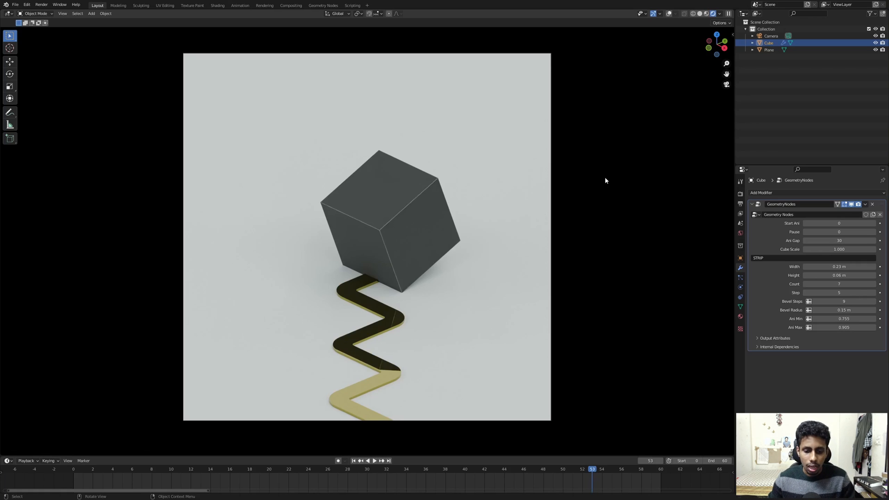
# - Preview the rolling cube animation, set Cube Scale to 1.650, and play the animation again from the start frame
pyautogui.press('space')
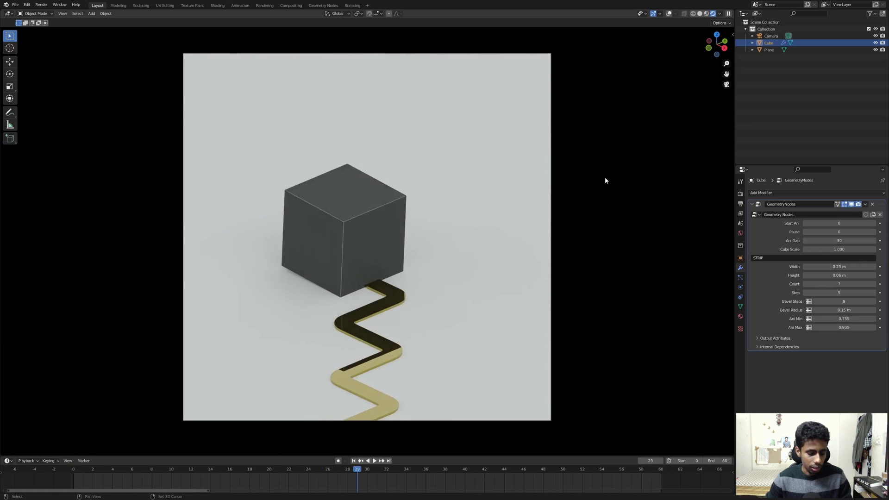
pyautogui.press('Escape')
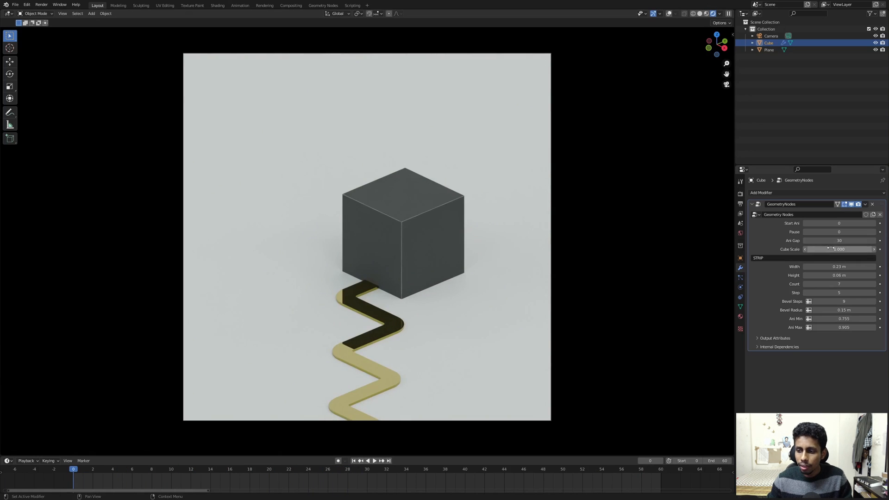
pyautogui.moveTo(831, 249); pyautogui.dragTo(870, 249)
pyautogui.press('space')
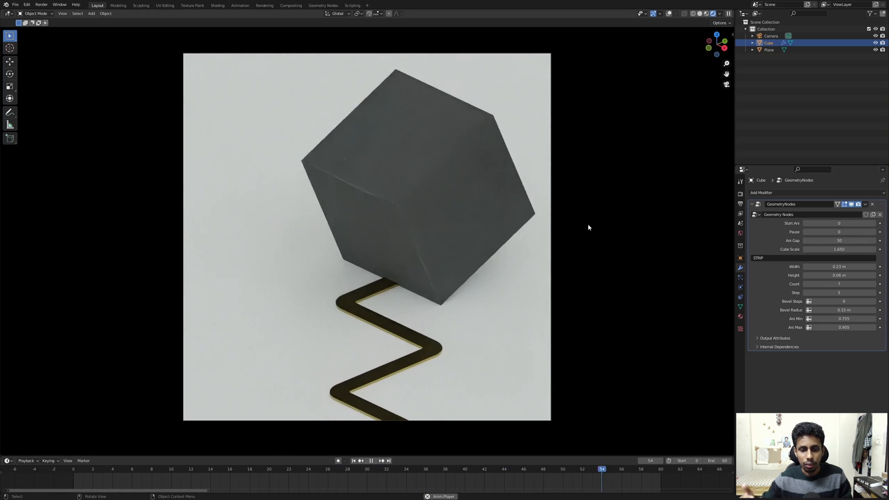
pyautogui.press('space')
pyautogui.hotkey('shift', 'Left')
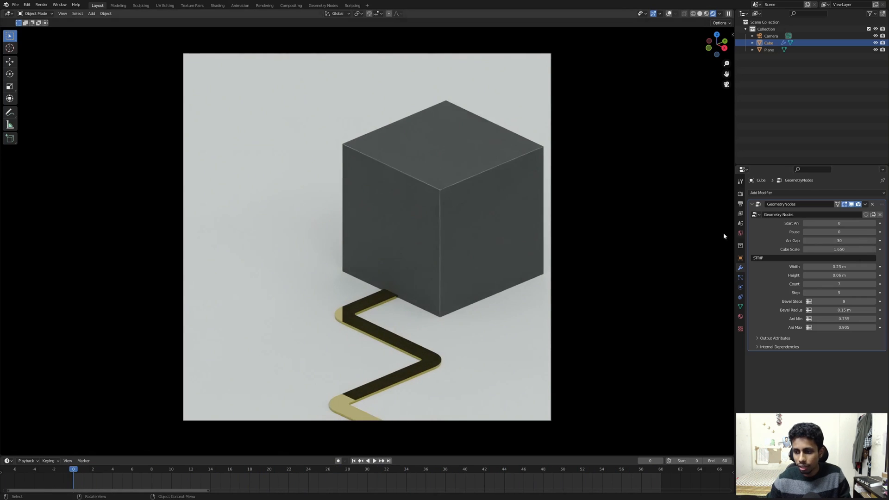
# - Reset Cube Scale to 1 and save the file
pyautogui.click(827, 249)
pyautogui.write('1')
pyautogui.press('Return')
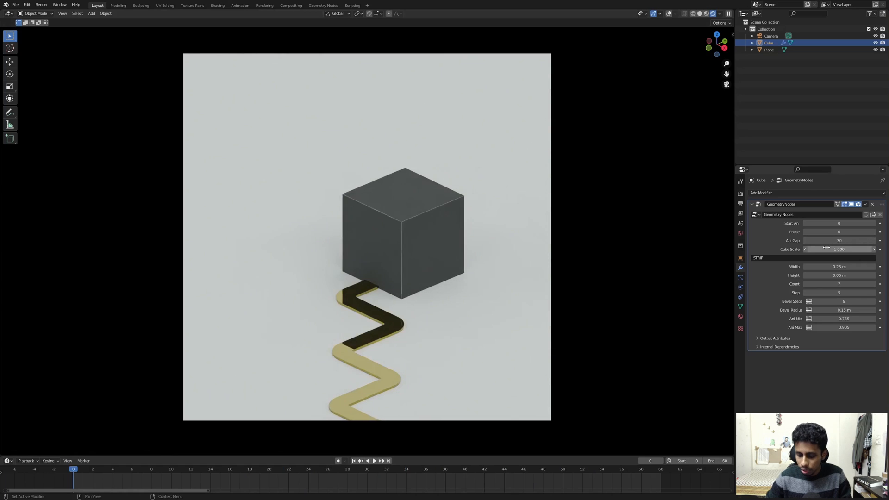
pyautogui.hotkey('ctrl', 's')
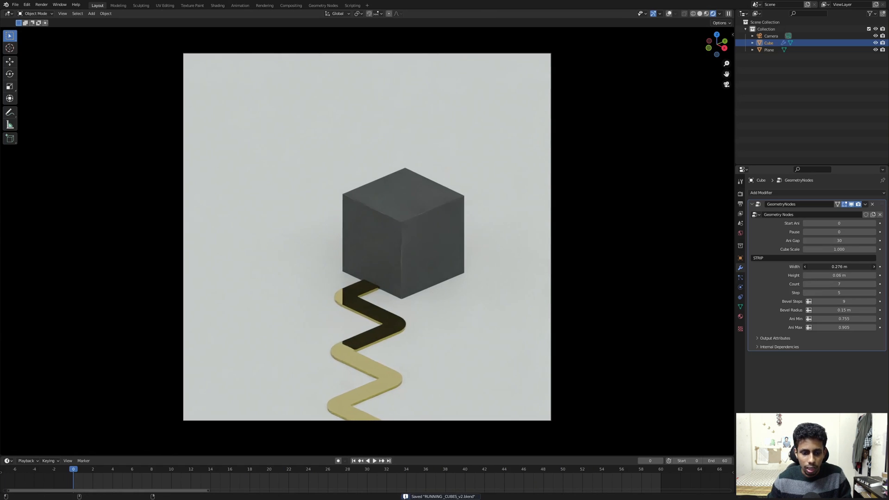
# - Try a strip width of about 0.276 m and undo the change
pyautogui.moveTo(830, 275)
pyautogui.mouseDown()
pyautogui.moveTo(843, 275)
pyautogui.moveTo(830, 276)
pyautogui.mouseUp()
pyautogui.hotkey('ctrl', 'z')
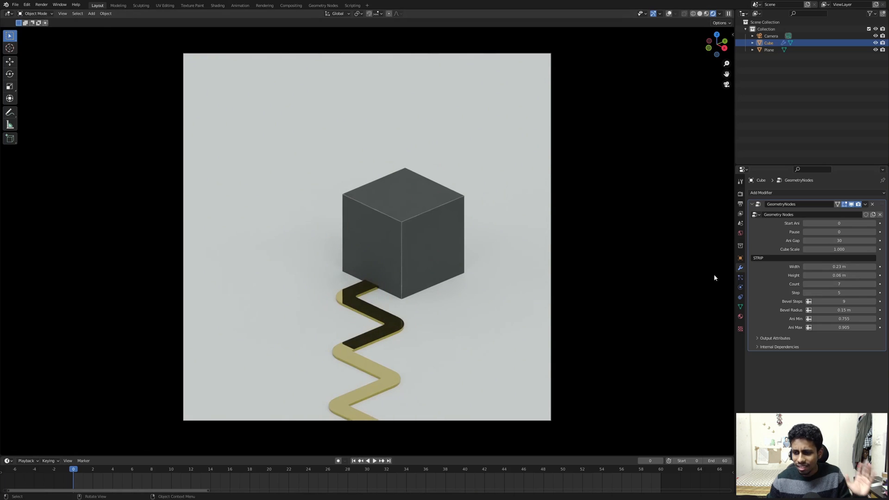
# - Save the file and switch the viewport to solid shading
pyautogui.hotkey('ctrl', 's')
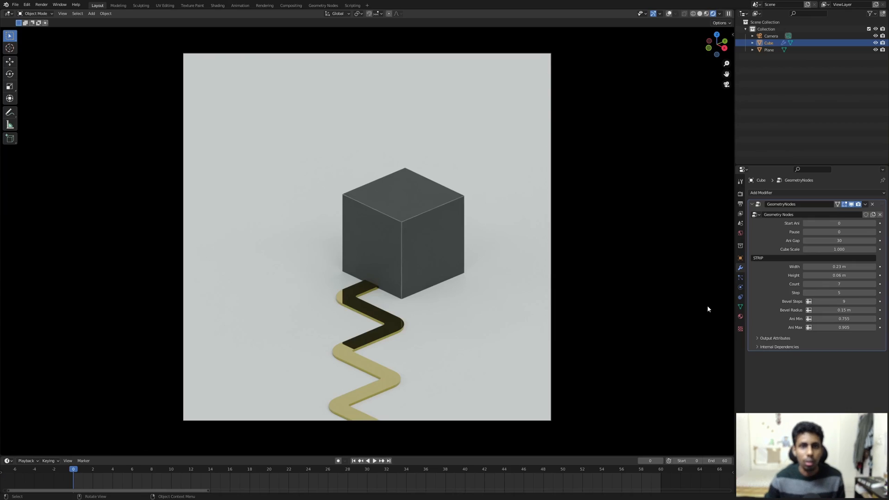
pyautogui.hotkey('ctrl', 's')
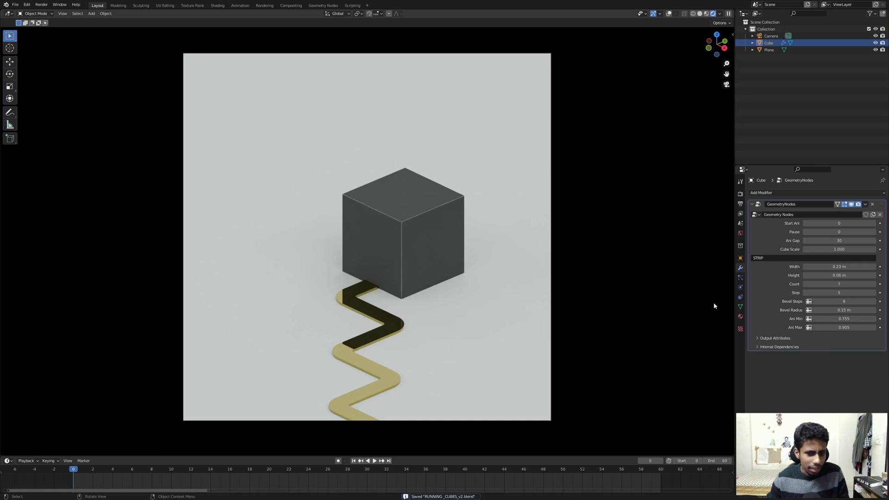
pyautogui.press('z')
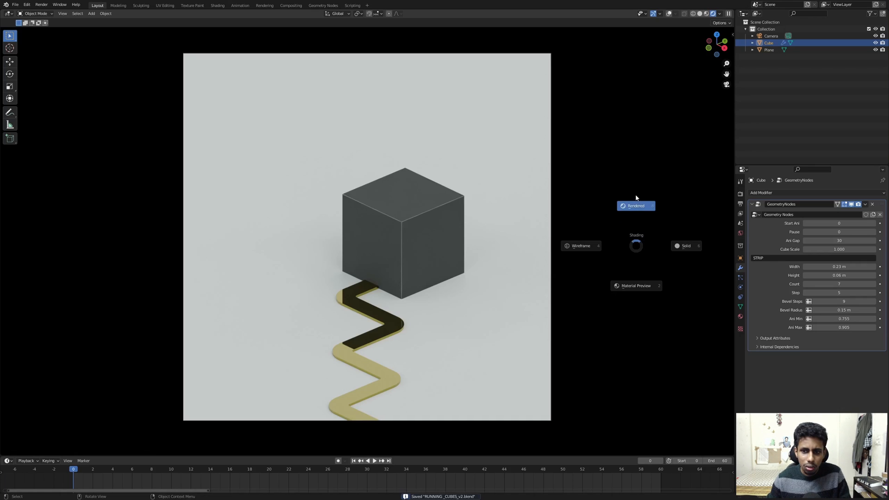
pyautogui.click(641, 252)
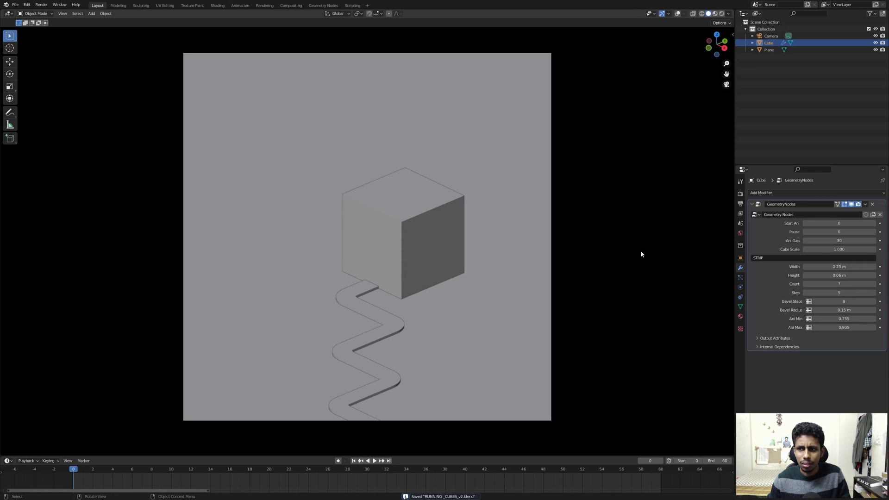
# - Start a new default file and switch to the Geometry Nodes workspace with a slightly taller node editor
pyautogui.click(15, 4)
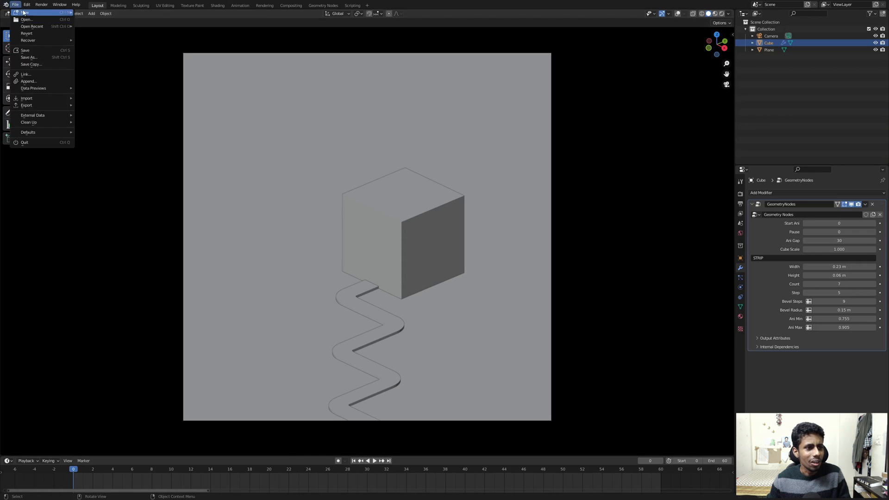
pyautogui.moveTo(23, 13)
pyautogui.click(93, 14)
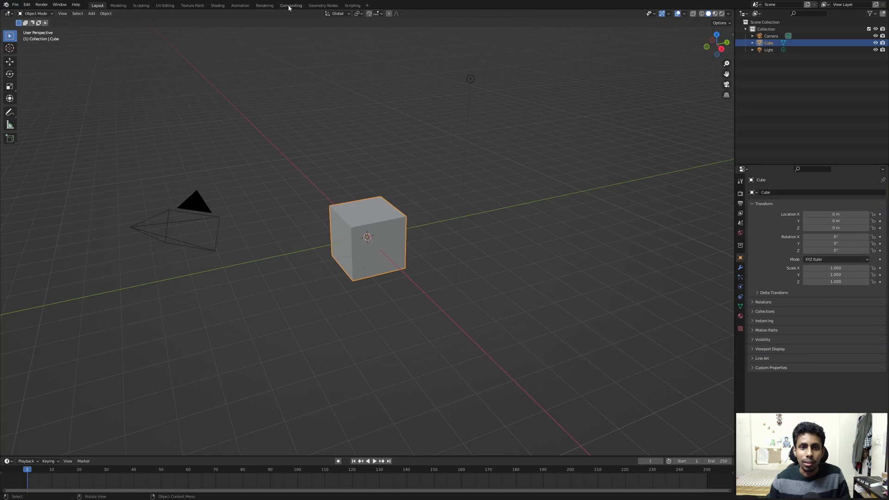
pyautogui.click(323, 5)
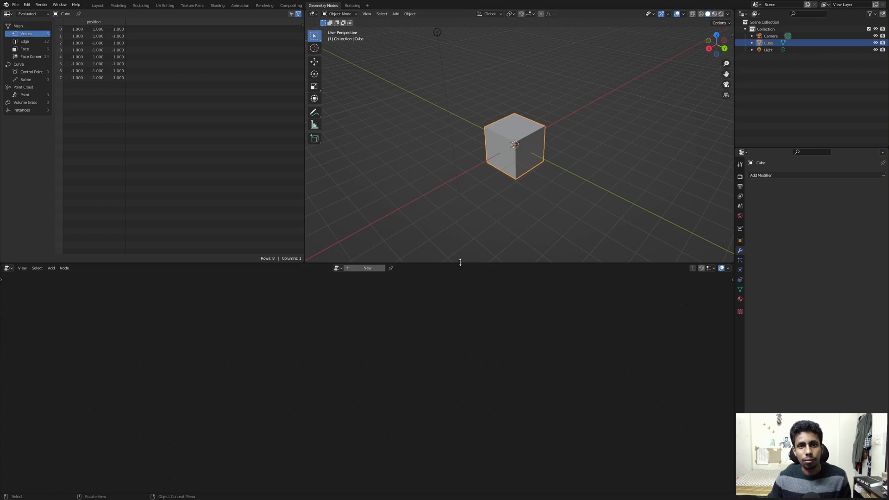
pyautogui.moveTo(460, 262); pyautogui.dragTo(461, 254)
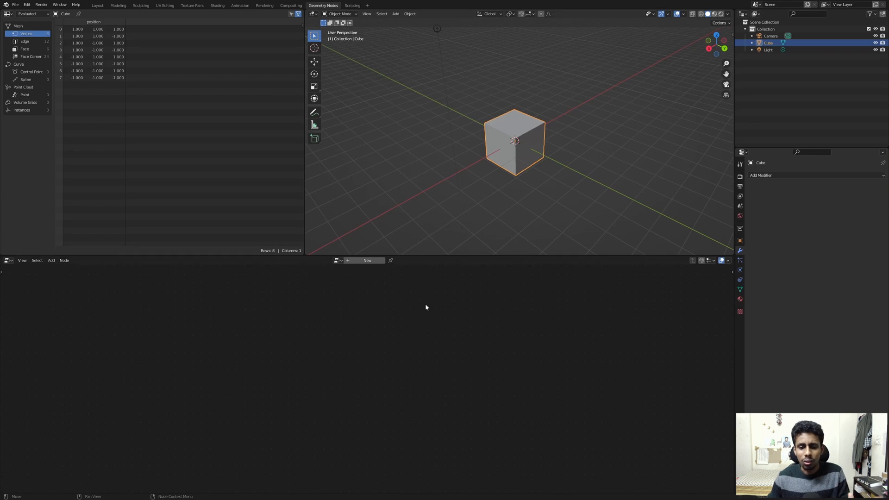
# - Create a new geometry node tree on the default cube and delete its Group Input node
pyautogui.click(366, 260)
pyautogui.moveTo(212, 326); pyautogui.dragTo(301, 417)
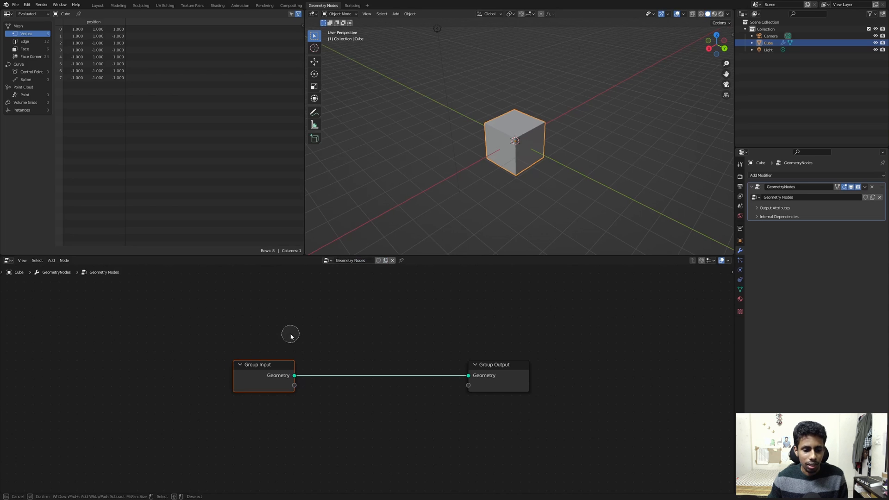
pyautogui.press('x')
# - Enlarge the node editor, add a Cube mesh node and connect its Mesh output to the Group Output's Geometry
pyautogui.moveTo(427, 254); pyautogui.dragTo(432, 207)
pyautogui.hotkey('shift', 'a')
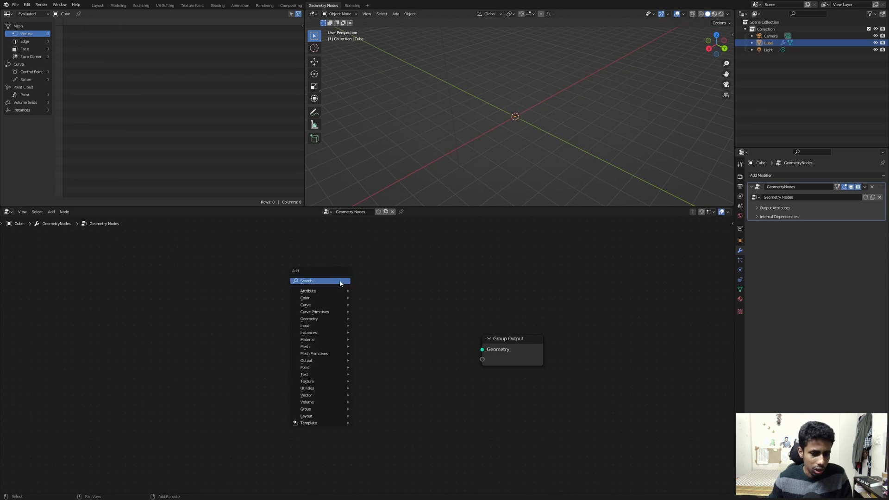
pyautogui.write('cube')
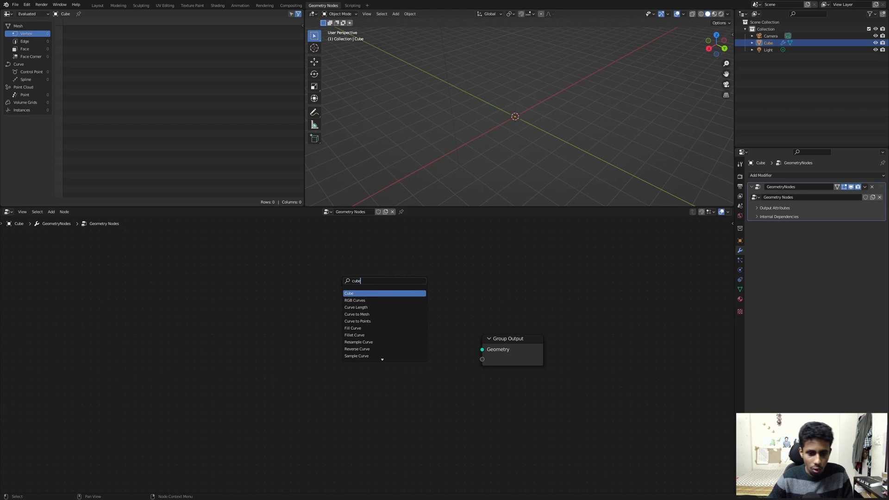
pyautogui.press('Return')
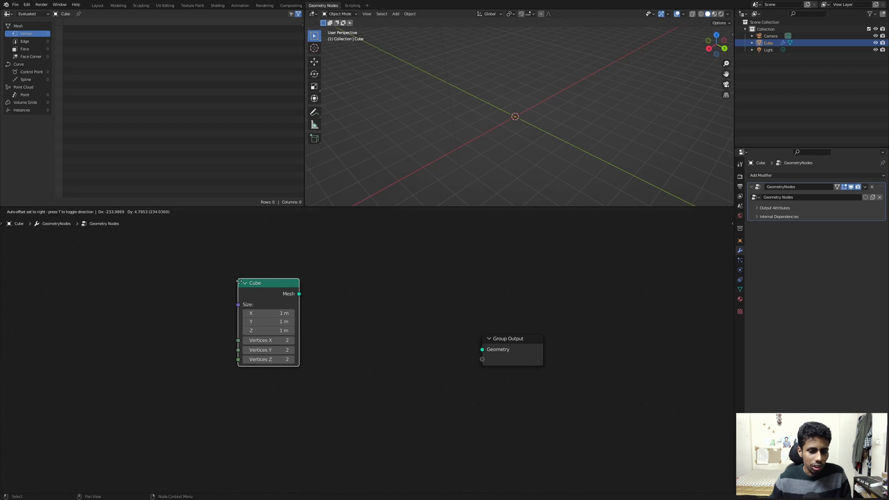
pyautogui.click(279, 295)
pyautogui.moveTo(299, 294); pyautogui.dragTo(482, 349)
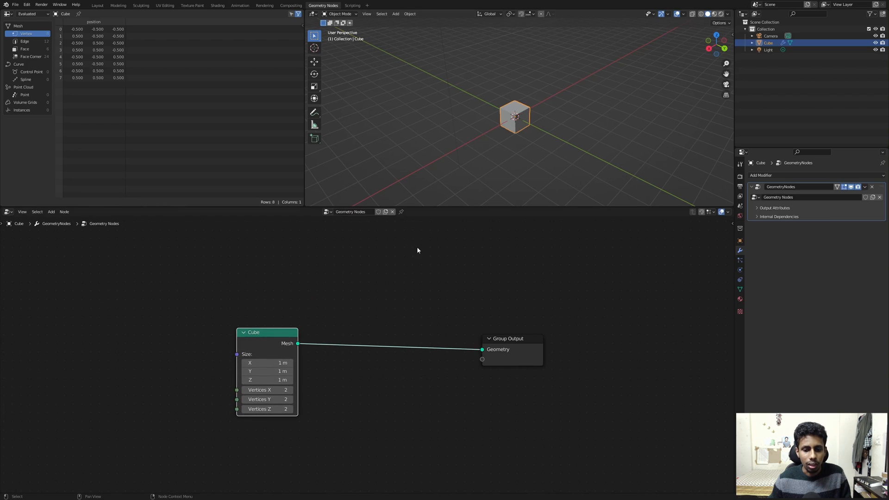
# - Sketch annotation arrows for the rolling directions over the cube in camera view and undo them
pyautogui.scroll(5, 488, 133)
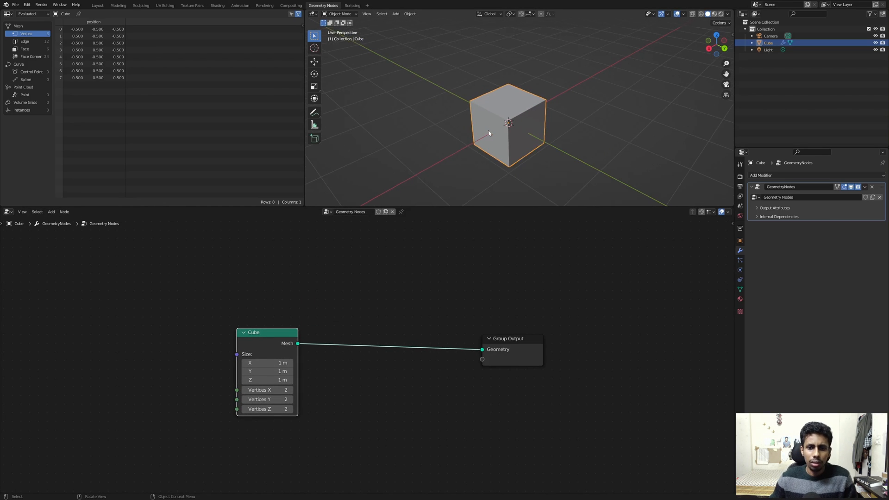
pyautogui.press('KP_0')
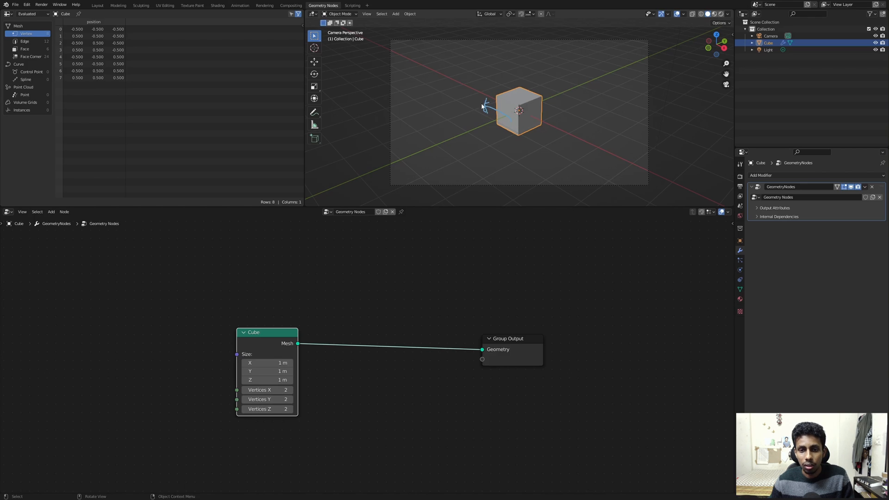
pyautogui.moveTo(485, 99); pyautogui.dragTo(523, 88)
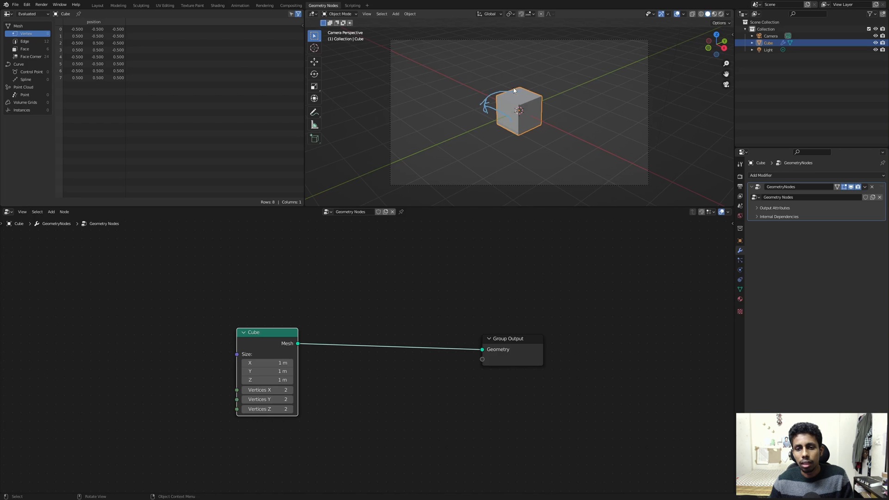
pyautogui.hotkey('ctrl', 'z')
pyautogui.scroll(3, 509, 110)
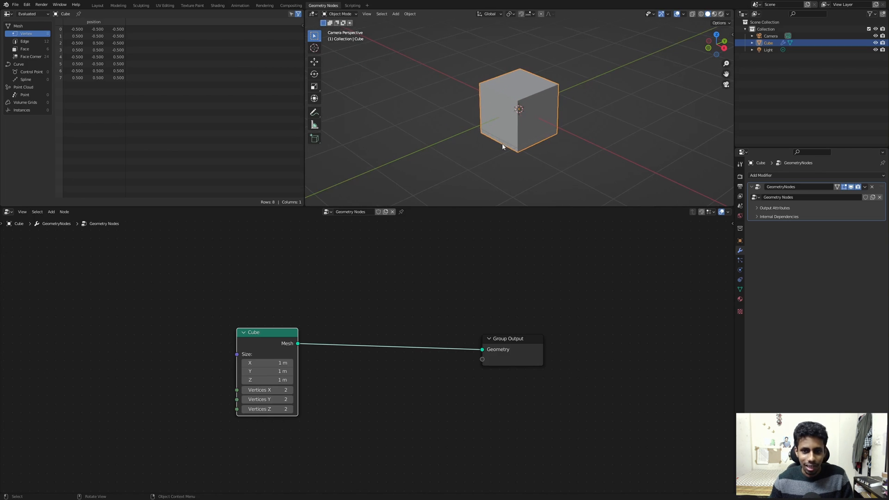
pyautogui.moveTo(500, 106); pyautogui.dragTo(467, 103)
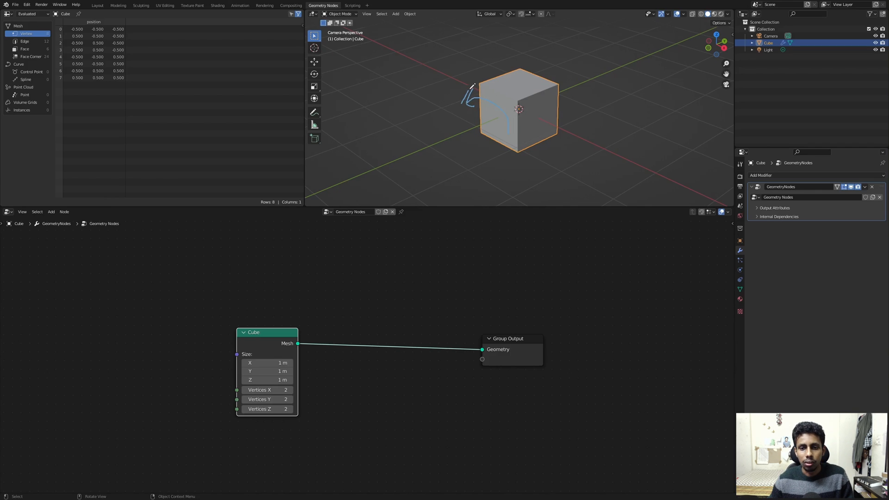
pyautogui.moveTo(473, 86); pyautogui.dragTo(519, 73)
pyautogui.hotkey('ctrl', 'z')
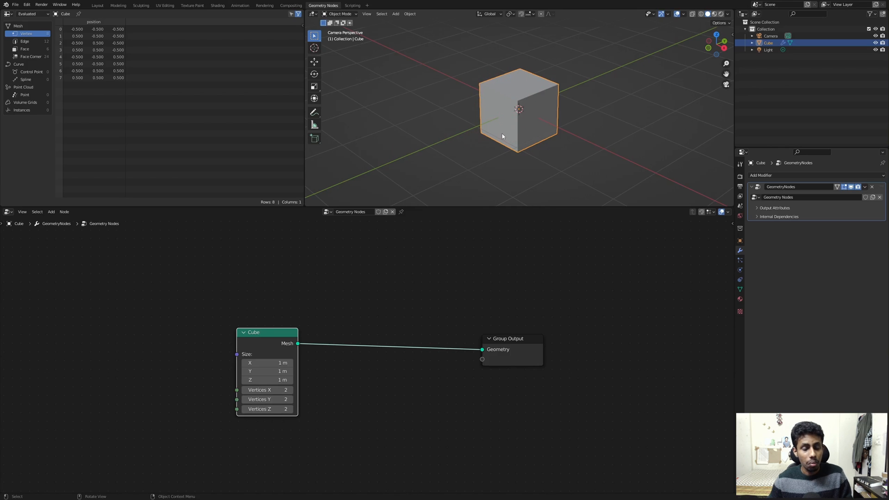
# - Move the Cube node farther away from the Group Output node to make room between them
pyautogui.moveTo(341, 302); pyautogui.dragTo(403, 251, button='middle')
pyautogui.press('g')
pyautogui.click(329, 257)
pyautogui.moveTo(329, 256); pyautogui.dragTo(302, 271, button='middle')
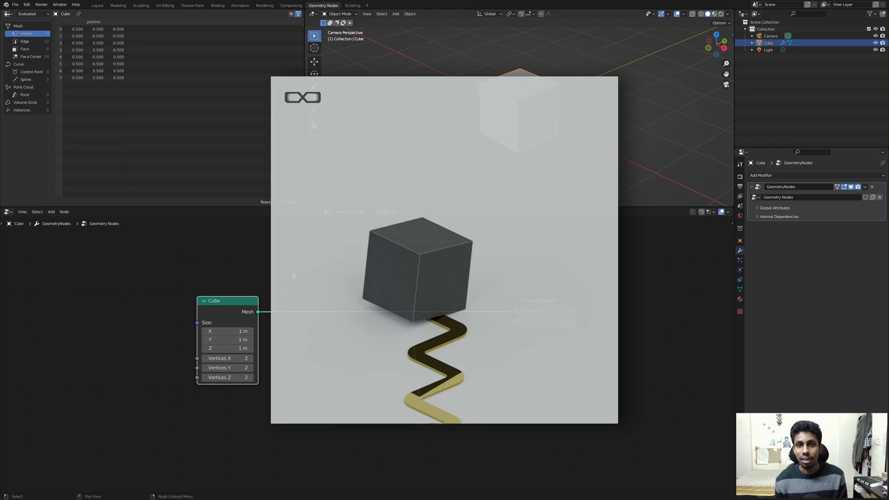
# - Insert a Transform node on the link between the Cube node and the Group Output
pyautogui.hotkey('shift', 'a')
pyautogui.click(285, 268)
pyautogui.write('tr')
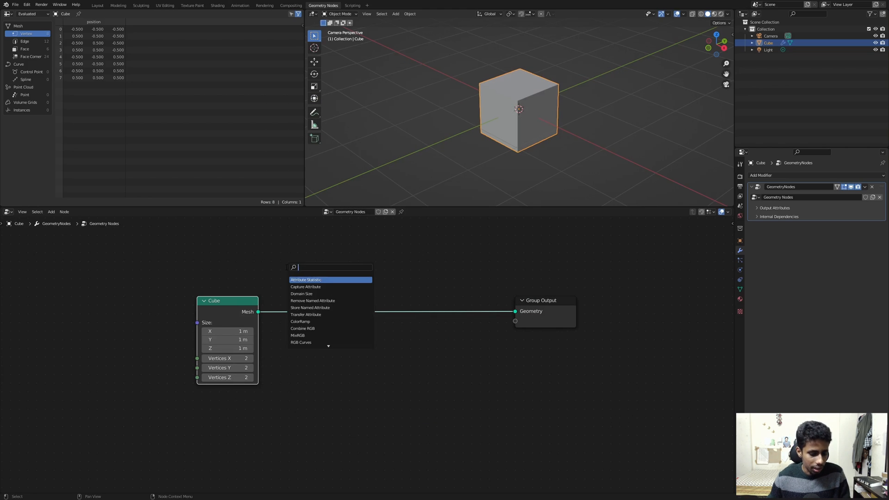
pyautogui.click(302, 280)
pyautogui.click(340, 303)
# - Rotate the cube about its centre by setting the Transform node's Y rotation to about 31.9°
pyautogui.moveTo(342, 379)
pyautogui.mouseDown()
pyautogui.moveTo(362, 379)
pyautogui.moveTo(340, 378)
pyautogui.mouseUp()
pyautogui.moveTo(442, 105); pyautogui.dragTo(481, 93, button='middle')
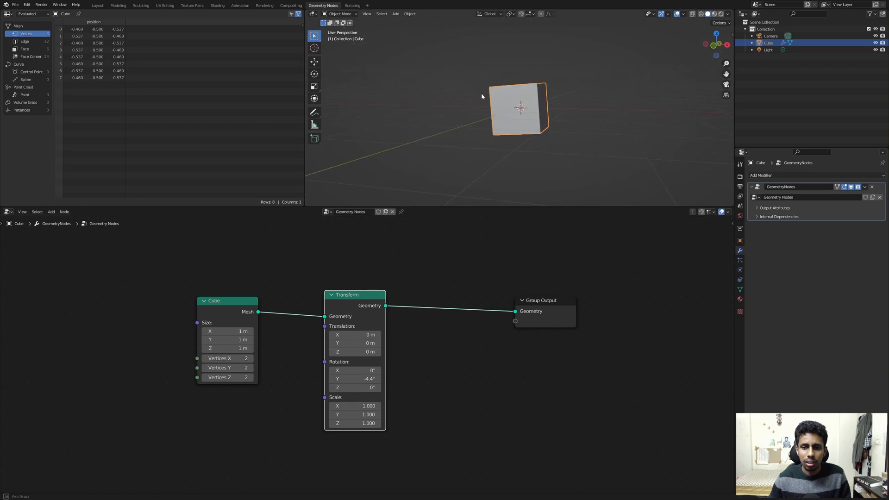
pyautogui.moveTo(343, 379); pyautogui.dragTo(372, 379)
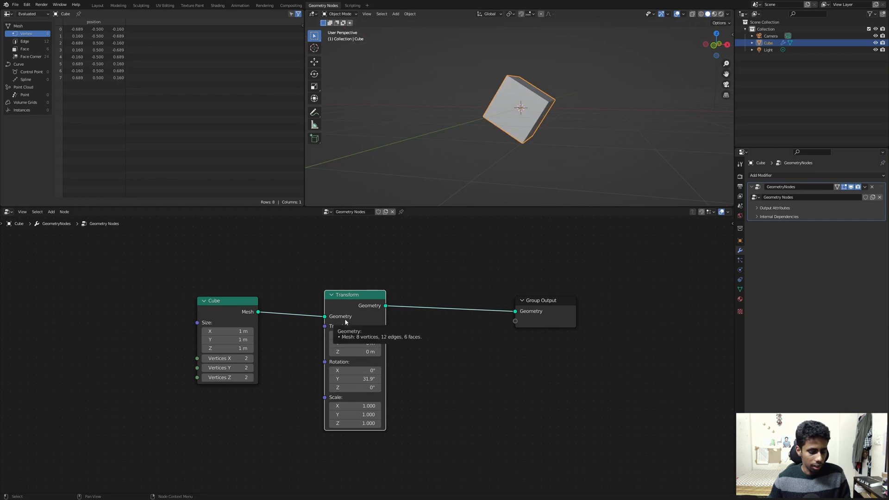
# - Reset the Transform node's Y rotation to 0 and delete the node, keeping Cube linked to Group Output
pyautogui.click(342, 380)
pyautogui.write('0')
pyautogui.press('Return')
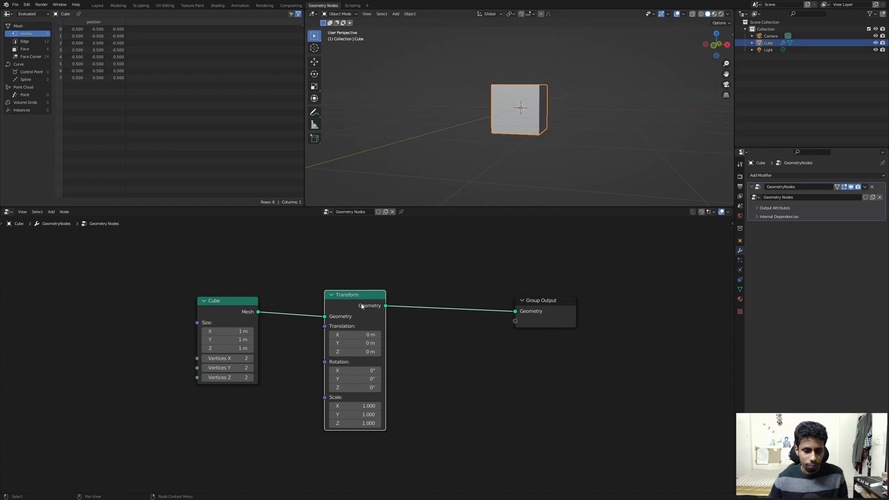
pyautogui.moveTo(362, 306); pyautogui.dragTo(391, 293)
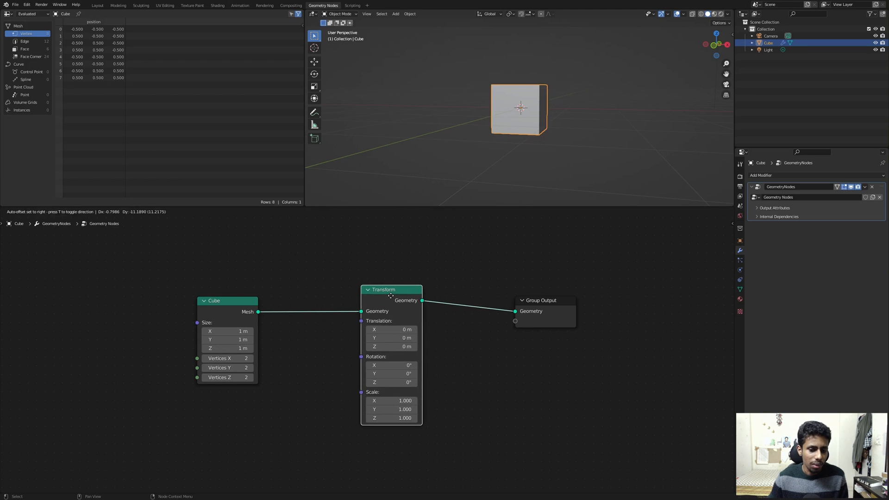
pyautogui.hotkey('ctrl', 'x')
# - Add a Mesh Line node above the Cube node
pyautogui.moveTo(341, 277); pyautogui.dragTo(354, 372, button='middle')
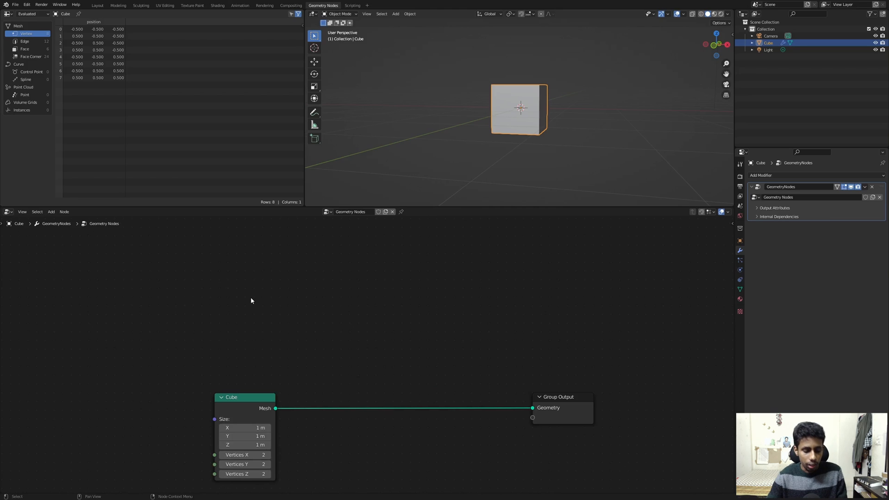
pyautogui.hotkey('shift', 'a')
pyautogui.click(246, 242)
pyautogui.write('mo')
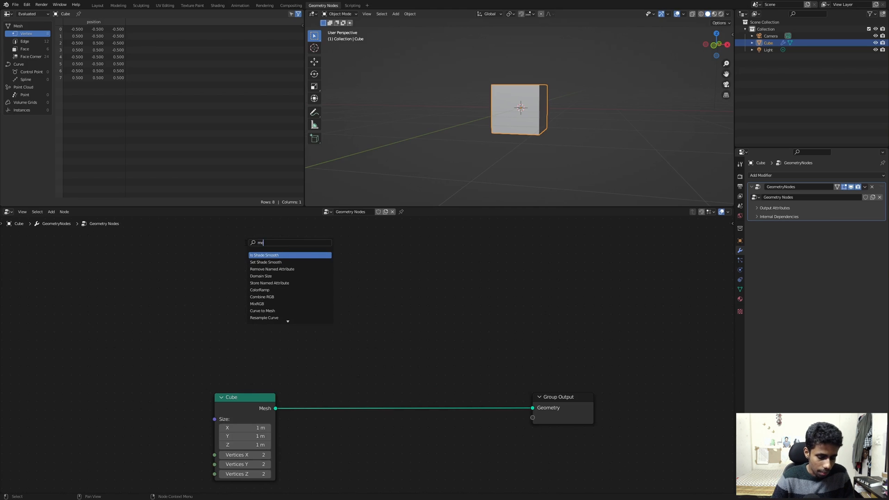
pyautogui.press('BackSpace')
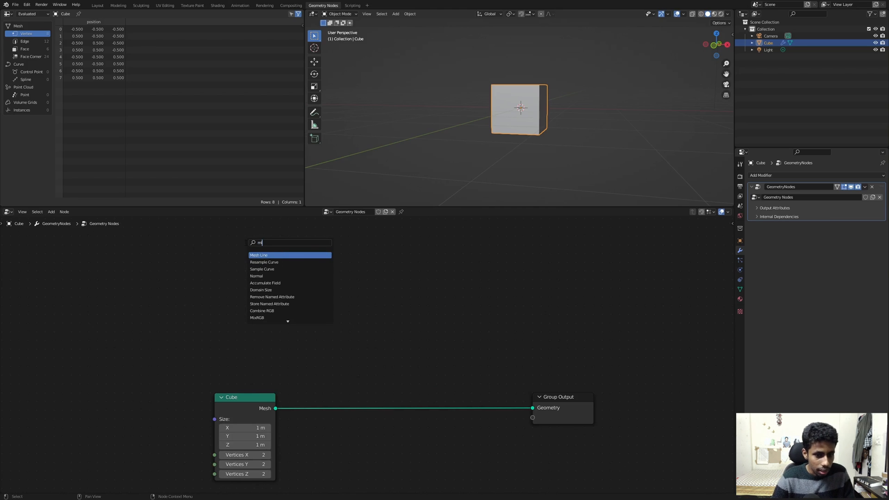
pyautogui.press('Return')
pyautogui.click(234, 278)
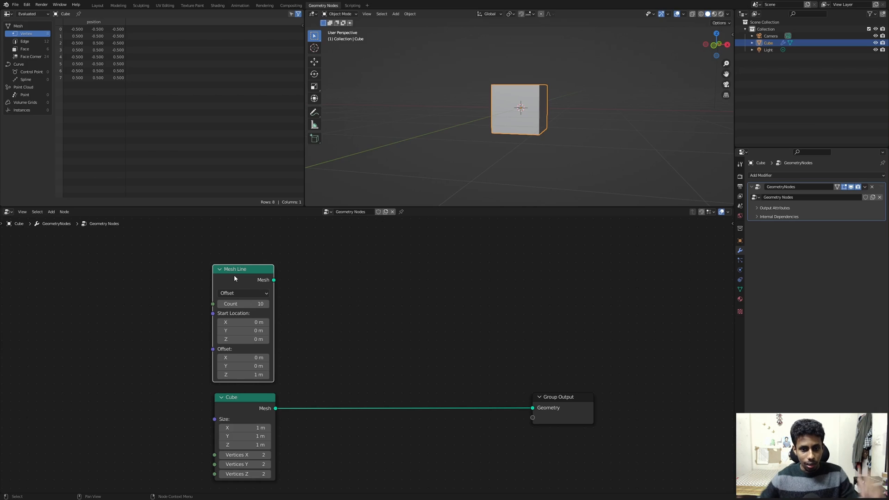
# - Reduce the Mesh Line to a single point with a count of 1 and a Z offset of 0 m
pyautogui.click(245, 303)
pyautogui.write('1')
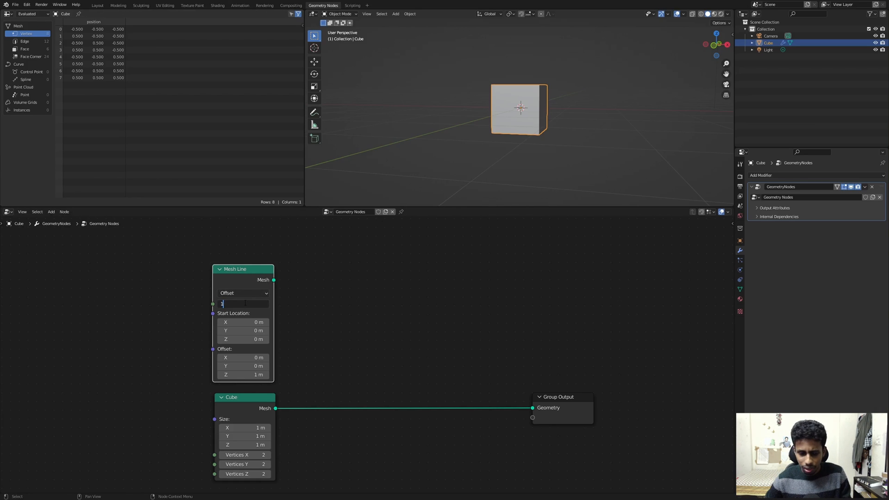
pyautogui.press('Return')
pyautogui.click(230, 375)
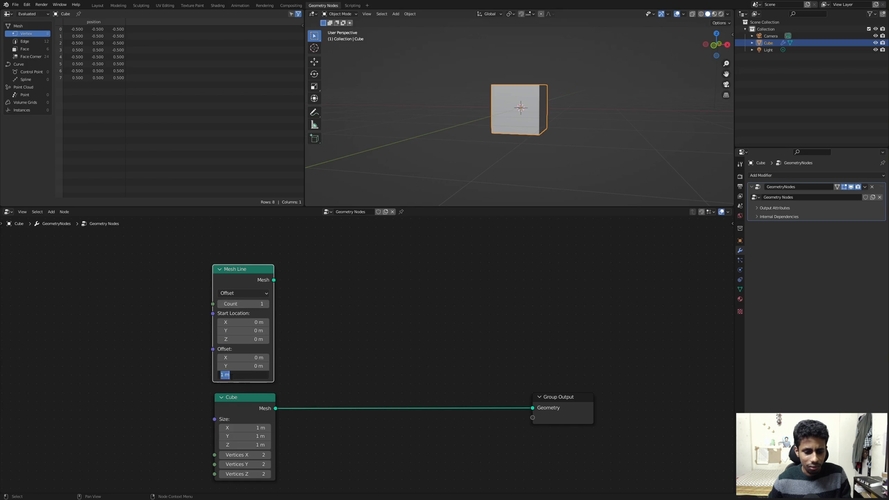
pyautogui.write('0')
pyautogui.press('Return')
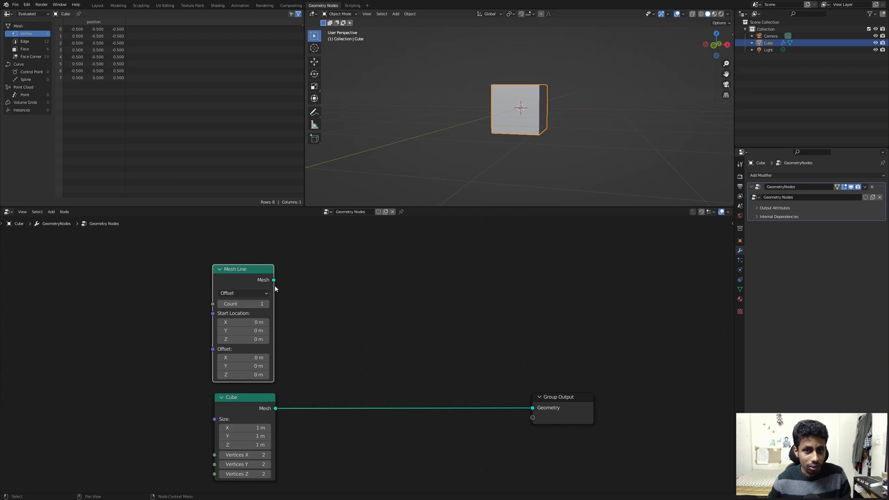
# - Feed the Mesh Line's output into the Points input of a new Instance on Points node
pyautogui.moveTo(274, 280); pyautogui.dragTo(409, 280)
pyautogui.write('iop')
pyautogui.press('Return')
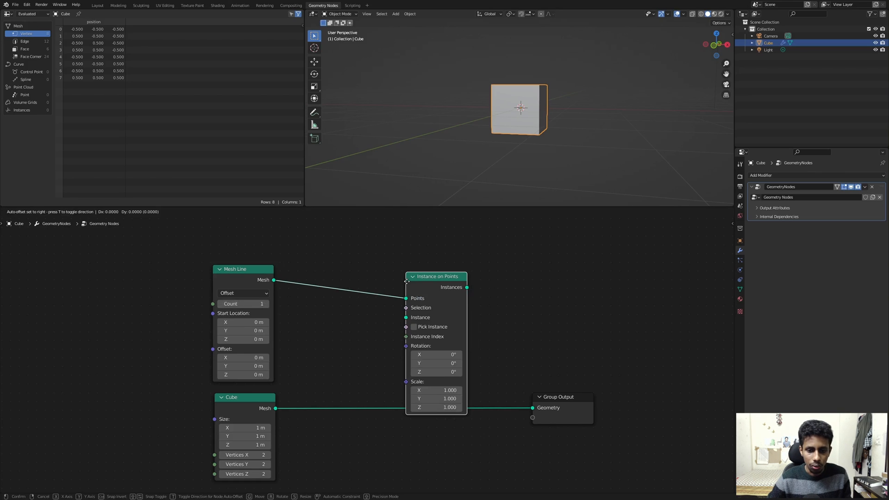
pyautogui.click(328, 317)
pyautogui.moveTo(328, 314)
pyautogui.mouseDown(button='middle')
pyautogui.moveTo(359, 295)
pyautogui.moveTo(339, 324)
pyautogui.mouseUp(button='middle')
pyautogui.moveTo(446, 268); pyautogui.dragTo(447, 272)
# - Use the Cube mesh as the instance of Instance on Points and link its Instances output to the Group Output geometry
pyautogui.moveTo(320, 339); pyautogui.dragTo(340, 293, button='middle')
pyautogui.moveTo(303, 371); pyautogui.dragTo(447, 262)
pyautogui.moveTo(508, 232); pyautogui.dragTo(562, 370)
pyautogui.moveTo(463, 148); pyautogui.dragTo(477, 128, button='middle')
pyautogui.scroll(1, 482, 111)
pyautogui.scroll(2, 493, 124)
pyautogui.scroll(2, 456, 124)
pyautogui.scroll(-2, 472, 113)
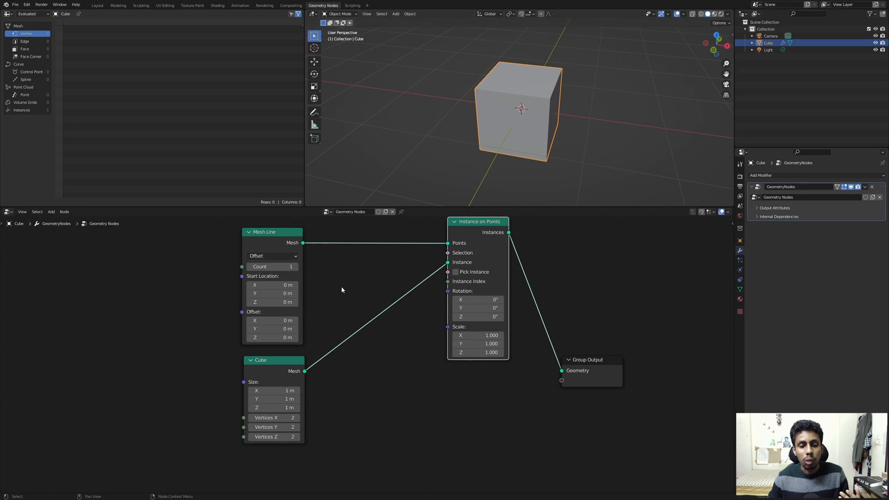
# - Insert a Transform node on the link between the Cube node and Instance on Points
pyautogui.moveTo(341, 290); pyautogui.dragTo(347, 327, button='middle')
pyautogui.moveTo(271, 270)
pyautogui.mouseDown()
pyautogui.moveTo(273, 254)
pyautogui.moveTo(273, 269)
pyautogui.mouseUp()
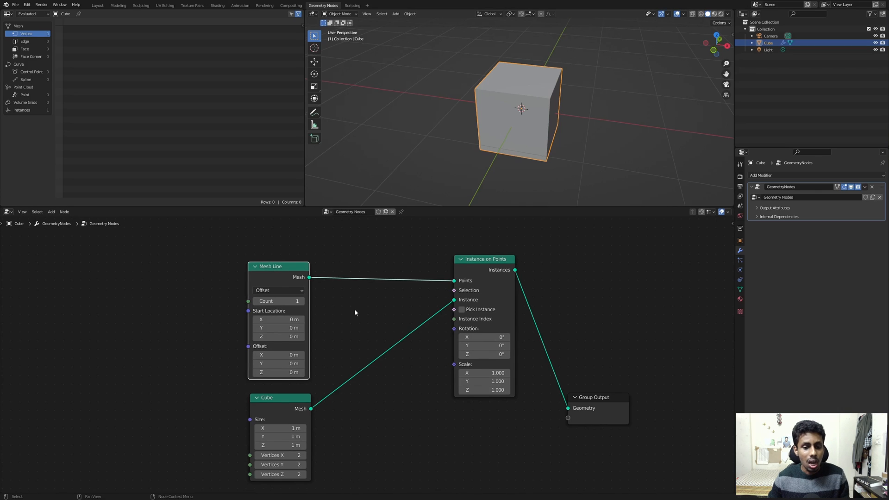
pyautogui.moveTo(354, 312); pyautogui.dragTo(355, 307, button='middle')
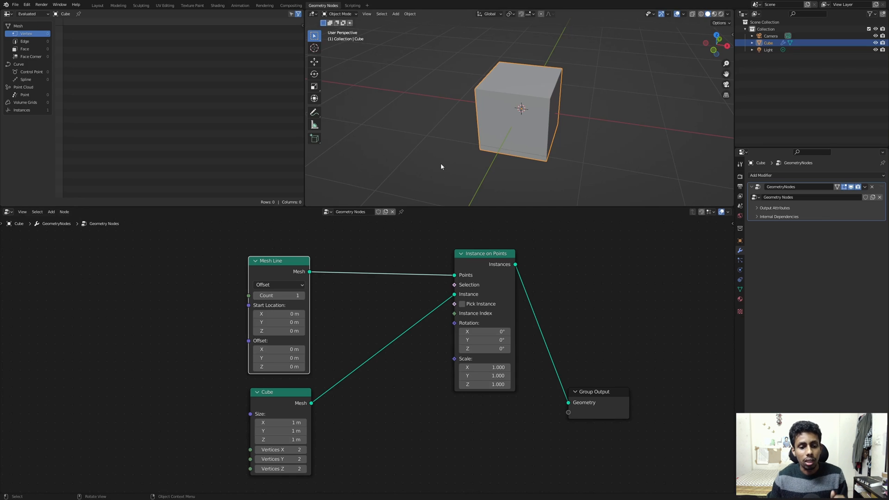
pyautogui.moveTo(277, 266); pyautogui.dragTo(266, 267)
pyautogui.moveTo(325, 364); pyautogui.dragTo(343, 343, button='middle')
pyautogui.moveTo(302, 376); pyautogui.dragTo(293, 378)
pyautogui.hotkey('shift', 'a')
pyautogui.write('t')
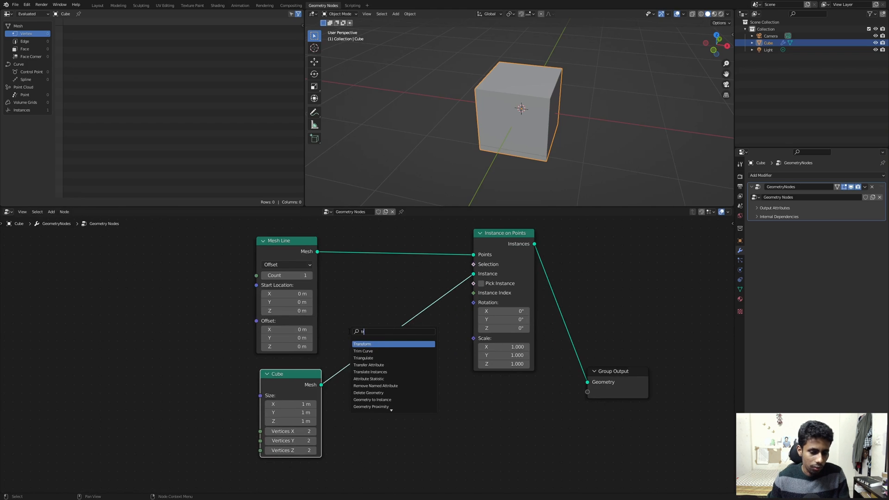
pyautogui.press('Return')
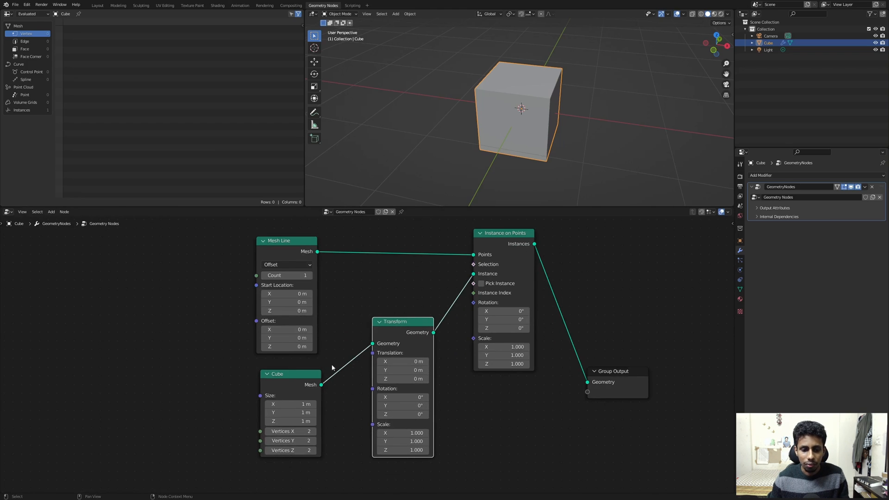
# - Arrange the Transform node next to the Cube node and set its Z translation to 0.5 m
pyautogui.moveTo(295, 377); pyautogui.dragTo(297, 370)
pyautogui.moveTo(412, 324); pyautogui.dragTo(411, 330)
pyautogui.moveTo(449, 268); pyautogui.dragTo(462, 251, button='middle')
pyautogui.moveTo(404, 326); pyautogui.dragTo(376, 361)
pyautogui.moveTo(385, 419); pyautogui.dragTo(400, 371, button='middle')
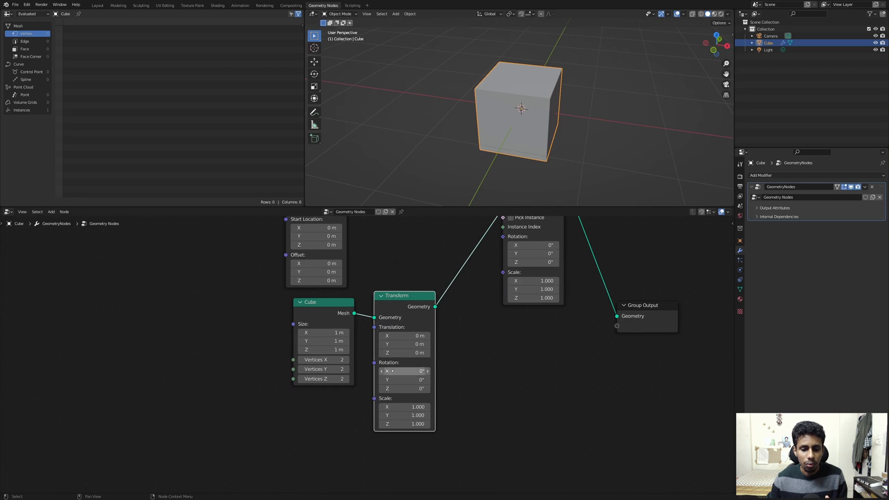
pyautogui.click(401, 353)
pyautogui.write('0.5')
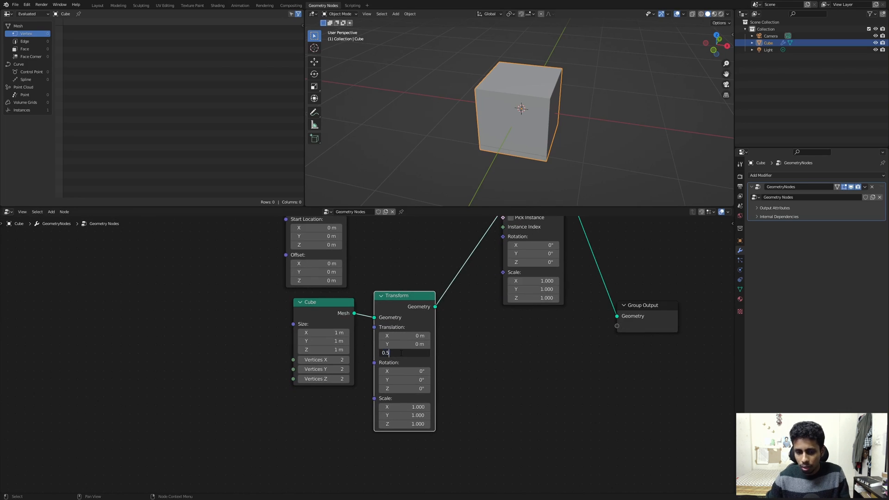
pyautogui.press('Return')
pyautogui.moveTo(463, 139); pyautogui.dragTo(492, 114, button='middle')
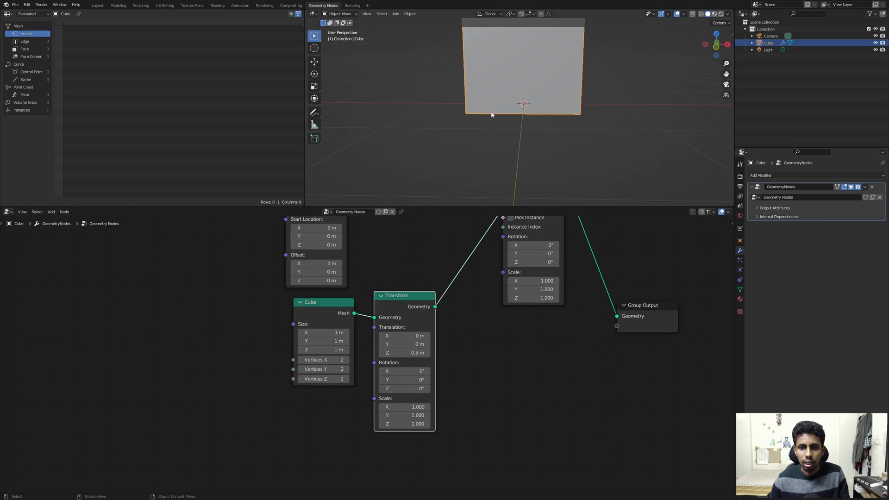
# - Make room before the Group Output and insert a second Transform node between Instance on Points and Group Output
pyautogui.moveTo(405, 257); pyautogui.dragTo(332, 345, button='middle')
pyautogui.moveTo(590, 330); pyautogui.dragTo(523, 446)
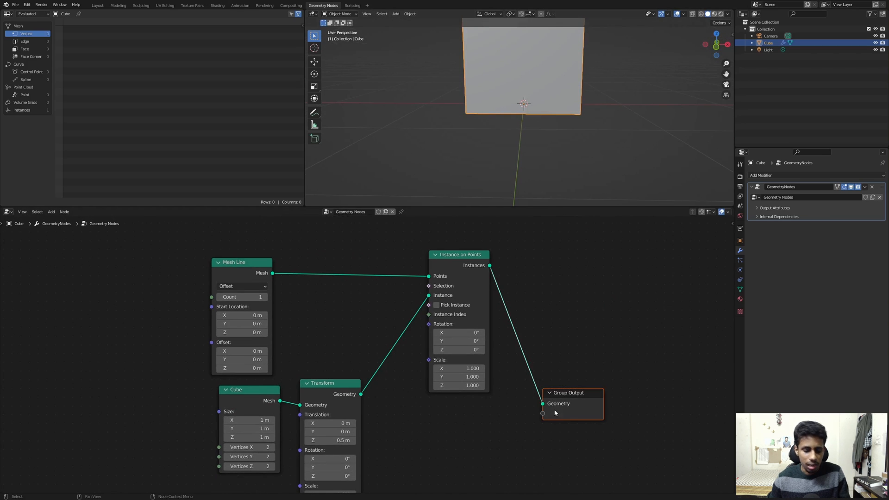
pyautogui.moveTo(550, 410); pyautogui.dragTo(632, 388)
pyautogui.moveTo(632, 387); pyautogui.dragTo(582, 401, button='middle')
pyautogui.hotkey('shift', 'a')
pyautogui.write('tr')
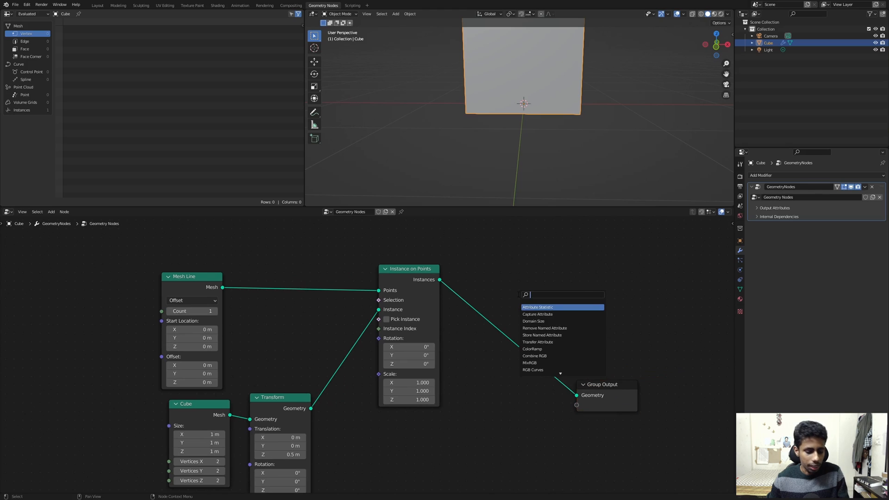
pyautogui.press('Return')
pyautogui.click(458, 273)
pyautogui.moveTo(486, 295); pyautogui.dragTo(492, 286)
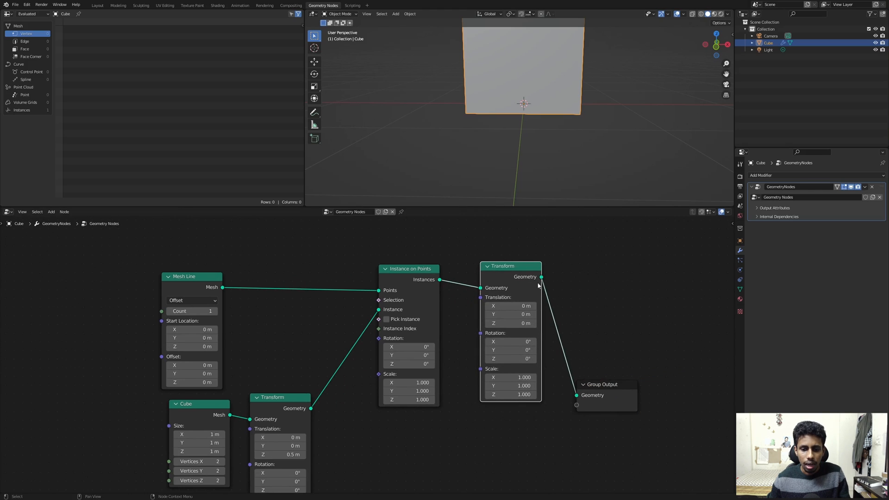
pyautogui.moveTo(596, 309); pyautogui.dragTo(510, 311, button='middle')
pyautogui.press('q')
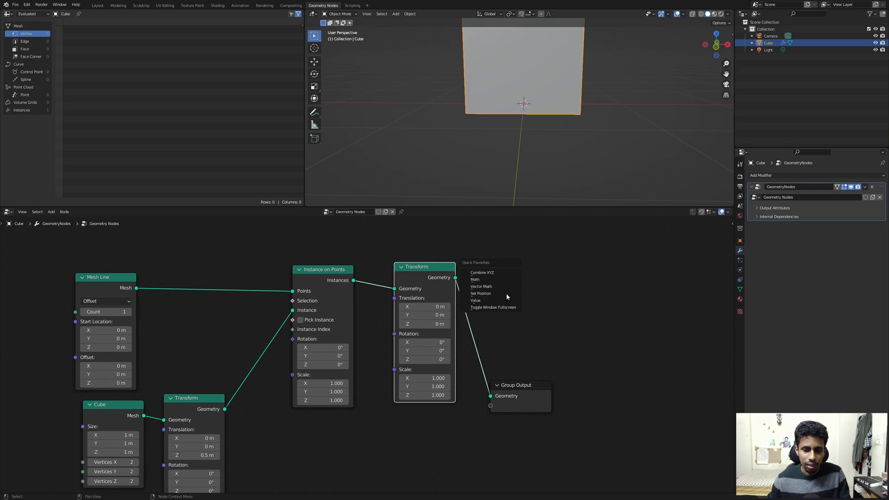
pyautogui.press('Escape')
pyautogui.hotkey('shift', 'a')
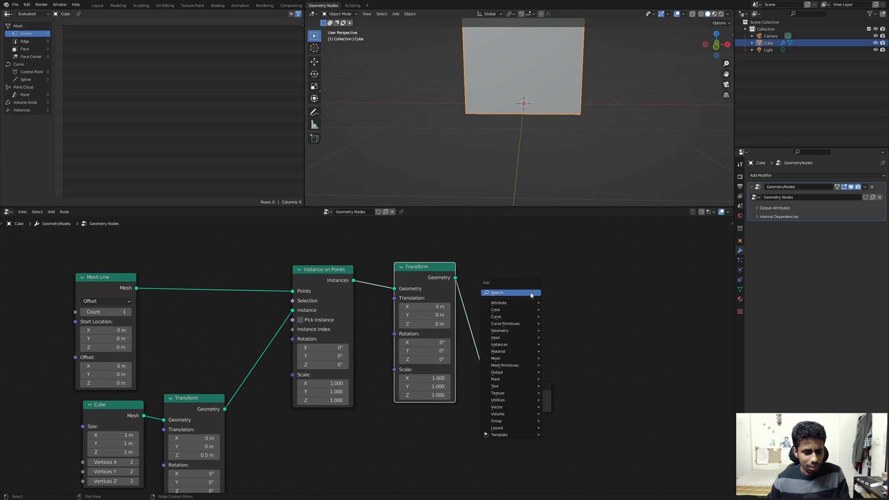
# - Move the Group Output node farther away from the second Transform node
pyautogui.moveTo(514, 298); pyautogui.dragTo(463, 276, button='middle')
pyautogui.moveTo(534, 313); pyautogui.dragTo(464, 395)
pyautogui.press('g')
pyautogui.click(551, 381)
pyautogui.click(514, 305)
# - Test the cube's pivot by setting the second Transform node's Y rotation to about -19.2°, and reset it to 0
pyautogui.scroll(-2, 473, 129)
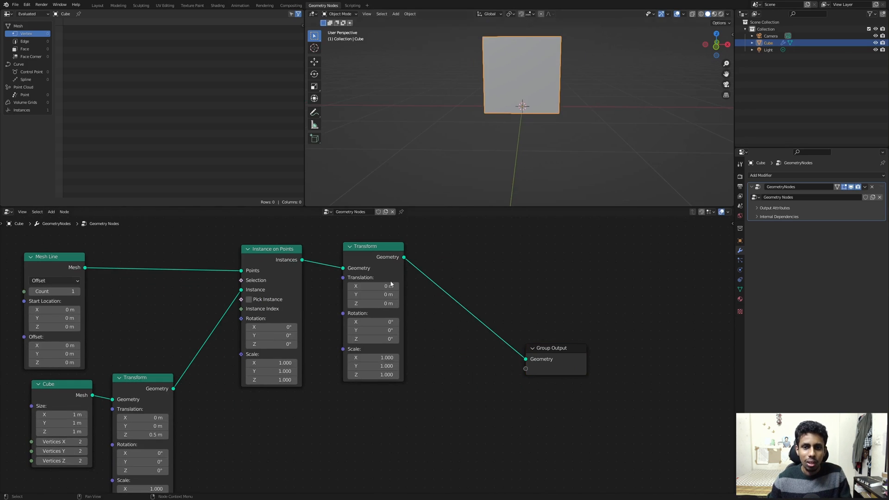
pyautogui.moveTo(381, 330)
pyautogui.mouseDown()
pyautogui.moveTo(407, 330)
pyautogui.moveTo(366, 330)
pyautogui.mouseUp()
pyautogui.moveTo(502, 120); pyautogui.dragTo(509, 101, button='middle')
pyautogui.scroll(3, 522, 102)
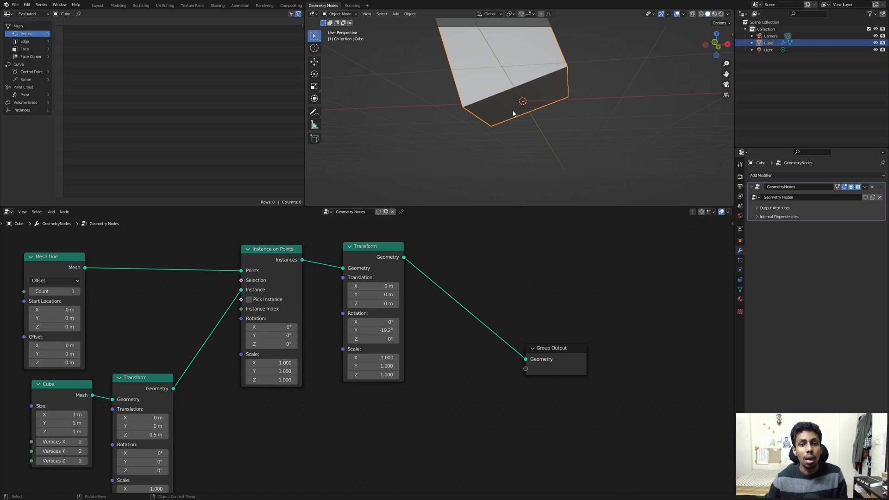
pyautogui.click(364, 331)
pyautogui.write('0')
pyautogui.press('Return')
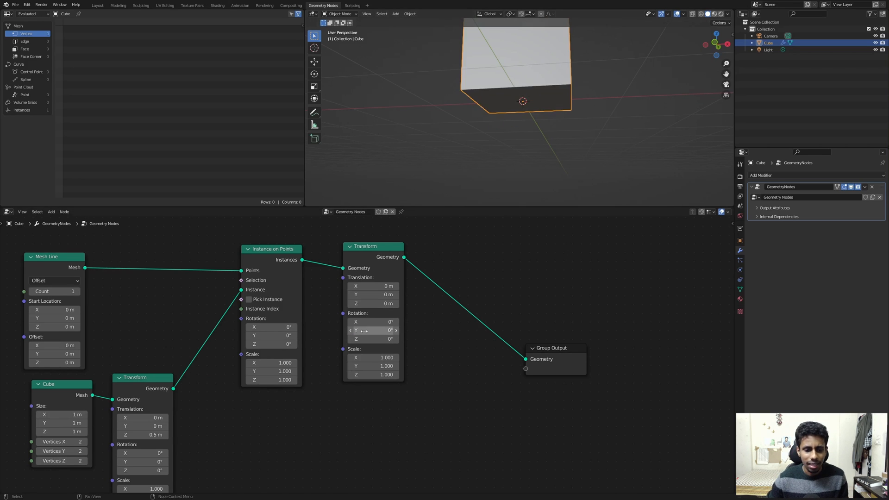
# - Shift the second Transform node away from Instance on Points and switch the 3D view to top orthographic
pyautogui.moveTo(389, 273); pyautogui.dragTo(416, 297)
pyautogui.scroll(-2, 414, 143)
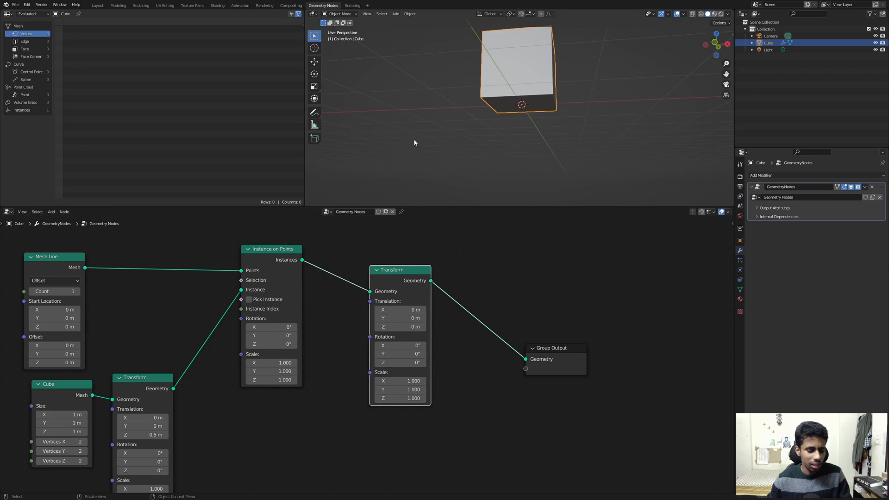
pyautogui.press('KP_0')
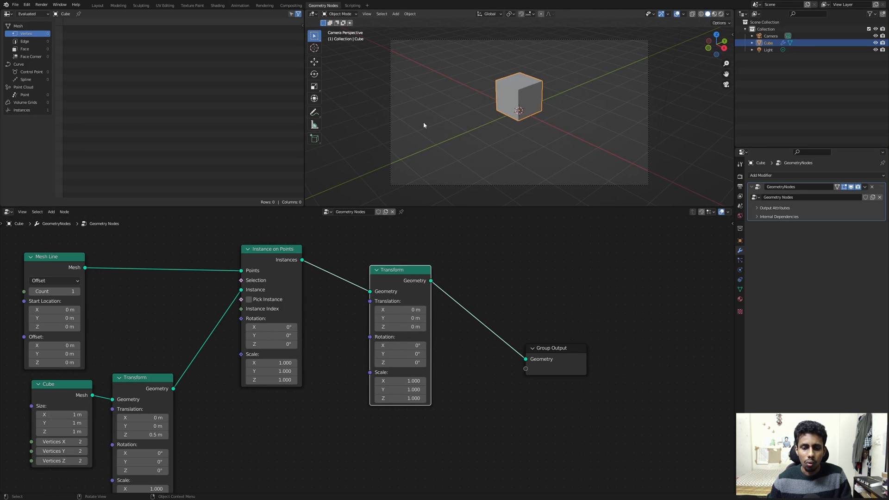
pyautogui.press('`')
pyautogui.click(450, 83)
pyautogui.press('`')
pyautogui.click(454, 46)
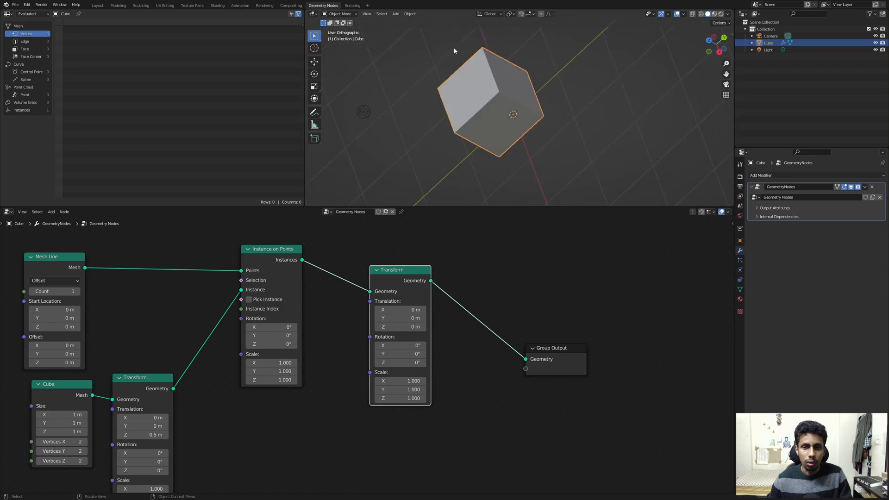
pyautogui.scroll(-4, 496, 121)
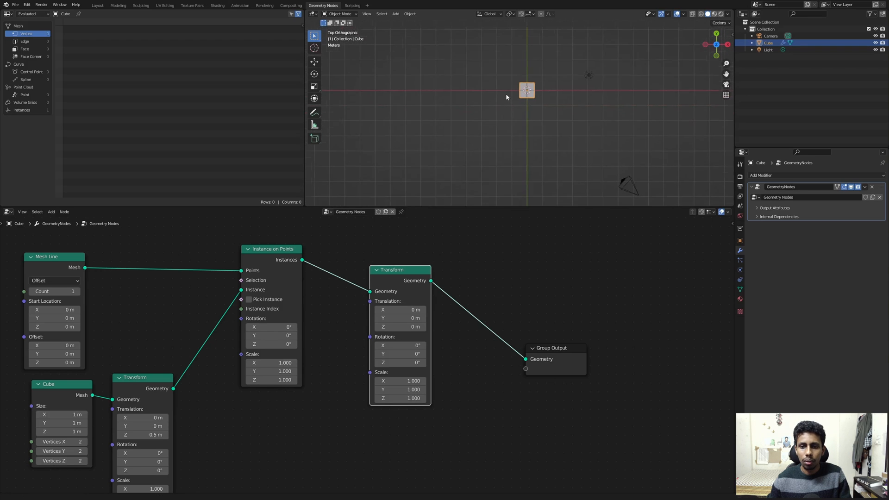
# - Show the cube in wireframe shading, enlarged in the top view
pyautogui.scroll(7, 509, 83)
pyautogui.moveTo(512, 67)
pyautogui.keyDown('shift'); pyautogui.mouseDown(button='middle')
pyautogui.moveTo(502, 119)
pyautogui.moveTo(447, 109)
pyautogui.mouseUp(button='middle'); pyautogui.keyUp('shift')
pyautogui.scroll(1, 459, 104)
pyautogui.hotkey('shift', 'z')
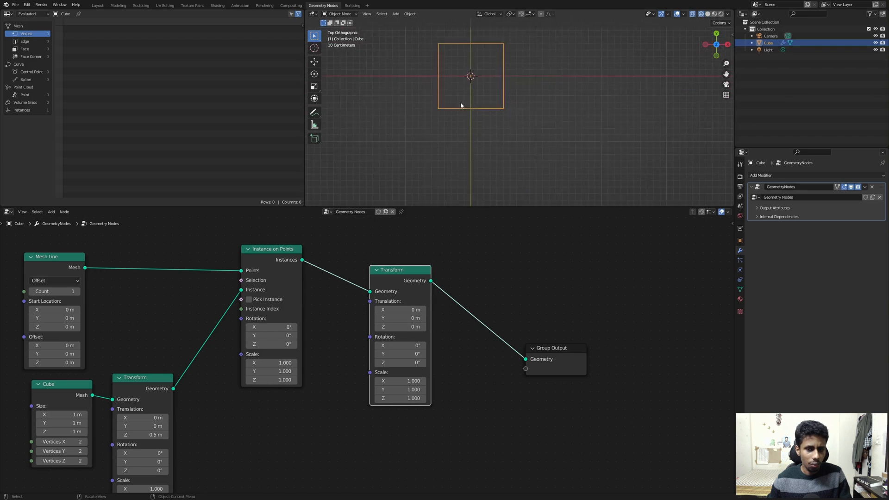
pyautogui.scroll(2, 461, 103)
pyautogui.keyDown('shift'); pyautogui.moveTo(468, 71); pyautogui.dragTo(482, 105, button='middle'); pyautogui.keyUp('shift')
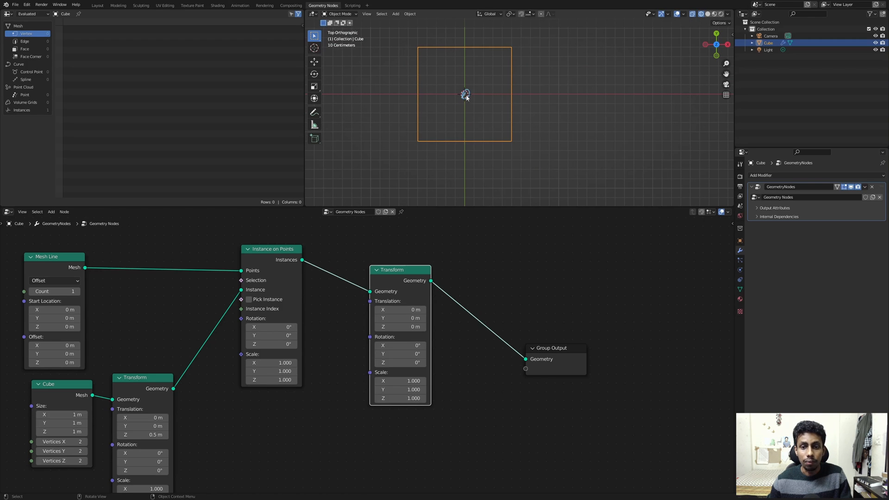
# - Mark the cube's two lower corners in the top view with annotation strokes, and erase those strokes
pyautogui.moveTo(511, 141); pyautogui.dragTo(518, 141)
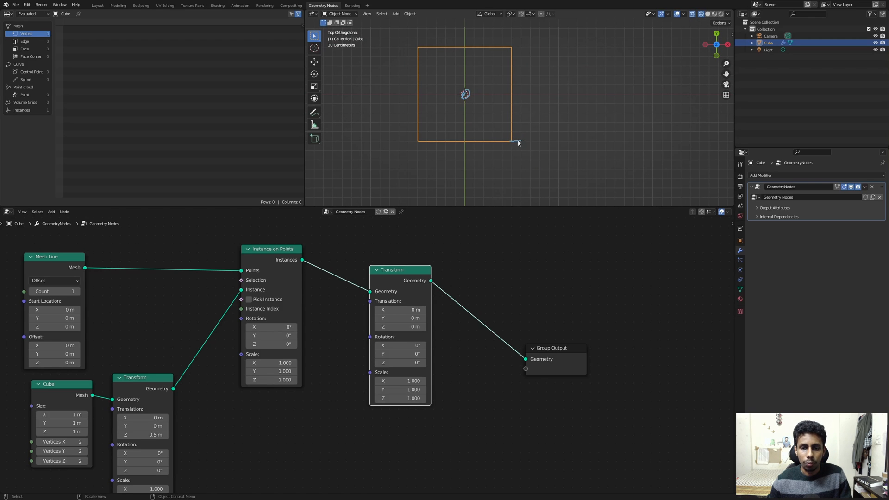
pyautogui.moveTo(418, 141); pyautogui.dragTo(403, 147)
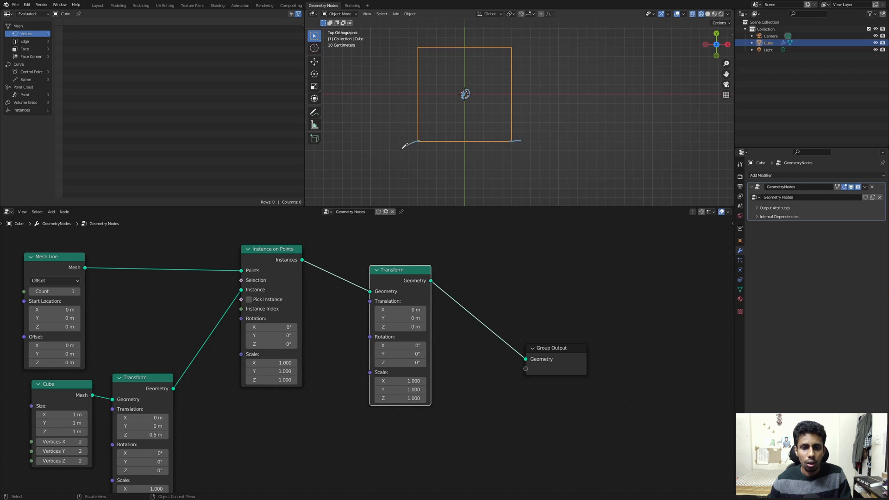
pyautogui.moveTo(513, 141); pyautogui.dragTo(378, 153, button='right')
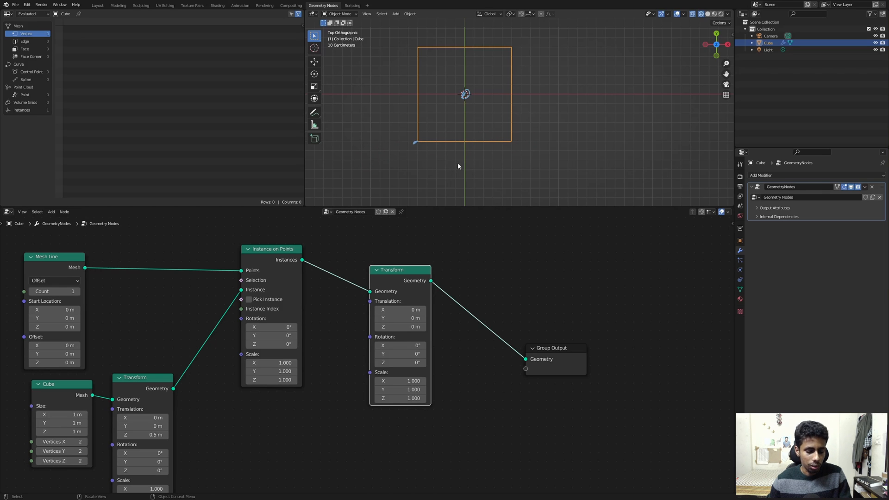
pyautogui.moveTo(458, 164)
pyautogui.mouseDown()
pyautogui.moveTo(452, 137)
pyautogui.moveTo(380, 144)
pyautogui.mouseUp()
pyautogui.moveTo(380, 144); pyautogui.dragTo(463, 150, button='right')
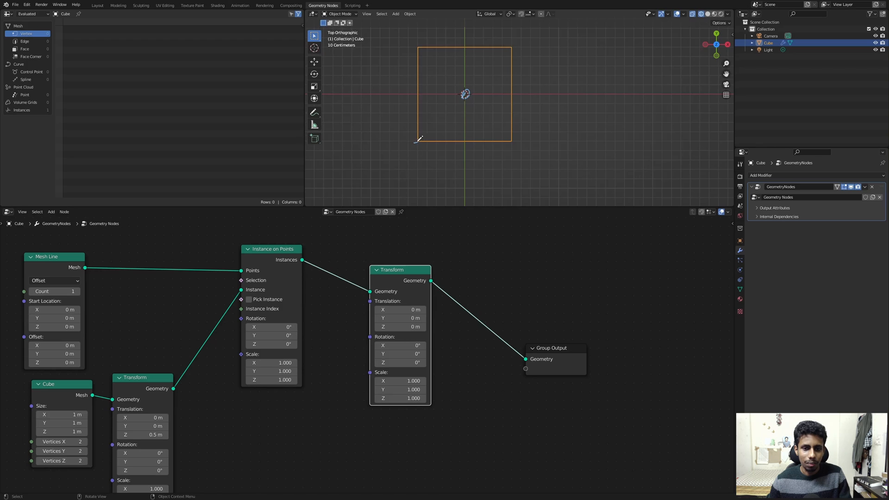
pyautogui.scroll(1, 416, 144)
pyautogui.moveTo(393, 142); pyautogui.dragTo(398, 151, button='right')
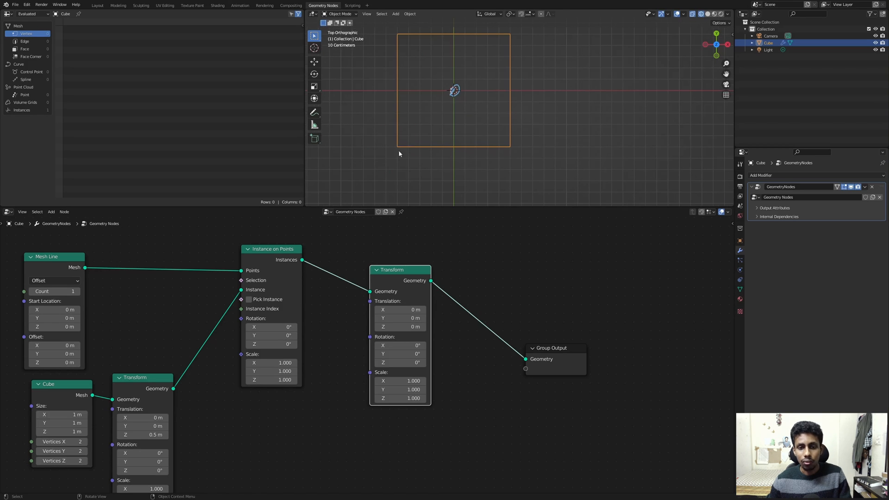
# - Draw an annotation arrow from the cube's lower-left corner to its origin plus a freehand loop above it, and erase both
pyautogui.scroll(-1, 401, 148)
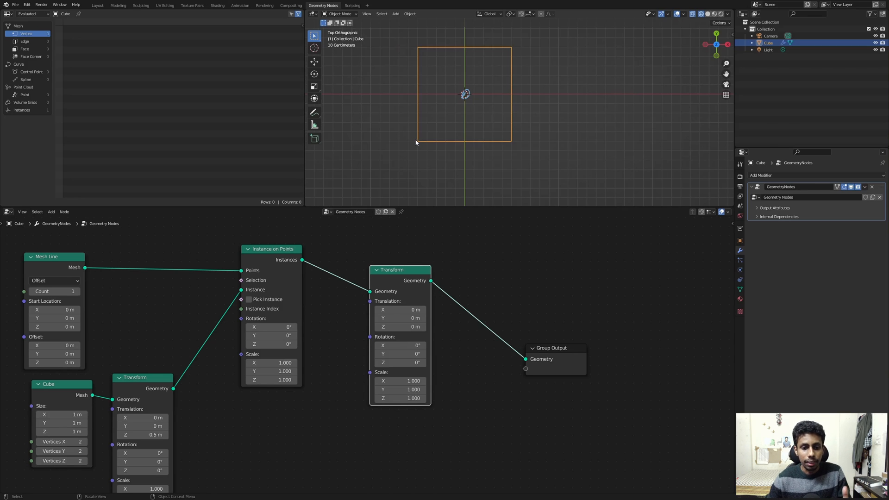
pyautogui.moveTo(145, 345); pyautogui.dragTo(169, 336, button='middle')
pyautogui.scroll(2, 395, 145)
pyautogui.keyDown('shift'); pyautogui.moveTo(406, 115); pyautogui.dragTo(435, 148, button='middle'); pyautogui.keyUp('shift')
pyautogui.scroll(-2, 435, 149)
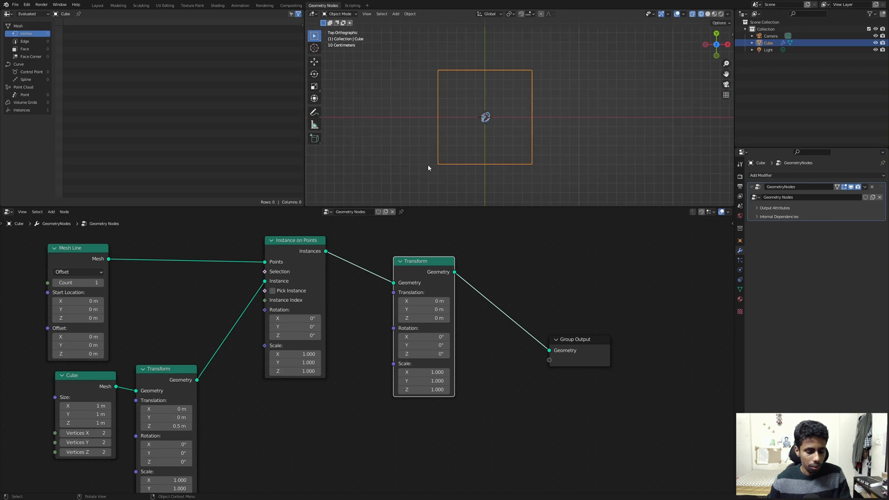
pyautogui.moveTo(447, 154); pyautogui.dragTo(484, 117)
pyautogui.scroll(-2, 499, 64)
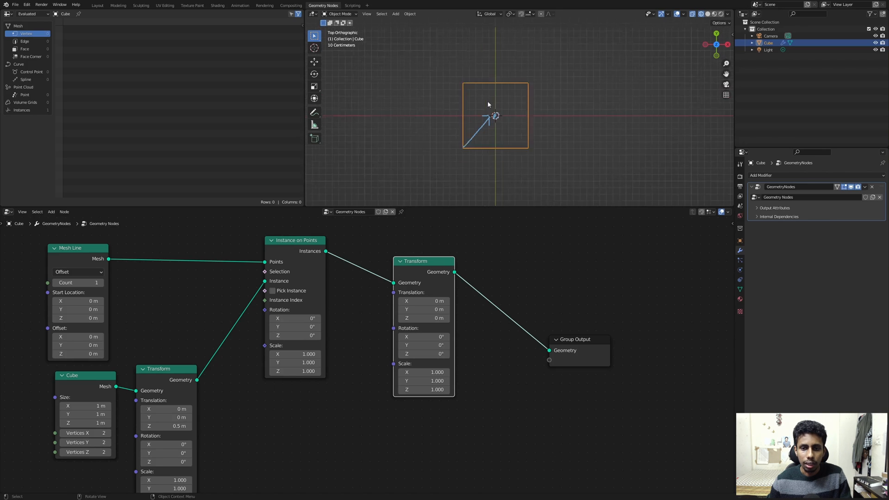
pyautogui.moveTo(499, 64)
pyautogui.mouseDown()
pyautogui.moveTo(501, 118)
pyautogui.moveTo(547, 110)
pyautogui.moveTo(558, 67)
pyautogui.moveTo(491, 61)
pyautogui.mouseUp()
pyautogui.scroll(5, 482, 116)
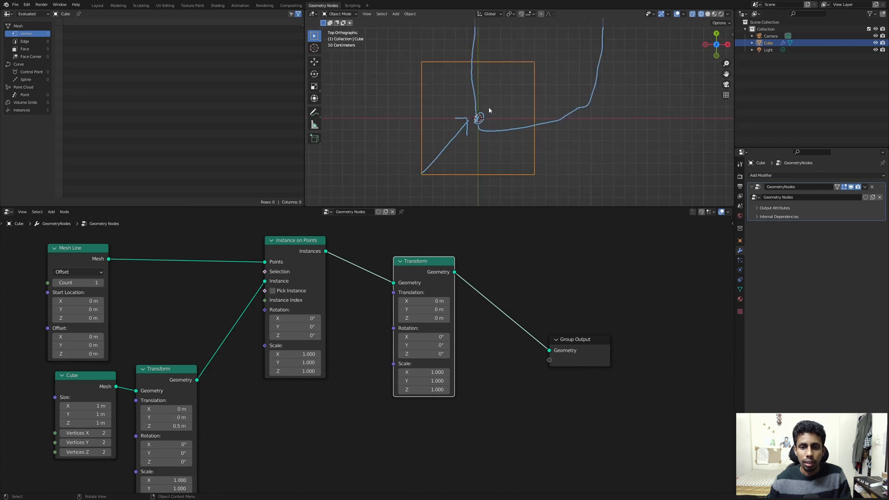
pyautogui.scroll(-2, 484, 118)
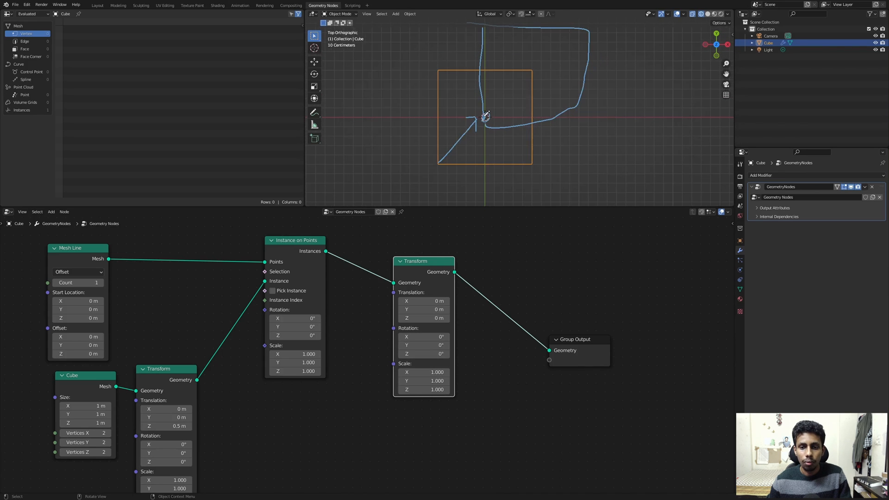
pyautogui.scroll(-2, 487, 116)
pyautogui.moveTo(493, 97)
pyautogui.mouseDown(button='right')
pyautogui.moveTo(521, 68)
pyautogui.moveTo(482, 97)
pyautogui.moveTo(456, 170)
pyautogui.mouseUp(button='right')
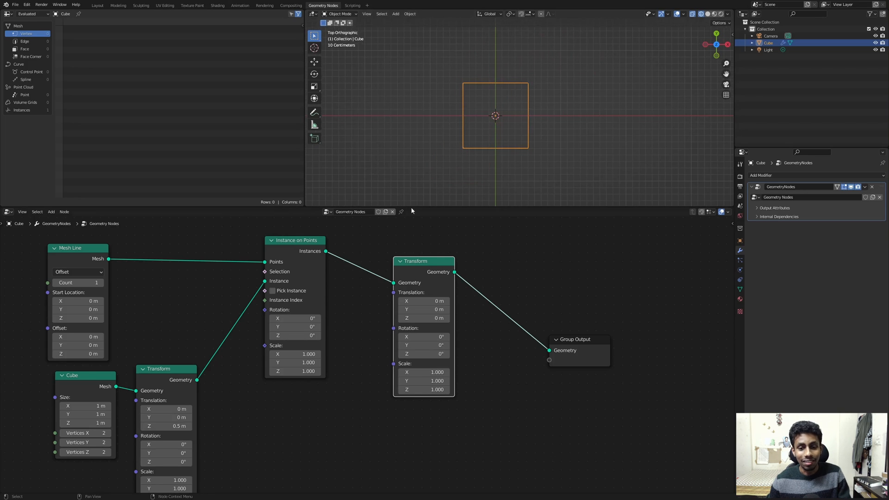
# - Shift both Transform nodes slightly outward and return the 3D view to top orthographic
pyautogui.moveTo(411, 262); pyautogui.dragTo(443, 247)
pyautogui.moveTo(277, 354); pyautogui.dragTo(350, 312, button='middle')
pyautogui.moveTo(233, 326); pyautogui.dragTo(257, 316)
pyautogui.moveTo(413, 147); pyautogui.dragTo(432, 169, button='middle')
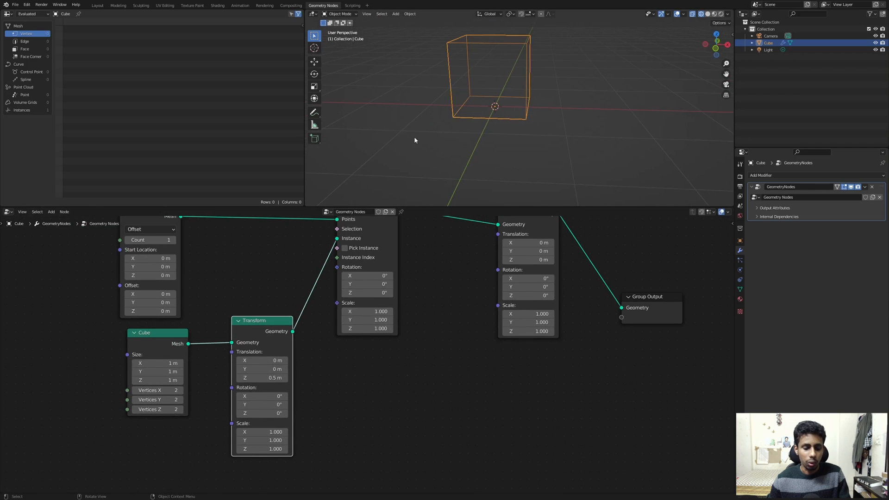
pyautogui.press('`')
pyautogui.click(440, 103)
pyautogui.press('`')
pyautogui.click(459, 93)
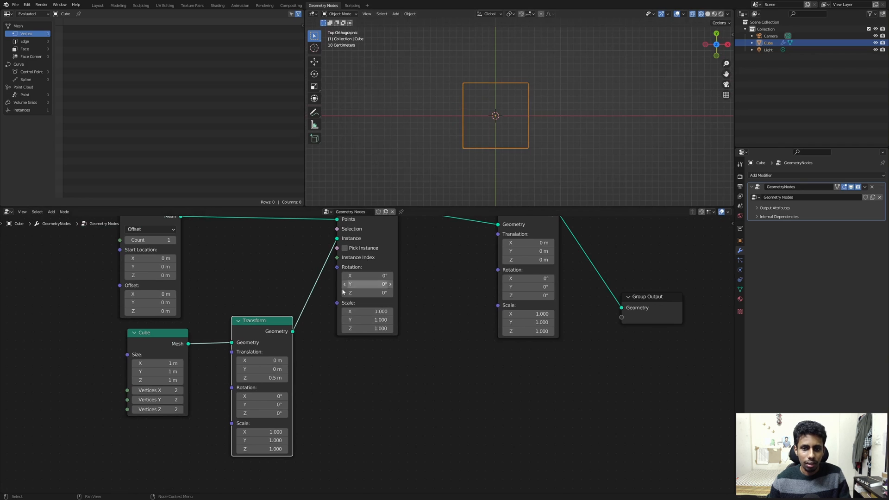
# - Set the translation of the Transform node after the Cube node to 0.5 m in X and 0.5 m in Y
pyautogui.moveTo(238, 390); pyautogui.dragTo(328, 322, button='middle')
pyautogui.scroll(1, 316, 314)
pyautogui.keyDown('shift'); pyautogui.moveTo(357, 290); pyautogui.dragTo(390, 290); pyautogui.keyUp('shift')
pyautogui.click(357, 290)
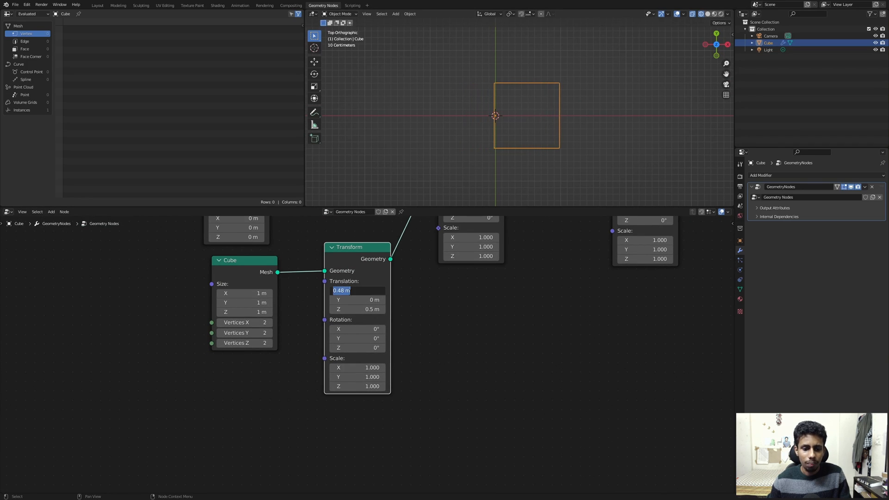
pyautogui.write('0.5')
pyautogui.press('Return')
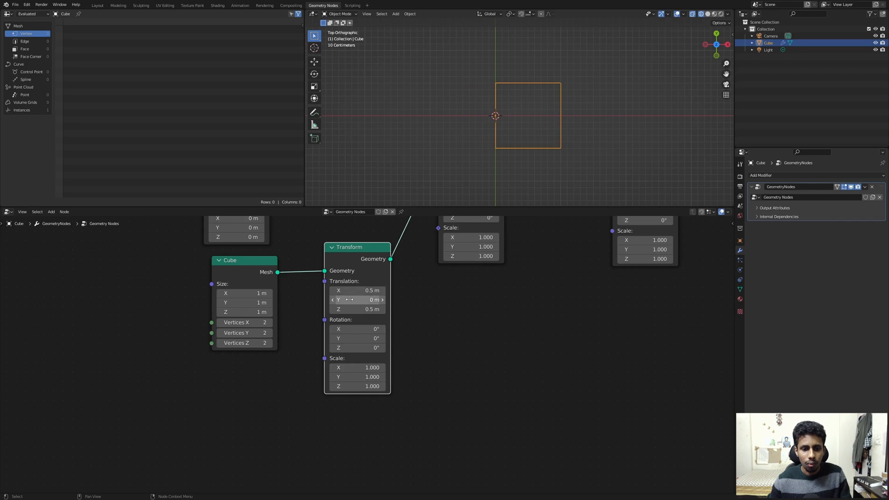
pyautogui.click(352, 299)
pyautogui.write('0.5')
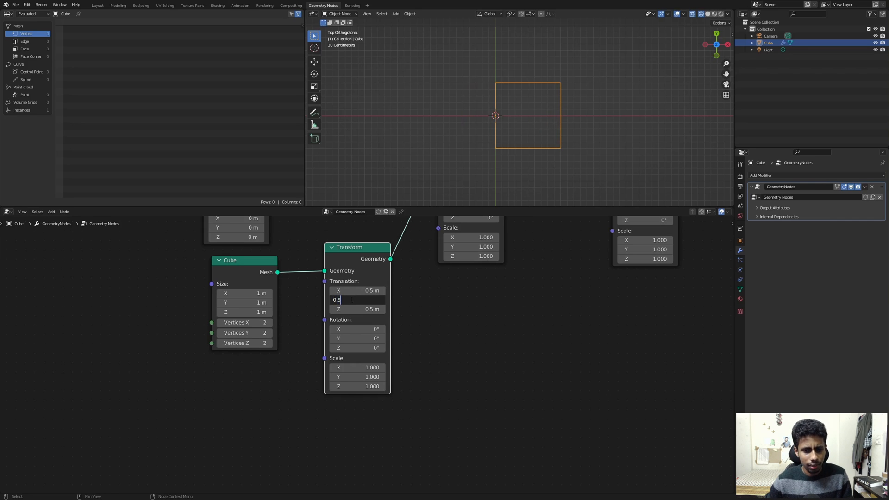
pyautogui.press('Return')
# - Inspect the cube's corner at the origin in perspective, frame all nodes, and switch the 3D view to the camera
pyautogui.moveTo(433, 152); pyautogui.dragTo(484, 134, button='middle')
pyautogui.scroll(2, 484, 121)
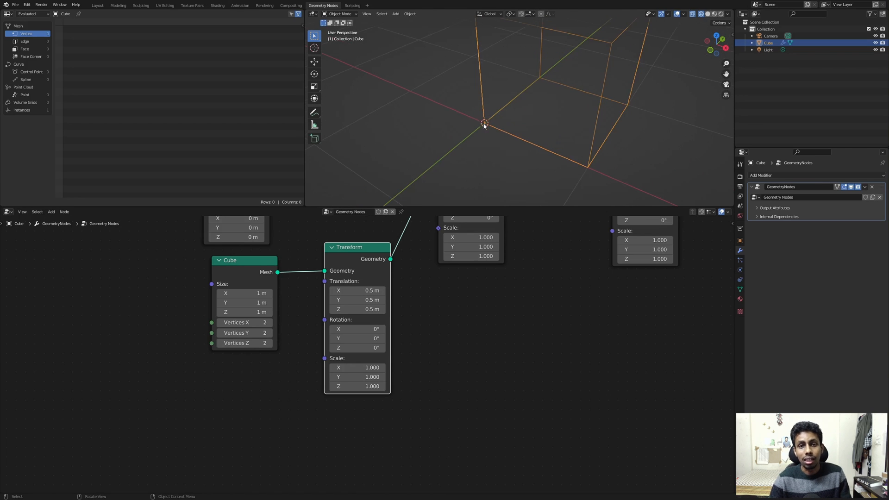
pyautogui.press('Home')
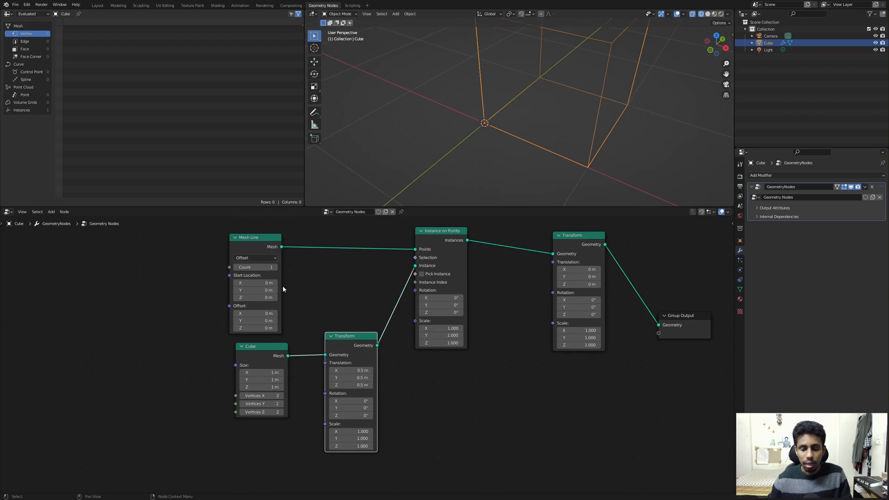
pyautogui.press('KP_0')
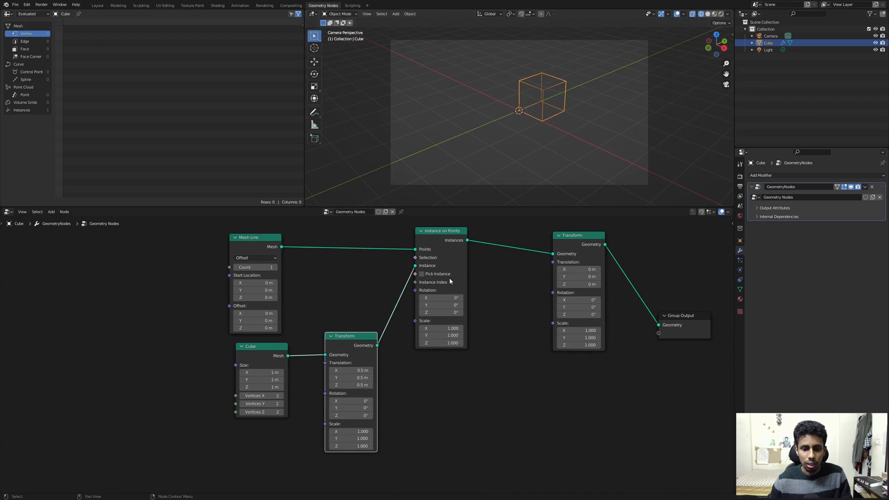
# - Test the corner pivot by setting the second Transform node's Y rotation to about -33.1°, and reset it to 0
pyautogui.moveTo(536, 335); pyautogui.dragTo(481, 373, button='middle')
pyautogui.moveTo(524, 339); pyautogui.dragTo(506, 346)
pyautogui.hotkey('ctrl', 'z')
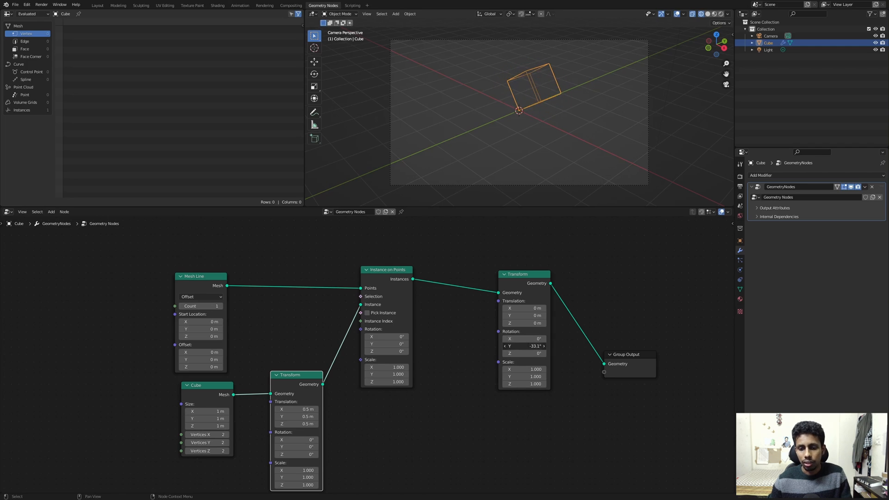
pyautogui.click(523, 346)
pyautogui.write('0')
pyautogui.press('Return')
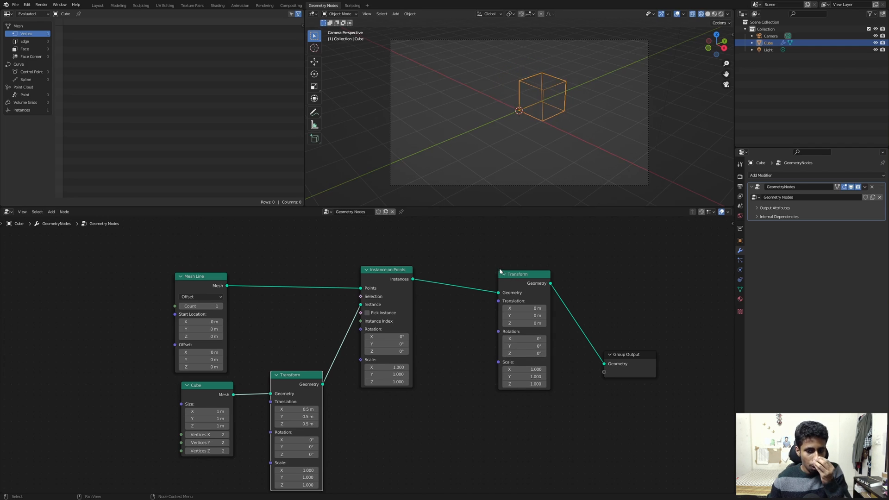
# - Move the Cube node farther away from its Transform node
pyautogui.moveTo(520, 286); pyautogui.dragTo(500, 274)
pyautogui.moveTo(449, 289); pyautogui.dragTo(498, 271, button='middle')
pyautogui.scroll(1, 498, 272)
pyautogui.moveTo(255, 375); pyautogui.dragTo(377, 327, button='middle')
pyautogui.scroll(2, 377, 328)
pyautogui.moveTo(373, 329); pyautogui.dragTo(359, 328)
pyautogui.moveTo(425, 337); pyautogui.dragTo(416, 313, button='middle')
pyautogui.scroll(1, 417, 313)
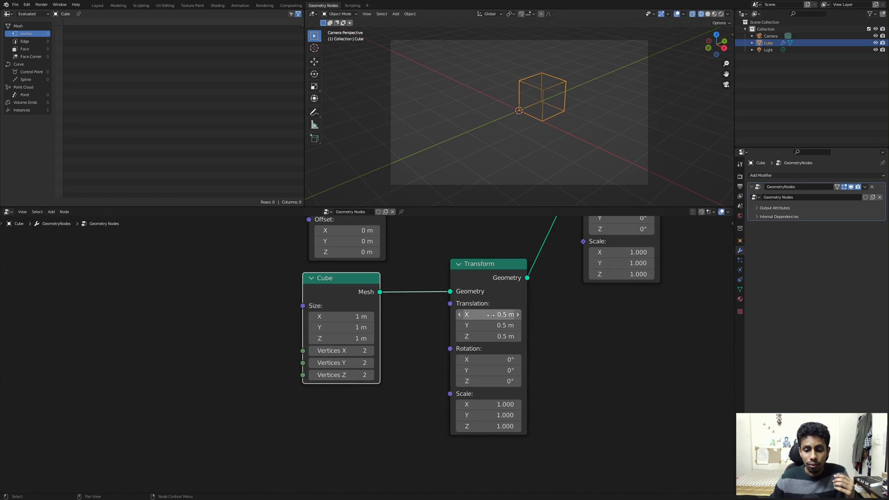
pyautogui.moveTo(405, 371); pyautogui.dragTo(506, 357, button='middle')
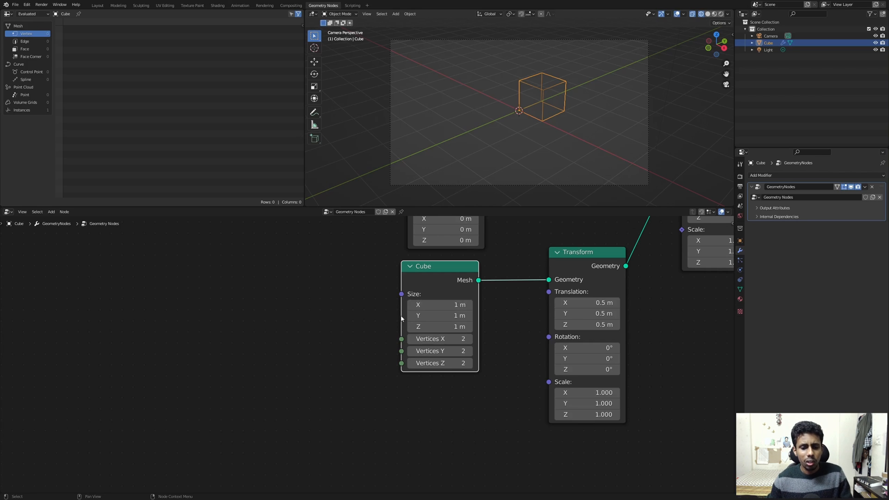
# - Add a Value node connected to the Cube node's Size and set it to 1
pyautogui.moveTo(398, 300); pyautogui.dragTo(424, 284, button='middle')
pyautogui.moveTo(426, 278); pyautogui.dragTo(308, 282)
pyautogui.write('va')
pyautogui.press('Return')
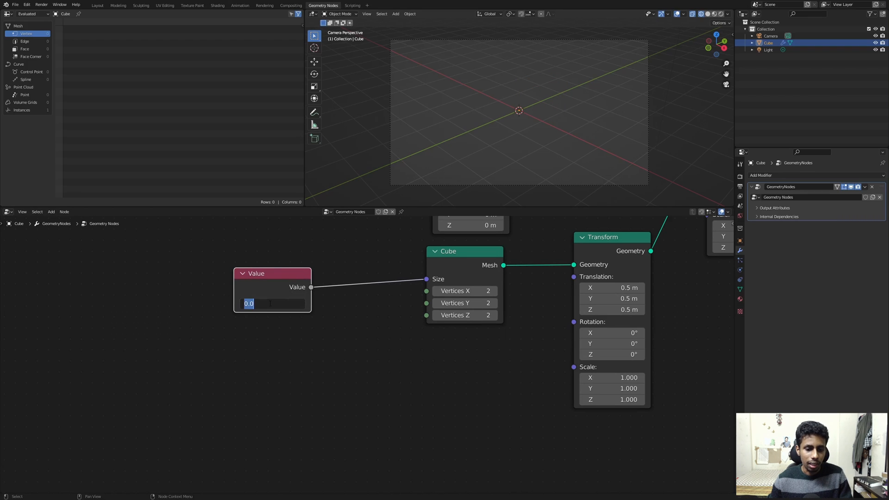
pyautogui.moveTo(262, 283); pyautogui.dragTo(265, 280)
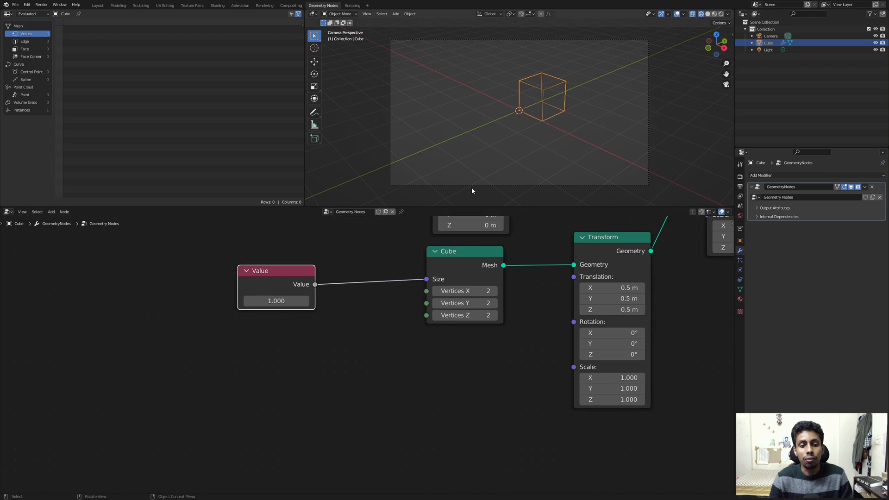
# - Add a Multiply math node with a factor of 0.5 below the Cube node, fed by the Value node
pyautogui.moveTo(575, 327); pyautogui.dragTo(506, 325, button='middle')
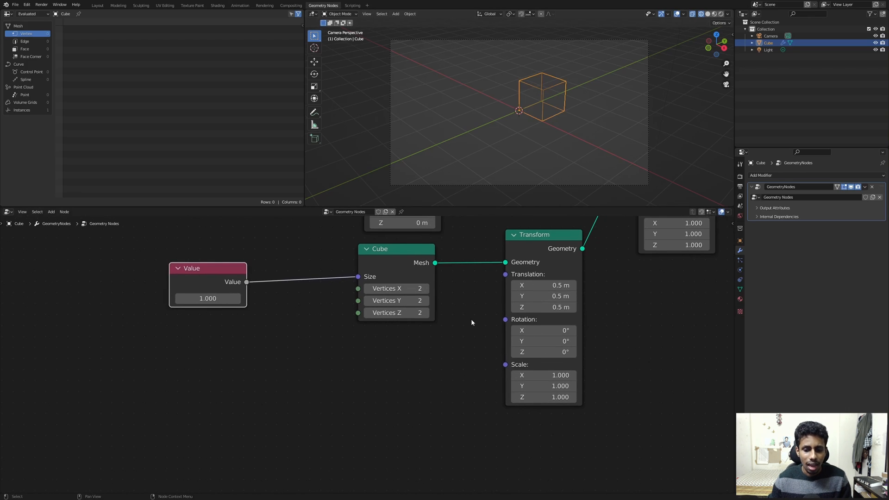
pyautogui.moveTo(504, 275); pyautogui.dragTo(437, 363)
pyautogui.moveTo(247, 282); pyautogui.dragTo(315, 373)
pyautogui.write('mu')
pyautogui.press('Return')
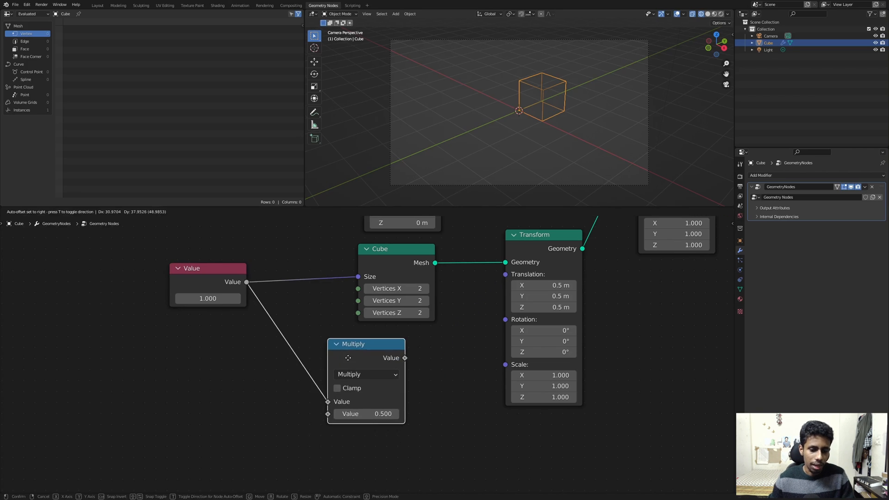
pyautogui.moveTo(248, 283); pyautogui.dragTo(261, 397)
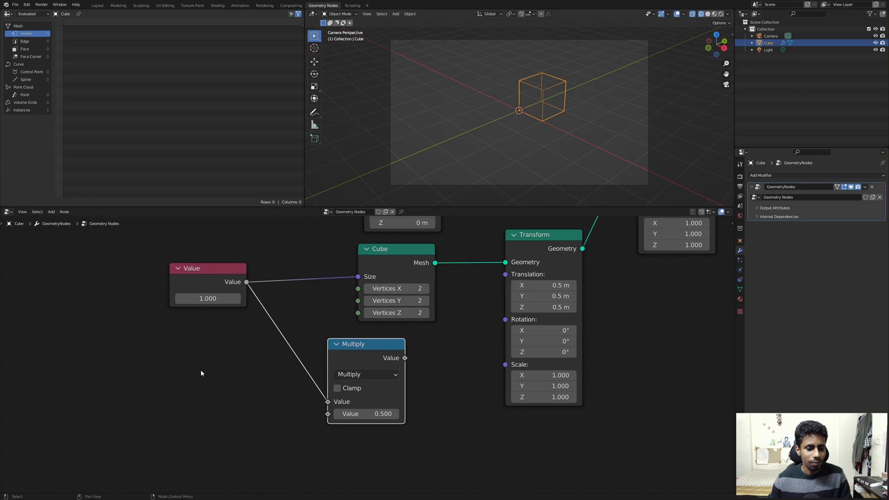
pyautogui.moveTo(374, 351); pyautogui.dragTo(394, 352)
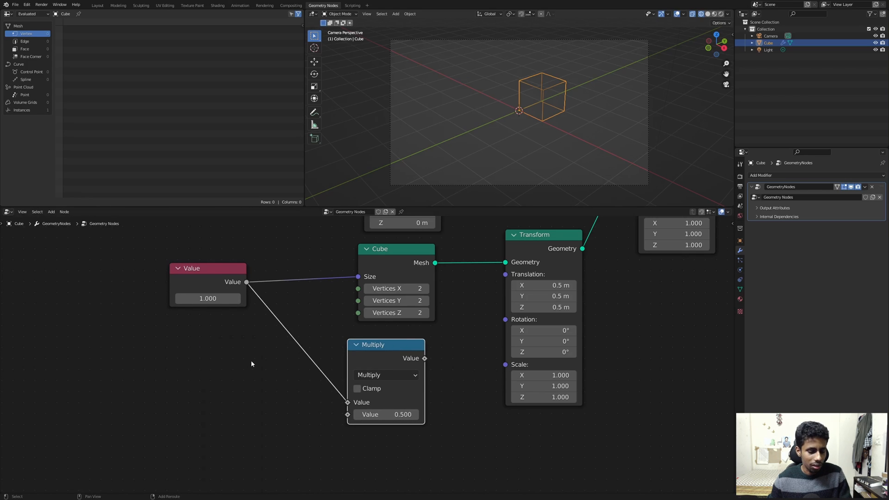
# - Add a separate unconnected Math node, change its operation to Multiply, and delete it again
pyautogui.hotkey('shift', 'a')
pyautogui.click(250, 351)
pyautogui.click(254, 362)
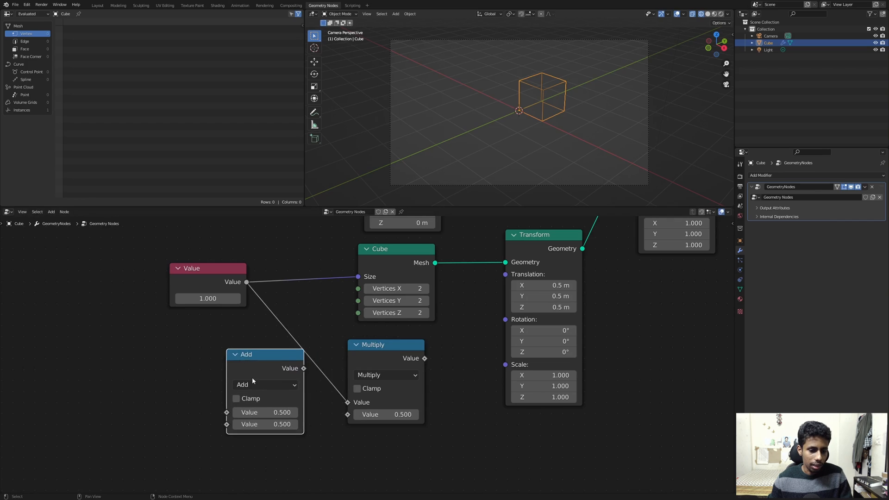
pyautogui.click(251, 385)
pyautogui.click(251, 385)
pyautogui.click(266, 273)
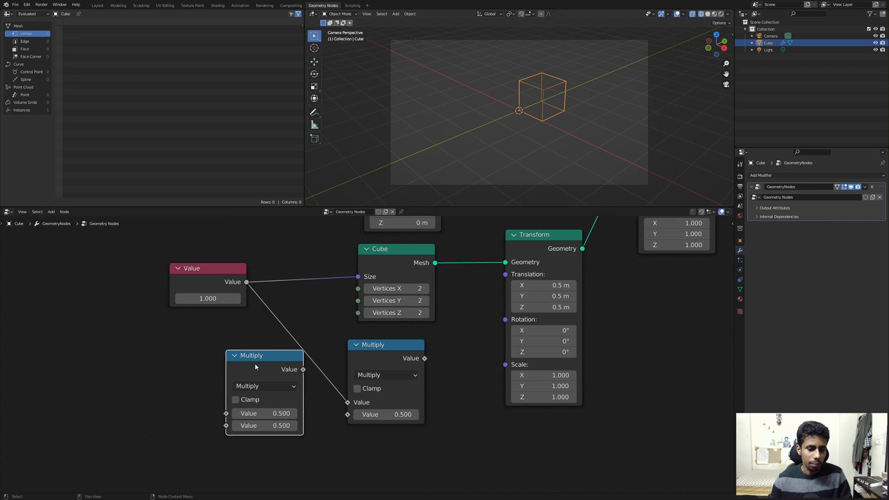
pyautogui.press('x')
# - Align the Multiply node under the Cube node and connect its output to the first Transform node's Translation
pyautogui.moveTo(262, 349); pyautogui.dragTo(229, 358, button='middle')
pyautogui.moveTo(326, 357); pyautogui.dragTo(336, 351)
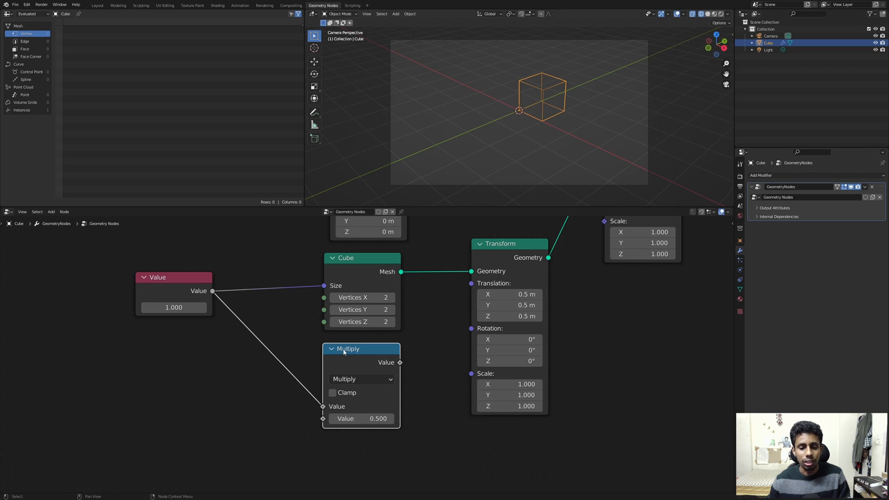
pyautogui.moveTo(344, 351); pyautogui.dragTo(340, 351)
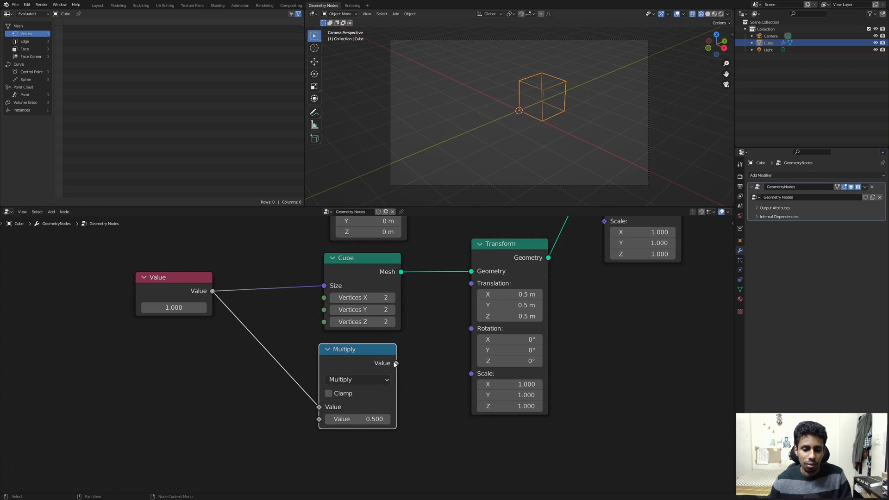
pyautogui.moveTo(396, 363); pyautogui.dragTo(472, 283)
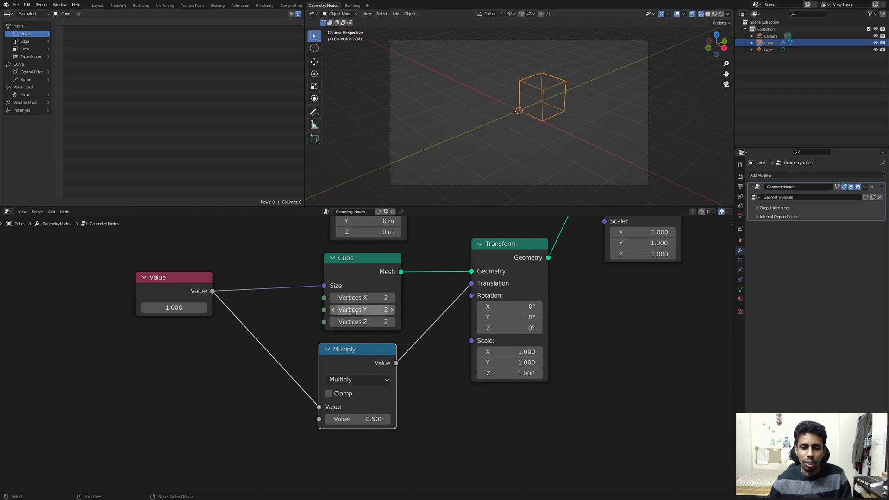
pyautogui.moveTo(353, 354); pyautogui.dragTo(356, 353)
# - Test the size control by lowering the Value node to 0.8, and restore it to 1
pyautogui.moveTo(179, 308)
pyautogui.mouseDown()
pyautogui.moveTo(220, 307)
pyautogui.moveTo(167, 311)
pyautogui.mouseUp()
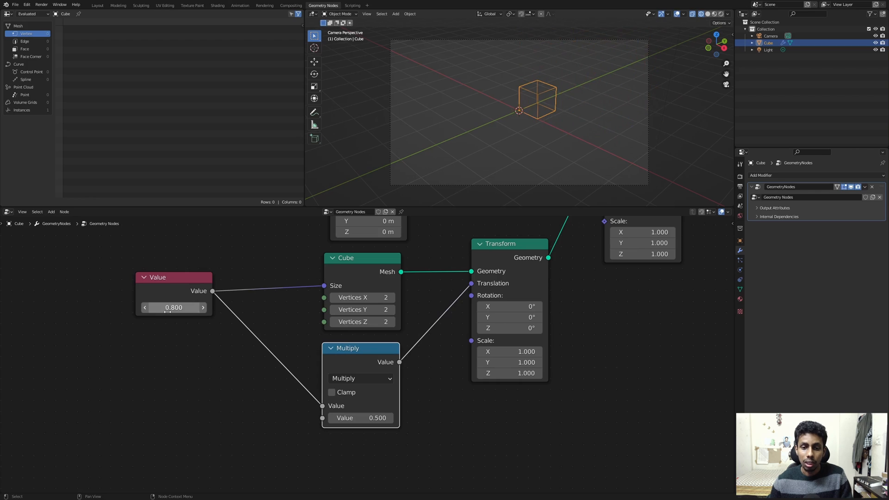
pyautogui.click(168, 311)
pyautogui.write('1')
pyautogui.press('Return')
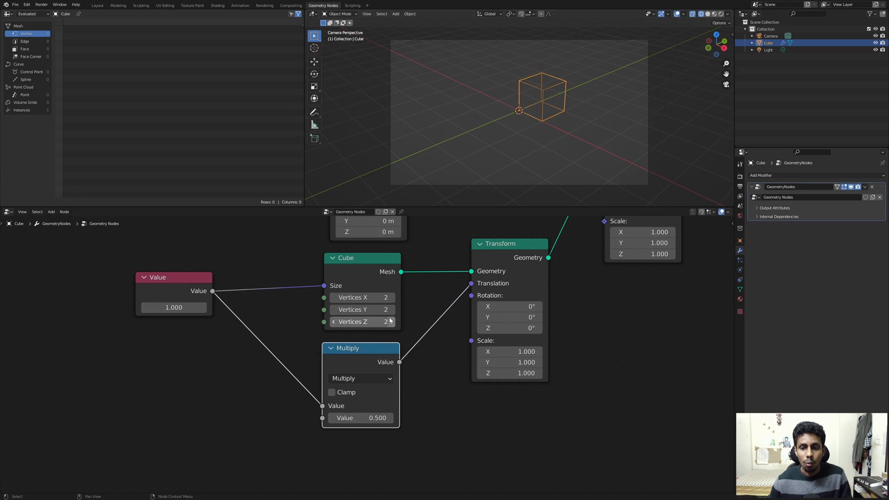
# - Switch the 3D view back to solid shading, with the cube centred and enlarged in the camera view
pyautogui.moveTo(389, 320); pyautogui.dragTo(328, 387, button='middle')
pyautogui.hotkey('shift', 'z')
pyautogui.scroll(1, 501, 153)
pyautogui.keyDown('shift'); pyautogui.moveTo(503, 130); pyautogui.dragTo(456, 163, button='middle'); pyautogui.keyUp('shift')
pyautogui.scroll(-6, 608, 261)
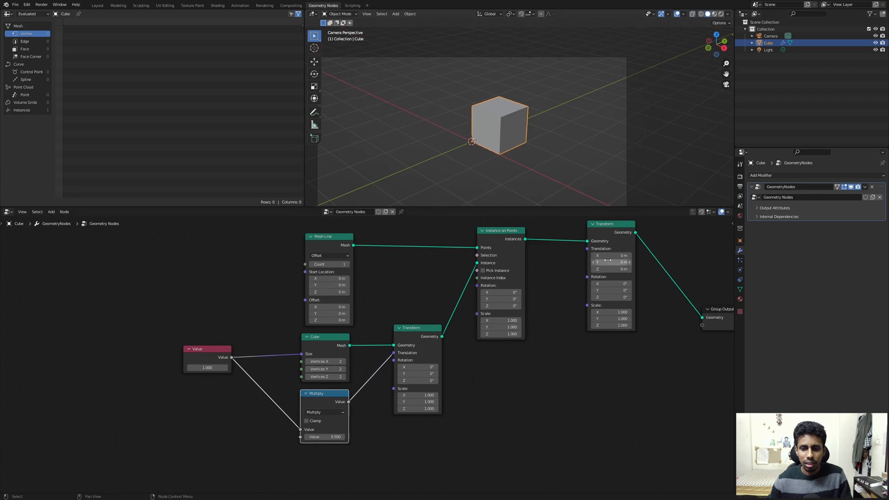
pyautogui.scroll(-1, 476, 123)
pyautogui.scroll(1, 495, 95)
pyautogui.keyDown('shift'); pyautogui.moveTo(476, 123); pyautogui.dragTo(496, 119, button='middle'); pyautogui.keyUp('shift')
pyautogui.scroll(-4, 562, 327)
# - Move the second Transform and Group Output nodes together farther away from Instance on Points
pyautogui.moveTo(562, 327); pyautogui.dragTo(398, 360, button='middle')
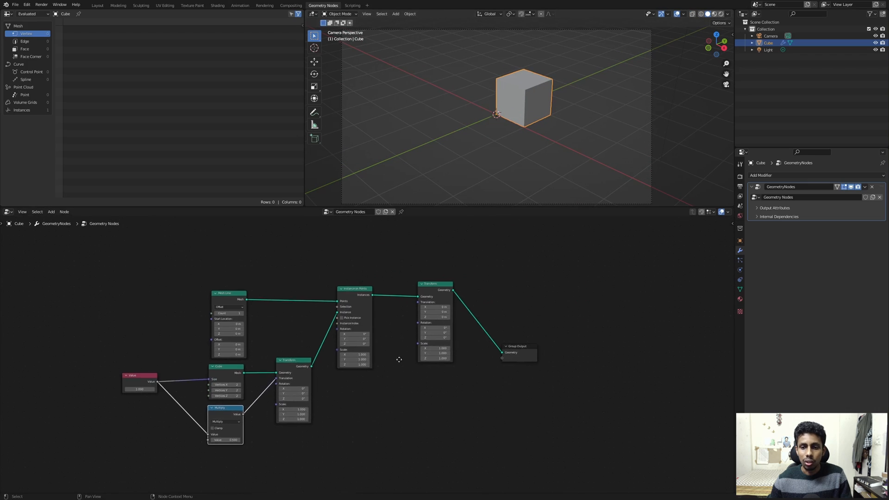
pyautogui.moveTo(545, 298); pyautogui.dragTo(484, 352)
pyautogui.moveTo(413, 278); pyautogui.dragTo(459, 356)
pyautogui.click(532, 355)
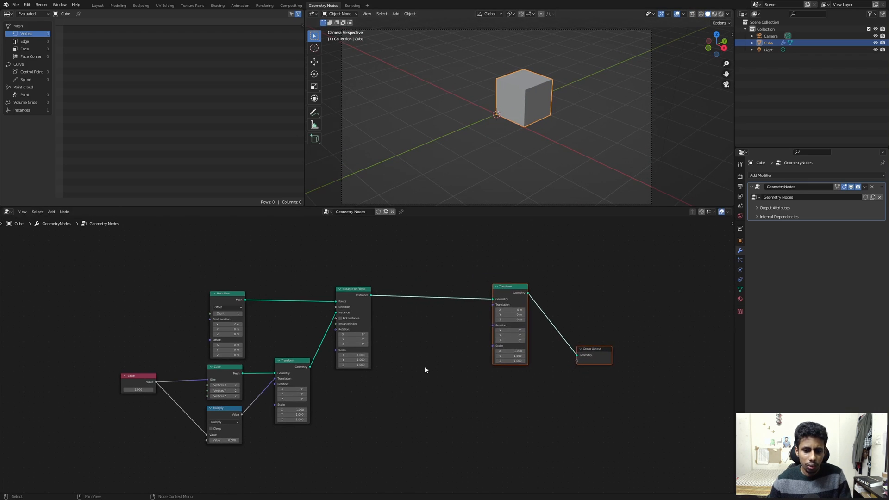
pyautogui.click(424, 366)
pyautogui.scroll(2, 462, 310)
pyautogui.moveTo(489, 301); pyautogui.dragTo(427, 324, button='middle')
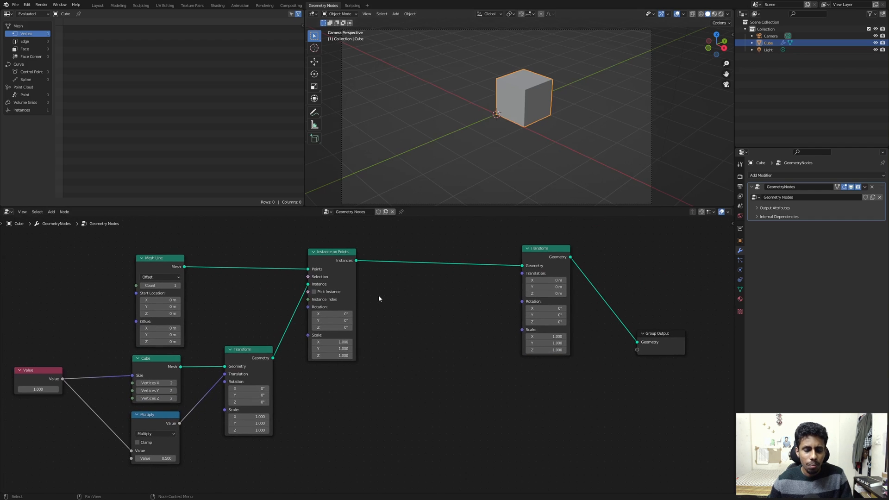
# - Shift the second Transform and Group Output nodes further along to widen the gap after Instance on Points
pyautogui.moveTo(379, 299); pyautogui.dragTo(289, 313, button='middle')
pyautogui.moveTo(398, 255); pyautogui.dragTo(621, 389)
pyautogui.press('g')
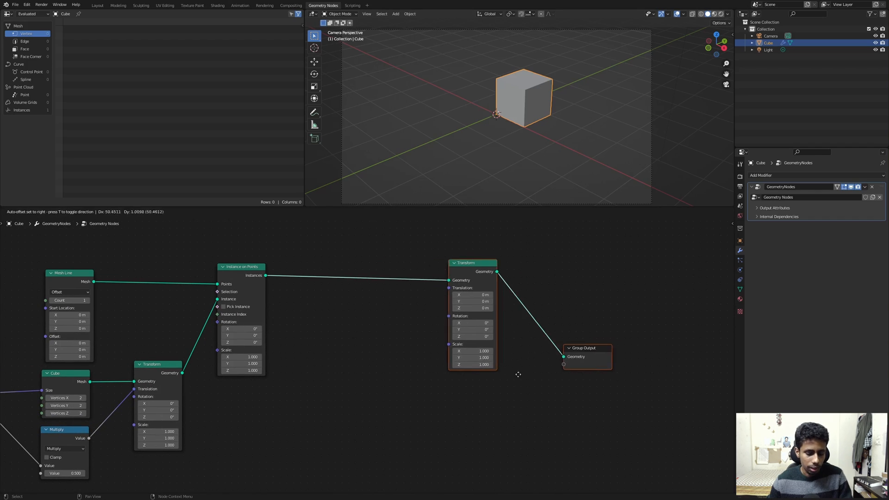
pyautogui.click(556, 377)
pyautogui.moveTo(510, 267); pyautogui.dragTo(512, 261)
pyautogui.click(415, 318)
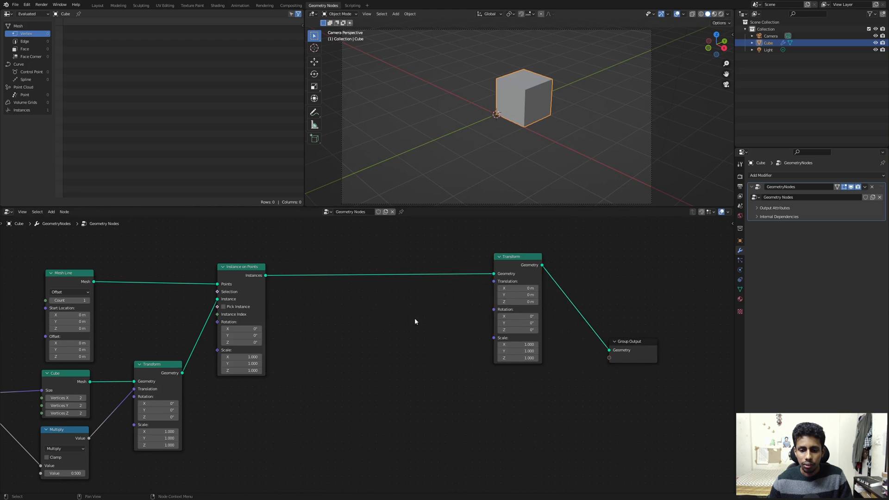
# - Add a Combine XYZ node feeding the second Transform node's Rotation input and place it just before that node
pyautogui.moveTo(444, 303); pyautogui.dragTo(461, 289, button='middle')
pyautogui.scroll(2, 495, 304)
pyautogui.moveTo(513, 293); pyautogui.dragTo(431, 332)
pyautogui.write('combine')
pyautogui.press('Return')
pyautogui.click(459, 315)
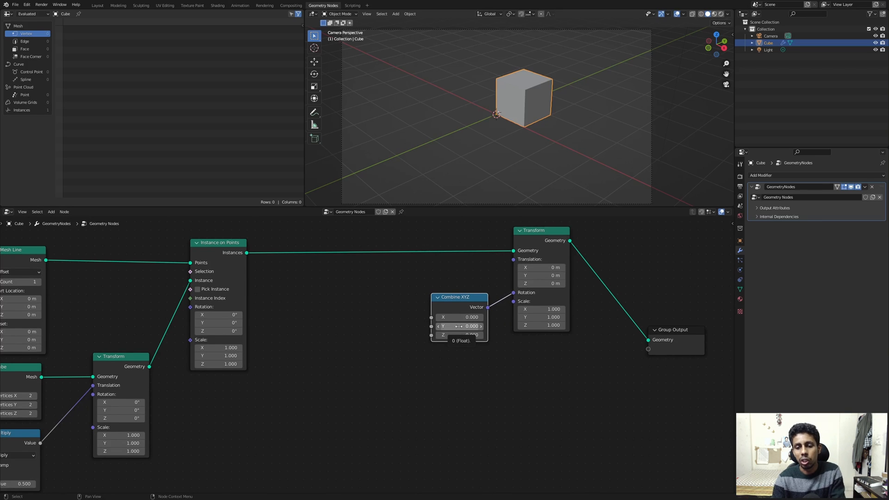
# - Split a narrow area off the lower part of the Spreadsheet and turn it into a Timeline
pyautogui.moveTo(359, 322); pyautogui.dragTo(397, 325, button='middle')
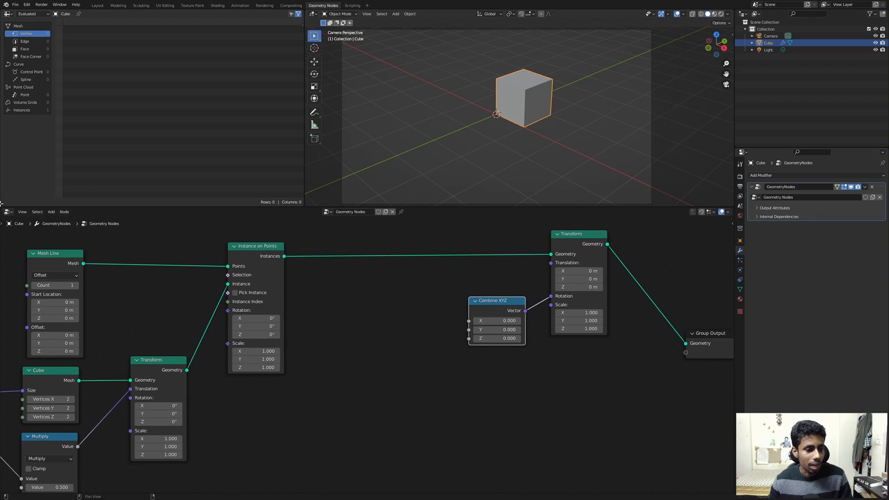
pyautogui.moveTo(1, 202); pyautogui.dragTo(3, 168)
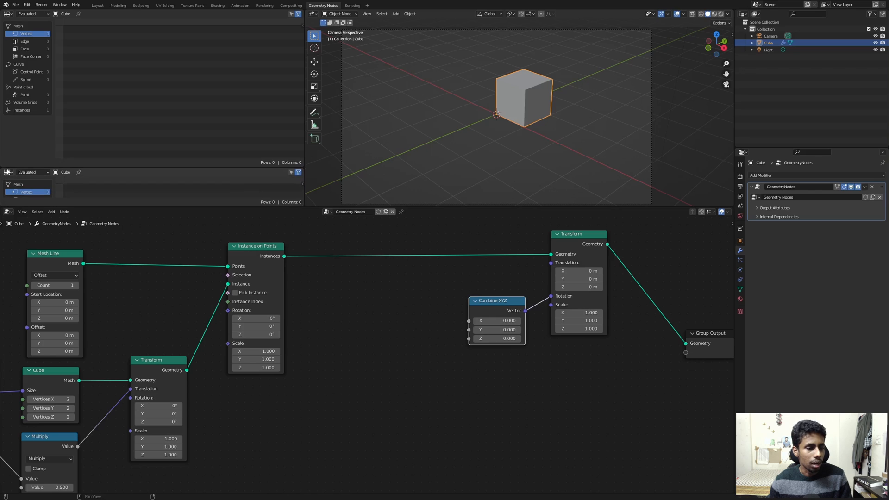
pyautogui.click(7, 172)
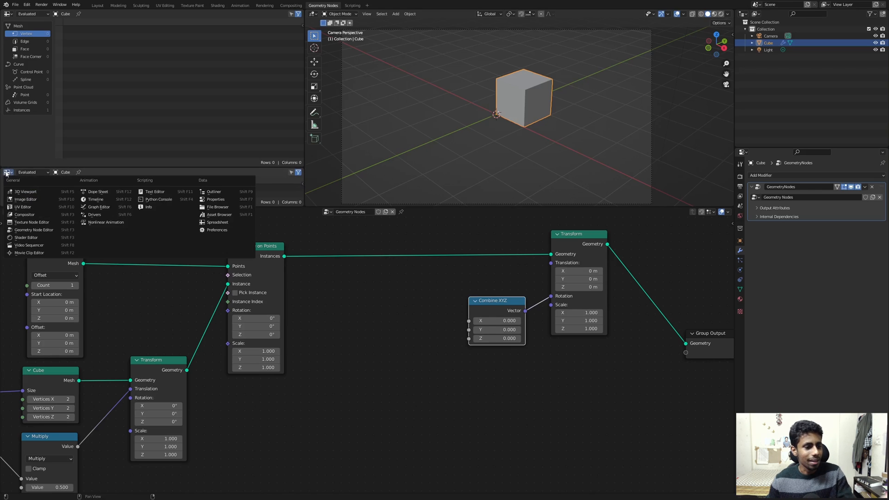
pyautogui.click(98, 200)
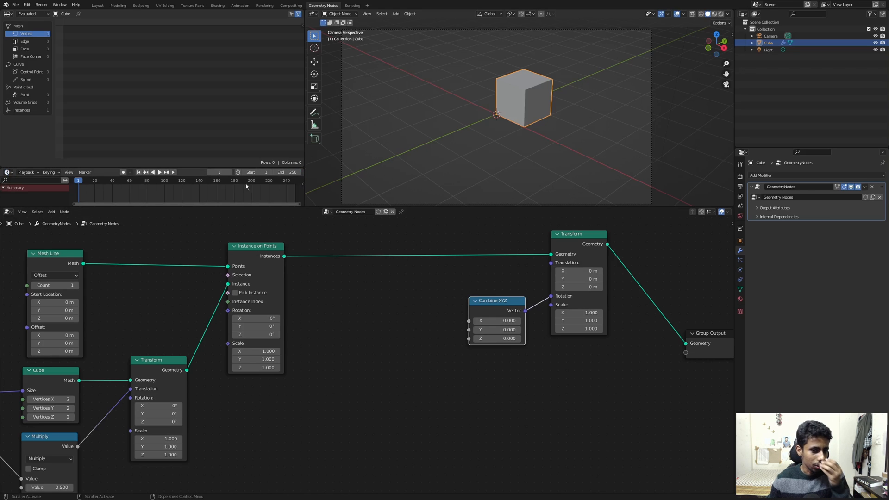
# - Set the animation's end frame to 60 and fit the frame range in the Timeline
pyautogui.click(287, 172)
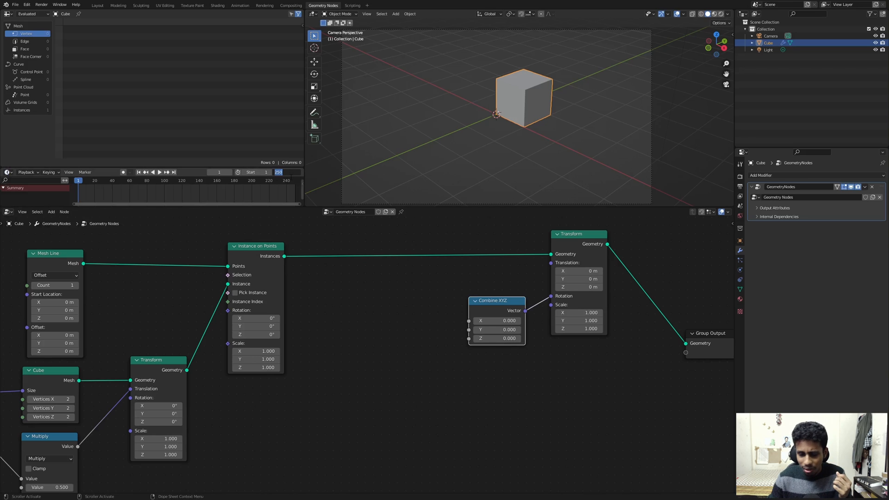
pyautogui.write('60')
pyautogui.press('Return')
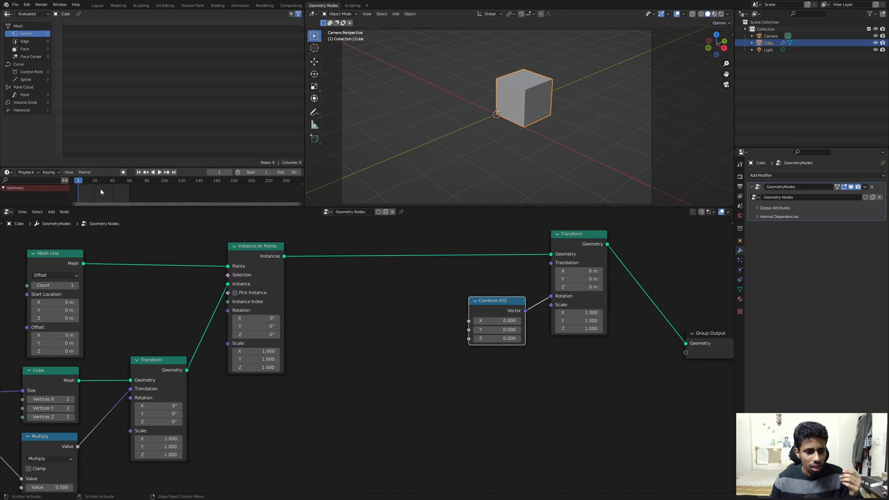
pyautogui.press('Home')
# - Add a Scene Time node between Instance on Points and Combine XYZ
pyautogui.moveTo(352, 261); pyautogui.dragTo(268, 254, button='middle')
pyautogui.scroll(2, 326, 318)
pyautogui.moveTo(323, 315); pyautogui.dragTo(365, 302, button='middle')
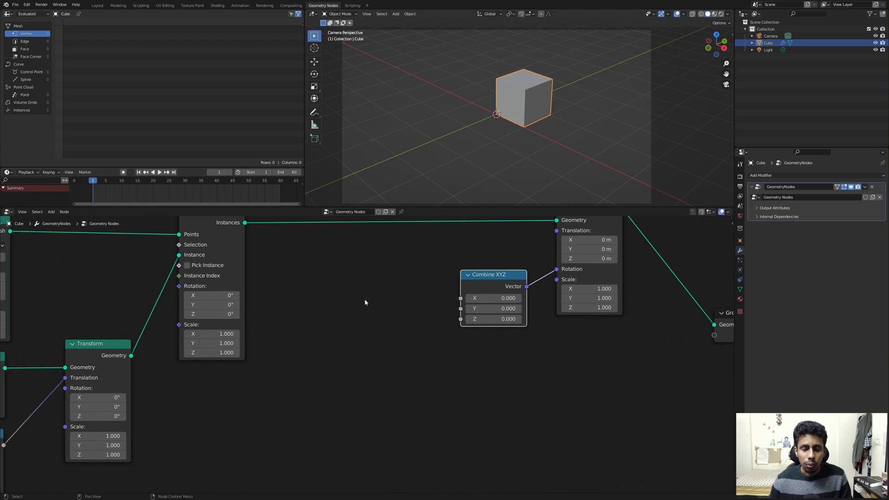
pyautogui.hotkey('shift', 'a')
pyautogui.write('sce')
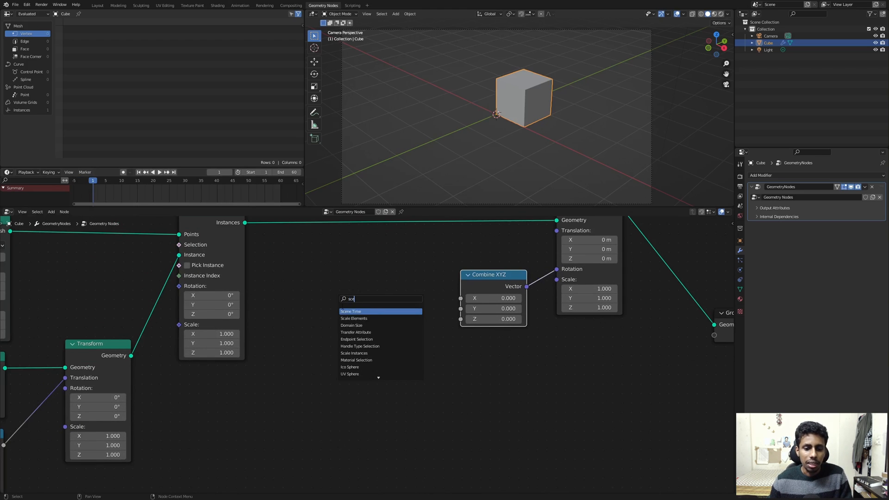
pyautogui.press('Return')
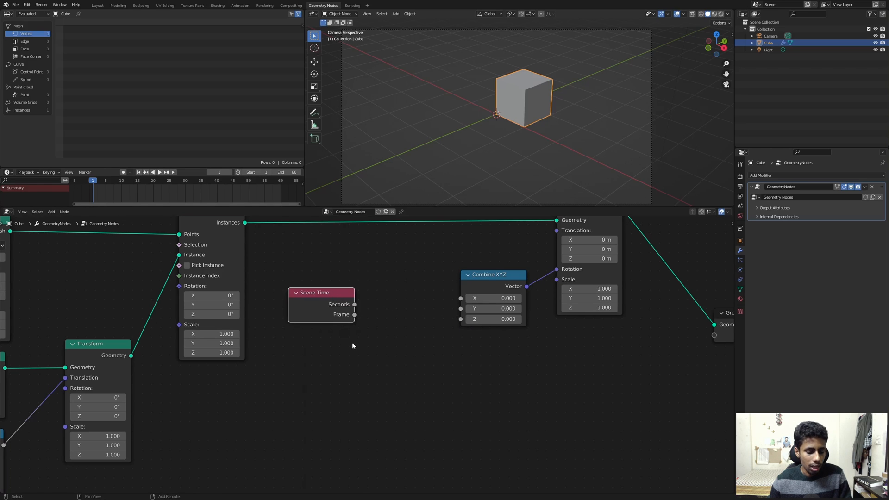
# - Add a Value node below Scene Time and drive its value with the expression #frame
pyautogui.hotkey('shift', 'a')
pyautogui.press('Escape')
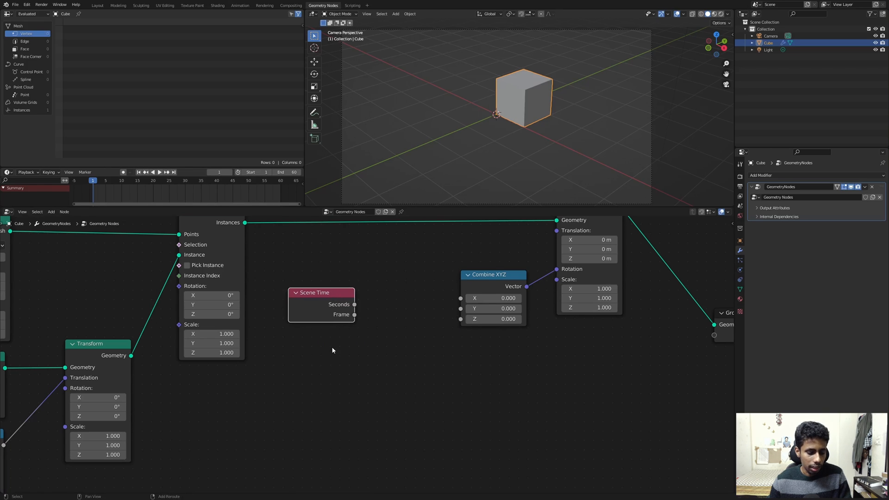
pyautogui.hotkey('shift', 'a')
pyautogui.write('va')
pyautogui.click(349, 359)
pyautogui.click(319, 364)
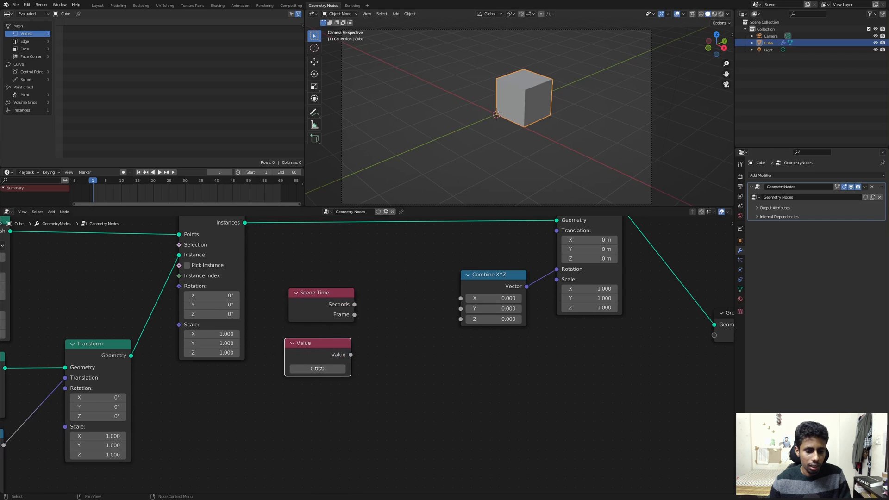
pyautogui.click(321, 368)
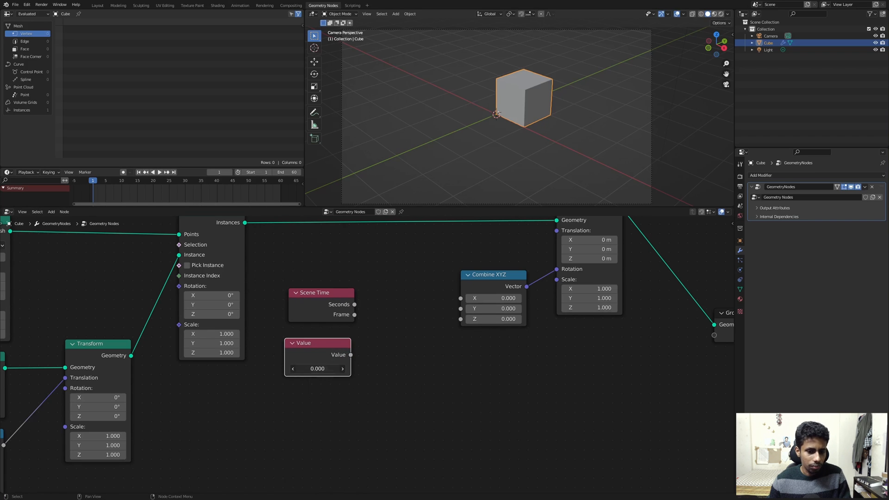
pyautogui.write('#fram')
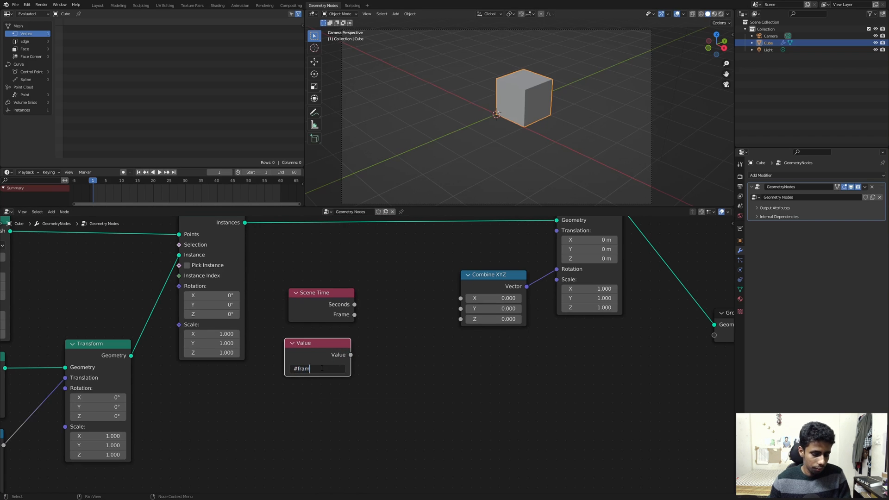
pyautogui.write('e')
pyautogui.press('Return')
# - Test the frame-driven Value node with playback, scrub back to frame 0, and delete the node
pyautogui.press('space')
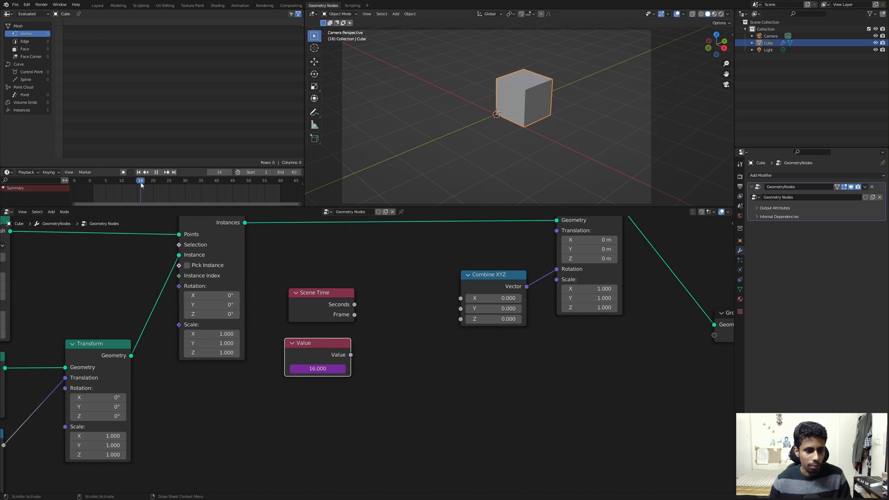
pyautogui.press('space')
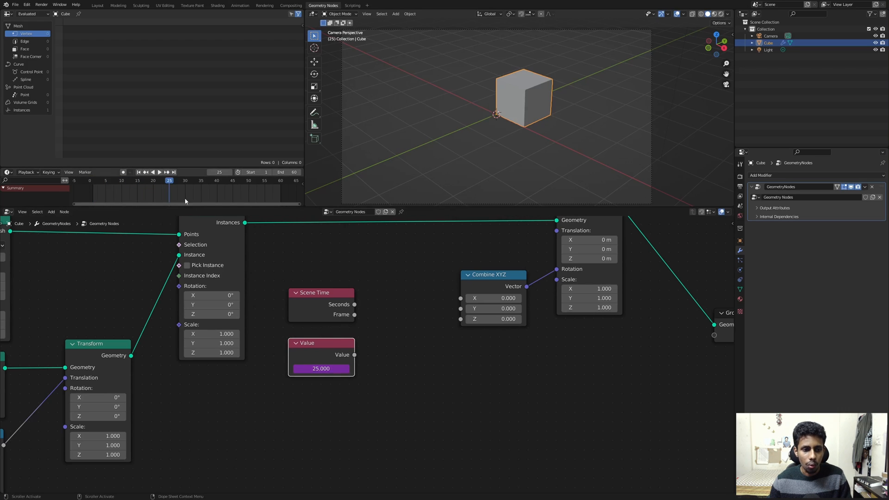
pyautogui.moveTo(169, 180); pyautogui.dragTo(89, 193)
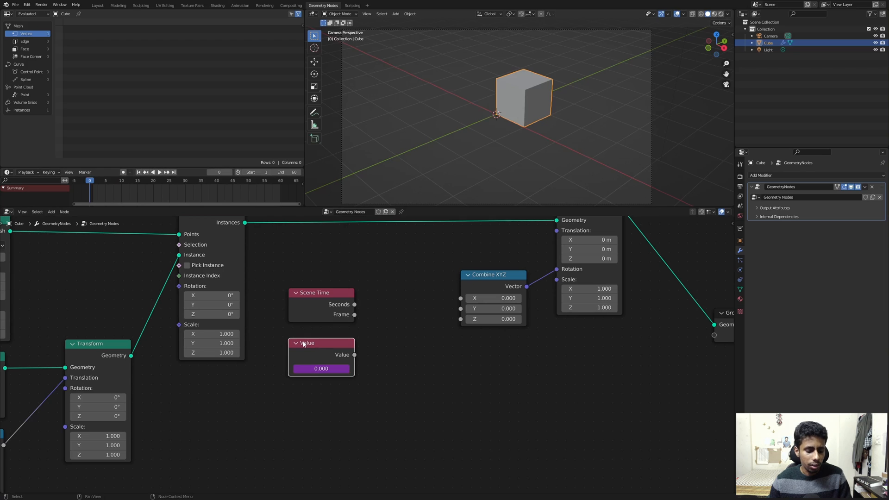
pyautogui.press('x')
# - Connect Scene Time's Frame output to the Y input of Combine XYZ and scrub the Timeline to test the rotation
pyautogui.moveTo(322, 305); pyautogui.dragTo(462, 310)
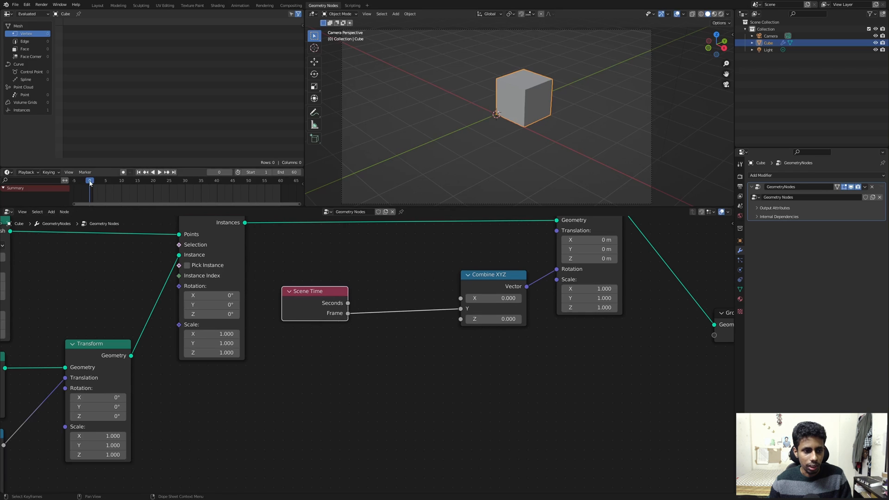
pyautogui.moveTo(90, 183); pyautogui.dragTo(90, 205)
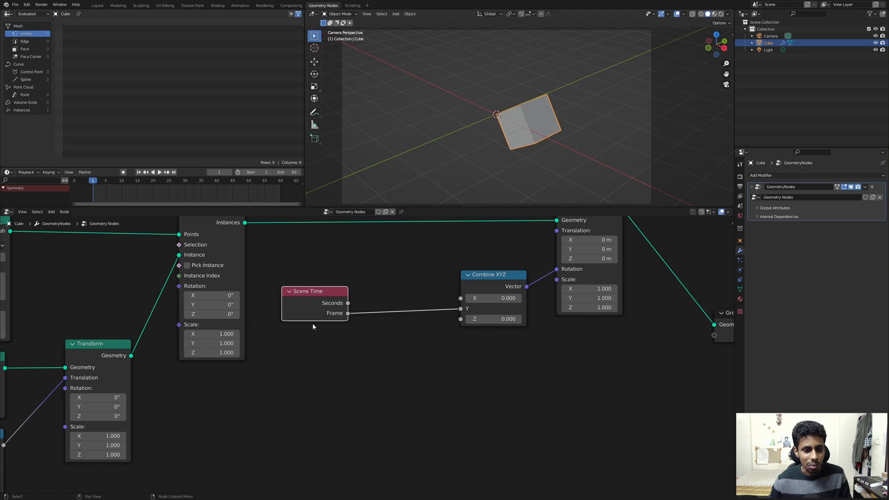
pyautogui.scroll(-3, 329, 331)
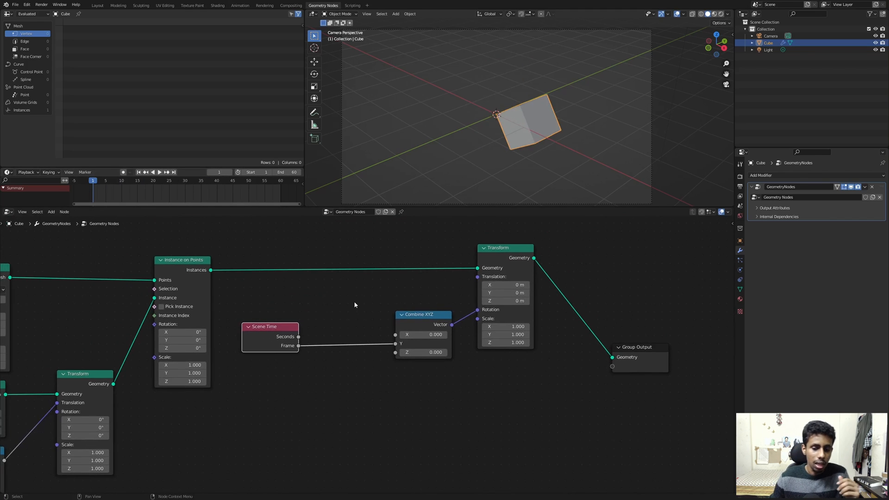
pyautogui.scroll(2, 355, 305)
pyautogui.moveTo(326, 312); pyautogui.dragTo(315, 310)
pyautogui.click(315, 310)
pyautogui.scroll(-2, 405, 284)
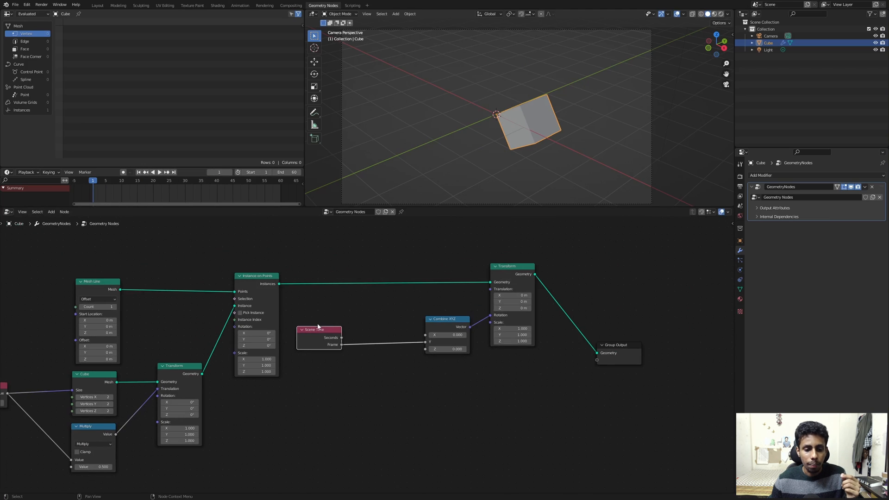
pyautogui.scroll(3, 377, 322)
pyautogui.moveTo(289, 356); pyautogui.dragTo(319, 337, button='middle')
pyautogui.moveTo(335, 318); pyautogui.dragTo(329, 319)
pyautogui.scroll(1, 395, 301)
pyautogui.moveTo(399, 293); pyautogui.dragTo(379, 311, button='middle')
pyautogui.moveTo(94, 181); pyautogui.dragTo(92, 210)
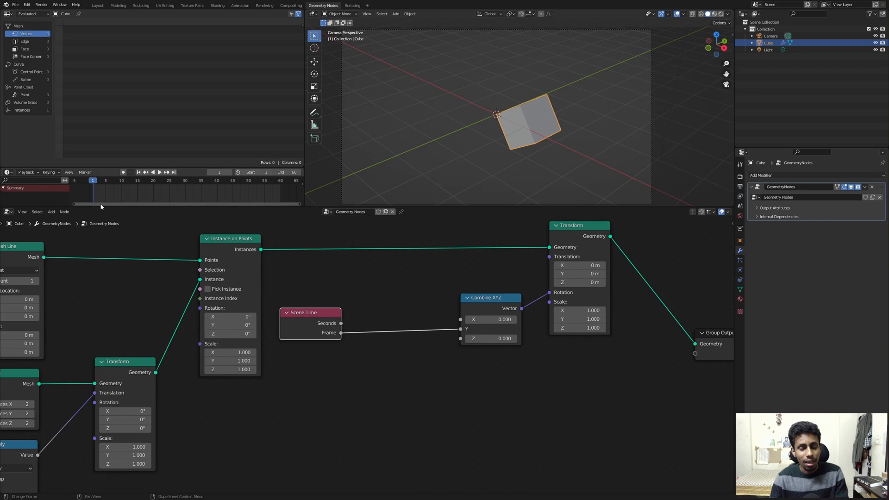
# - Insert a Map Range node into the link between Scene Time's Frame output and the Y input of Combine XYZ
pyautogui.scroll(2, 374, 260)
pyautogui.moveTo(426, 284); pyautogui.dragTo(389, 294, button='middle')
pyautogui.hotkey('shift', 'a')
pyautogui.write('ma')
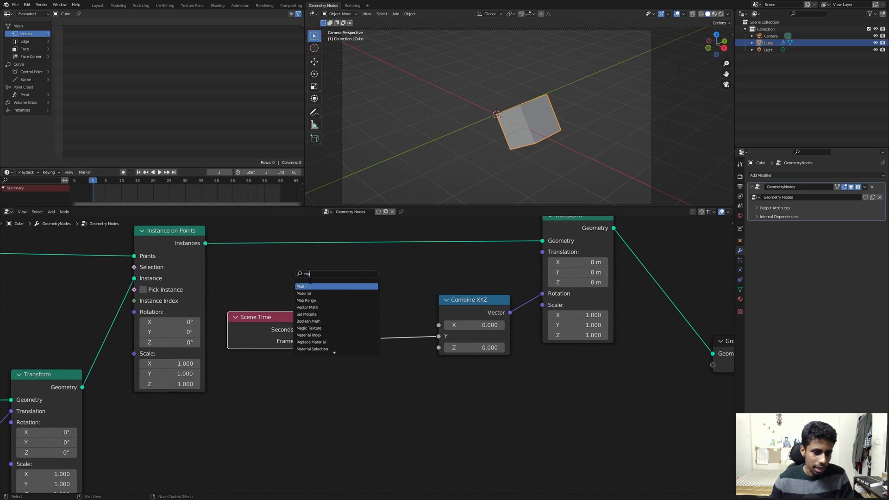
pyautogui.click(306, 300)
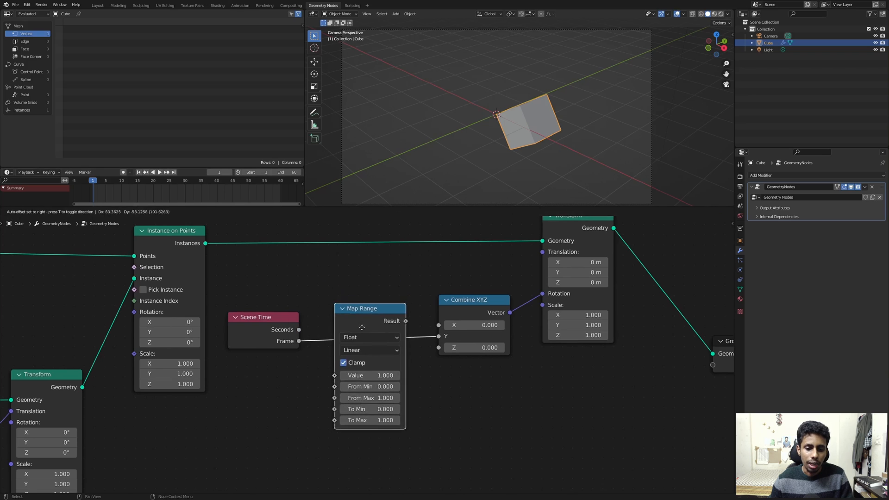
pyautogui.click(375, 313)
pyautogui.scroll(-3, 352, 258)
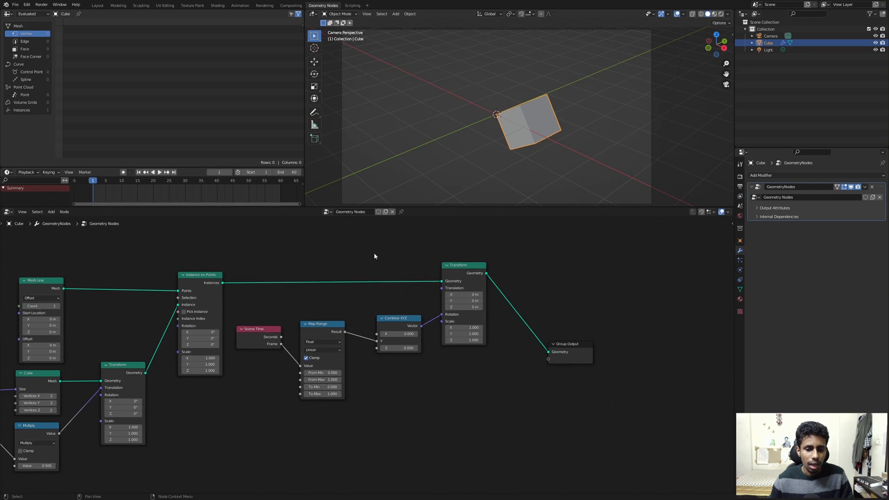
pyautogui.moveTo(363, 250); pyautogui.dragTo(596, 371)
pyautogui.scroll(2, 366, 356)
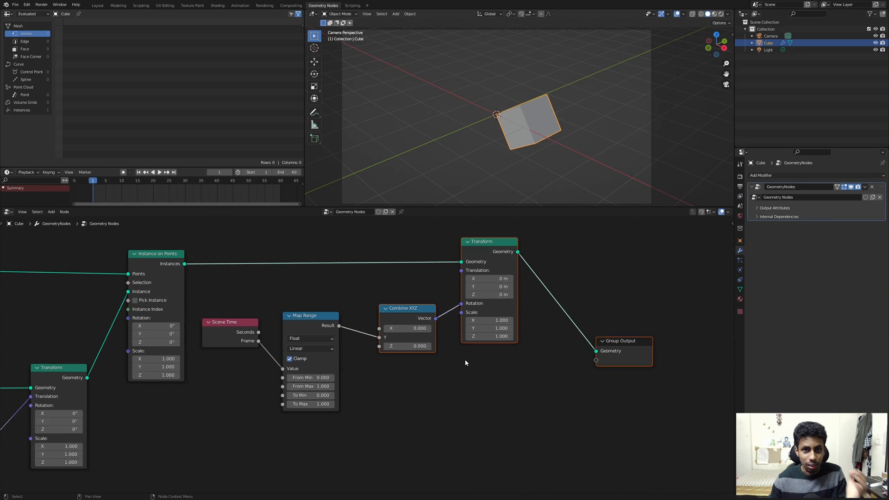
pyautogui.click(10, 278)
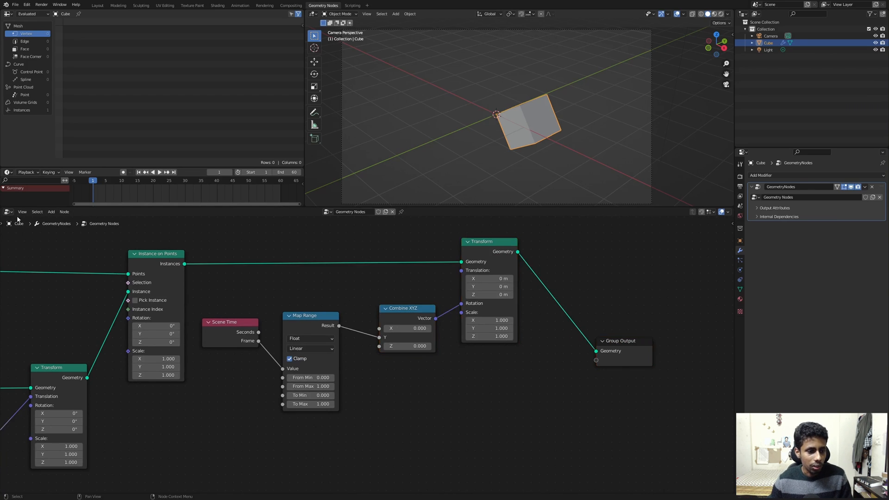
# - Add the node editor's Auto-offset option to Quick Favorites and toggle it from there
pyautogui.click(22, 211)
pyautogui.click(25, 238)
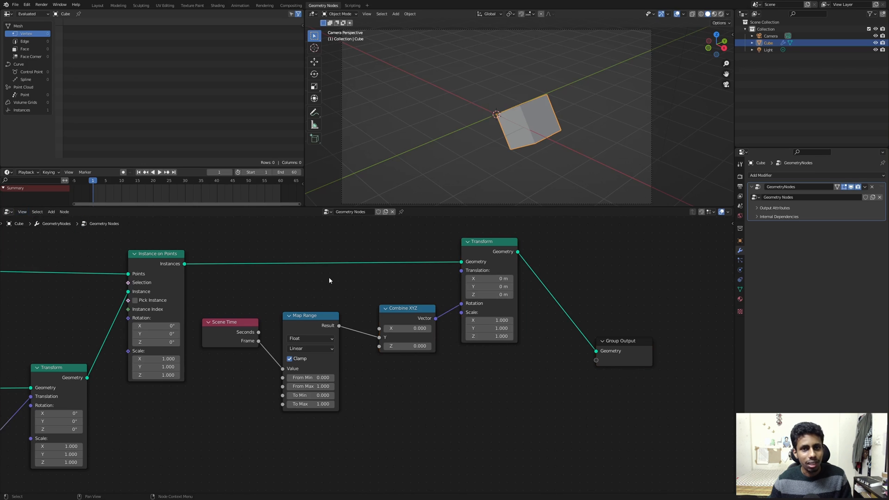
pyautogui.click(22, 211)
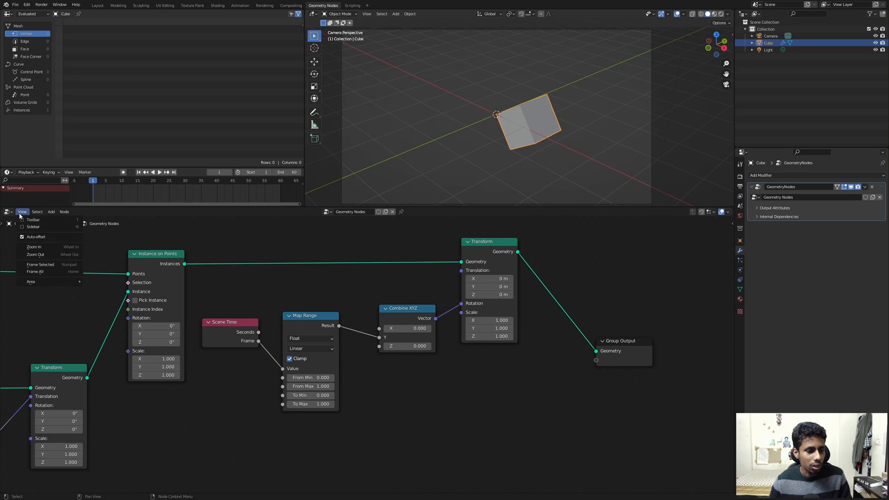
pyautogui.rightClick(22, 237)
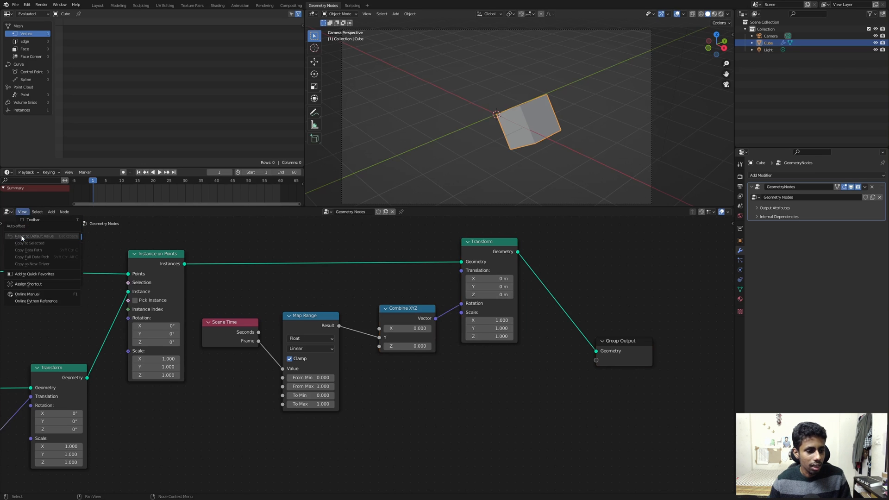
pyautogui.click(29, 274)
pyautogui.press('q')
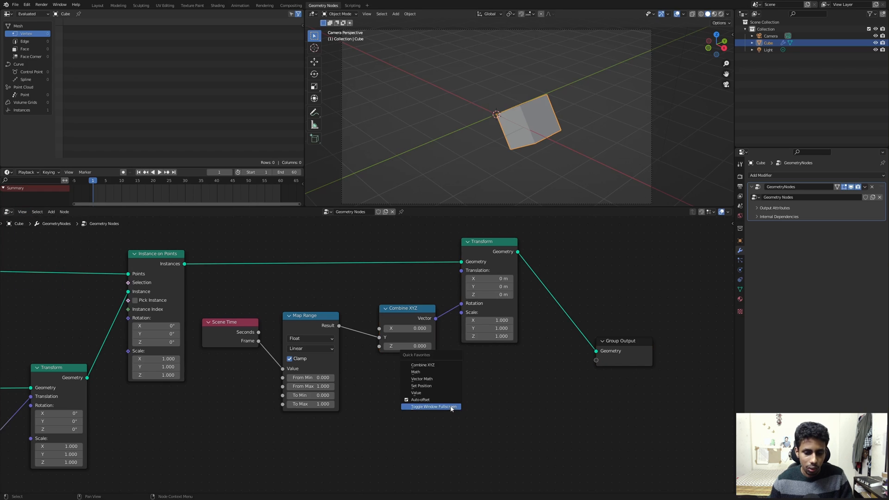
pyautogui.click(421, 401)
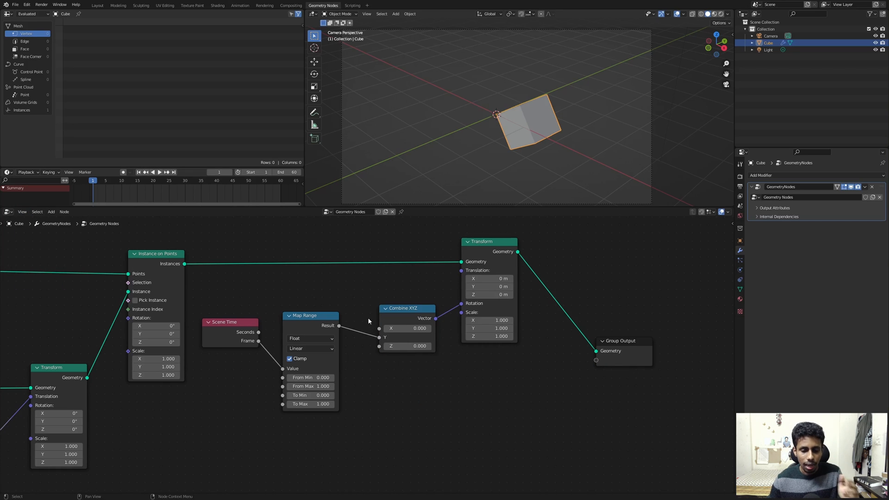
# - Move the Map Range node closer to Combine XYZ and roughly level with it
pyautogui.moveTo(402, 308); pyautogui.dragTo(397, 309)
pyautogui.scroll(-2, 366, 287)
pyautogui.moveTo(355, 298)
pyautogui.mouseDown(button='middle')
pyautogui.moveTo(345, 307)
pyautogui.moveTo(354, 292)
pyautogui.mouseUp(button='middle')
pyautogui.scroll(1, 343, 307)
pyautogui.scroll(1, 320, 315)
pyautogui.moveTo(353, 292); pyautogui.dragTo(364, 288)
pyautogui.scroll(3, 305, 302)
pyautogui.moveTo(305, 301); pyautogui.dragTo(280, 314, button='middle')
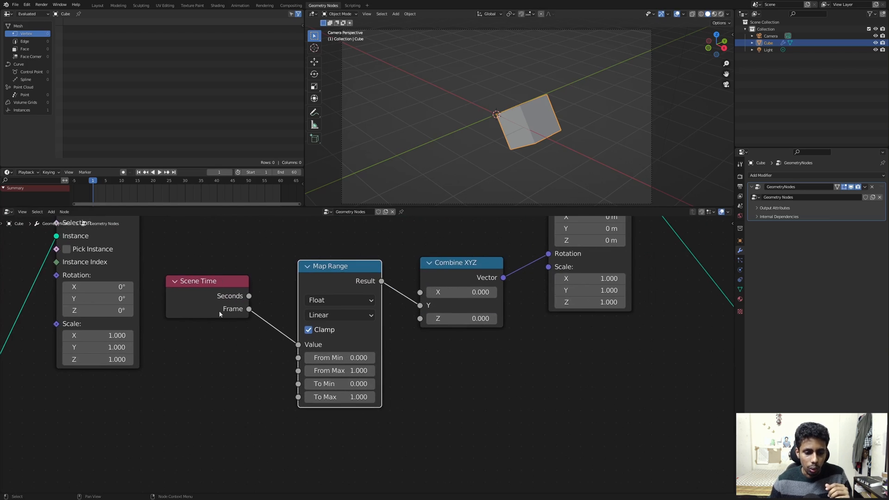
# - Return the Timeline's playhead to frame 0
pyautogui.click(220, 314)
pyautogui.moveTo(229, 359); pyautogui.dragTo(245, 337, button='middle')
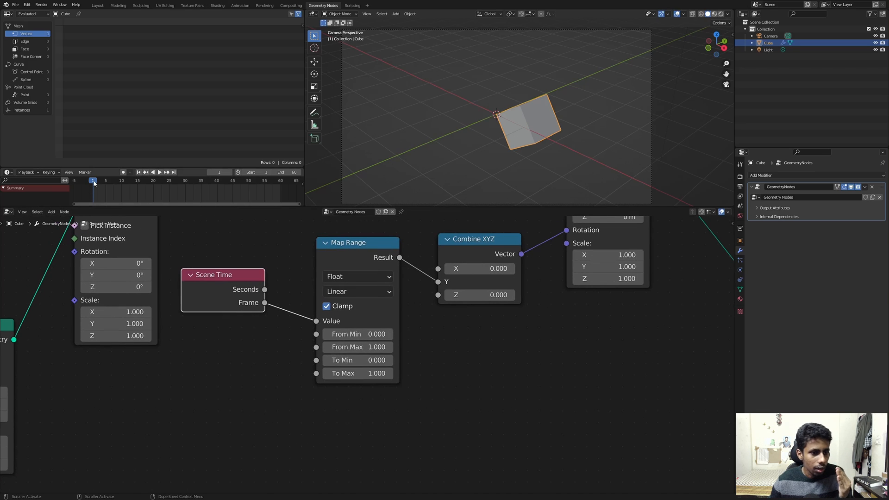
pyautogui.click(242, 172)
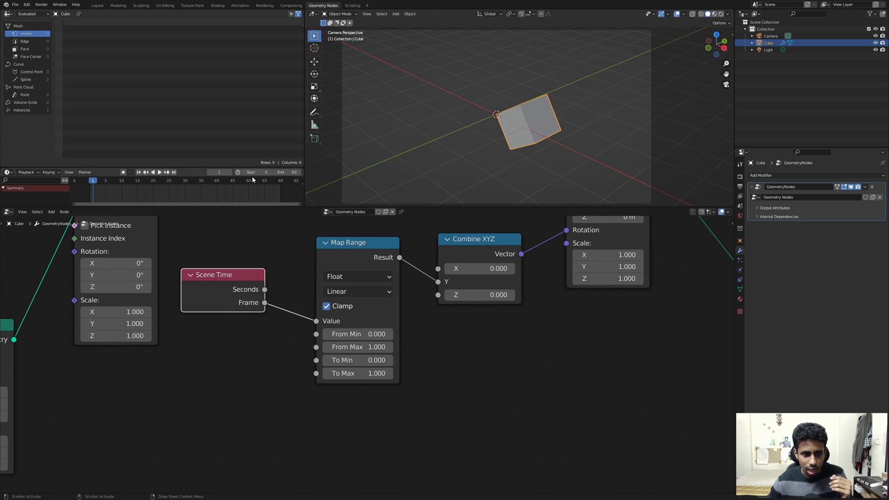
pyautogui.hotkey('shift', 'Left')
pyautogui.scroll(1, 361, 335)
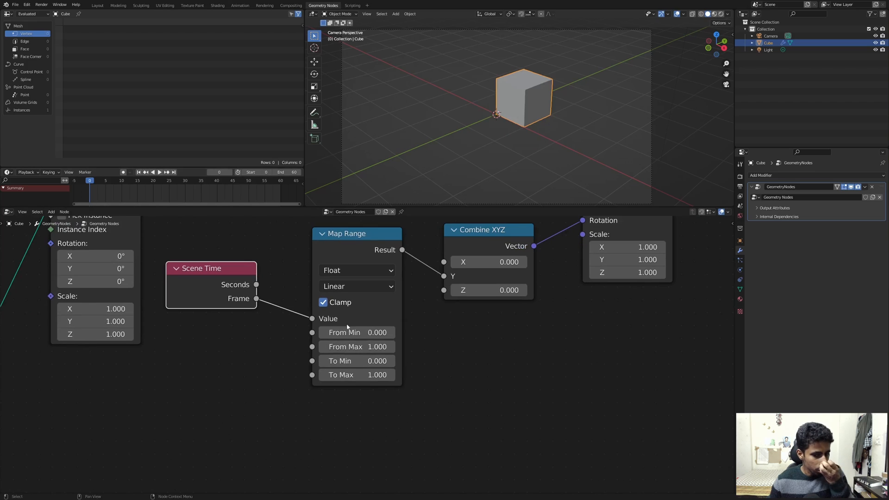
# - Set the Map Range node's From Max to 30 and To Max to 90, and scrub the Timeline to test the rotation
pyautogui.click(359, 347)
pyautogui.write('6')
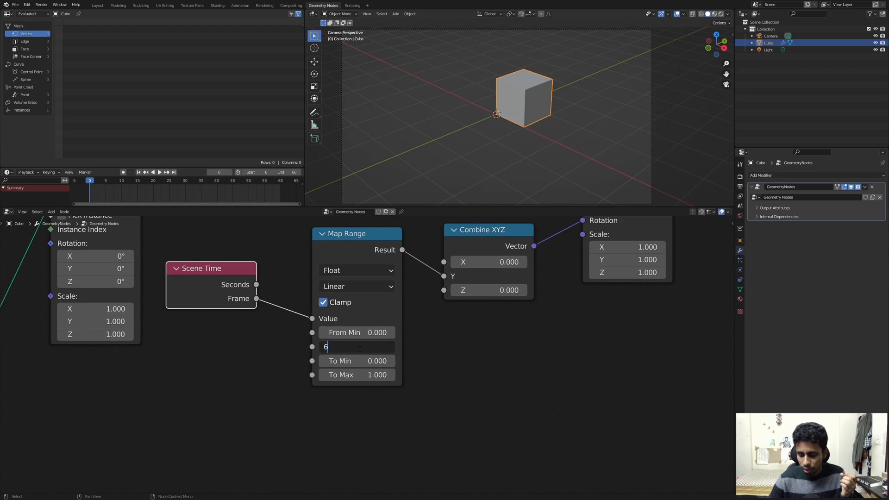
pyautogui.write('0')
pyautogui.press('Return')
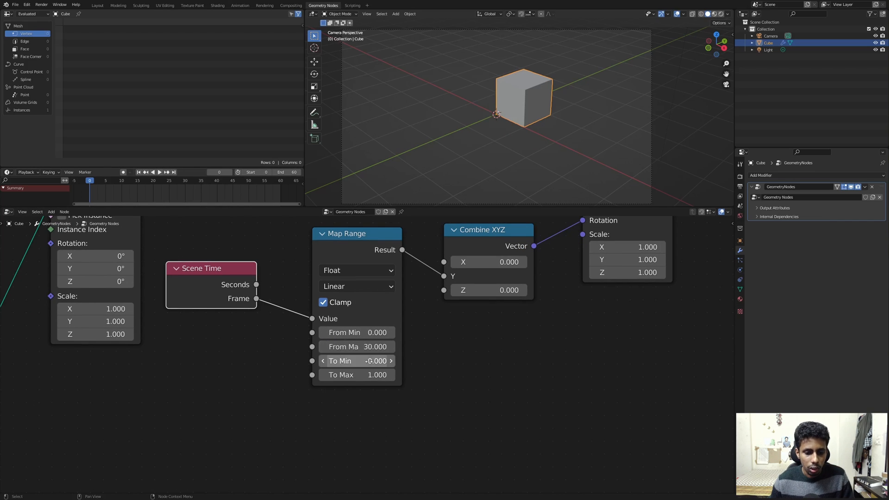
pyautogui.click(373, 374)
pyautogui.write('90')
pyautogui.press('Return')
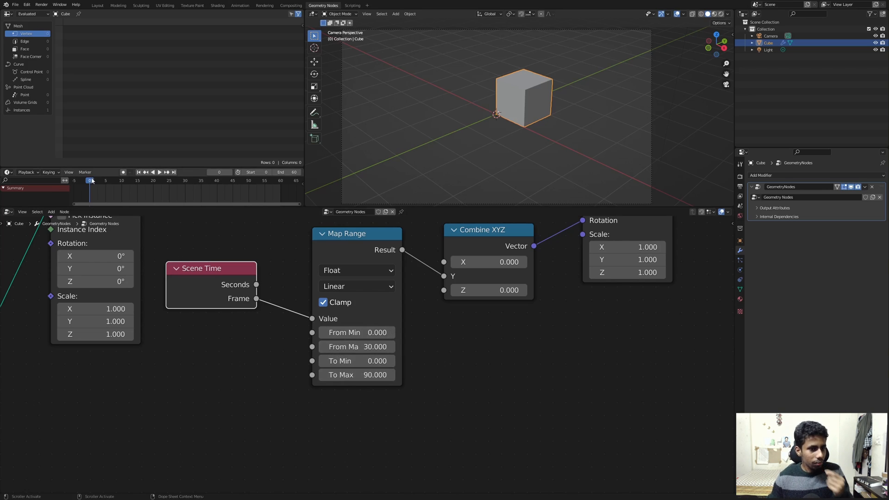
pyautogui.moveTo(91, 181); pyautogui.dragTo(101, 196)
pyautogui.hotkey('shift', 'Left')
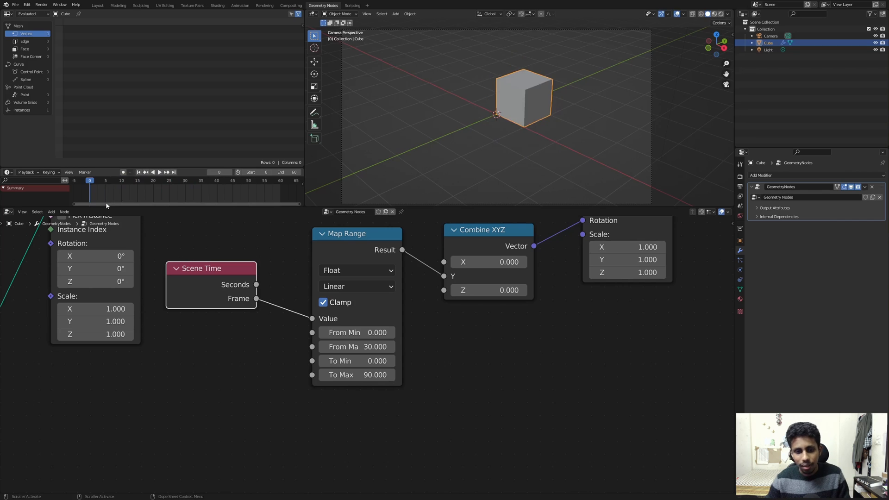
# - Move the Map Range and Combine XYZ nodes apart to make room for another node between them
pyautogui.moveTo(350, 247); pyautogui.dragTo(330, 249)
pyautogui.scroll(-2, 331, 253)
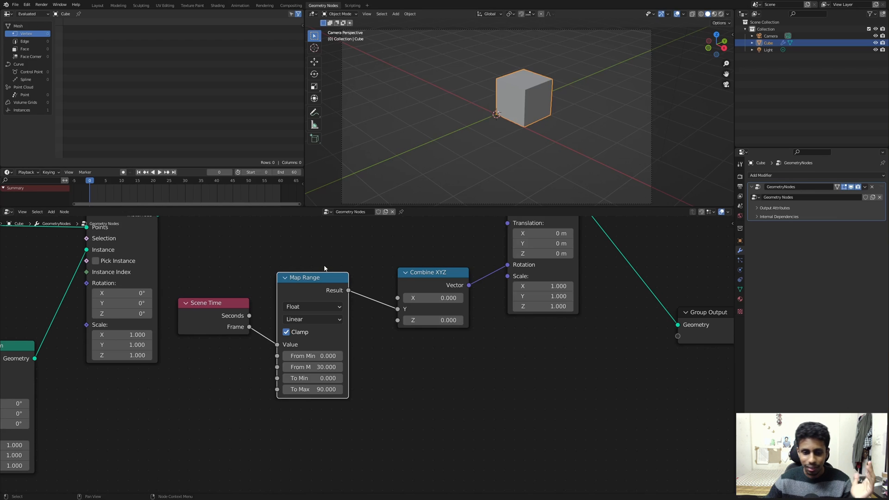
pyautogui.moveTo(435, 283); pyautogui.dragTo(463, 278)
pyautogui.click(403, 258)
pyautogui.scroll(1, 389, 260)
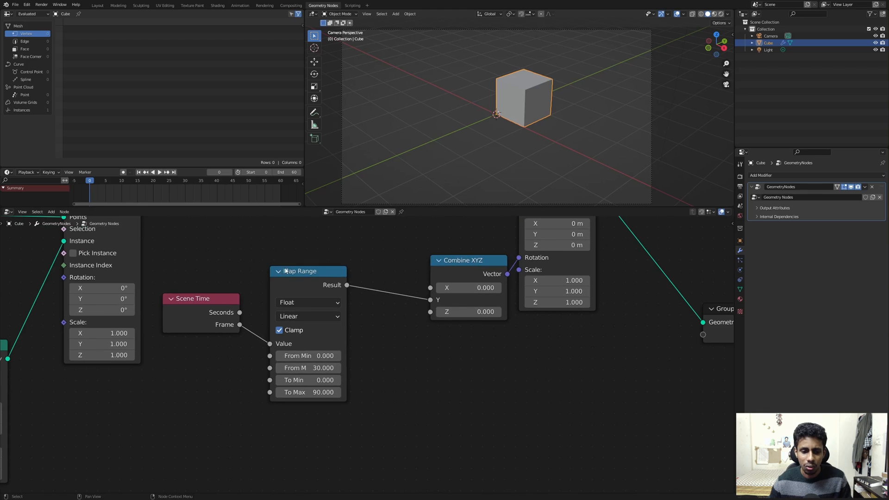
pyautogui.moveTo(304, 270); pyautogui.dragTo(298, 268)
pyautogui.scroll(1, 384, 262)
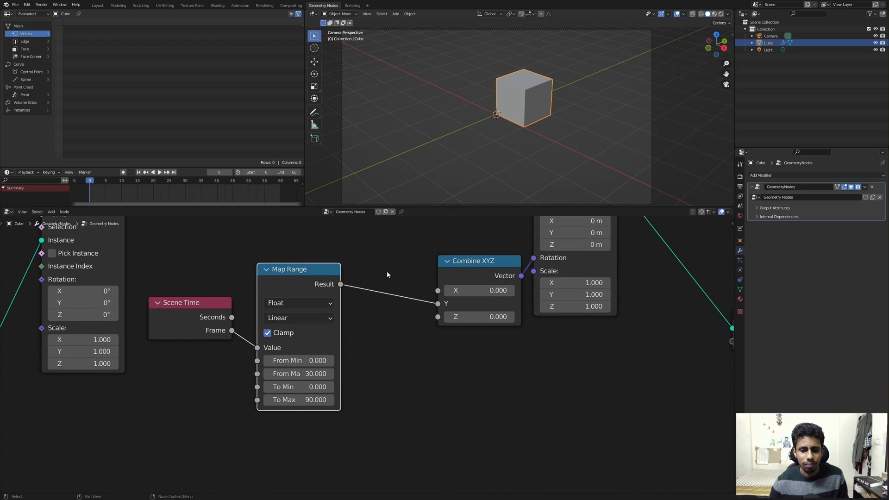
pyautogui.moveTo(388, 272); pyautogui.dragTo(386, 282, button='middle')
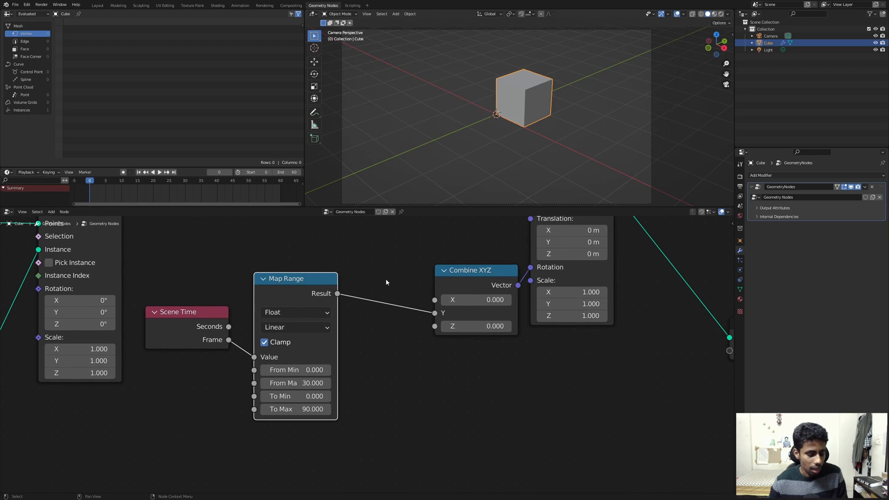
# - Insert a Math node set to To Radians between Map Range and Combine XYZ, and play the animation to test it
pyautogui.press('q')
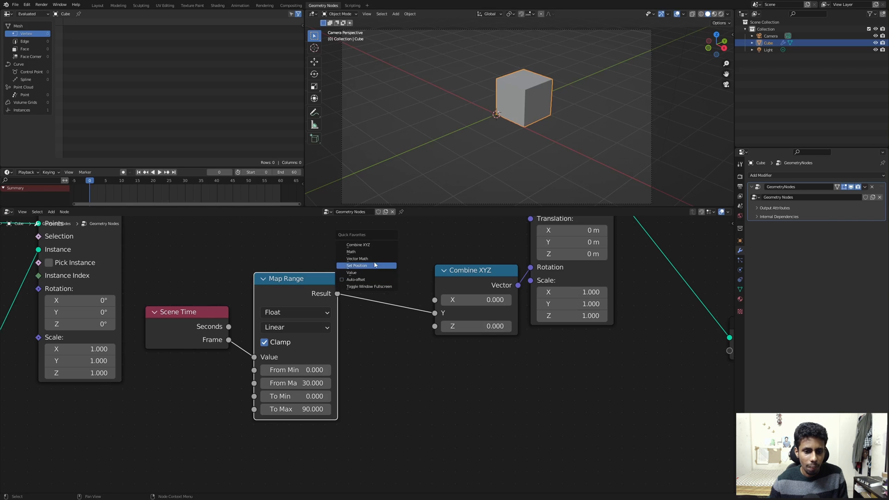
pyautogui.click(369, 254)
pyautogui.click(343, 249)
pyautogui.click(389, 306)
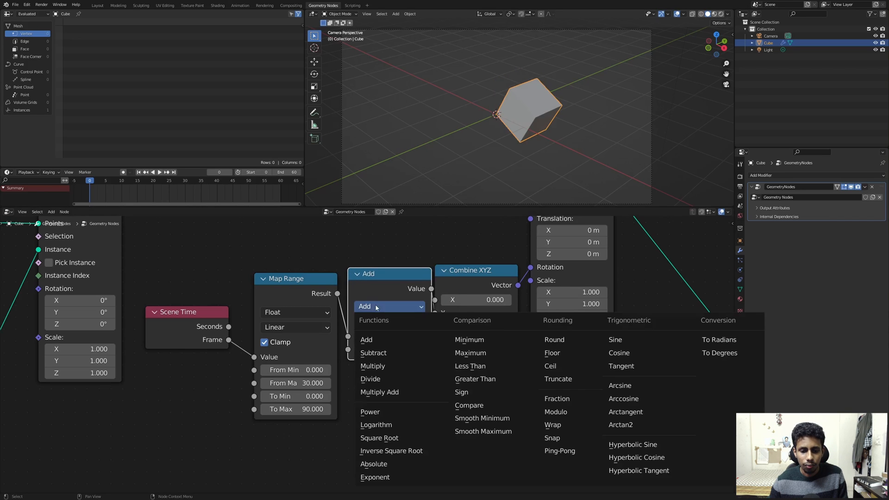
pyautogui.click(720, 342)
pyautogui.scroll(-2, 379, 253)
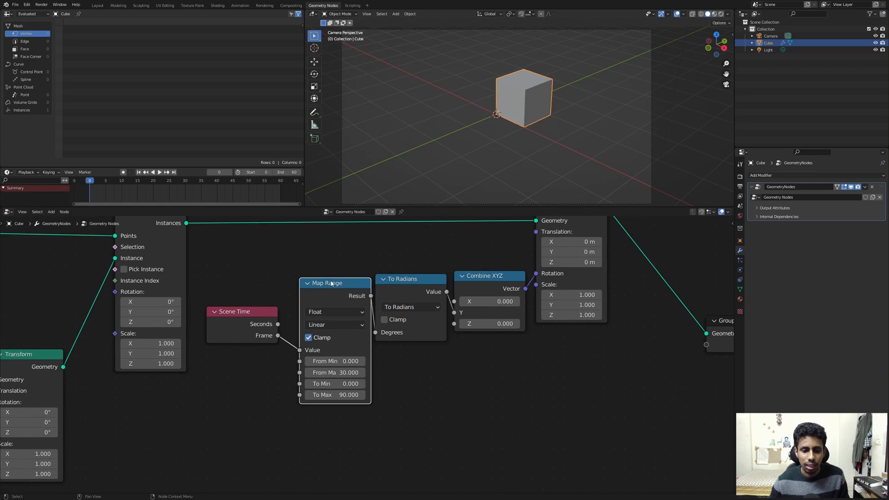
pyautogui.moveTo(332, 283); pyautogui.dragTo(325, 282)
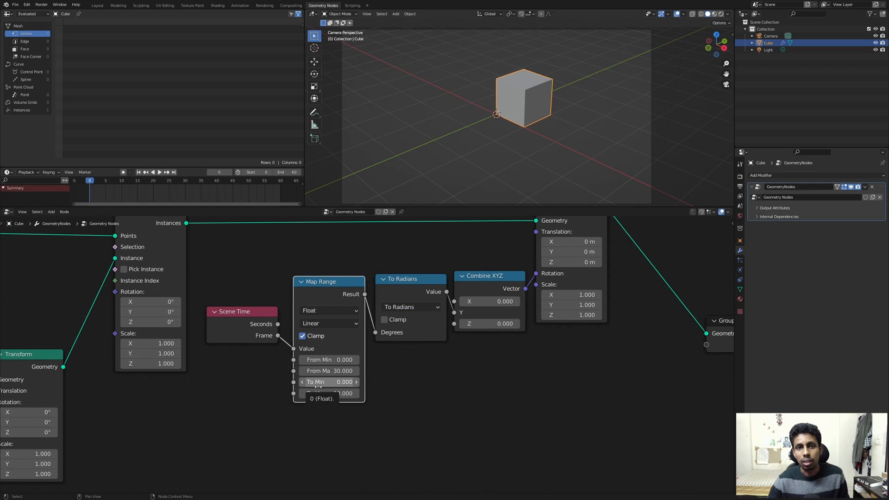
pyautogui.press('space')
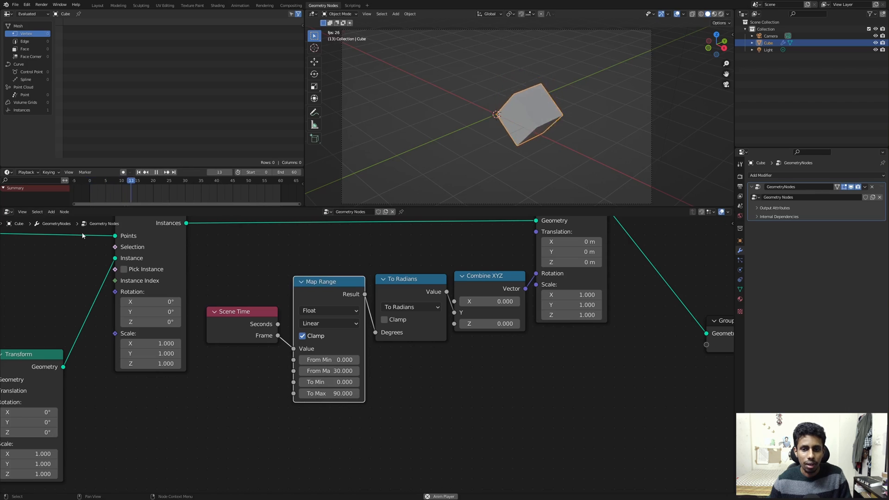
pyautogui.press('Escape')
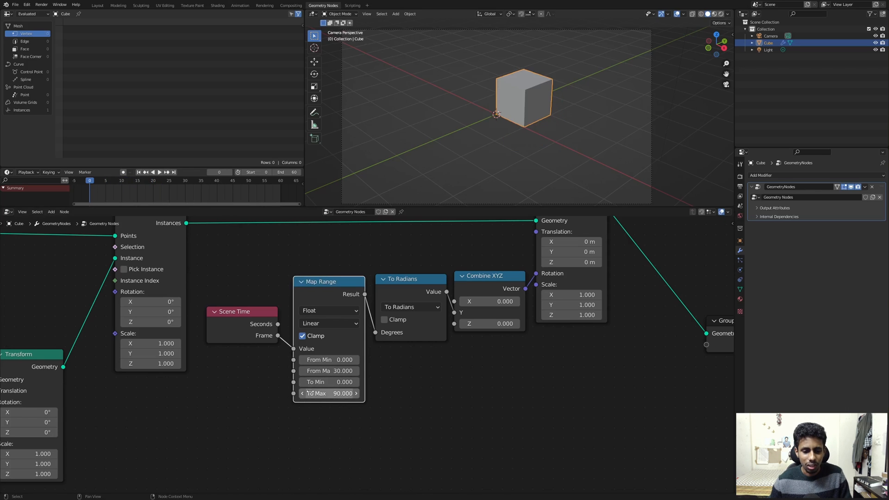
# - Set the Map Range node's To Max to -90 and play the animation from frame 0 to check the rotation direction
pyautogui.doubleClick(329, 394)
pyautogui.write('-90')
pyautogui.press('Return')
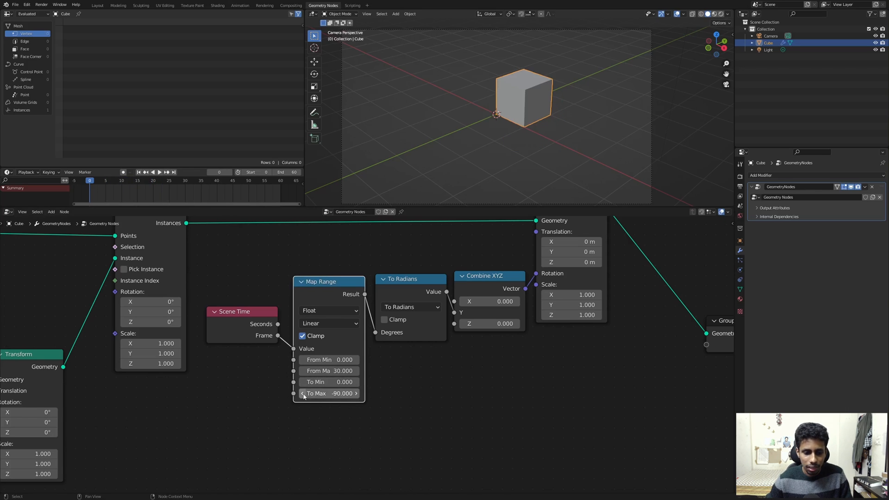
pyautogui.press('space')
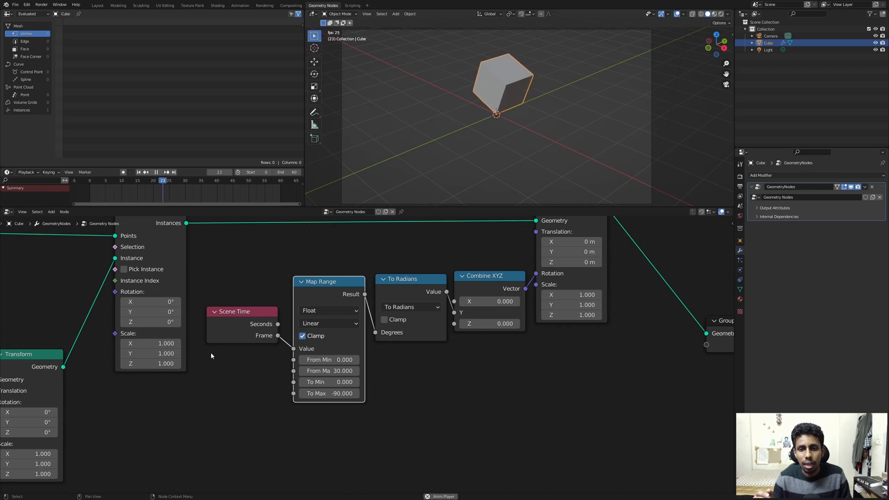
pyautogui.press('space')
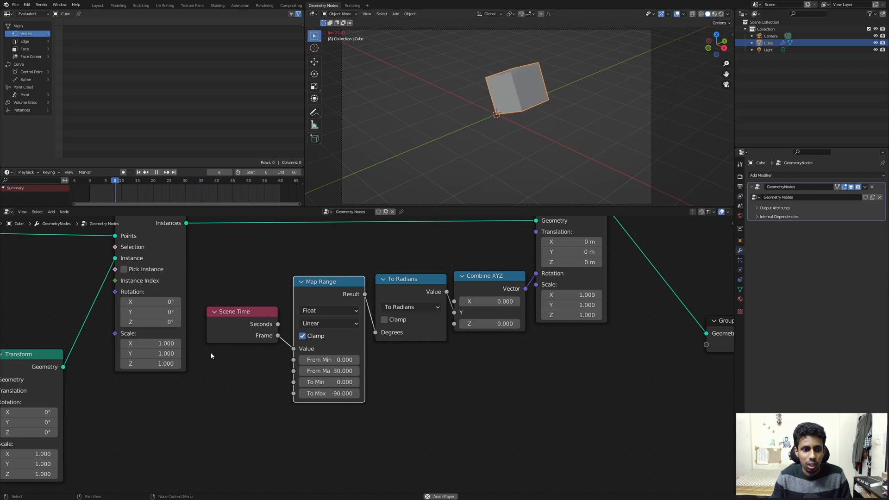
pyautogui.press('space')
pyautogui.hotkey('shift', 'Left')
pyautogui.press('space')
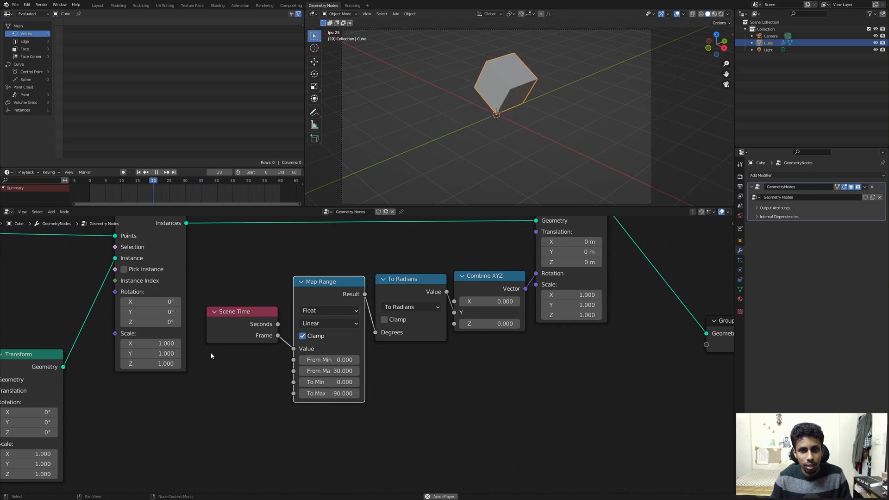
pyautogui.press('space')
pyautogui.hotkey('shift', 'Left')
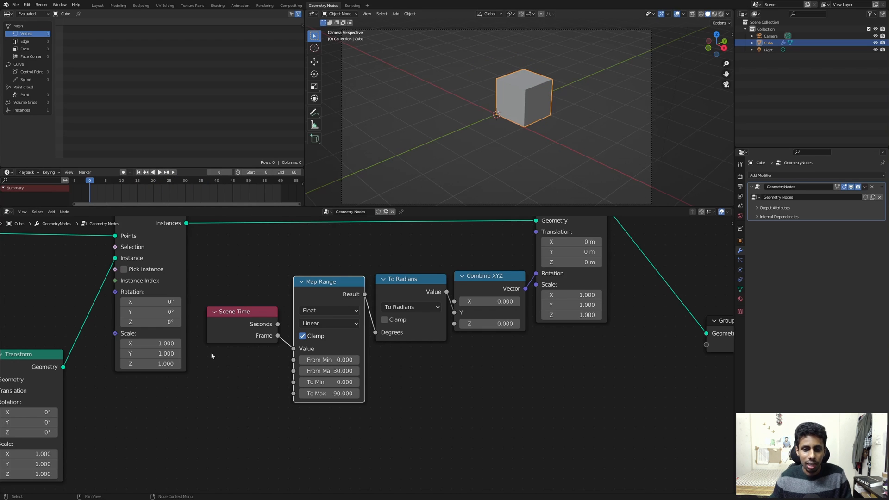
# - Group Scene Time, Map Range, To Radians, Combine XYZ and the rotation's Transform node in a frame labelled PHASE ONE
pyautogui.scroll(-2, 211, 355)
pyautogui.moveTo(223, 307); pyautogui.dragTo(514, 420)
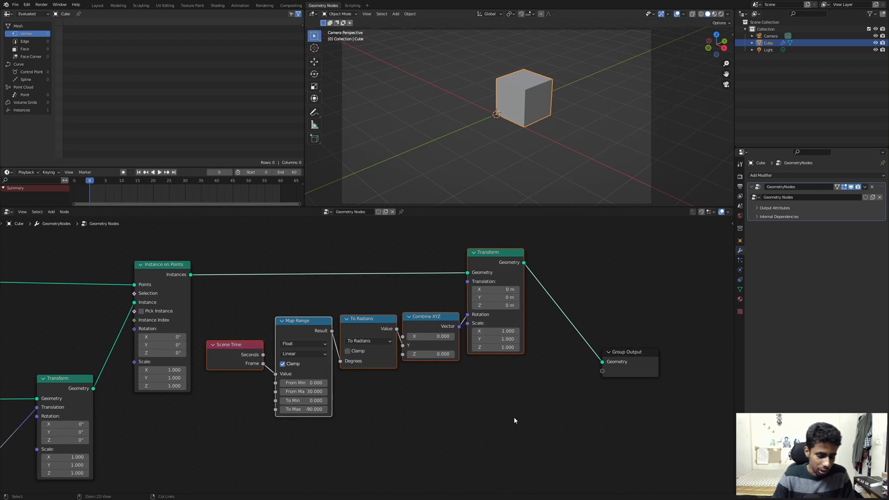
pyautogui.hotkey('ctrl', 'j')
pyautogui.press('F2')
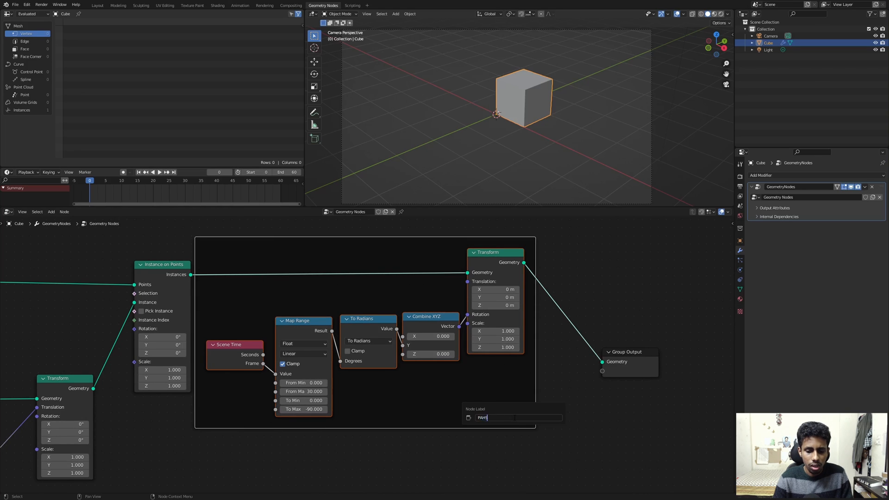
pyautogui.write('PHASE')
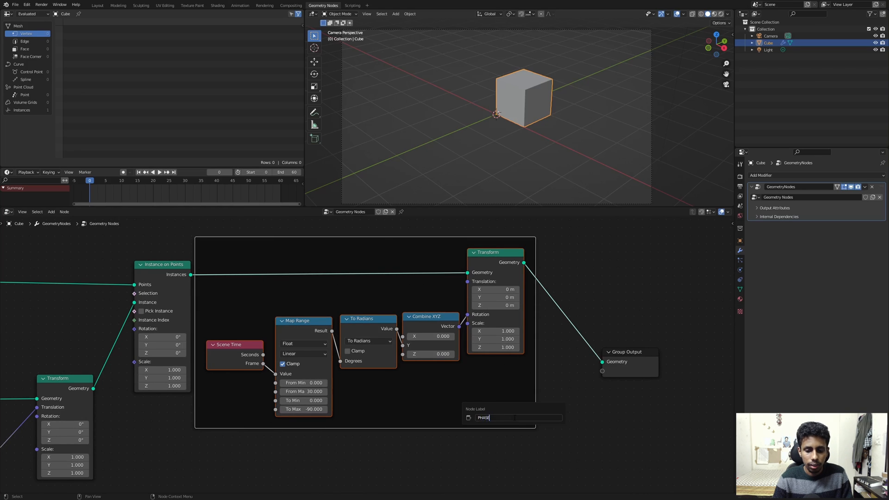
pyautogui.write(' ONE')
pyautogui.press('Return')
# - Move the Group Output node well away from the PHASE ONE frame and level with the frame's Transform node
pyautogui.scroll(-2, 517, 403)
pyautogui.moveTo(517, 371); pyautogui.dragTo(426, 371, button='middle')
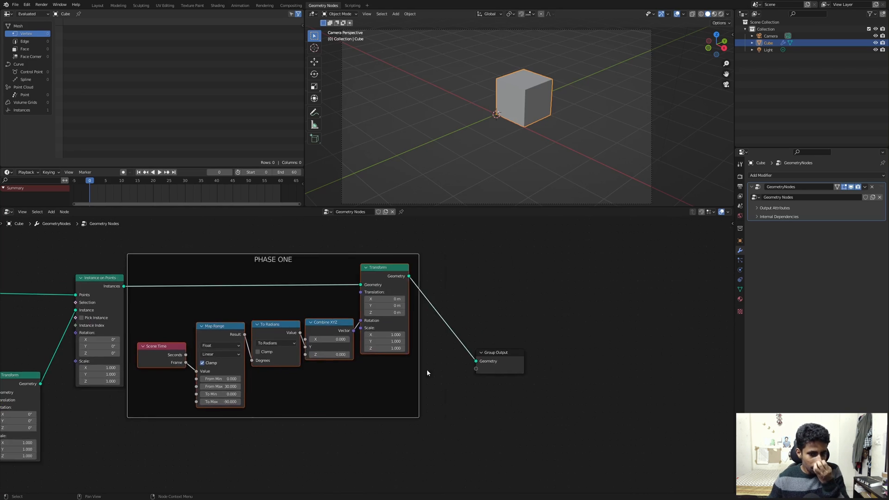
pyautogui.moveTo(553, 337); pyautogui.dragTo(484, 377)
pyautogui.press('g')
pyautogui.click(550, 376)
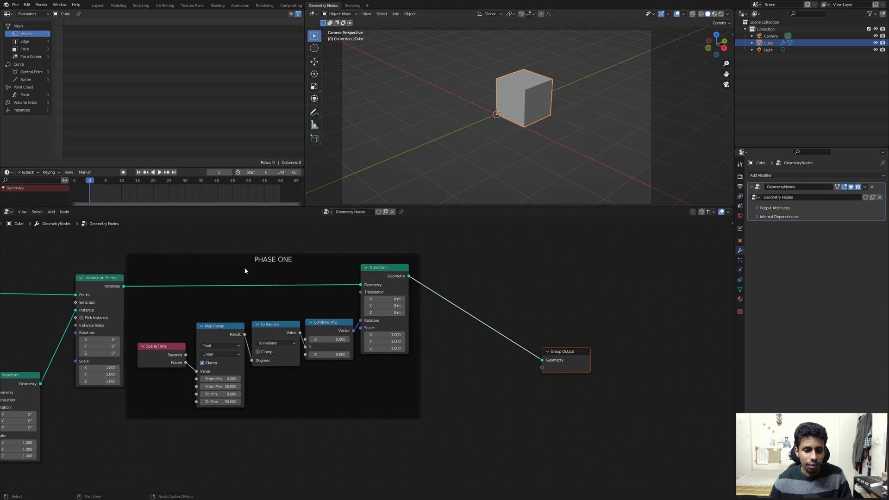
pyautogui.moveTo(258, 260); pyautogui.dragTo(274, 256)
pyautogui.moveTo(228, 261); pyautogui.dragTo(279, 249, button='middle')
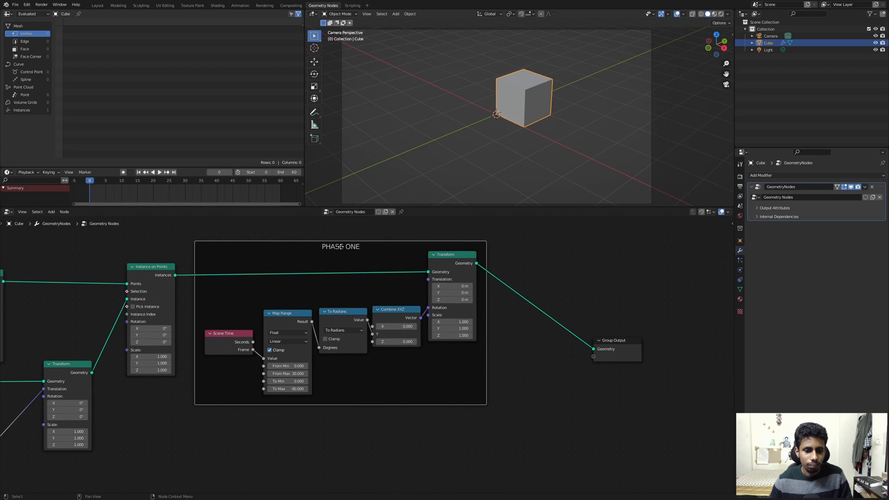
pyautogui.moveTo(340, 247); pyautogui.dragTo(344, 251)
pyautogui.moveTo(593, 277); pyautogui.dragTo(429, 294, button='middle')
pyautogui.moveTo(507, 298); pyautogui.dragTo(388, 385)
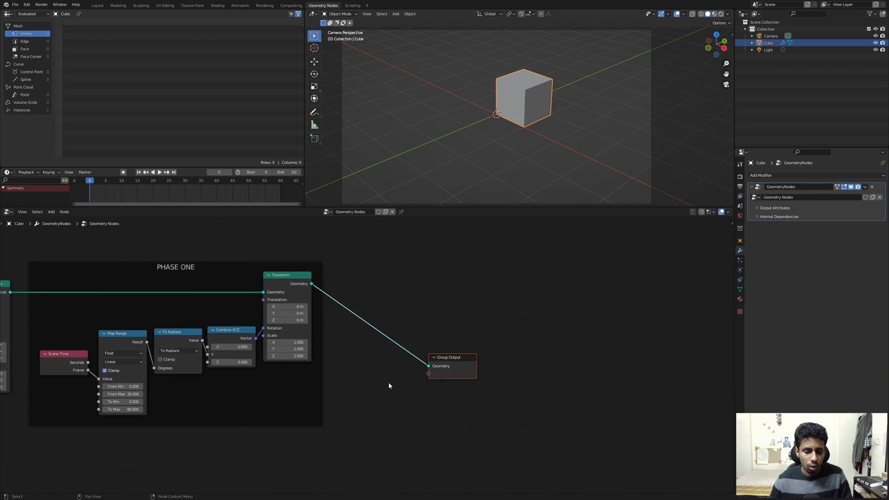
pyautogui.press('g')
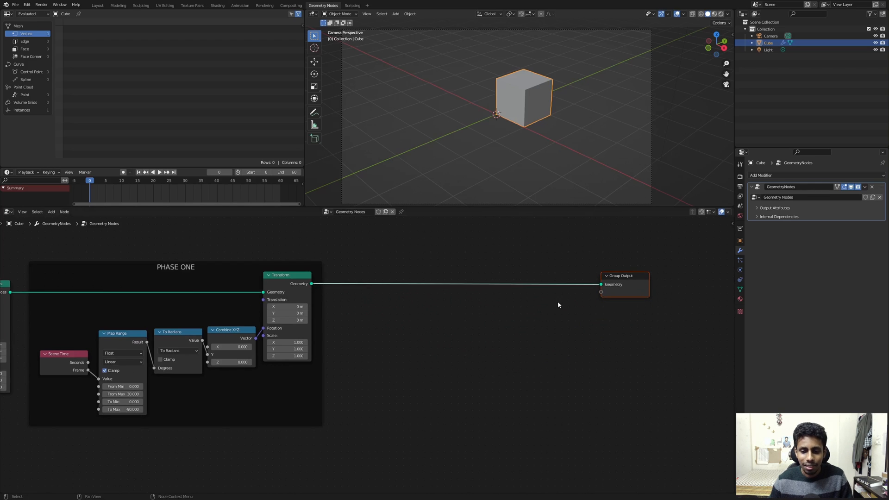
pyautogui.moveTo(400, 347); pyautogui.dragTo(498, 373, button='middle')
pyautogui.moveTo(411, 254); pyautogui.dragTo(357, 291, button='middle')
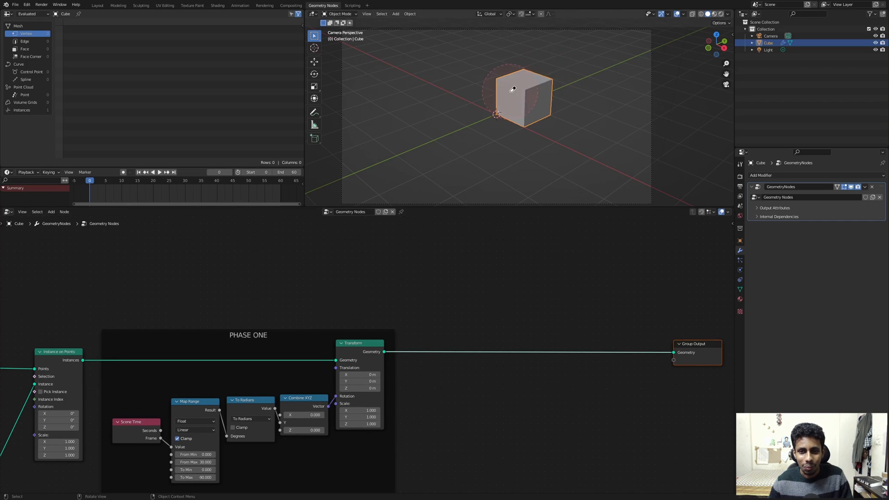
# - Move the Timeline's playhead to frame 30
pyautogui.scroll(1, 381, 311)
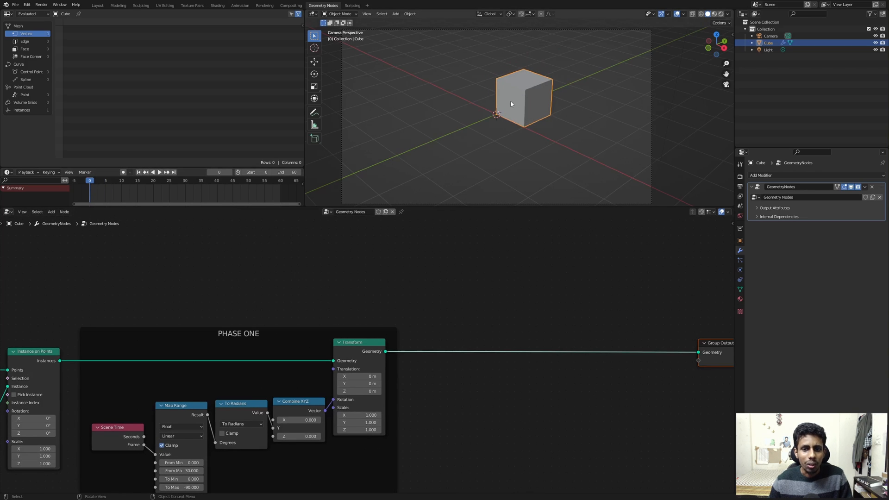
pyautogui.scroll(2, 508, 107)
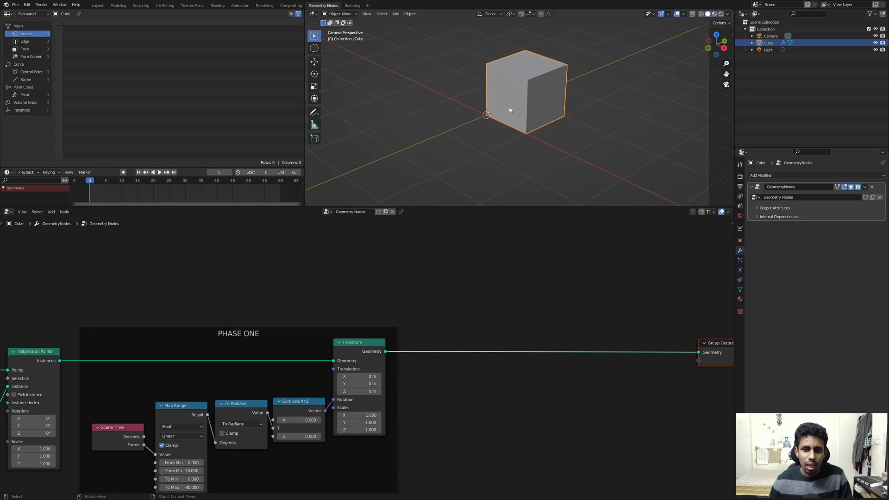
pyautogui.click(185, 181)
pyautogui.press('space')
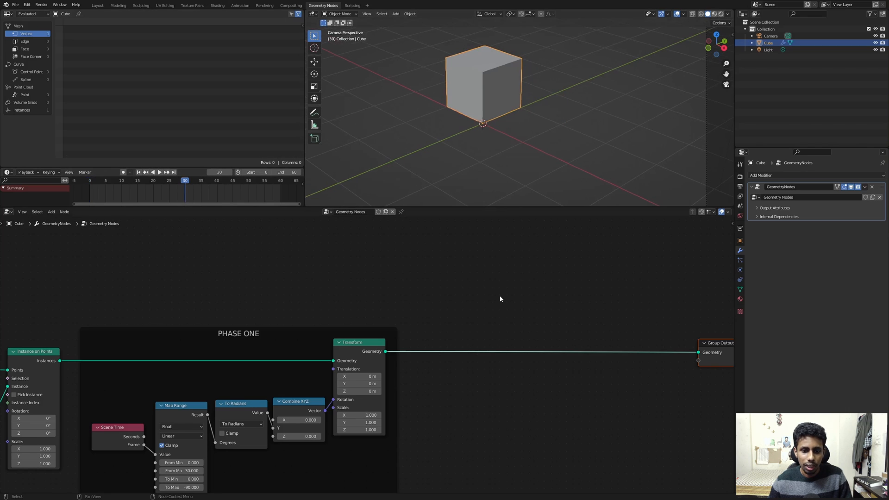
# - Insert a Transform node on the link between PHASE ONE's Transform node and the Group Output
pyautogui.moveTo(499, 295); pyautogui.dragTo(455, 296, button='middle')
pyautogui.hotkey('shift', 'a')
pyautogui.write('transform')
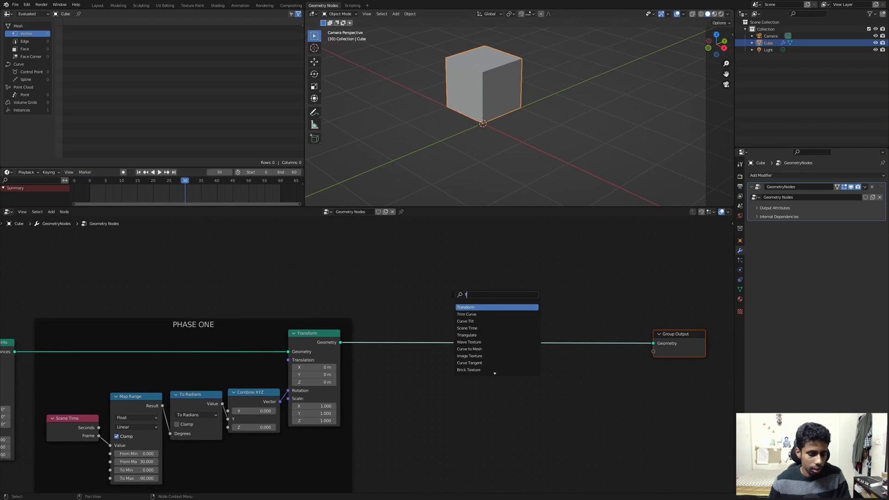
pyautogui.press('Return')
pyautogui.click(431, 357)
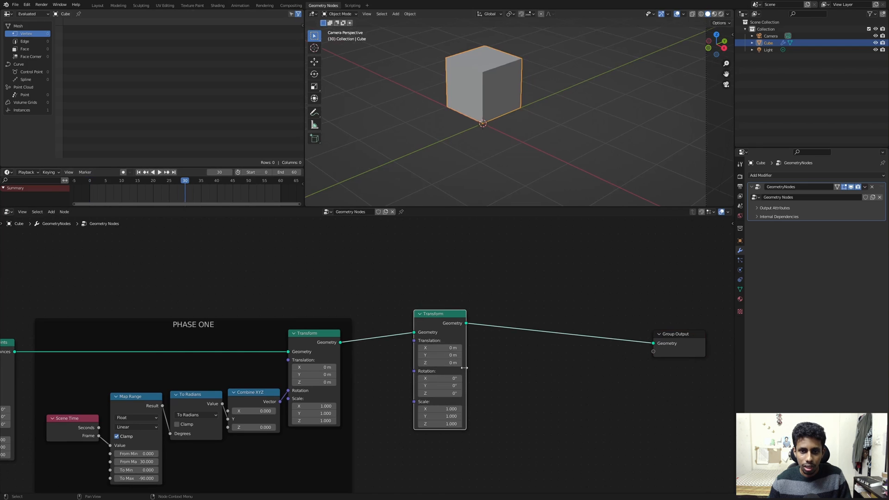
pyautogui.moveTo(445, 378)
pyautogui.mouseDown()
pyautogui.moveTo(481, 379)
pyautogui.moveTo(435, 377)
pyautogui.mouseUp()
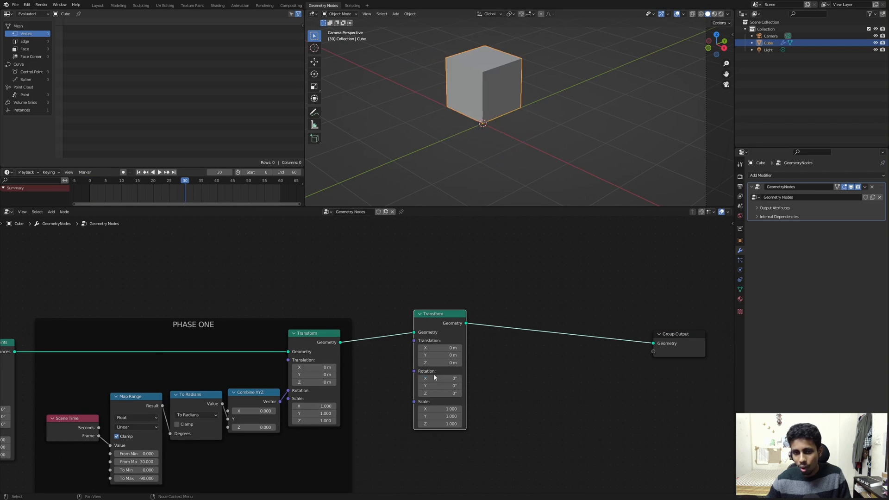
# - Show the cube in wireframe from the orthographic top view with the origin corner in sight
pyautogui.scroll(5, 421, 137)
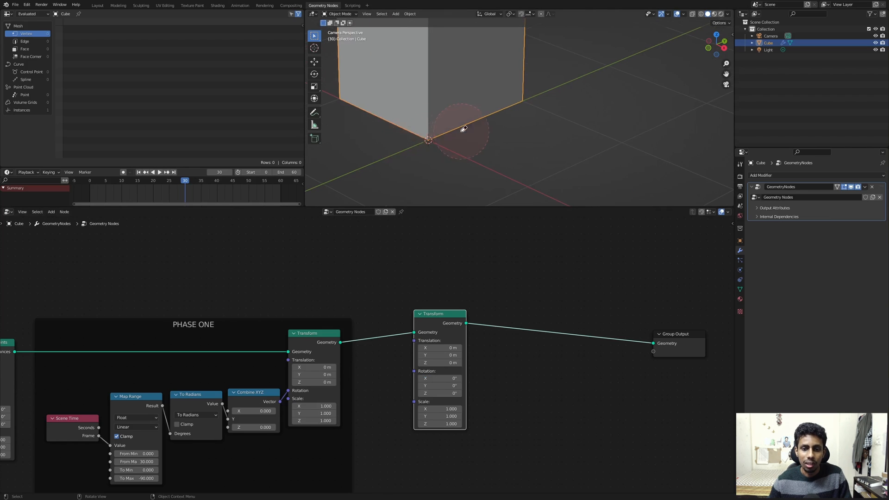
pyautogui.press('`')
pyautogui.click(429, 46)
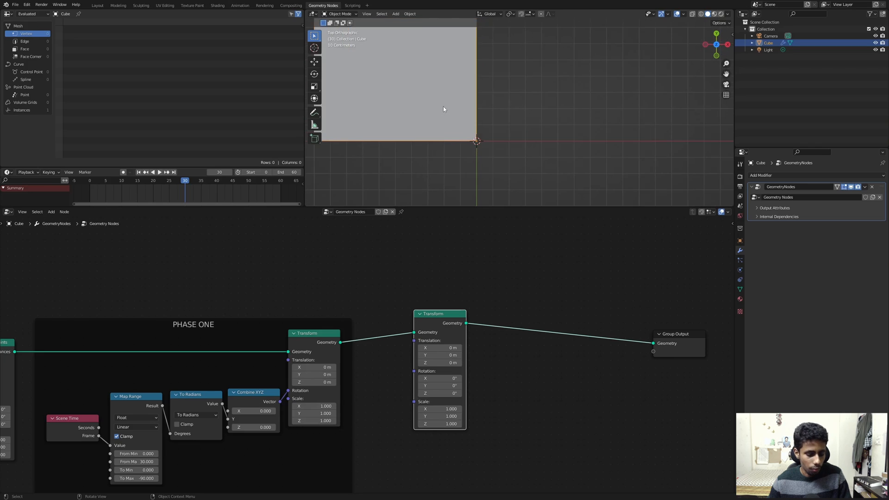
pyautogui.scroll(-3, 520, 114)
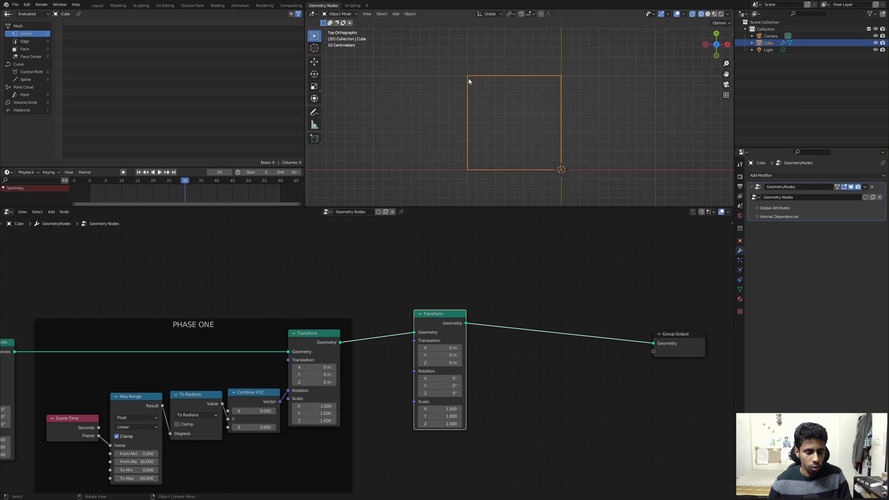
# - Try annotation marks on the cube's two upper corners in the top view, and remove them again
pyautogui.moveTo(466, 75); pyautogui.dragTo(467, 74)
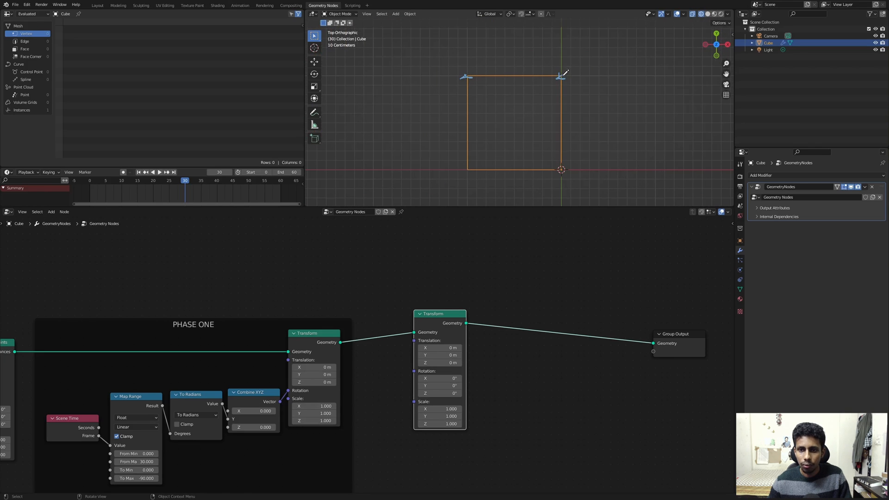
pyautogui.keyDown('ctrl'); pyautogui.moveTo(565, 73); pyautogui.dragTo(565, 79); pyautogui.keyUp('ctrl')
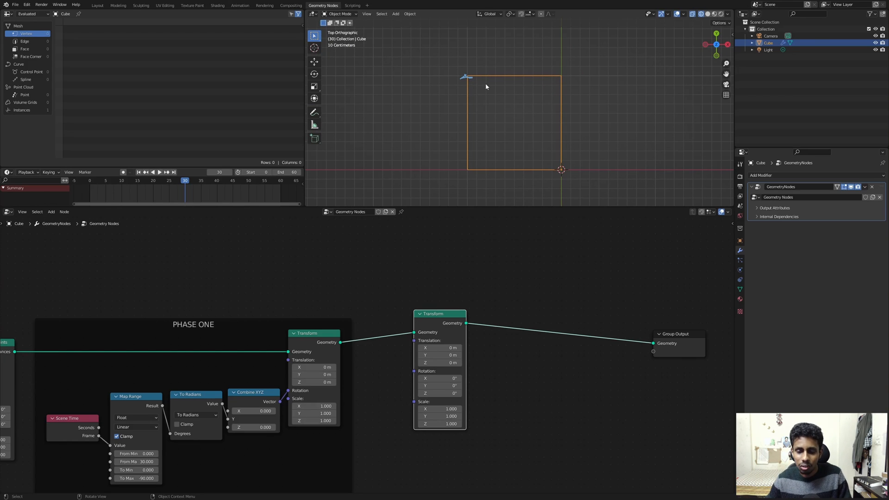
pyautogui.moveTo(557, 71); pyautogui.dragTo(559, 77)
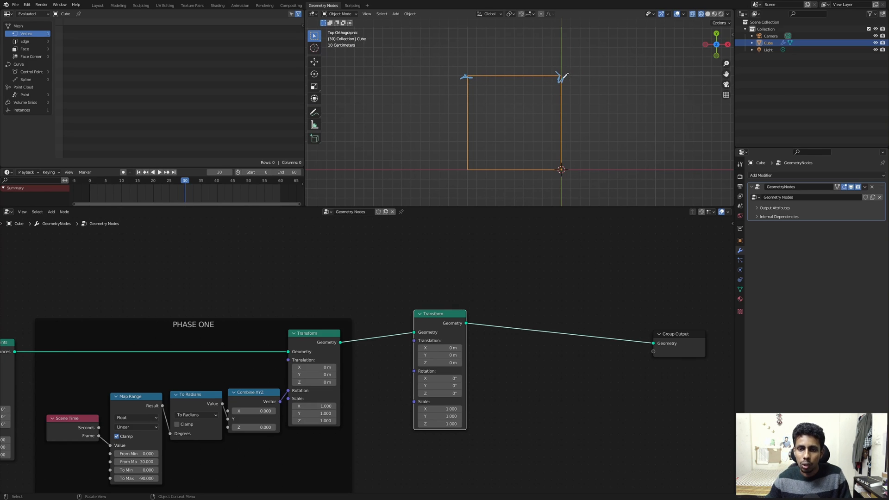
pyautogui.hotkey('ctrl', 'z')
pyautogui.hotkey('ctrl', 'z')
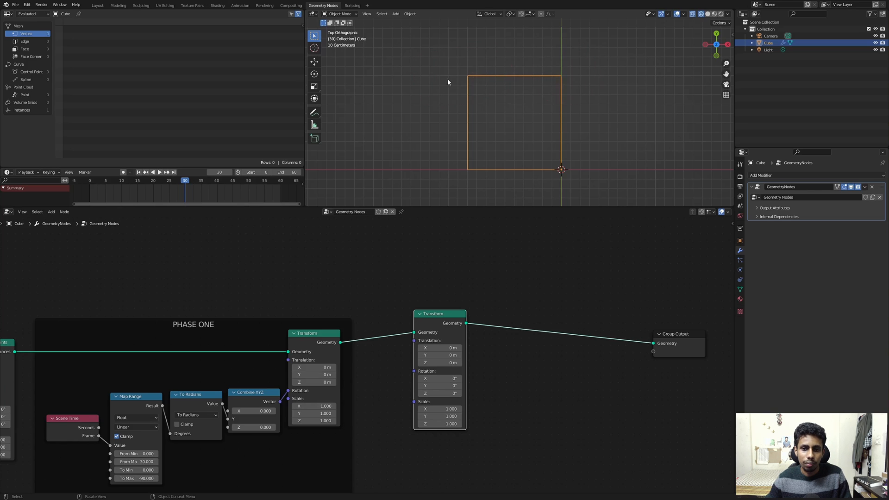
# - Circle the cube corner diagonally opposite the origin with a small annotation in the top view
pyautogui.scroll(2, 463, 73)
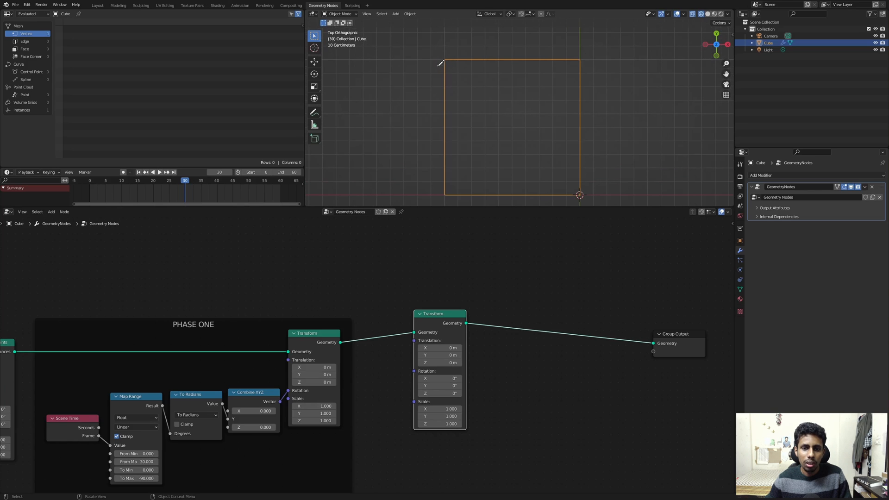
pyautogui.moveTo(440, 64)
pyautogui.mouseDown()
pyautogui.moveTo(450, 56)
pyautogui.moveTo(441, 63)
pyautogui.mouseUp()
pyautogui.scroll(-1, 502, 230)
pyautogui.scroll(-1, 472, 125)
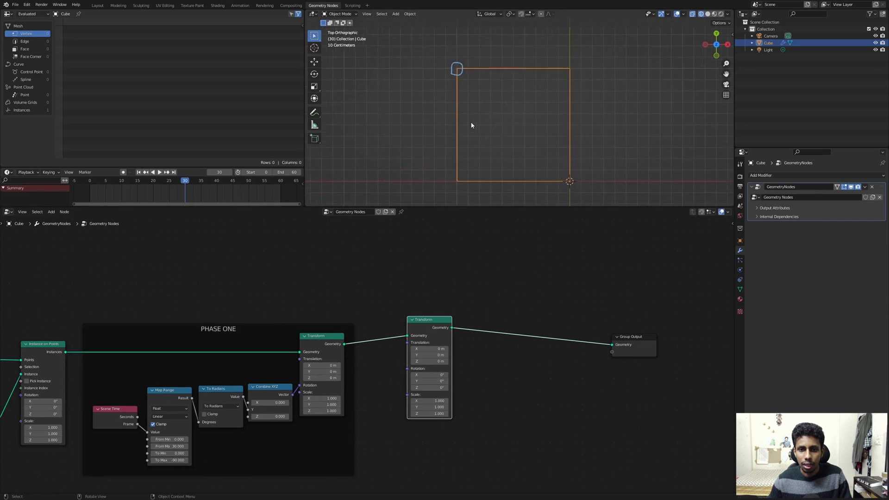
# - Make room after the PHASE ONE frame and duplicate the linked Mesh Line and Instance on Points nodes into the space above it
pyautogui.scroll(-4, 472, 125)
pyautogui.moveTo(426, 320); pyautogui.dragTo(473, 318)
pyautogui.moveTo(442, 282); pyautogui.dragTo(486, 336, button='middle')
pyautogui.scroll(-3, 341, 305)
pyautogui.scroll(1, 341, 306)
pyautogui.moveTo(211, 301); pyautogui.dragTo(270, 293, button='middle')
pyautogui.click(41, 390)
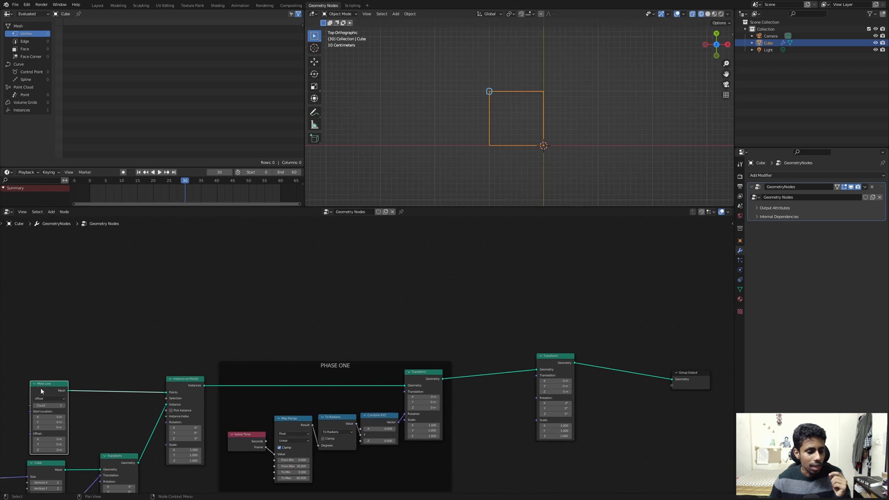
pyautogui.click(184, 384)
pyautogui.click(60, 387)
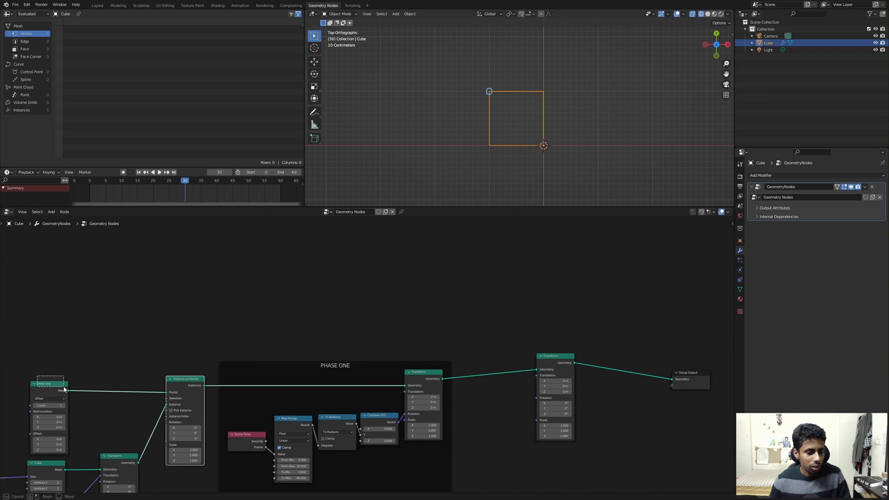
pyautogui.keyDown('shift'); pyautogui.click(187, 379); pyautogui.keyUp('shift')
pyautogui.hotkey('shift', 'd')
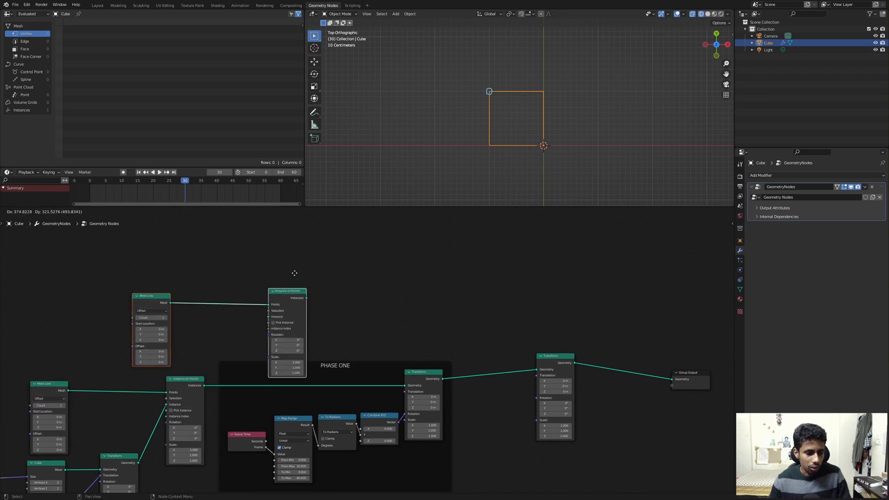
pyautogui.click(486, 334)
pyautogui.click(488, 338)
pyautogui.moveTo(504, 361); pyautogui.dragTo(489, 304, button='middle')
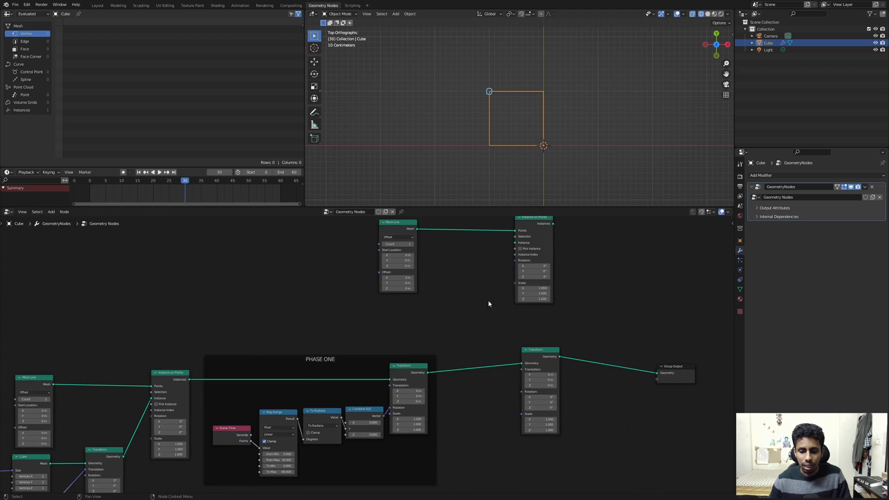
# - Delete the extra Transform node and route PHASE ONE's geometry through the duplicated Instance on Points node's Instance input to the Group Output
pyautogui.click(538, 354)
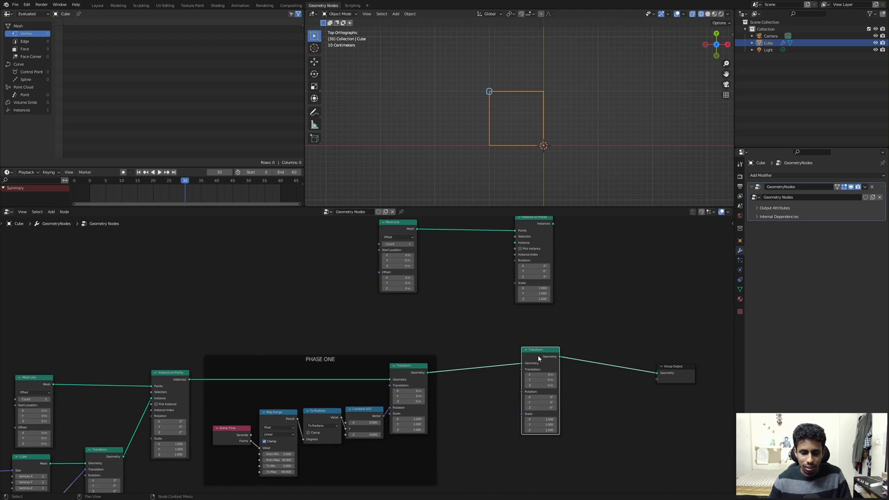
pyautogui.hotkey('ctrl', 'x')
pyautogui.moveTo(502, 340); pyautogui.dragTo(501, 366, button='middle')
pyautogui.moveTo(427, 399); pyautogui.dragTo(655, 399)
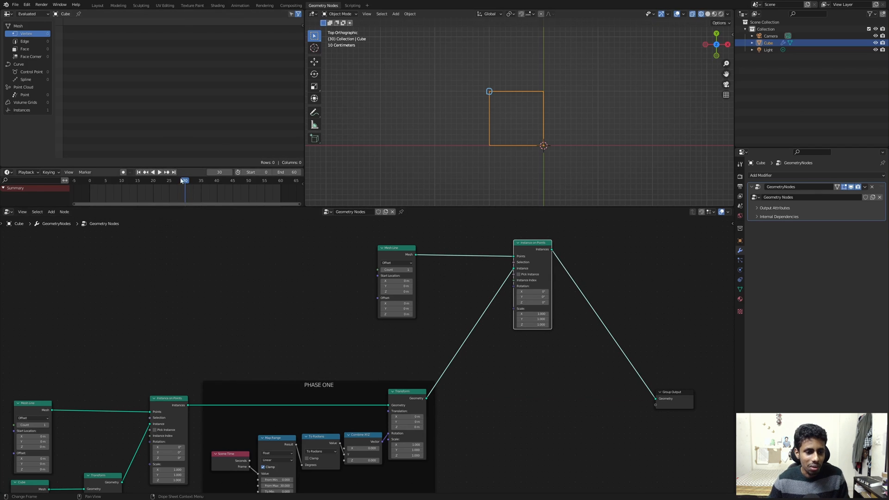
pyautogui.press('space')
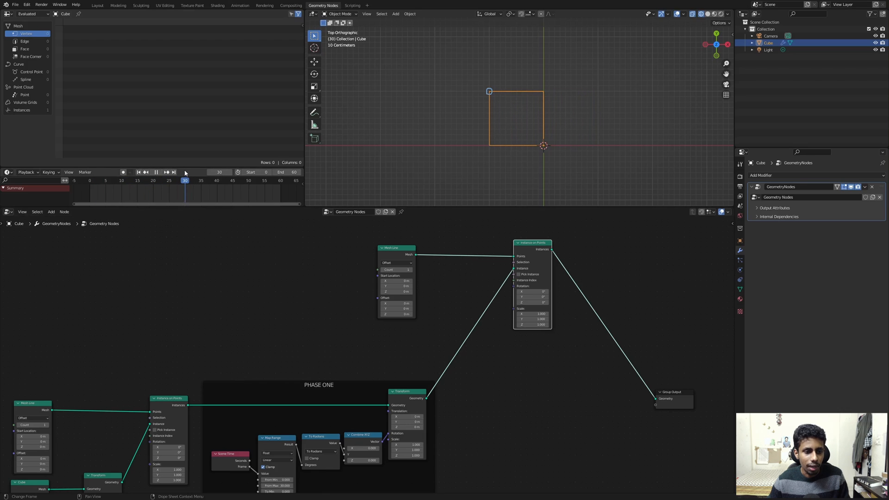
pyautogui.press('space')
# - Insert a Transform node between PHASE ONE's Transform and the duplicated Instance on Points node
pyautogui.scroll(2, 480, 349)
pyautogui.hotkey('shift', 'a')
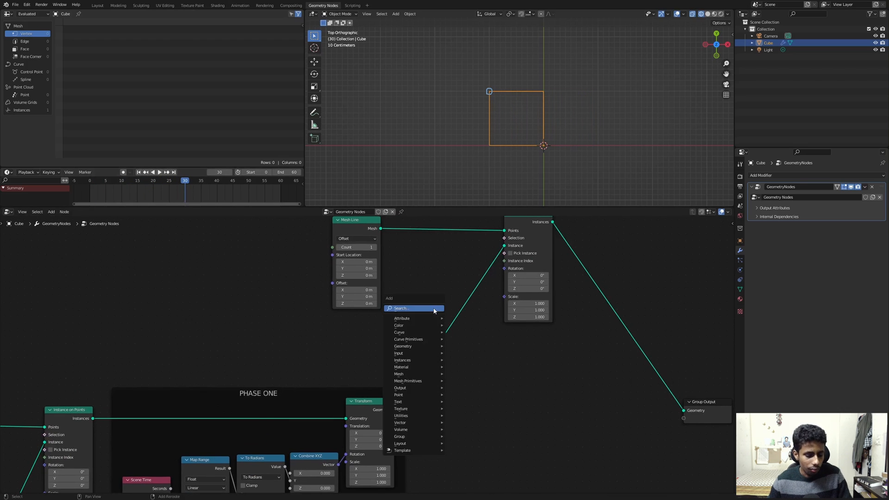
pyautogui.write('transform')
pyautogui.press('Return')
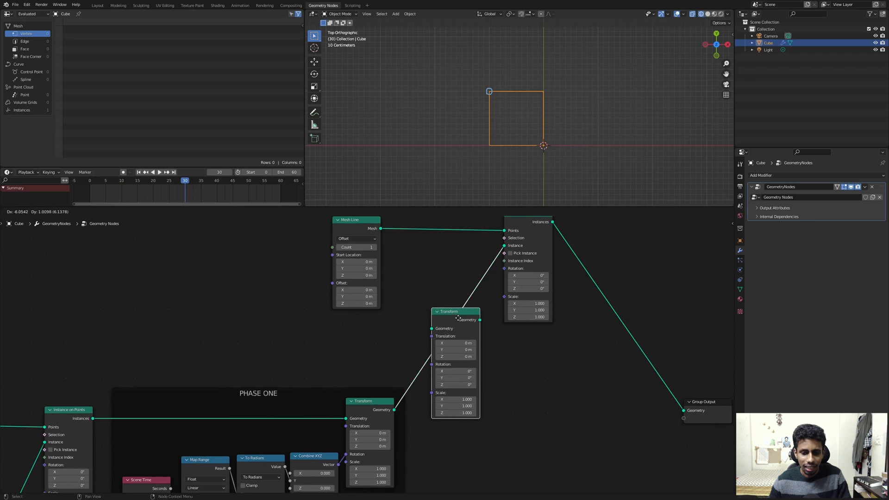
pyautogui.click(467, 261)
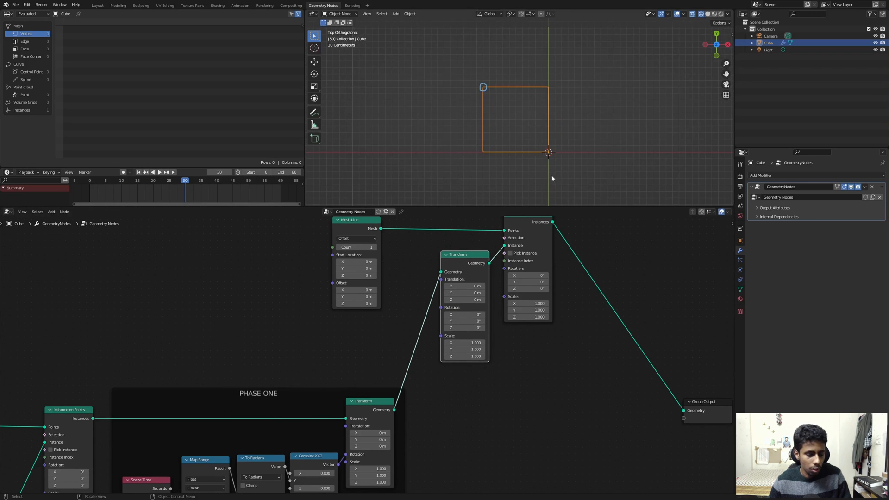
# - Sketch an annotated square touching the origin diagonally opposite the cube, and erase all annotations from the top view
pyautogui.moveTo(543, 155)
pyautogui.mouseDown()
pyautogui.moveTo(589, 147)
pyautogui.moveTo(622, 178)
pyautogui.moveTo(597, 216)
pyautogui.moveTo(547, 156)
pyautogui.mouseUp()
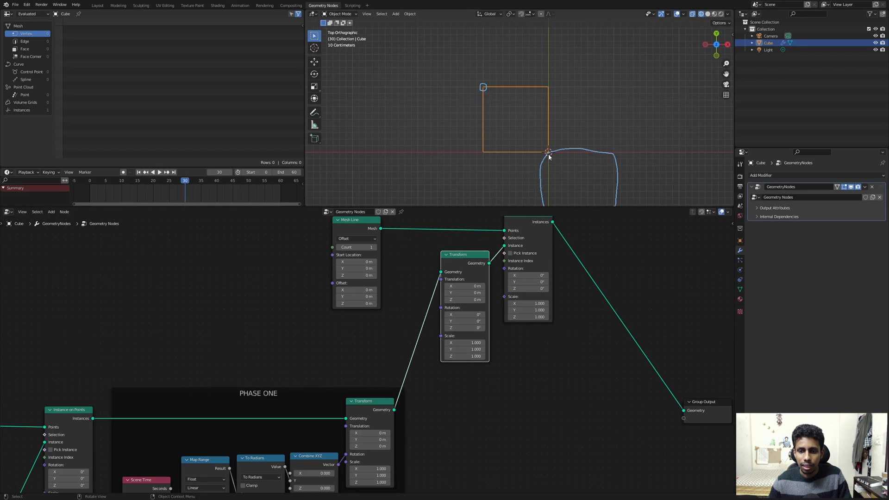
pyautogui.scroll(-2, 550, 158)
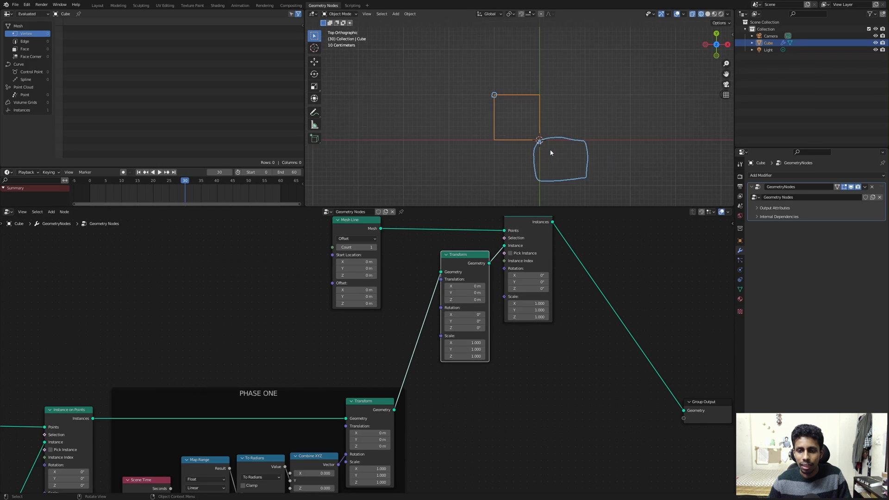
pyautogui.moveTo(550, 151)
pyautogui.mouseDown(button='right')
pyautogui.moveTo(545, 143)
pyautogui.moveTo(562, 168)
pyautogui.moveTo(546, 172)
pyautogui.mouseUp(button='right')
pyautogui.scroll(3, 546, 172)
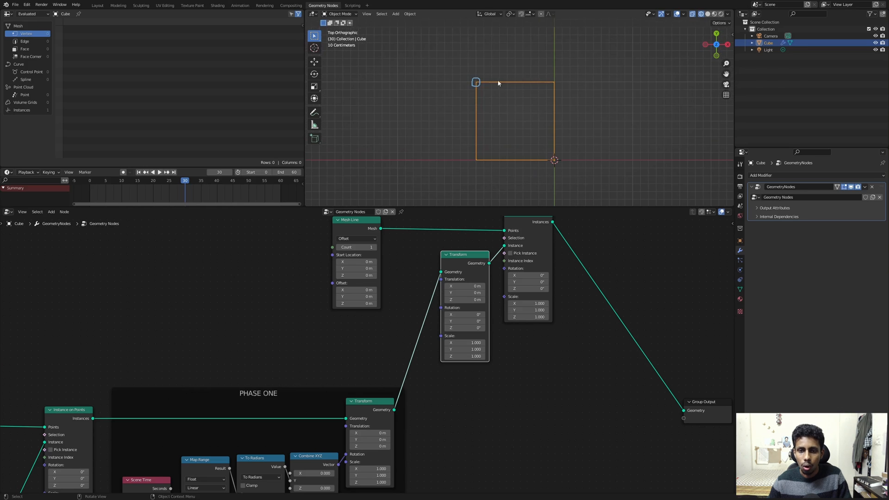
pyautogui.moveTo(486, 82); pyautogui.dragTo(468, 83, button='right')
# - Set the new Transform node's translation to 1 m on X and -1 m on Y
pyautogui.scroll(2, 471, 252)
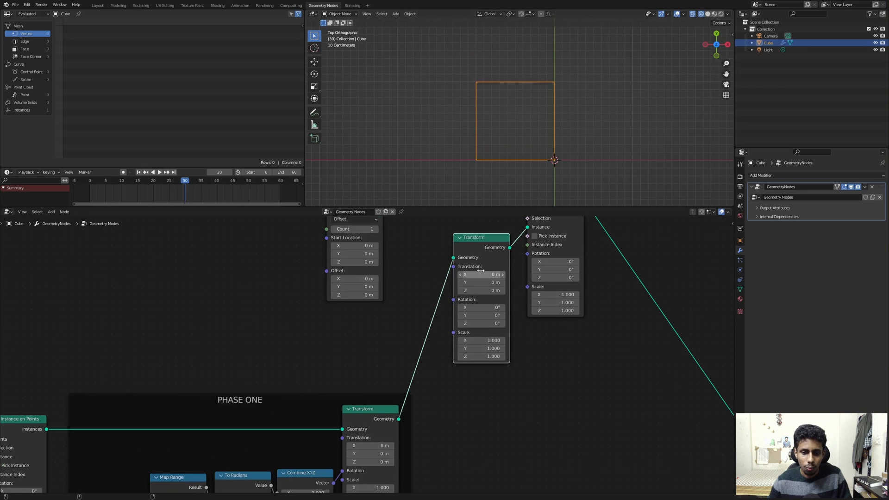
pyautogui.moveTo(482, 272); pyautogui.dragTo(510, 273)
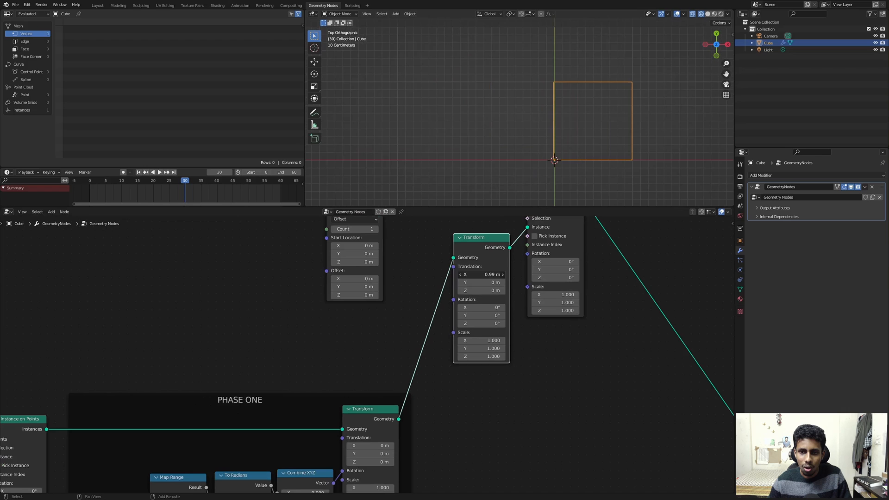
pyautogui.click(481, 274)
pyautogui.write('1')
pyautogui.press('Return')
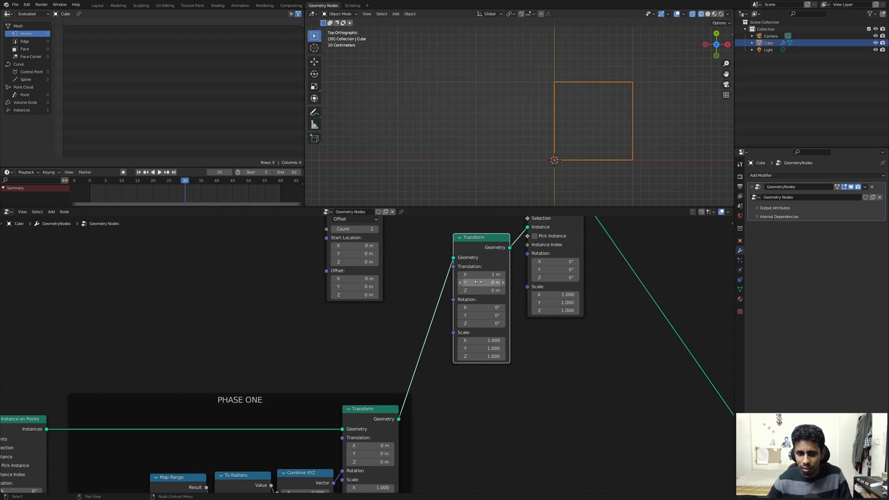
pyautogui.moveTo(488, 282); pyautogui.dragTo(467, 282)
pyautogui.click(490, 283)
pyautogui.press('BackSpace')
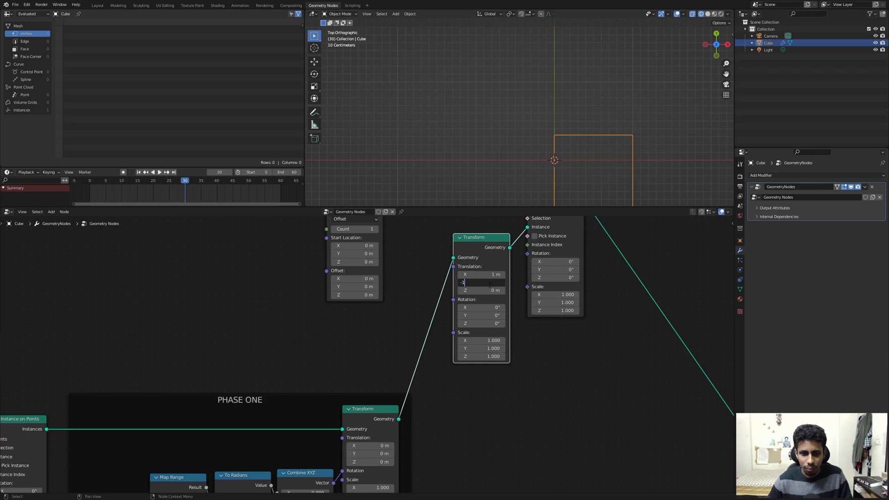
pyautogui.press('Return')
# - Lower the new Transform node and shift the duplicated Instance on Points node away from it to space out the layout
pyautogui.scroll(-3, 537, 107)
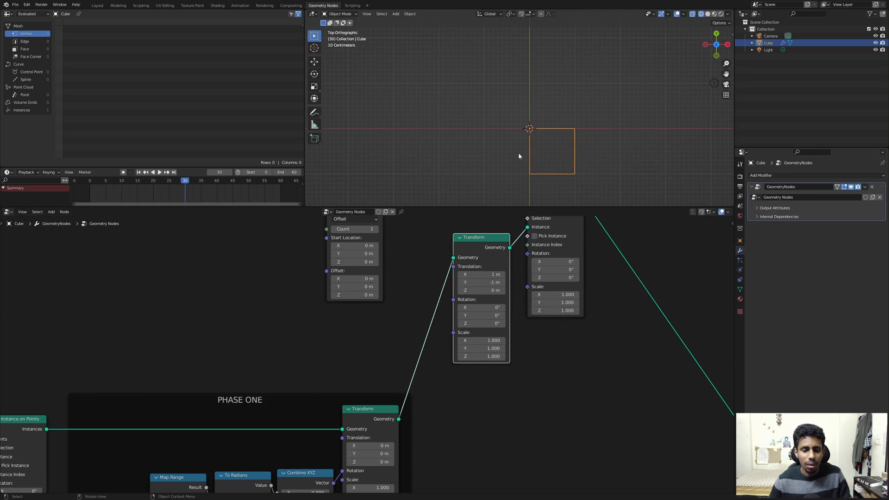
pyautogui.moveTo(482, 238); pyautogui.dragTo(482, 272)
pyautogui.scroll(-5, 482, 272)
pyautogui.moveTo(474, 272); pyautogui.dragTo(454, 287, button='middle')
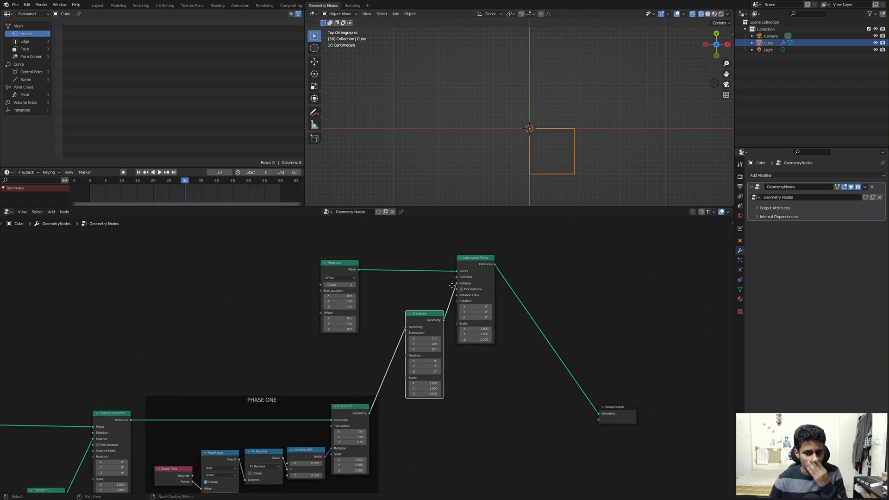
pyautogui.moveTo(488, 258); pyautogui.dragTo(506, 257)
# - Return to the camera view with solid shading and briefly play the animation from frame 30
pyautogui.press('KP_0')
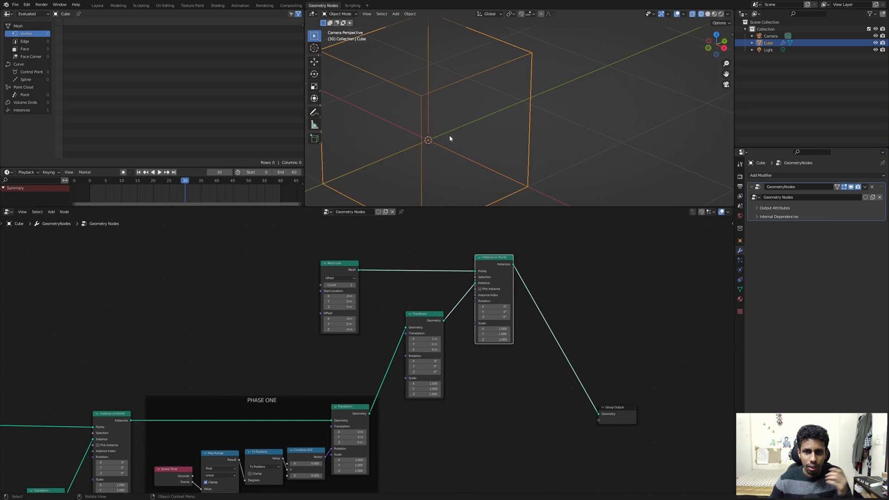
pyautogui.hotkey('shift', 'z')
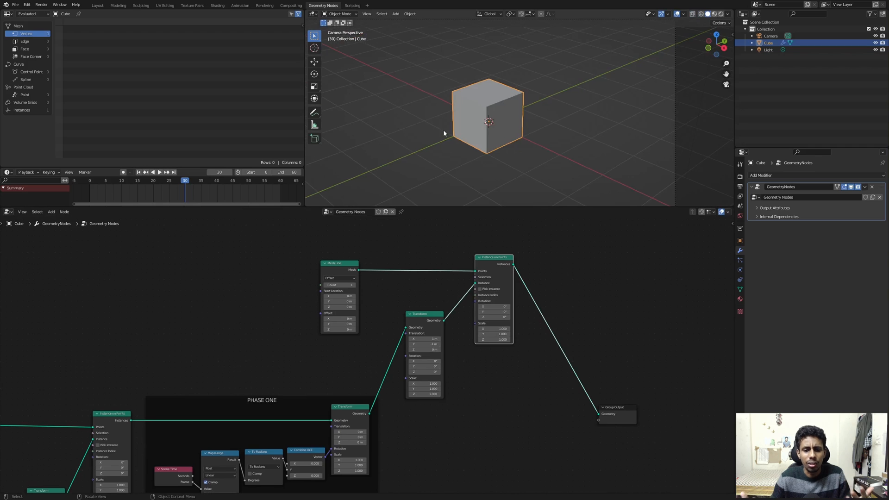
pyautogui.press('space')
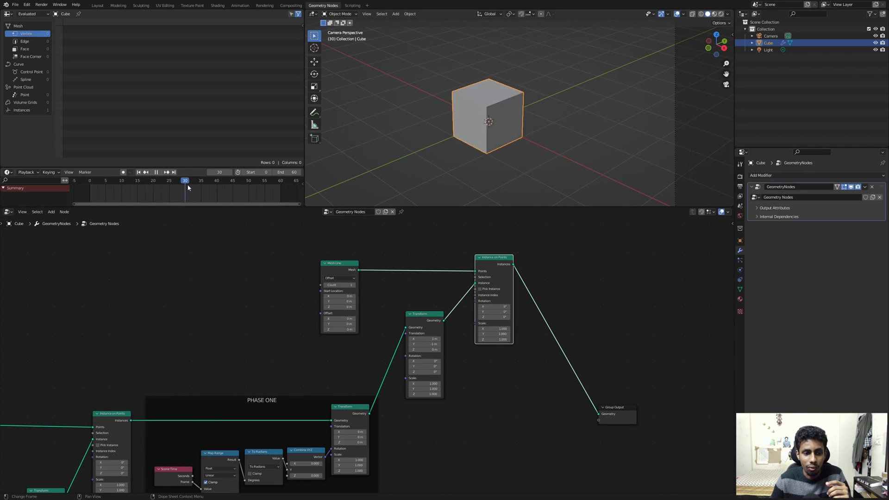
pyautogui.press('space')
pyautogui.moveTo(450, 289); pyautogui.dragTo(385, 301, button='middle')
pyautogui.scroll(2, 416, 309)
pyautogui.moveTo(437, 320); pyautogui.dragTo(318, 304, button='middle')
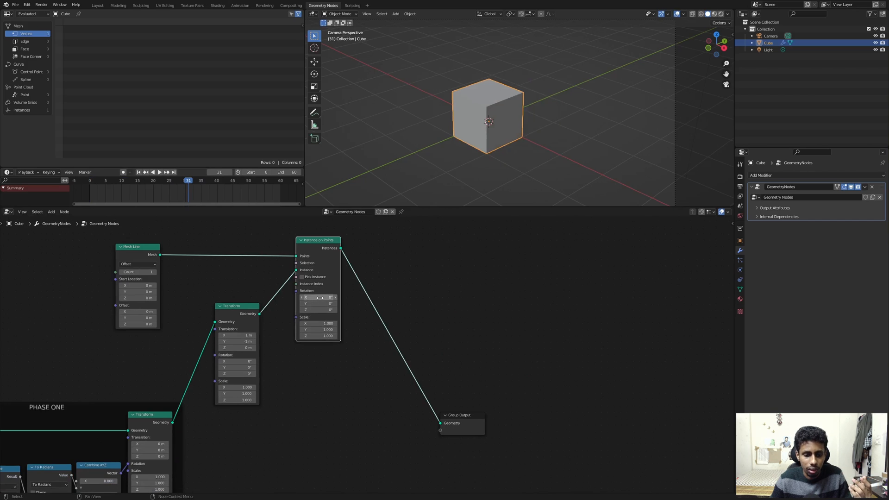
# - Try tilting the cube with the second Instance on Points node's X rotation, and reset the rotation to 0°
pyautogui.moveTo(316, 298); pyautogui.dragTo(296, 298)
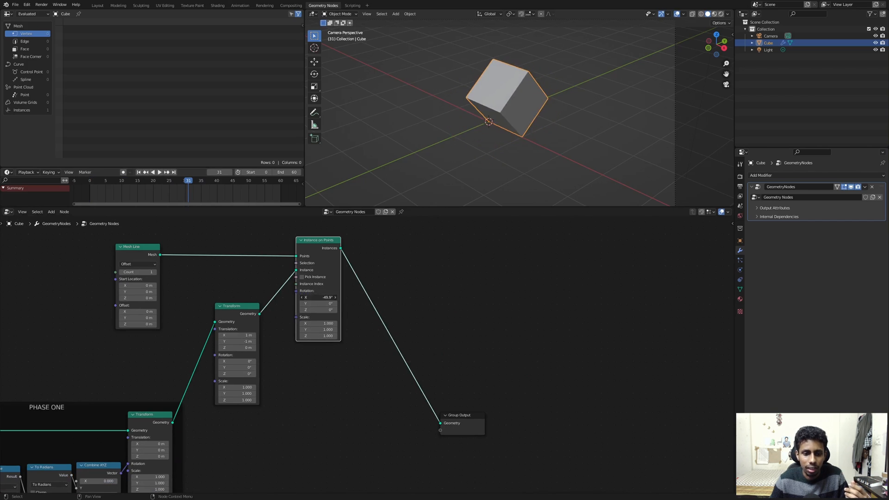
pyautogui.click(317, 298)
pyautogui.write('0')
pyautogui.press('Return')
pyautogui.scroll(-3, 488, 157)
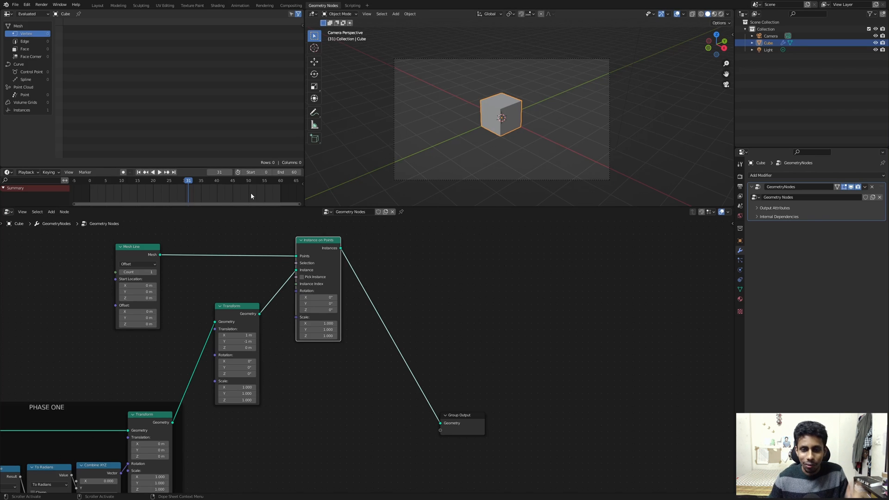
# - Compare the cube's position relative to the origin at frames 0 and 31, using the top view
pyautogui.moveTo(188, 183); pyautogui.dragTo(93, 191)
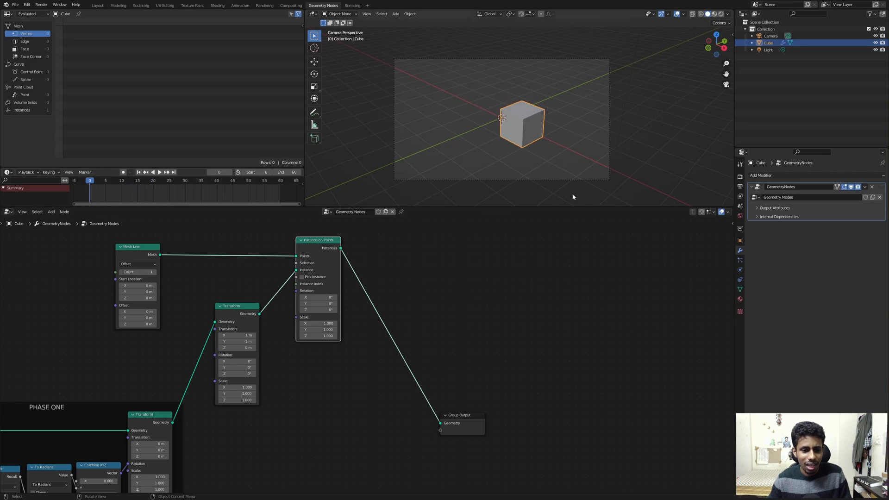
pyautogui.press('`')
pyautogui.click(485, 63)
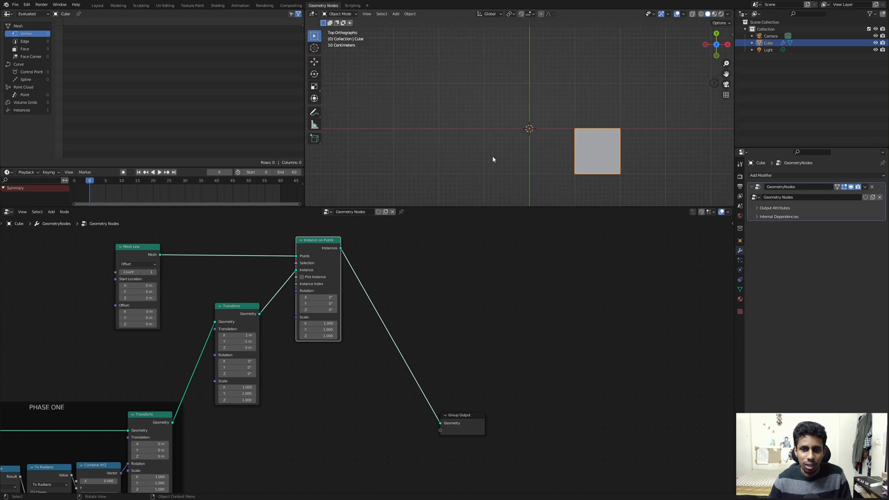
pyautogui.moveTo(93, 192); pyautogui.dragTo(187, 192)
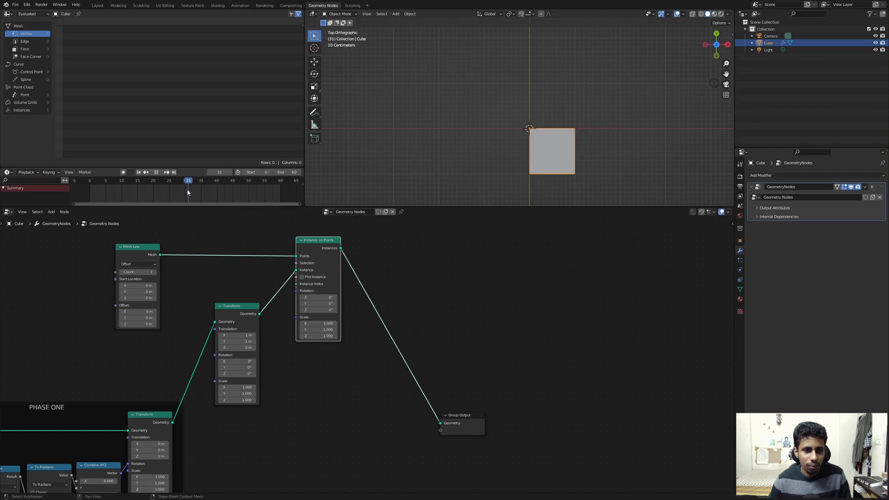
pyautogui.scroll(2, 536, 143)
pyautogui.keyDown('shift'); pyautogui.moveTo(536, 141); pyautogui.dragTo(516, 114, button='middle'); pyautogui.keyUp('shift')
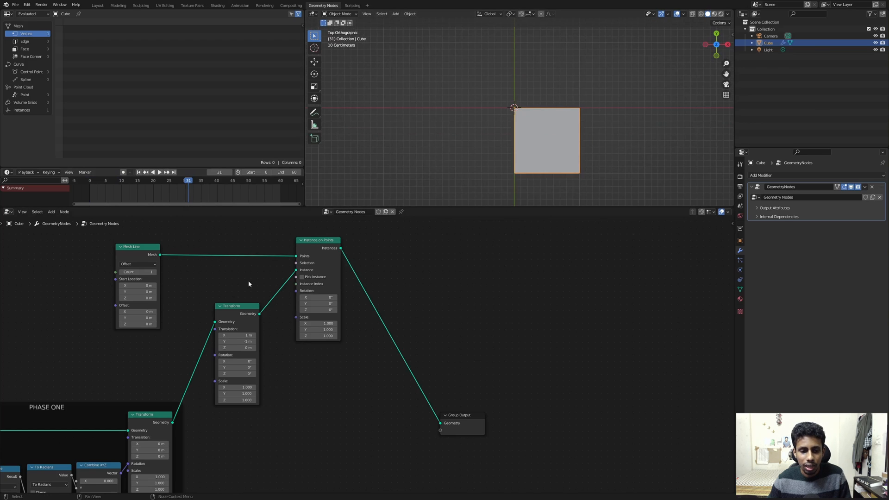
# - Lower the phase-two Transform node and nudge the Mesh Line node up to make room between them
pyautogui.moveTo(249, 282); pyautogui.dragTo(324, 337, button='middle')
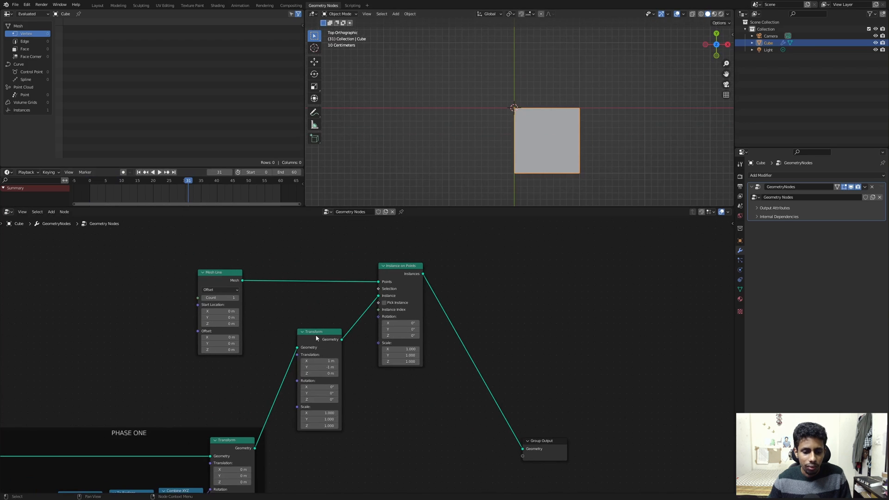
pyautogui.moveTo(316, 339); pyautogui.dragTo(313, 356)
pyautogui.moveTo(200, 271); pyautogui.dragTo(202, 268)
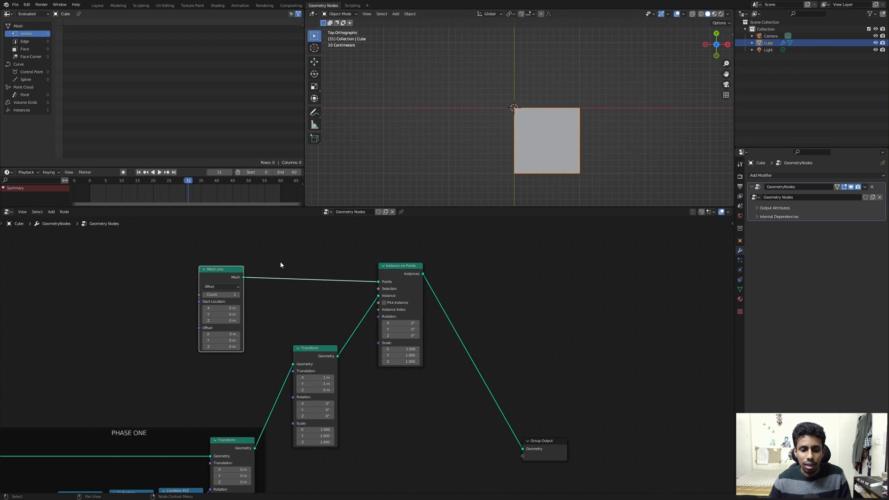
pyautogui.click(308, 348)
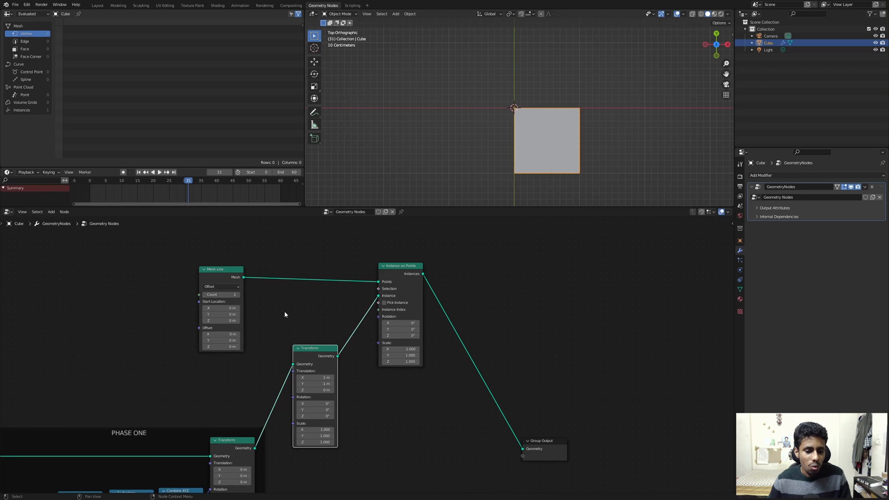
# - Insert a Transform node on the link between the phase-two Mesh Line and Instance on Points nodes
pyautogui.moveTo(267, 244); pyautogui.dragTo(262, 262, button='middle')
pyautogui.click(262, 262)
pyautogui.hotkey('shift', 'a')
pyautogui.click(262, 262)
pyautogui.write('transform')
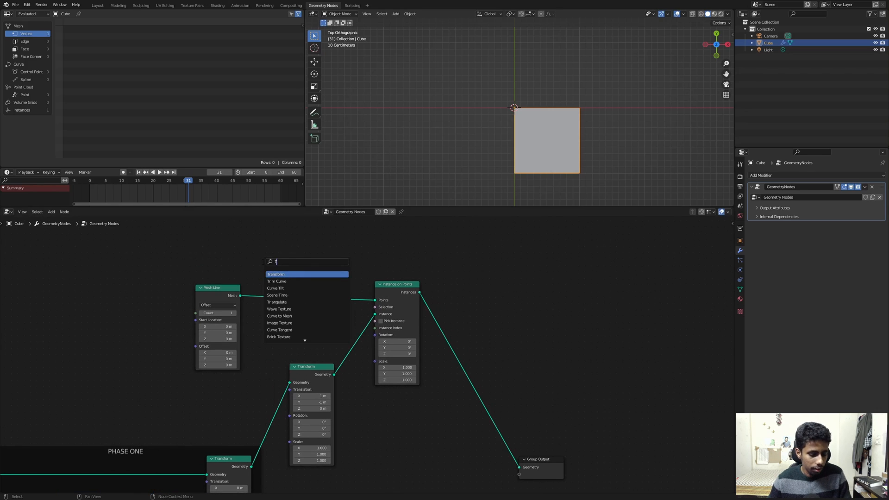
pyautogui.press('Return')
pyautogui.click(304, 261)
# - Set the inserted Transform node's translation to -1 m on X and 1 m on Y
pyautogui.moveTo(308, 282); pyautogui.dragTo(279, 282)
pyautogui.click(302, 282)
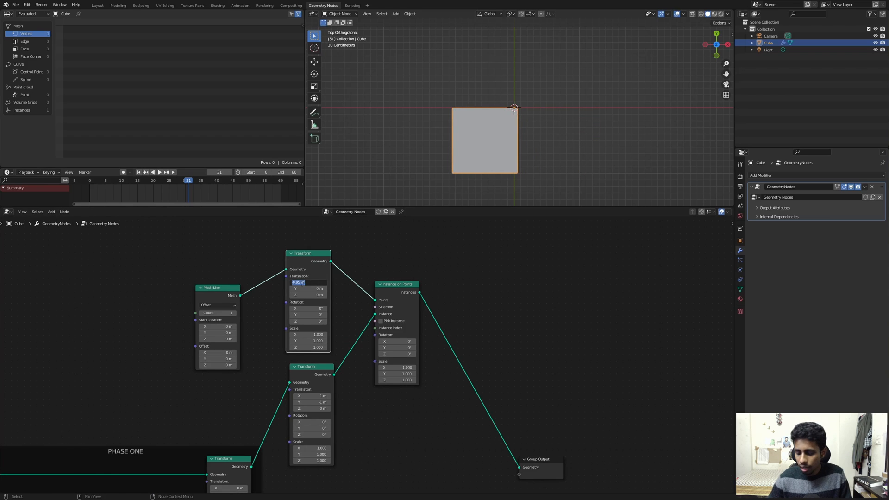
pyautogui.write('-1')
pyautogui.press('Return')
pyautogui.click(307, 289)
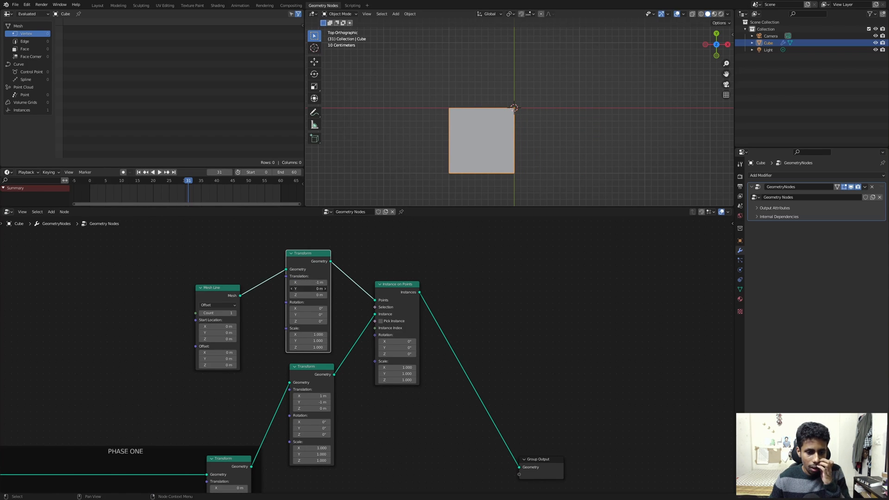
pyautogui.write('1')
pyautogui.press('Return')
# - In the camera view, test the Instance on Points X rotation at different frames, undo each change, and end on frame 33
pyautogui.scroll(-3, 469, 153)
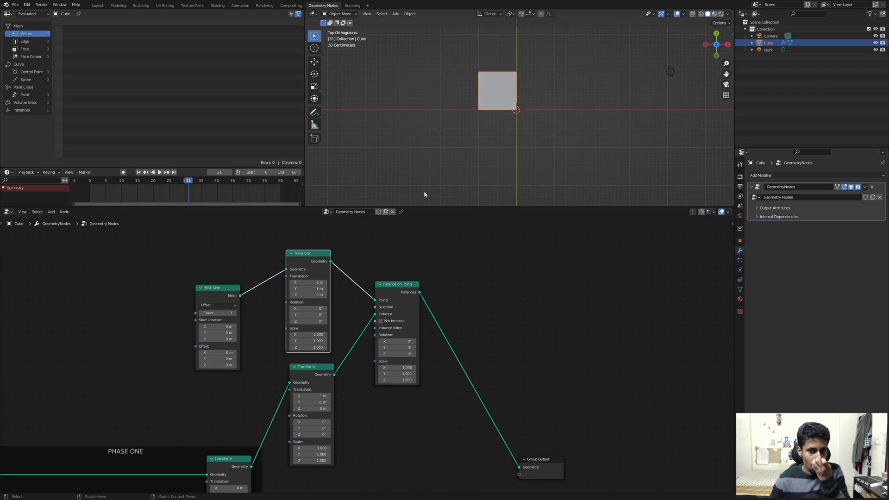
pyautogui.press('KP_0')
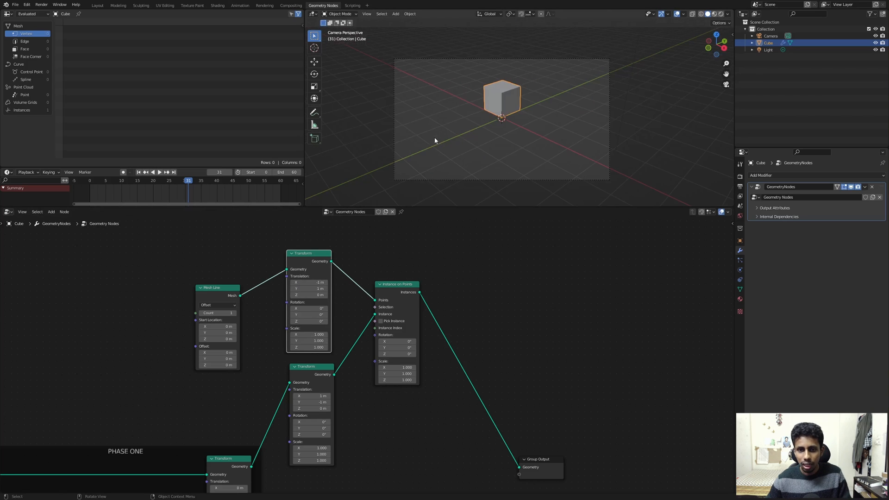
pyautogui.moveTo(397, 341); pyautogui.dragTo(356, 341)
pyautogui.hotkey('ctrl', 'z')
pyautogui.moveTo(188, 192); pyautogui.dragTo(83, 188)
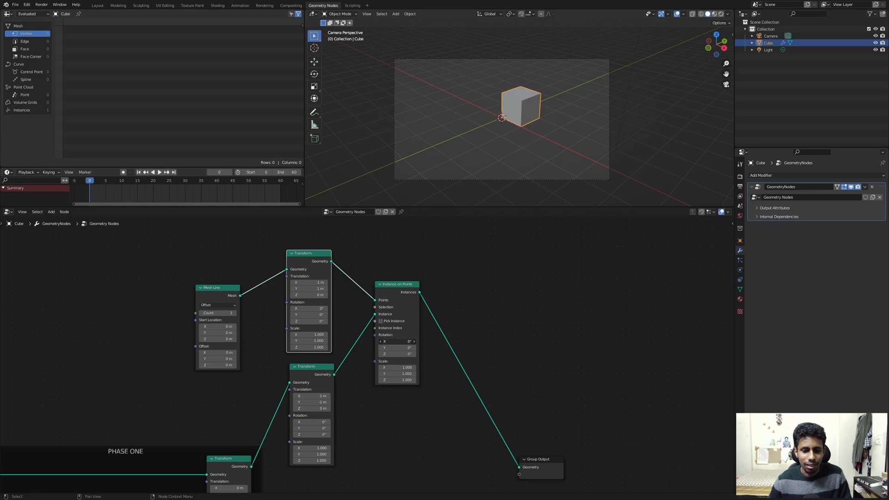
pyautogui.moveTo(401, 341)
pyautogui.mouseDown()
pyautogui.moveTo(377, 341)
pyautogui.moveTo(401, 343)
pyautogui.mouseUp()
pyautogui.hotkey('ctrl', 'z')
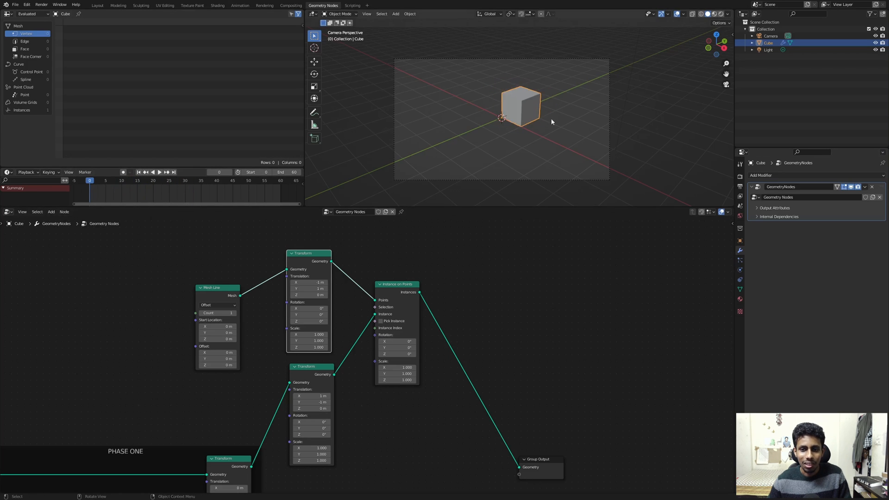
pyautogui.moveTo(190, 184); pyautogui.dragTo(195, 185)
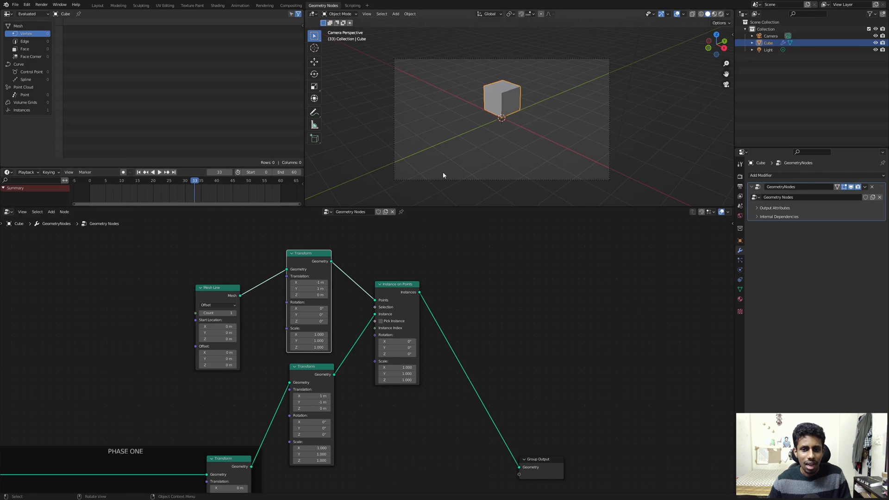
# - Enlarge the cube by raising the size in the Value node
pyautogui.moveTo(458, 366); pyautogui.dragTo(727, 301, button='middle')
pyautogui.scroll(-3, 471, 304)
pyautogui.moveTo(164, 392); pyautogui.dragTo(275, 344, button='middle')
pyautogui.scroll(3, 276, 345)
pyautogui.moveTo(187, 455); pyautogui.dragTo(224, 401, button='middle')
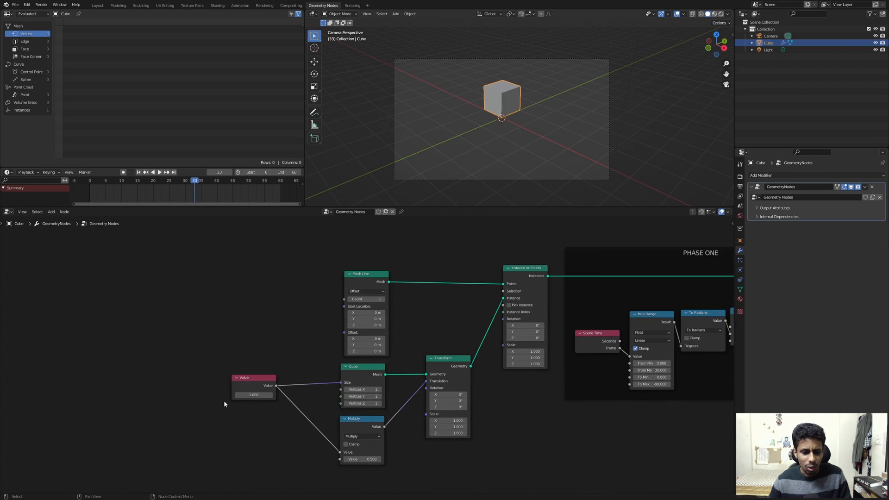
pyautogui.click(248, 395)
pyautogui.press('Return')
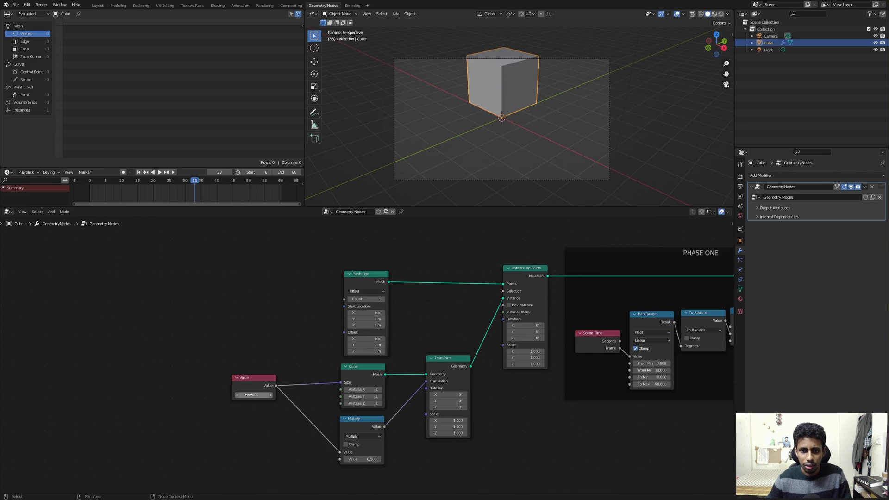
# - Test the second Instance on Points node's X rotation on the enlarged cube and cancel the change
pyautogui.scroll(-3, 509, 343)
pyautogui.moveTo(509, 343); pyautogui.dragTo(296, 358, button='middle')
pyautogui.moveTo(607, 262); pyautogui.dragTo(456, 360, button='middle')
pyautogui.scroll(3, 457, 323)
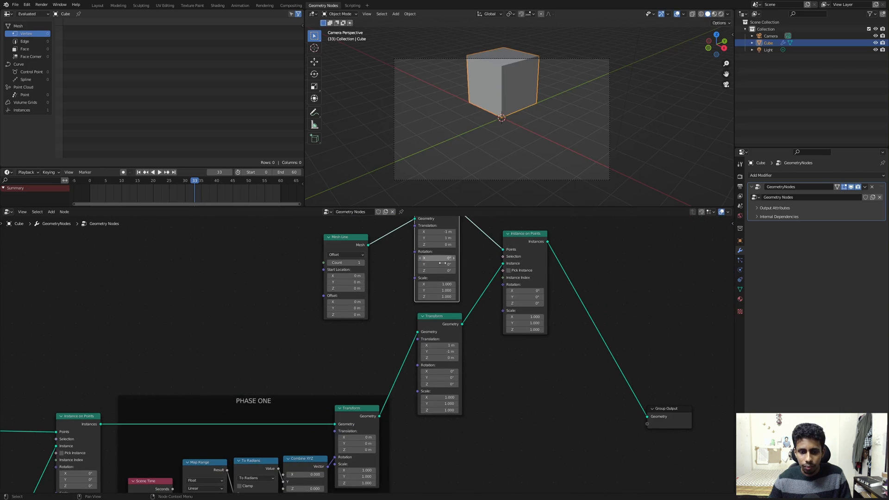
pyautogui.moveTo(524, 290); pyautogui.dragTo(504, 290)
pyautogui.rightClick(523, 290)
# - Raise the phase-two Mesh Line node level with its Transform node and shift it slightly farther away
pyautogui.scroll(-2, 315, 318)
pyautogui.moveTo(315, 317); pyautogui.dragTo(408, 328, button='middle')
pyautogui.scroll(3, 408, 328)
pyautogui.moveTo(457, 241); pyautogui.dragTo(458, 206)
pyautogui.moveTo(546, 229); pyautogui.dragTo(538, 258, button='middle')
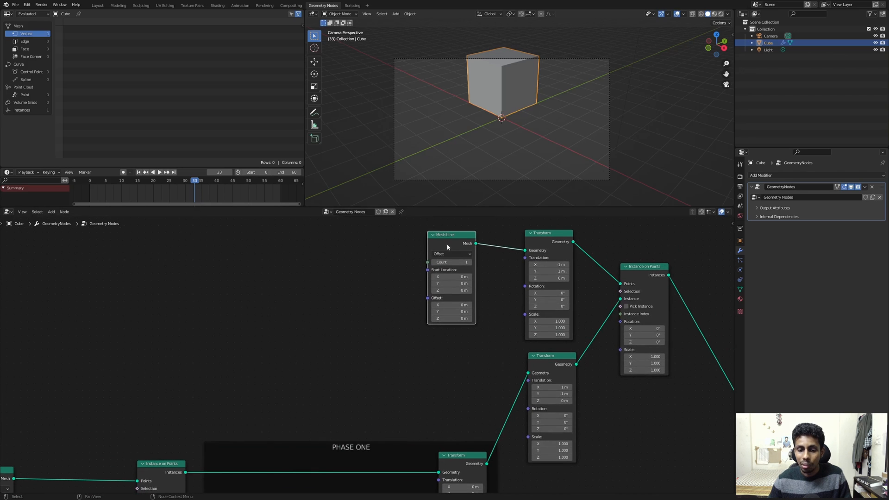
pyautogui.moveTo(448, 244); pyautogui.dragTo(434, 246)
# - Set the Value node that drives the cube size back to 1
pyautogui.scroll(-1, 373, 352)
pyautogui.moveTo(372, 352); pyautogui.dragTo(402, 328, button='middle')
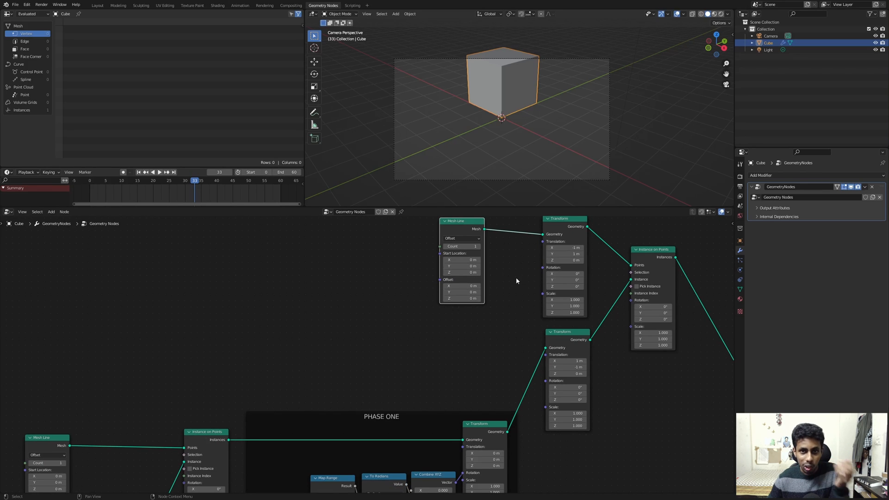
pyautogui.moveTo(468, 290); pyautogui.dragTo(510, 264, button='middle')
pyautogui.moveTo(388, 281); pyautogui.dragTo(452, 250, button='middle')
pyautogui.scroll(-1, 407, 266)
pyautogui.moveTo(311, 288); pyautogui.dragTo(407, 226, button='middle')
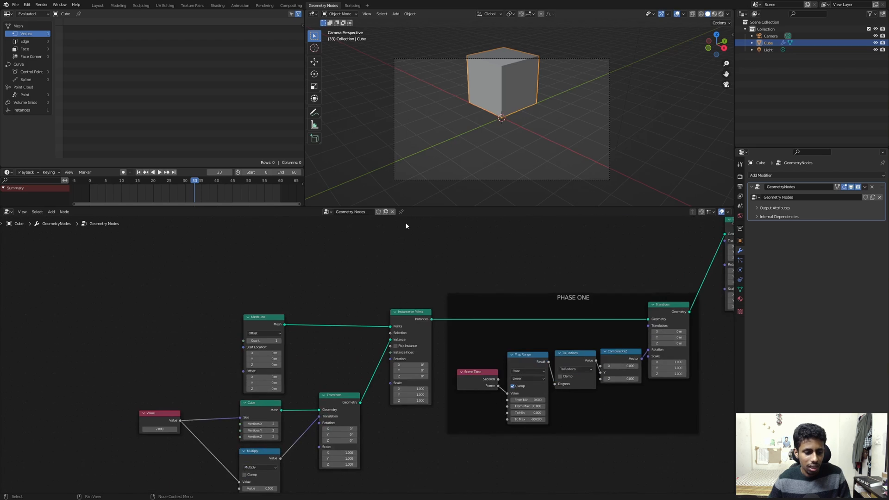
pyautogui.scroll(2, 278, 273)
pyautogui.moveTo(154, 321); pyautogui.dragTo(340, 238, button='middle')
pyautogui.click(313, 359)
pyautogui.write('1')
pyautogui.press('Return')
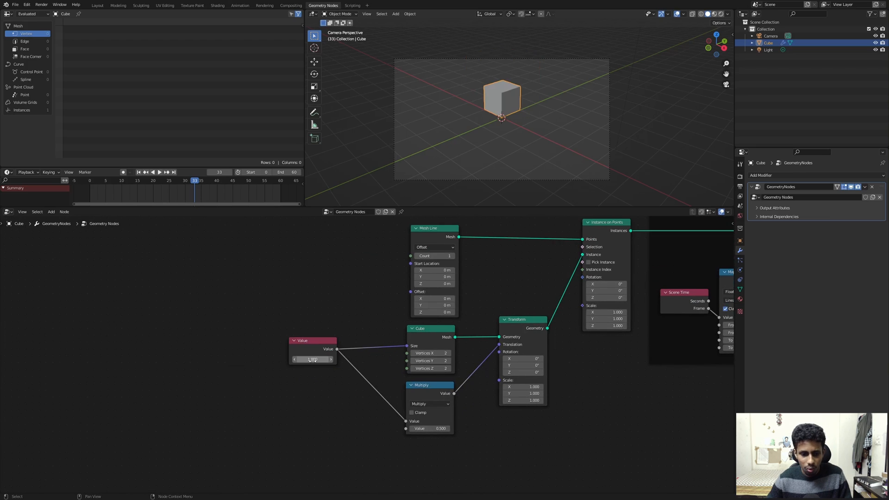
# - Merge the Value node's two outgoing links through a reroute and delete the Value node
pyautogui.keyDown('shift'); pyautogui.moveTo(354, 279); pyautogui.dragTo(334, 417, button='right'); pyautogui.keyUp('shift')
pyautogui.moveTo(314, 340); pyautogui.dragTo(261, 344)
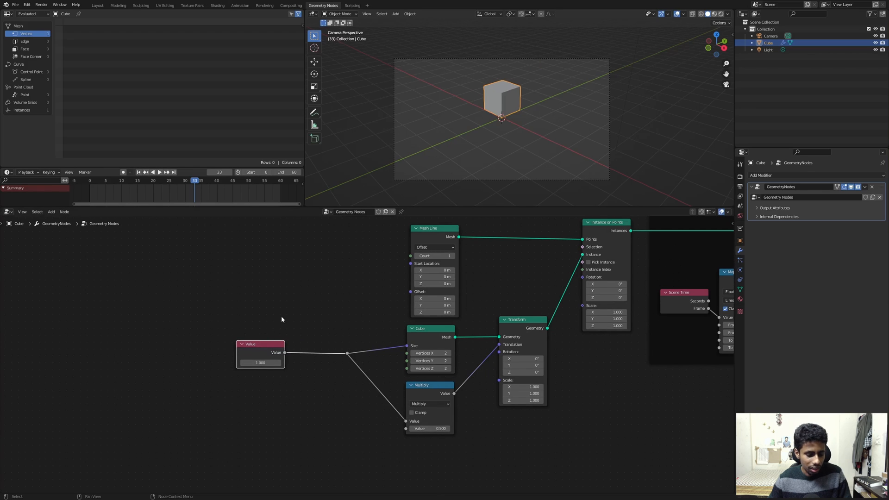
pyautogui.press('x')
# - Add a Group Input node and connect its empty socket to the reroute feeding the cube size and Multiply node
pyautogui.hotkey('shift', 'a')
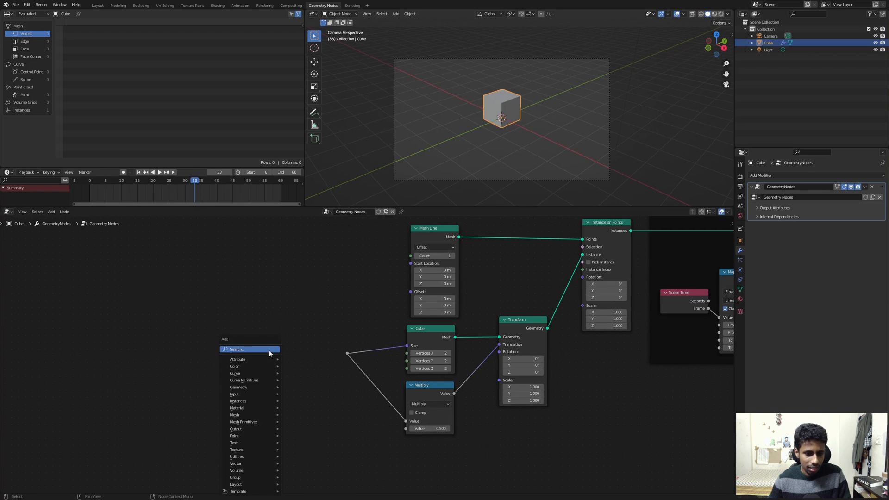
pyautogui.write('G')
pyautogui.press('Return')
pyautogui.click(264, 358)
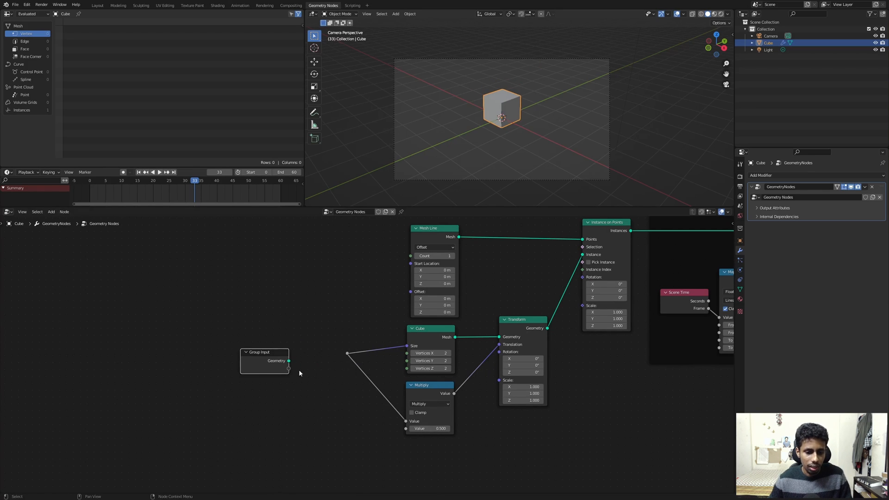
pyautogui.moveTo(289, 369); pyautogui.dragTo(347, 353)
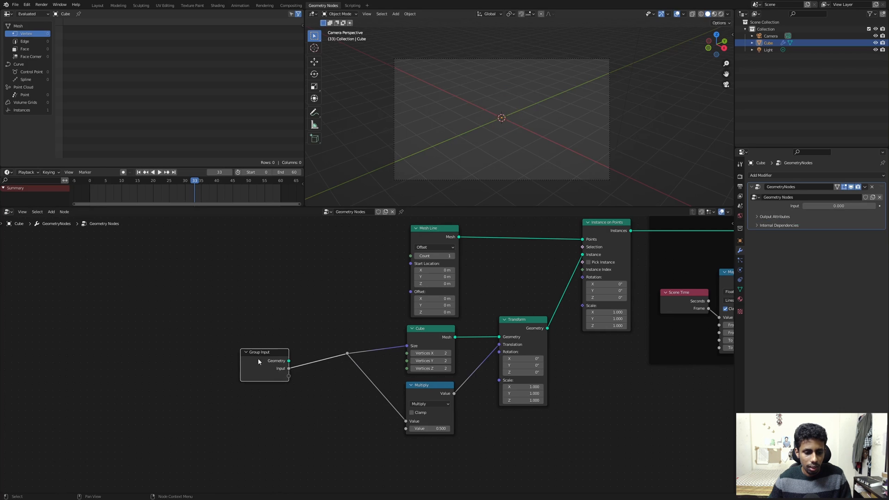
pyautogui.moveTo(257, 359); pyautogui.dragTo(248, 348)
# - Rename the node group's new float input to Cube Scale
pyautogui.press('n')
pyautogui.click(730, 272)
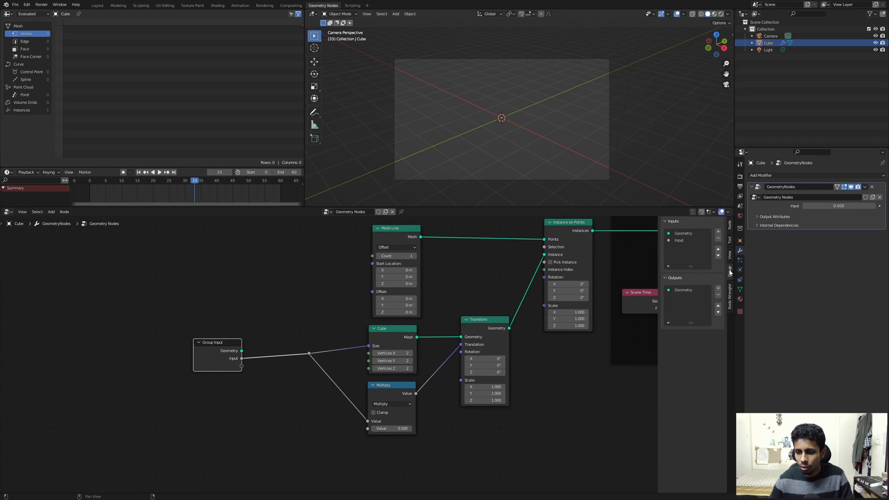
pyautogui.click(685, 241)
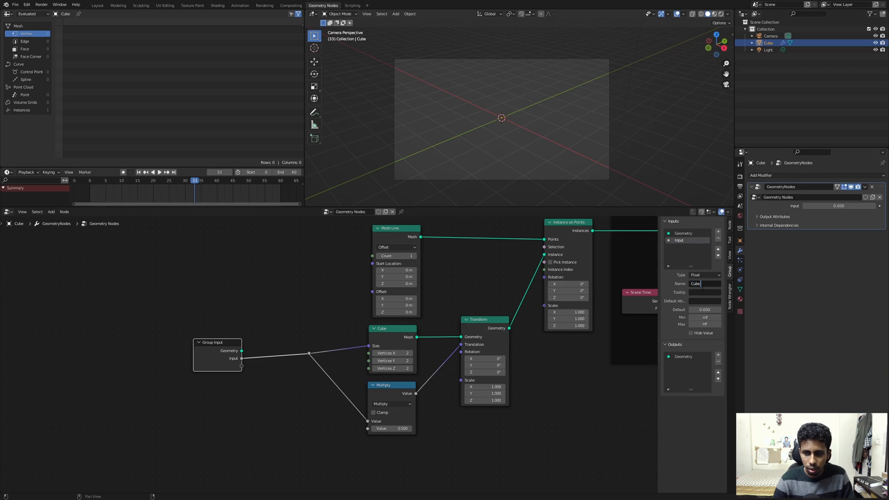
pyautogui.click(702, 287)
pyautogui.write('Cube Scale')
pyautogui.press('Return')
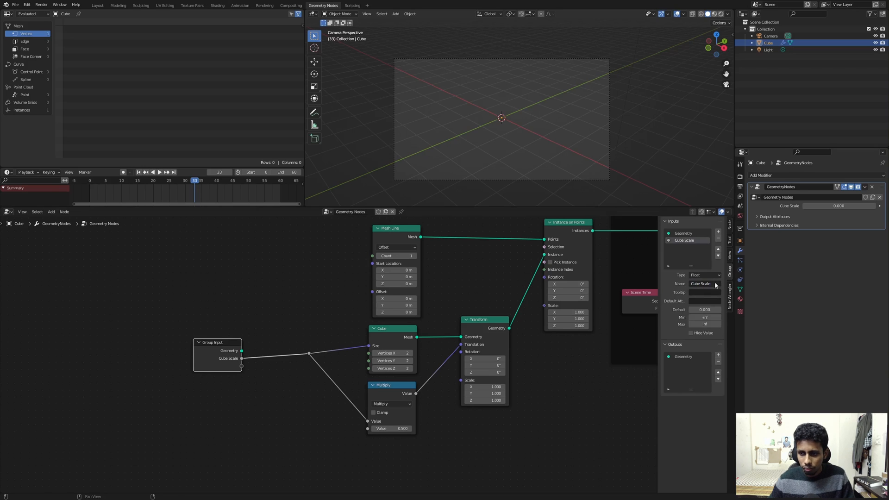
# - Set Cube Scale to 1 in the Geometry Nodes modifier and nudge the Group Input node up
pyautogui.click(839, 206)
pyautogui.write('1')
pyautogui.press('Return')
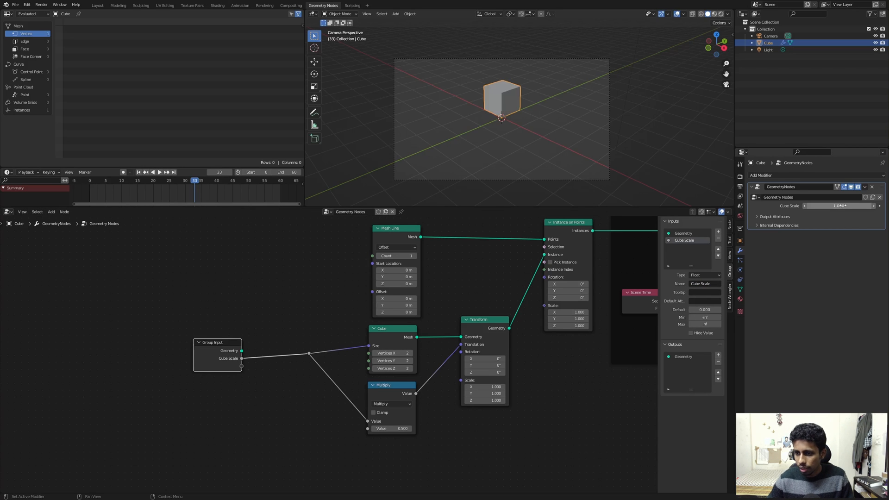
pyautogui.moveTo(217, 349); pyautogui.dragTo(216, 343)
# - Move the phase-two Mesh Line node well away from its Transform node to free space between them
pyautogui.scroll(-4, 262, 260)
pyautogui.moveTo(263, 260); pyautogui.dragTo(26, 413, button='middle')
pyautogui.moveTo(378, 313); pyautogui.dragTo(249, 336, button='middle')
pyautogui.scroll(5, 249, 337)
pyautogui.scroll(1, 249, 339)
pyautogui.moveTo(417, 242); pyautogui.dragTo(402, 308, button='middle')
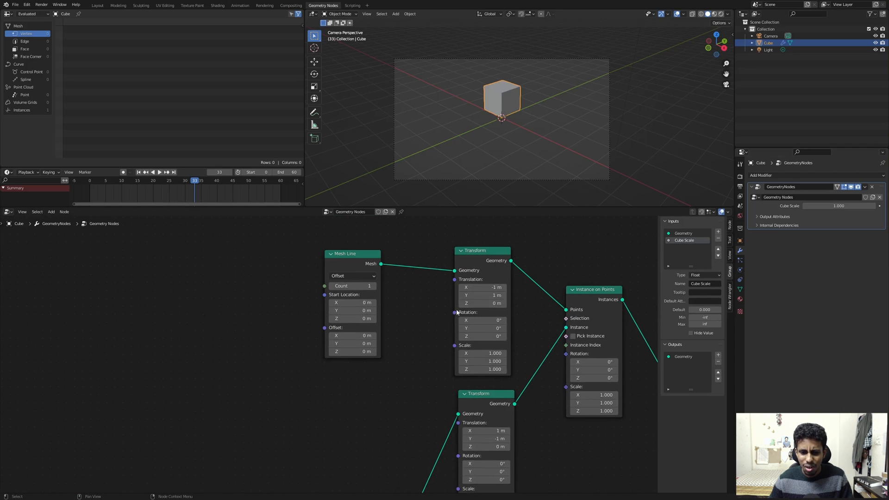
pyautogui.moveTo(410, 319); pyautogui.dragTo(411, 315, button='middle')
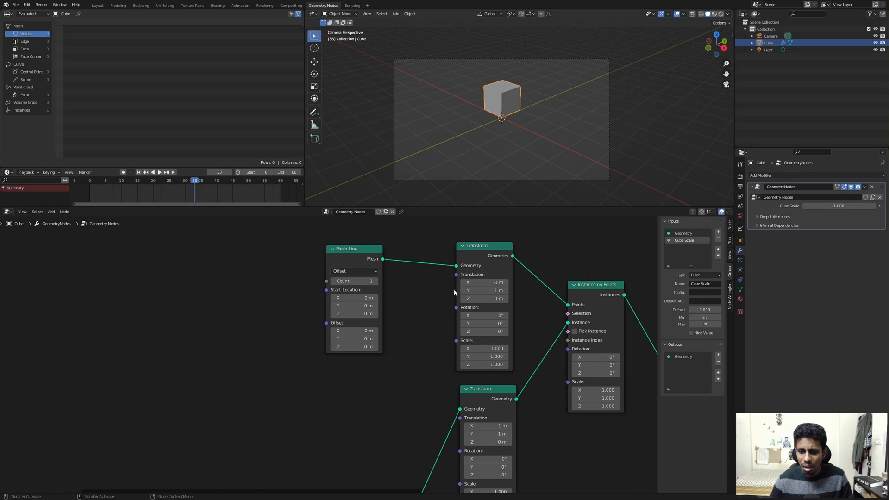
pyautogui.moveTo(383, 274); pyautogui.dragTo(424, 264, button='middle')
pyautogui.moveTo(393, 250); pyautogui.dragTo(263, 254)
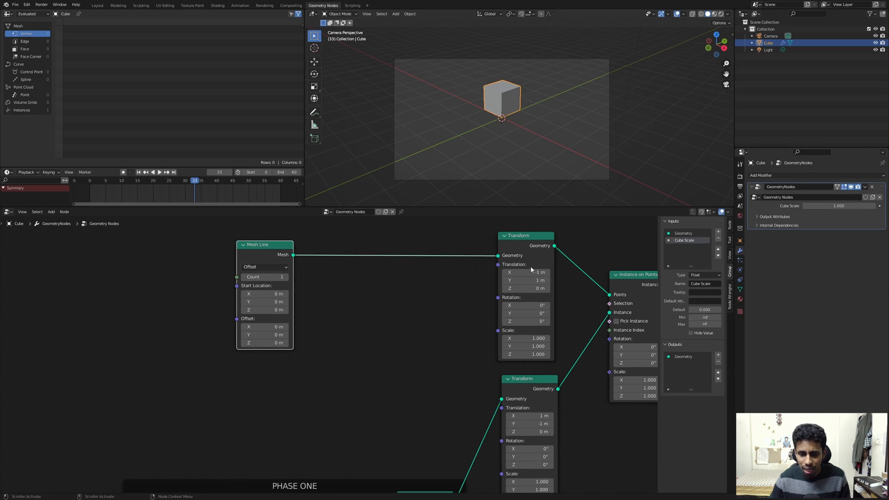
# - Add a Combine XYZ node and a Group Input node between the upper Mesh Line and Transform nodes
pyautogui.moveTo(392, 310); pyautogui.dragTo(433, 300, button='middle')
pyautogui.hotkey('shift', 'a')
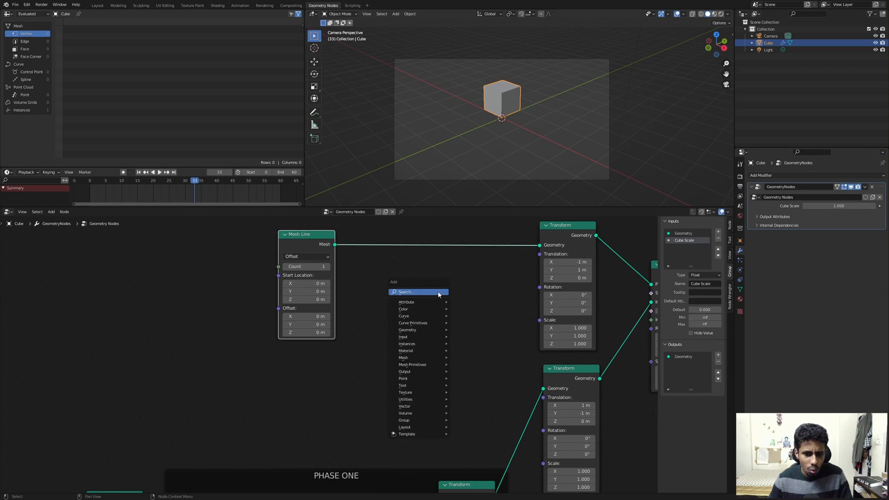
pyautogui.write('combine xyz')
pyautogui.press('Return')
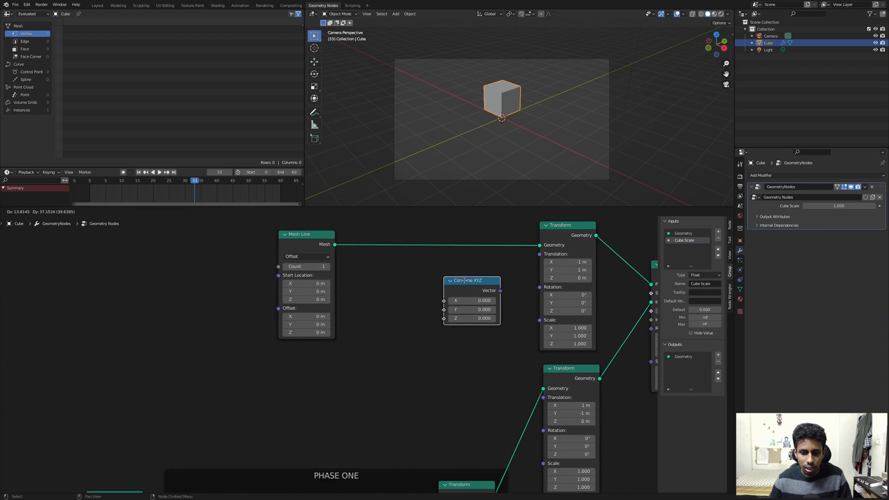
pyautogui.click(470, 272)
pyautogui.hotkey('shift', 'a')
pyautogui.write('g')
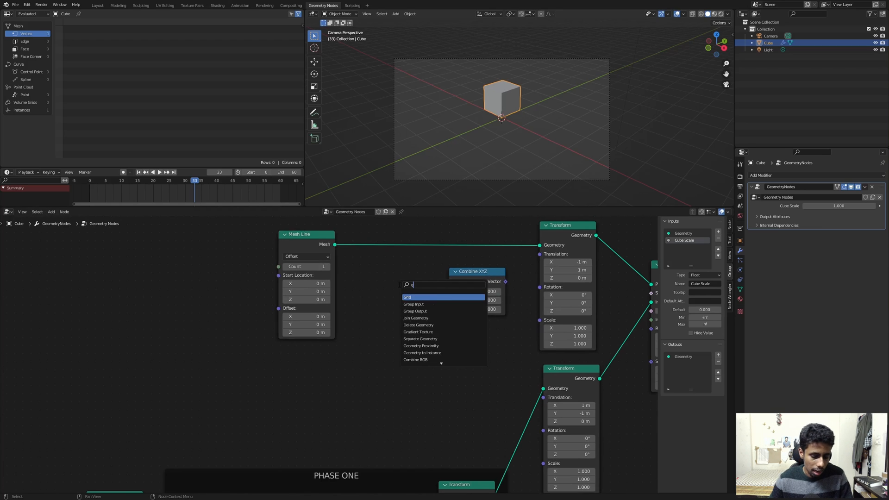
pyautogui.write('i')
pyautogui.press('Return')
pyautogui.click(378, 281)
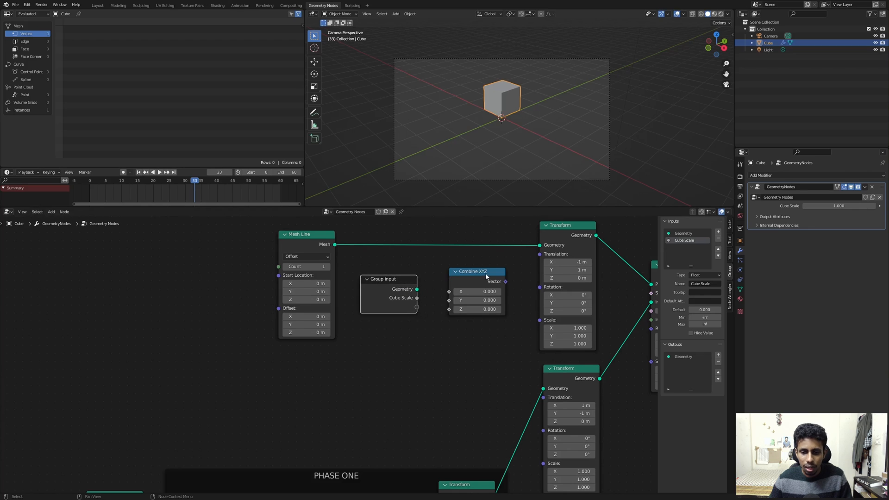
# - Connect the Group Input's Cube Scale to the Combine XYZ node's X and move the Group Input away to make room
pyautogui.scroll(3, 532, 264)
pyautogui.moveTo(603, 226); pyautogui.dragTo(537, 286, button='middle')
pyautogui.moveTo(237, 266); pyautogui.dragTo(237, 267)
pyautogui.scroll(2, 551, 296)
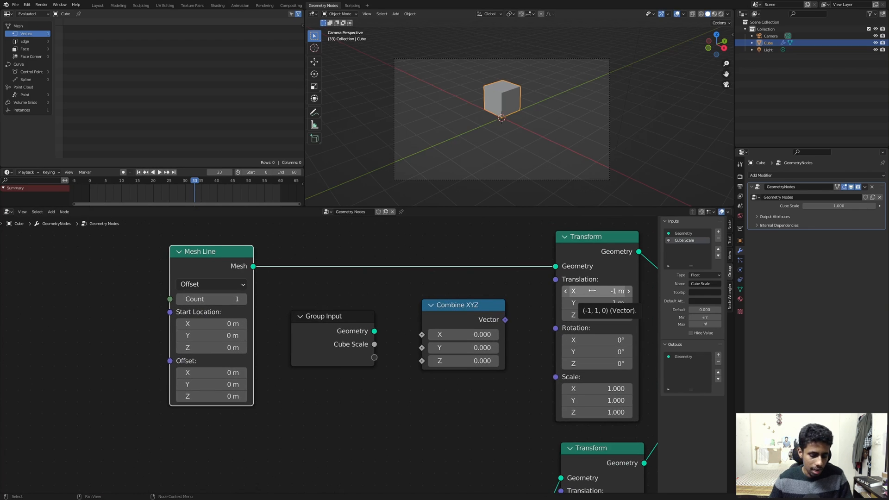
pyautogui.moveTo(502, 288); pyautogui.dragTo(468, 275, button='middle')
pyautogui.moveTo(340, 332); pyautogui.dragTo(387, 322)
pyautogui.moveTo(278, 313); pyautogui.dragTo(252, 303)
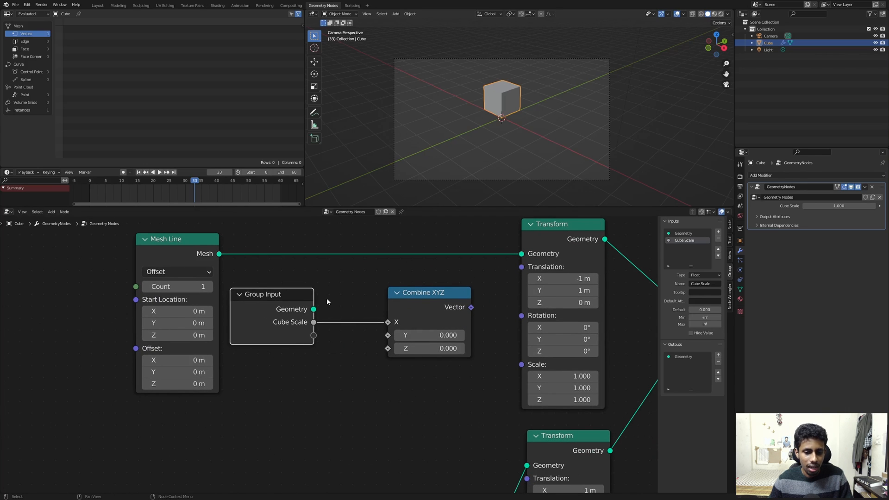
# - Insert a Math node between Cube Scale and Combine XYZ, set to Multiply with a value of -1
pyautogui.press('q')
pyautogui.click(326, 296)
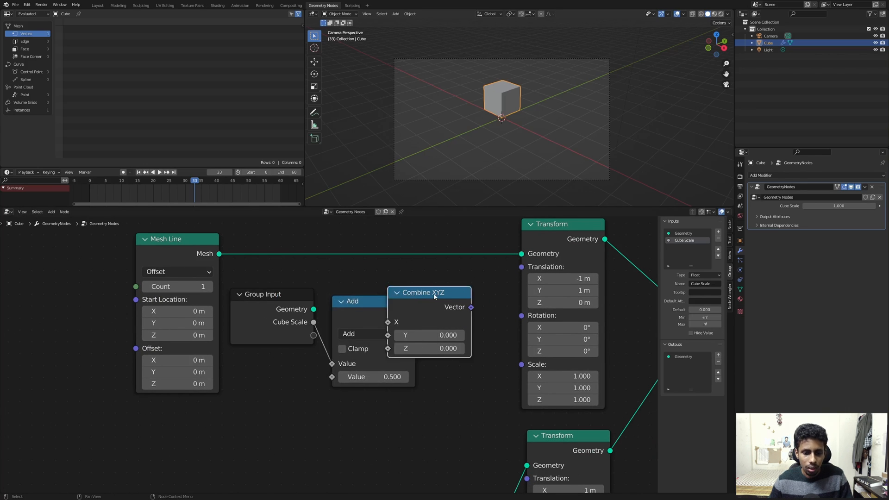
pyautogui.click(385, 297)
pyautogui.click(371, 323)
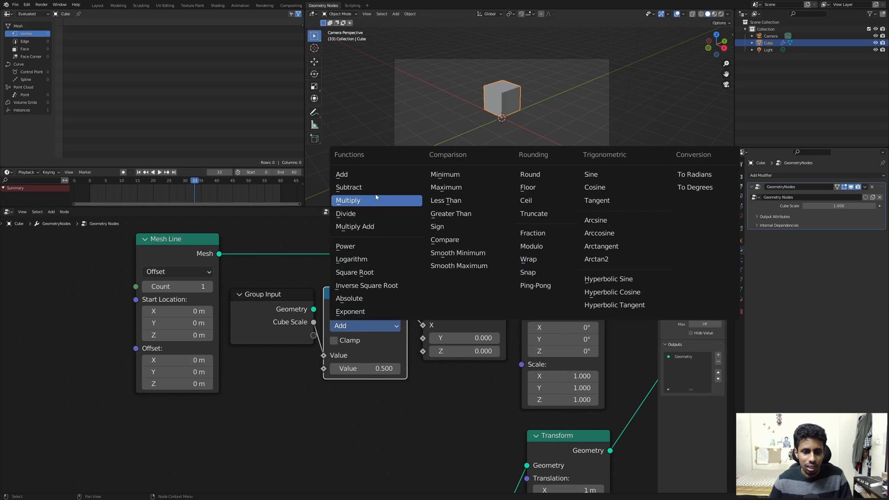
pyautogui.click(349, 201)
pyautogui.click(375, 368)
pyautogui.write('-1')
pyautogui.press('Return')
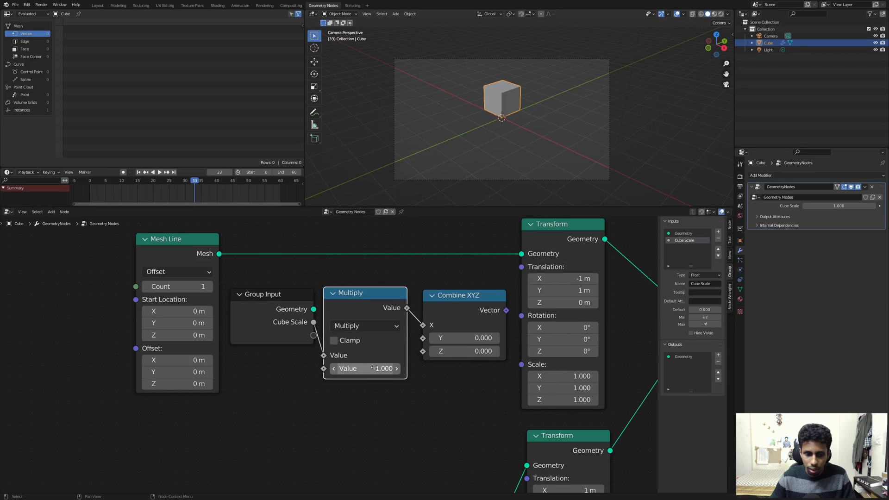
# - Space out the upper nodes, wiring Cube Scale to Combine XYZ's Y and its Vector to the upper Transform's Translation
pyautogui.moveTo(332, 311); pyautogui.dragTo(332, 300)
pyautogui.moveTo(180, 253); pyautogui.dragTo(107, 245)
pyautogui.moveTo(259, 301); pyautogui.dragTo(212, 308)
pyautogui.moveTo(360, 292); pyautogui.dragTo(337, 290)
pyautogui.moveTo(492, 314); pyautogui.dragTo(488, 300)
pyautogui.moveTo(268, 330); pyautogui.dragTo(419, 324)
pyautogui.moveTo(502, 296); pyautogui.dragTo(521, 267)
# - Shift the lower Transform node aside and place a duplicate of the Combine XYZ node in front of it
pyautogui.moveTo(418, 389); pyautogui.dragTo(443, 322, button='middle')
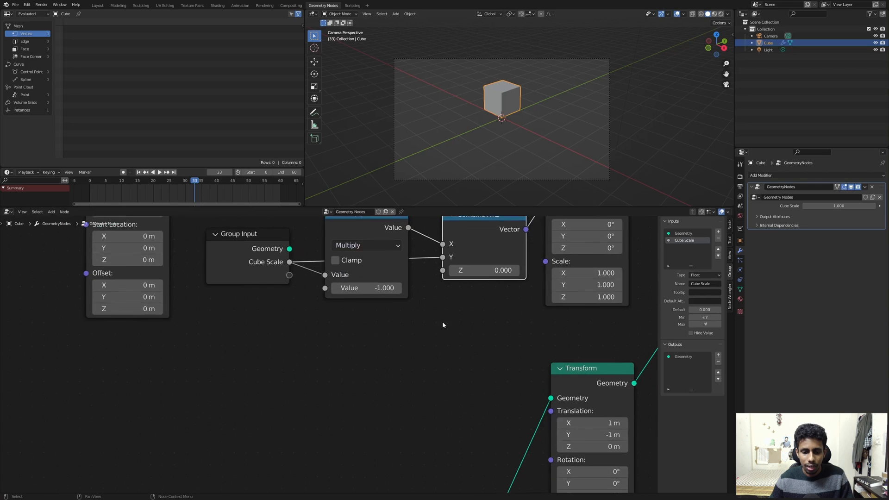
pyautogui.scroll(-3, 443, 321)
pyautogui.scroll(-3, 458, 282)
pyautogui.moveTo(513, 364); pyautogui.dragTo(440, 329, button='middle')
pyautogui.scroll(-5, 440, 327)
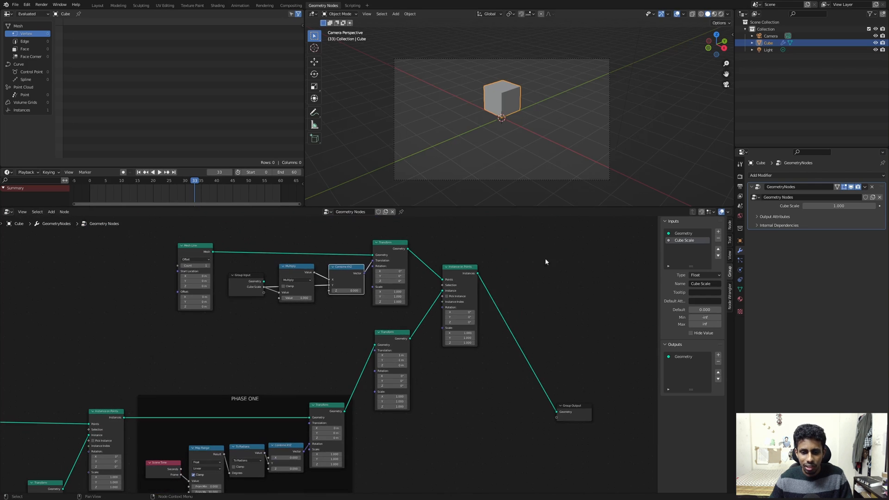
pyautogui.moveTo(547, 252); pyautogui.dragTo(467, 342)
pyautogui.moveTo(374, 323); pyautogui.dragTo(412, 341)
pyautogui.scroll(2, 323, 327)
pyautogui.click(354, 277)
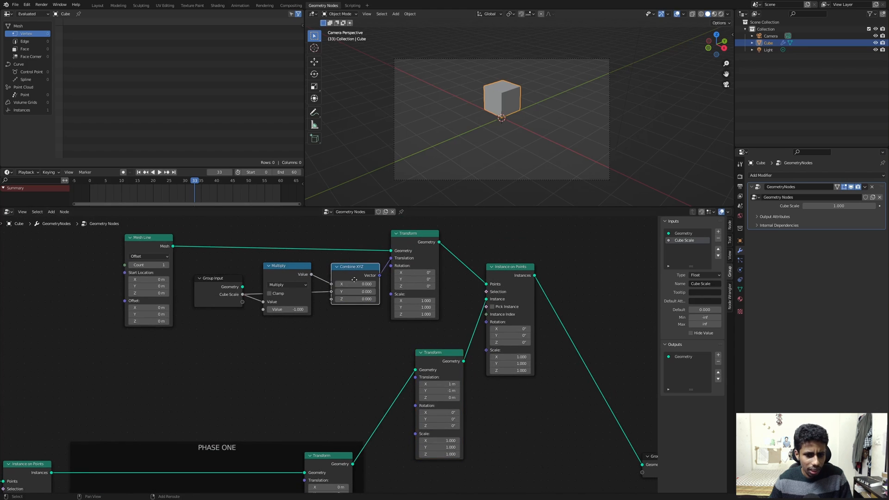
pyautogui.hotkey('shift', 'd')
pyautogui.click(351, 366)
# - Feed Cube Scale into the duplicate Combine XYZ's X, the Multiply result into Y, and its Vector into the lower Transform's Translation
pyautogui.scroll(3, 410, 312)
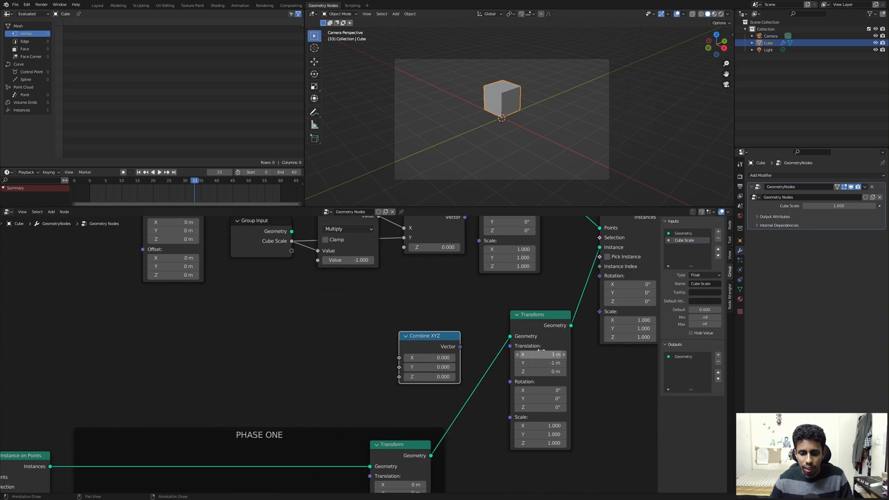
pyautogui.scroll(1, 304, 269)
pyautogui.moveTo(292, 262); pyautogui.dragTo(406, 387)
pyautogui.moveTo(384, 234); pyautogui.dragTo(406, 397)
pyautogui.moveTo(421, 348); pyautogui.dragTo(356, 312, button='middle')
pyautogui.moveTo(406, 339); pyautogui.dragTo(463, 343)
pyautogui.press('Home')
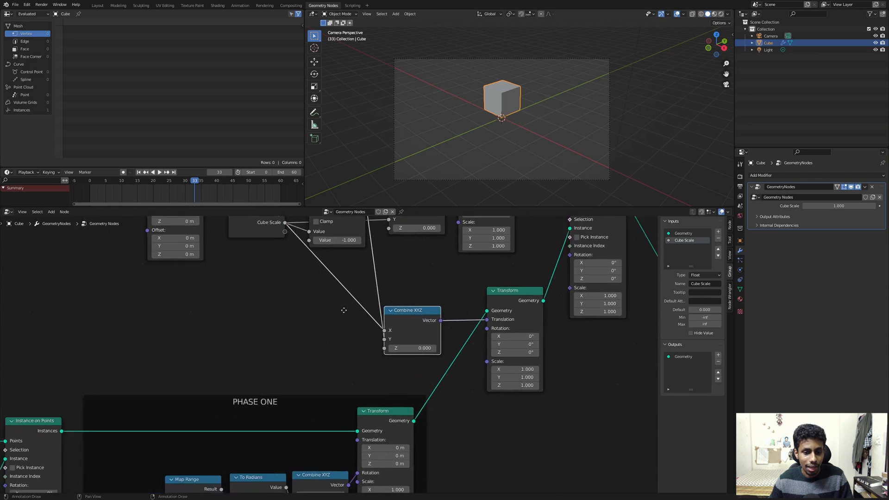
# - Save the project to the Desktop as tut_flipcubes_v2.blend
pyautogui.hotkey('ctrl', 's')
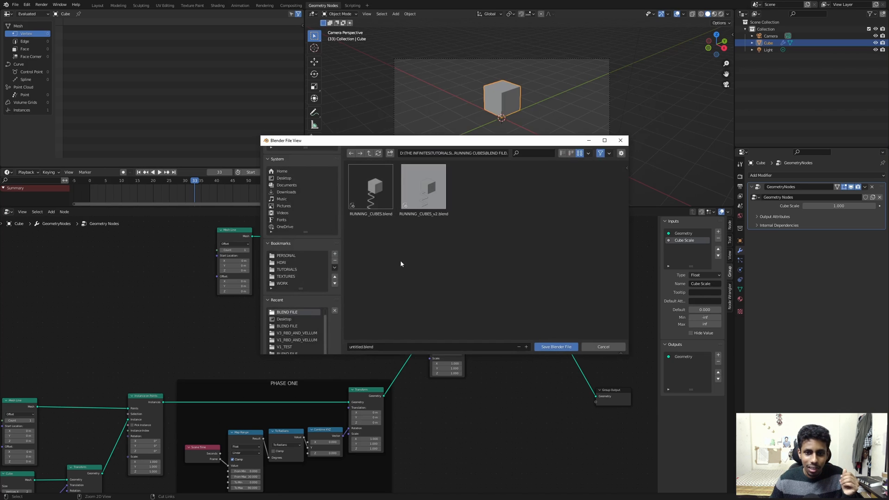
pyautogui.click(369, 154)
pyautogui.click(369, 154)
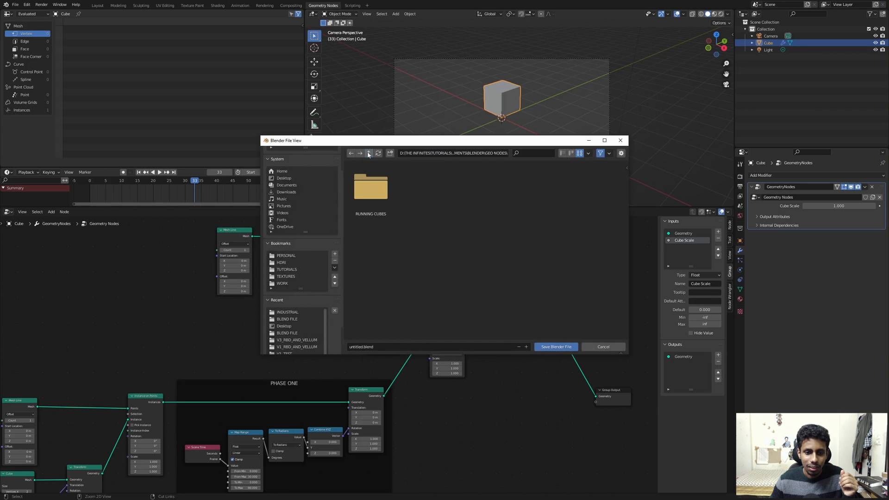
pyautogui.click(368, 153)
pyautogui.click(369, 153)
pyautogui.click(368, 152)
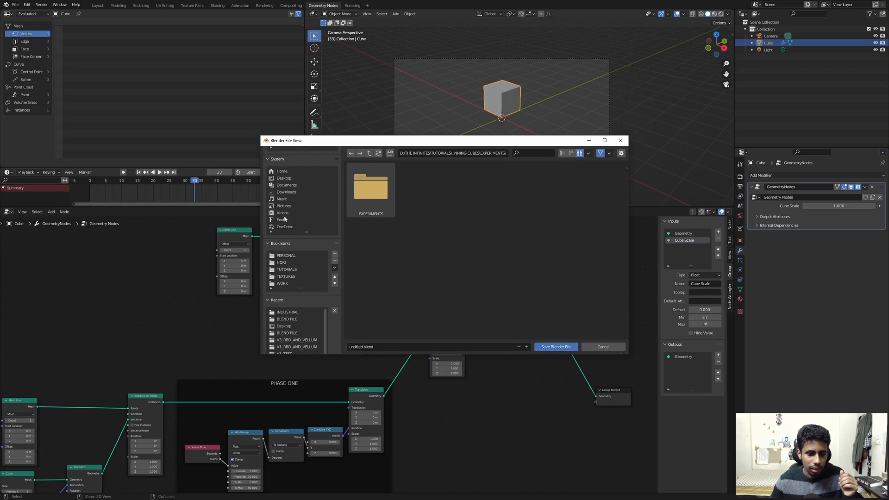
pyautogui.click(285, 178)
pyautogui.click(433, 194)
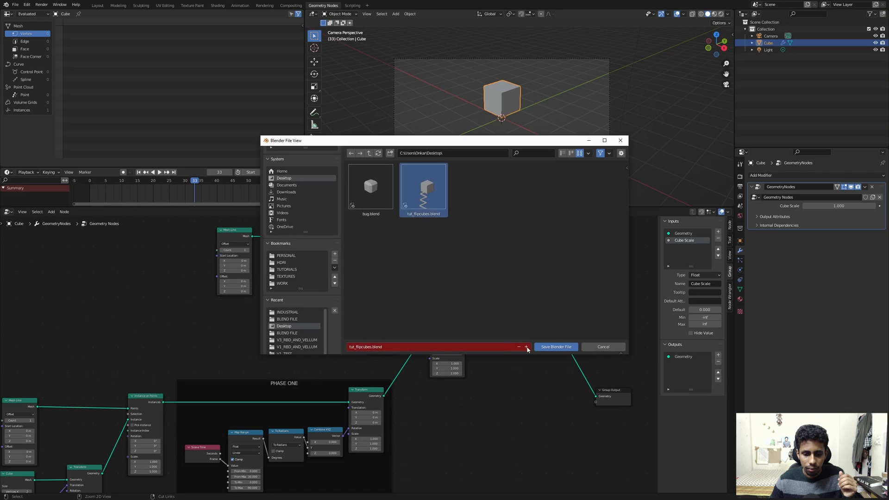
pyautogui.click(373, 348)
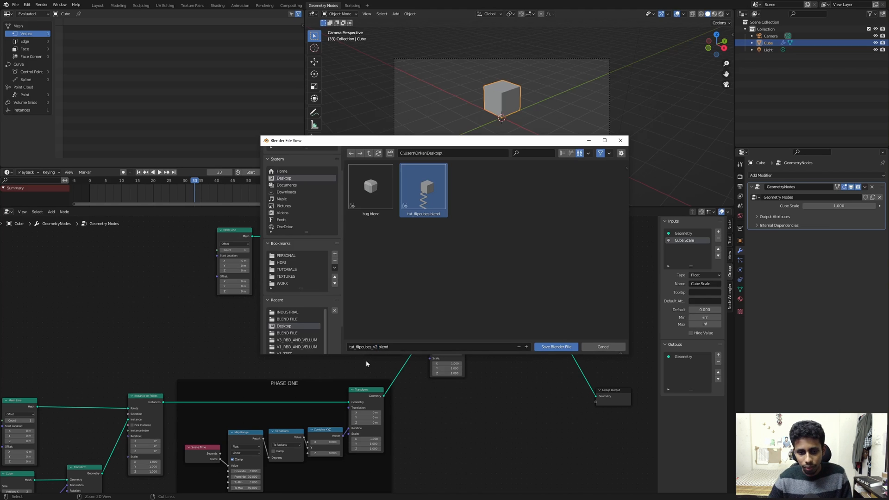
pyautogui.click(559, 246)
pyautogui.click(569, 347)
pyautogui.scroll(2, 407, 324)
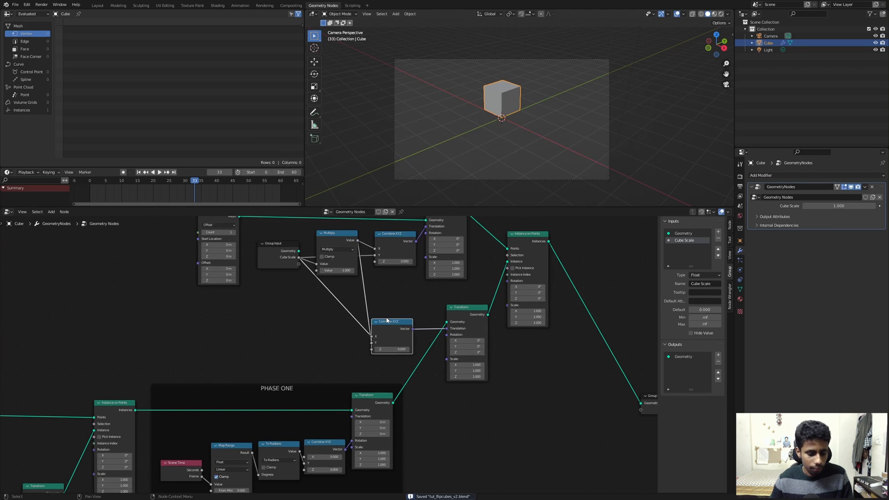
pyautogui.hotkey('ctrl', 's')
# - Try a Cube Scale of 2 in the Geometry Nodes modifier and check the rotation at another frame
pyautogui.moveTo(381, 296); pyautogui.dragTo(382, 300, button='middle')
pyautogui.click(841, 206)
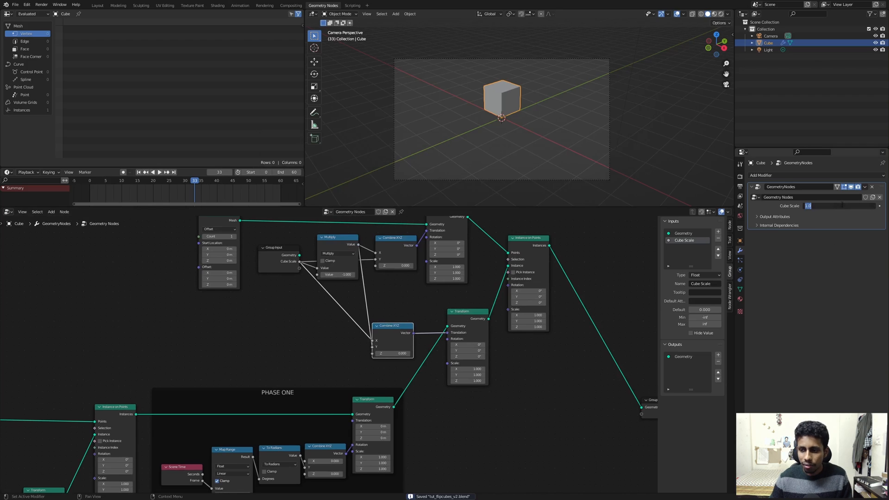
pyautogui.write('2')
pyautogui.press('Return')
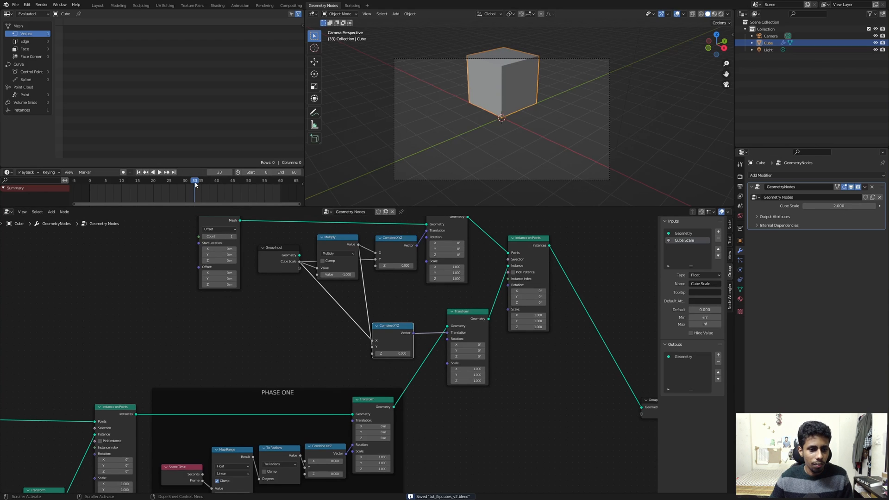
pyautogui.moveTo(535, 293)
pyautogui.mouseDown()
pyautogui.moveTo(519, 292)
pyautogui.moveTo(536, 293)
pyautogui.mouseUp()
pyautogui.hotkey('ctrl', 'z')
# - Set Cube Scale back to 1 in the modifier and briefly play the animation
pyautogui.click(815, 206)
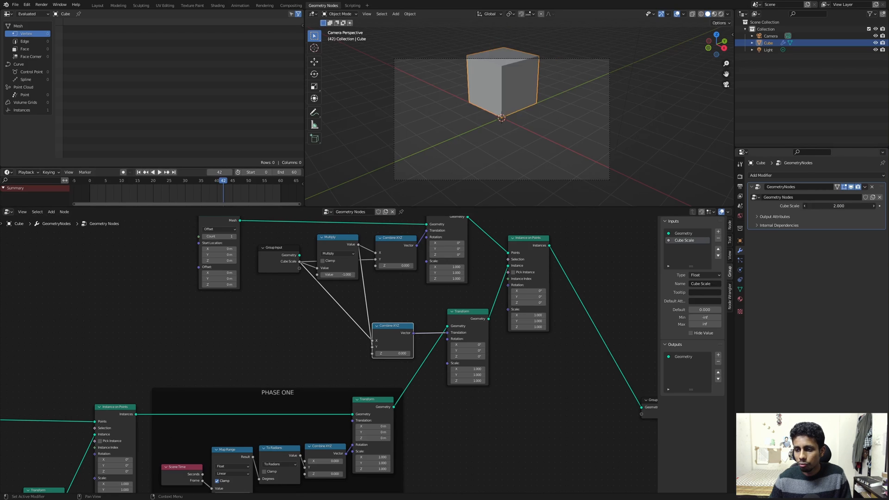
pyautogui.write('1')
pyautogui.press('Return')
pyautogui.press('space')
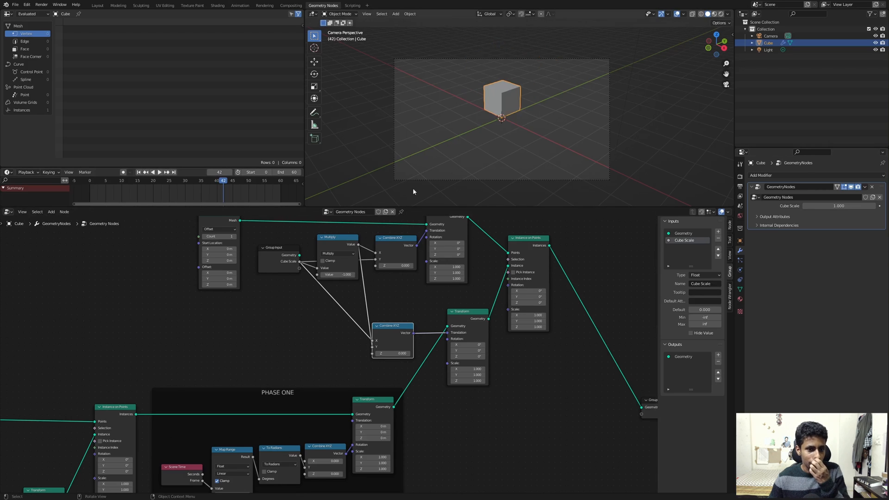
pyautogui.press('space')
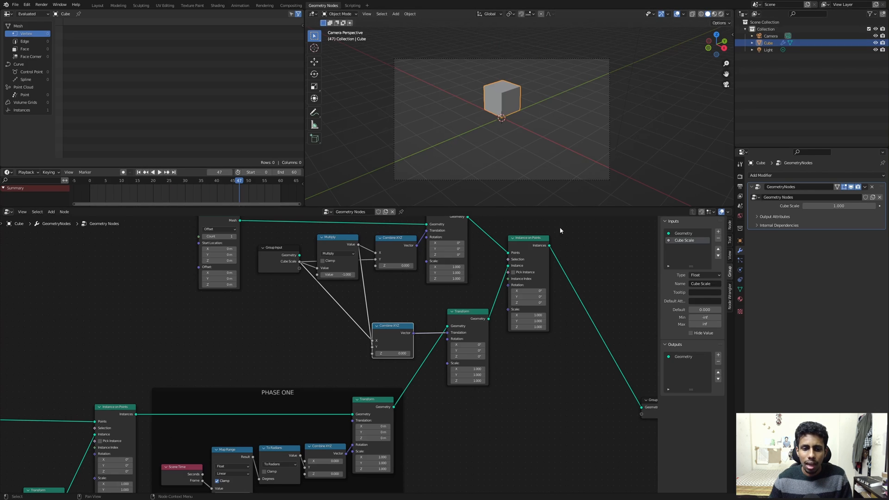
# - Pin the Geometry Nodes tree in the node editor and select the camera and the light to test the pin
pyautogui.click(410, 214)
pyautogui.click(401, 212)
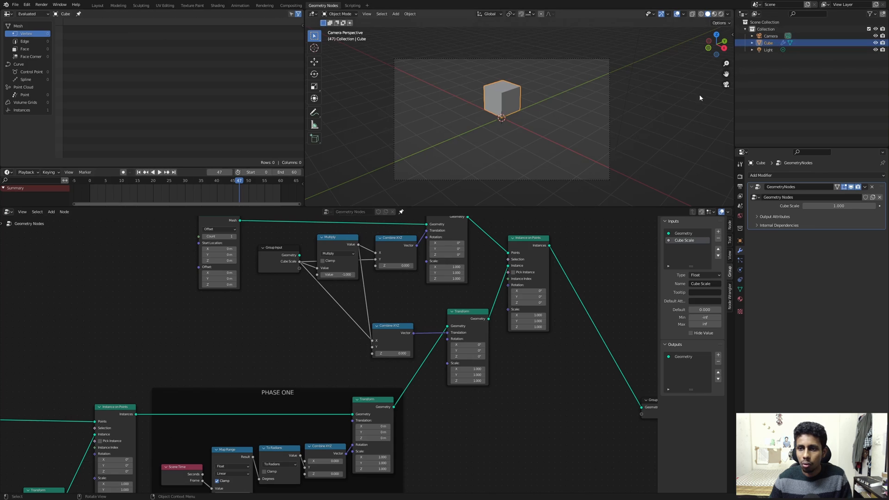
pyautogui.click(770, 36)
pyautogui.click(768, 49)
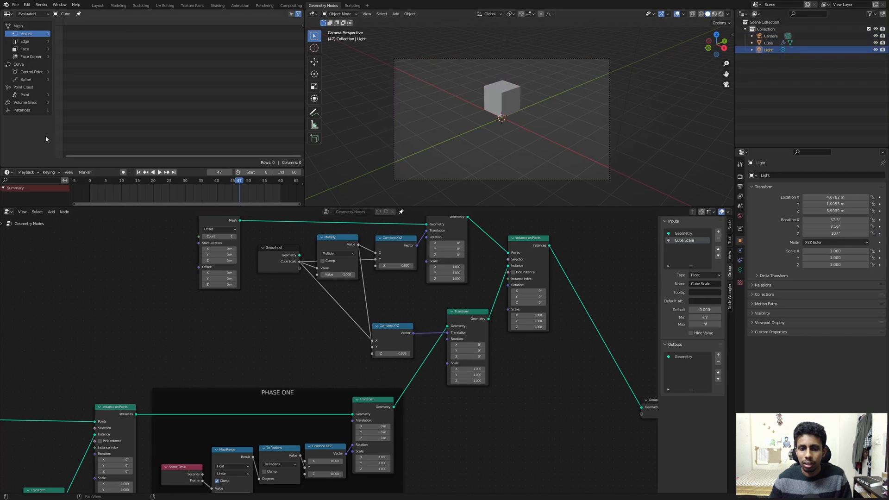
# - Set the render resolution to 1000 by 1000 px
pyautogui.click(740, 196)
pyautogui.click(740, 185)
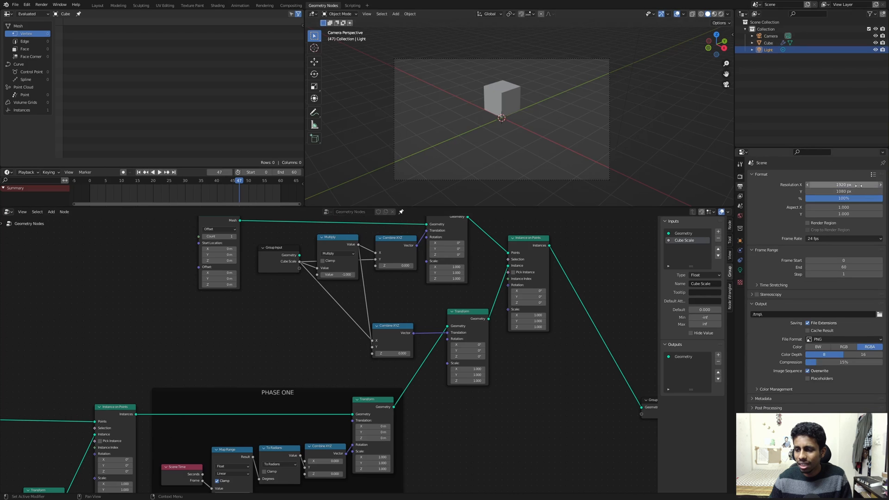
pyautogui.doubleClick(858, 185)
pyautogui.press('Return')
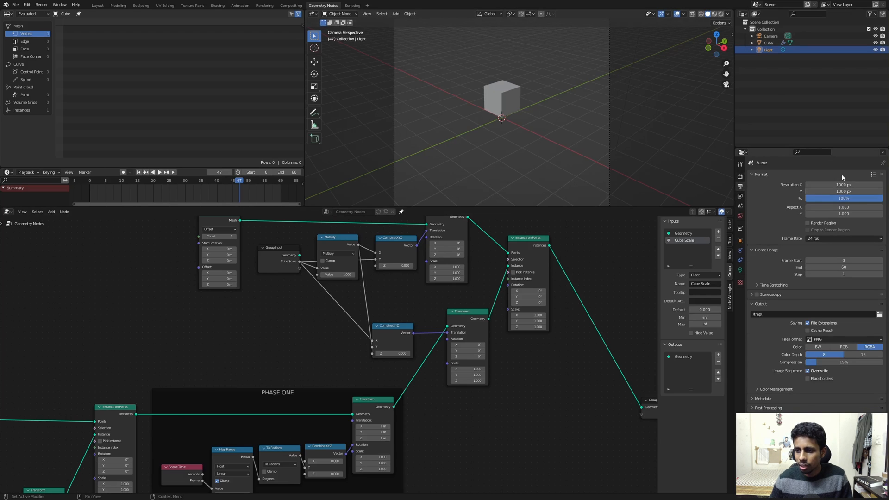
# - Change the camera's lens type to Orthographic
pyautogui.click(770, 35)
pyautogui.click(739, 282)
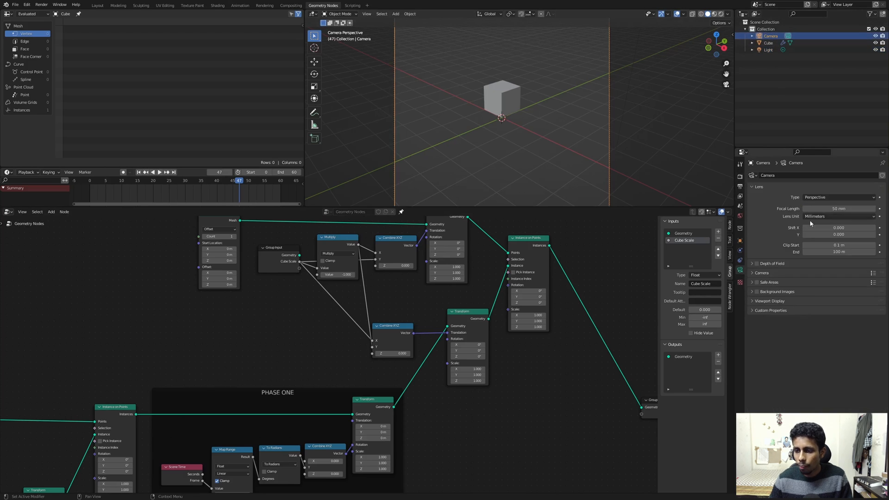
pyautogui.click(818, 196)
pyautogui.click(826, 215)
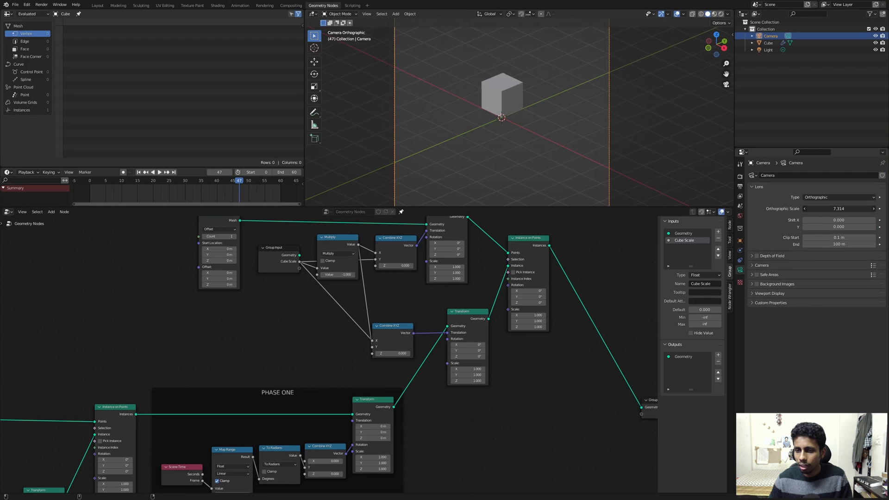
# - Set the camera's orthographic scale to 4.874 and its viewport passepartout to 1.000
pyautogui.moveTo(838, 209); pyautogui.dragTo(720, 208)
pyautogui.scroll(-2, 582, 131)
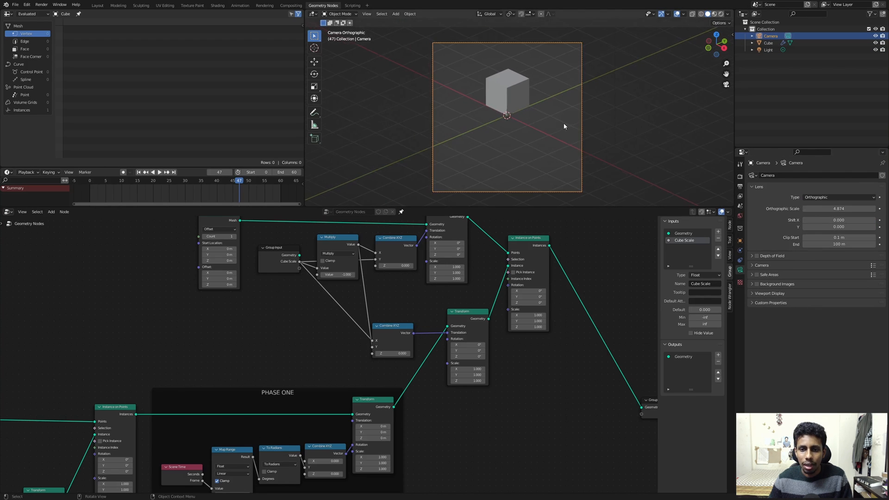
pyautogui.scroll(1, 563, 123)
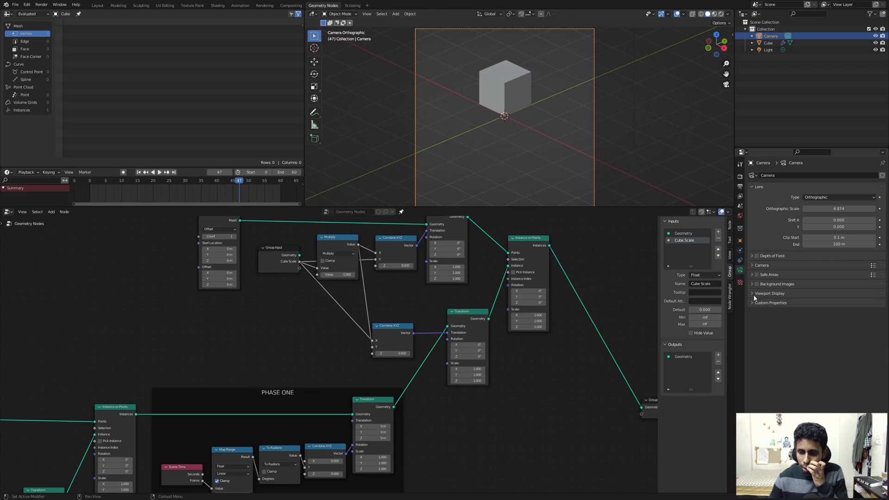
pyautogui.click(768, 293)
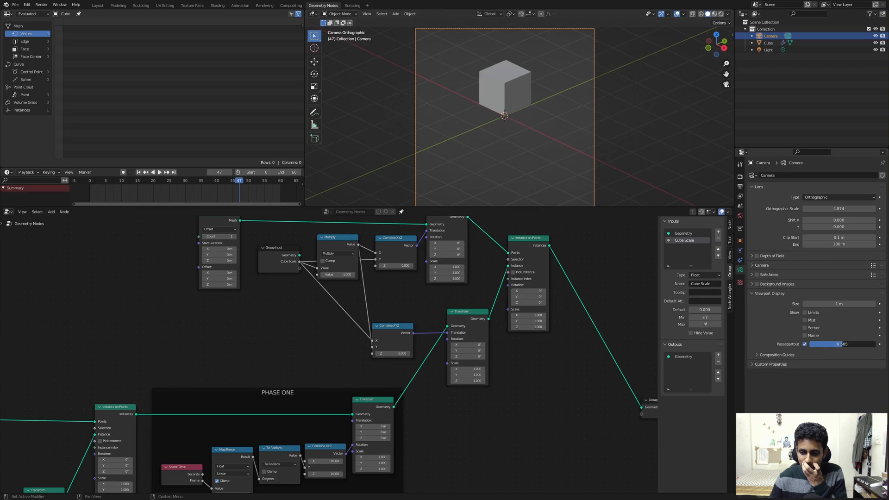
pyautogui.moveTo(833, 344); pyautogui.dragTo(875, 344)
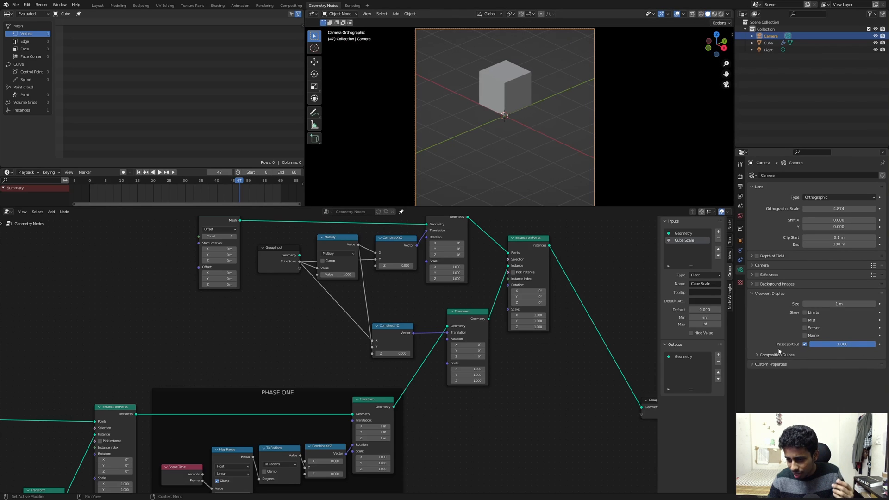
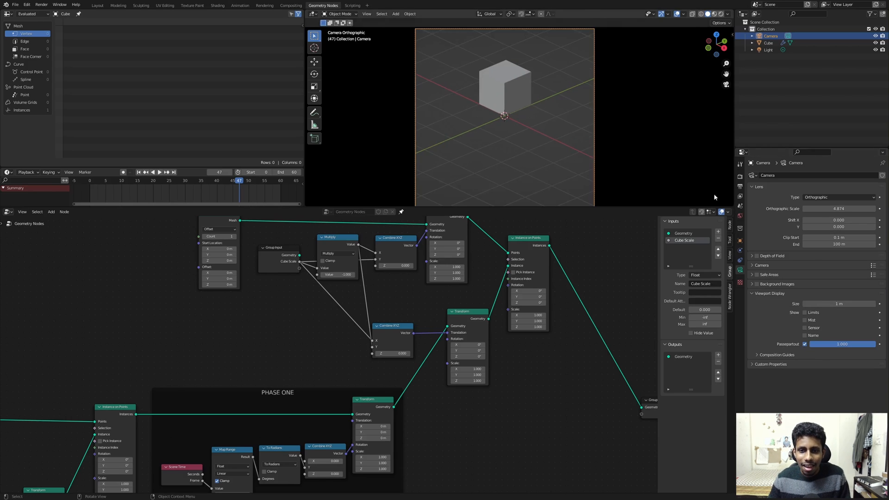
# - Set the camera's vertical lens shift to 0.068
pyautogui.moveTo(839, 227); pyautogui.dragTo(847, 227)
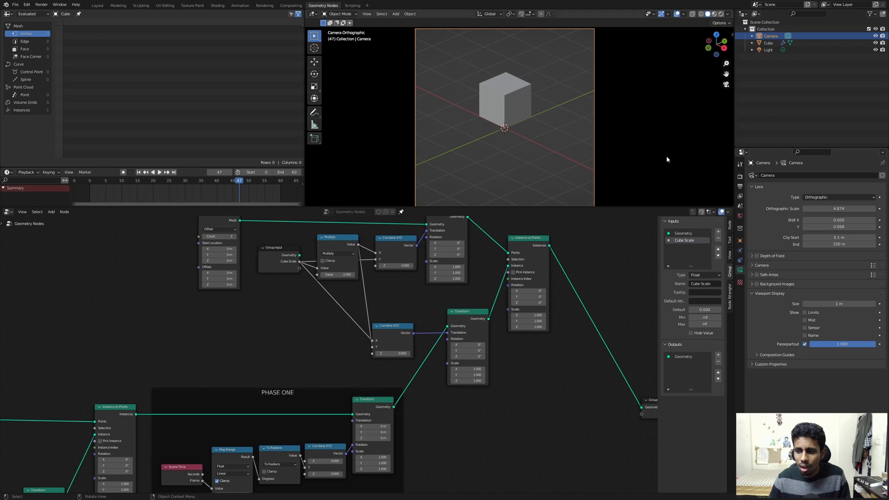
pyautogui.scroll(-1, 667, 159)
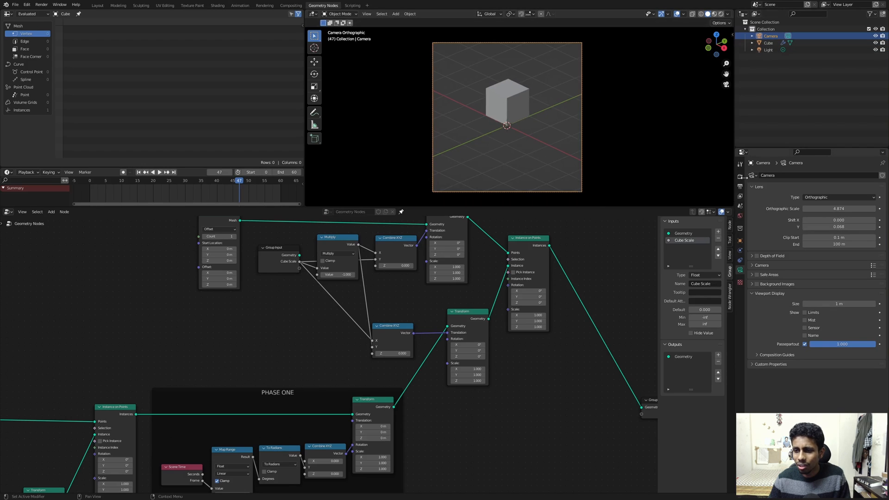
# - Change the render engine to Cycles and its device to GPU Compute
pyautogui.click(740, 176)
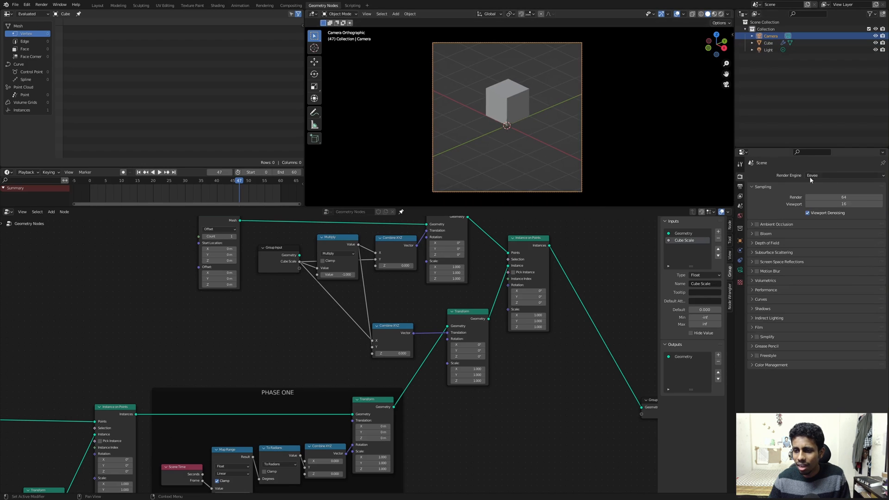
pyautogui.click(844, 192)
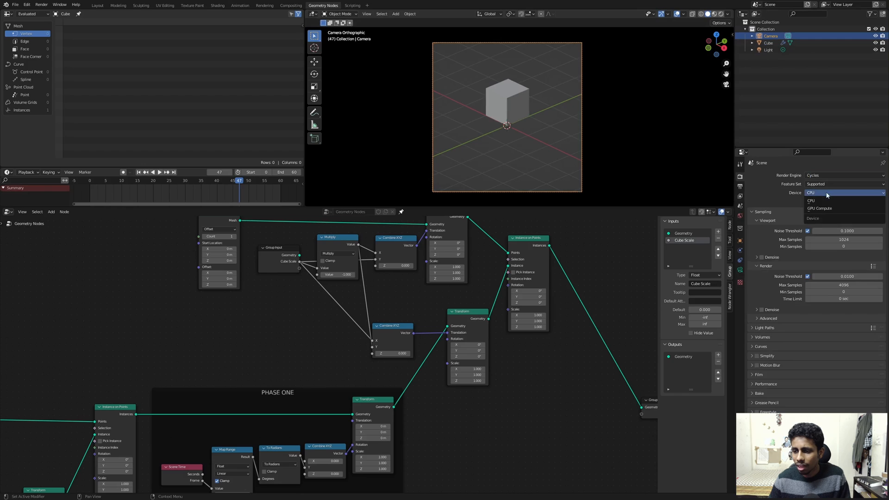
pyautogui.click(833, 208)
# - Configure Cycles sampling with 128 viewport max samples and viewport denoising on, and 2048 render max samples
pyautogui.click(832, 231)
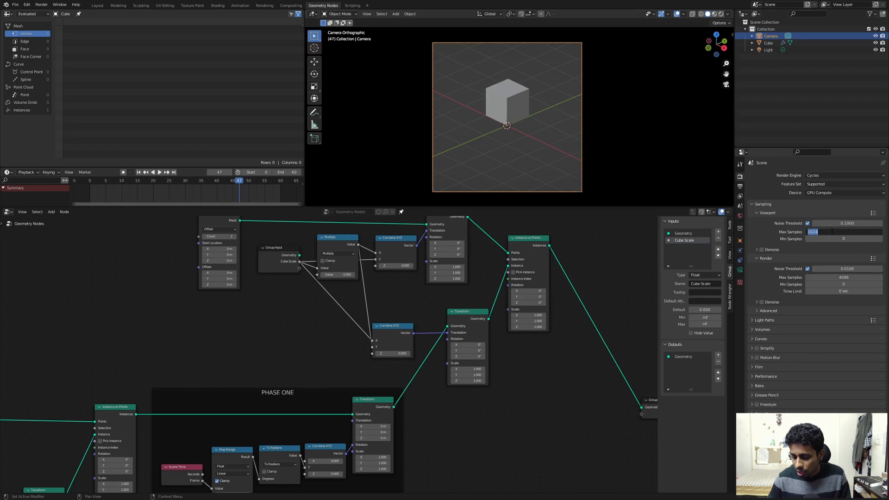
pyautogui.write('128')
pyautogui.press('Return')
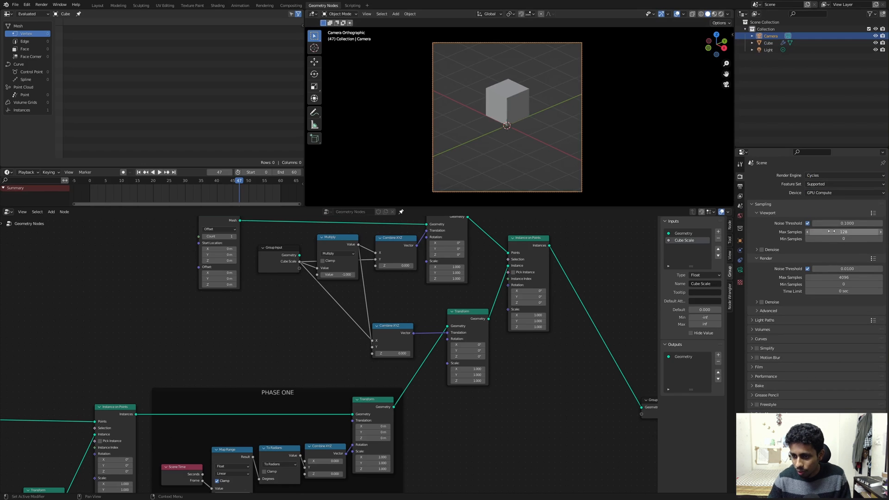
pyautogui.click(758, 250)
pyautogui.click(762, 249)
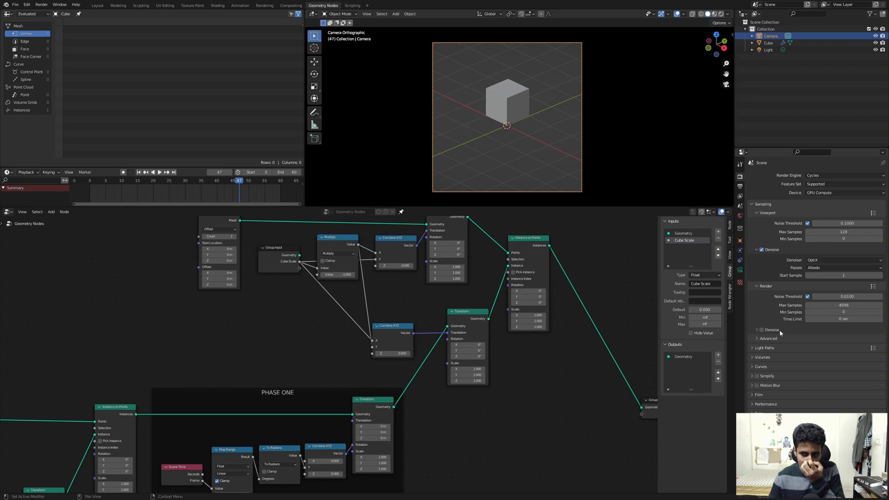
pyautogui.click(851, 306)
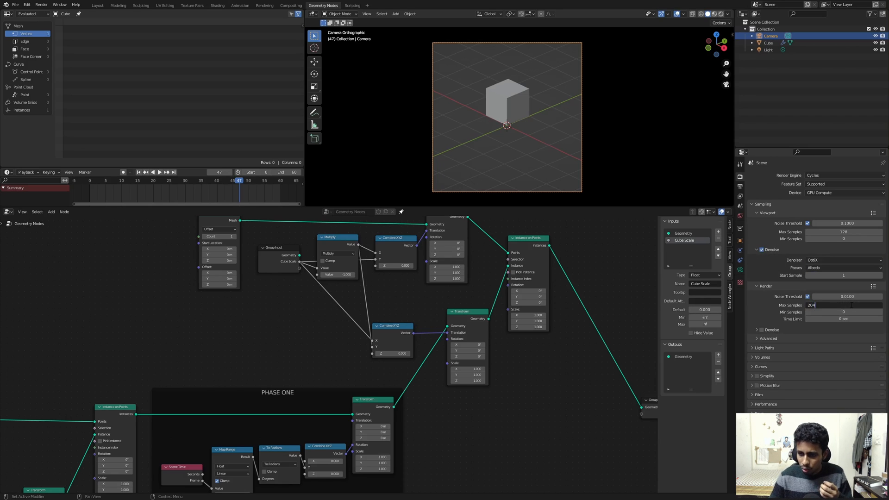
pyautogui.press('Return')
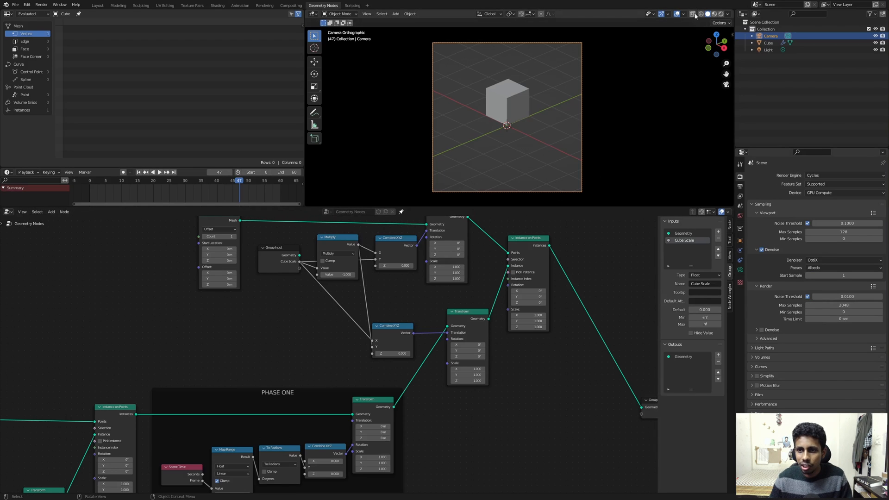
# - Hide the viewport overlays and show them again
pyautogui.click(677, 14)
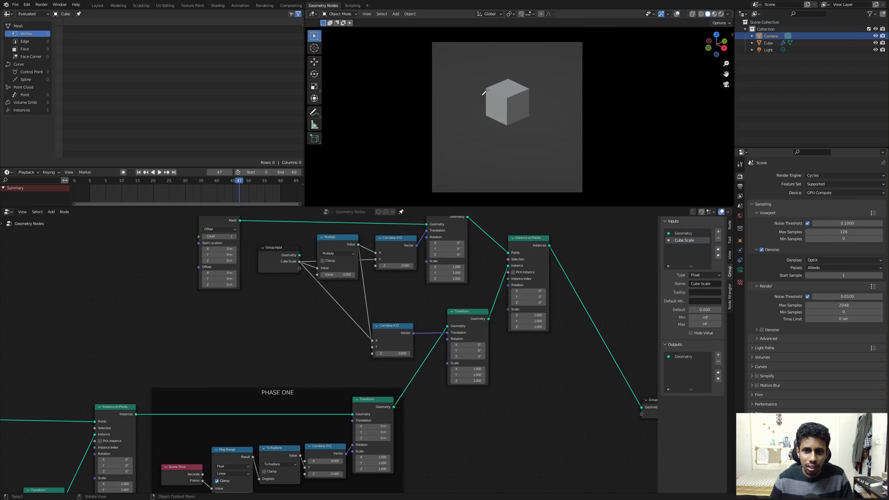
pyautogui.click(677, 14)
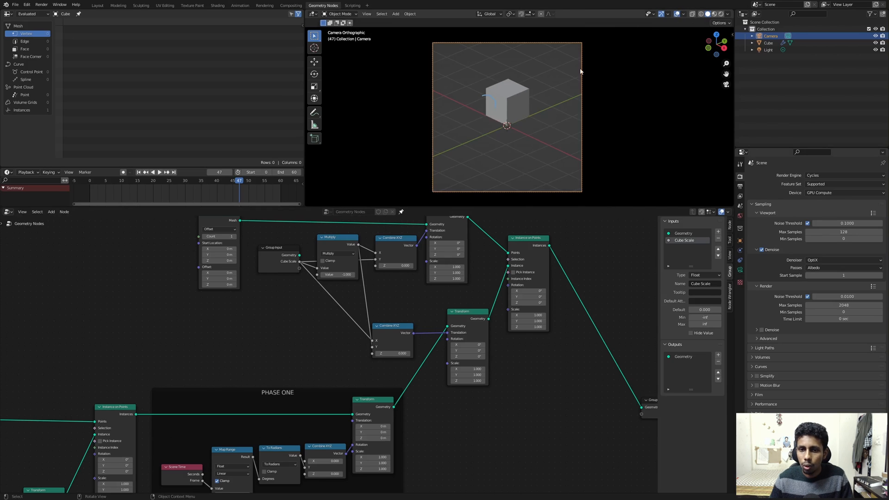
pyautogui.scroll(-1, 490, 102)
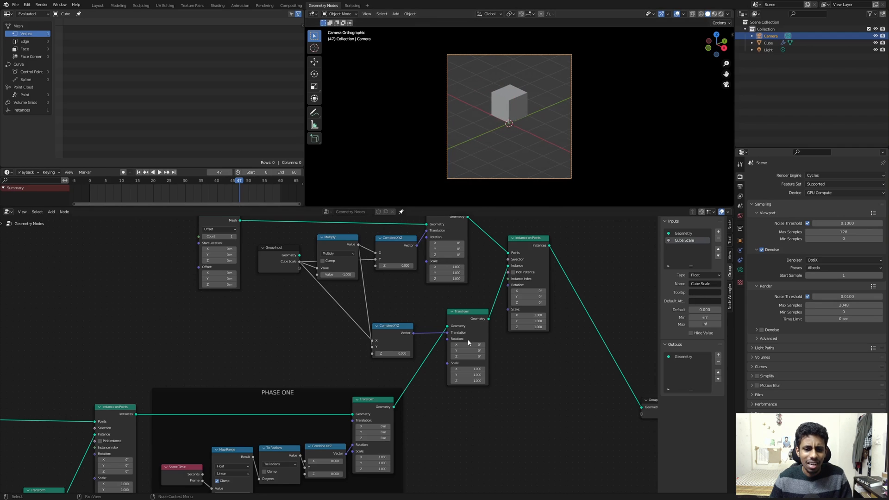
# - Move the final Instance on Points node and the Group Output away from the Transform nodes to free up space
pyautogui.scroll(-2, 510, 287)
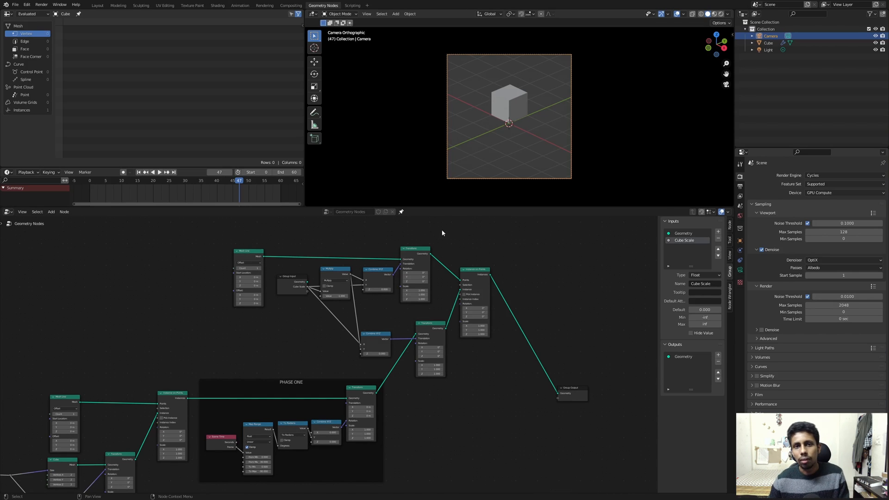
pyautogui.moveTo(520, 288); pyautogui.dragTo(518, 286, button='middle')
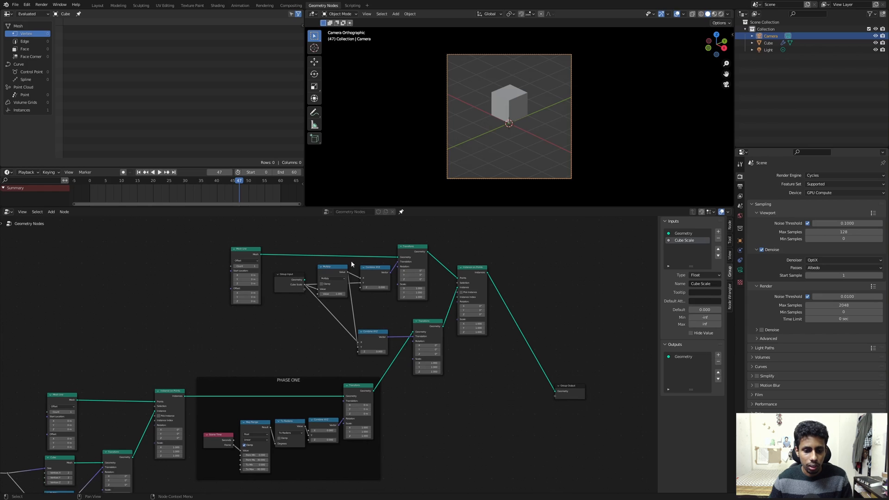
pyautogui.scroll(1, 323, 272)
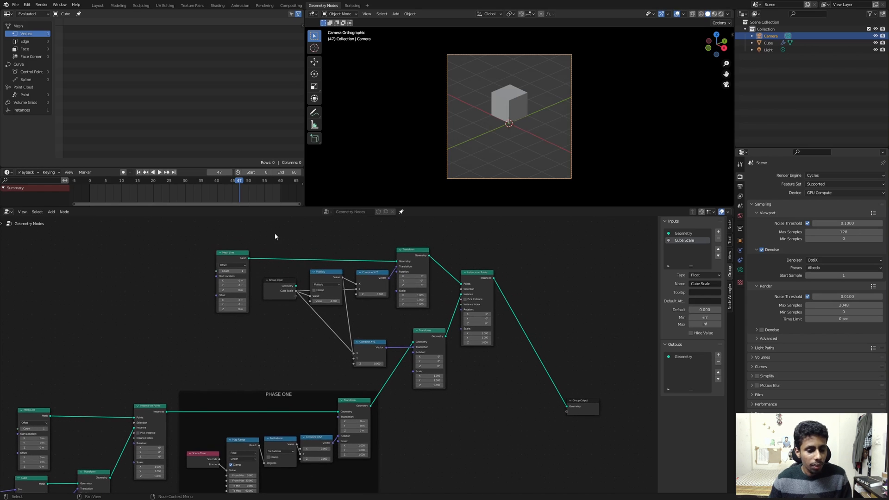
pyautogui.moveTo(227, 256); pyautogui.dragTo(228, 256)
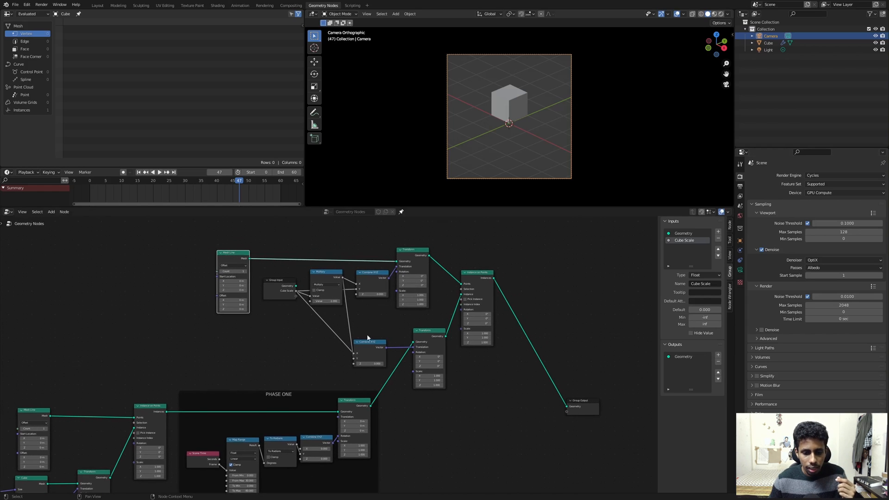
pyautogui.moveTo(482, 337); pyautogui.dragTo(419, 343, button='middle')
pyautogui.scroll(1, 419, 343)
pyautogui.moveTo(408, 294); pyautogui.dragTo(402, 279)
pyautogui.moveTo(601, 327); pyautogui.dragTo(498, 294, button='middle')
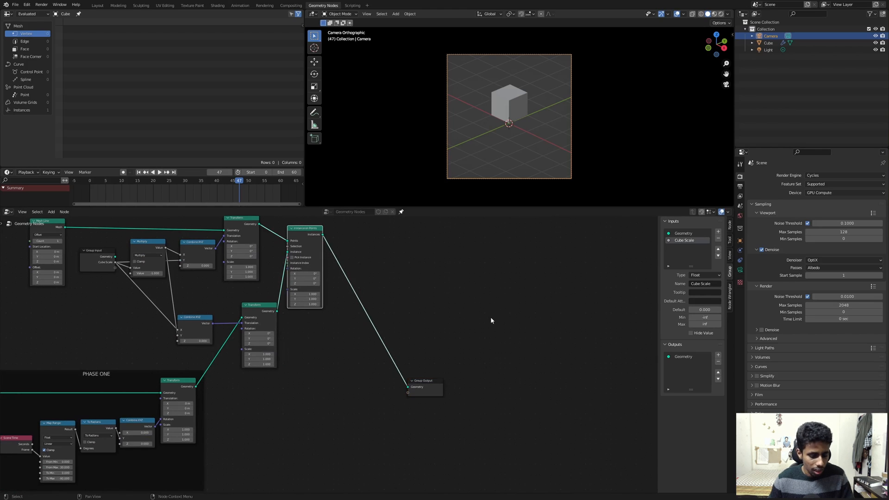
pyautogui.keyDown('shift'); pyautogui.moveTo(482, 334); pyautogui.dragTo(400, 386); pyautogui.keyUp('shift')
pyautogui.press('g')
pyautogui.press('x')
pyautogui.click(509, 375)
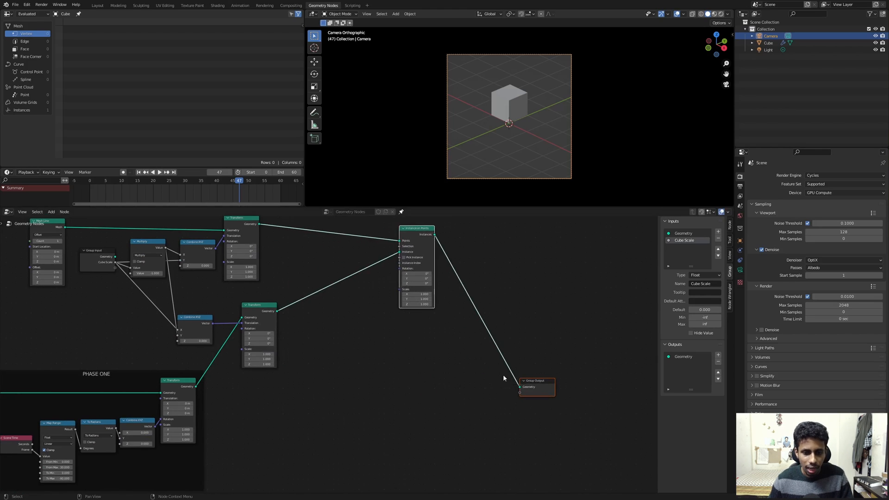
pyautogui.click(504, 378)
# - Try a Transform node between the final Instance on Points node and the Group Output, and remove it
pyautogui.moveTo(466, 228); pyautogui.dragTo(405, 260, button='middle')
pyautogui.hotkey('shift', 'a')
pyautogui.click(405, 260)
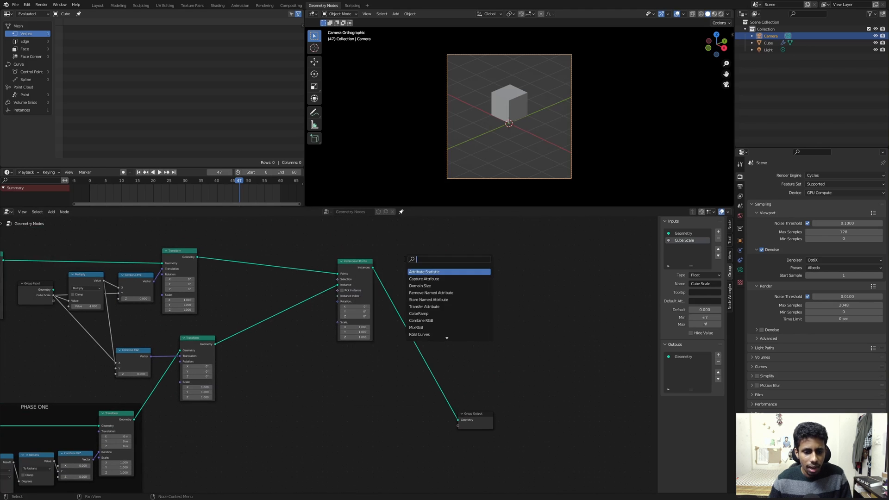
pyautogui.write('transform')
pyautogui.press('Return')
pyautogui.click(415, 320)
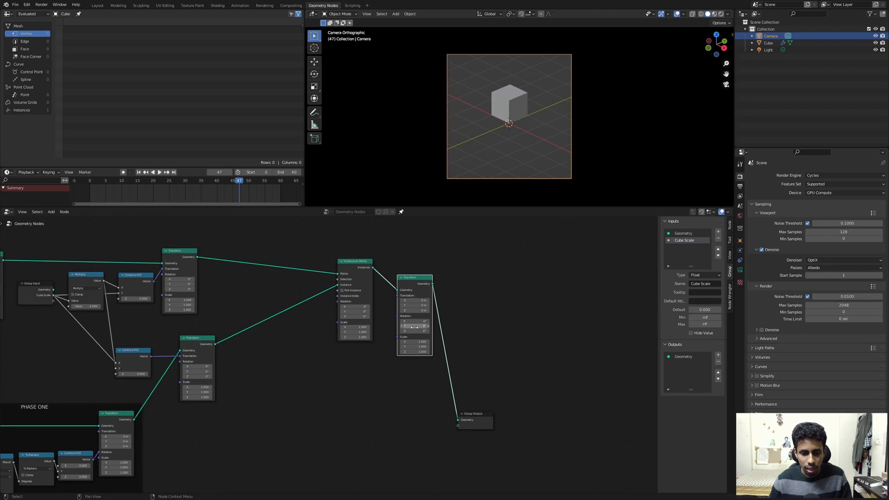
pyautogui.moveTo(415, 321); pyautogui.dragTo(415, 321)
pyautogui.click(415, 321)
pyautogui.press('Return')
pyautogui.scroll(2, 417, 324)
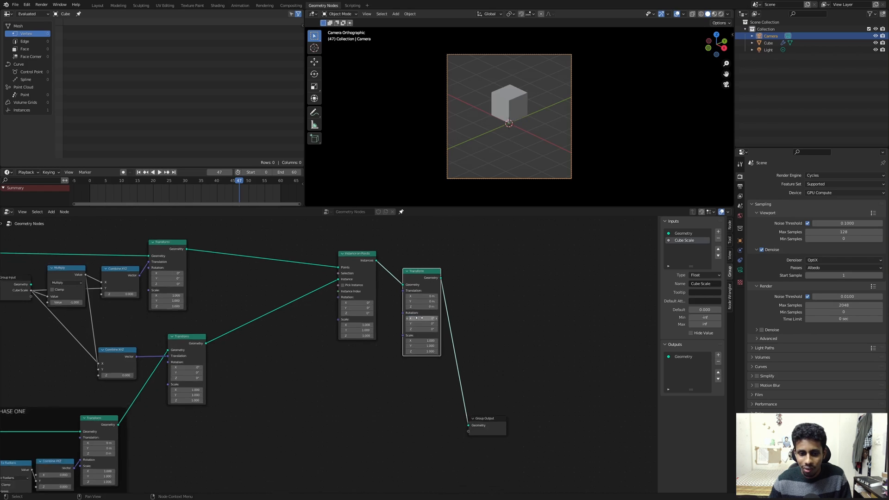
pyautogui.hotkey('ctrl', 'x')
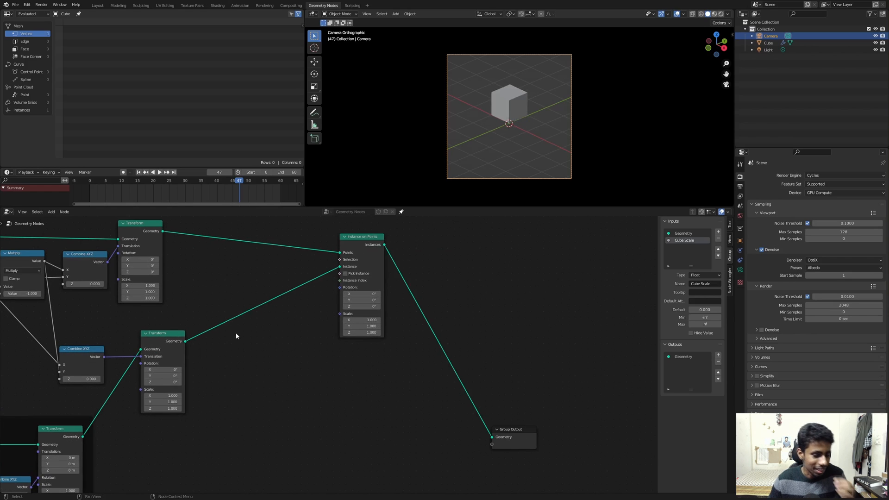
# - Test the X rotation of the final Instance on Points node and reset it to 0°
pyautogui.moveTo(256, 316); pyautogui.dragTo(358, 381, button='middle')
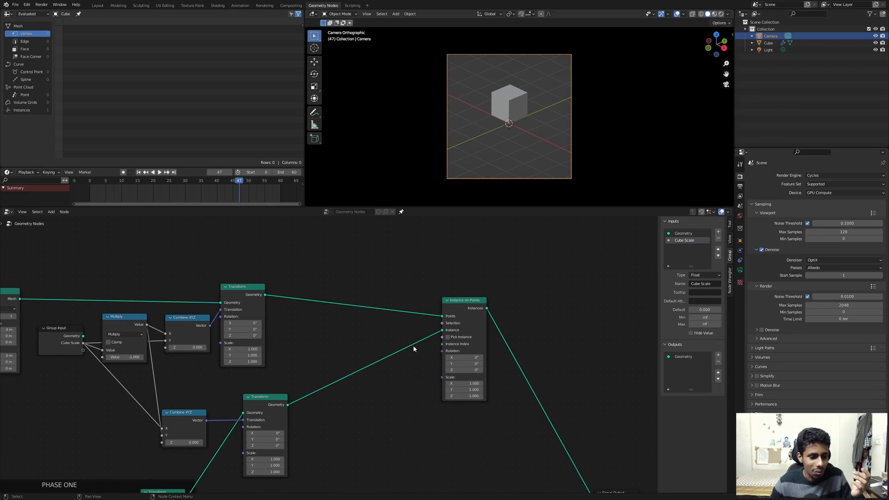
pyautogui.moveTo(413, 346); pyautogui.dragTo(342, 291, button='middle')
pyautogui.click(395, 258)
pyautogui.scroll(2, 346, 287)
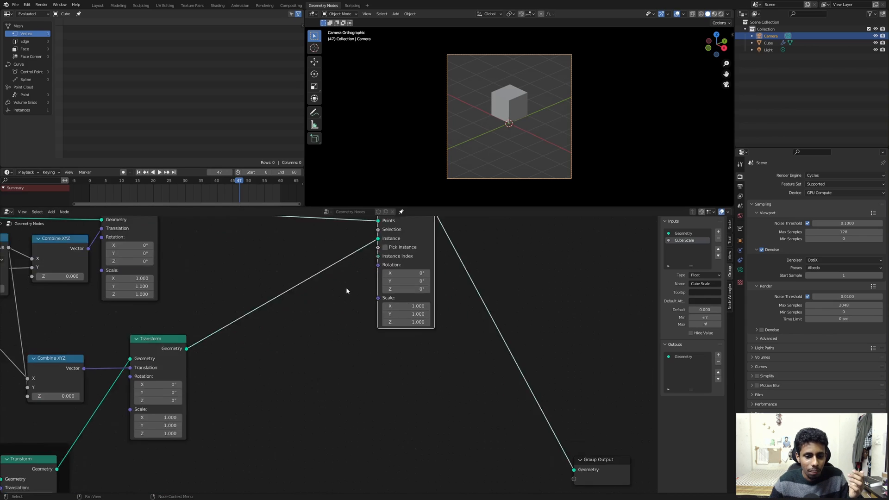
pyautogui.moveTo(376, 322)
pyautogui.mouseDown()
pyautogui.moveTo(398, 321)
pyautogui.moveTo(366, 321)
pyautogui.mouseUp()
pyautogui.click(376, 322)
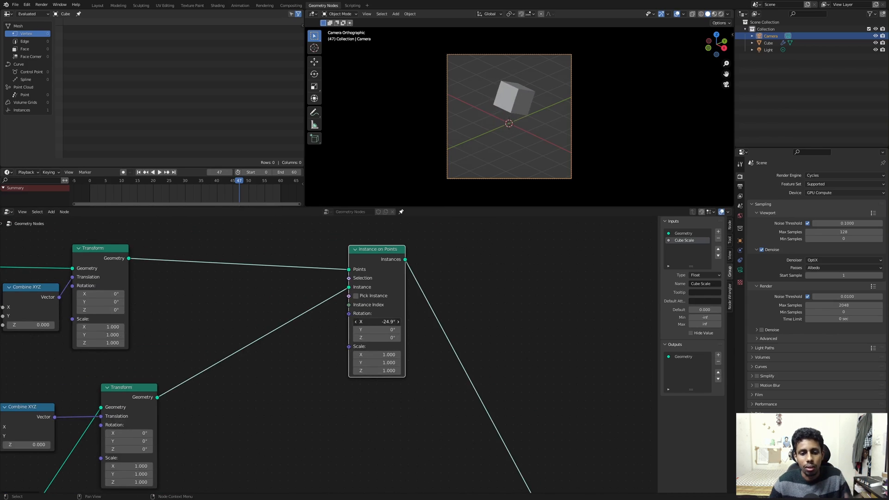
pyautogui.write('0')
pyautogui.press('Return')
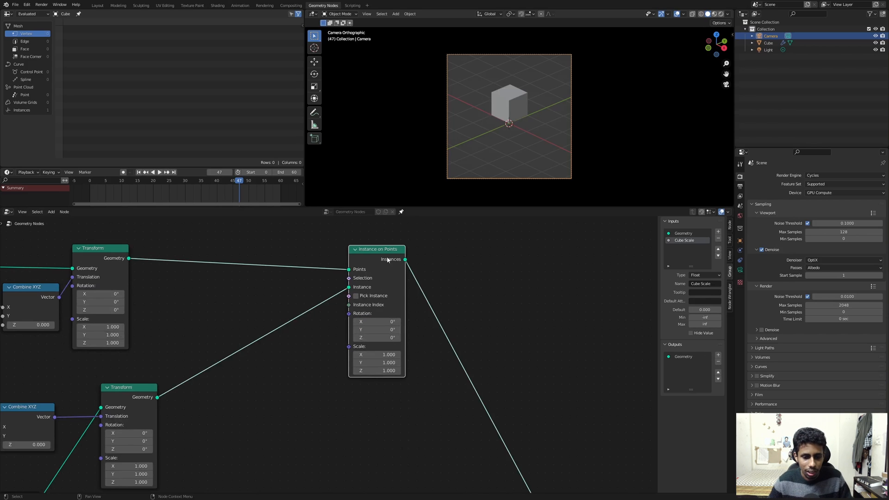
# - Add a Combine XYZ node feeding the Rotation input of the final Instance on Points node
pyautogui.moveTo(388, 260); pyautogui.dragTo(452, 244, button='middle')
pyautogui.moveTo(455, 249); pyautogui.dragTo(483, 372)
pyautogui.write('comb')
pyautogui.press('Return')
pyautogui.click(498, 370)
# - Duplicate PHASE ONE's Scene Time, Map Range and To Radians nodes, detach the copies from the frame, and place them beside the new Combine XYZ
pyautogui.moveTo(414, 348); pyautogui.dragTo(421, 341, button='middle')
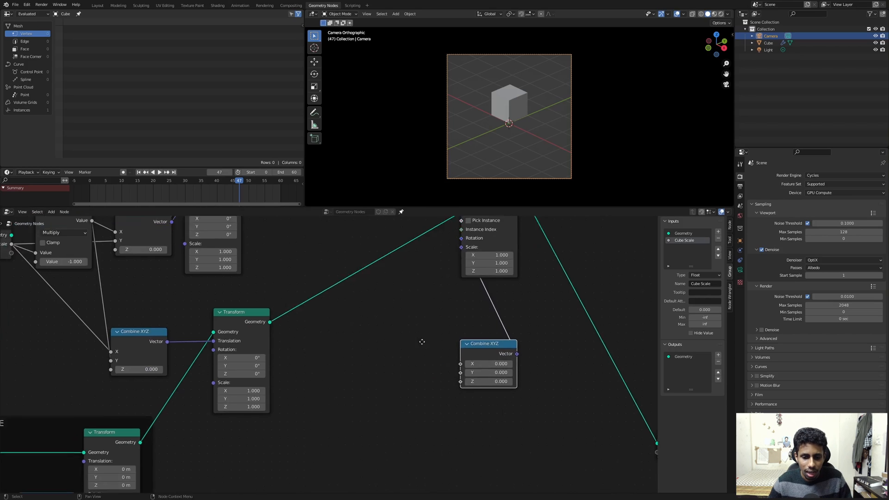
pyautogui.scroll(-5, 428, 389)
pyautogui.moveTo(429, 389); pyautogui.dragTo(582, 277, button='middle')
pyautogui.moveTo(190, 338); pyautogui.dragTo(276, 390)
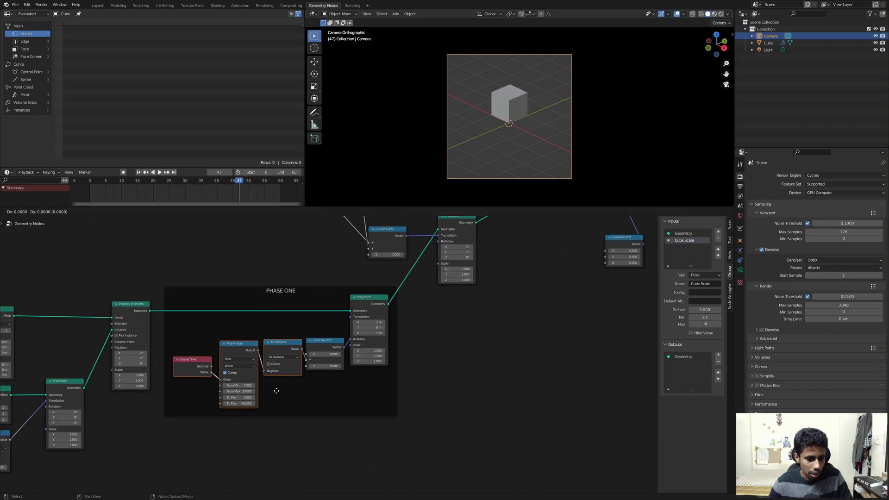
pyautogui.hotkey('shift', 'd')
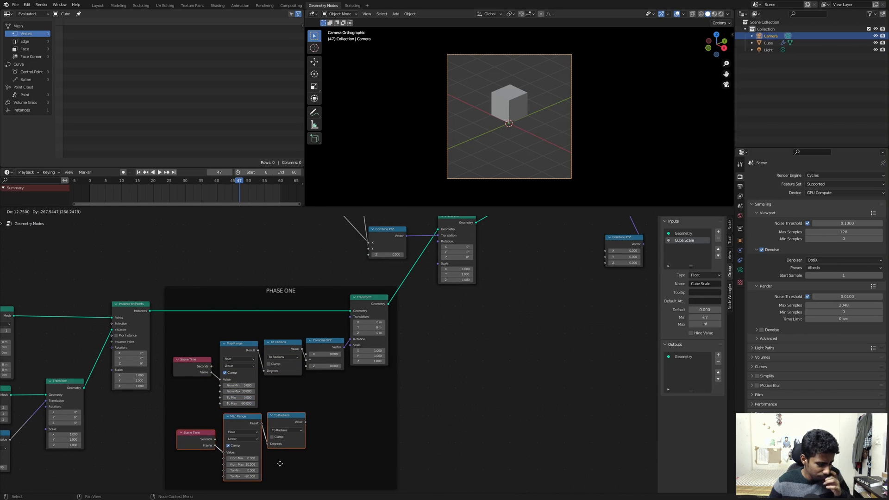
pyautogui.click(280, 464)
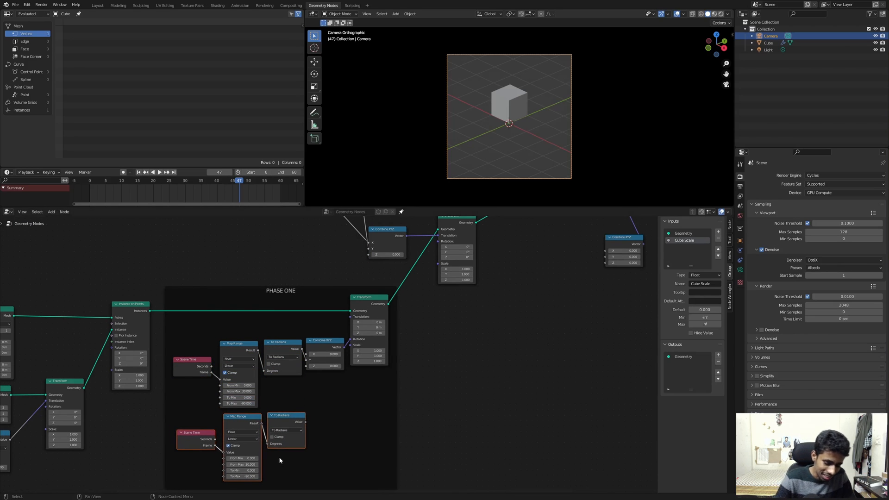
pyautogui.hotkey('alt', 'p')
pyautogui.press('g')
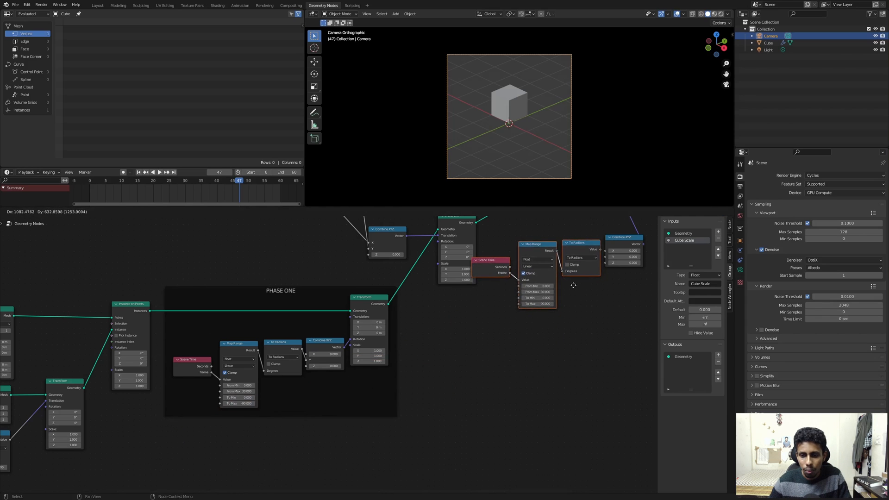
pyautogui.click(574, 279)
# - Connect the copied To Radians value to the new Combine XYZ's X input and arrange the nodes closer together
pyautogui.moveTo(577, 226); pyautogui.dragTo(469, 265, button='middle')
pyautogui.scroll(3, 575, 258)
pyautogui.click(536, 265)
pyautogui.scroll(2, 469, 265)
pyautogui.moveTo(512, 292); pyautogui.dragTo(485, 310, button='middle')
pyautogui.moveTo(568, 319); pyautogui.dragTo(577, 303)
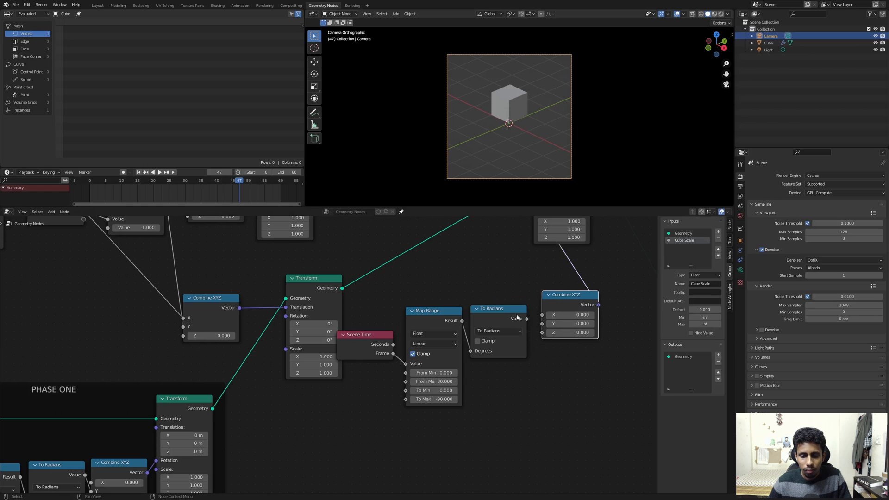
pyautogui.moveTo(527, 321); pyautogui.dragTo(545, 315)
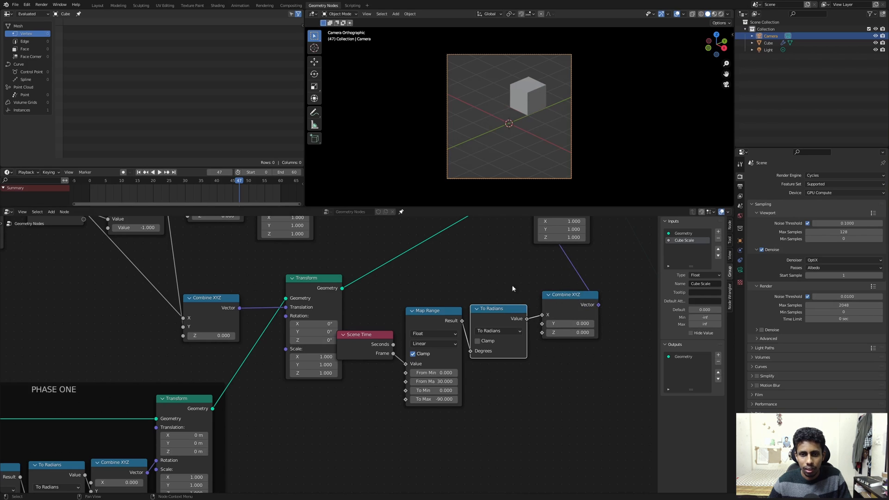
pyautogui.moveTo(437, 309); pyautogui.dragTo(506, 302)
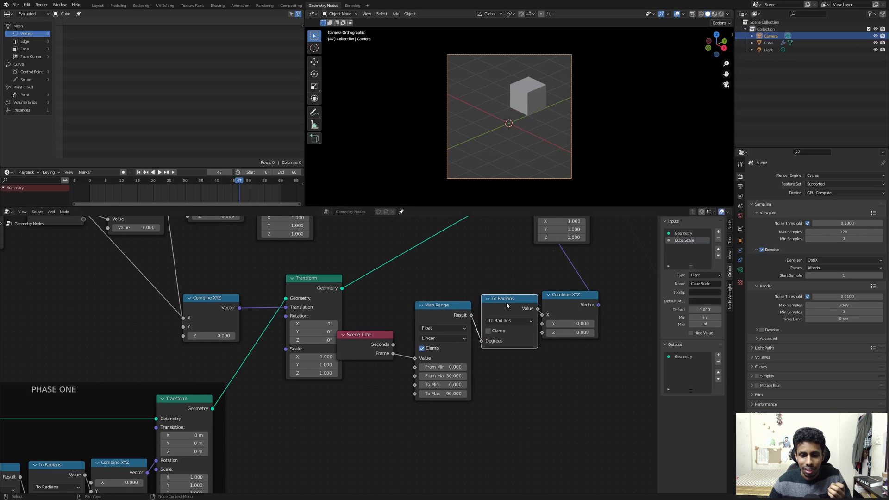
# - Move the copied Scene Time node closer to its Map Range node and scrub the timeline back to frame 27
pyautogui.moveTo(374, 331); pyautogui.dragTo(387, 323)
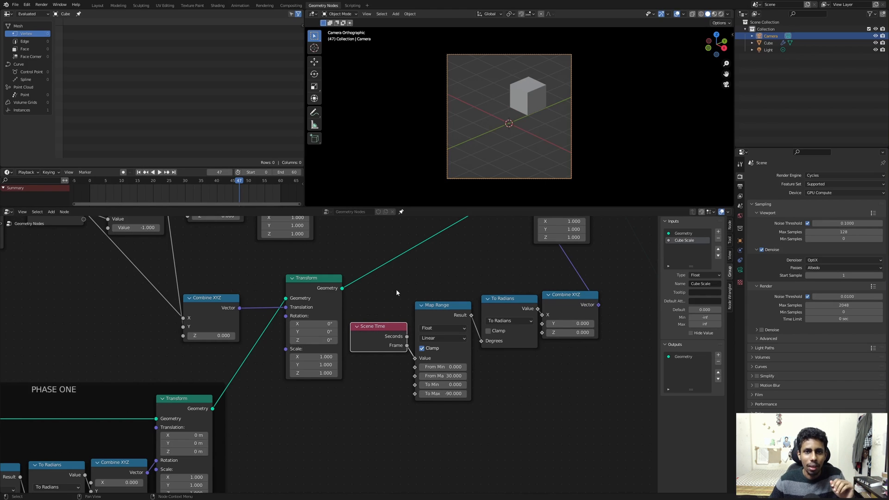
pyautogui.scroll(2, 331, 373)
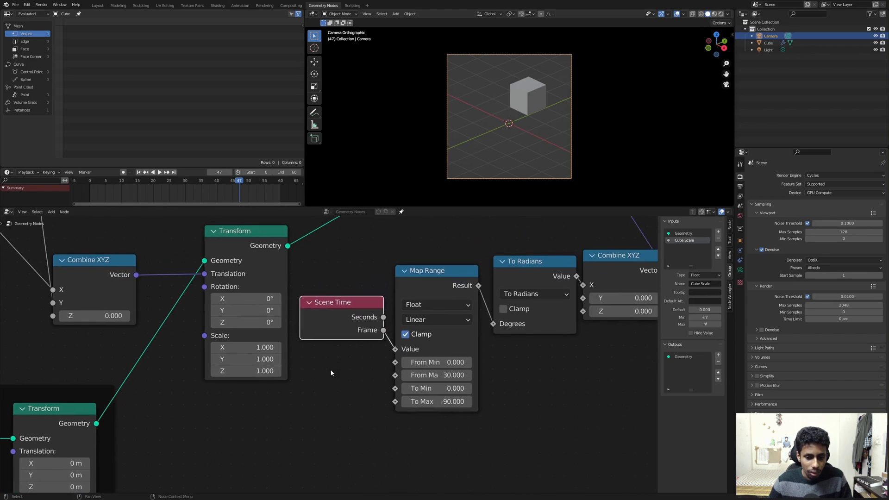
pyautogui.moveTo(433, 283); pyautogui.dragTo(459, 249, button='middle')
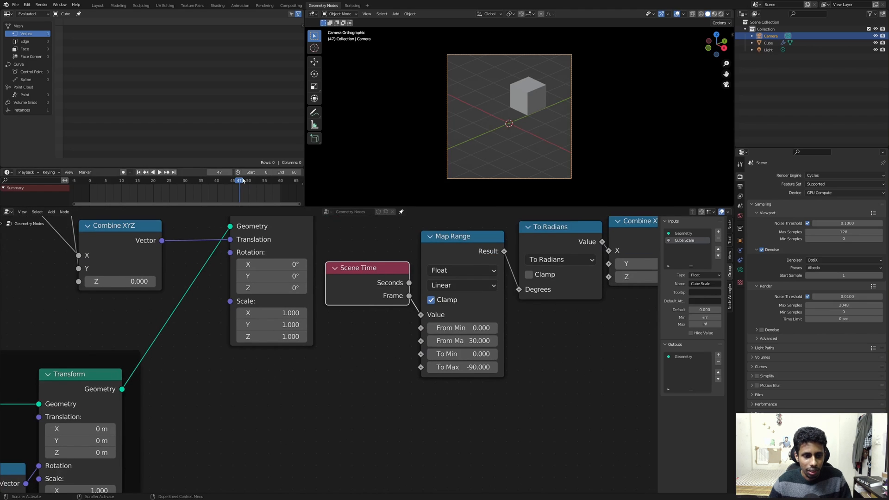
pyautogui.moveTo(242, 181); pyautogui.dragTo(175, 195)
pyautogui.scroll(-1, 370, 230)
pyautogui.moveTo(384, 227); pyautogui.dragTo(337, 307, button='middle')
pyautogui.scroll(-4, 337, 307)
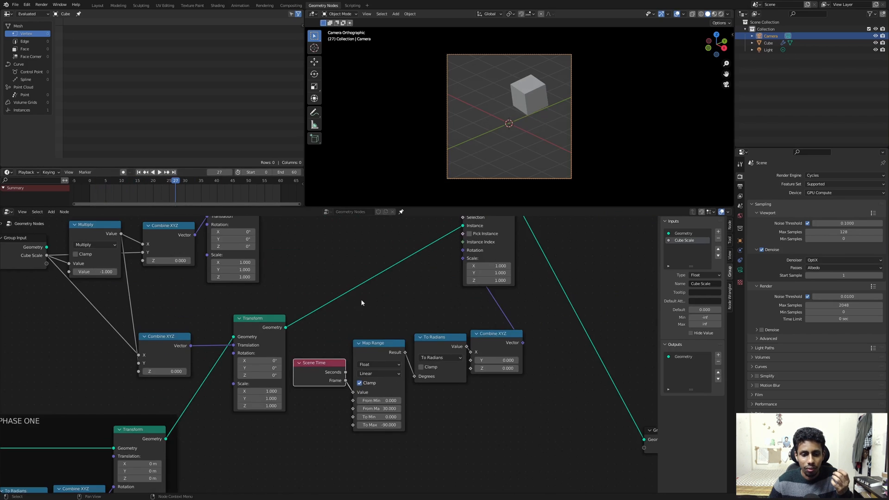
# - Reposition the final Instance on Points node and move the copied Scene Time, Map Range, To Radians and Combine XYZ chain beneath it
pyautogui.moveTo(431, 268); pyautogui.dragTo(495, 264)
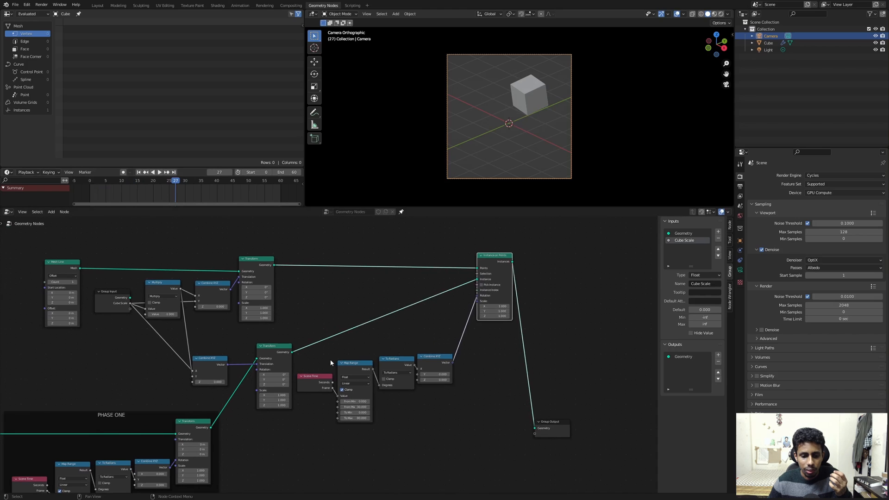
pyautogui.moveTo(330, 360); pyautogui.dragTo(434, 400)
pyautogui.press('g')
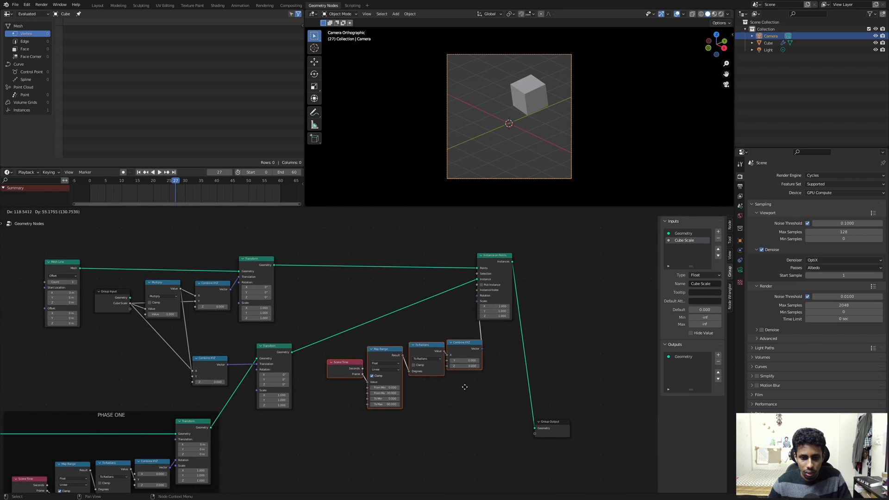
pyautogui.click(465, 389)
pyautogui.click(412, 333)
# - Set the copied Map Range node's From Min to 30 and From Max to 60
pyautogui.scroll(2, 324, 237)
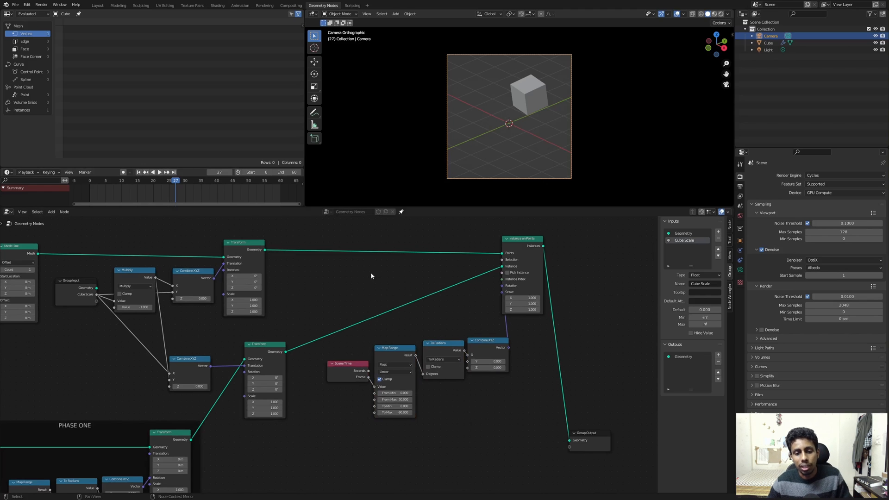
pyautogui.moveTo(369, 323); pyautogui.dragTo(331, 381, button='middle')
pyautogui.scroll(4, 498, 287)
pyautogui.scroll(2, 437, 316)
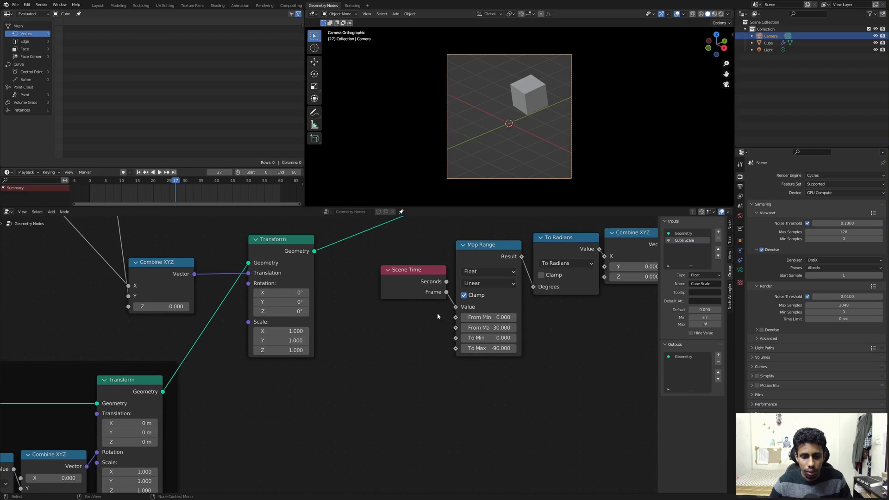
pyautogui.click(491, 317)
pyautogui.write('20')
pyautogui.press('Return')
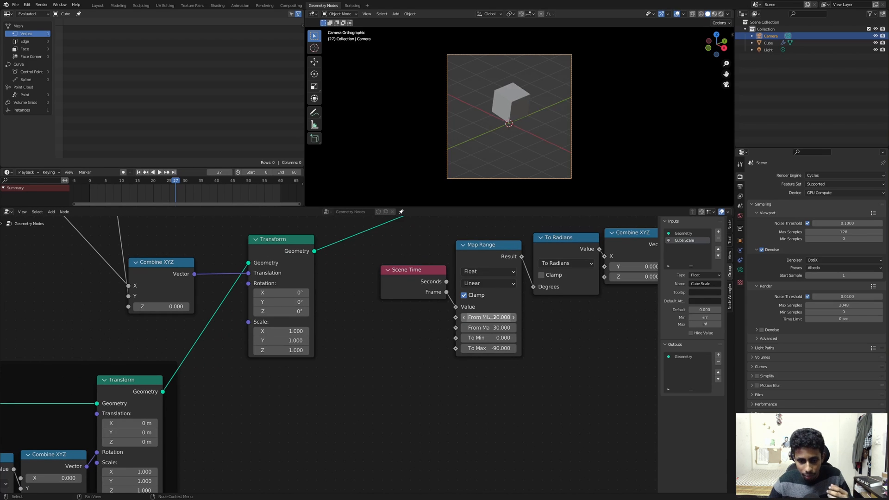
pyautogui.click(495, 328)
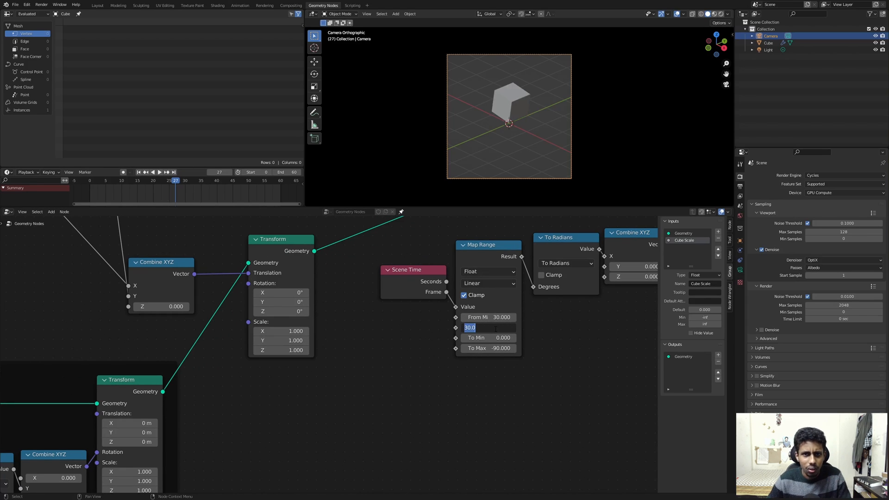
pyautogui.write('60')
pyautogui.press('Return')
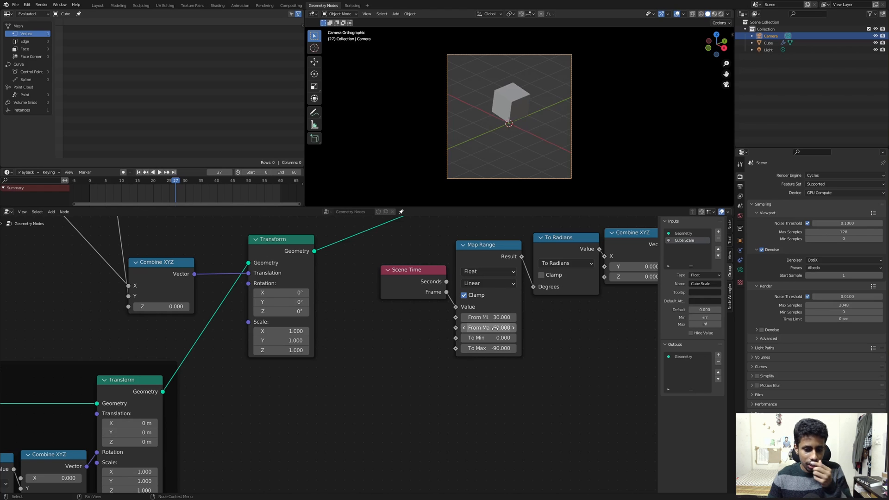
# - Play the animation from frame 0 to check both rolls, and save the file
pyautogui.moveTo(160, 180); pyautogui.dragTo(90, 195)
pyautogui.press('space')
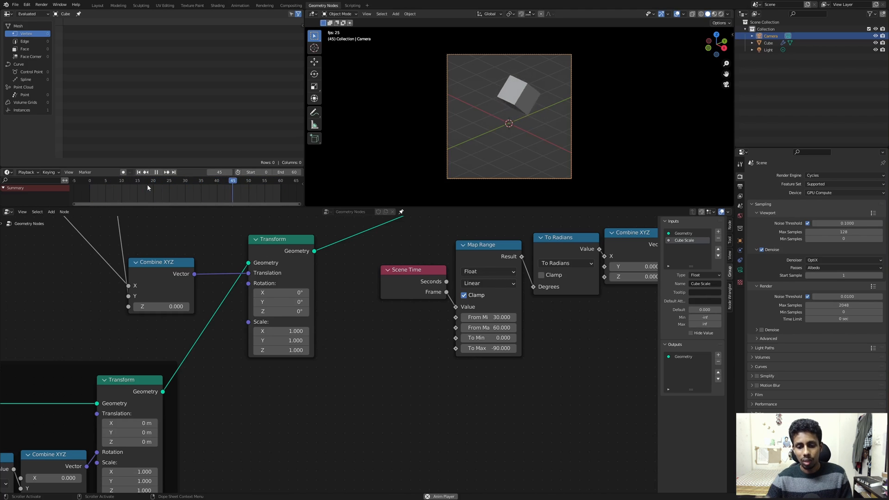
pyautogui.press('Escape')
pyautogui.hotkey('ctrl', 's')
# - Collapse the two Transform nodes that feed the final Instance on Points node
pyautogui.scroll(-1, 166, 188)
pyautogui.scroll(-4, 238, 279)
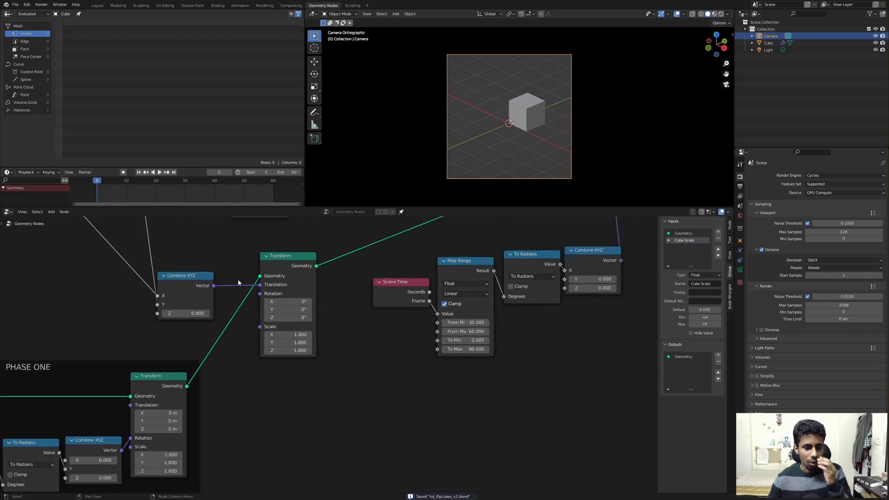
pyautogui.moveTo(363, 238); pyautogui.dragTo(324, 340, button='middle')
pyautogui.moveTo(248, 247); pyautogui.dragTo(271, 262)
pyautogui.press('h')
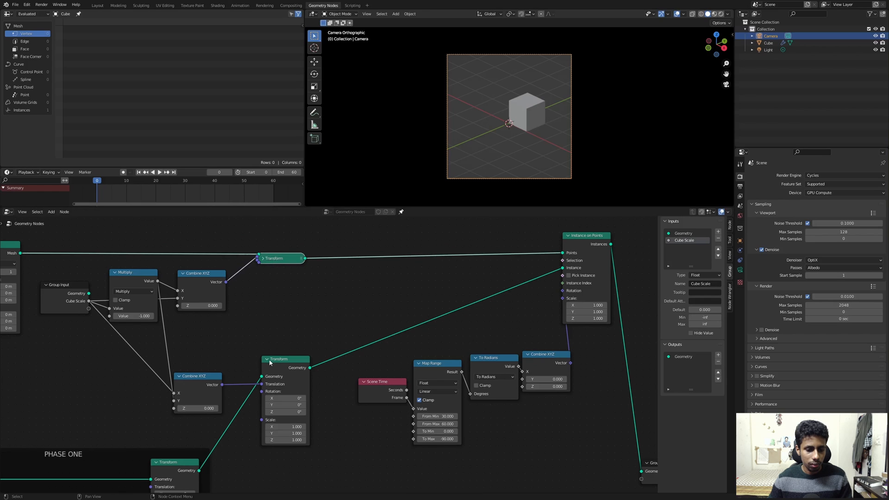
pyautogui.click(270, 363)
pyautogui.press('h')
pyautogui.press('h')
pyautogui.press('h')
# - Collapse the two Combine XYZ nodes that drive the Transform nodes' Translation inputs
pyautogui.click(183, 378)
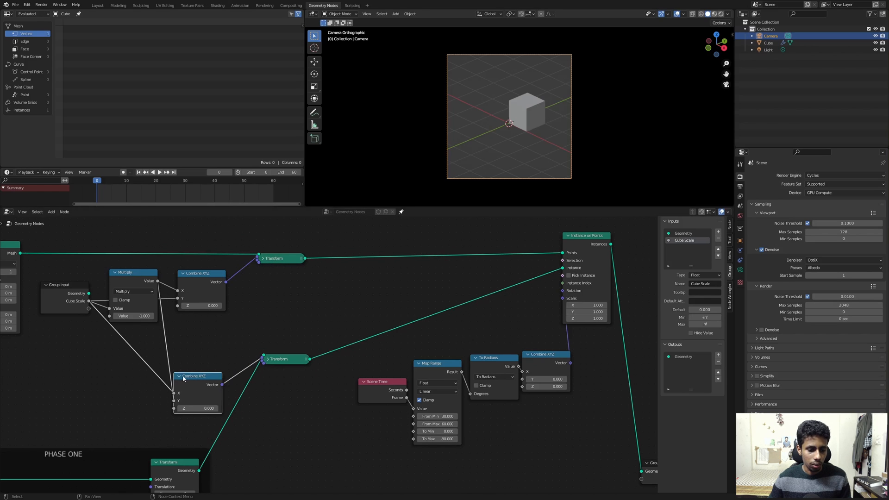
pyautogui.press('h')
pyautogui.click(184, 275)
pyautogui.press('h')
# - Expand the two Transform nodes again and shift the one on the Points branch slightly upward
pyautogui.click(281, 259)
pyautogui.press('h')
pyautogui.click(281, 360)
pyautogui.press('h')
pyautogui.moveTo(282, 258); pyautogui.dragTo(283, 237)
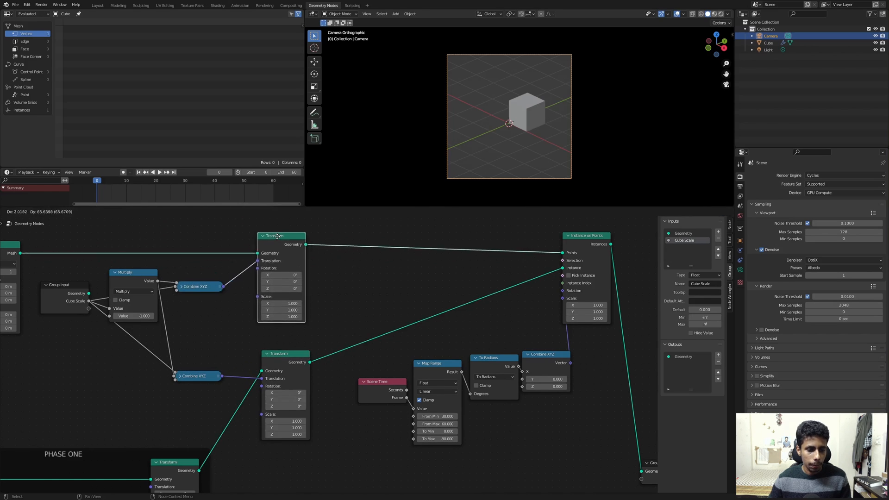
# - Move the second rotation chain between the Transform nodes and the final Instance on Points node, spacing its Combine XYZ node
pyautogui.moveTo(514, 259); pyautogui.dragTo(497, 307, button='middle')
pyautogui.moveTo(496, 308); pyautogui.dragTo(385, 424)
pyautogui.press('g')
pyautogui.moveTo(449, 391); pyautogui.dragTo(223, 347)
pyautogui.press('g')
pyautogui.click(413, 341)
pyautogui.scroll(3, 324, 345)
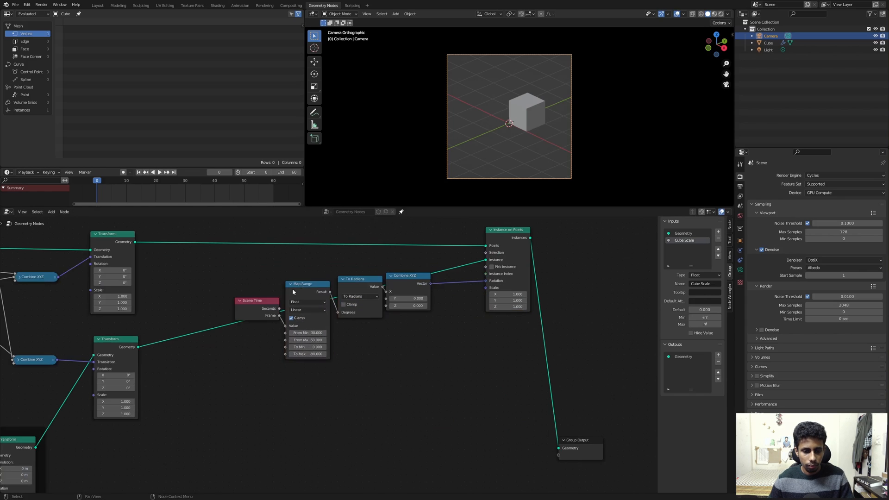
pyautogui.moveTo(403, 279); pyautogui.dragTo(414, 279)
# - Join the second rotation chain and the final Instance on Points node in a frame labelled PHASE TWO
pyautogui.scroll(-2, 414, 280)
pyautogui.moveTo(414, 280); pyautogui.dragTo(442, 261, button='middle')
pyautogui.moveTo(224, 260); pyautogui.dragTo(528, 329)
pyautogui.hotkey('ctrl', 'j')
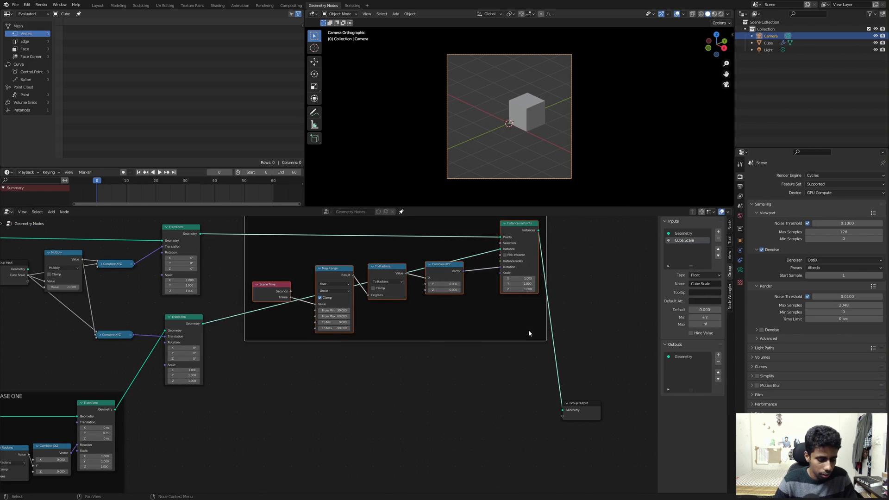
pyautogui.press('F3')
pyautogui.press('Escape')
pyautogui.press('F2')
pyautogui.write('phi')
pyautogui.write('SE')
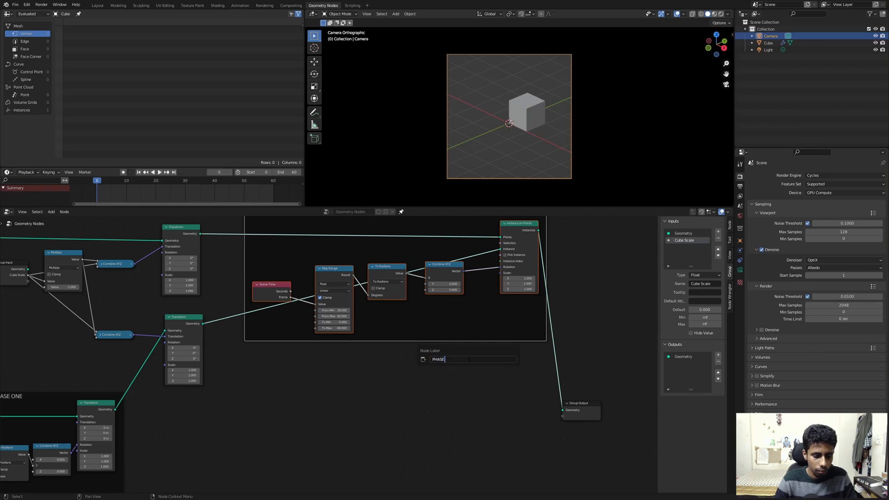
pyautogui.write(' TWO')
pyautogui.press('Return')
# - Hide the node editor's sidebar and move the Group Output node farther away from the PHASE TWO frame
pyautogui.scroll(-3, 468, 360)
pyautogui.moveTo(468, 360); pyautogui.dragTo(418, 374, button='middle')
pyautogui.click(545, 357)
pyautogui.press('n')
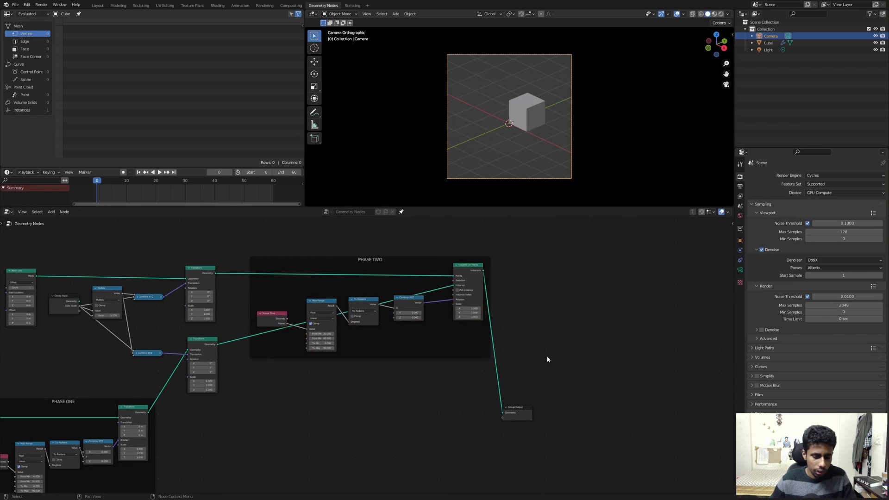
pyautogui.moveTo(571, 372); pyautogui.dragTo(497, 441)
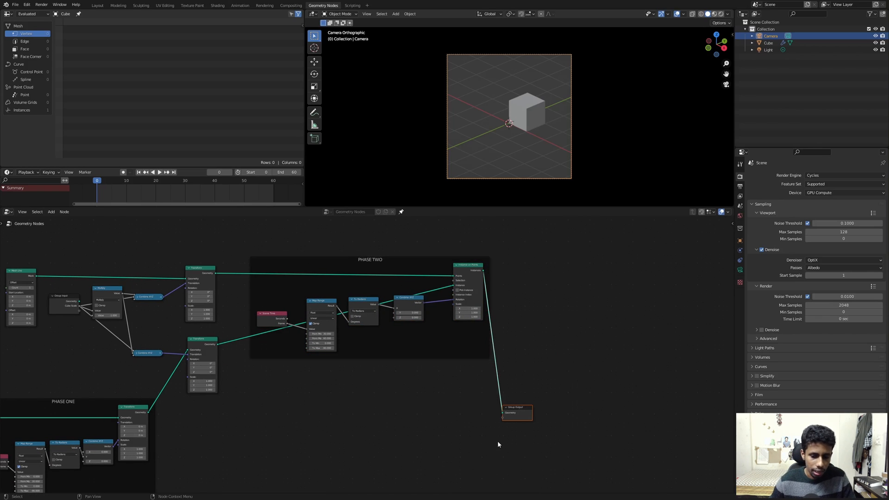
pyautogui.press('g')
pyautogui.click(599, 440)
# - Examine the PHASE ONE frame's Map Range values and how its chain connects to the PHASE TWO frame
pyautogui.moveTo(432, 408); pyautogui.dragTo(451, 363, button='middle')
pyautogui.scroll(-2, 497, 401)
pyautogui.scroll(2, 498, 372)
pyautogui.scroll(1, 437, 384)
pyautogui.scroll(1, 443, 393)
pyautogui.scroll(2, 480, 361)
pyautogui.moveTo(386, 402); pyautogui.dragTo(561, 327, button='middle')
pyautogui.scroll(3, 538, 335)
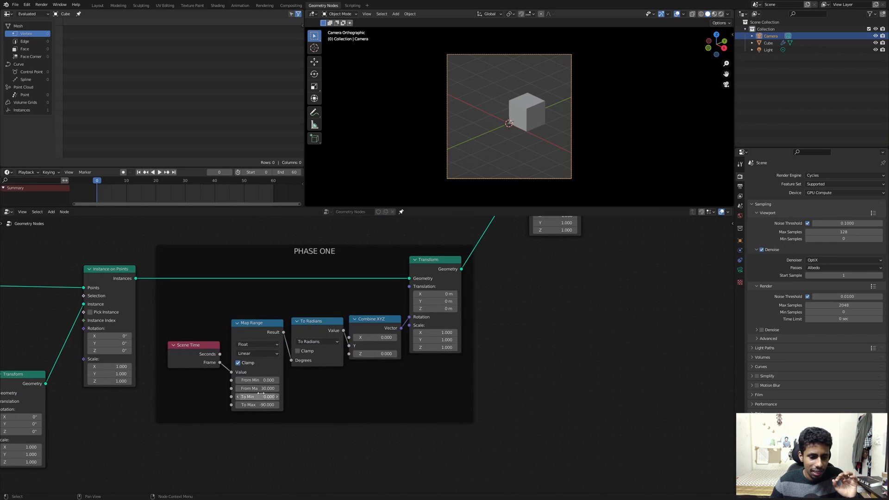
pyautogui.scroll(-3, 654, 334)
pyautogui.moveTo(673, 231); pyautogui.dragTo(601, 292, button='middle')
pyautogui.moveTo(465, 443); pyautogui.dragTo(536, 413, button='middle')
pyautogui.moveTo(635, 358); pyautogui.dragTo(581, 411, button='middle')
pyautogui.moveTo(525, 363); pyautogui.dragTo(599, 321, button='middle')
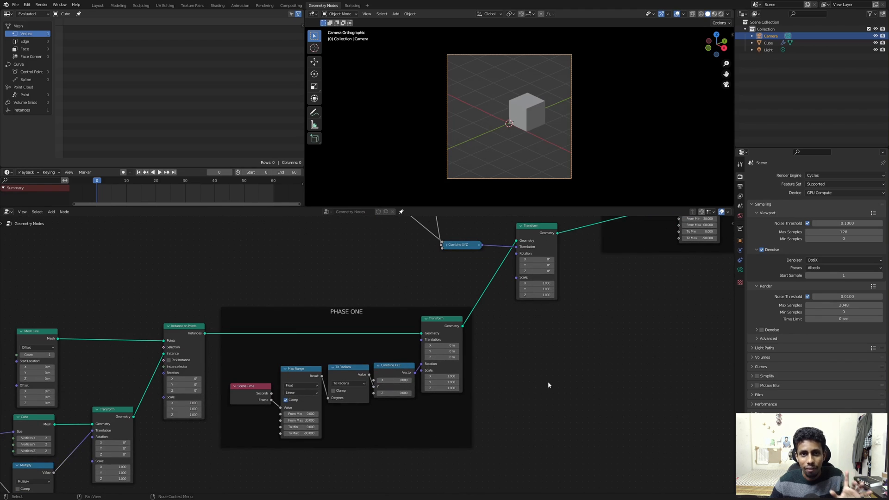
# - Add a Group Input node that drives the From Min value of the Map Range node in the PHASE ONE frame
pyautogui.scroll(3, 597, 345)
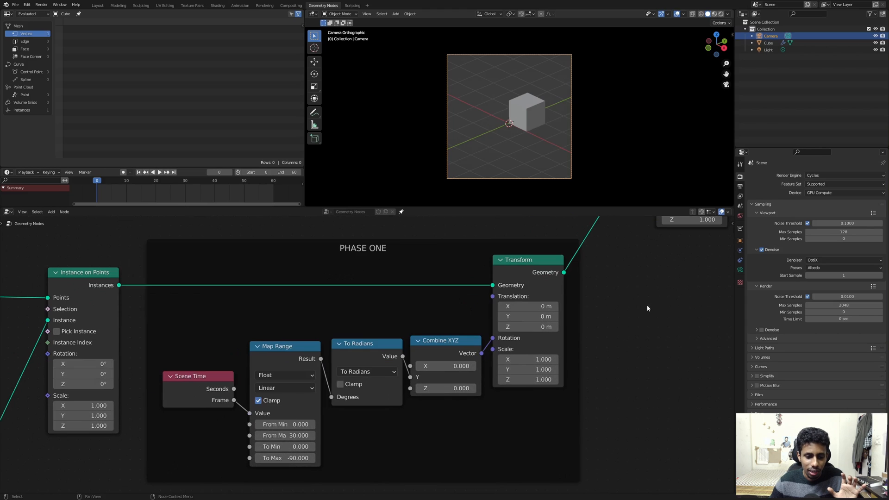
pyautogui.scroll(-2, 599, 331)
pyautogui.moveTo(599, 332); pyautogui.dragTo(552, 352, button='middle')
pyautogui.moveTo(492, 392); pyautogui.dragTo(543, 351, button='middle')
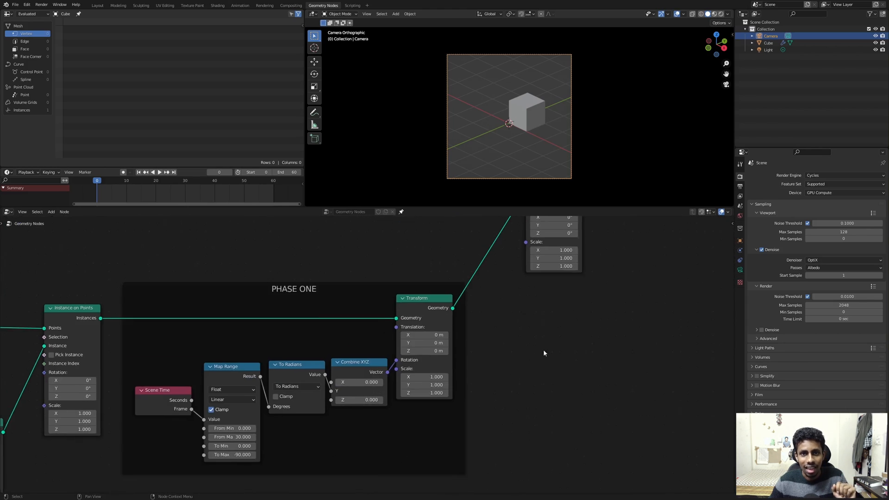
pyautogui.scroll(1, 541, 354)
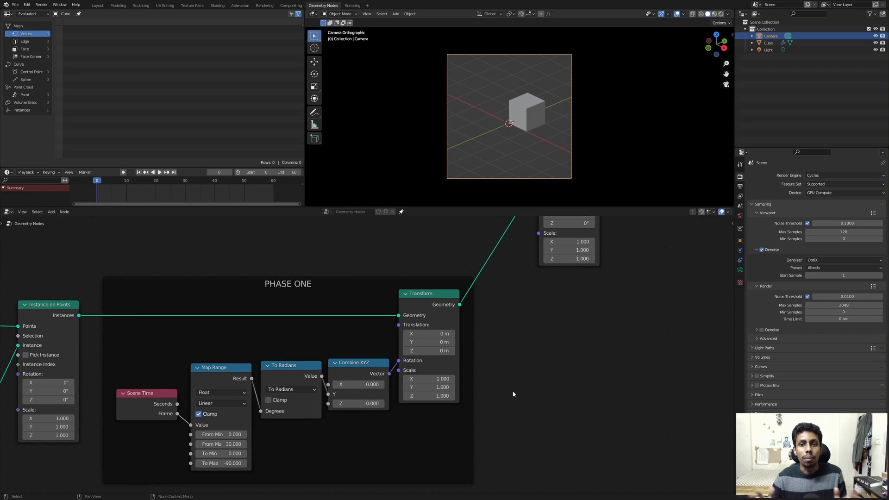
pyautogui.moveTo(484, 428); pyautogui.dragTo(542, 364, button='middle')
pyautogui.moveTo(305, 420); pyautogui.dragTo(364, 364, button='middle')
pyautogui.scroll(3, 364, 364)
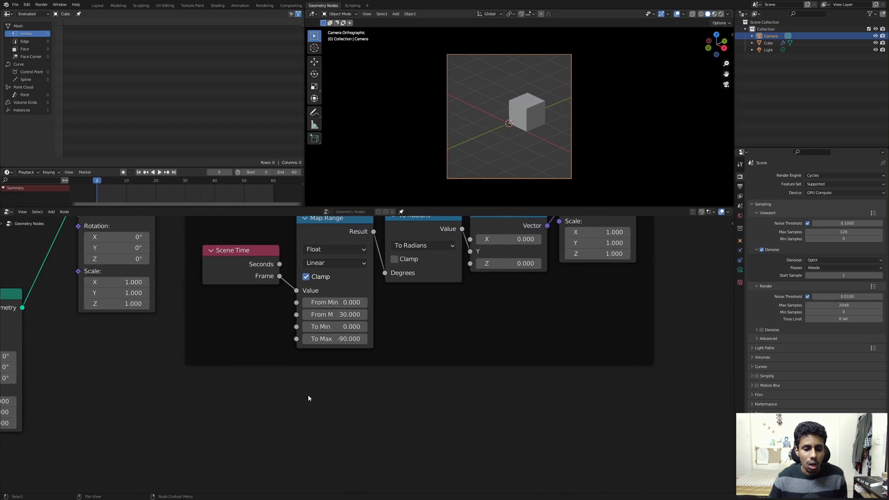
pyautogui.moveTo(281, 357); pyautogui.dragTo(303, 371, button='middle')
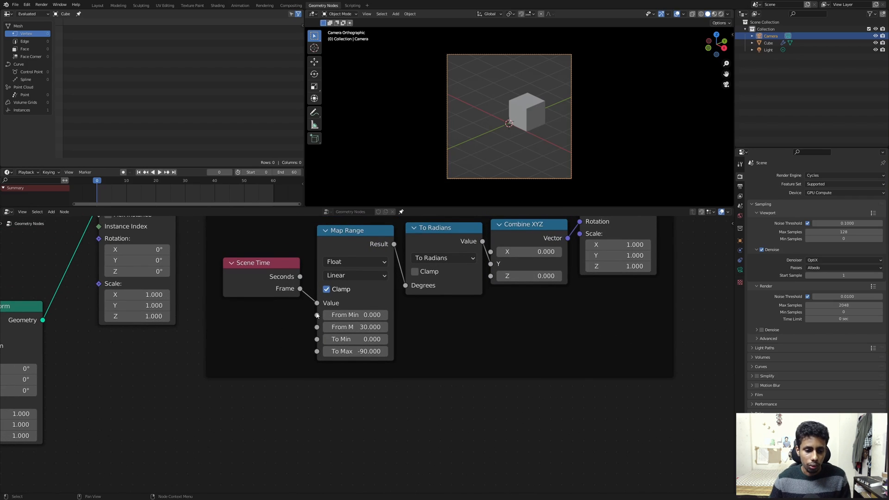
pyautogui.moveTo(316, 315); pyautogui.dragTo(268, 316)
pyautogui.write('G')
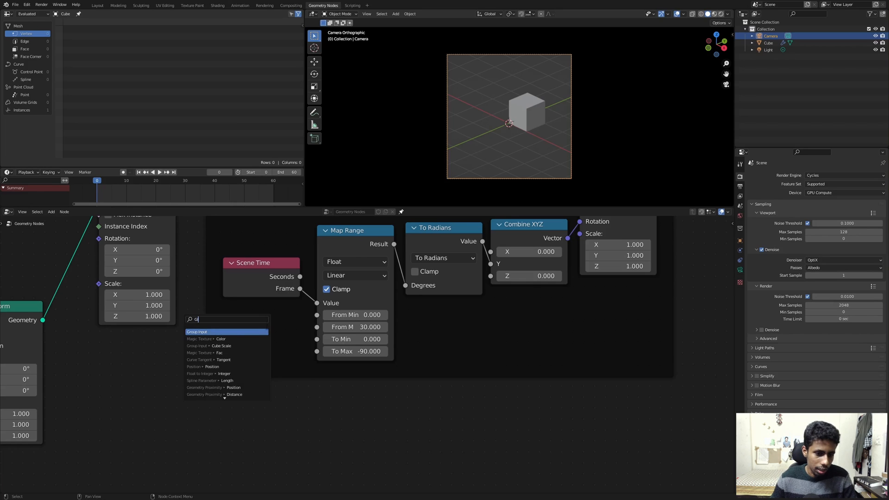
pyautogui.press('Return')
# - Rename the new From Min group input as Start Ani and place its Group Input node beneath Scene Time
pyautogui.press('n')
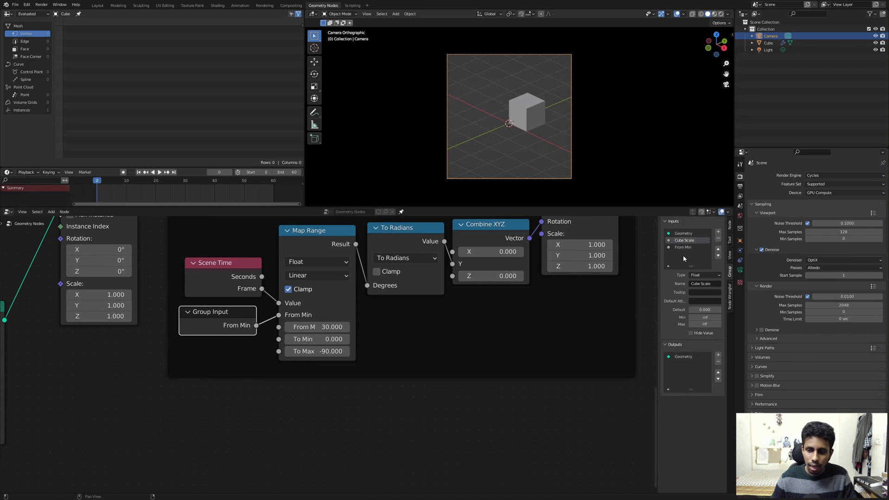
pyautogui.click(704, 283)
pyautogui.write('aN')
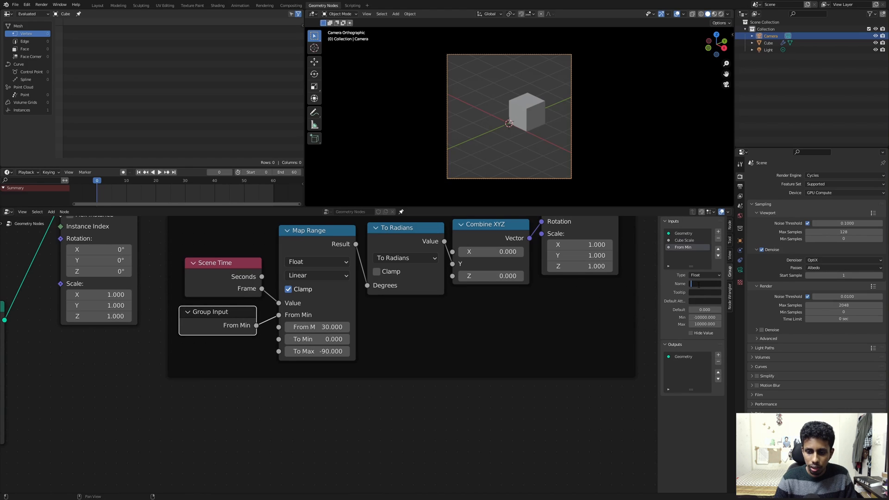
pyautogui.write('Start An')
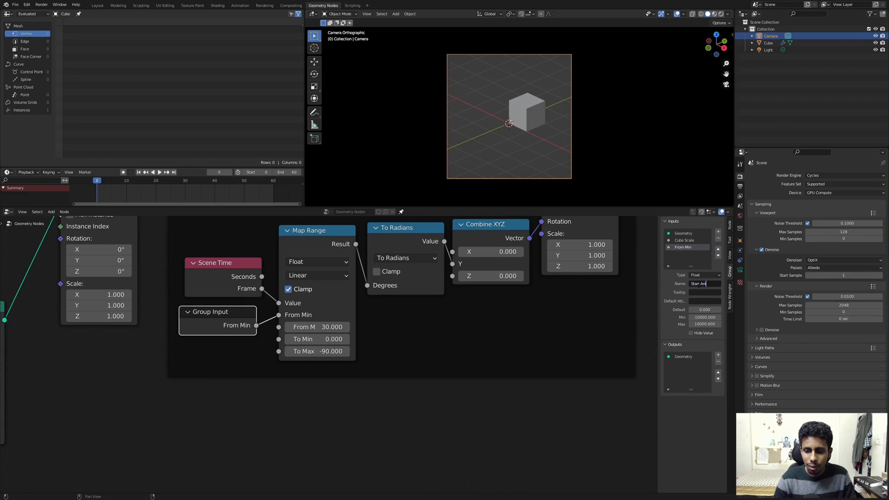
pyautogui.press('Return')
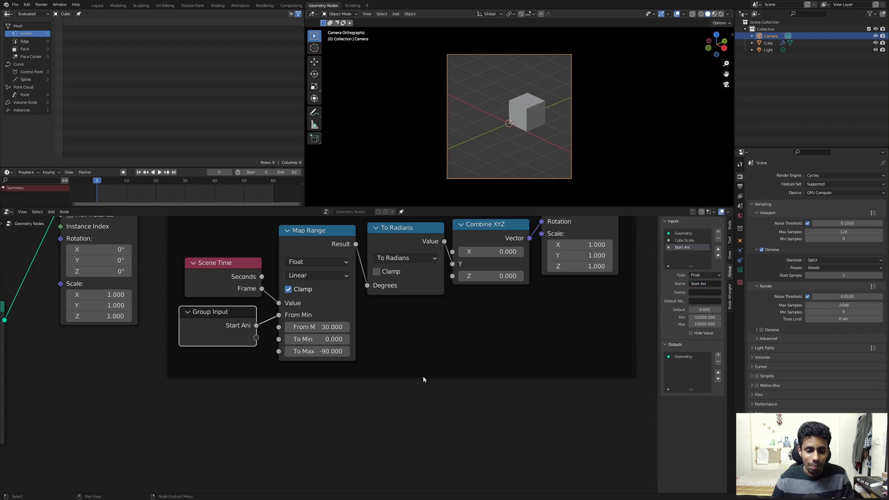
pyautogui.moveTo(249, 327); pyautogui.dragTo(255, 324)
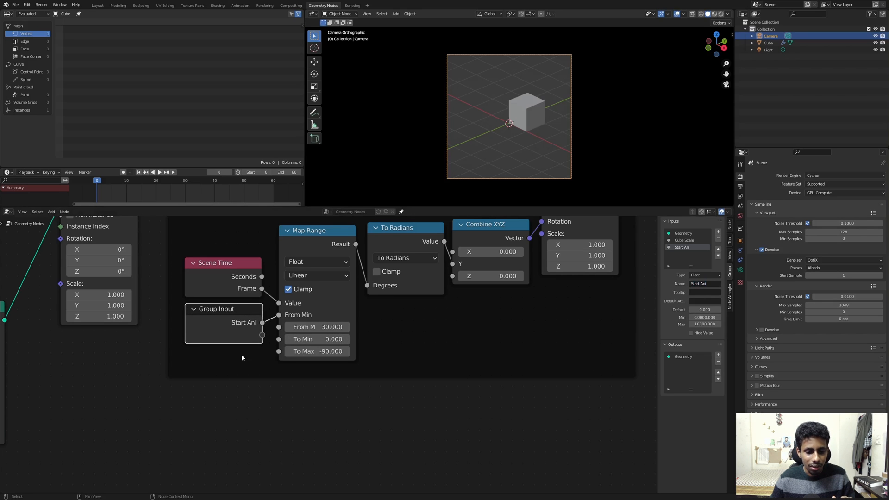
# - Move the Map Range, To Radians, Combine XYZ and Transform nodes of PHASE ONE away from Scene Time and Group Input to make room
pyautogui.scroll(-3, 228, 324)
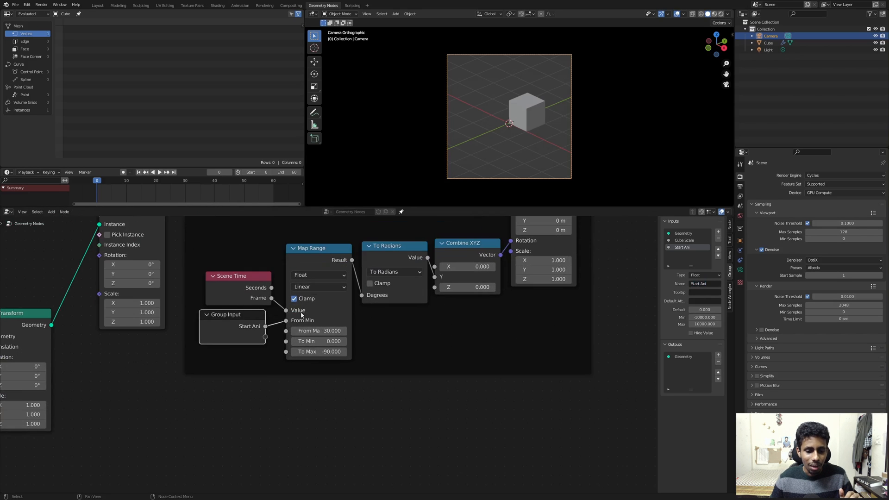
pyautogui.moveTo(333, 281); pyautogui.dragTo(313, 306, button='middle')
pyautogui.moveTo(281, 262); pyautogui.dragTo(449, 358)
pyautogui.press('g')
pyautogui.click(456, 357)
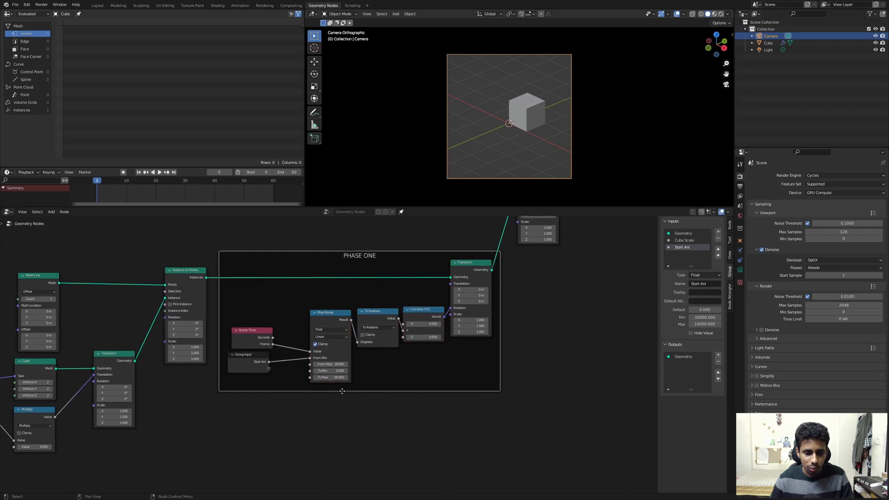
pyautogui.moveTo(251, 359); pyautogui.dragTo(252, 361)
pyautogui.scroll(4, 270, 397)
pyautogui.moveTo(271, 395); pyautogui.dragTo(347, 375, button='middle')
pyautogui.moveTo(293, 343); pyautogui.dragTo(297, 349)
pyautogui.scroll(2, 318, 345)
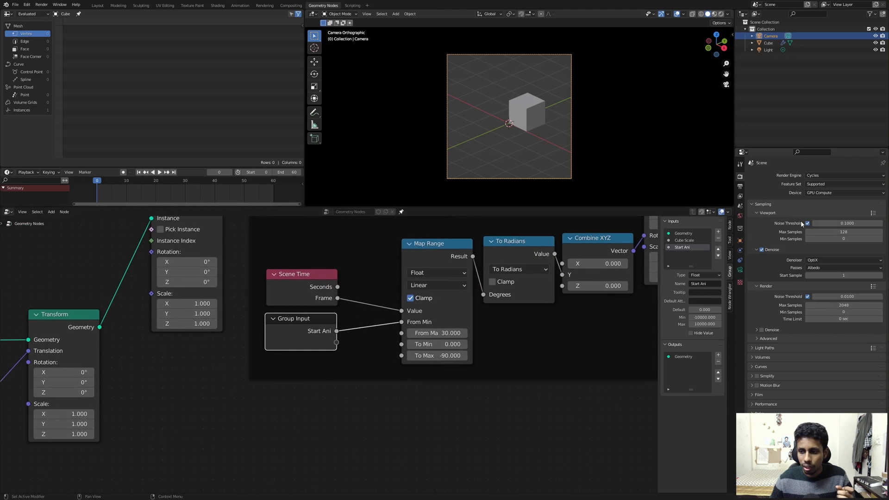
# - Select the Cube object and display the settings of its Geometry Nodes modifier
pyautogui.click(768, 43)
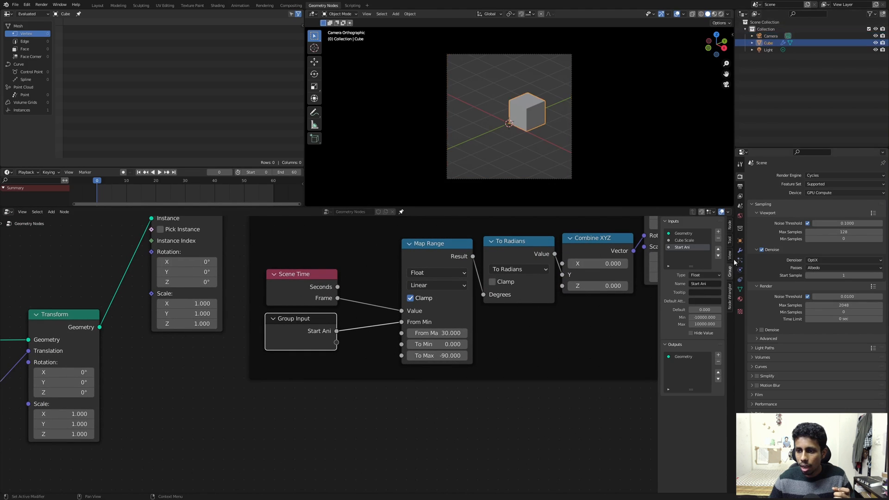
pyautogui.click(740, 250)
pyautogui.scroll(3, 97, 365)
pyautogui.moveTo(305, 308); pyautogui.dragTo(366, 343)
pyautogui.scroll(1, 356, 328)
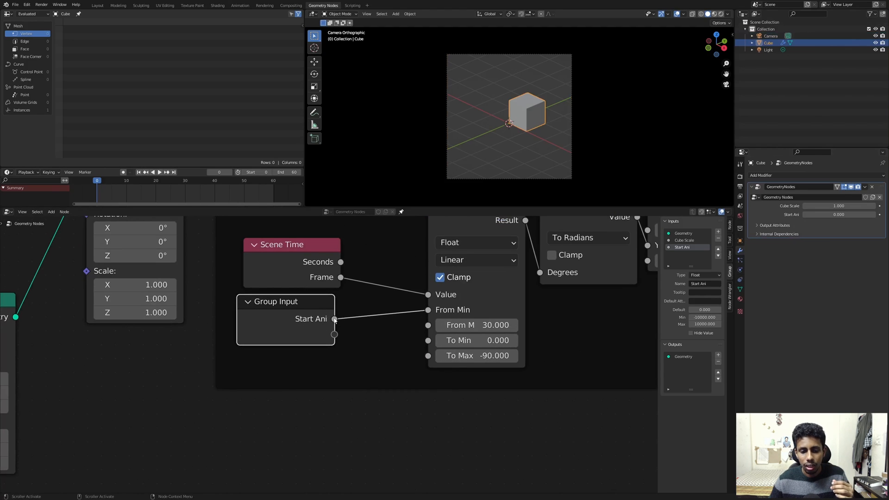
# - Add a Math node set to Add, fed by the Start Ani input, and arrange it below the Group Input node in PHASE ONE
pyautogui.moveTo(335, 320)
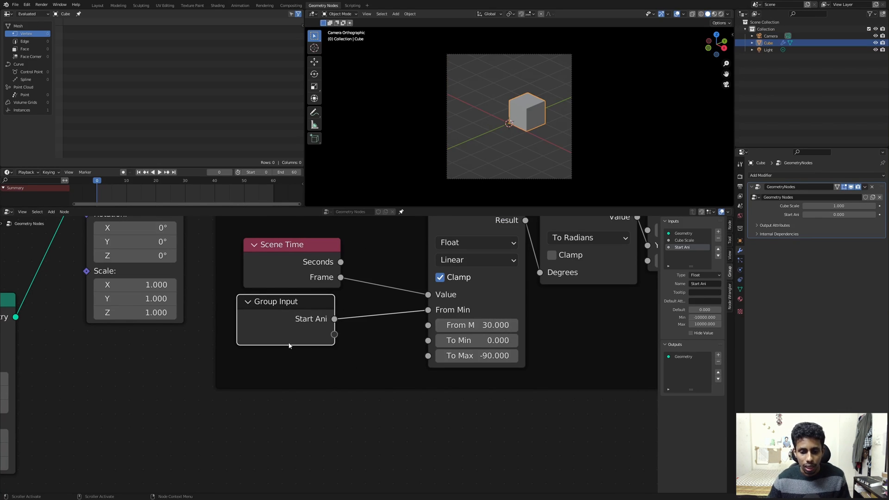
pyautogui.moveTo(334, 319); pyautogui.dragTo(388, 352)
pyautogui.write('ma')
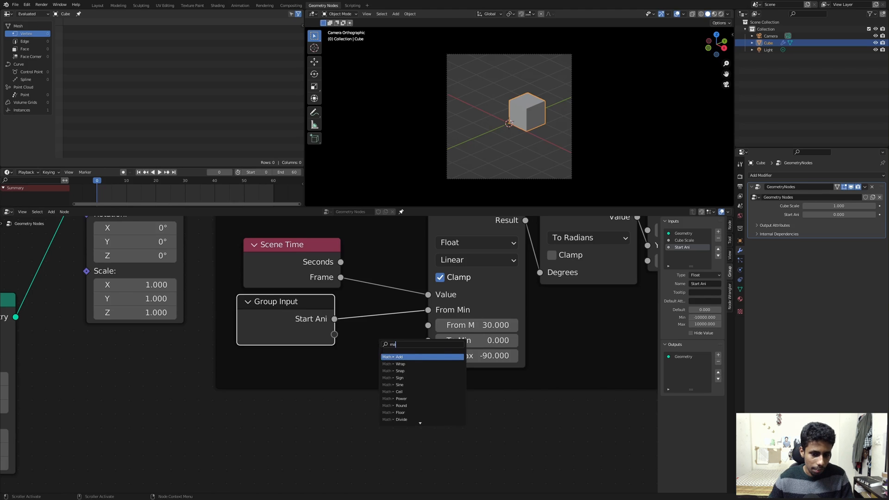
pyautogui.click(390, 357)
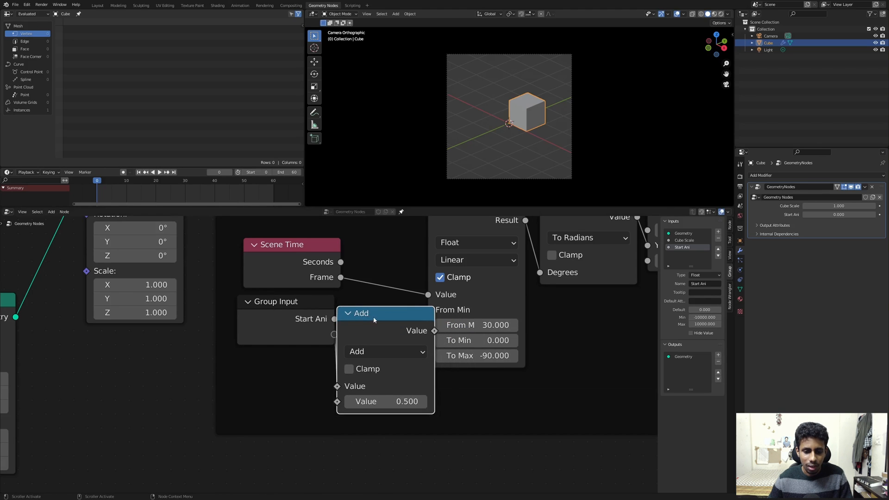
pyautogui.click(374, 375)
pyautogui.moveTo(280, 328); pyautogui.dragTo(263, 330)
pyautogui.moveTo(277, 265); pyautogui.dragTo(245, 266)
pyautogui.moveTo(392, 373); pyautogui.dragTo(373, 369)
pyautogui.moveTo(377, 365); pyautogui.dragTo(386, 329, button='middle')
# - Set the Add node's second value to 30 and connect its output to From Max of the PHASE ONE Map Range
pyautogui.click(388, 418)
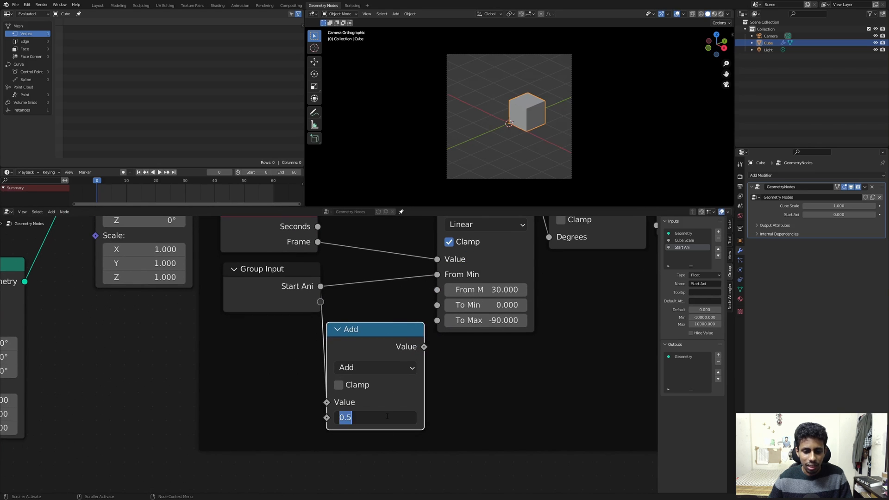
pyautogui.write('30')
pyautogui.press('Return')
pyautogui.moveTo(424, 346); pyautogui.dragTo(437, 290)
pyautogui.moveTo(376, 328); pyautogui.dragTo(377, 303)
pyautogui.scroll(-1, 378, 303)
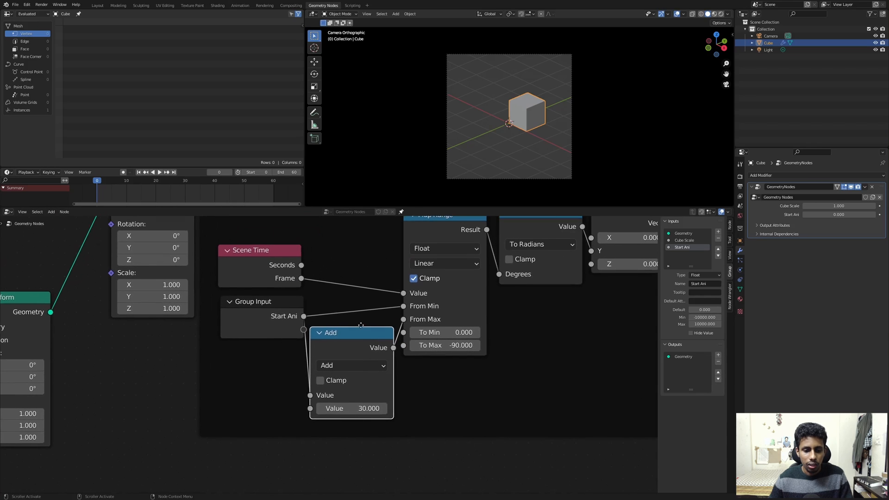
pyautogui.moveTo(256, 301); pyautogui.dragTo(250, 299)
pyautogui.moveTo(351, 339); pyautogui.dragTo(350, 334)
pyautogui.scroll(-1, 421, 262)
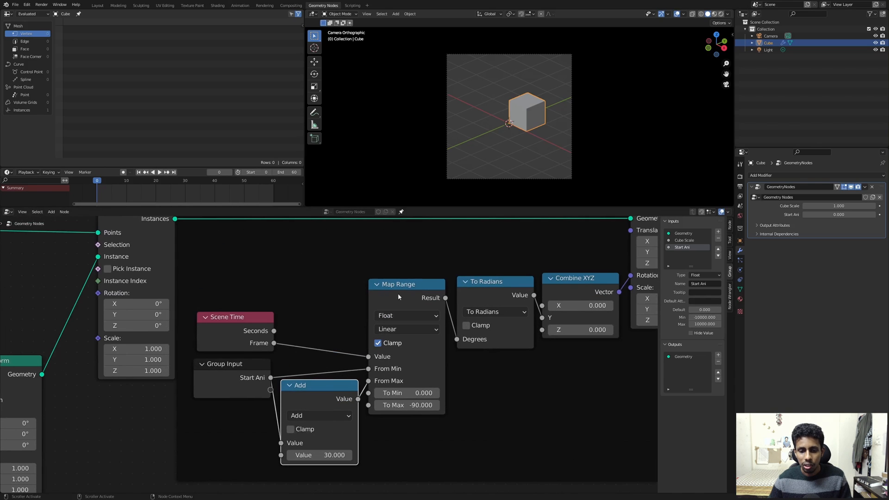
# - Examine the PHASE ONE node chain and how it continues into the Transform node outside the frame
pyautogui.scroll(-2, 385, 295)
pyautogui.moveTo(386, 295); pyautogui.dragTo(286, 272, button='middle')
pyautogui.scroll(-1, 286, 271)
pyautogui.moveTo(253, 314); pyautogui.dragTo(282, 294, button='middle')
pyautogui.scroll(1, 267, 341)
pyautogui.scroll(-6, 267, 341)
pyautogui.moveTo(434, 243); pyautogui.dragTo(391, 280, button='middle')
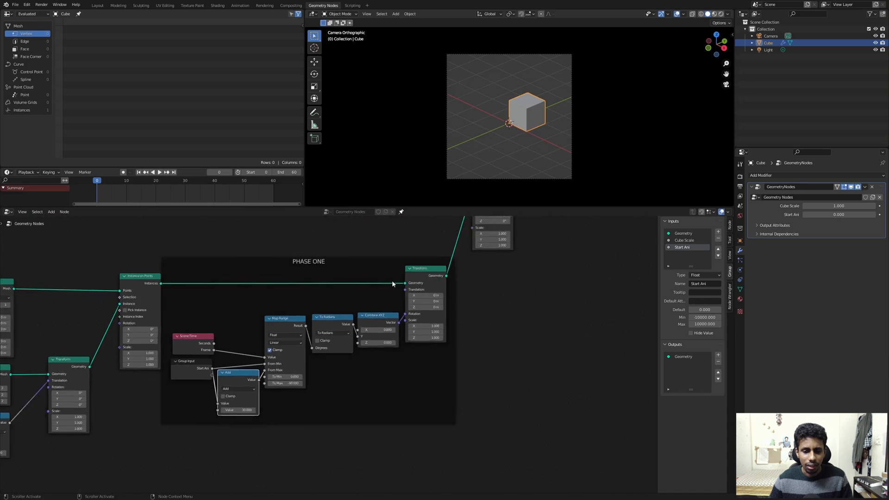
pyautogui.scroll(-2, 392, 280)
pyautogui.moveTo(505, 281); pyautogui.dragTo(452, 344, button='middle')
pyautogui.moveTo(234, 457); pyautogui.dragTo(307, 371, button='middle')
pyautogui.scroll(3, 307, 371)
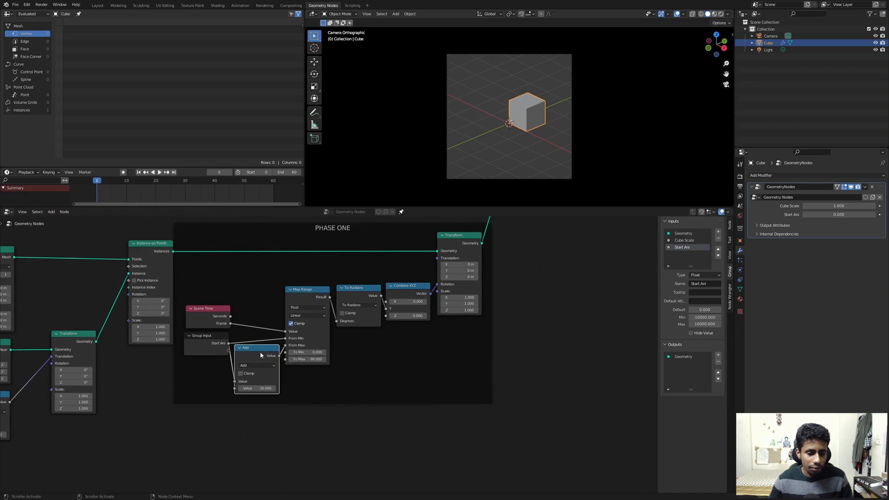
pyautogui.scroll(-2, 304, 285)
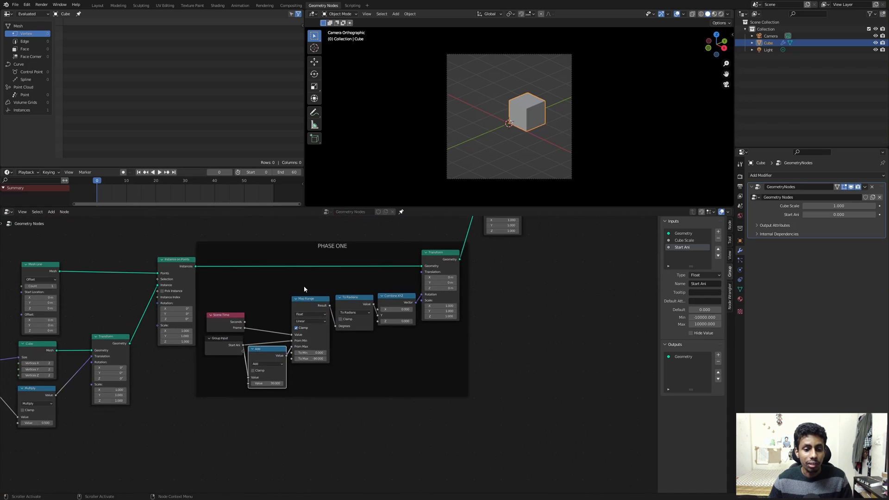
# - Connect the PHASE ONE Add node's output to From Min of the Map Range node in the PHASE TWO frame
pyautogui.moveTo(533, 254); pyautogui.dragTo(368, 357, button='middle')
pyautogui.scroll(2, 368, 357)
pyautogui.moveTo(441, 324); pyautogui.dragTo(470, 284, button='middle')
pyautogui.scroll(2, 423, 394)
pyautogui.scroll(-5, 470, 285)
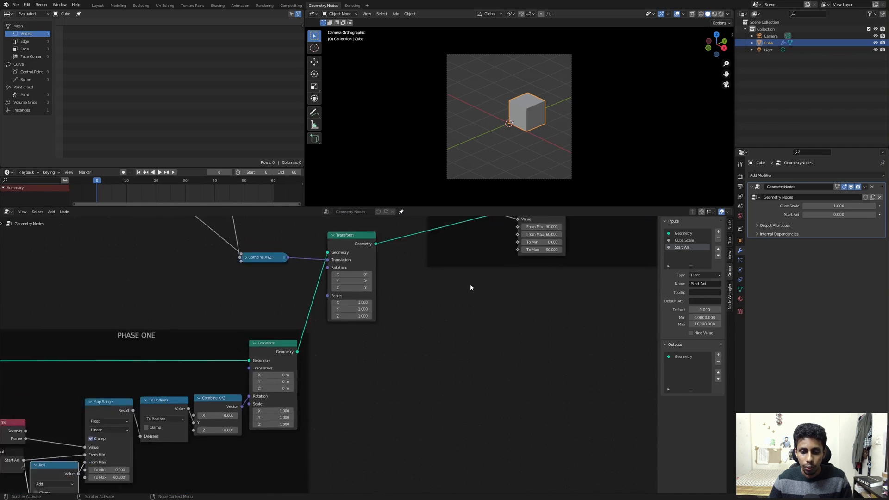
pyautogui.moveTo(146, 443); pyautogui.dragTo(470, 264)
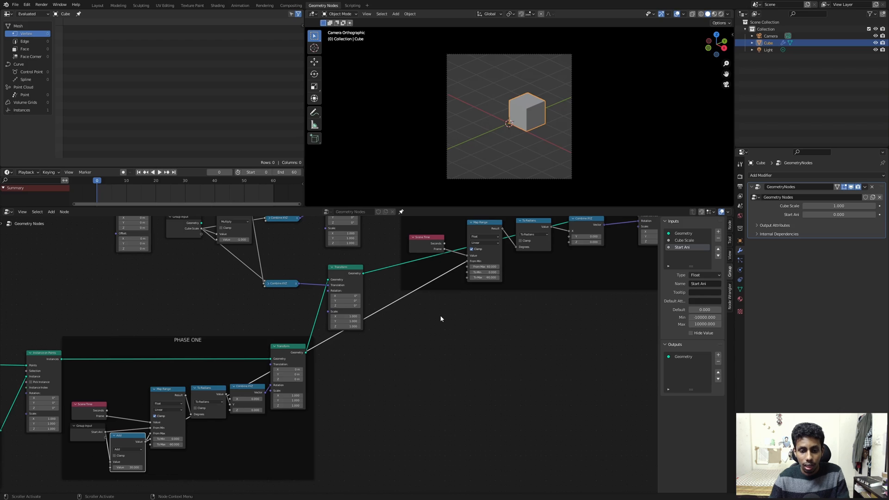
# - Expose the second value of the PHASE ONE Add node as a new socket on the Group Input node
pyautogui.scroll(2, 440, 319)
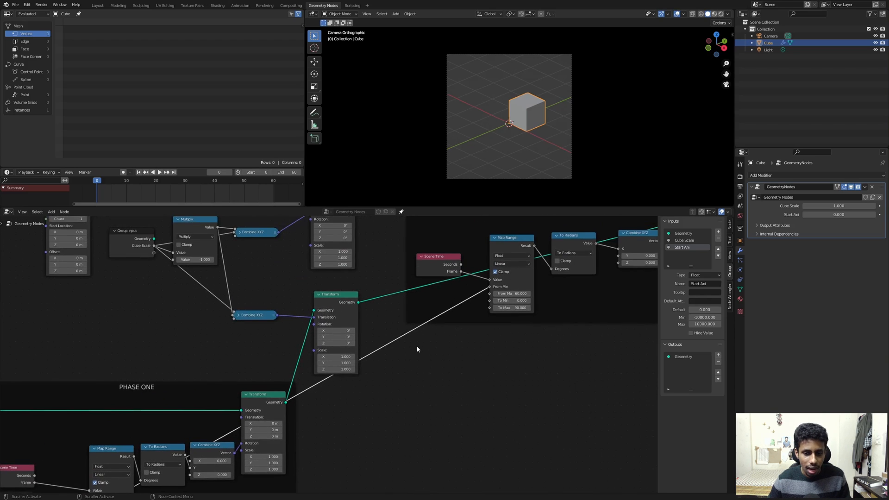
pyautogui.moveTo(414, 396); pyautogui.dragTo(435, 360, button='middle')
pyautogui.moveTo(406, 414); pyautogui.dragTo(451, 364, button='middle')
pyautogui.scroll(4, 194, 412)
pyautogui.moveTo(183, 421); pyautogui.dragTo(250, 400, button='middle')
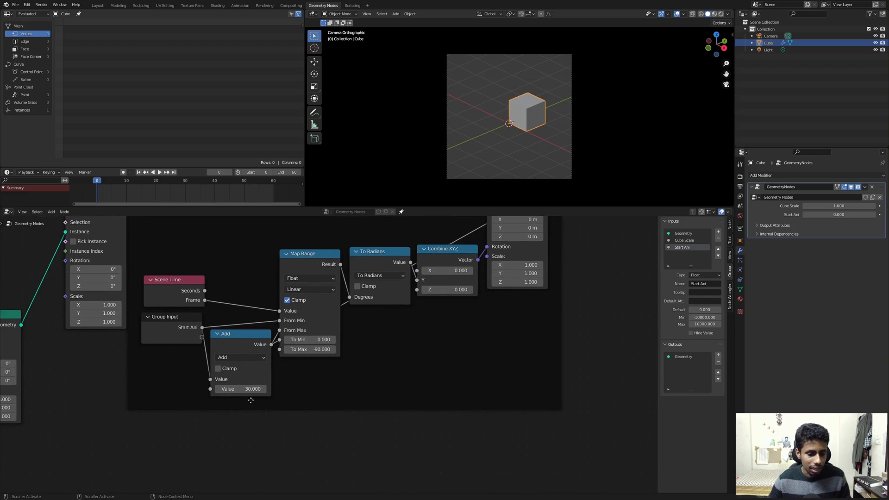
pyautogui.moveTo(210, 389); pyautogui.dragTo(202, 337)
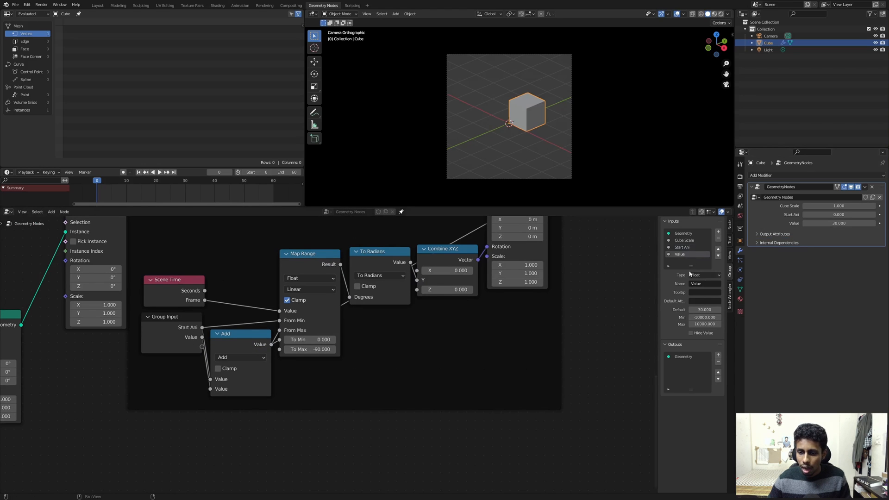
# - Rename the new Value group input as Ani Gap
pyautogui.click(697, 284)
pyautogui.write('ANi')
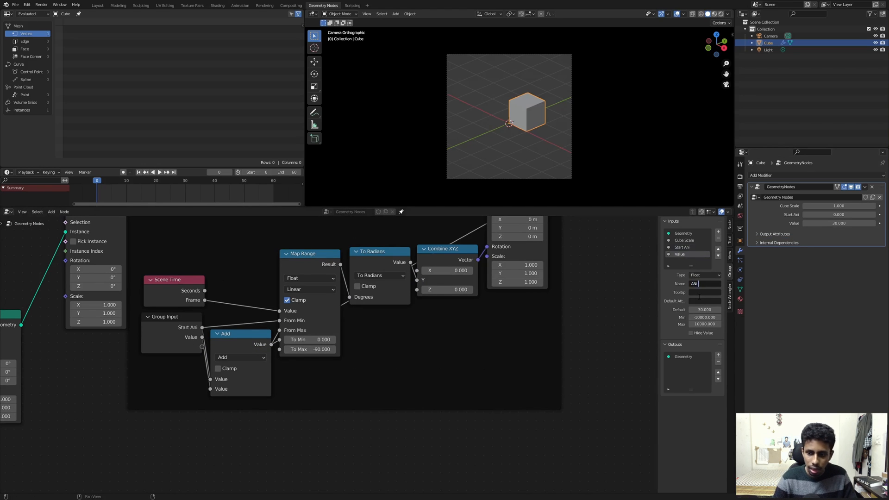
pyautogui.write(' Gi Gap')
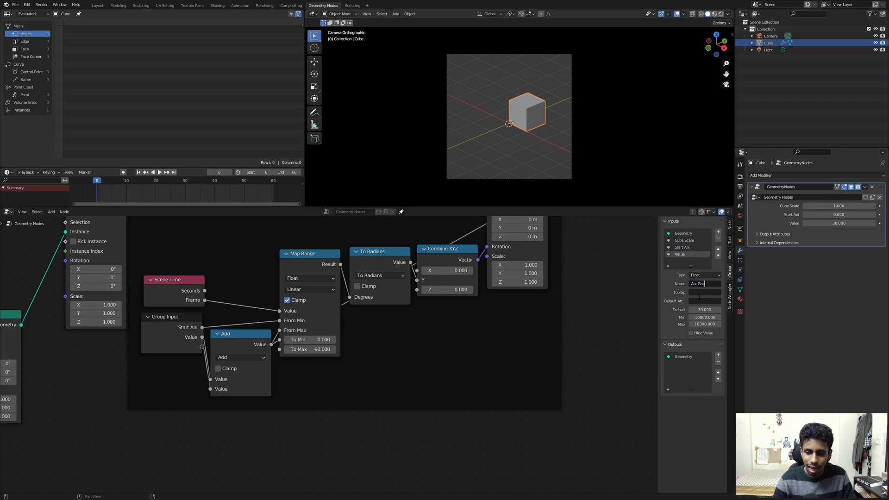
pyautogui.press('Return')
# - Move the PHASE TWO frame down so that it lines up beside the PHASE ONE frame
pyautogui.moveTo(560, 272); pyautogui.dragTo(475, 330, button='middle')
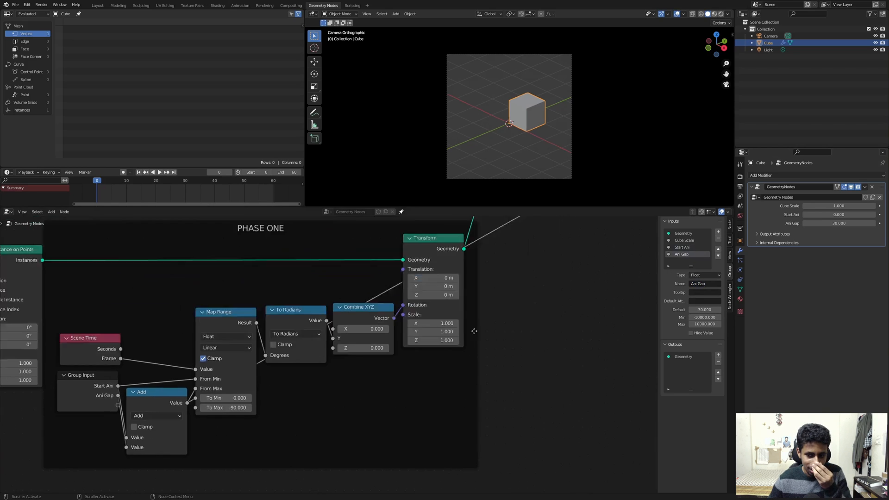
pyautogui.moveTo(627, 245); pyautogui.dragTo(397, 369, button='middle')
pyautogui.scroll(-12, 396, 329)
pyautogui.moveTo(402, 330); pyautogui.dragTo(390, 355, button='middle')
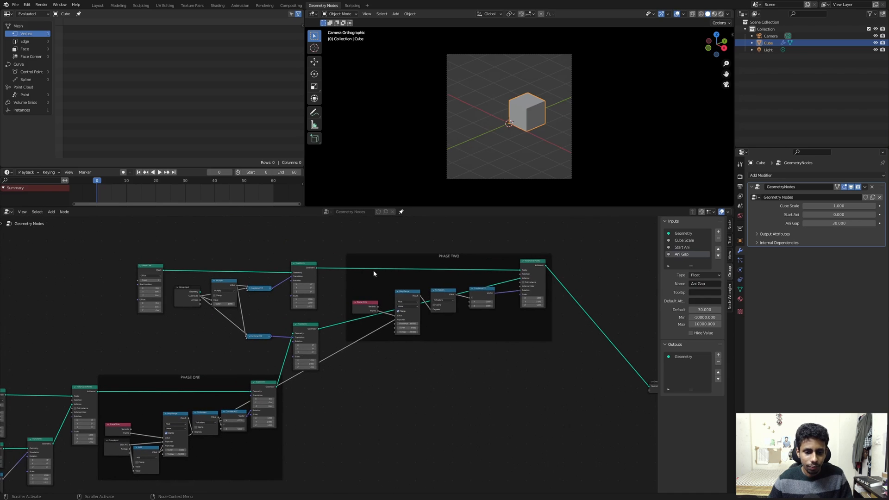
pyautogui.moveTo(448, 257); pyautogui.dragTo(451, 380)
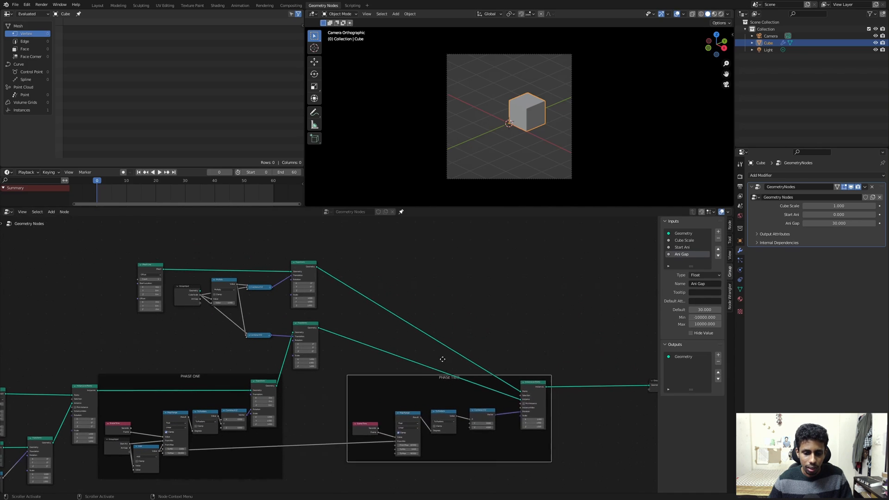
# - Nudge the PHASE TWO frame slightly lower than the PHASE ONE frame
pyautogui.moveTo(443, 360); pyautogui.dragTo(444, 304, button='middle')
pyautogui.click(336, 337)
pyautogui.scroll(2, 336, 337)
pyautogui.moveTo(336, 337); pyautogui.dragTo(381, 308, button='middle')
pyautogui.moveTo(466, 299); pyautogui.dragTo(466, 310)
pyautogui.scroll(2, 471, 321)
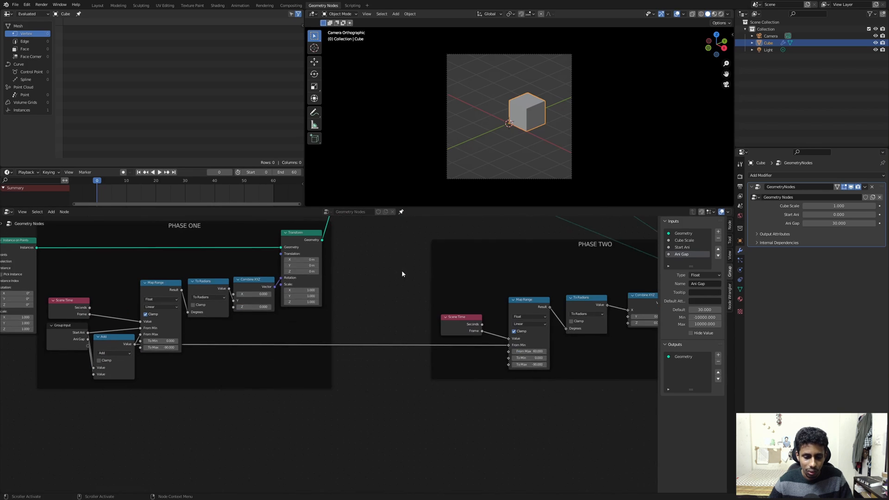
# - Branch a new Math node set to Add from a reroute on the link between the PHASE ONE Add node and PHASE TWO's From Min
pyautogui.moveTo(402, 270); pyautogui.dragTo(338, 283, button='middle')
pyautogui.scroll(1, 396, 308)
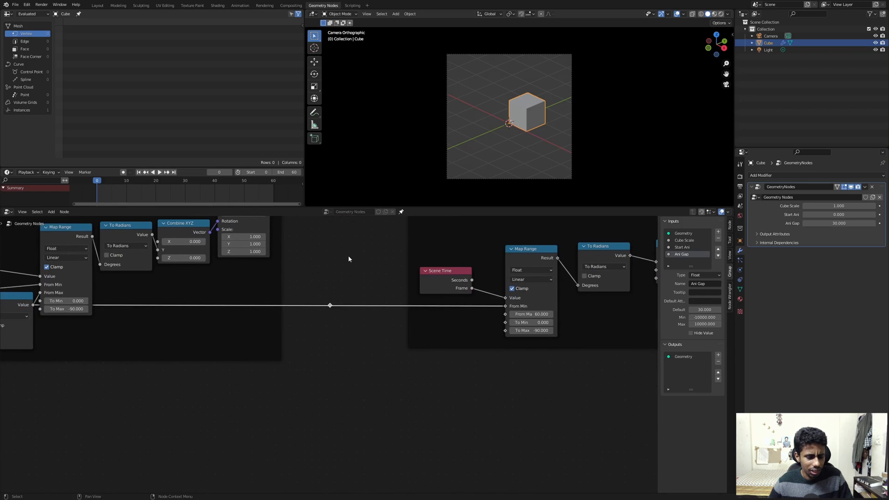
pyautogui.moveTo(330, 307); pyautogui.dragTo(354, 335)
pyautogui.write('m')
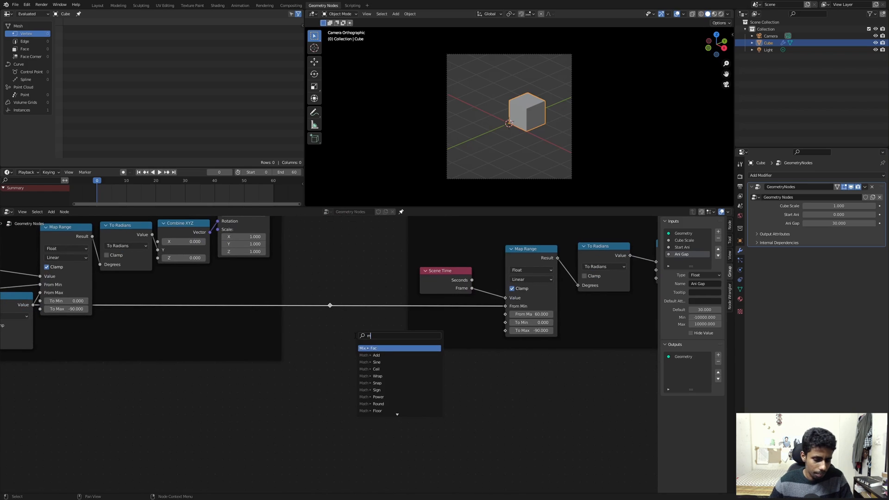
pyautogui.click(376, 355)
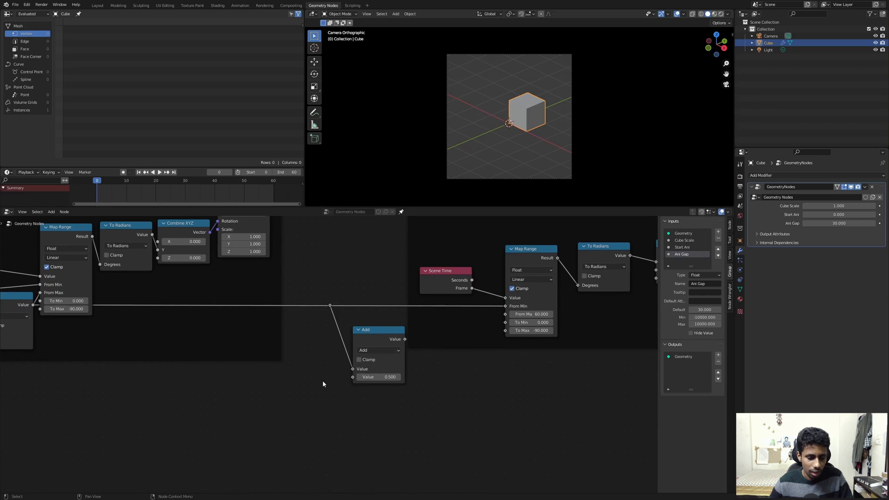
# - Place a new Group Input node beside the newly added Add node between the two phase frames
pyautogui.moveTo(137, 330); pyautogui.dragTo(276, 318, button='middle')
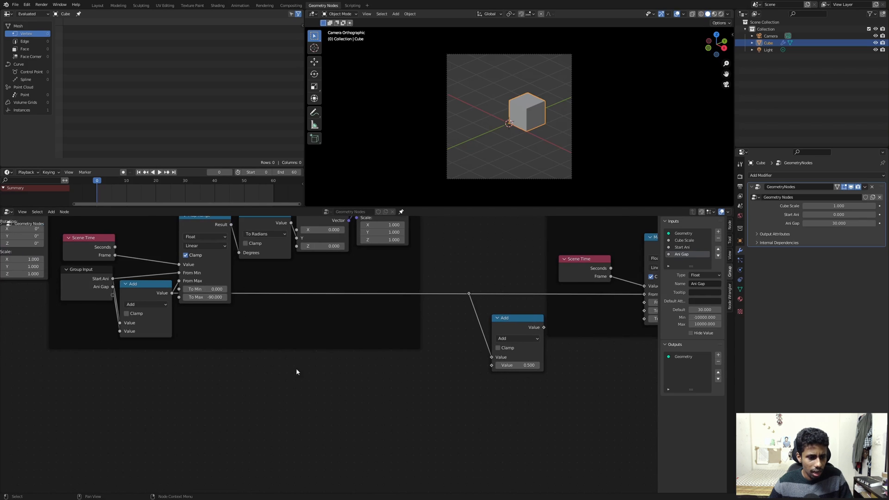
pyautogui.hotkey('shift', 'a')
pyautogui.write('g')
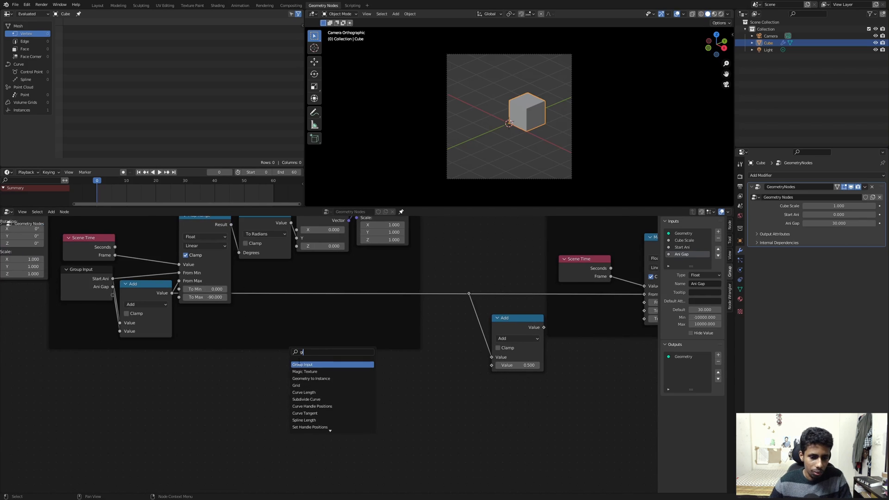
pyautogui.click(299, 362)
pyautogui.click(428, 348)
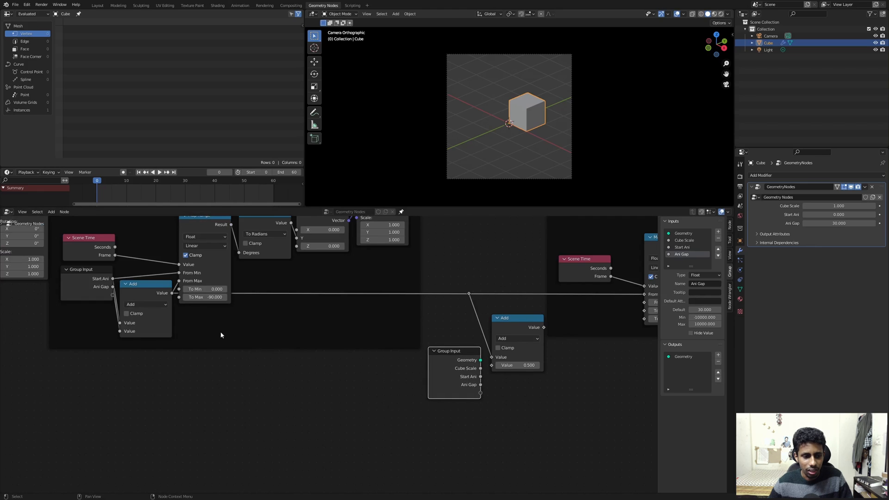
# - Connect the new Group Input's Ani Gap to the second value of the Add node beside it, and hide the Group Input's unused sockets
pyautogui.moveTo(372, 301); pyautogui.dragTo(245, 292, button='middle')
pyautogui.scroll(2, 245, 291)
pyautogui.moveTo(368, 391); pyautogui.dragTo(385, 367)
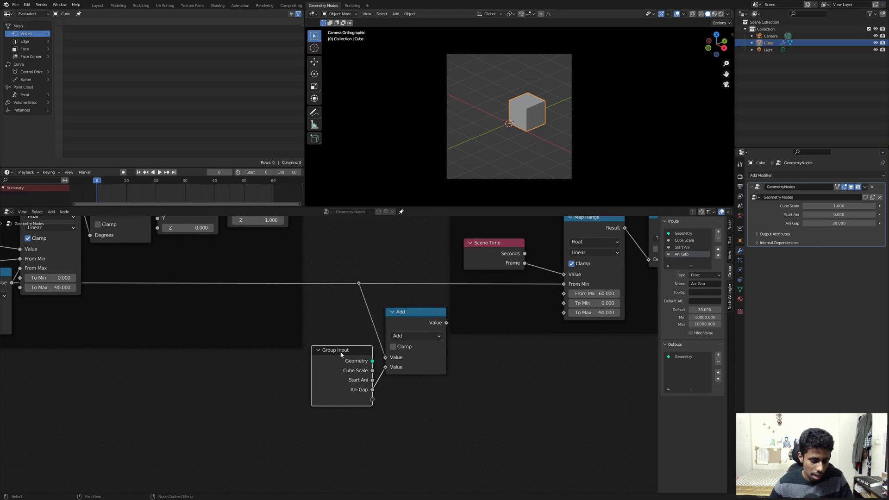
pyautogui.hotkey('ctrl', 'h')
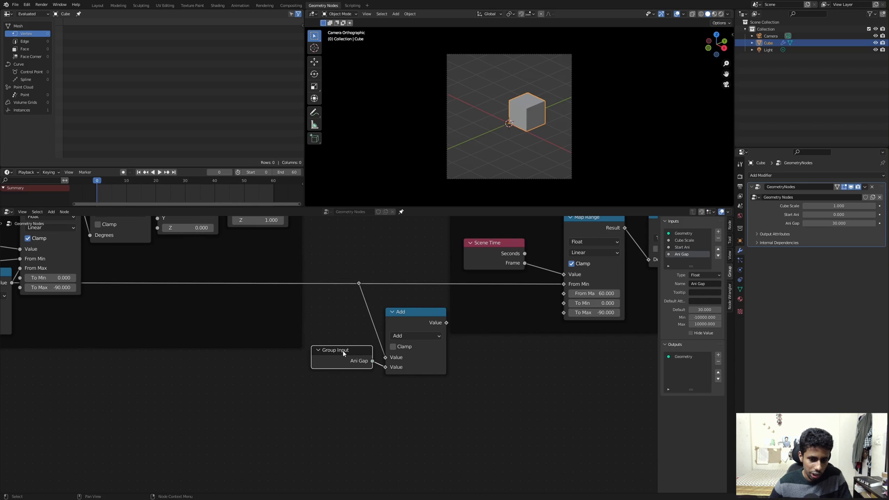
pyautogui.moveTo(342, 353); pyautogui.dragTo(343, 360)
# - Connect the new Add node's output to From Max of the Map Range node in the PHASE TWO frame
pyautogui.moveTo(470, 350); pyautogui.dragTo(363, 388, button='middle')
pyautogui.scroll(-4, 397, 349)
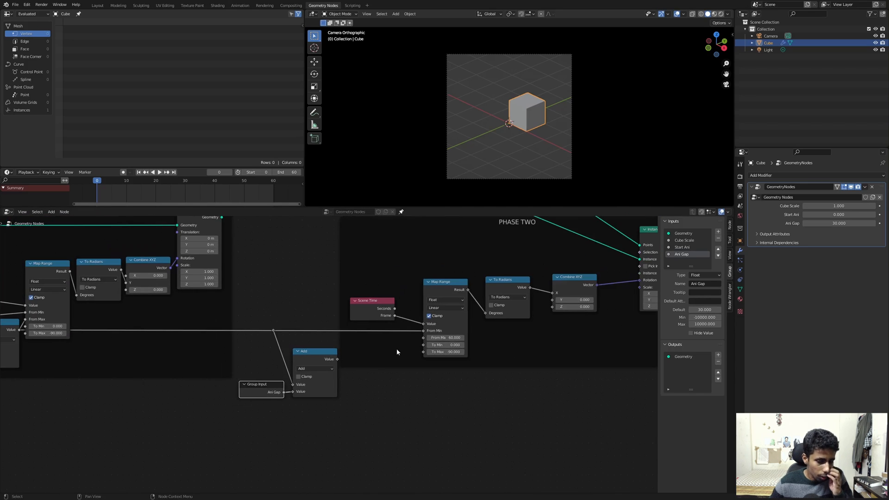
pyautogui.moveTo(340, 359); pyautogui.dragTo(424, 337)
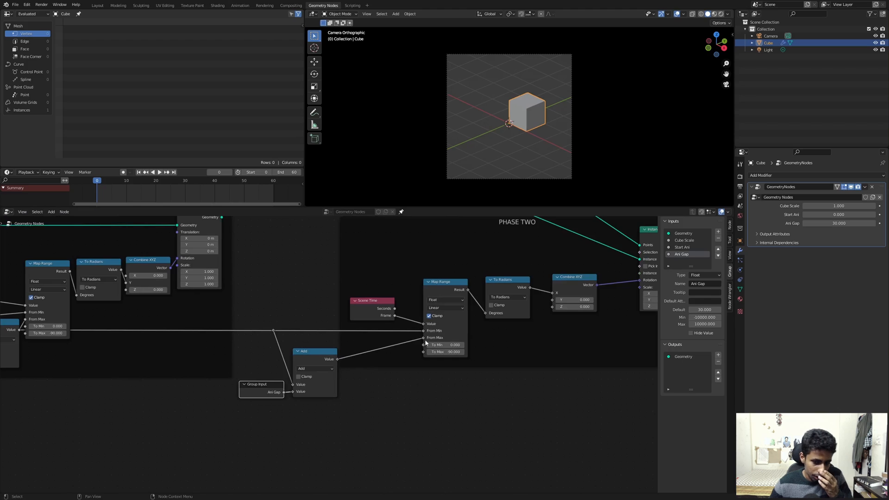
pyautogui.scroll(2, 426, 336)
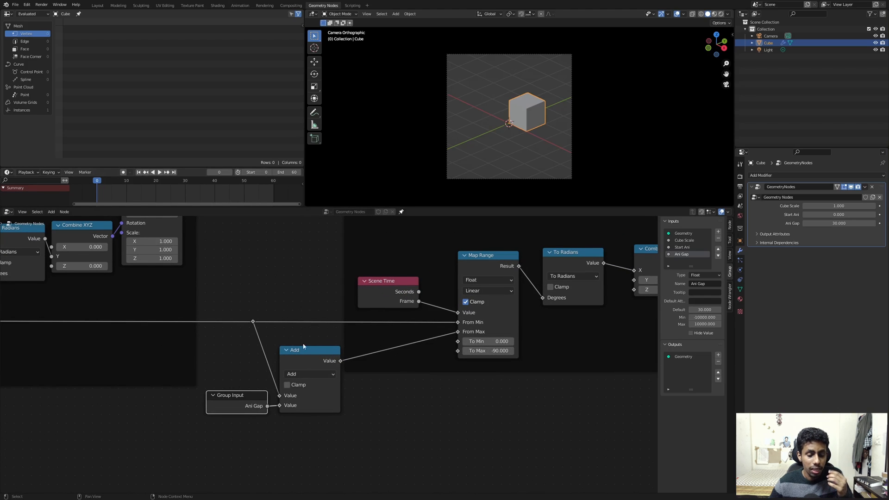
pyautogui.scroll(-1, 317, 269)
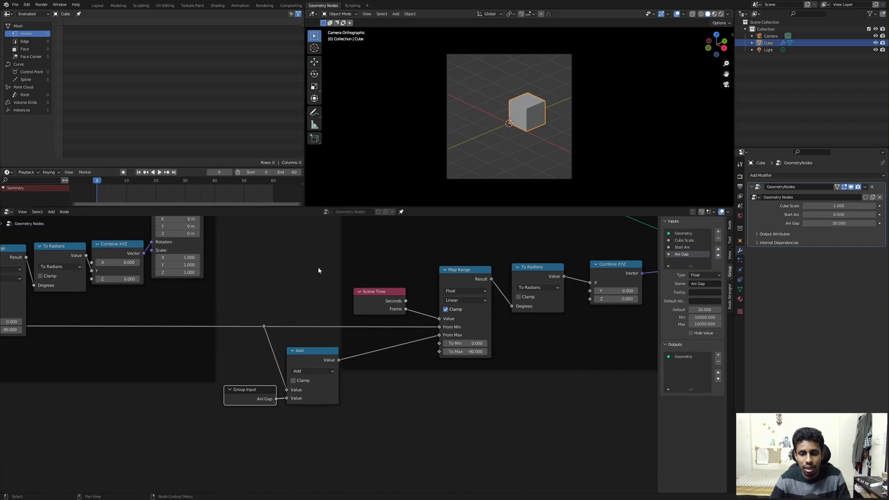
# - Set the Ani Gap value in the cube's Geometry Nodes modifier to 20
pyautogui.scroll(-6, 318, 267)
pyautogui.moveTo(323, 225); pyautogui.dragTo(285, 290, button='middle')
pyautogui.scroll(-3, 298, 338)
pyautogui.scroll(4, 298, 338)
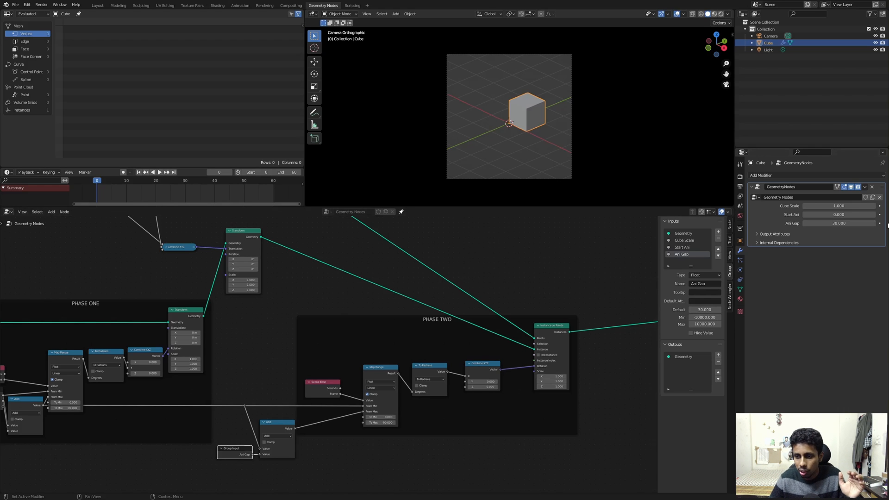
pyautogui.click(835, 223)
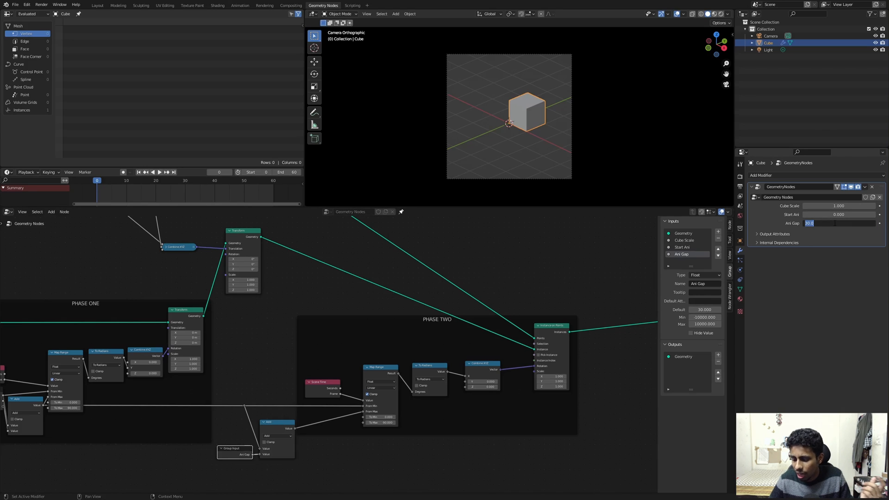
pyautogui.write('20')
pyautogui.press('Return')
# - Play the animation to check the timing of both phases and return to the first frame
pyautogui.press('space')
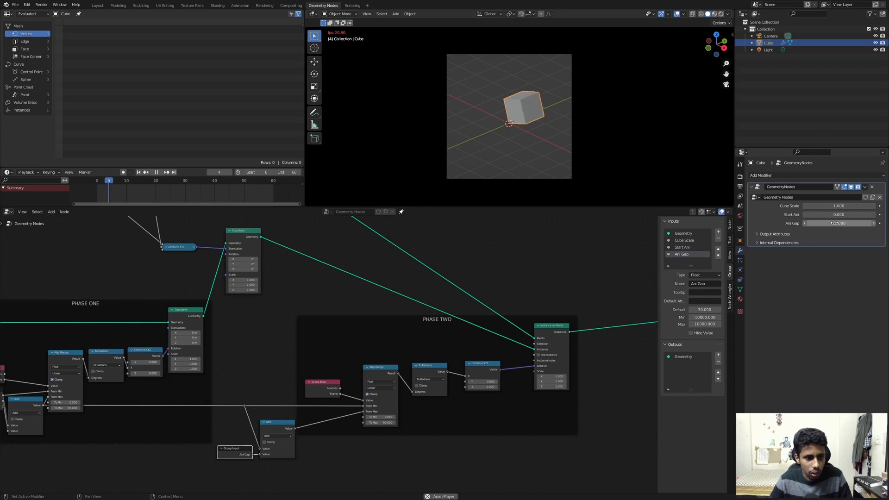
pyautogui.press('space')
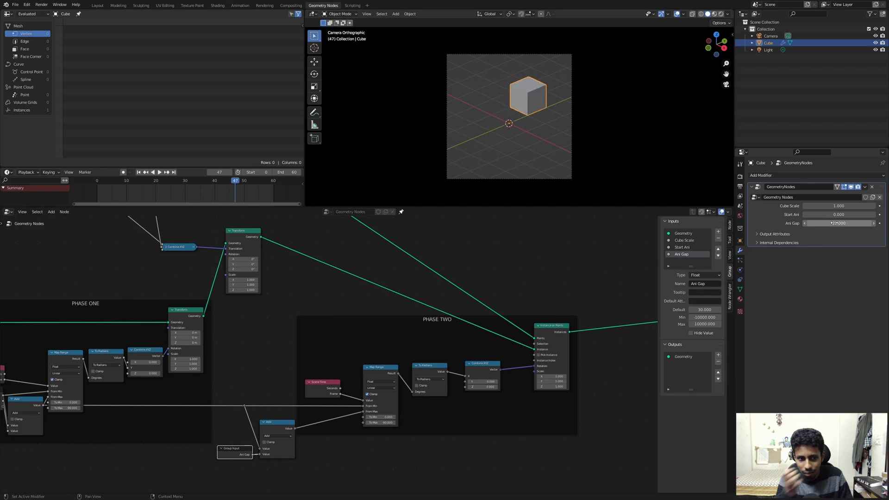
pyautogui.press('space')
pyautogui.press('space')
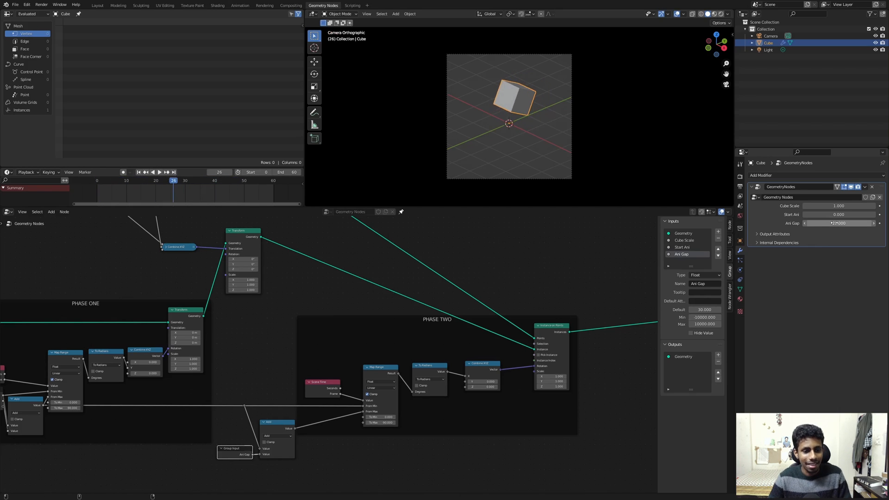
pyautogui.hotkey('shift', 'Left')
# - Move the new Add node and its Ani Gap Group Input node into the PHASE TWO frame, beneath Scene Time
pyautogui.moveTo(271, 374); pyautogui.dragTo(308, 322, button='middle')
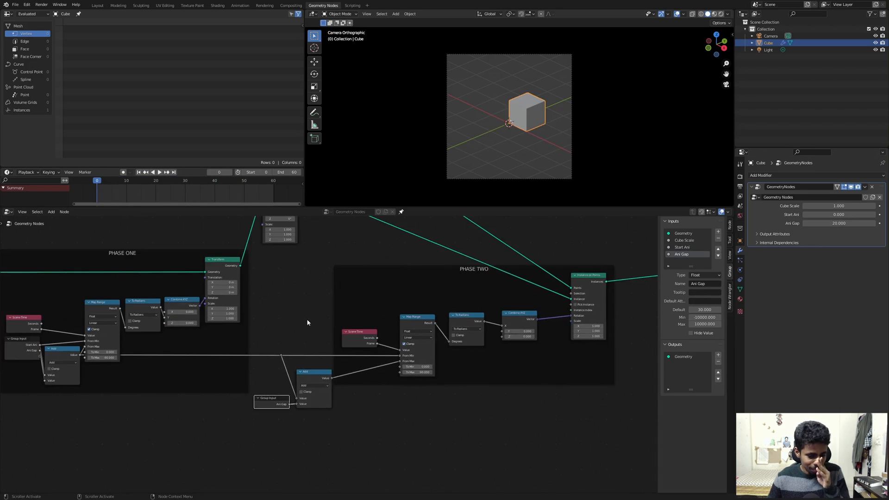
pyautogui.scroll(3, 308, 322)
pyautogui.moveTo(251, 412); pyautogui.dragTo(249, 417)
pyautogui.moveTo(234, 371); pyautogui.dragTo(312, 361, button='middle')
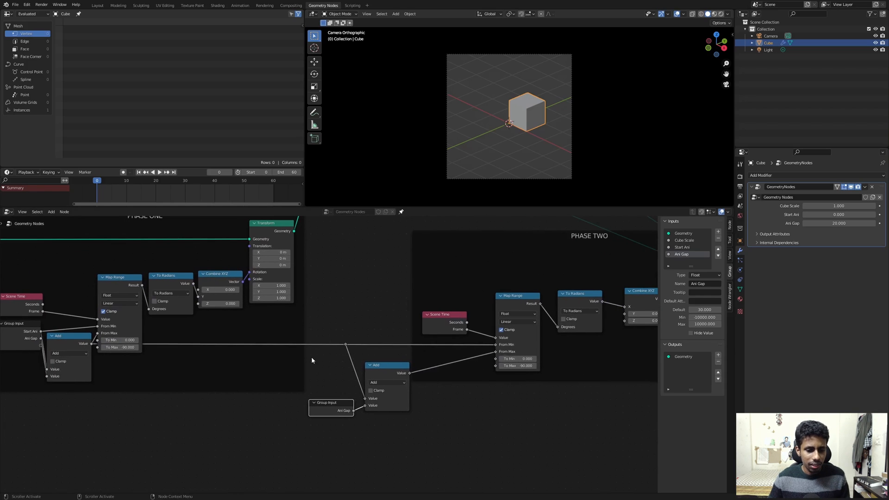
pyautogui.moveTo(345, 344); pyautogui.dragTo(449, 357)
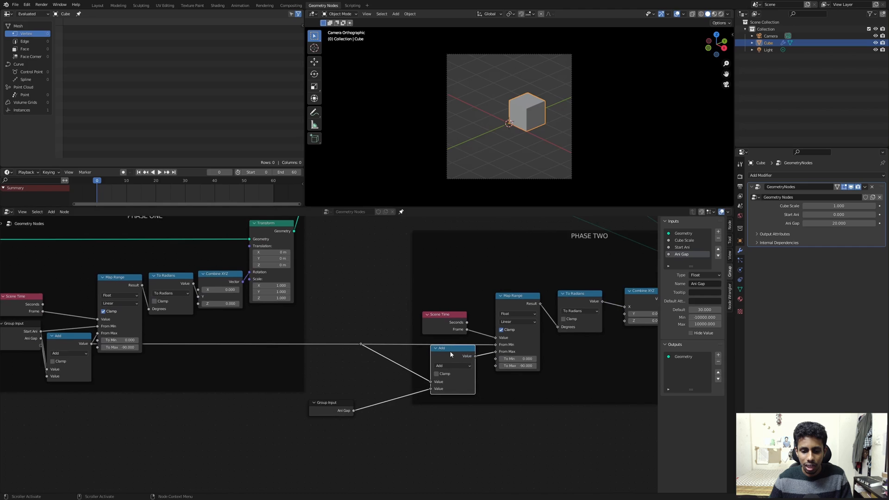
pyautogui.click(325, 410)
pyautogui.moveTo(325, 410); pyautogui.dragTo(445, 408)
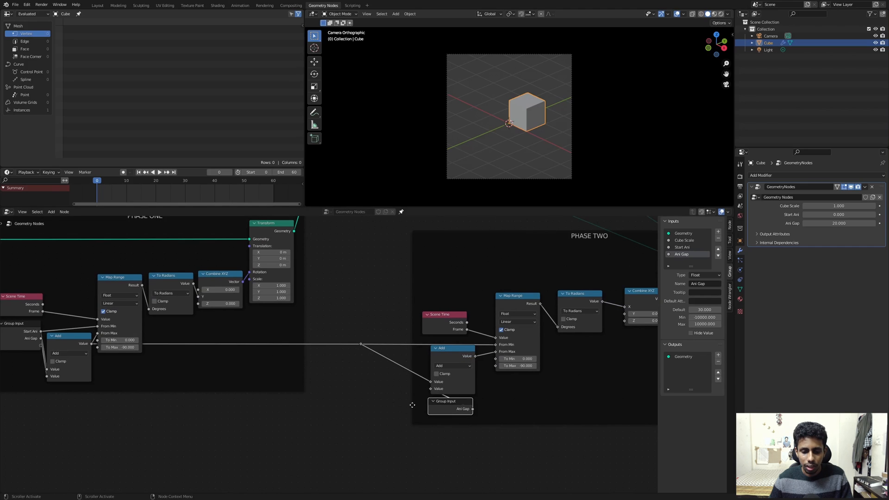
# - Set the modifier's Ani Gap to 30 and scrub the timeline to frame 39 to check the phase timing
pyautogui.moveTo(367, 392); pyautogui.dragTo(450, 394, button='middle')
pyautogui.scroll(2, 450, 394)
pyautogui.scroll(-2, 429, 350)
pyautogui.moveTo(414, 314); pyautogui.dragTo(402, 399, button='middle')
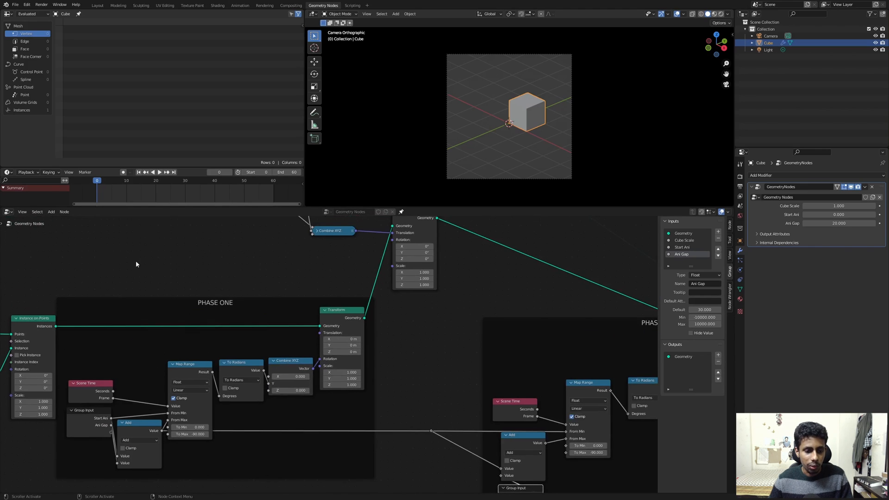
pyautogui.moveTo(100, 181); pyautogui.dragTo(171, 181)
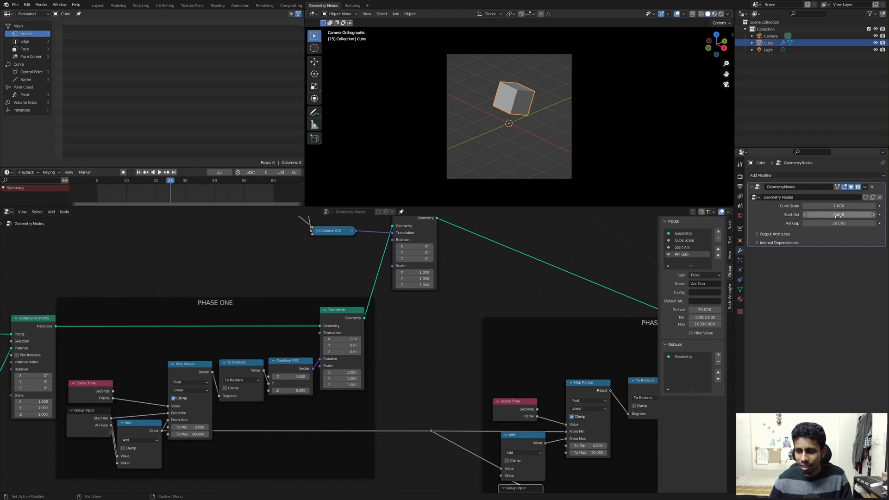
pyautogui.click(838, 223)
pyautogui.write('30')
pyautogui.press('Return')
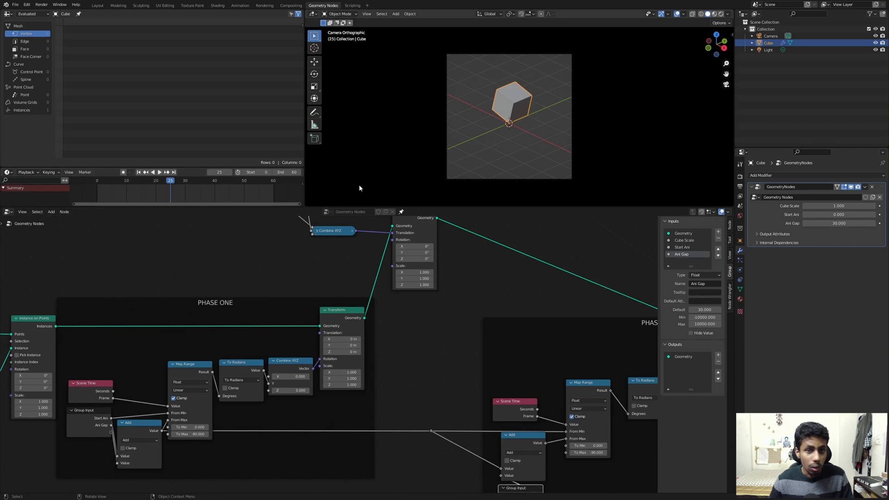
pyautogui.moveTo(171, 181); pyautogui.dragTo(186, 182)
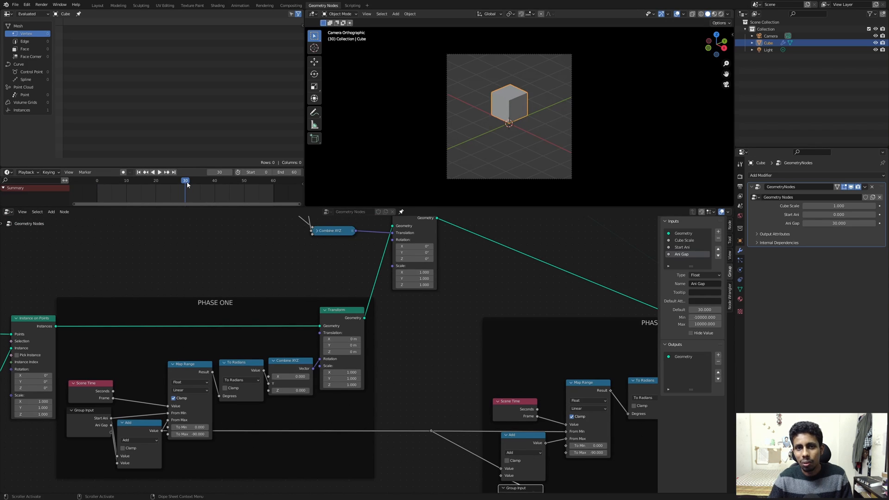
pyautogui.moveTo(187, 185); pyautogui.dragTo(214, 180)
# - Insert a Math node set to Add on the link between the PHASE ONE Add node and the reroute leading to PHASE TWO
pyautogui.moveTo(413, 357); pyautogui.dragTo(460, 293, button='middle')
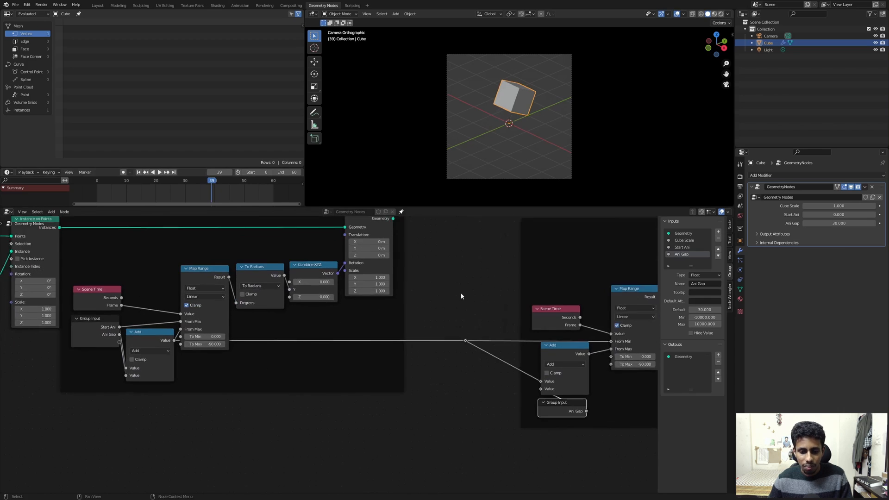
pyautogui.scroll(1, 461, 297)
pyautogui.hotkey('shift', 'a')
pyautogui.write('a')
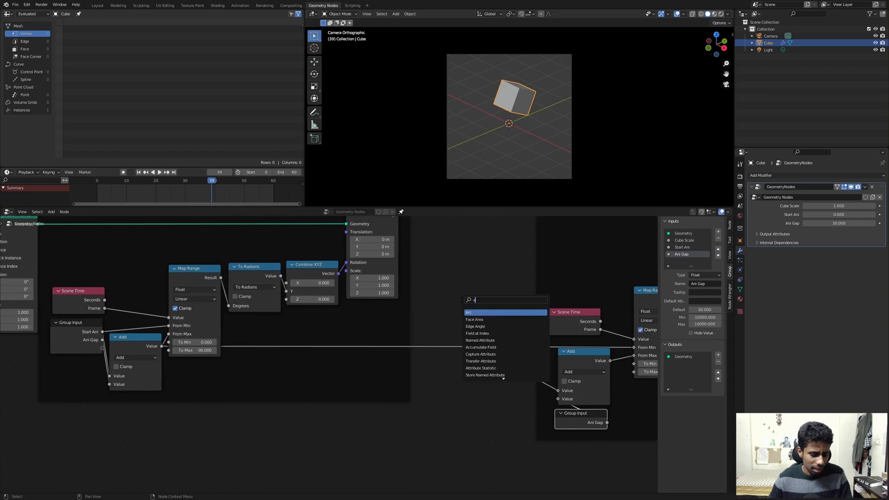
pyautogui.press('BackSpace')
pyautogui.write('add')
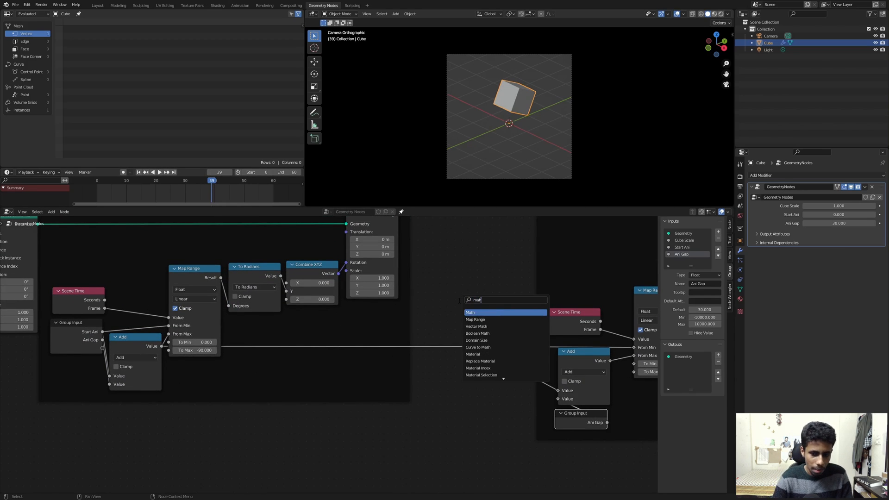
pyautogui.press('Return')
pyautogui.click(406, 328)
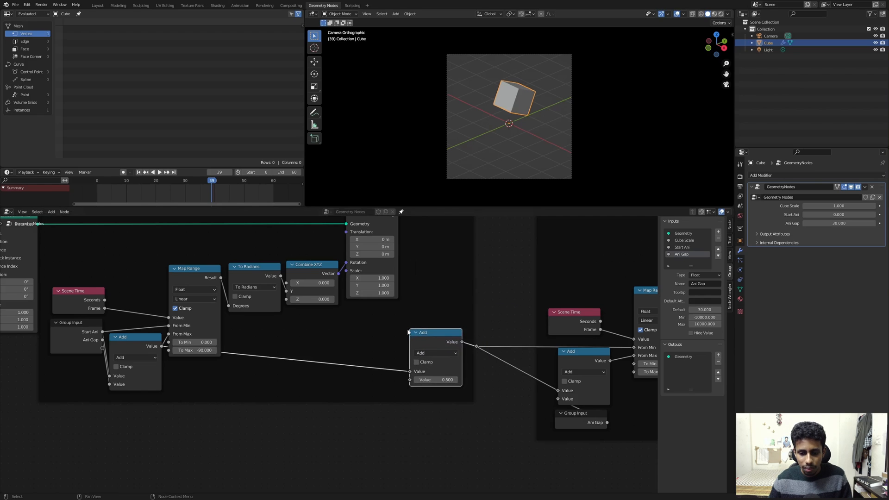
# - Expose the second value of the newly inserted Add node as a new group input and place its Group Input node beside it
pyautogui.moveTo(544, 330); pyautogui.dragTo(496, 333, button='middle')
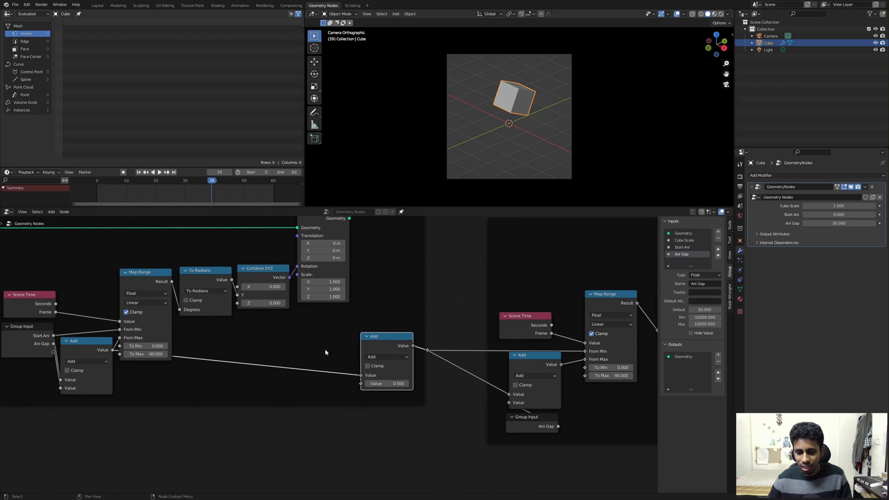
pyautogui.moveTo(497, 315); pyautogui.dragTo(451, 309, button='middle')
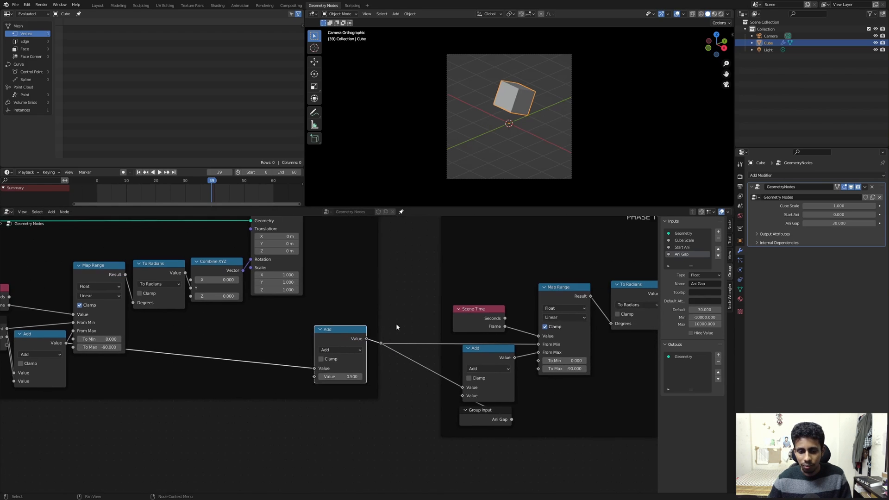
pyautogui.scroll(1, 397, 325)
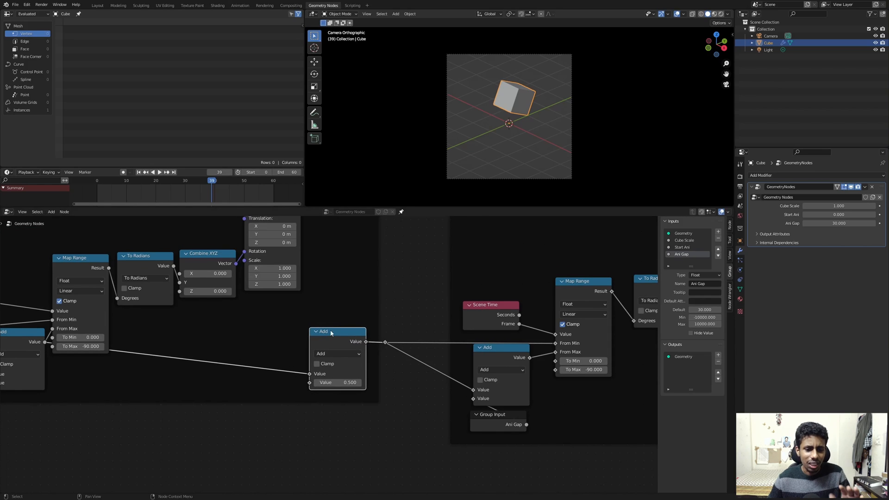
pyautogui.moveTo(332, 331); pyautogui.dragTo(391, 298, button='middle')
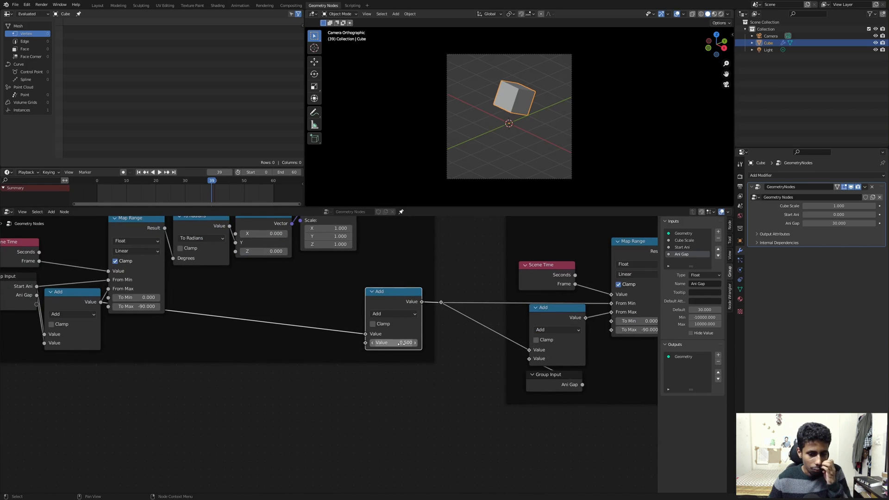
pyautogui.moveTo(365, 343); pyautogui.dragTo(274, 346)
pyautogui.write('g')
pyautogui.click(300, 358)
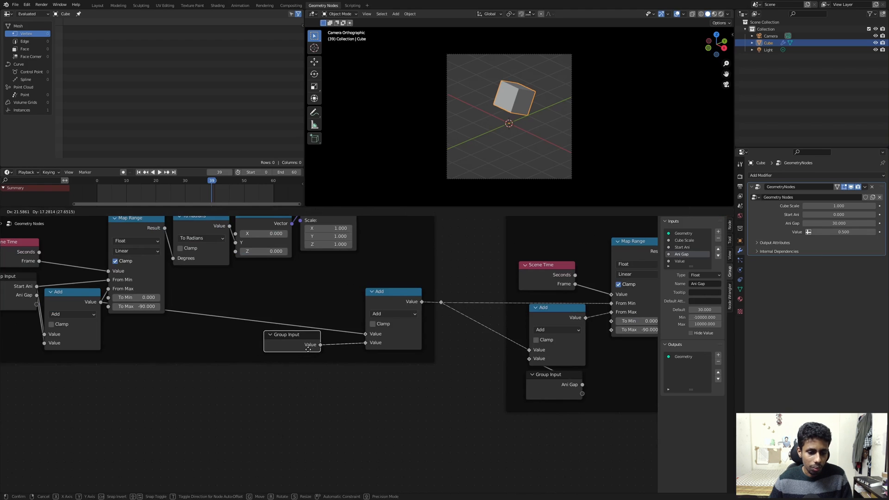
pyautogui.click(315, 341)
# - Rename the new Value group input to Pause
pyautogui.click(684, 261)
pyautogui.click(698, 283)
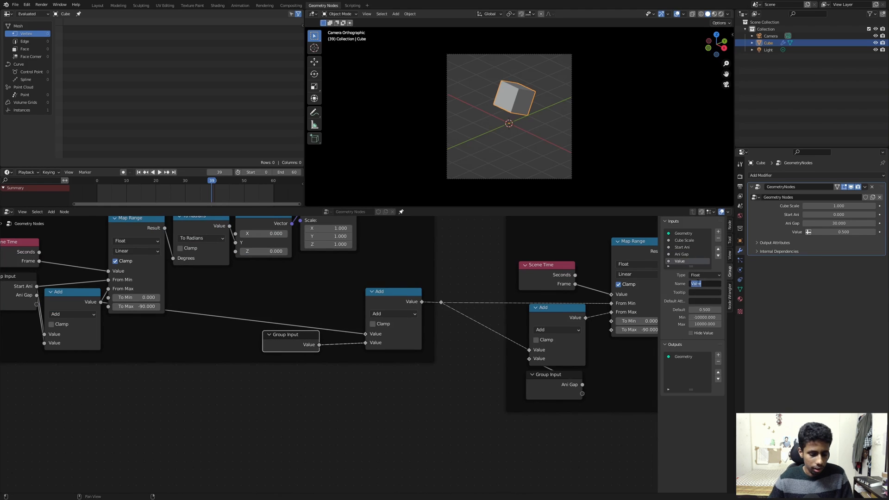
pyautogui.write('Pau')
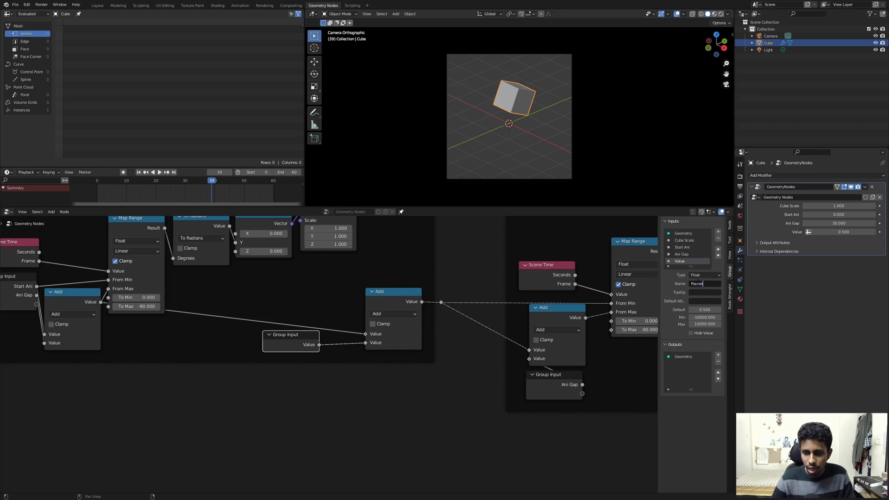
pyautogui.write('se')
pyautogui.press('Return')
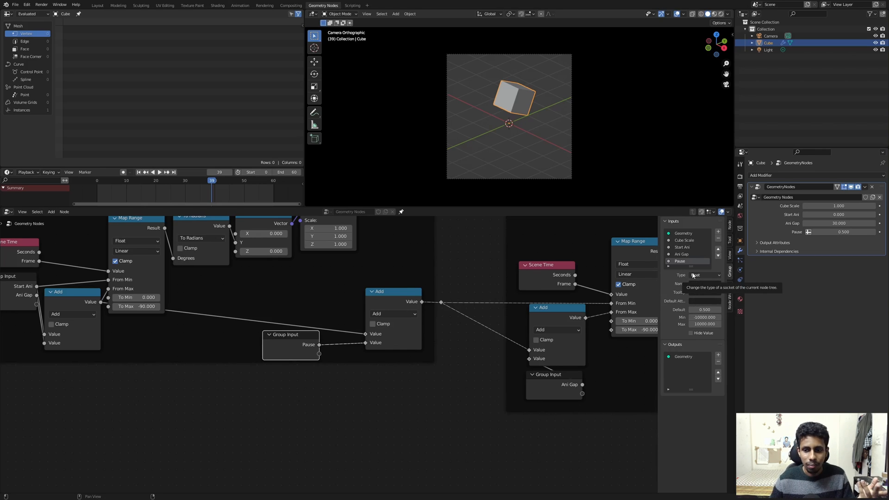
# - Try the timing with Pause at 10 and Ani Gap at 20, and return to the first frame
pyautogui.click(843, 233)
pyautogui.write('10')
pyautogui.press('Return')
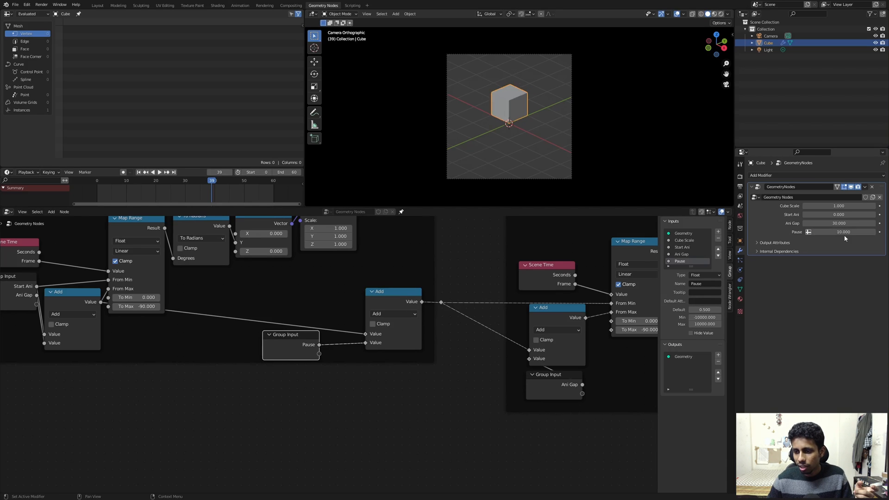
pyautogui.click(830, 224)
pyautogui.write('20')
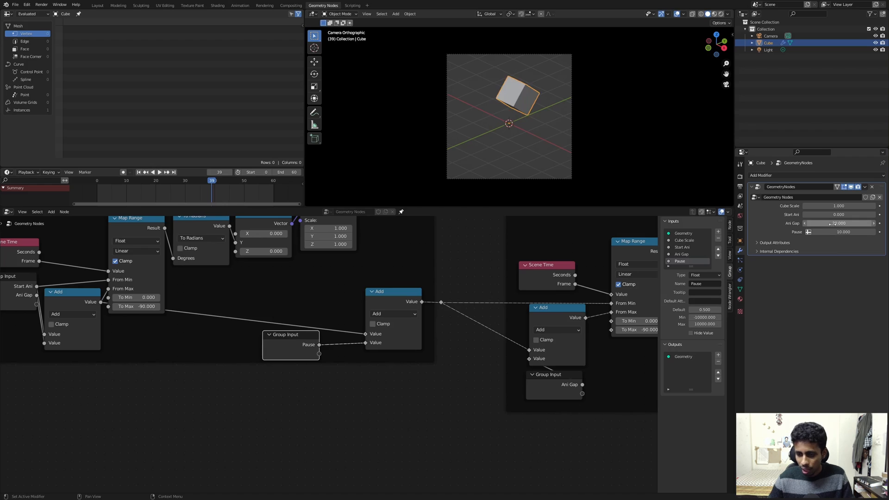
pyautogui.press('Return')
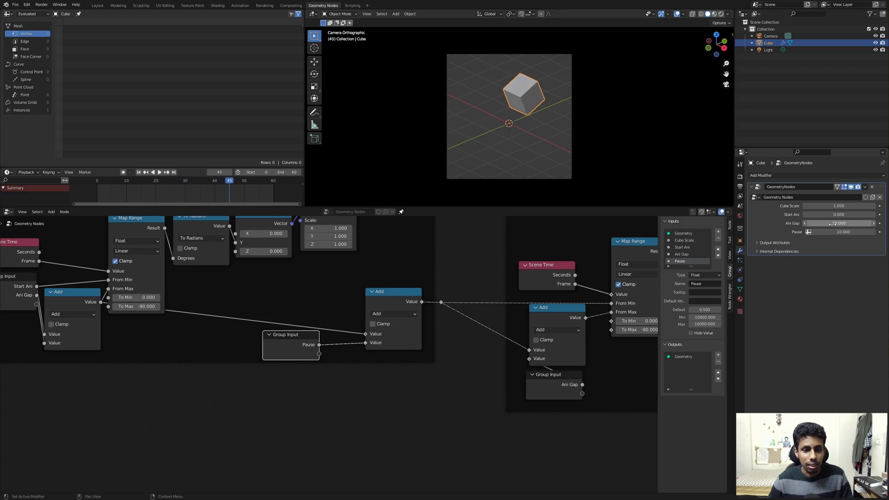
pyautogui.hotkey('shift', 'Left')
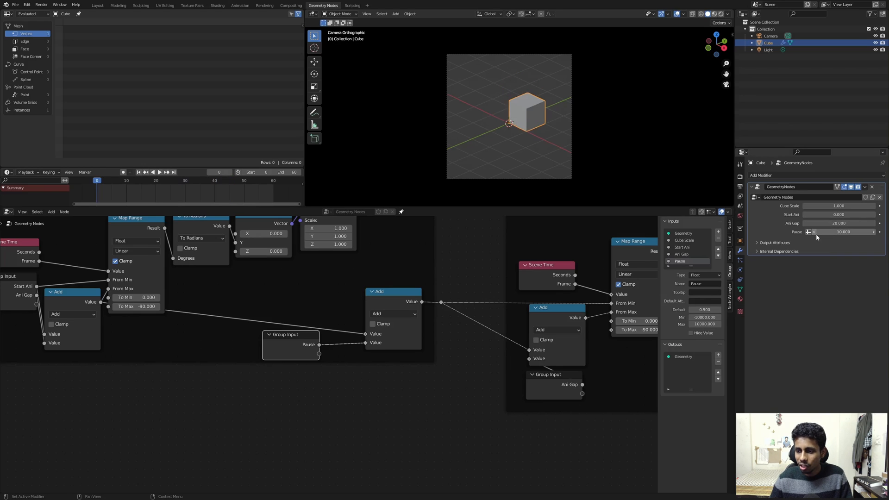
# - Set the modifier's Pause to 0 and Ani Gap to 30, and save the file
pyautogui.click(819, 233)
pyautogui.write('0')
pyautogui.press('Return')
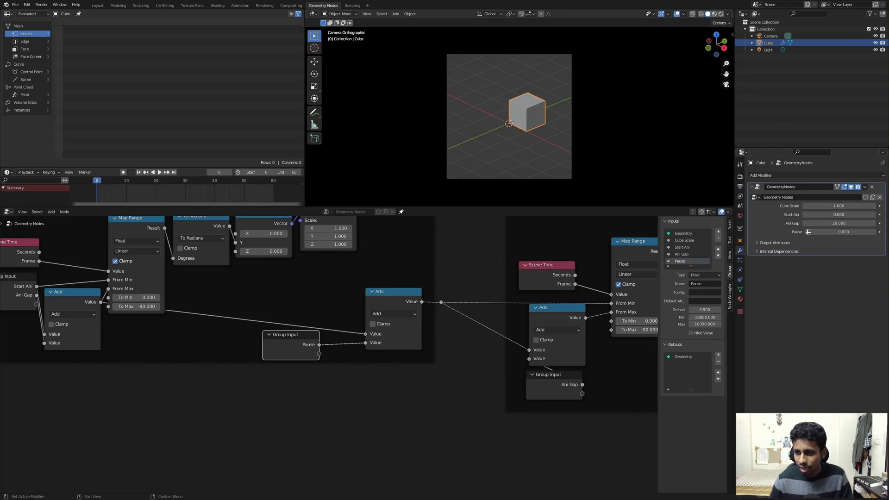
pyautogui.click(832, 225)
pyautogui.write('30')
pyautogui.press('Return')
pyautogui.hotkey('ctrl', 's')
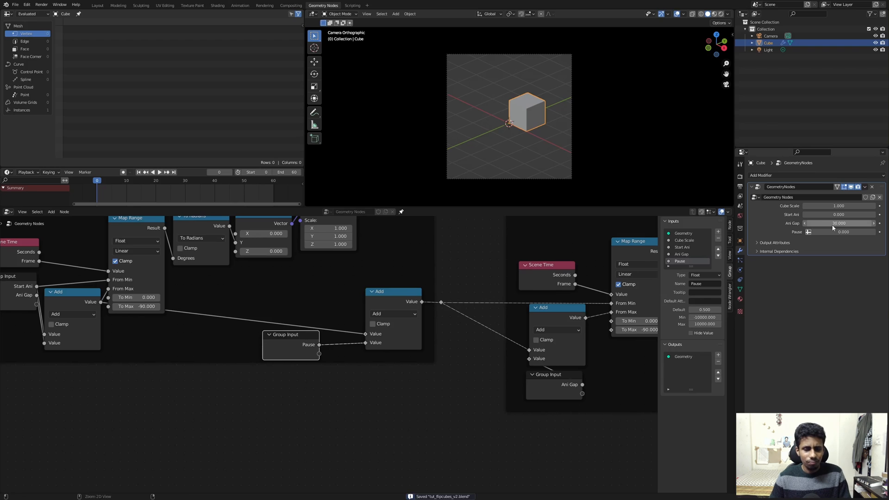
# - Hide the node editor's sidebar and play the animation to check the cube's flip, returning to frame 0
pyautogui.scroll(-3, 557, 265)
pyautogui.press('n')
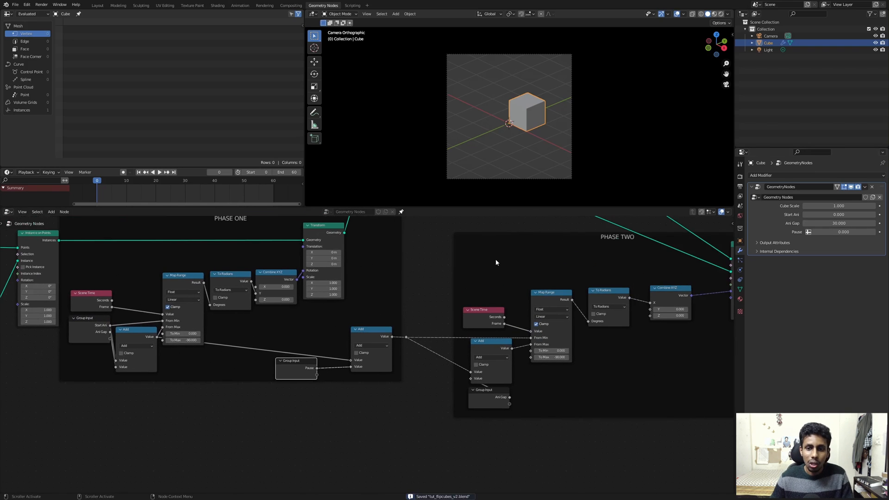
pyautogui.scroll(-2, 373, 321)
pyautogui.moveTo(417, 235); pyautogui.dragTo(385, 301, button='middle')
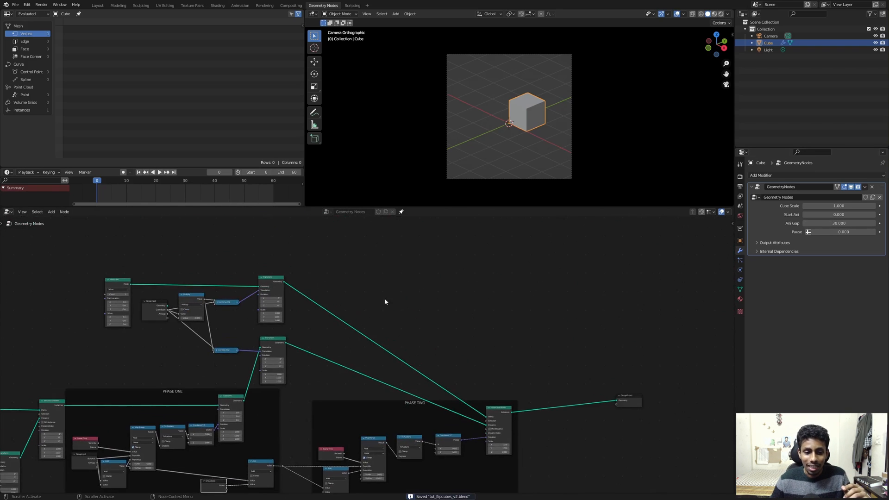
pyautogui.moveTo(318, 321); pyautogui.dragTo(393, 310, button='middle')
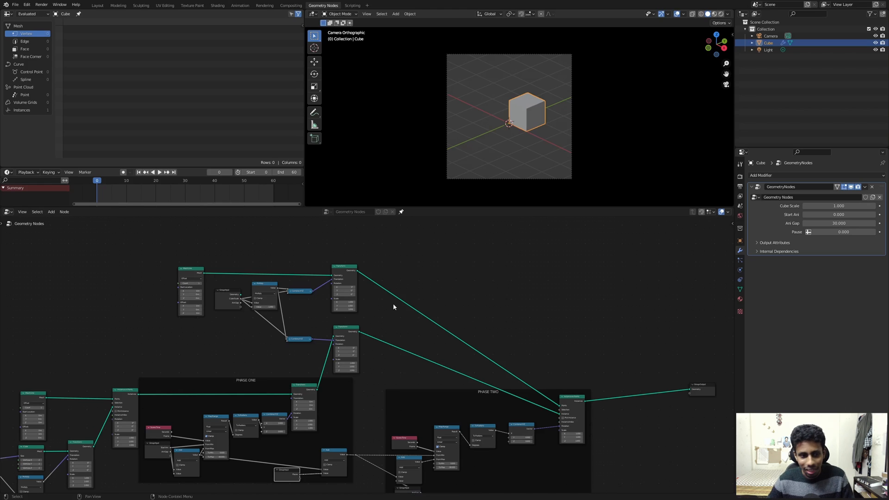
pyautogui.press('space')
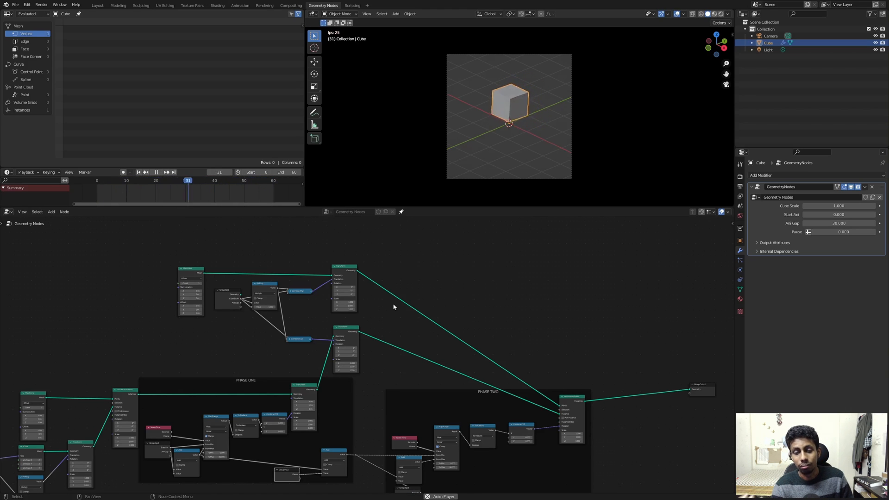
pyautogui.press('Escape')
pyautogui.scroll(1, 291, 251)
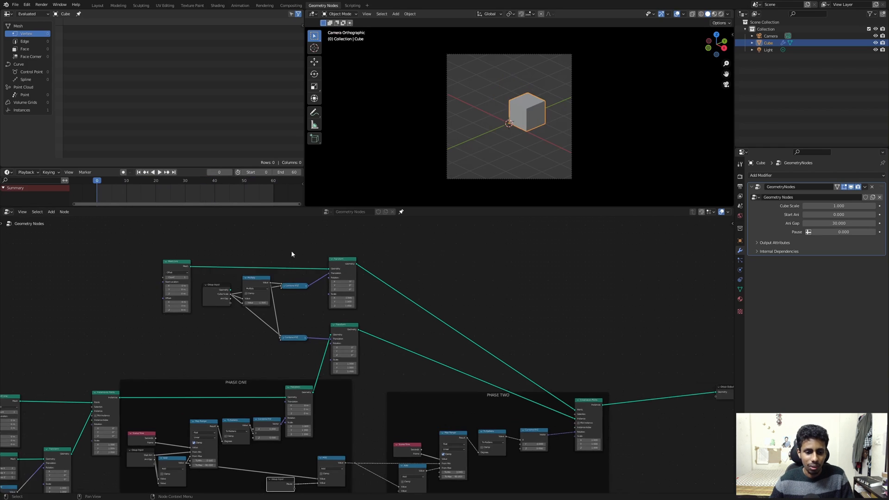
# - Switch the 3D viewport to the top orthographic view with the cube in sight
pyautogui.moveTo(439, 269); pyautogui.dragTo(395, 316, button='middle')
pyautogui.scroll(-2, 395, 316)
pyautogui.scroll(2, 454, 335)
pyautogui.moveTo(498, 346); pyautogui.dragTo(438, 416, button='middle')
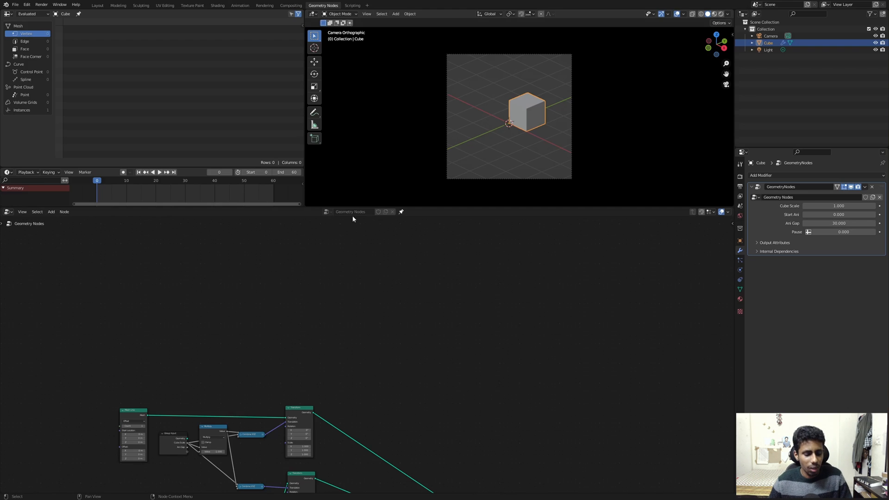
pyautogui.press('`')
pyautogui.click(485, 86)
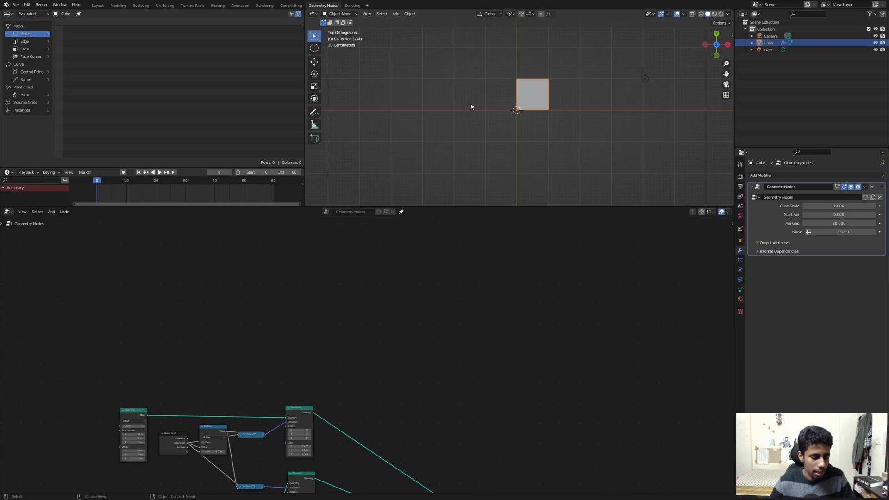
pyautogui.keyDown('shift'); pyautogui.moveTo(471, 106); pyautogui.dragTo(504, 140, button='middle'); pyautogui.keyUp('shift')
pyautogui.moveTo(506, 140)
pyautogui.mouseDown()
pyautogui.moveTo(471, 76)
pyautogui.moveTo(419, 61)
pyautogui.moveTo(500, 109)
pyautogui.moveTo(474, 77)
pyautogui.moveTo(449, 52)
pyautogui.moveTo(418, 43)
pyautogui.moveTo(502, 124)
pyautogui.mouseUp()
pyautogui.scroll(-1, 198, 317)
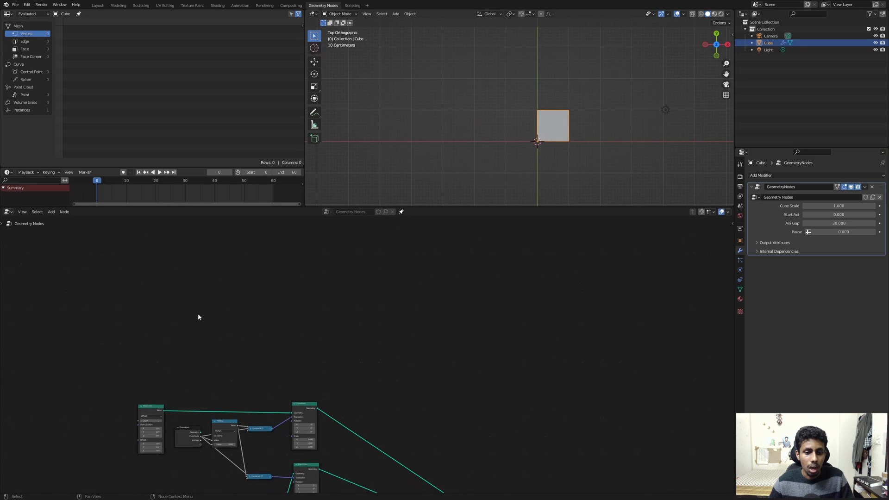
# - Move the Group Output node farther away from PHASE TWO's Instance on Points node
pyautogui.scroll(-5, 248, 316)
pyautogui.moveTo(474, 385); pyautogui.dragTo(433, 347, button='middle')
pyautogui.scroll(3, 434, 347)
pyautogui.moveTo(504, 390); pyautogui.dragTo(441, 351, button='middle')
pyautogui.moveTo(441, 351); pyautogui.dragTo(518, 431)
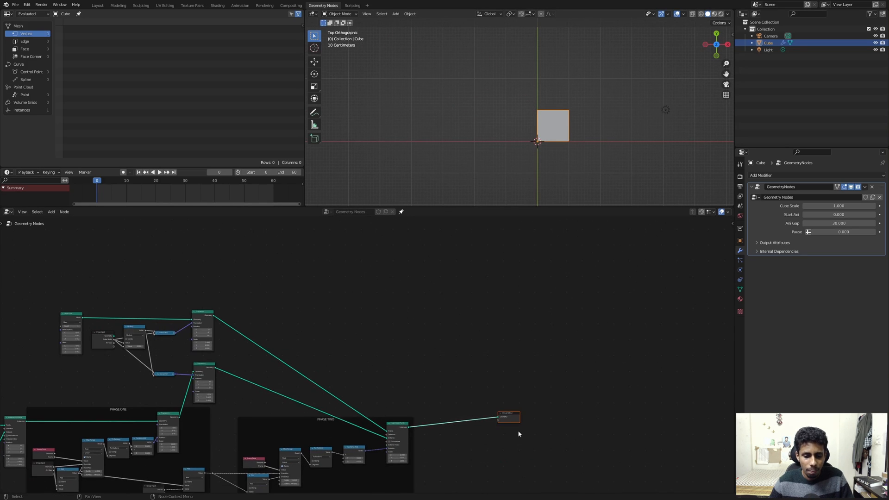
pyautogui.press('g')
pyautogui.click(550, 443)
# - Add a Mesh Line node in the empty area above the existing node tree
pyautogui.moveTo(365, 297); pyautogui.dragTo(415, 333, button='middle')
pyautogui.click(326, 263)
pyautogui.hotkey('shift', 'a')
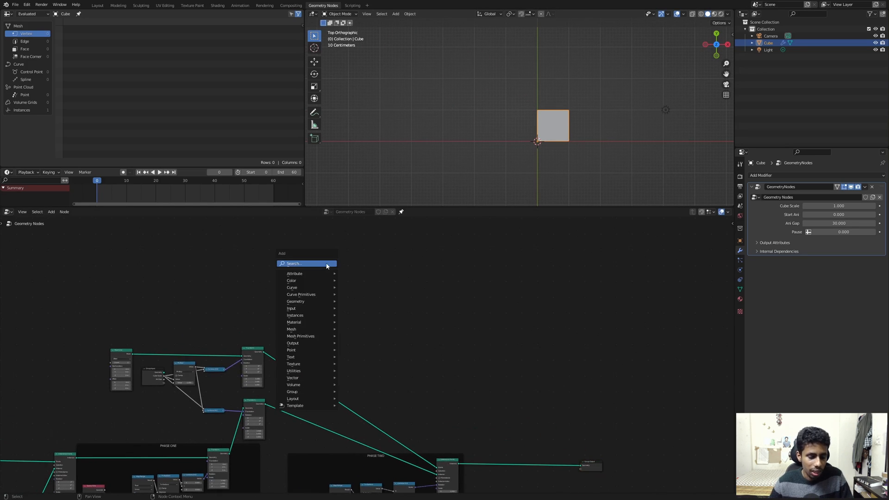
pyautogui.click(326, 264)
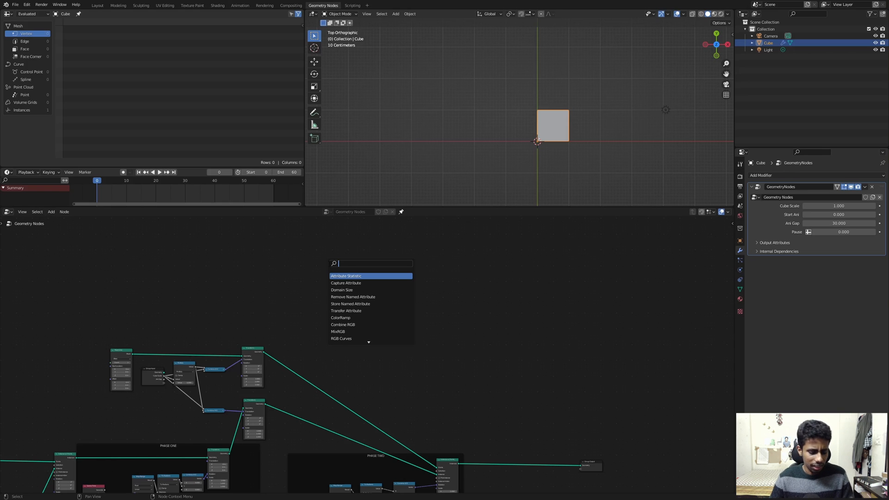
pyautogui.write('m')
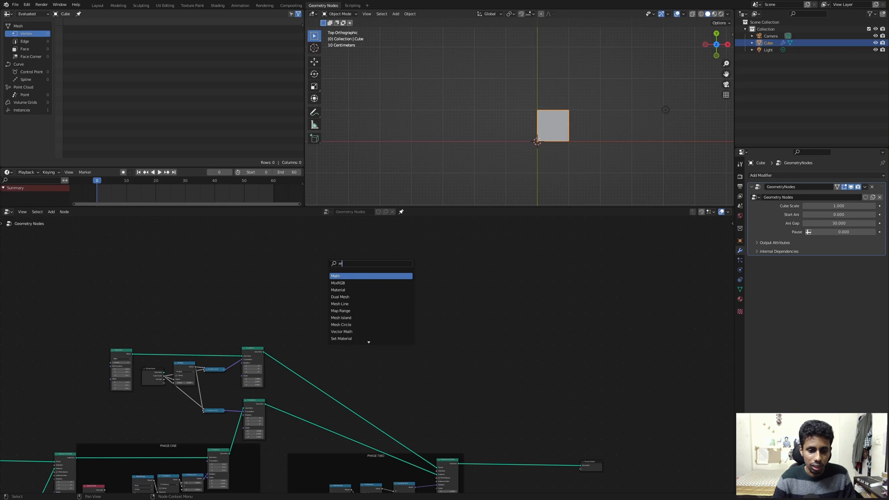
pyautogui.write('es')
pyautogui.press('Down')
pyautogui.press('Return')
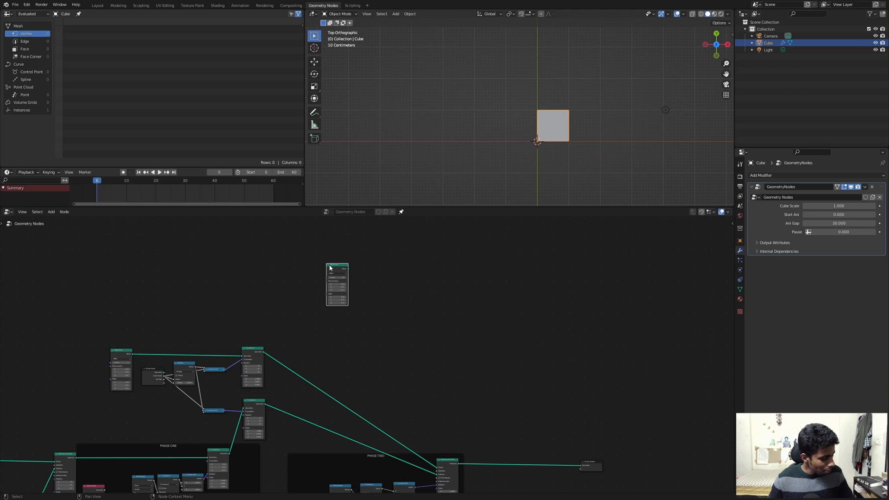
# - Add an Instance on Points node fed by the new Mesh Line's mesh output and place it beside the Mesh Line
pyautogui.scroll(3, 347, 259)
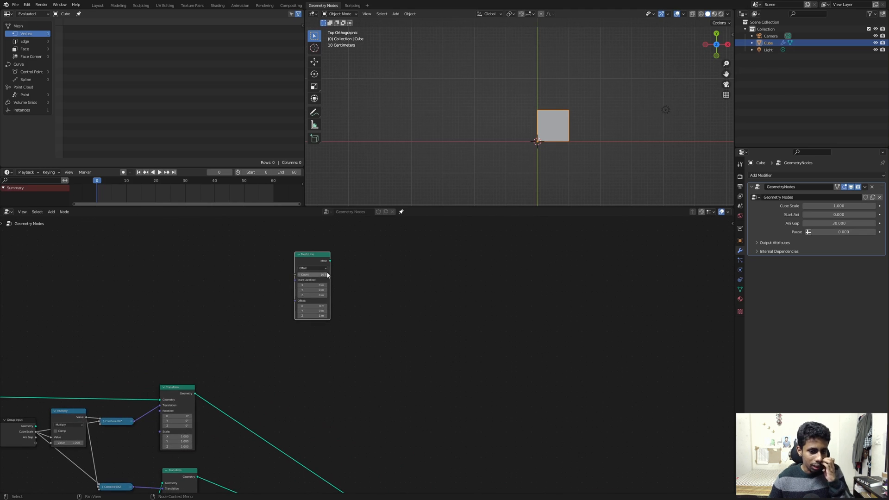
pyautogui.scroll(-2, 344, 269)
pyautogui.moveTo(344, 269); pyautogui.dragTo(318, 272, button='middle')
pyautogui.scroll(3, 298, 261)
pyautogui.moveTo(293, 258); pyautogui.dragTo(378, 268)
pyautogui.write('instance on')
pyautogui.press('Return')
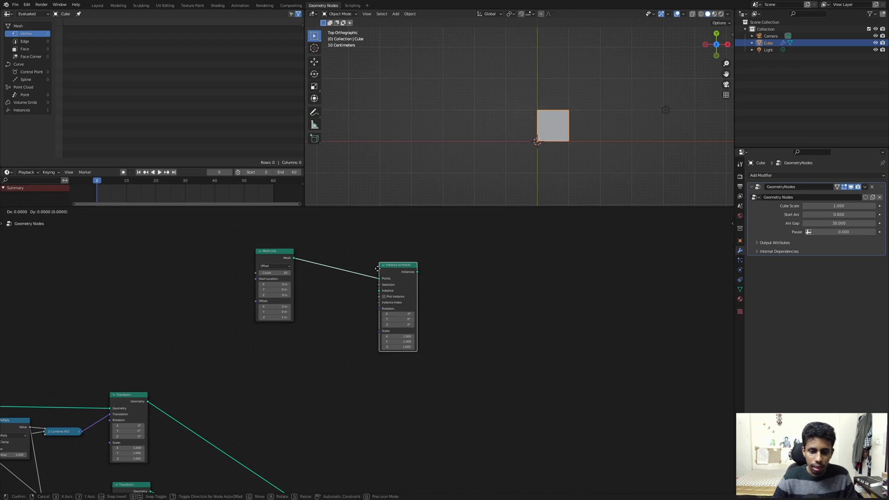
pyautogui.click(371, 250)
pyautogui.scroll(1, 371, 251)
pyautogui.moveTo(346, 254); pyautogui.dragTo(365, 275, button='middle')
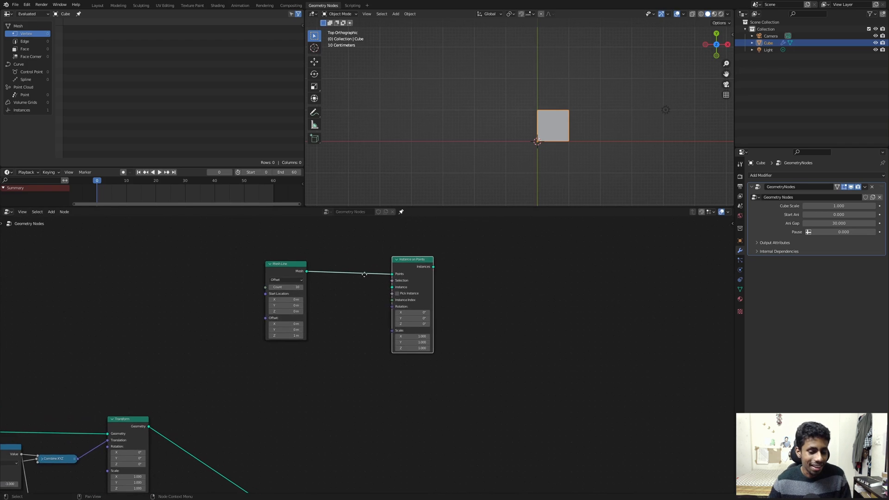
pyautogui.moveTo(414, 260); pyautogui.dragTo(406, 260)
# - Add a Grid node connected to the Instance input of the new Instance on Points node, beneath the Mesh Line
pyautogui.scroll(3, 330, 281)
pyautogui.moveTo(355, 293); pyautogui.dragTo(422, 287, button='middle')
pyautogui.scroll(1, 421, 286)
pyautogui.scroll(-2, 424, 286)
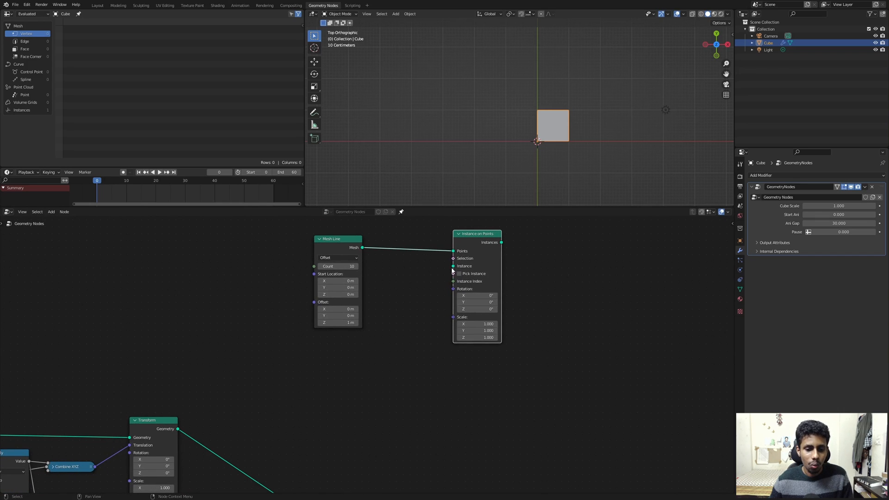
pyautogui.moveTo(453, 267); pyautogui.dragTo(359, 357)
pyautogui.write('gri')
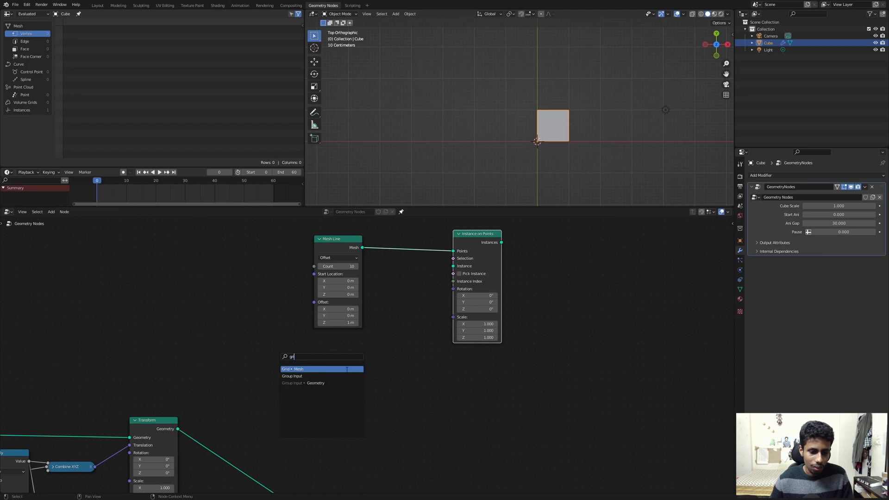
pyautogui.click(344, 369)
pyautogui.click(343, 370)
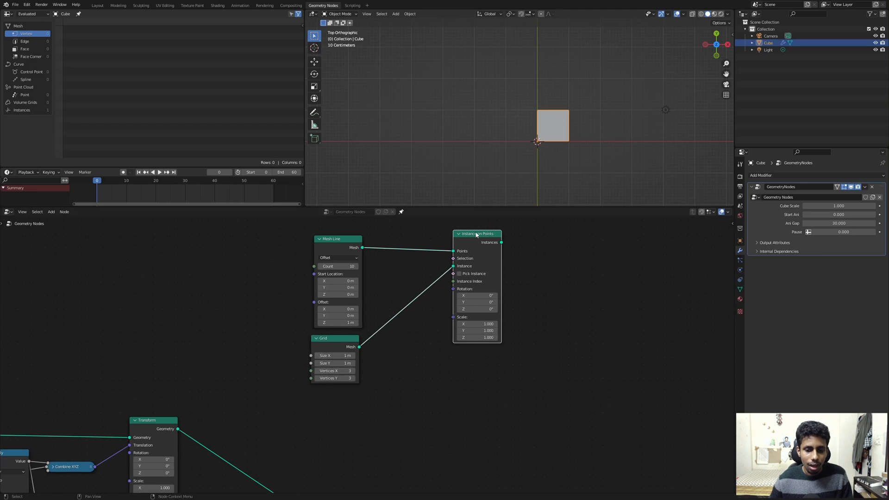
# - Link the new Instance on Points node to the output and view its instances in perspective
pyautogui.keyDown('ctrl'); pyautogui.keyDown('shift'); pyautogui.click(476, 235); pyautogui.keyUp('shift'); pyautogui.keyUp('ctrl')
pyautogui.moveTo(489, 110); pyautogui.dragTo(482, 158, button='middle')
pyautogui.scroll(2, 378, 288)
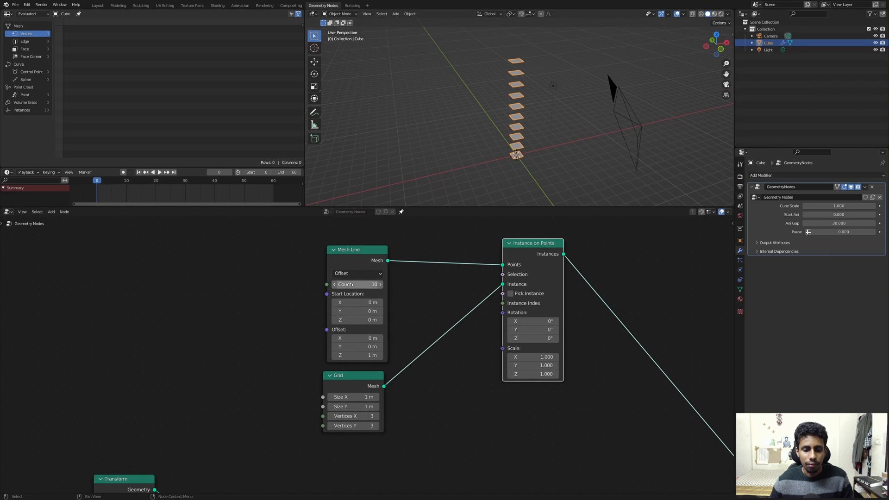
# - Set the Mesh Line's Z offset to 0 m and view the instances from the top
pyautogui.doubleClick(357, 355)
pyautogui.write('0')
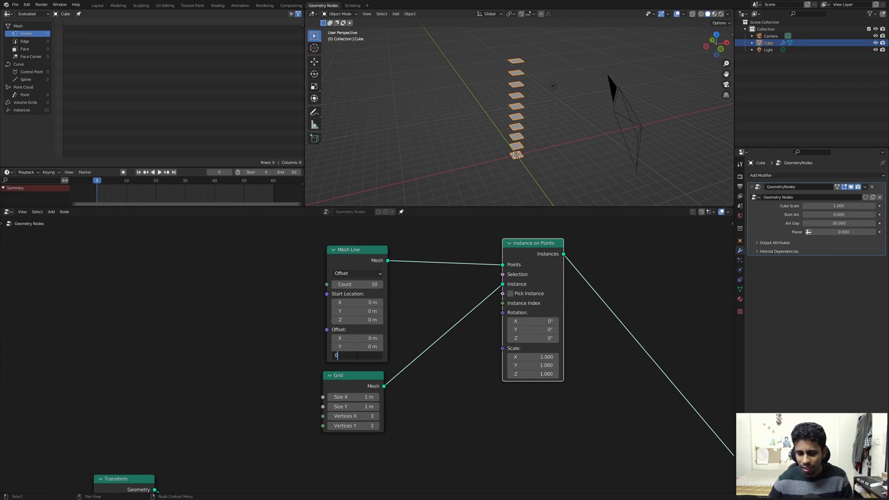
pyautogui.press('Return')
pyautogui.press('`')
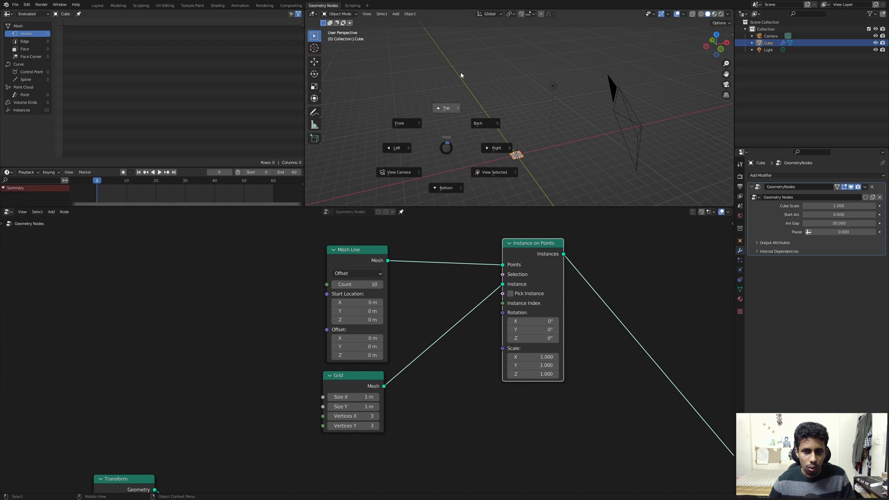
pyautogui.click(460, 71)
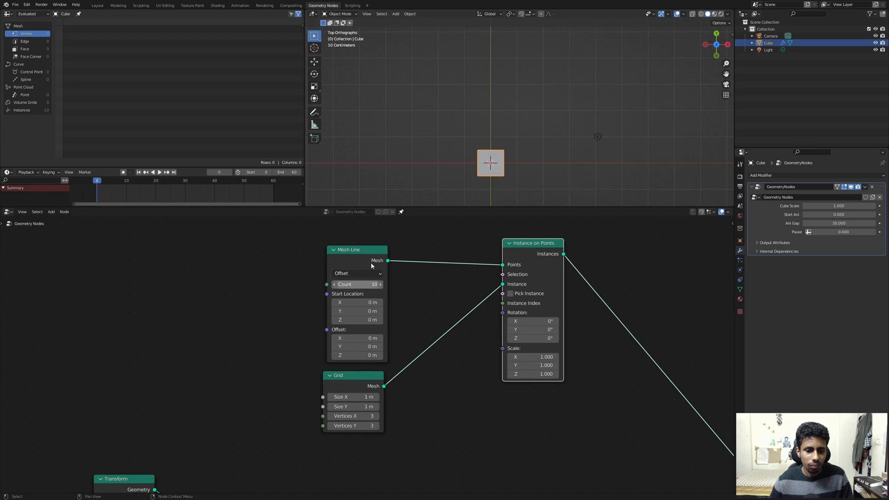
# - Sketch a stair-step annotation across the grid instance and erase it
pyautogui.scroll(-1, 487, 156)
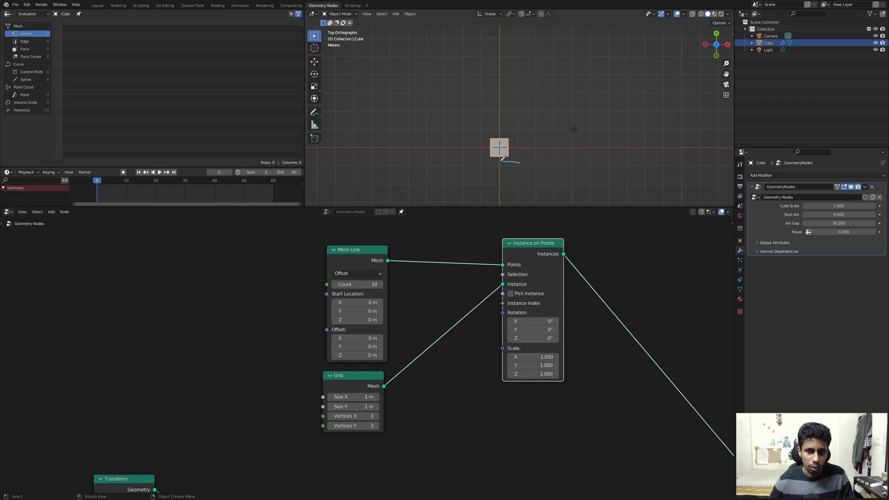
pyautogui.moveTo(502, 159)
pyautogui.mouseDown()
pyautogui.moveTo(484, 166)
pyautogui.moveTo(485, 146)
pyautogui.moveTo(460, 128)
pyautogui.moveTo(429, 130)
pyautogui.mouseUp()
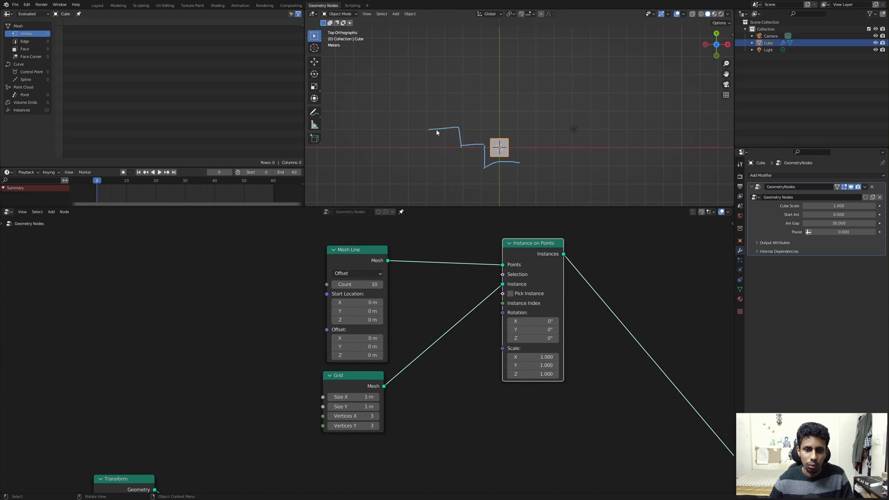
pyautogui.moveTo(405, 163); pyautogui.dragTo(526, 165, button='right')
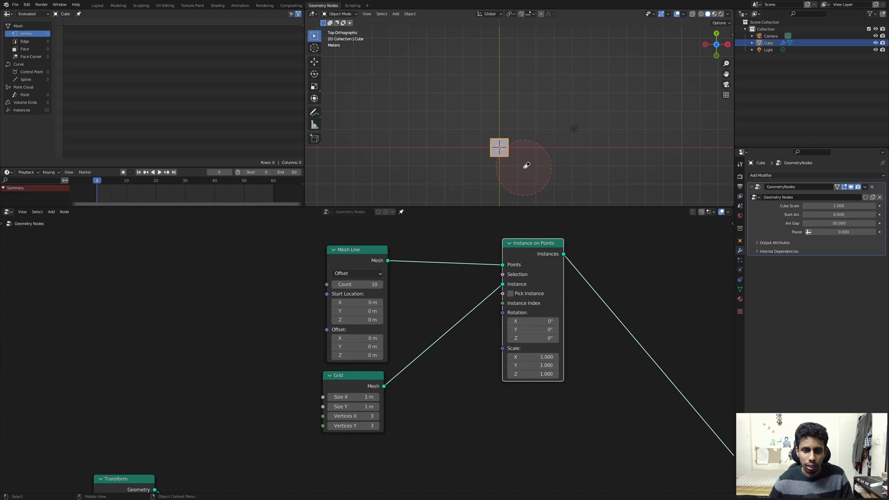
# - Set the Mesh Line's offset to 1 m in both Y and X
pyautogui.click(357, 347)
pyautogui.write('1')
pyautogui.press('Return')
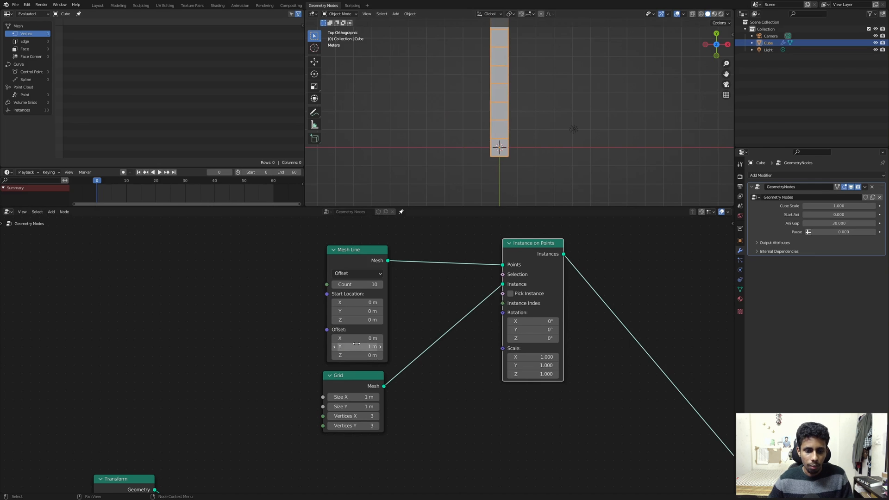
pyautogui.click(352, 338)
pyautogui.write('1')
pyautogui.press('Return')
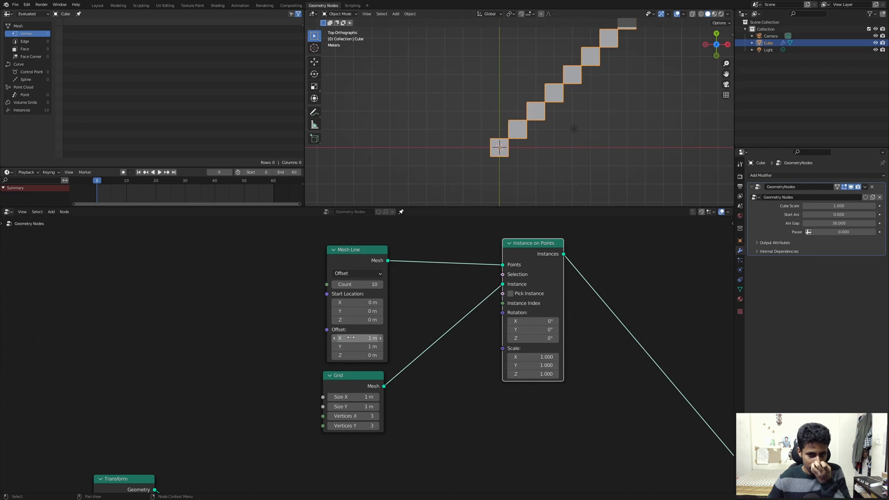
# - Set the Mesh Line's X offset to -1 m so the squares step in the opposite direction
pyautogui.click(351, 338)
pyautogui.press('BackSpace')
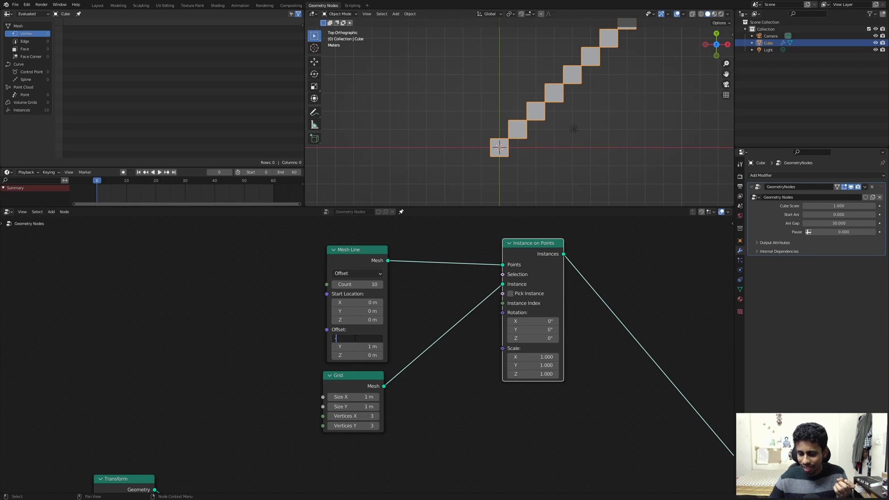
pyautogui.write('-1')
pyautogui.press('Return')
pyautogui.scroll(-4, 409, 113)
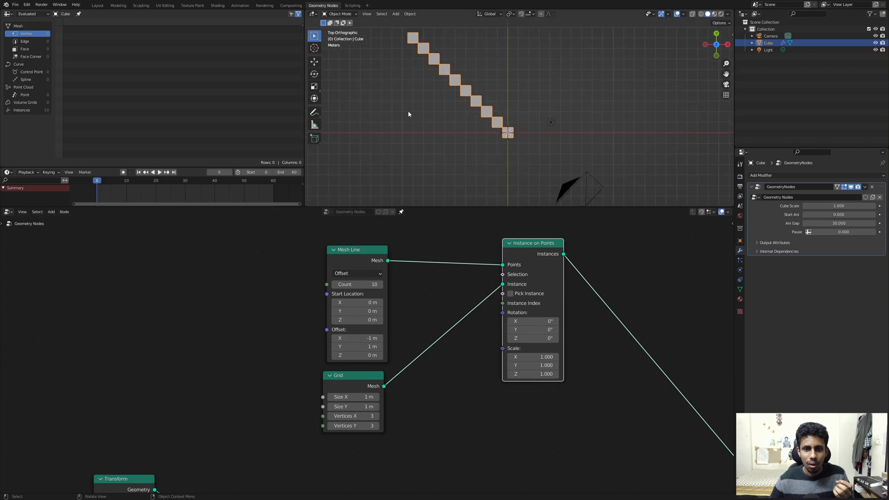
# - Add a Group Input node in the empty area beside the Mesh Line and Grid nodes
pyautogui.moveTo(205, 350); pyautogui.dragTo(354, 294, button='middle')
pyautogui.scroll(1, 356, 298)
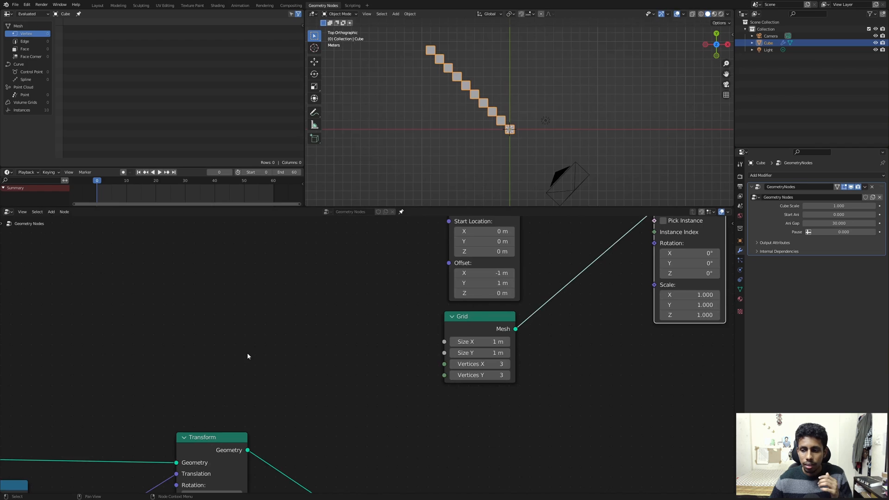
pyautogui.moveTo(184, 363); pyautogui.dragTo(362, 326, button='middle')
pyautogui.scroll(-1, 362, 325)
pyautogui.hotkey('shift', 'a')
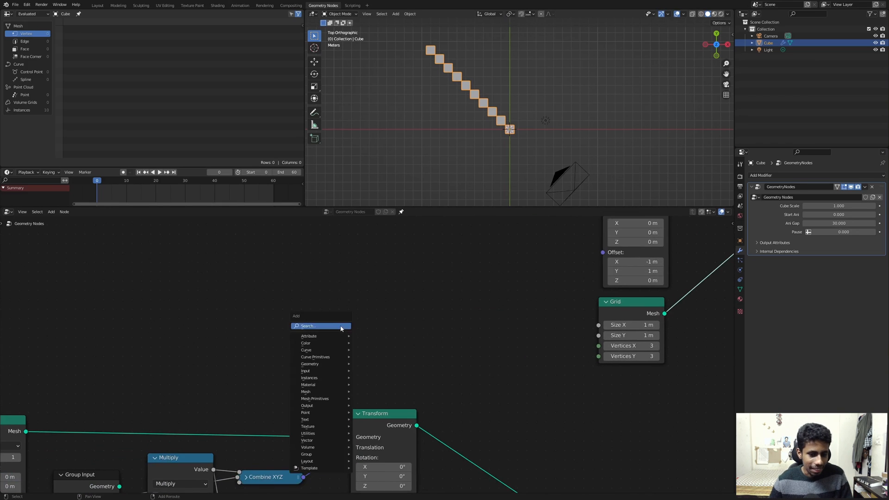
pyautogui.click(347, 326)
pyautogui.write('gi')
pyautogui.press('Return')
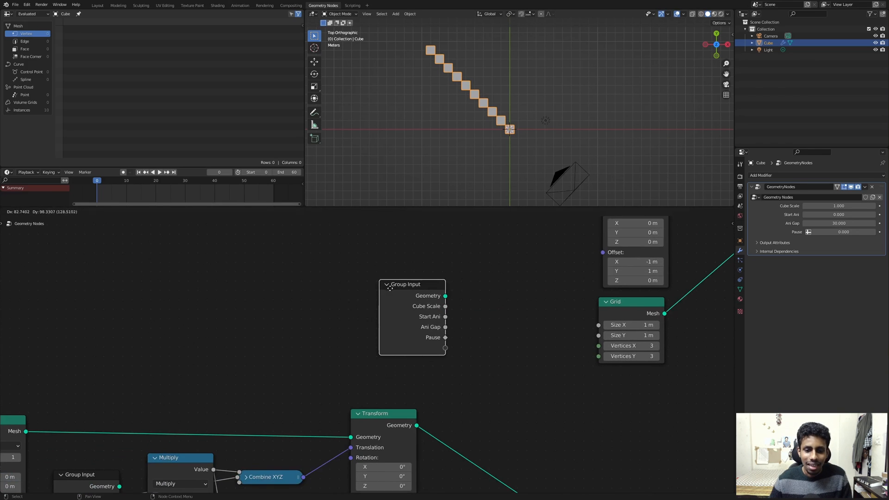
pyautogui.click(387, 287)
pyautogui.moveTo(411, 282); pyautogui.dragTo(384, 282, button='middle')
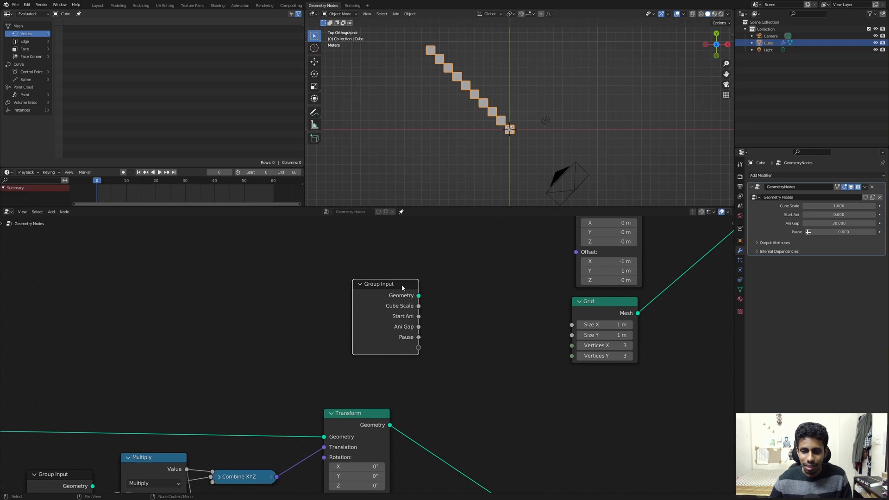
pyautogui.moveTo(401, 287); pyautogui.dragTo(324, 280)
# - Add a Combine XYZ node between the new Group Input and the Mesh Line
pyautogui.hotkey('shift', 'a')
pyautogui.click(425, 276)
pyautogui.write('c')
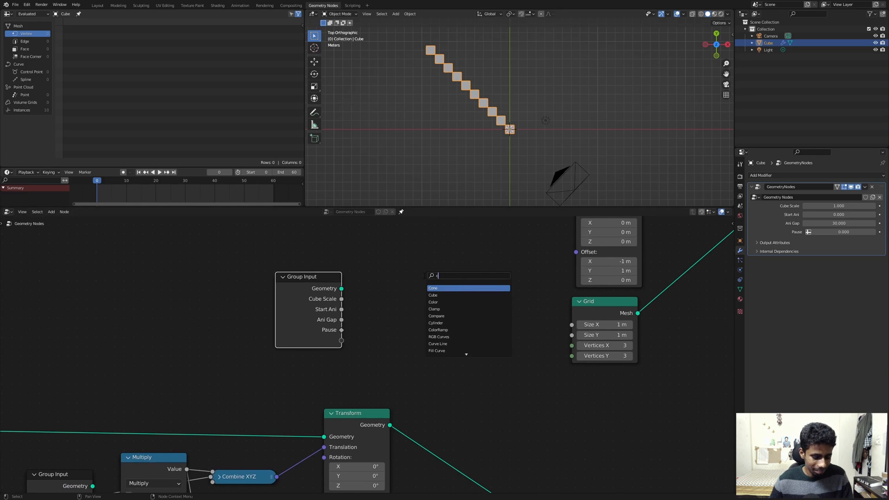
pyautogui.write('xy')
pyautogui.press('Return')
pyautogui.click(456, 274)
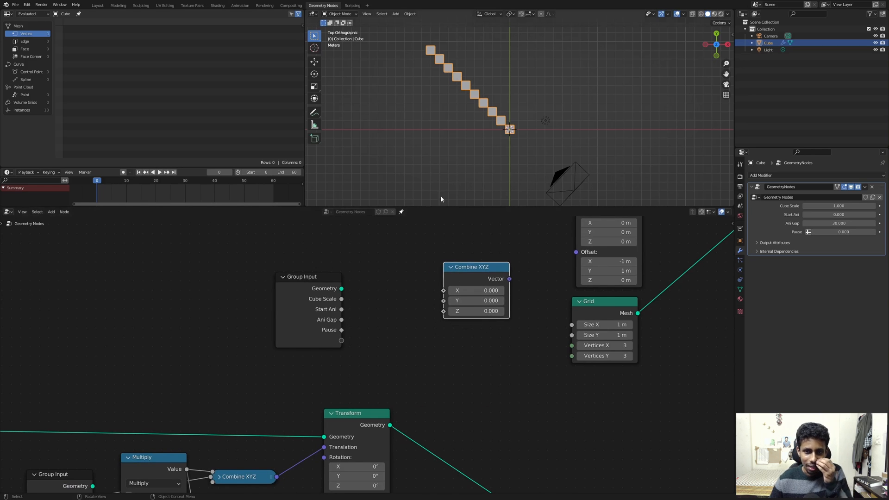
pyautogui.scroll(3, 424, 195)
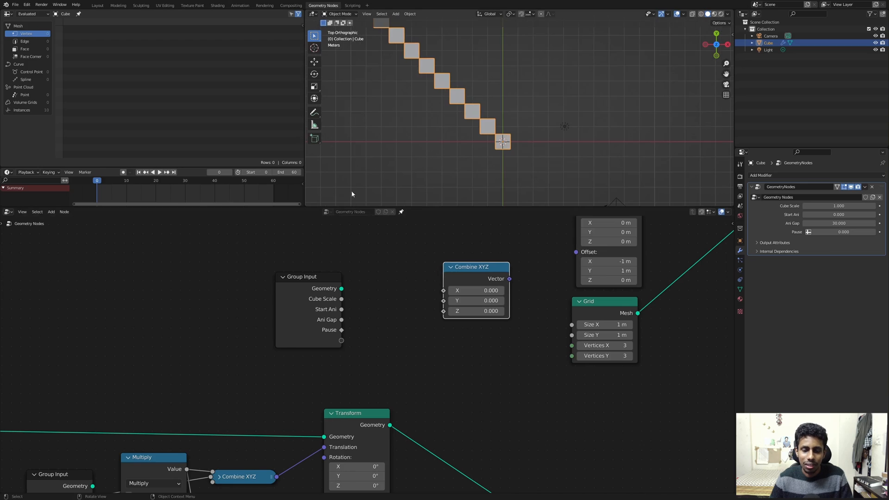
# - Delete the unconnected Combine XYZ and Group Input nodes beside the Mesh Line
pyautogui.moveTo(478, 269); pyautogui.dragTo(427, 279)
pyautogui.press('x')
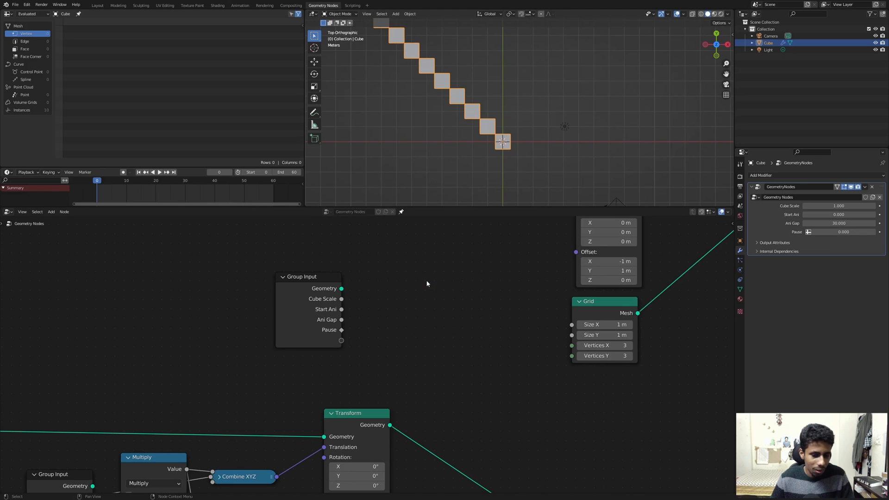
pyautogui.moveTo(276, 308); pyautogui.dragTo(304, 318)
pyautogui.press('x')
pyautogui.scroll(-3, 429, 286)
pyautogui.moveTo(481, 245); pyautogui.dragTo(343, 315, button='middle')
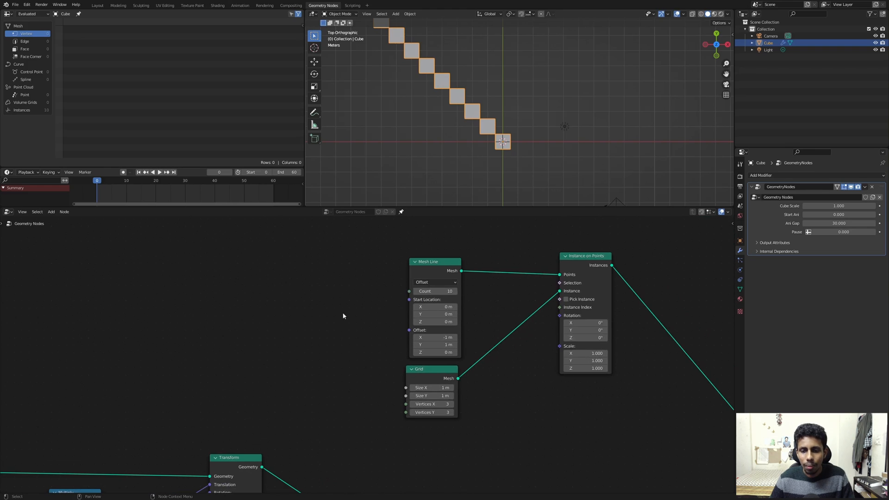
pyautogui.moveTo(359, 278); pyautogui.dragTo(340, 278, button='middle')
pyautogui.moveTo(490, 305); pyautogui.dragTo(318, 286, button='middle')
pyautogui.moveTo(442, 270); pyautogui.dragTo(415, 280, button='middle')
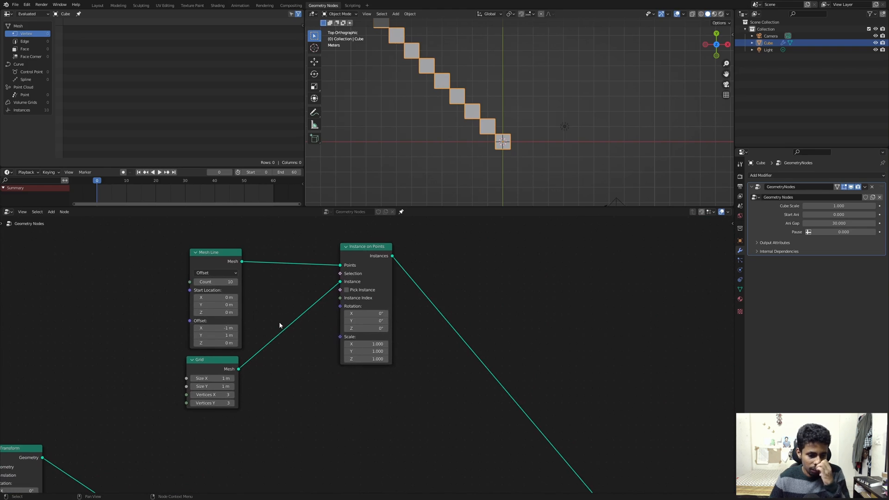
pyautogui.scroll(2, 279, 325)
pyautogui.moveTo(257, 318); pyautogui.dragTo(333, 292, button='middle')
pyautogui.scroll(1, 426, 165)
# - Switch the viewport to wireframe and examine the edges of the grid square at the origin
pyautogui.scroll(6, 441, 148)
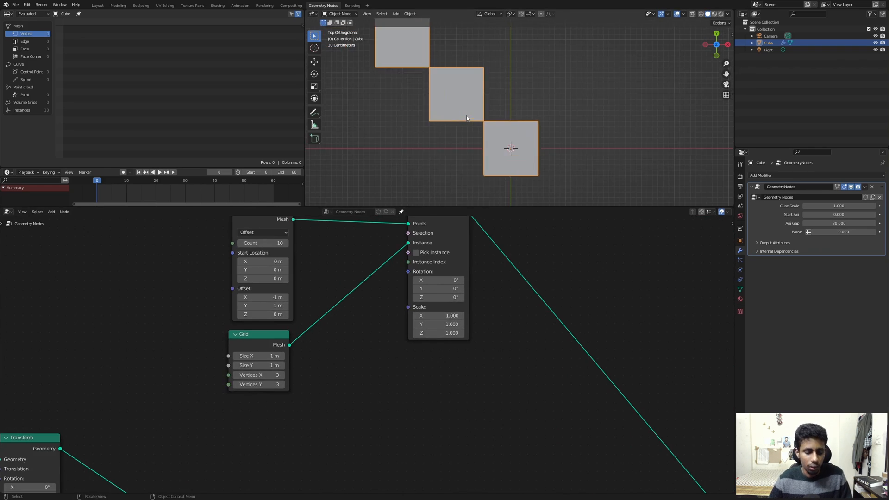
pyautogui.hotkey('shift', 'z')
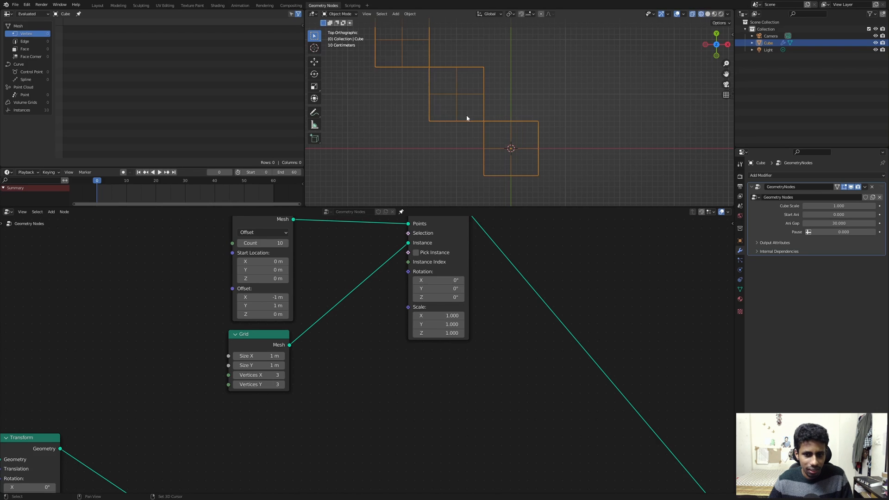
pyautogui.scroll(2, 466, 115)
pyautogui.scroll(2, 510, 109)
pyautogui.keyDown('shift'); pyautogui.moveTo(537, 136); pyautogui.dragTo(552, 70, button='middle'); pyautogui.keyUp('shift')
pyautogui.scroll(2, 552, 77)
pyautogui.scroll(-1, 547, 84)
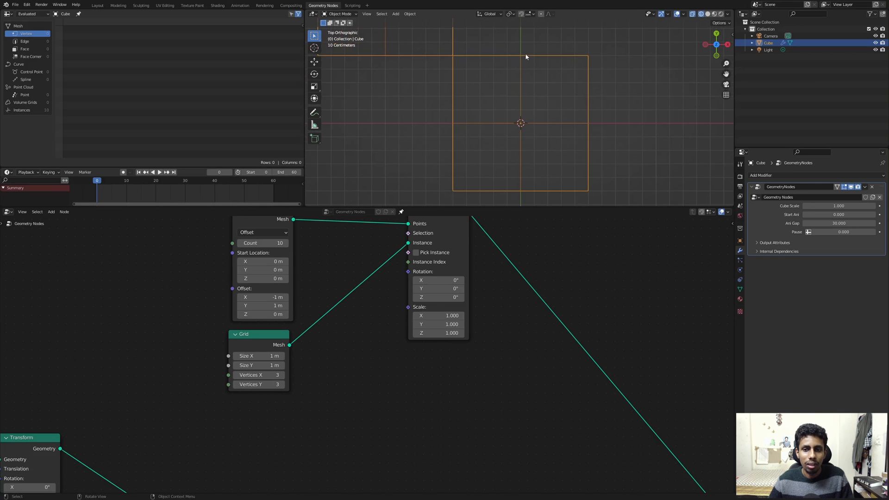
pyautogui.scroll(-2, 552, 95)
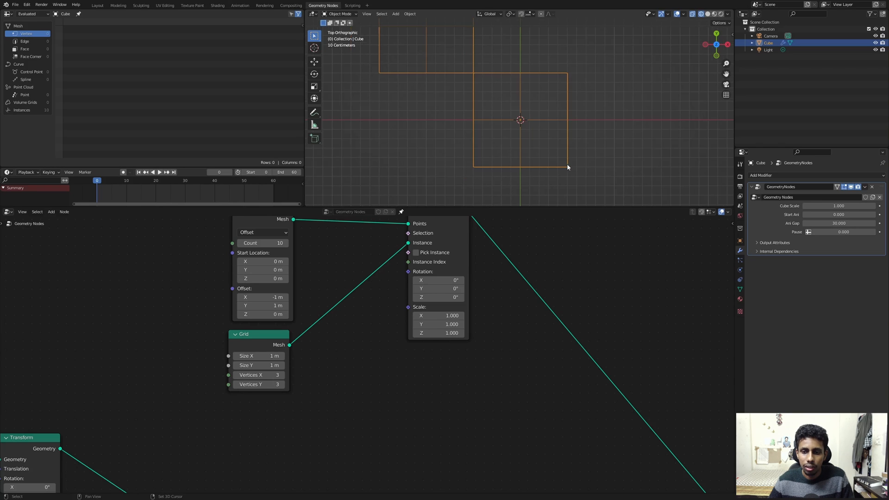
# - Move the 3D cursor to the square's +X edge and snap it back to the world origin
pyautogui.press('g')
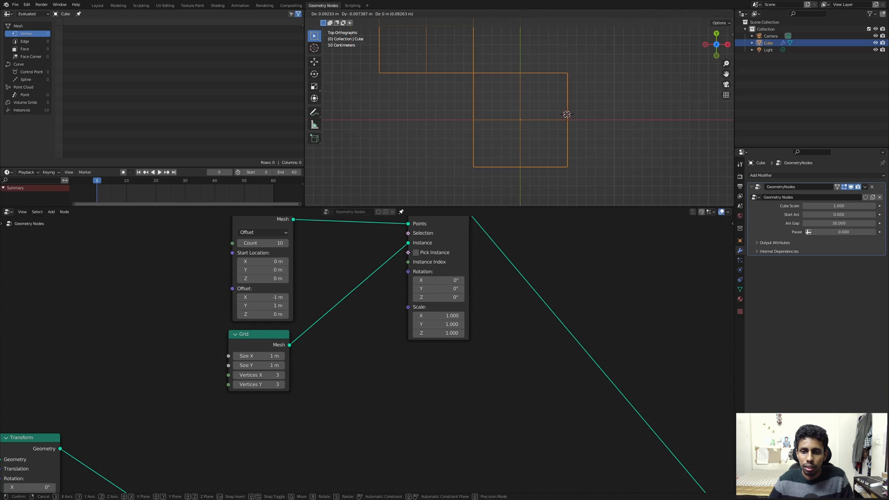
pyautogui.click(559, 115)
pyautogui.hotkey('shift', 's')
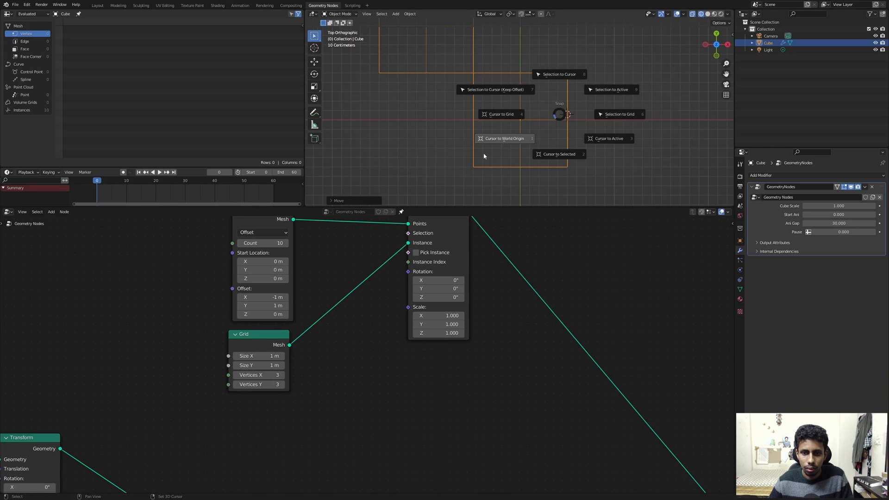
pyautogui.click(542, 131)
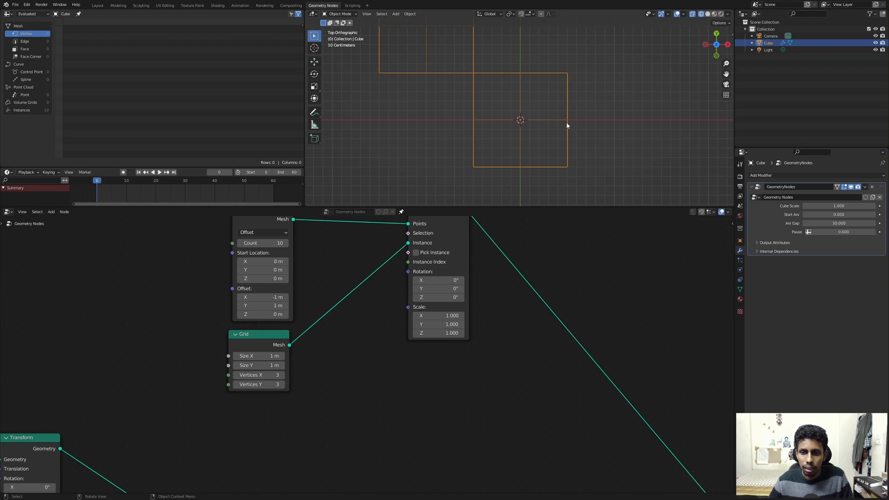
# - Annotate the middle of all four sides of the grid square at the origin
pyautogui.moveTo(569, 122); pyautogui.dragTo(585, 119)
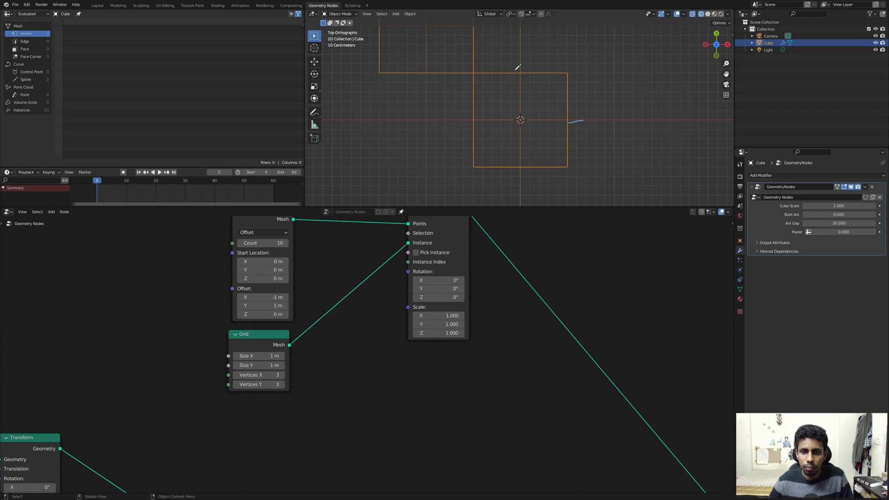
pyautogui.moveTo(515, 70); pyautogui.dragTo(520, 54)
pyautogui.moveTo(469, 116)
pyautogui.mouseDown()
pyautogui.moveTo(439, 117)
pyautogui.moveTo(449, 129)
pyautogui.mouseUp()
pyautogui.moveTo(513, 177); pyautogui.dragTo(536, 170)
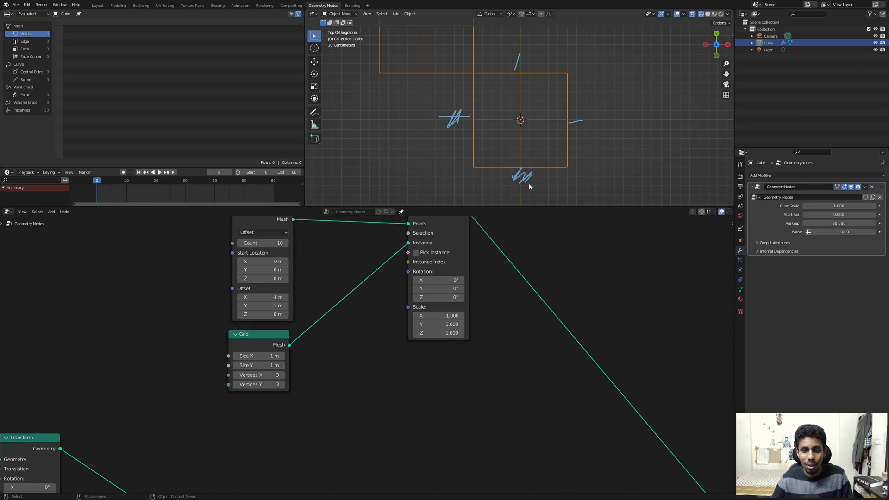
# - Set the Grid node's Vertices X and Vertices Y to 2
pyautogui.scroll(2, 500, 95)
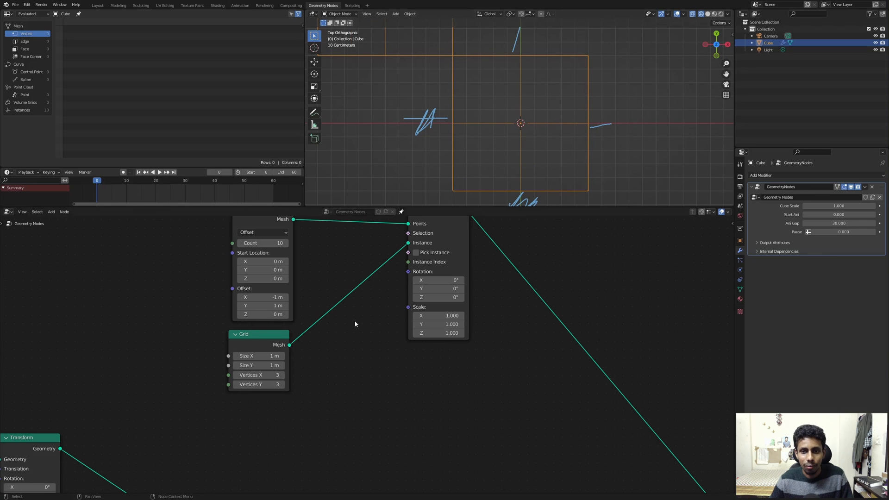
pyautogui.moveTo(354, 321); pyautogui.dragTo(488, 280, button='middle')
pyautogui.scroll(3, 387, 302)
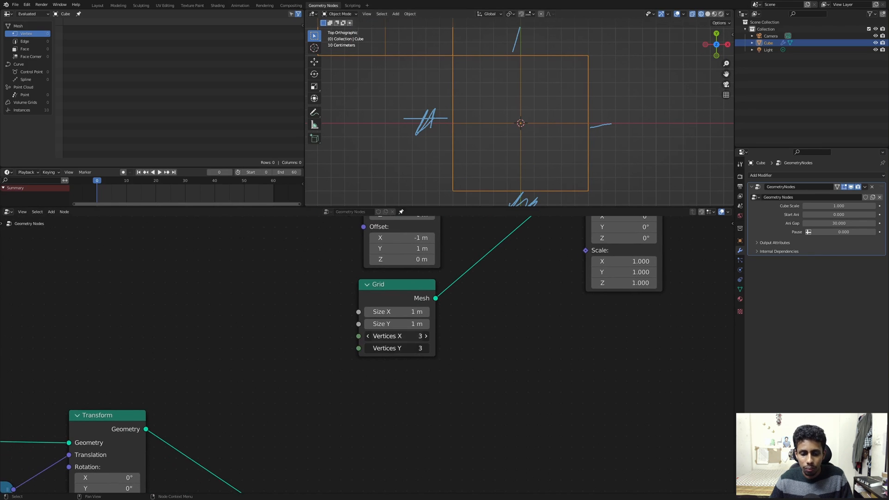
pyautogui.click(407, 337)
pyautogui.write('2')
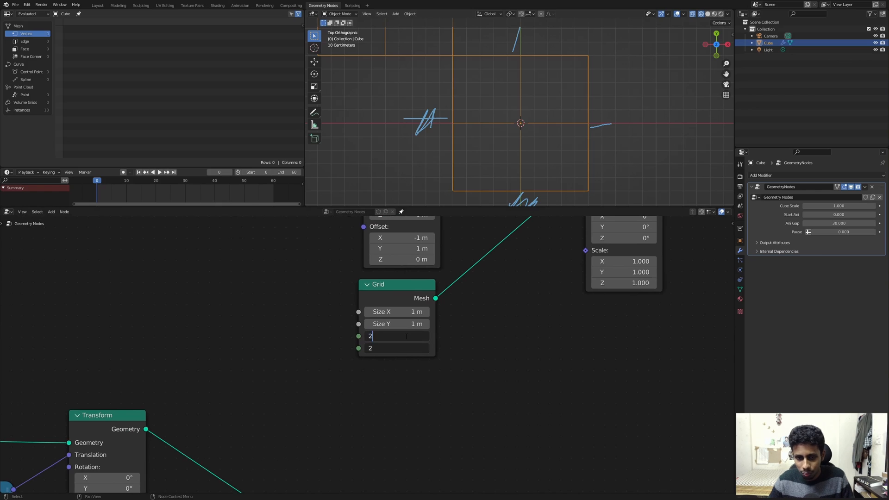
pyautogui.press('Return')
# - Erase the annotation strokes around the sides of the grid square
pyautogui.scroll(3, 500, 75)
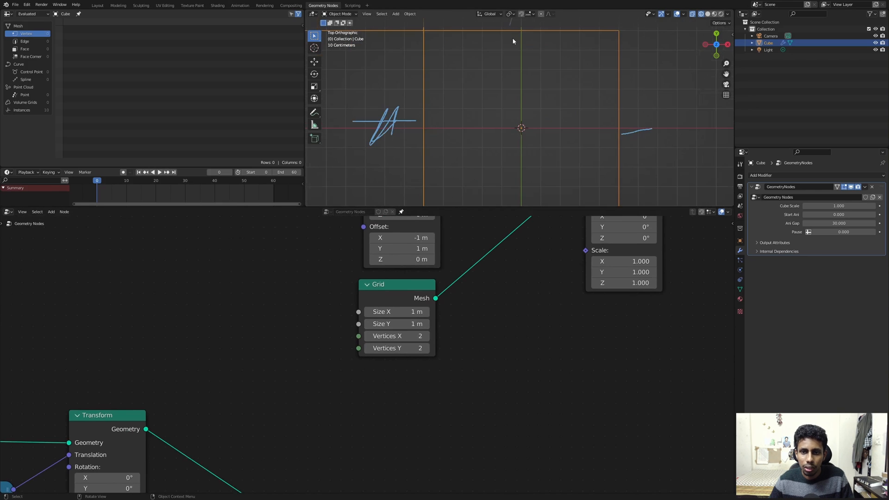
pyautogui.scroll(-2, 512, 40)
pyautogui.moveTo(523, 55); pyautogui.dragTo(518, 54, button='right')
pyautogui.moveTo(595, 125)
pyautogui.mouseDown(button='right')
pyautogui.moveTo(583, 153)
pyautogui.moveTo(521, 168)
pyautogui.moveTo(378, 102)
pyautogui.mouseUp(button='right')
# - Mark the middle of the square's two opposite Y-side edges with annotations and undo them
pyautogui.moveTo(514, 53); pyautogui.dragTo(515, 60)
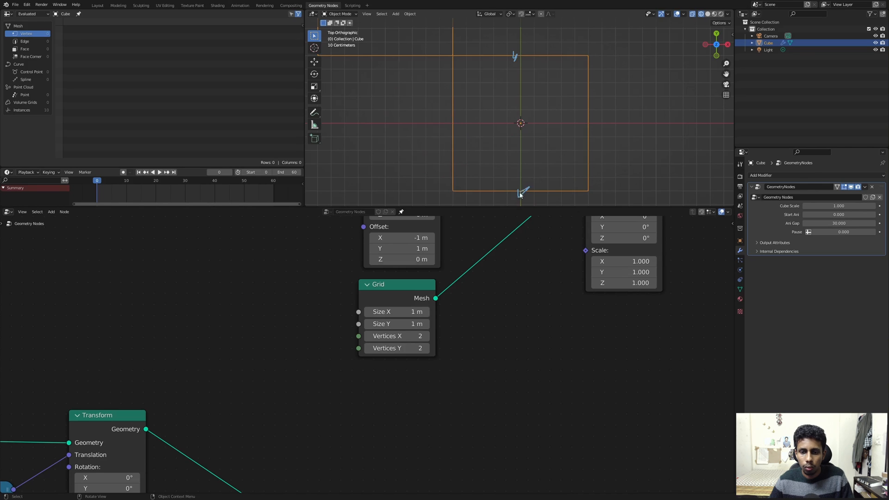
pyautogui.hotkey('ctrl', 'z')
pyautogui.scroll(-2, 530, 114)
pyautogui.scroll(-6, 515, 295)
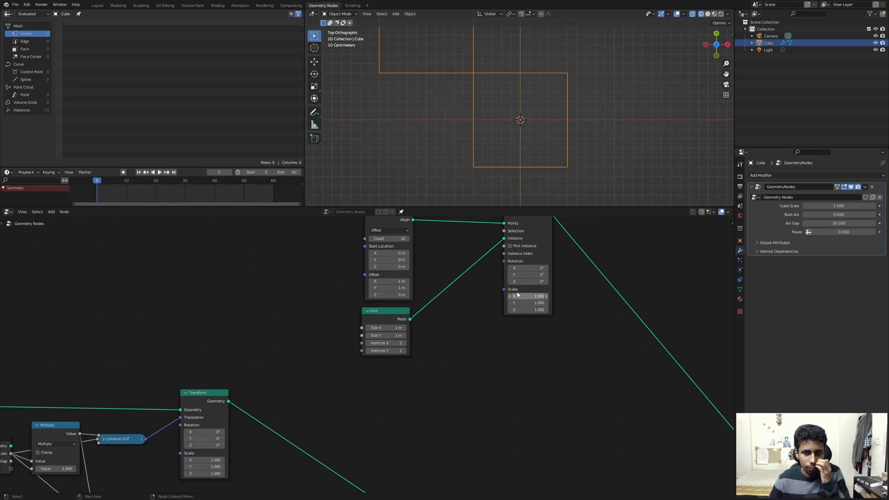
# - Insert a Realize Instances node into the link leaving Instance on Points
pyautogui.moveTo(515, 295); pyautogui.dragTo(471, 333, button='middle')
pyautogui.moveTo(470, 244); pyautogui.dragTo(444, 244)
pyautogui.scroll(2, 487, 100)
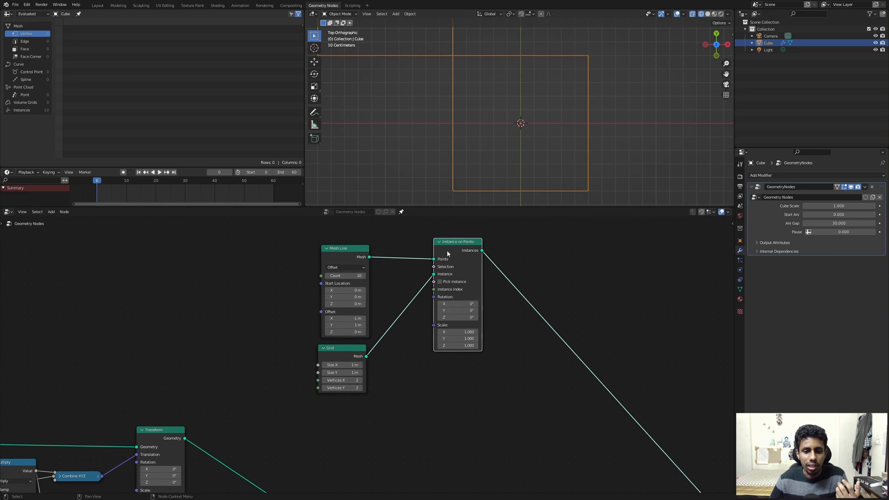
pyautogui.moveTo(447, 250); pyautogui.dragTo(429, 255)
pyautogui.click(488, 253)
pyautogui.hotkey('shift', 'a')
pyautogui.click(489, 251)
pyautogui.write('rea')
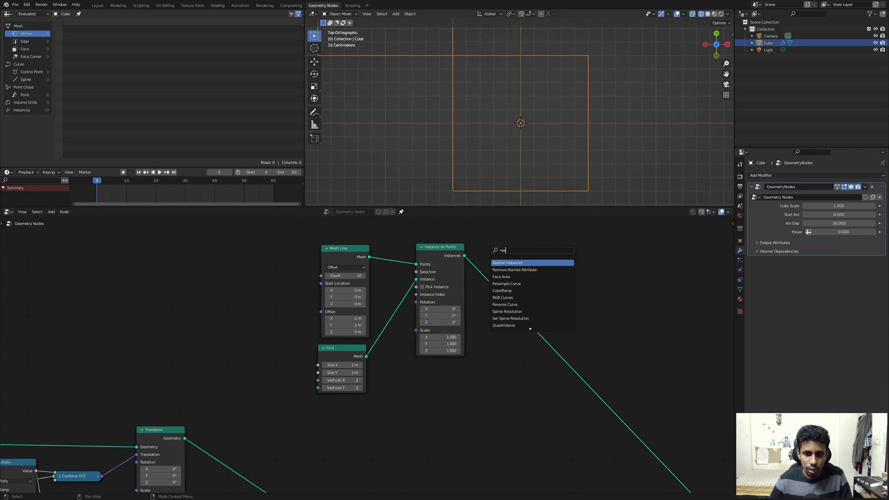
pyautogui.click(492, 262)
pyautogui.click(476, 264)
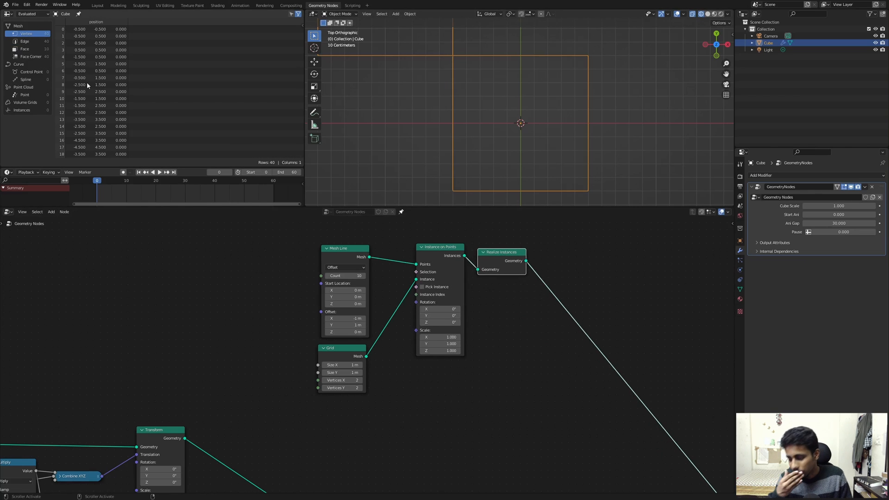
# - Trace the +X side of the stair-step outline with annotations and mark the squares' remaining corners and edges
pyautogui.moveTo(557, 248); pyautogui.dragTo(479, 250, button='middle')
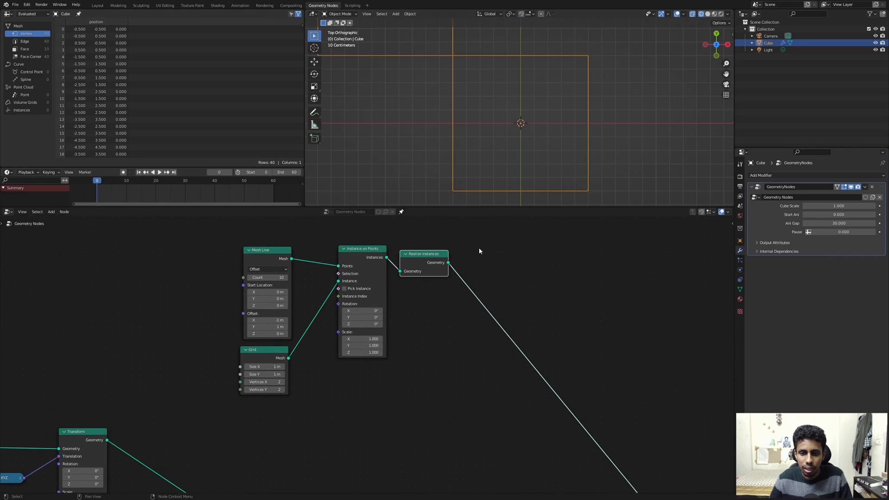
pyautogui.scroll(-5, 490, 81)
pyautogui.keyDown('shift'); pyautogui.moveTo(499, 79); pyautogui.dragTo(494, 114, button='middle'); pyautogui.keyUp('shift')
pyautogui.scroll(-2, 500, 109)
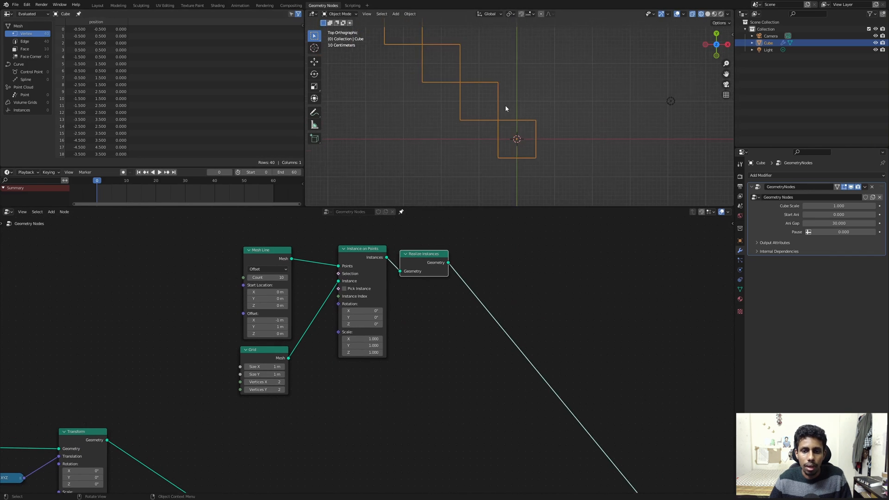
pyautogui.scroll(3, 506, 109)
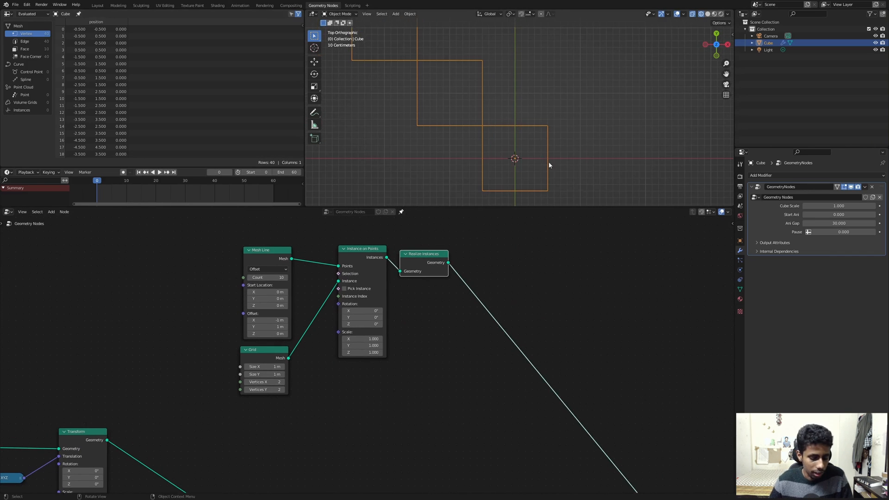
pyautogui.moveTo(551, 188)
pyautogui.mouseDown()
pyautogui.moveTo(552, 124)
pyautogui.moveTo(507, 123)
pyautogui.moveTo(484, 106)
pyautogui.moveTo(481, 58)
pyautogui.moveTo(412, 56)
pyautogui.moveTo(419, 15)
pyautogui.mouseUp()
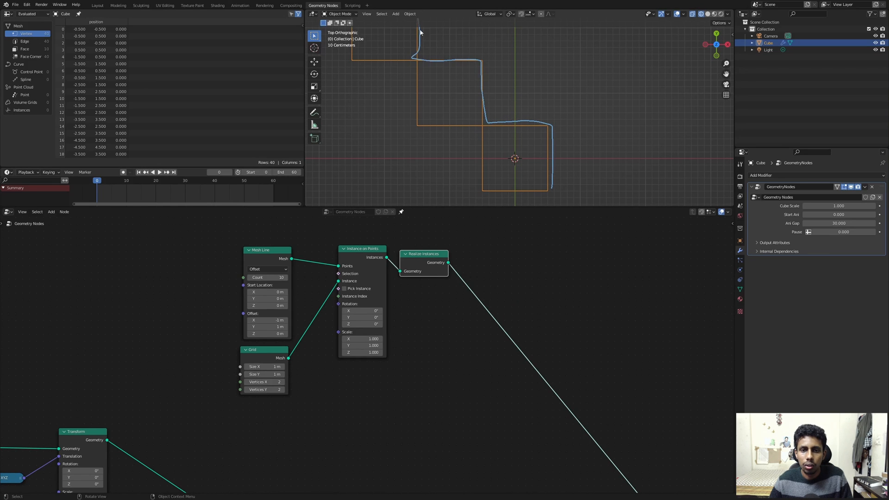
pyautogui.scroll(-3, 430, 31)
pyautogui.moveTo(461, 51); pyautogui.dragTo(432, 41)
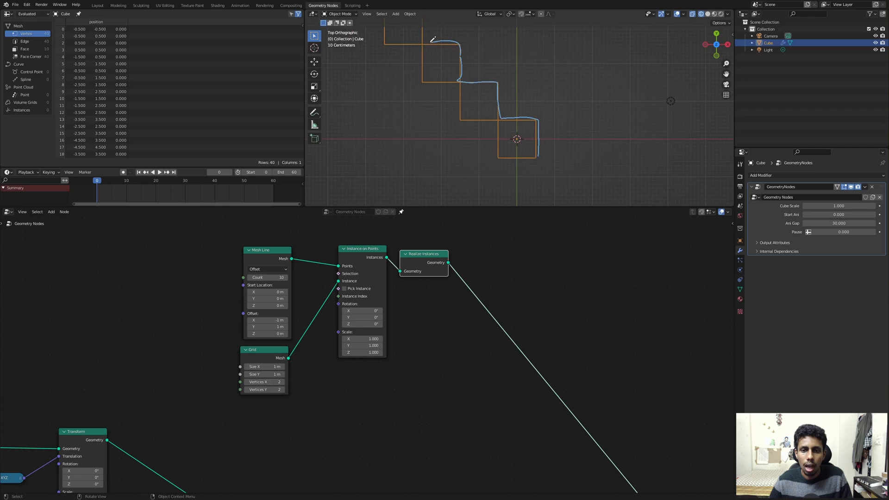
pyautogui.moveTo(421, 83); pyautogui.dragTo(422, 84)
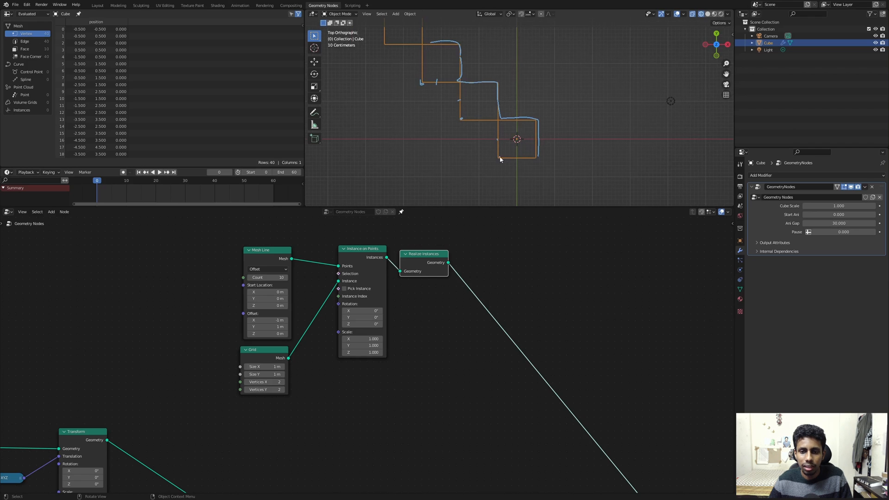
pyautogui.click(520, 158)
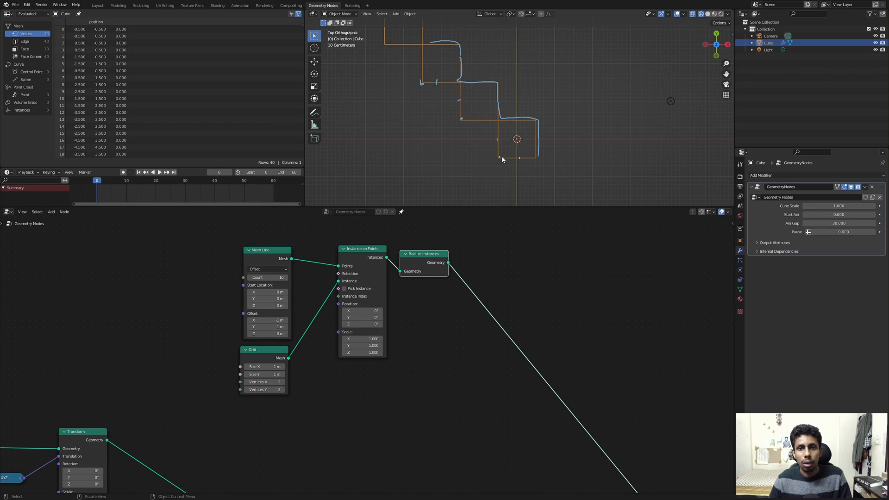
# - Erase the annotation strokes along the stair-step squares
pyautogui.moveTo(518, 155)
pyautogui.mouseDown(button='right')
pyautogui.moveTo(447, 132)
pyautogui.moveTo(432, 55)
pyautogui.moveTo(513, 59)
pyautogui.mouseUp(button='right')
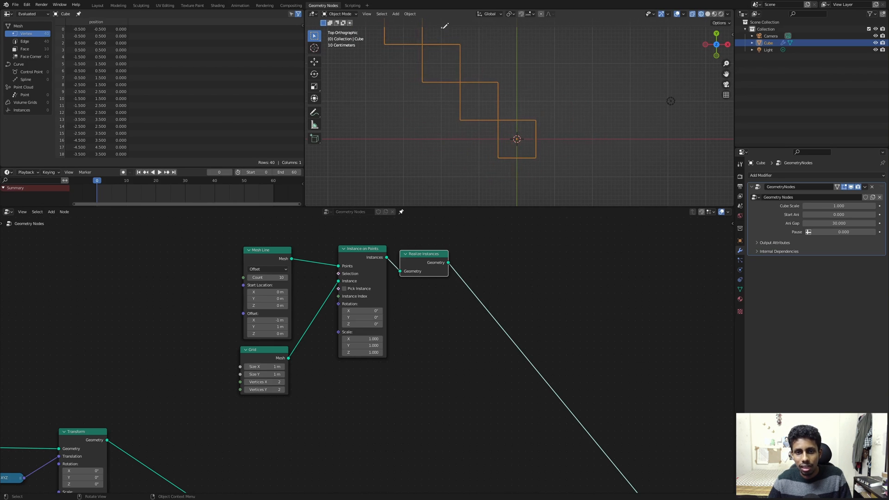
pyautogui.moveTo(442, 28); pyautogui.dragTo(556, 131)
pyautogui.moveTo(555, 131); pyautogui.dragTo(438, 12, button='right')
# - Insert a Delete Geometry node into the link leaving Realize Instances
pyautogui.scroll(3, 495, 286)
pyautogui.moveTo(494, 286); pyautogui.dragTo(482, 327, button='middle')
pyautogui.scroll(1, 504, 264)
pyautogui.moveTo(504, 264); pyautogui.dragTo(489, 269, button='middle')
pyautogui.click(497, 272)
pyautogui.hotkey('shift', 'a')
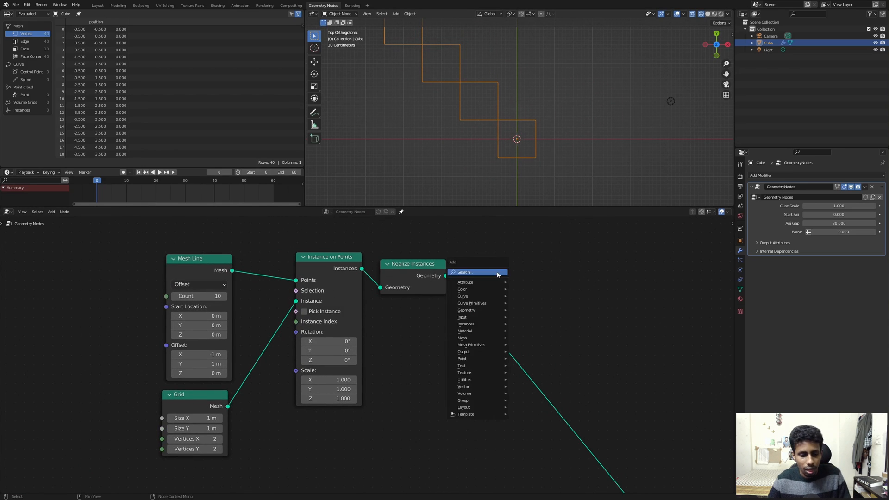
pyautogui.write('de')
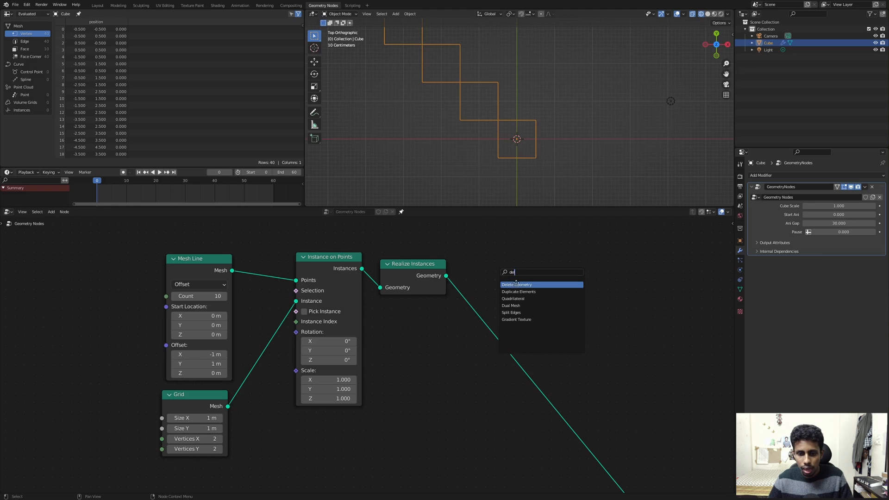
pyautogui.press('Return')
pyautogui.click(480, 271)
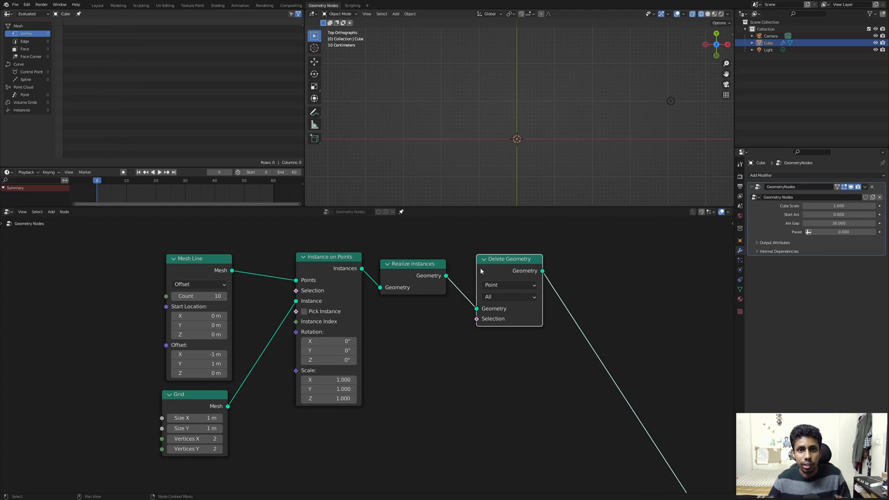
# - Add an Index node below Realize Instances and mute the Delete Geometry node
pyautogui.scroll(2, 419, 375)
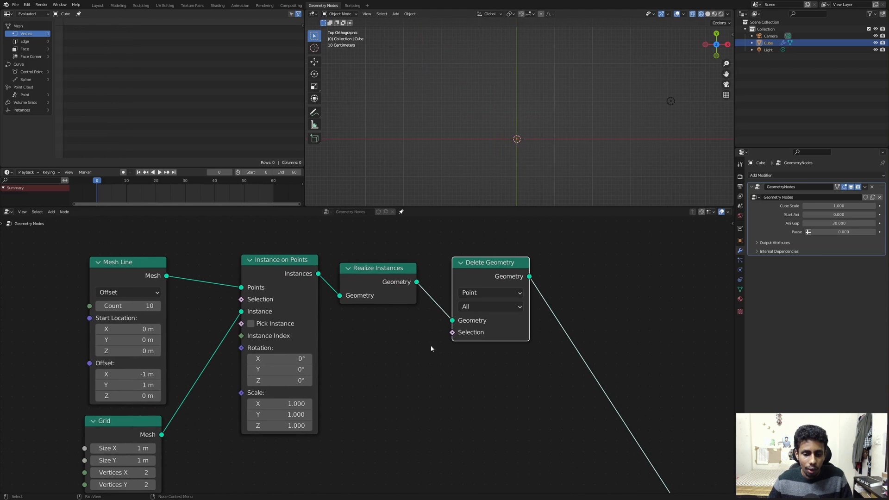
pyautogui.hotkey('shift', 'a')
pyautogui.write('in')
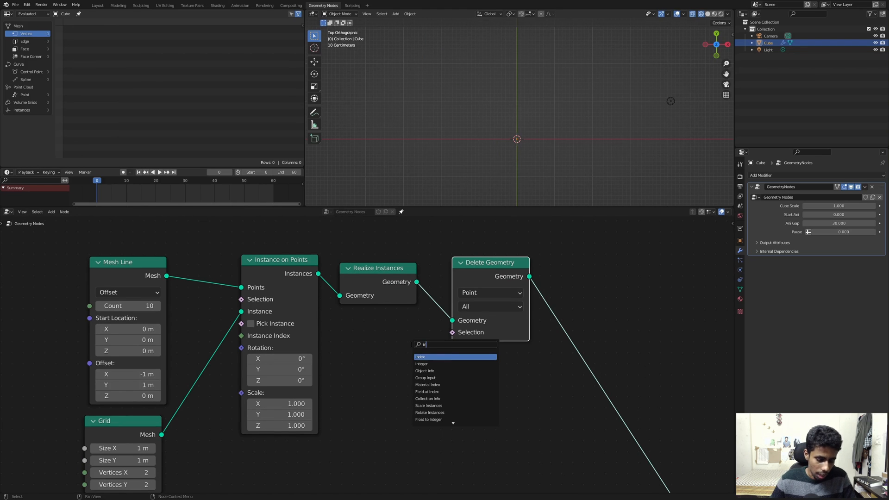
pyautogui.press('Return')
pyautogui.click(393, 354)
pyautogui.click(492, 279)
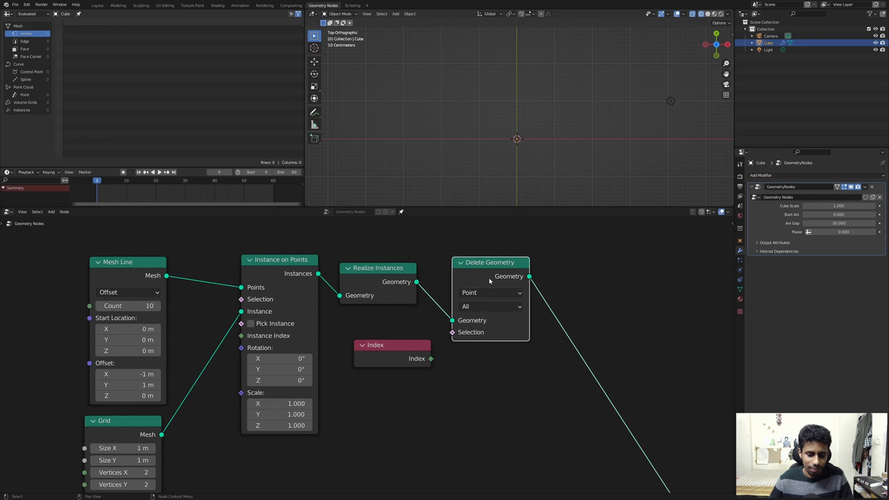
pyautogui.press('m')
# - Number the origin square's sides with annotations: 0 at +X, 1 at -Y, 2 at +Y and 3 at -X
pyautogui.scroll(2, 480, 148)
pyautogui.scroll(3, 480, 149)
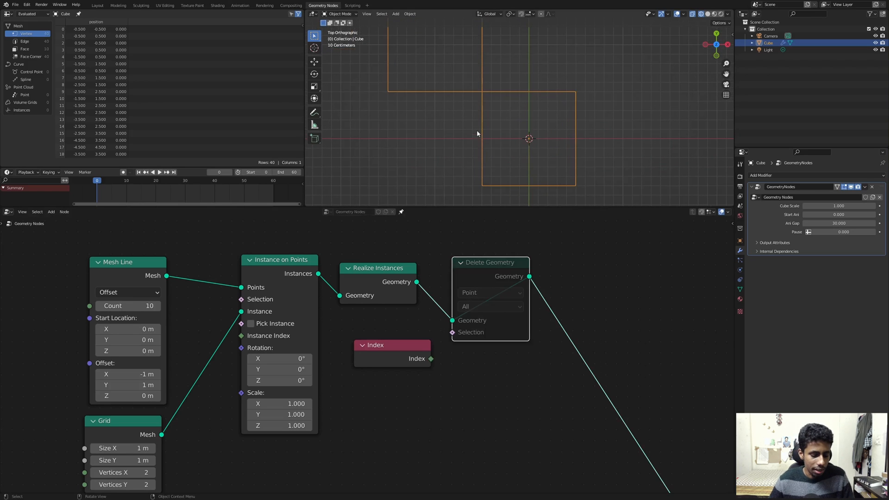
pyautogui.scroll(-1, 491, 147)
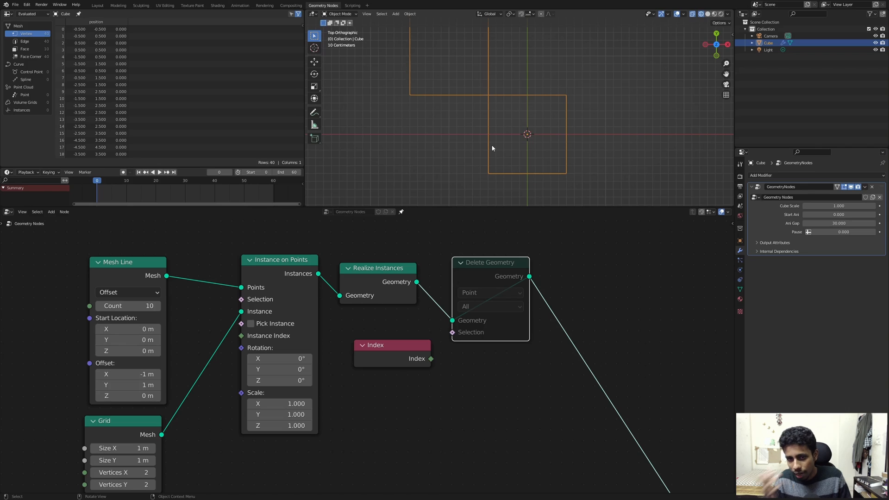
pyautogui.scroll(2, 492, 148)
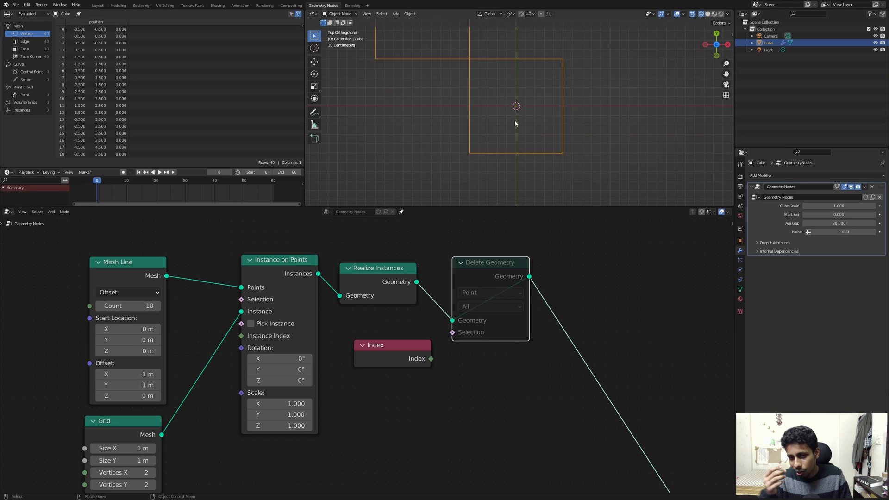
pyautogui.scroll(1, 521, 116)
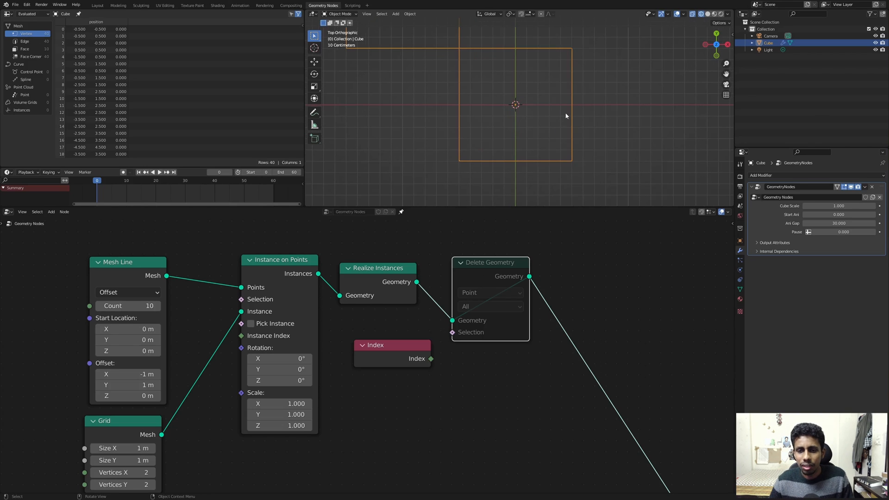
pyautogui.scroll(-1, 566, 115)
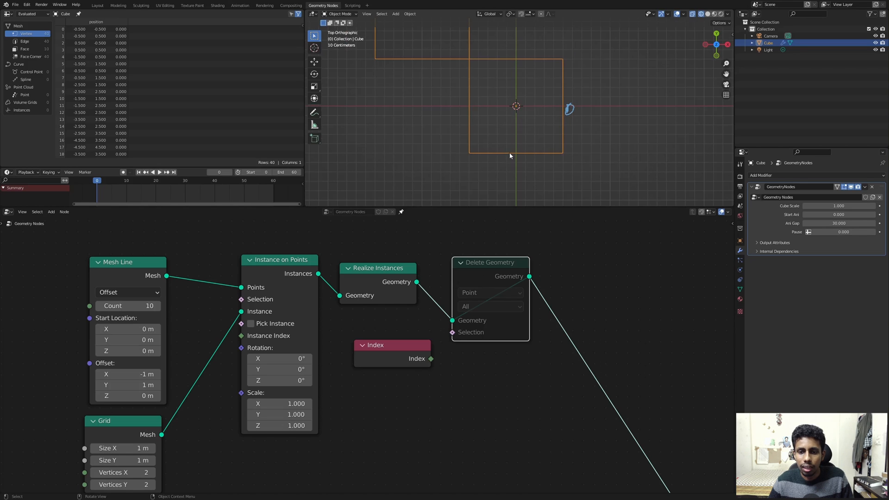
pyautogui.moveTo(516, 157); pyautogui.dragTo(515, 175)
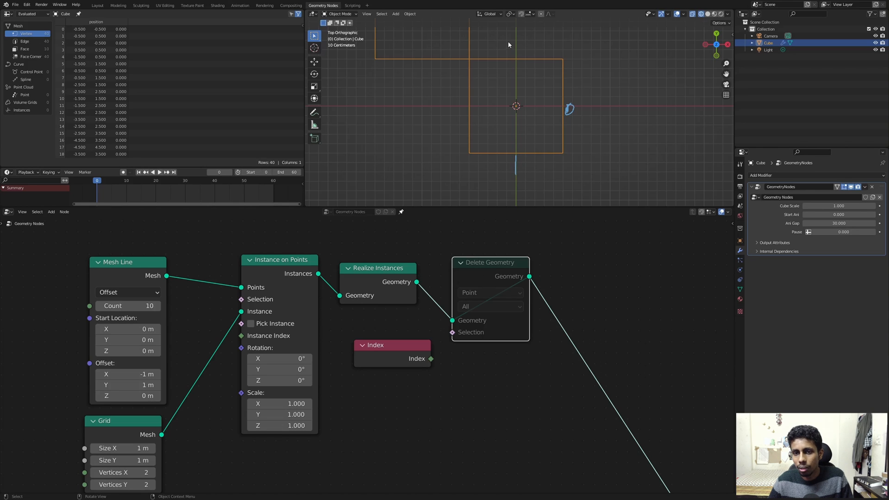
pyautogui.moveTo(509, 40); pyautogui.dragTo(526, 53)
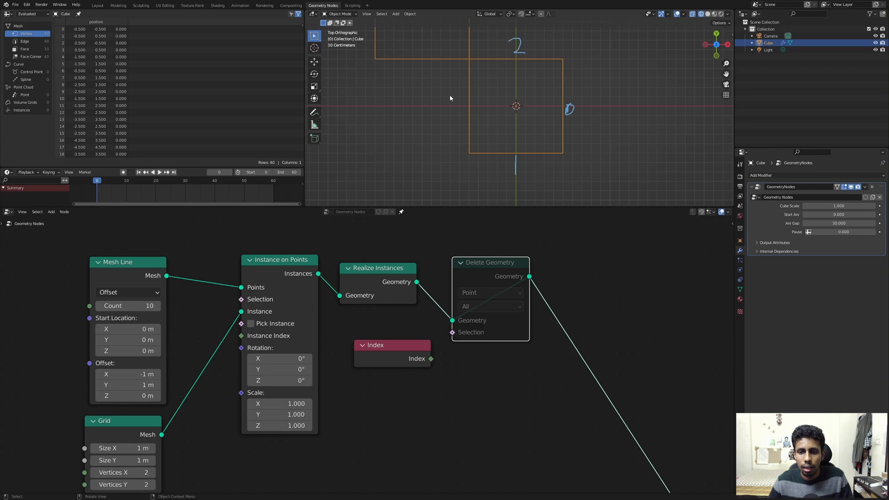
pyautogui.moveTo(450, 98); pyautogui.dragTo(443, 121)
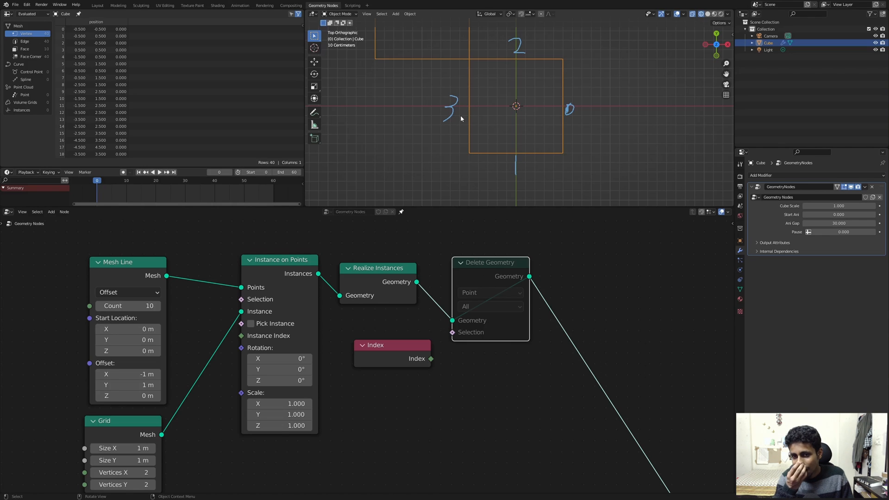
# - Replace the annotated side numbers of the origin square with 0 at -Y, 1 at +X, 2 at -X and 3 at +Y
pyautogui.moveTo(511, 46)
pyautogui.mouseDown(button='right')
pyautogui.moveTo(498, 113)
pyautogui.moveTo(536, 175)
pyautogui.moveTo(516, 174)
pyautogui.mouseUp(button='right')
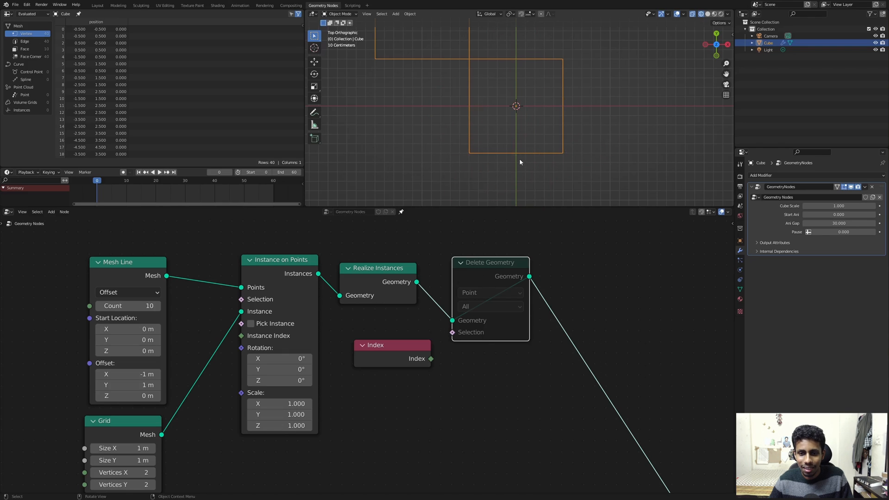
pyautogui.moveTo(516, 165); pyautogui.dragTo(523, 159)
pyautogui.moveTo(574, 98); pyautogui.dragTo(574, 111)
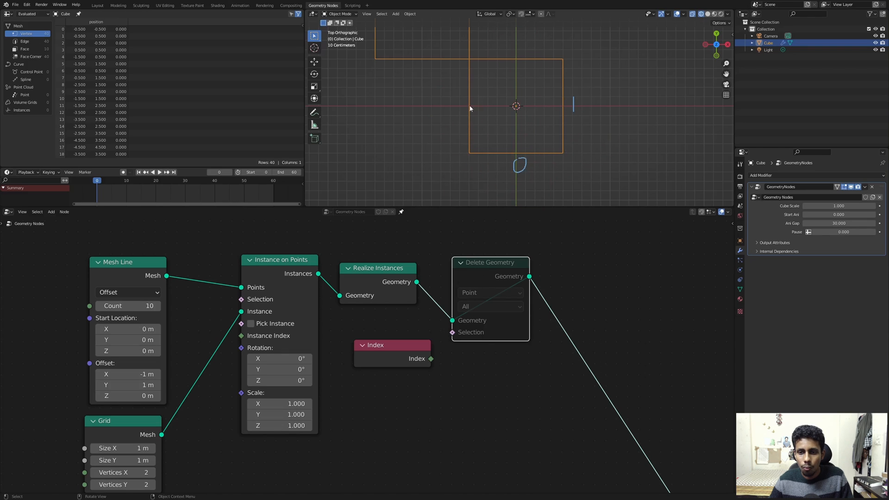
pyautogui.moveTo(447, 106); pyautogui.dragTo(479, 114)
pyautogui.moveTo(501, 32)
pyautogui.mouseDown()
pyautogui.moveTo(512, 38)
pyautogui.moveTo(504, 46)
pyautogui.mouseUp()
pyautogui.scroll(2, 504, 91)
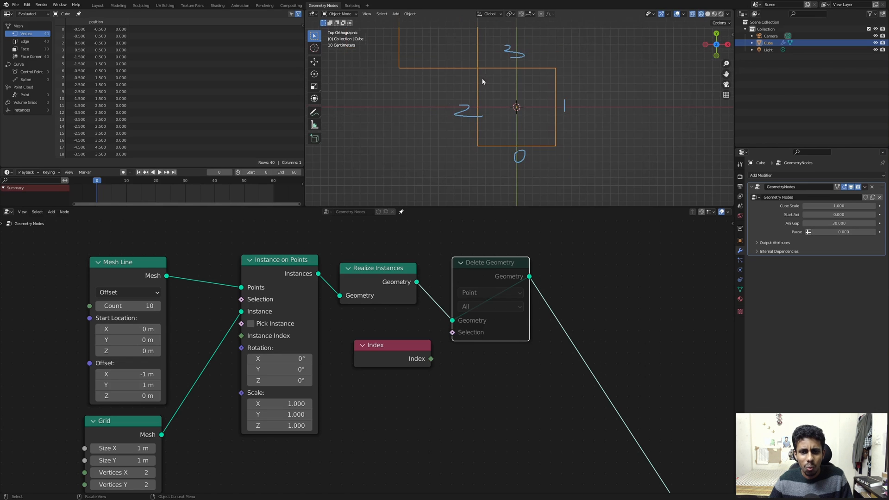
pyautogui.scroll(-1, 568, 117)
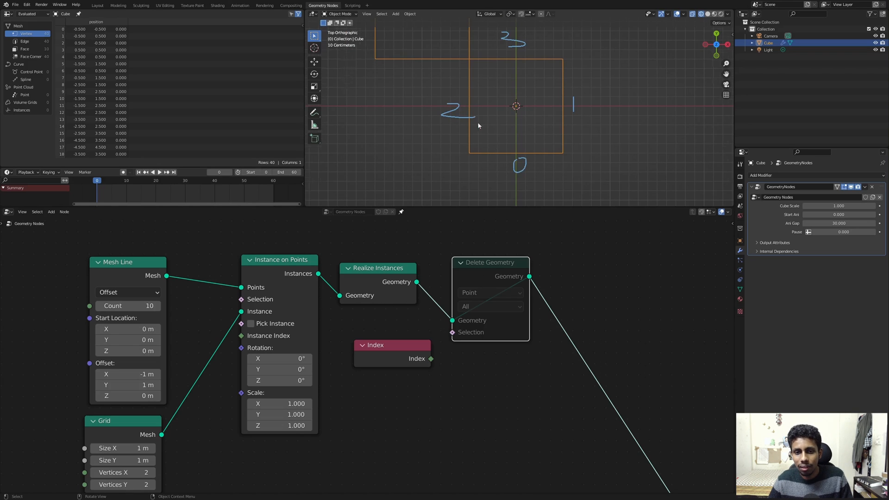
pyautogui.scroll(-2, 474, 115)
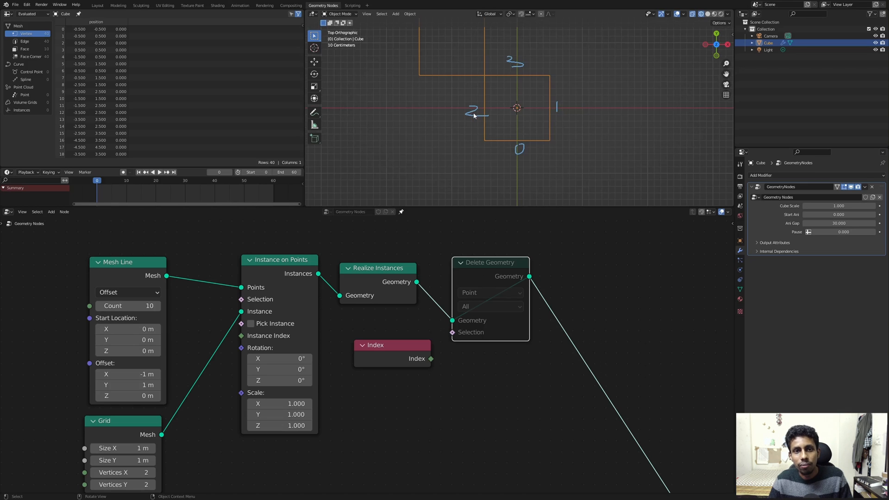
# - Feed the Index into a new Modulo math node with value 2, and move Delete Geometry farther along to make room
pyautogui.moveTo(375, 346); pyautogui.dragTo(347, 348)
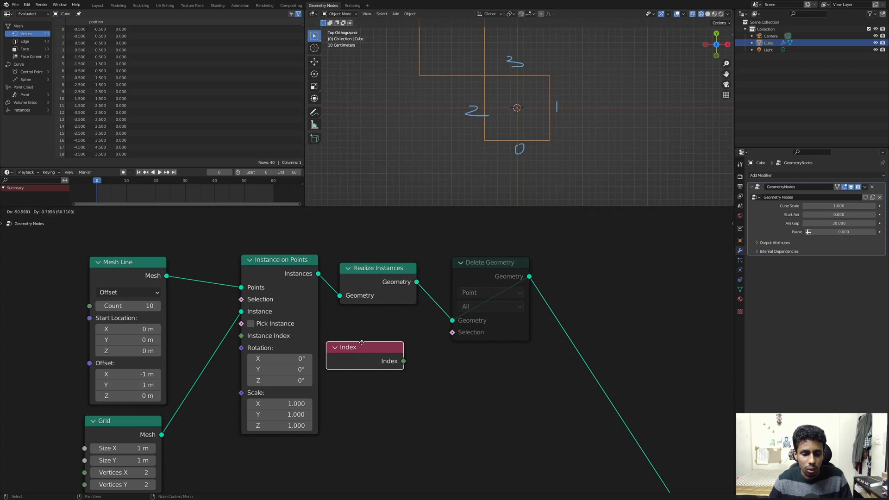
pyautogui.moveTo(403, 361); pyautogui.dragTo(470, 363)
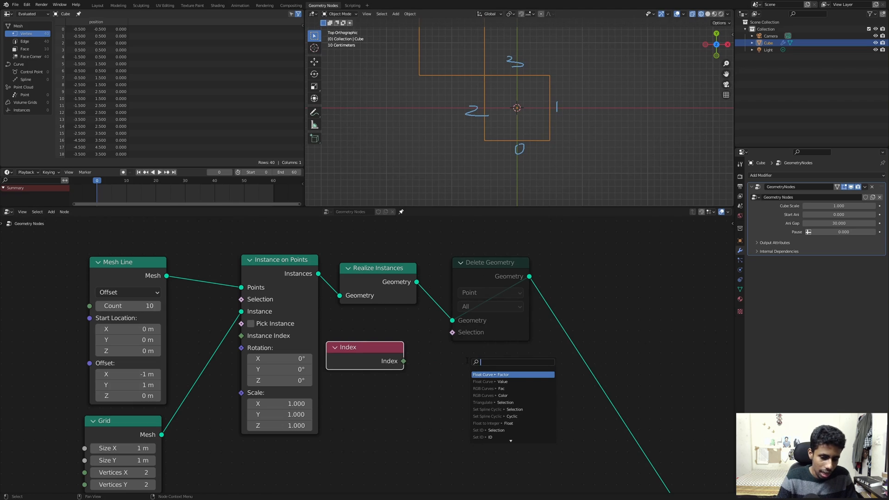
pyautogui.write('modulo')
pyautogui.press('Return')
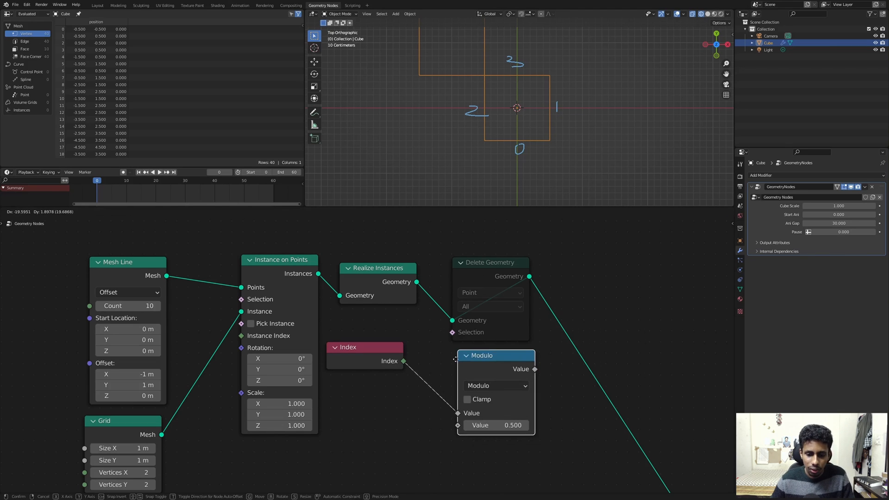
pyautogui.click(424, 360)
pyautogui.click(463, 423)
pyautogui.write('2')
pyautogui.press('Return')
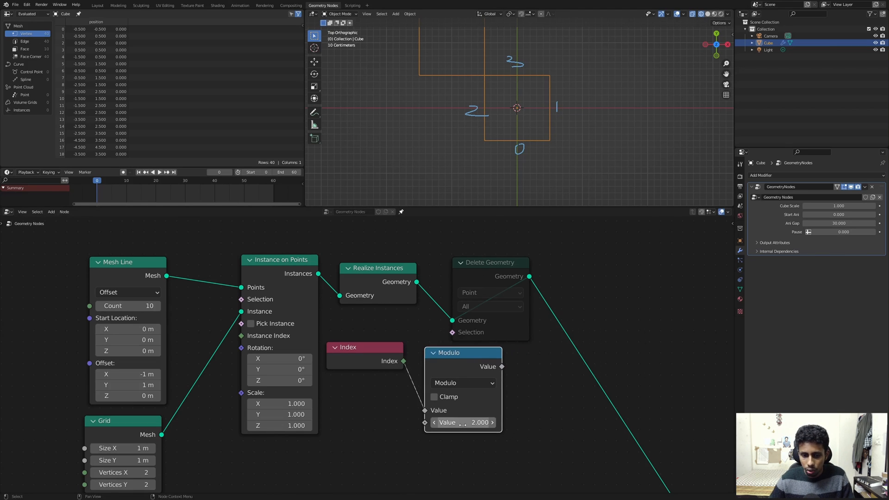
pyautogui.moveTo(496, 301); pyautogui.dragTo(572, 292)
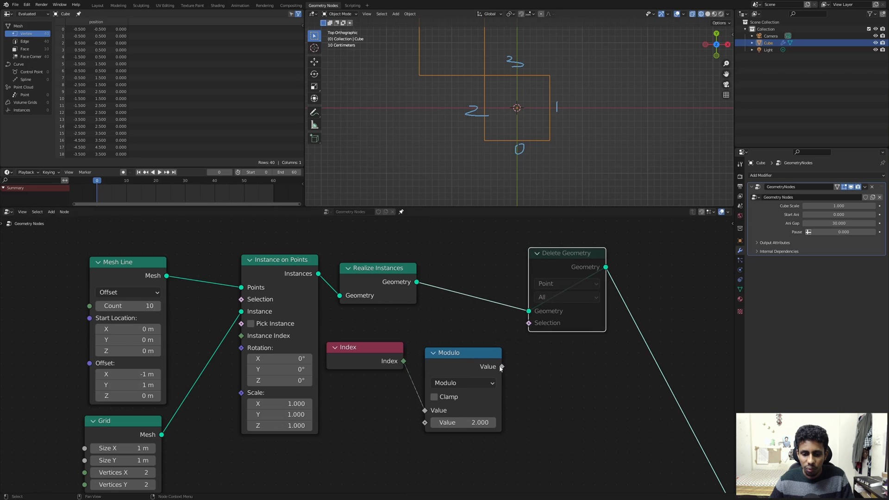
# - Connect the Modulo value to the Selection of Delete Geometry and unmute the Delete Geometry node
pyautogui.moveTo(501, 366); pyautogui.dragTo(528, 323)
pyautogui.moveTo(552, 260); pyautogui.dragTo(541, 259)
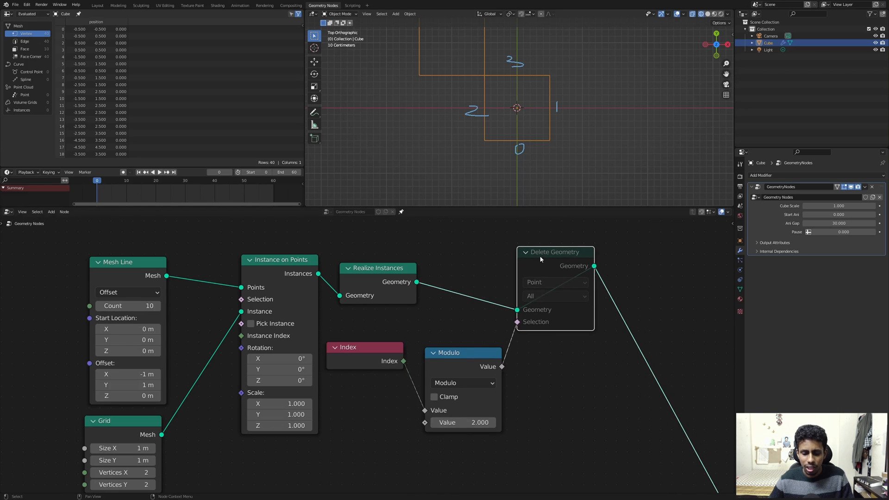
pyautogui.press('m')
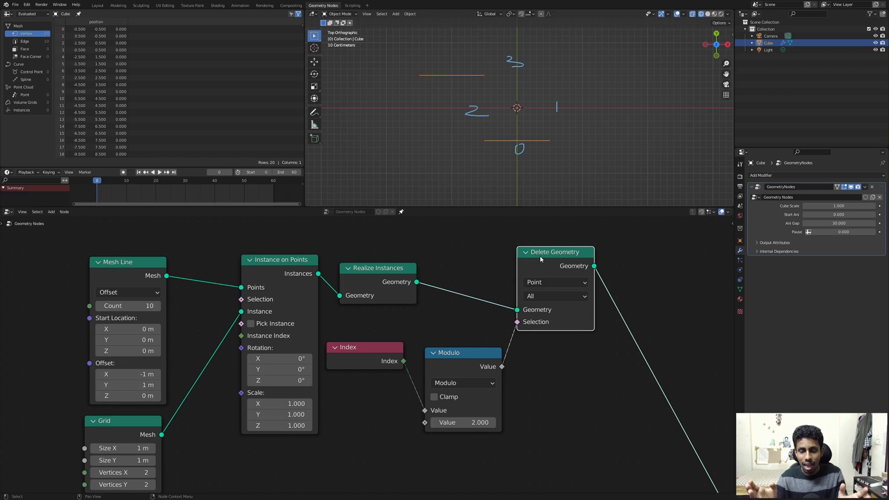
# - Erase the annotations around the origin square and renumber its sides with 0 at -Y, 1 at +X, 2 at -X and 3 at +Y
pyautogui.scroll(2, 536, 257)
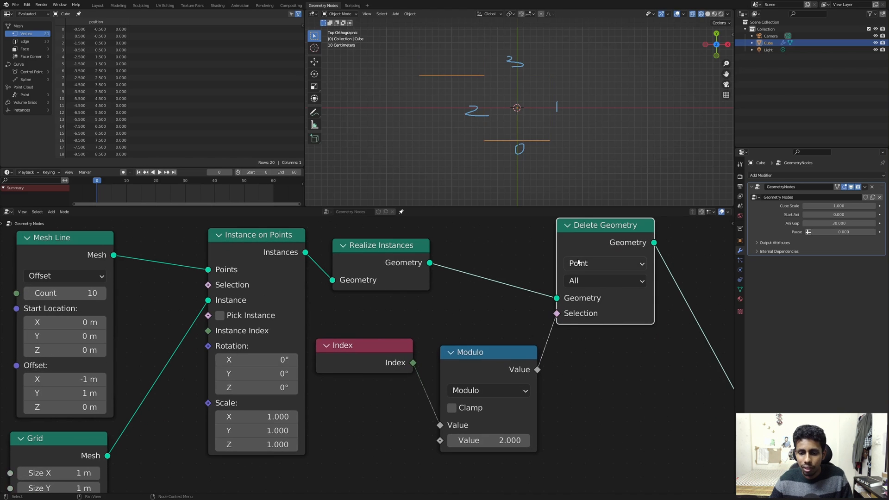
pyautogui.scroll(2, 521, 106)
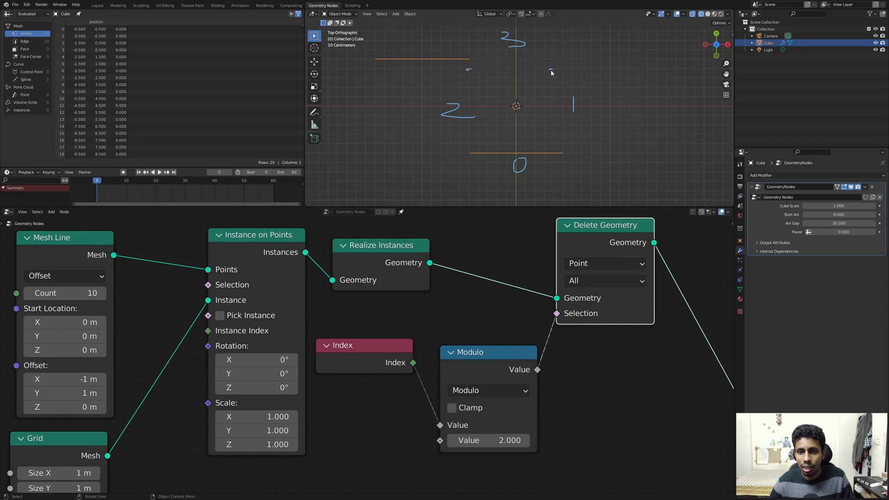
pyautogui.moveTo(551, 70)
pyautogui.mouseDown()
pyautogui.moveTo(560, 153)
pyautogui.moveTo(515, 71)
pyautogui.moveTo(469, 70)
pyautogui.moveTo(473, 152)
pyautogui.mouseUp()
pyautogui.moveTo(473, 153)
pyautogui.mouseDown(button='right')
pyautogui.moveTo(479, 98)
pyautogui.moveTo(573, 153)
pyautogui.moveTo(460, 115)
pyautogui.moveTo(512, 125)
pyautogui.mouseUp(button='right')
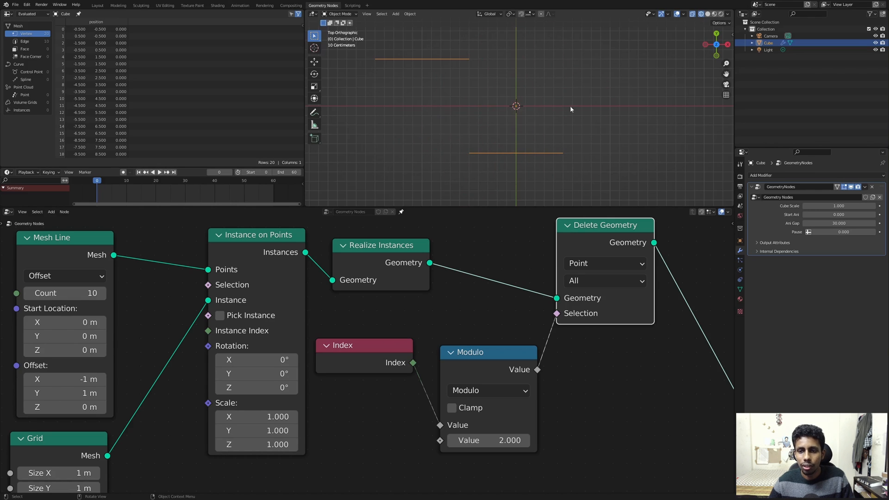
pyautogui.moveTo(519, 164)
pyautogui.mouseDown()
pyautogui.moveTo(526, 171)
pyautogui.moveTo(522, 161)
pyautogui.mouseUp()
pyautogui.moveTo(585, 101); pyautogui.dragTo(585, 119)
pyautogui.moveTo(447, 109); pyautogui.dragTo(460, 114)
pyautogui.moveTo(508, 39)
pyautogui.mouseDown()
pyautogui.moveTo(524, 48)
pyautogui.moveTo(507, 66)
pyautogui.mouseUp()
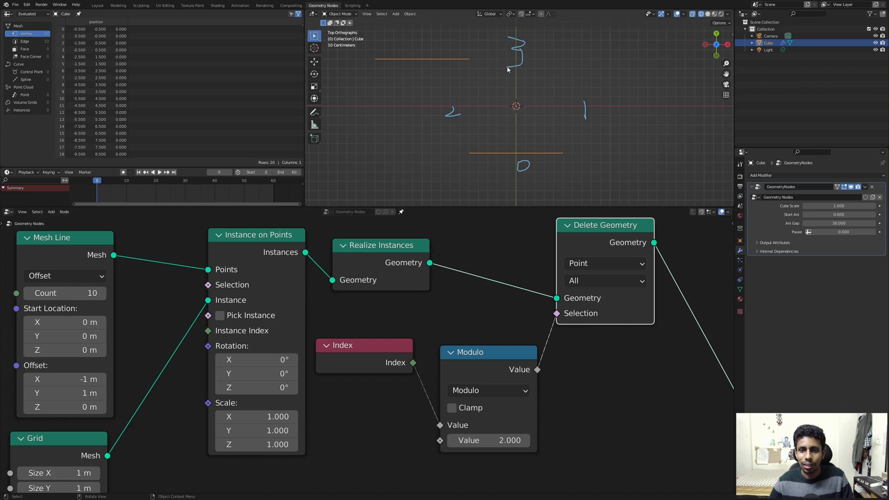
# - Set the Delete Geometry domain to Edge and save the file
pyautogui.click(591, 265)
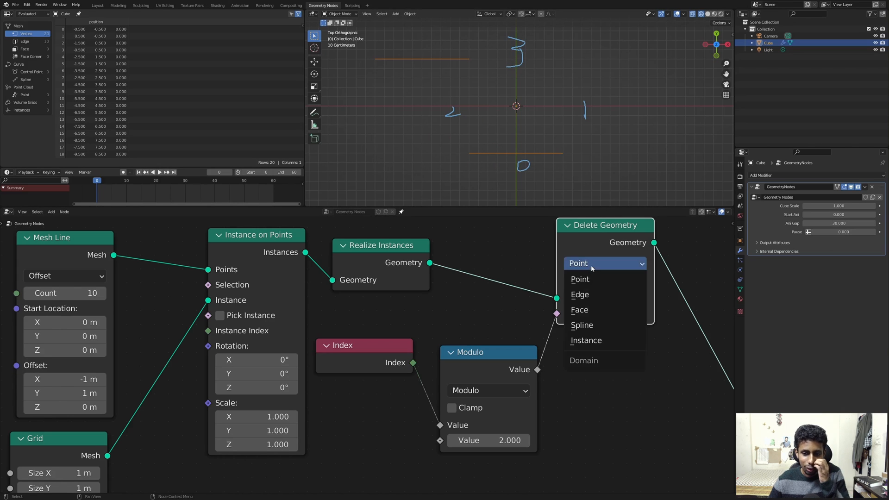
pyautogui.click(585, 294)
pyautogui.scroll(-2, 477, 125)
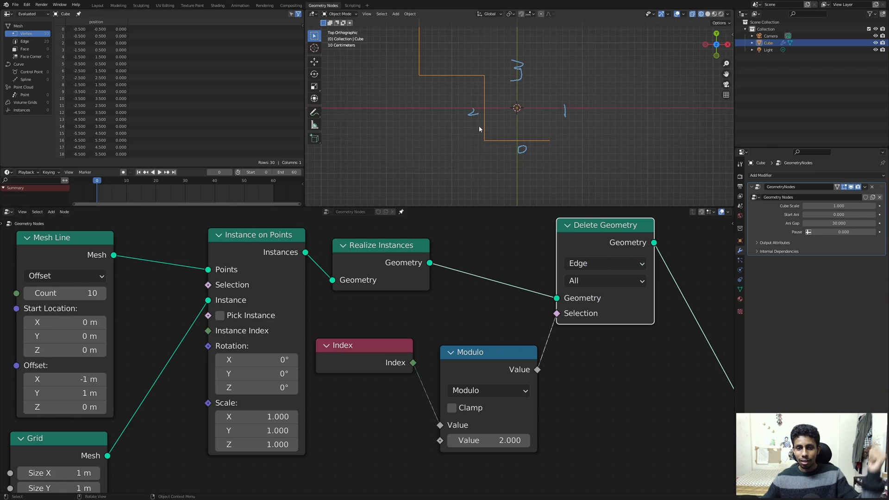
pyautogui.scroll(-1, 468, 118)
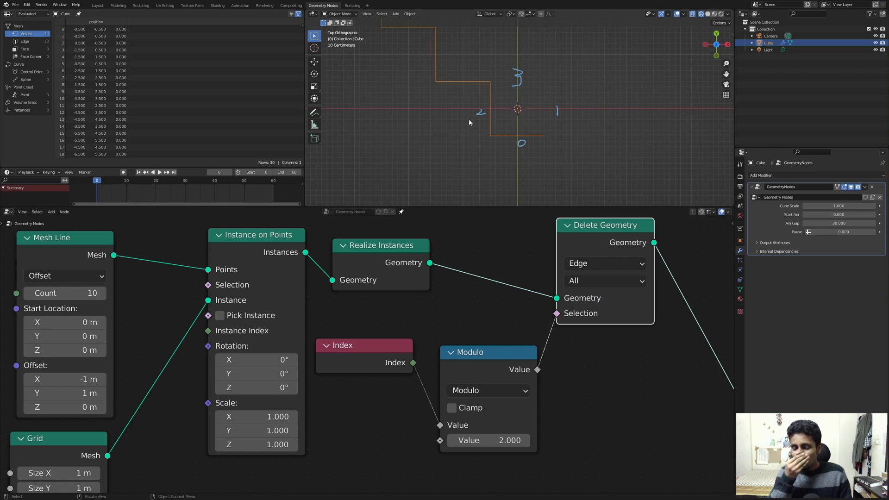
pyautogui.scroll(2, 468, 114)
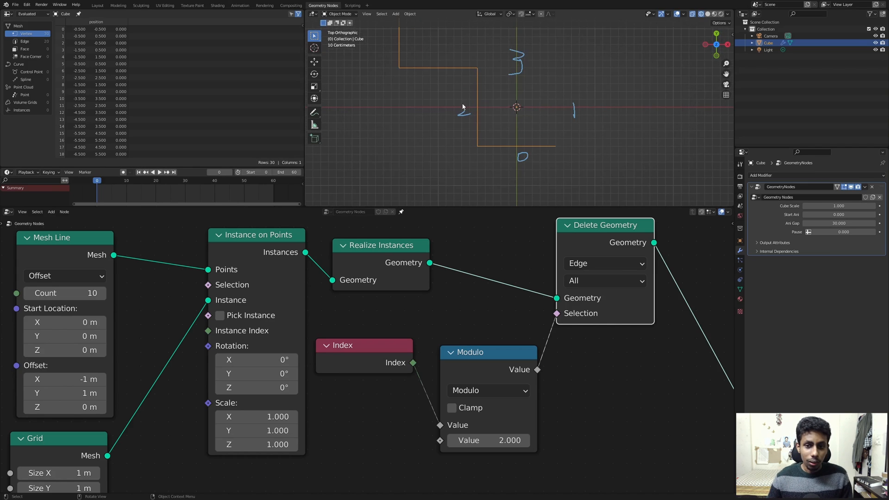
pyautogui.hotkey('ctrl', 's')
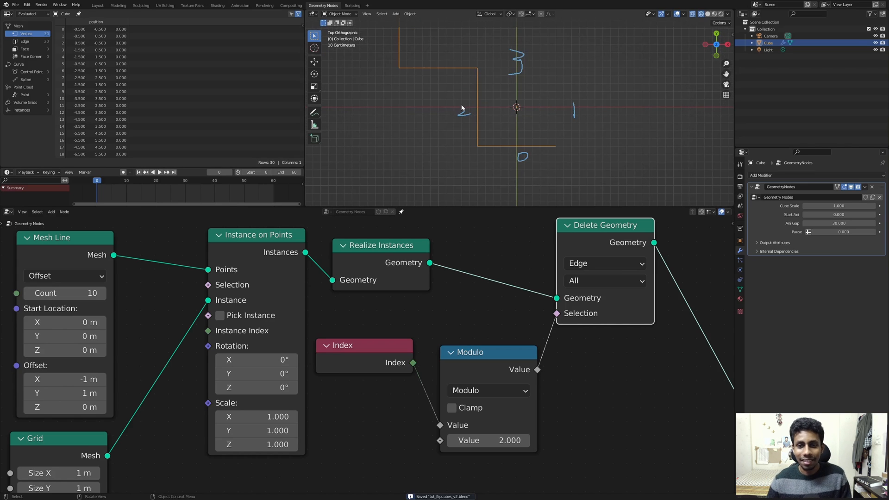
# - Move the Modulo node slightly up so it sits closer to the level of the Index node
pyautogui.scroll(-1, 461, 108)
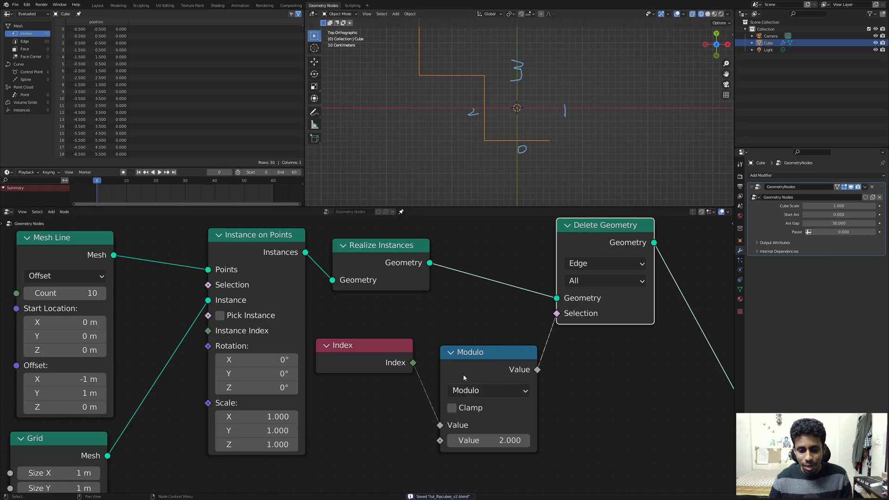
pyautogui.moveTo(462, 363); pyautogui.dragTo(457, 344)
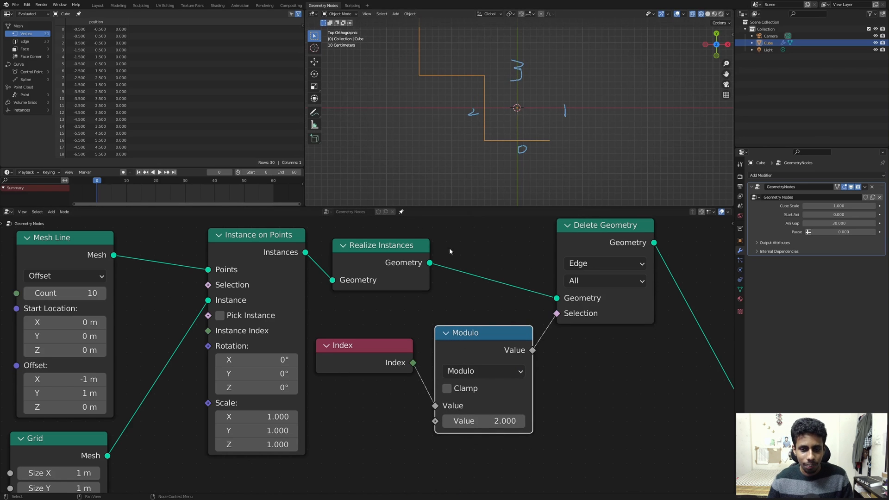
pyautogui.scroll(1, 494, 145)
pyautogui.scroll(-2, 417, 83)
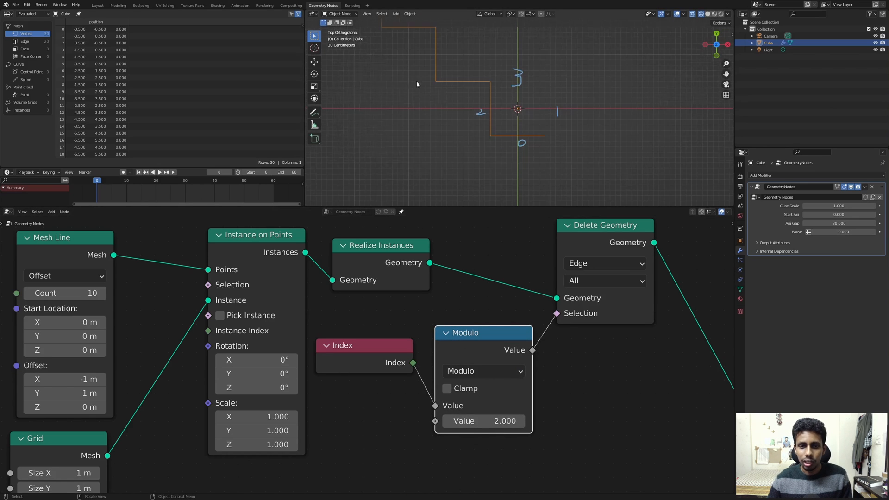
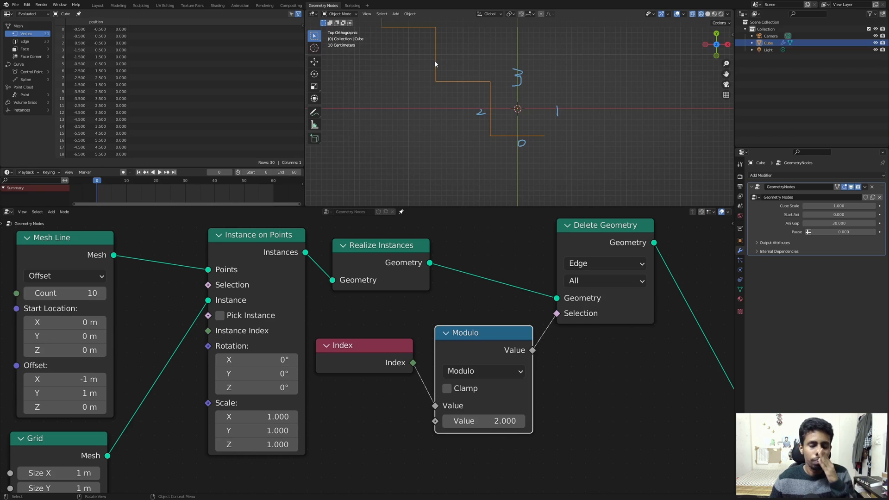
pyautogui.keyDown('shift'); pyautogui.rightClick(521, 114); pyautogui.keyUp('shift')
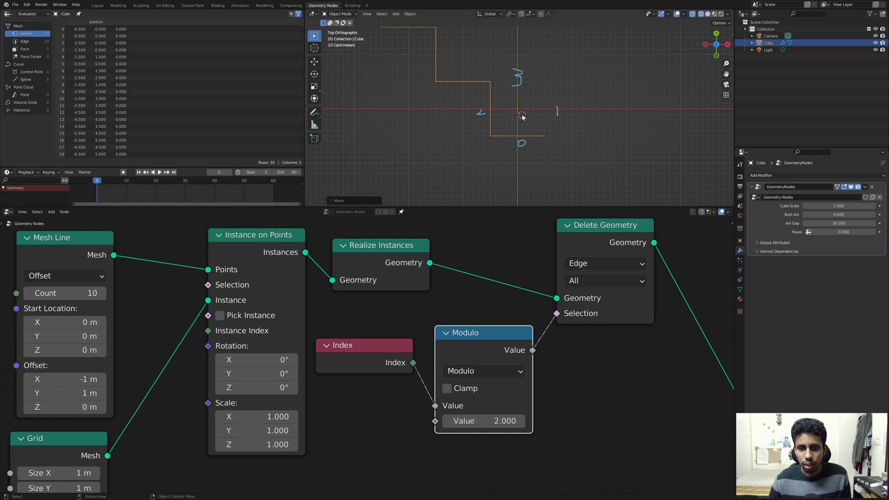
pyautogui.hotkey('shift', 's')
pyautogui.click(458, 143)
pyautogui.keyDown('shift'); pyautogui.moveTo(505, 71); pyautogui.dragTo(513, 83, button='right'); pyautogui.keyUp('shift')
pyautogui.hotkey('shift', 's')
pyautogui.click(457, 142)
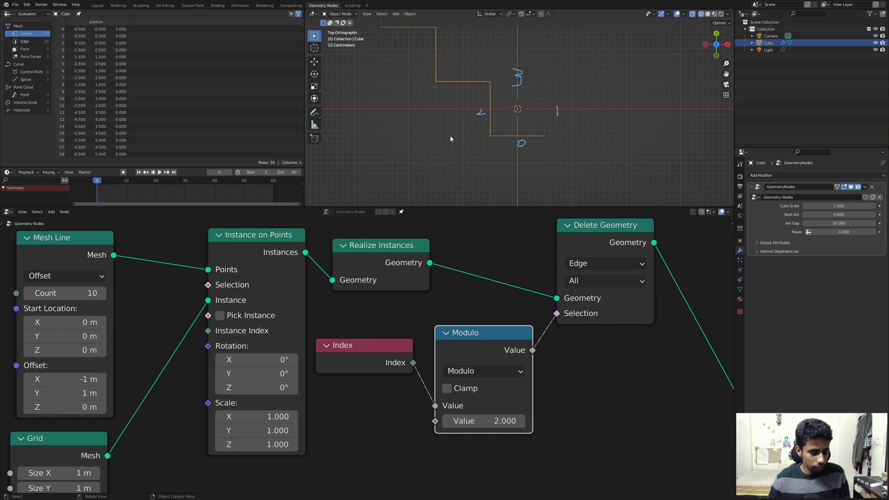
# - Erase the annotated side numbers around the origin square
pyautogui.moveTo(450, 139)
pyautogui.mouseDown(button='right')
pyautogui.moveTo(466, 96)
pyautogui.moveTo(476, 141)
pyautogui.moveTo(500, 151)
pyautogui.mouseUp(button='right')
pyautogui.scroll(-5, 470, 128)
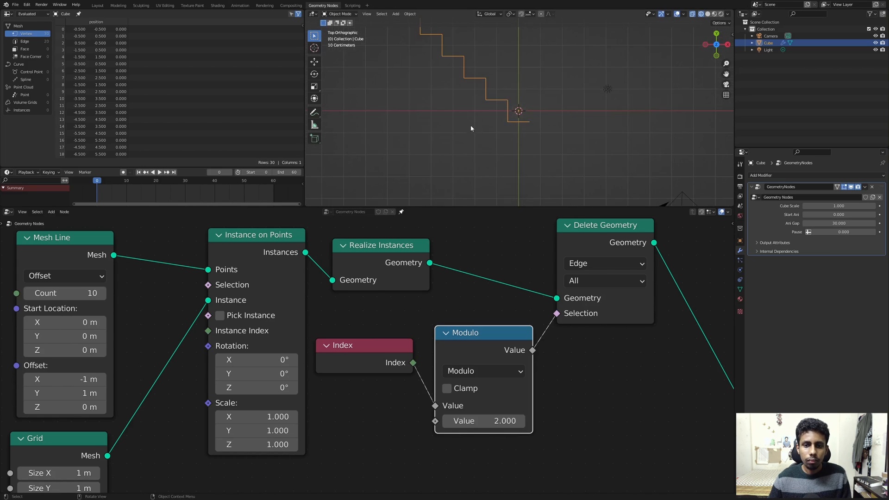
pyautogui.scroll(-1, 481, 102)
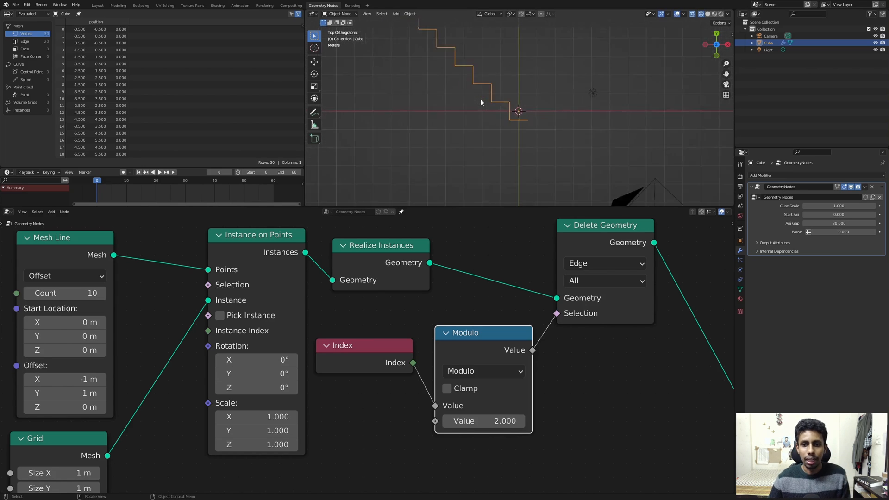
# - Reposition the Delete Geometry and Modulo nodes to tidy the outline branch
pyautogui.scroll(-2, 366, 354)
pyautogui.moveTo(538, 260); pyautogui.dragTo(538, 254)
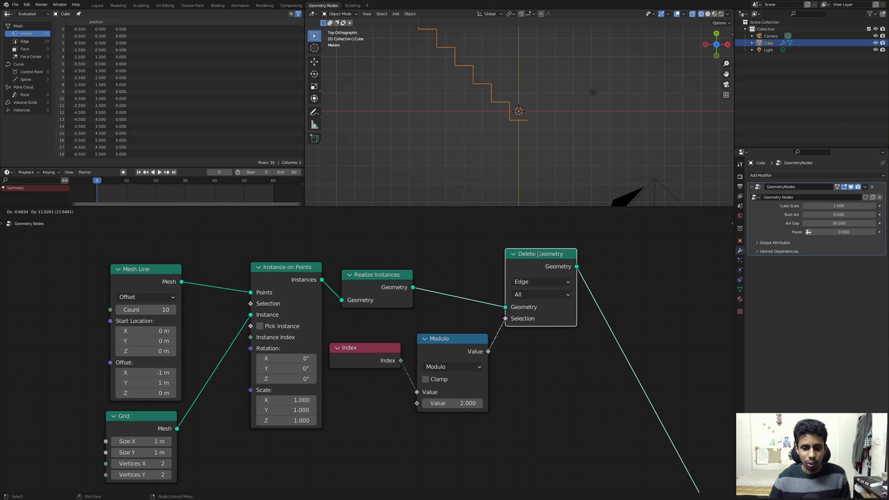
pyautogui.moveTo(596, 347); pyautogui.dragTo(401, 280, button='middle')
pyautogui.scroll(-6, 445, 259)
pyautogui.moveTo(504, 266); pyautogui.dragTo(528, 320, button='middle')
pyautogui.moveTo(347, 317); pyautogui.dragTo(351, 322)
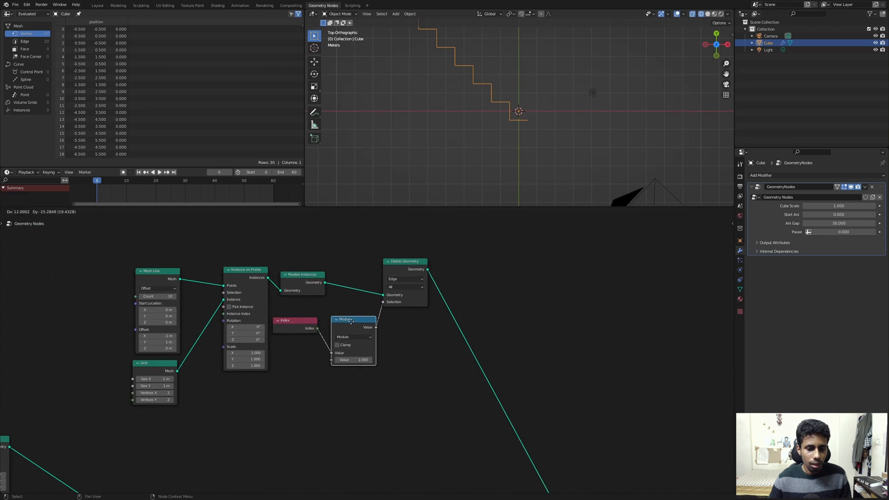
pyautogui.moveTo(497, 299); pyautogui.dragTo(423, 314, button='middle')
pyautogui.hotkey('shift', 'a')
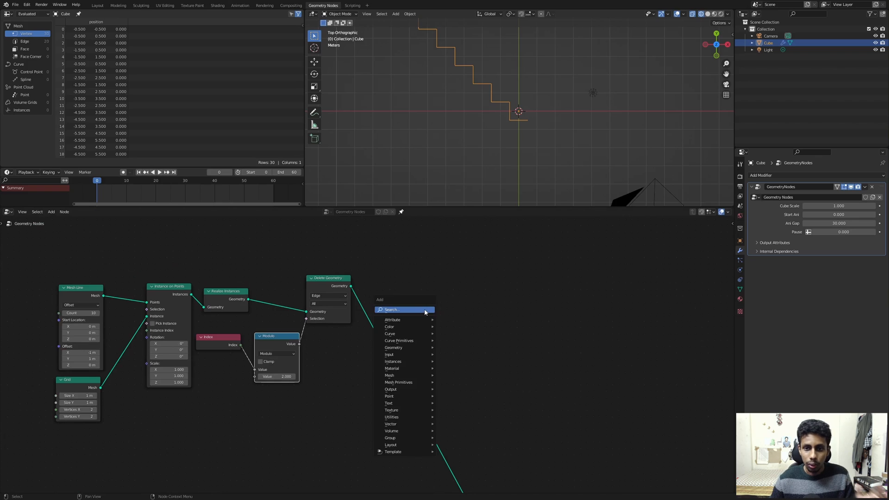
pyautogui.click(425, 310)
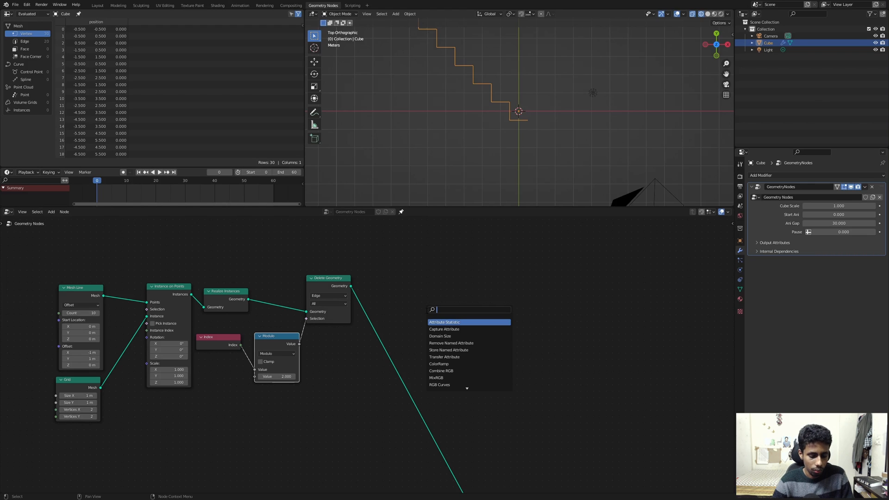
pyautogui.write('c t m')
pyautogui.press('Return')
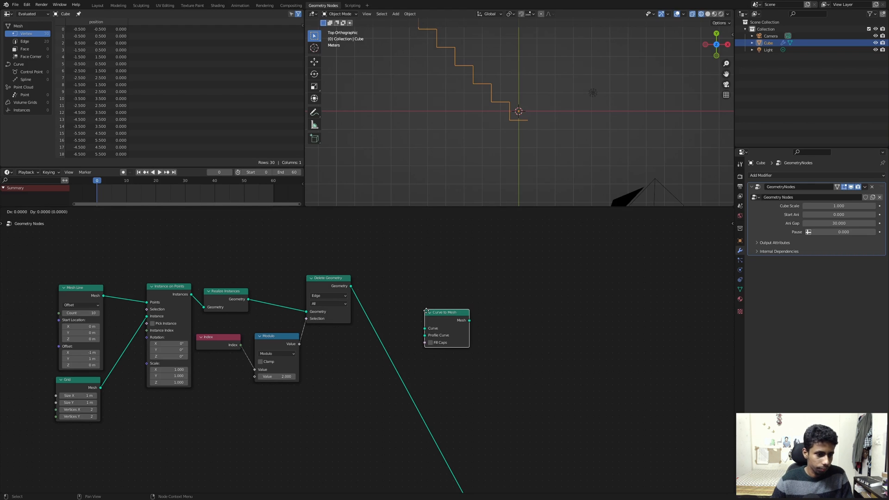
pyautogui.click(426, 312)
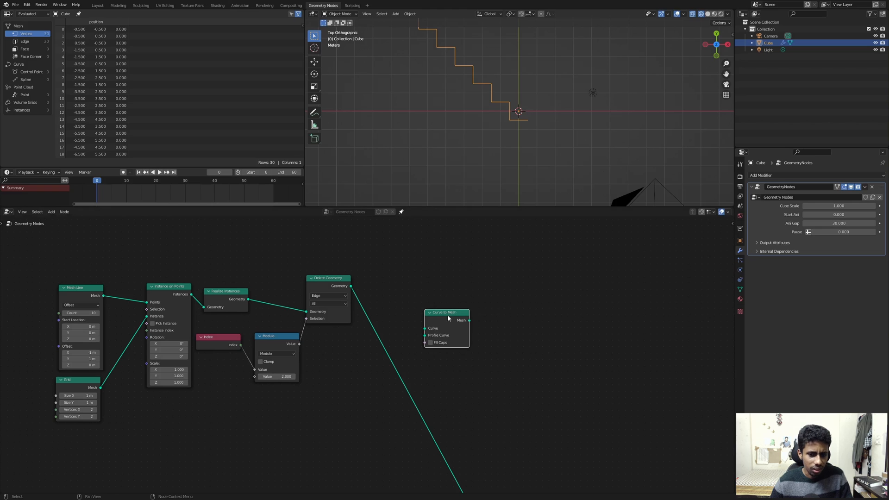
pyautogui.press('x')
# - Move the Delete Geometry node a little farther from Realize Instances
pyautogui.scroll(1, 408, 294)
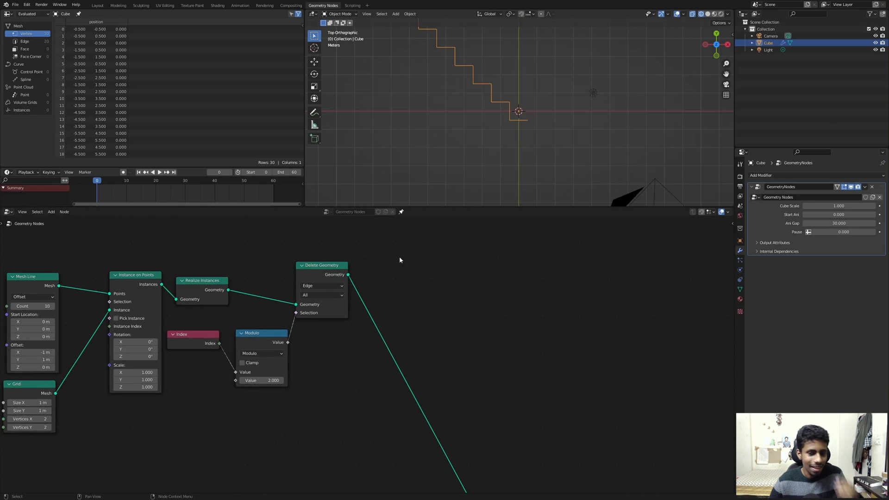
pyautogui.scroll(2, 426, 136)
pyautogui.scroll(1, 426, 134)
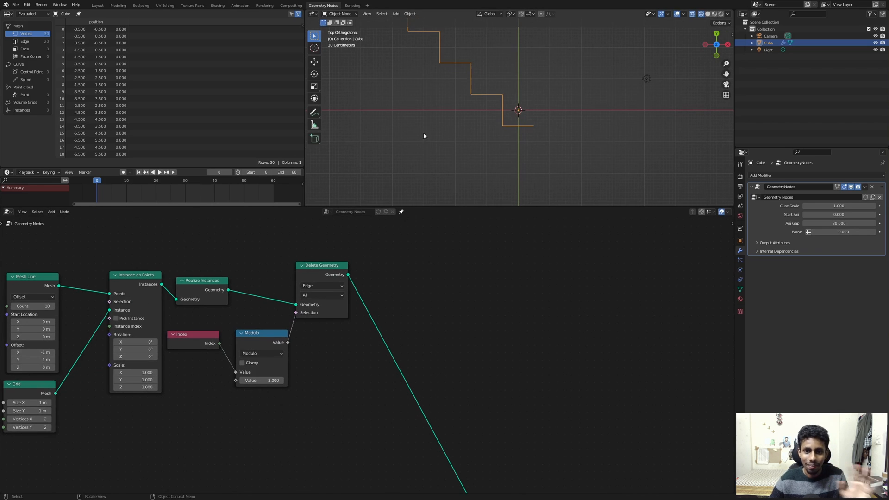
pyautogui.moveTo(324, 270)
pyautogui.mouseDown()
pyautogui.moveTo(307, 266)
pyautogui.moveTo(340, 272)
pyautogui.mouseUp()
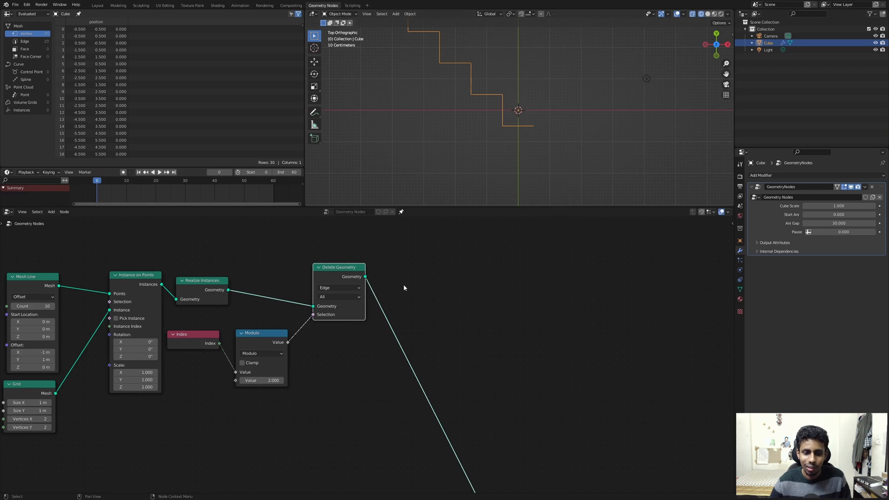
pyautogui.moveTo(404, 286); pyautogui.dragTo(449, 286, button='middle')
pyautogui.scroll(1, 383, 271)
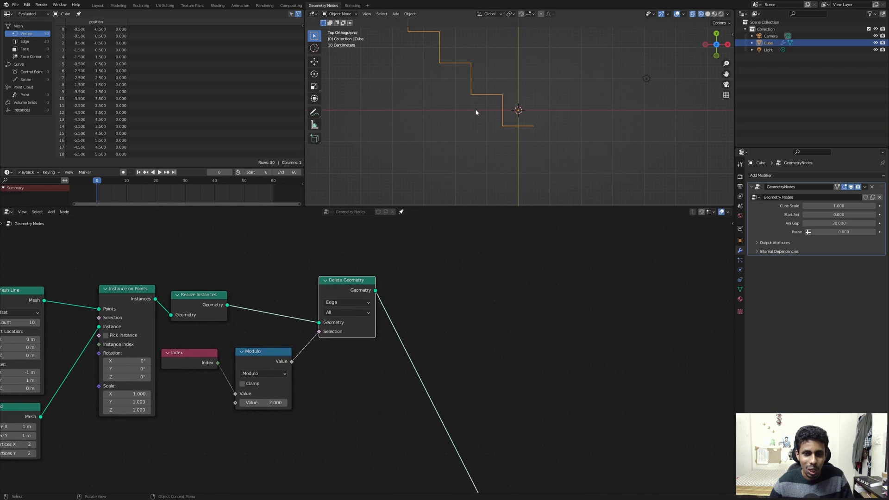
pyautogui.scroll(3, 478, 108)
# - Add a Mesh to Curve node on the link after Delete Geometry and align it beside that node
pyautogui.click(443, 288)
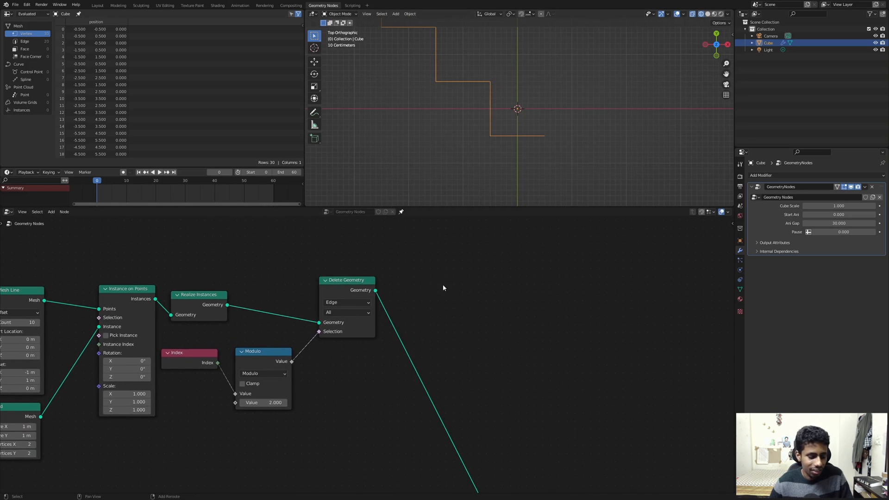
pyautogui.hotkey('shift', 'a')
pyautogui.click(443, 284)
pyautogui.write('mesh to curve')
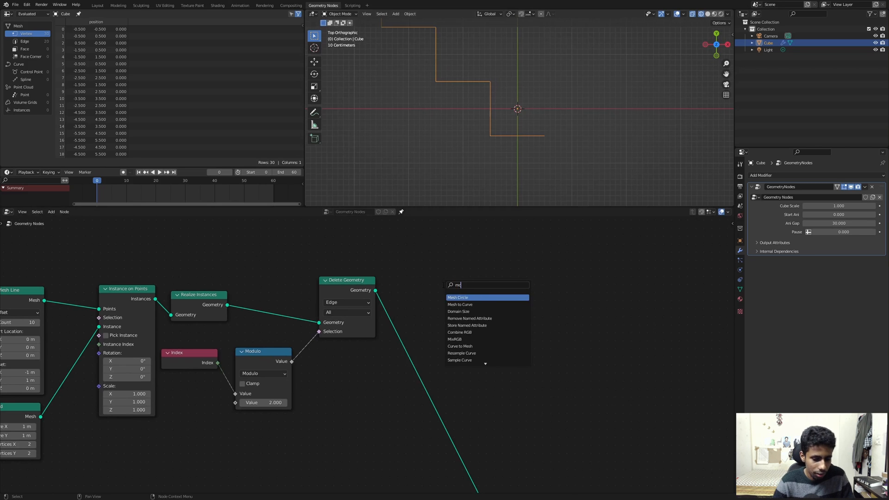
pyautogui.press('Return')
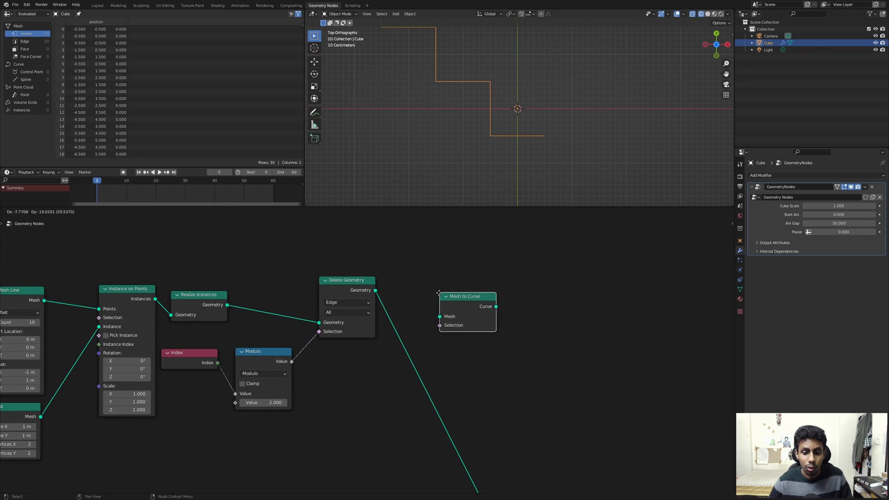
pyautogui.click(390, 311)
pyautogui.moveTo(431, 329); pyautogui.dragTo(435, 294)
pyautogui.click(436, 294)
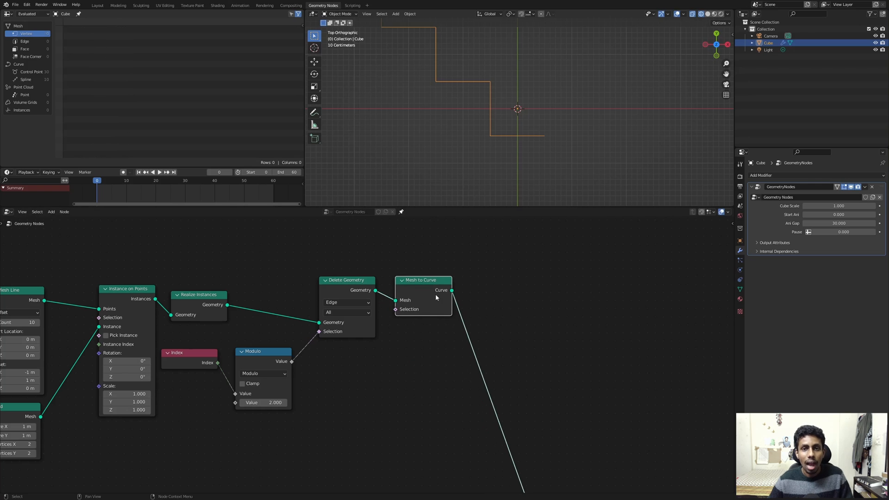
pyautogui.moveTo(445, 290); pyautogui.dragTo(328, 232, button='middle')
pyautogui.scroll(-6, 355, 278)
pyautogui.moveTo(378, 304); pyautogui.dragTo(440, 377, button='middle')
pyautogui.scroll(4, 441, 377)
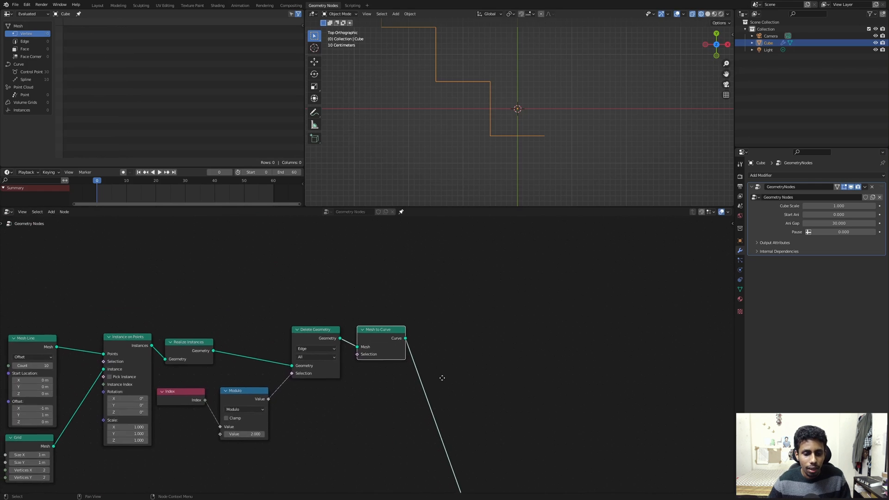
pyautogui.moveTo(369, 335); pyautogui.dragTo(314, 288, button='middle')
pyautogui.click(327, 329)
pyautogui.scroll(1, 397, 307)
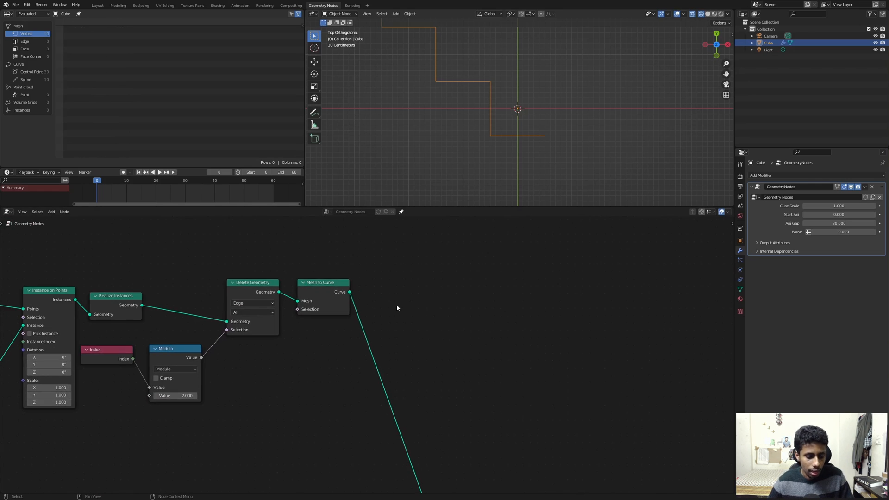
# - Add a Curve to Mesh node on the link after Mesh to Curve and place it beside that node
pyautogui.hotkey('shift', 'a')
pyautogui.click(397, 306)
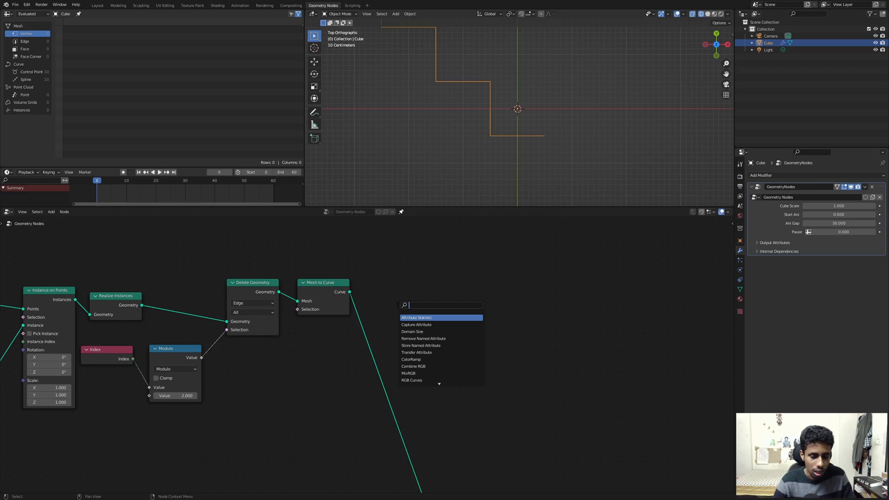
pyautogui.write('m')
pyautogui.press('BackSpace')
pyautogui.write('ctm')
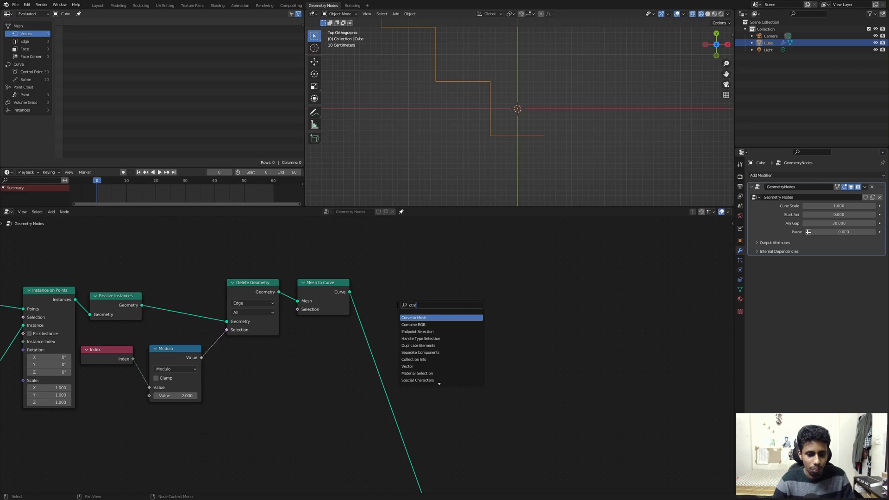
pyautogui.press('Return')
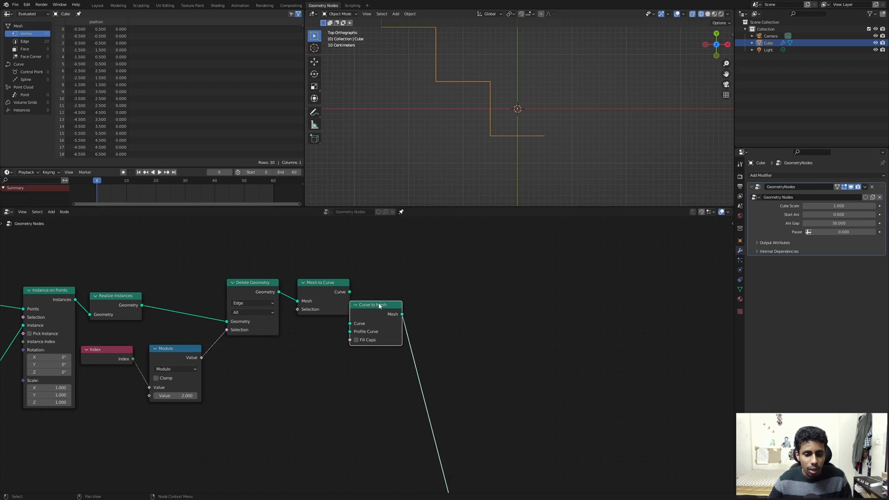
pyautogui.scroll(1, 387, 278)
pyautogui.click(407, 263)
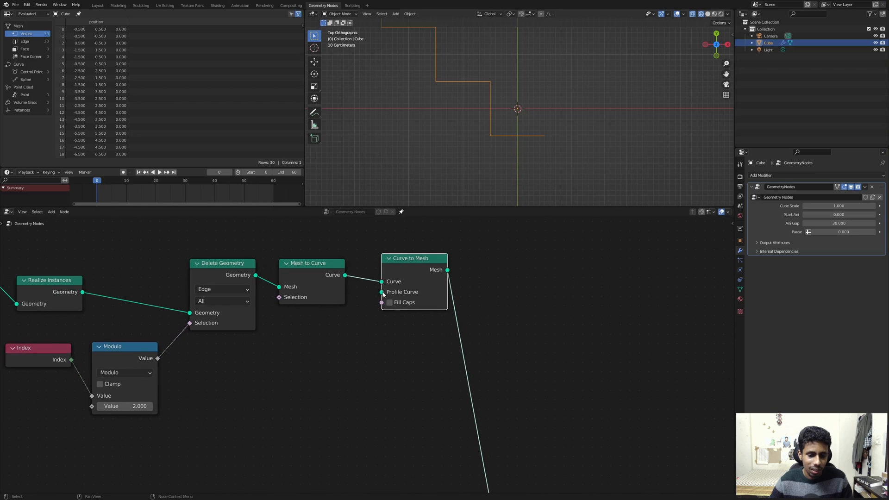
# - Feed a new Quadrilateral node into Curve to Mesh's Profile Curve and show the viewport in solid shading from an angle
pyautogui.moveTo(382, 292); pyautogui.dragTo(345, 332)
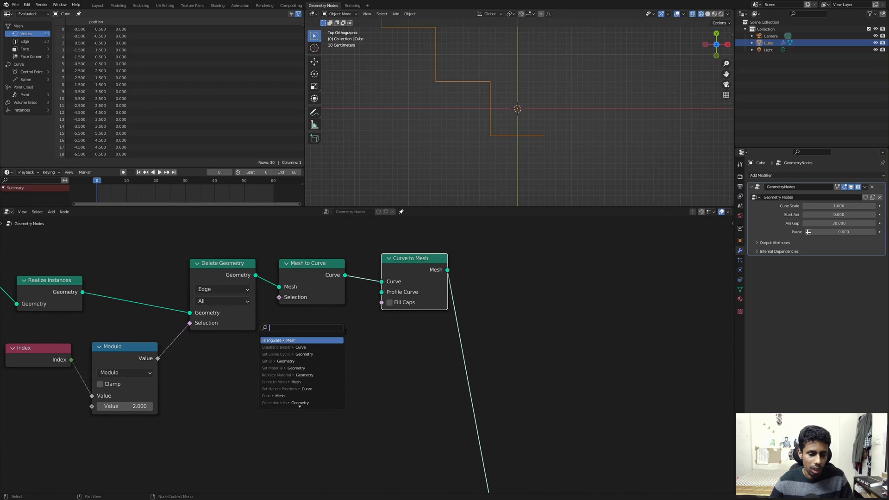
pyautogui.write('qua')
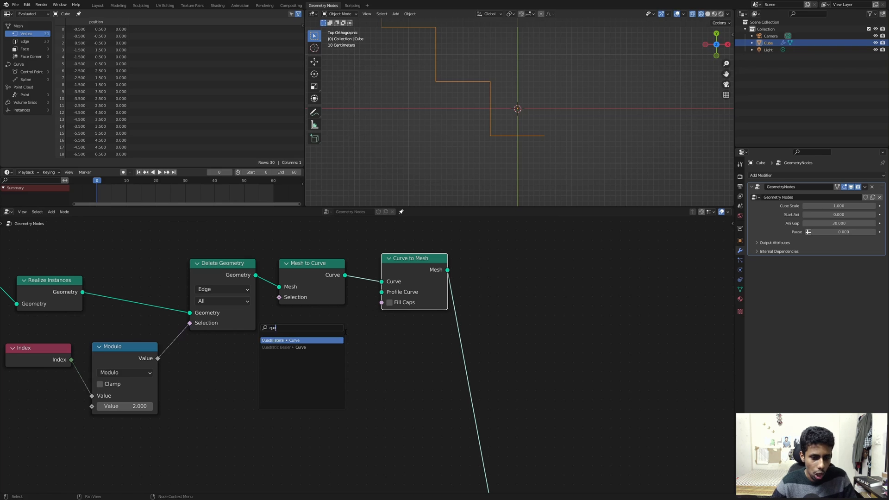
pyautogui.press('Return')
pyautogui.click(348, 331)
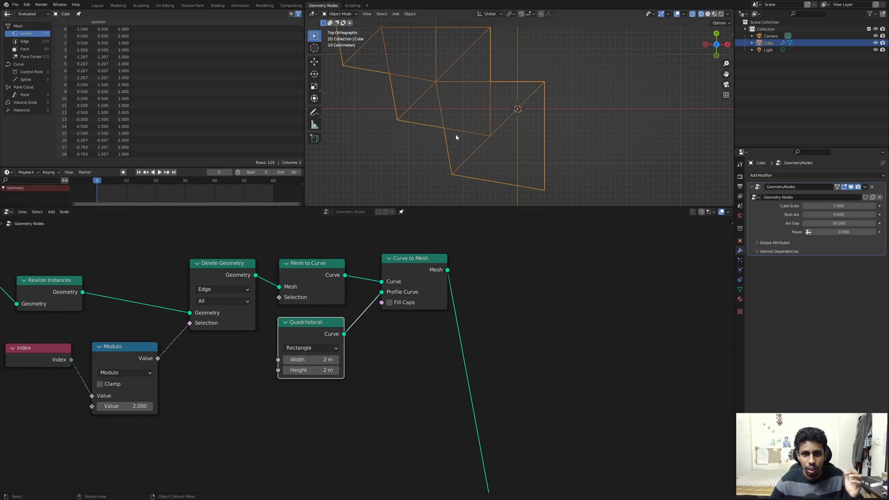
pyautogui.moveTo(457, 134); pyautogui.dragTo(449, 113, button='middle')
pyautogui.hotkey('shift', 'z')
pyautogui.scroll(5, 449, 110)
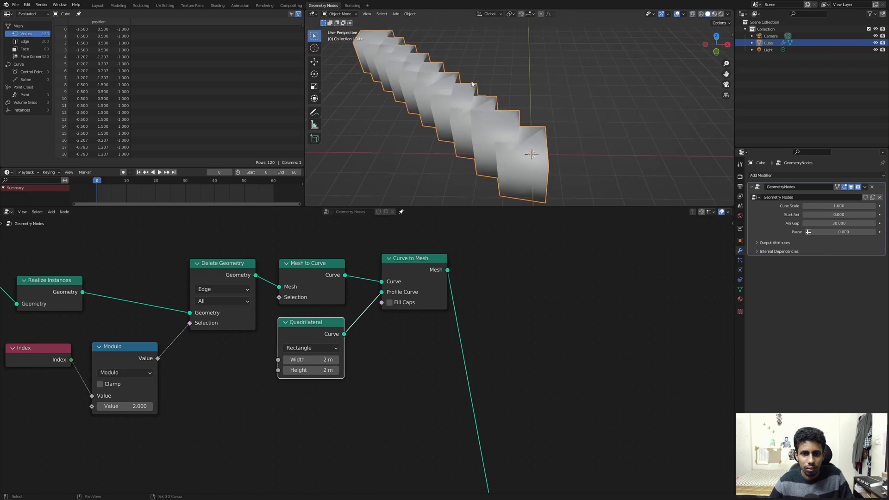
# - Move the Quadrilateral node slightly closer to Curve to Mesh and set its width and height to 0.2 m
pyautogui.moveTo(308, 328); pyautogui.dragTo(316, 322)
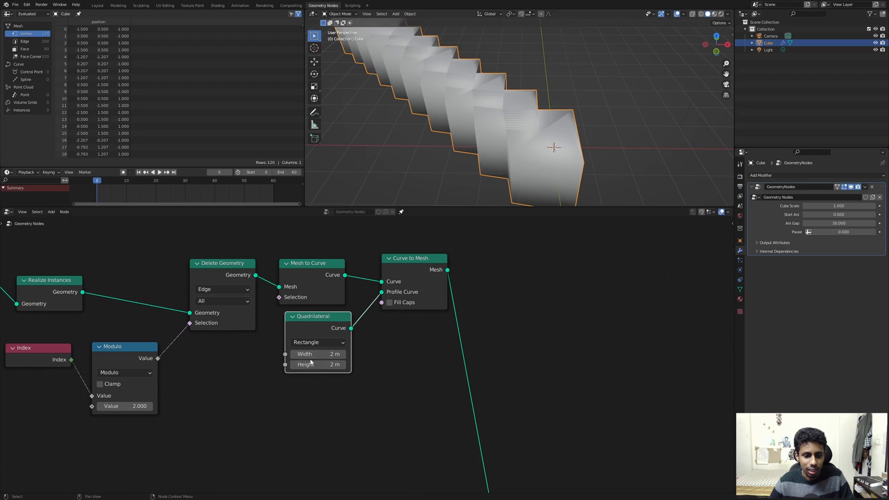
pyautogui.click(312, 356)
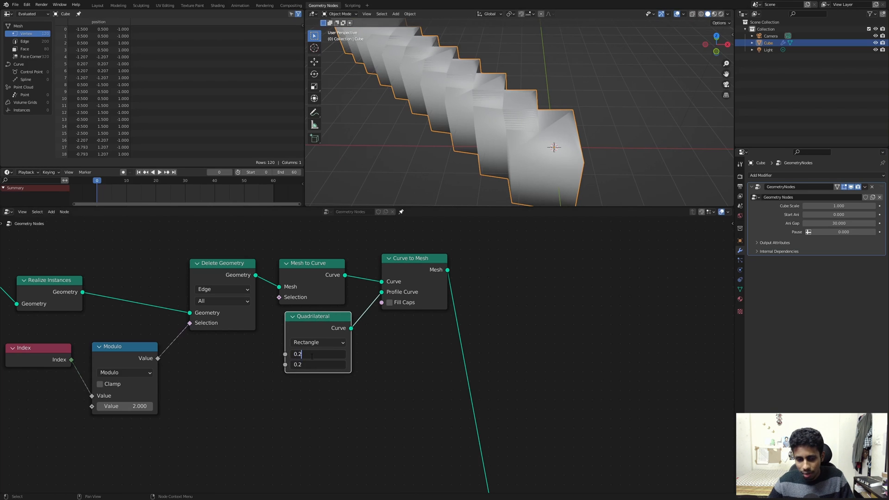
pyautogui.press('Return')
# - Examine the end and corner joints of the stair-step mesh up close and in top view
pyautogui.moveTo(444, 143); pyautogui.dragTo(534, 137, button='middle')
pyautogui.scroll(3, 514, 110)
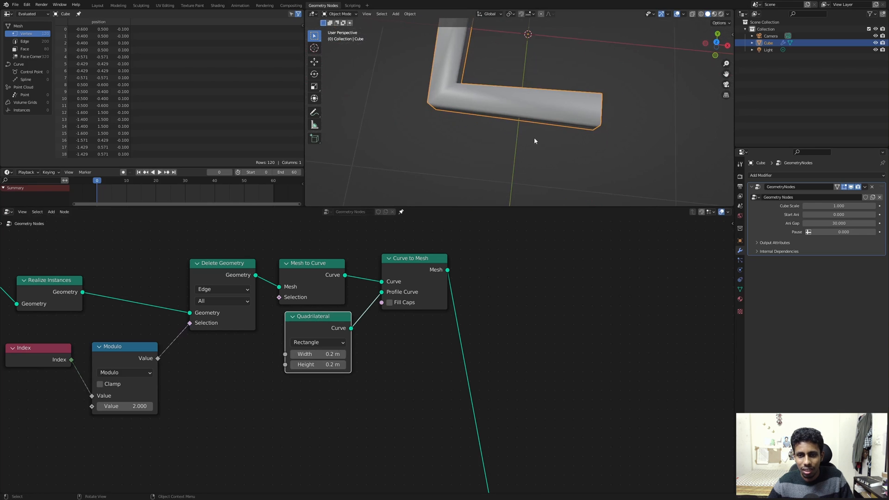
pyautogui.press('KP_7')
pyautogui.keyDown('shift'); pyautogui.moveTo(464, 75); pyautogui.dragTo(522, 206, button='middle'); pyautogui.keyUp('shift')
pyautogui.moveTo(490, 91); pyautogui.dragTo(510, 119, button='middle')
pyautogui.press('`')
pyautogui.click(502, 68)
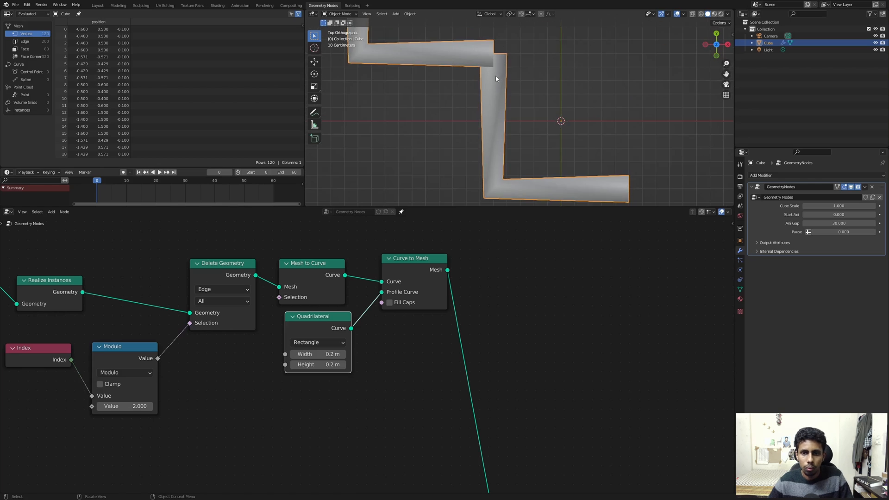
pyautogui.keyDown('shift'); pyautogui.moveTo(496, 78); pyautogui.dragTo(508, 116, button='middle'); pyautogui.keyUp('shift')
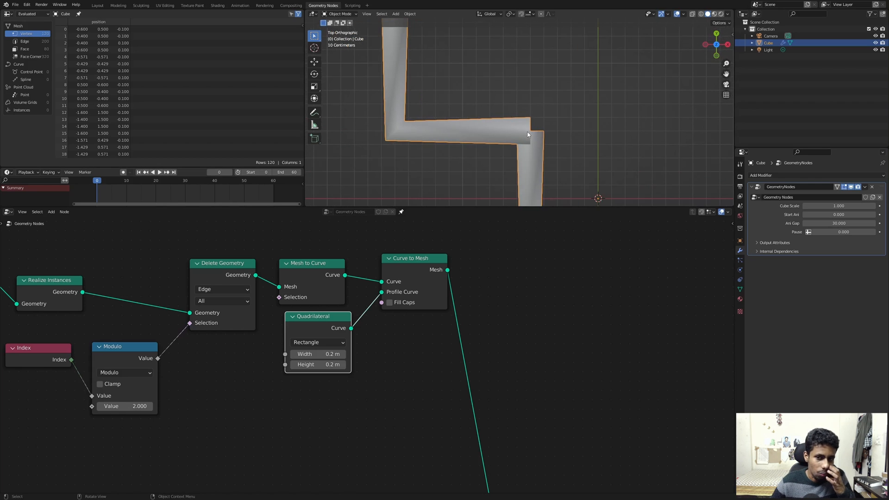
pyautogui.scroll(-7, 531, 119)
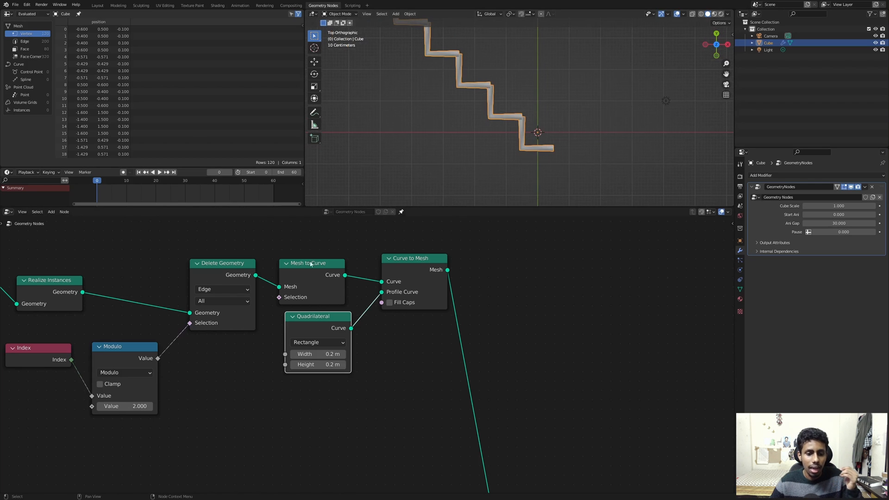
# - Move the Mesh to Curve, Quadrilateral and Curve to Mesh nodes together farther from Delete Geometry
pyautogui.moveTo(281, 245); pyautogui.dragTo(393, 331)
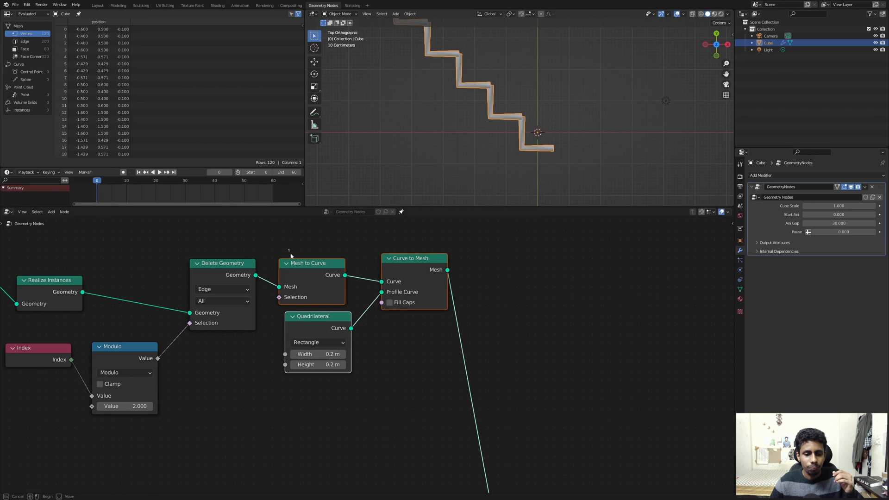
pyautogui.moveTo(300, 272); pyautogui.dragTo(409, 273)
pyautogui.scroll(1, 478, 118)
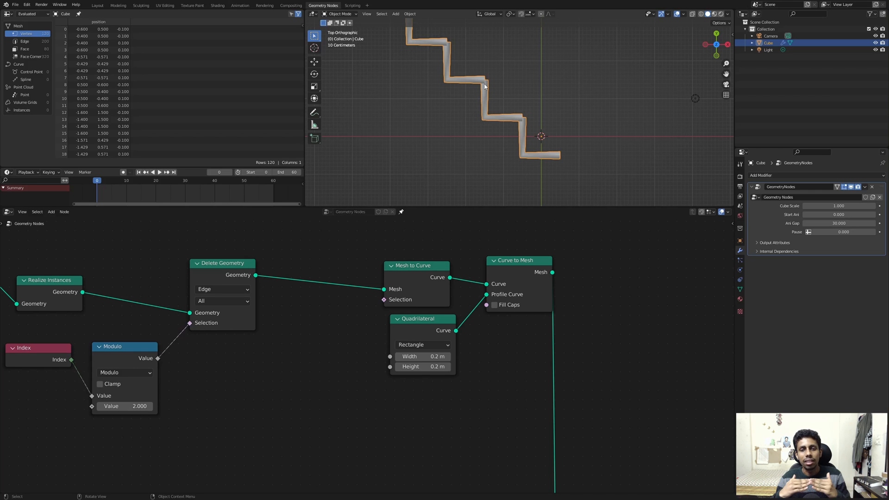
# - Align the Grid node directly beneath the Mesh Line node
pyautogui.moveTo(131, 245); pyautogui.dragTo(519, 213, button='middle')
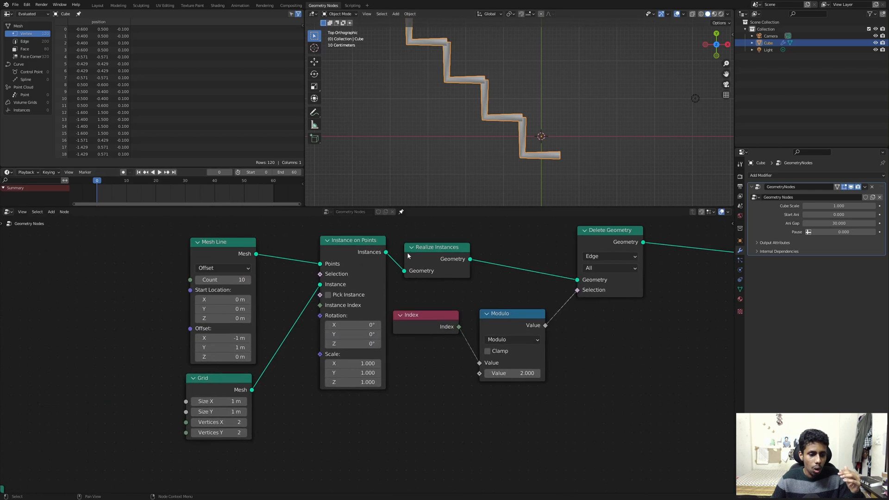
pyautogui.moveTo(207, 372); pyautogui.dragTo(283, 325, button='middle')
pyautogui.moveTo(290, 332); pyautogui.dragTo(295, 337)
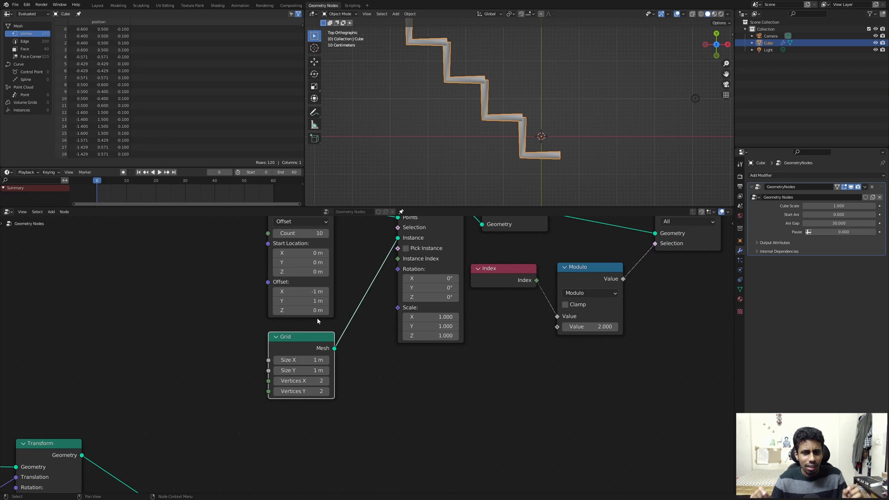
pyautogui.moveTo(568, 397); pyautogui.dragTo(377, 387, button='middle')
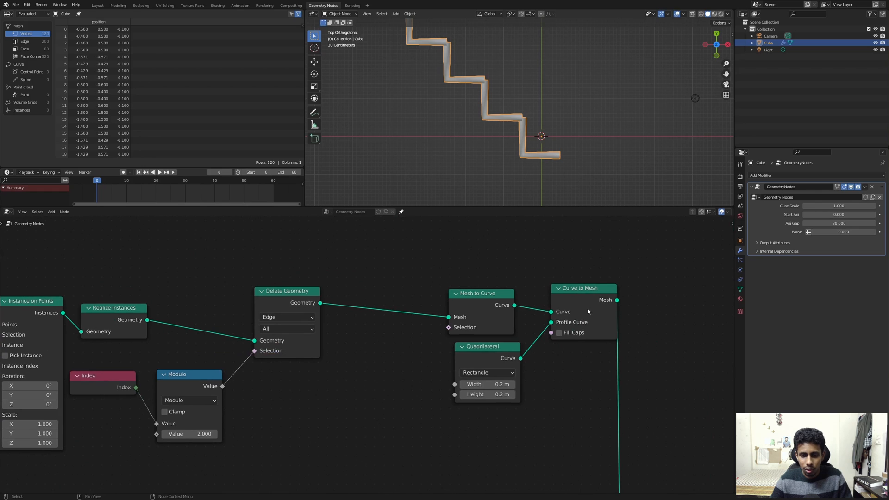
# - Mute the Curve to Mesh node to inspect a corner of the bare curve, and unmute it again
pyautogui.click(585, 293)
pyautogui.press('m')
pyautogui.scroll(5, 498, 77)
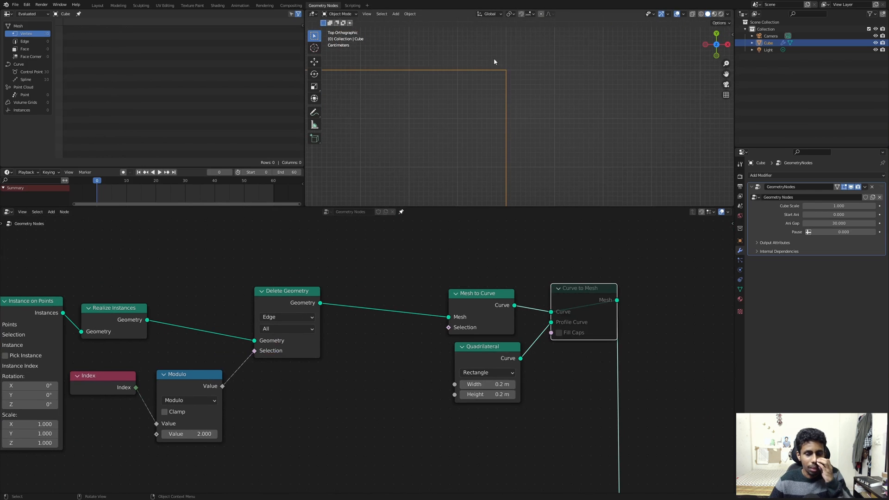
pyautogui.scroll(1, 494, 58)
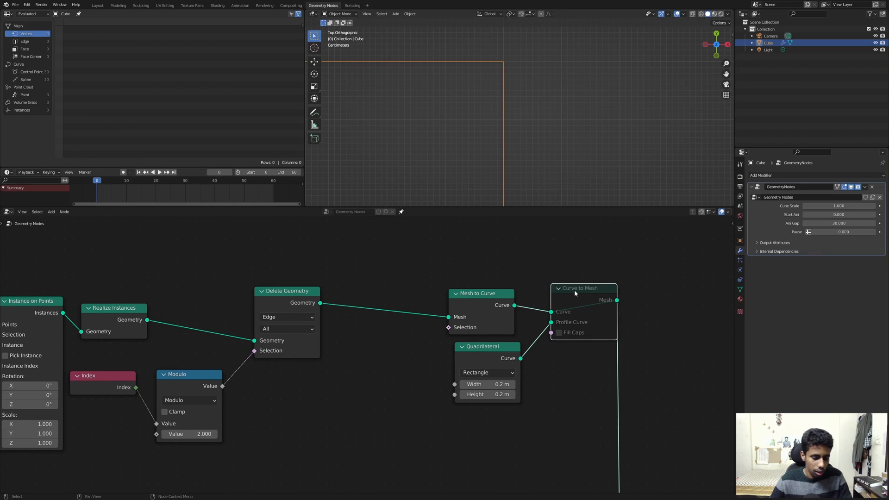
pyautogui.press('m')
pyautogui.scroll(-1, 423, 265)
pyautogui.moveTo(422, 265); pyautogui.dragTo(454, 255, button='middle')
pyautogui.scroll(-8, 451, 115)
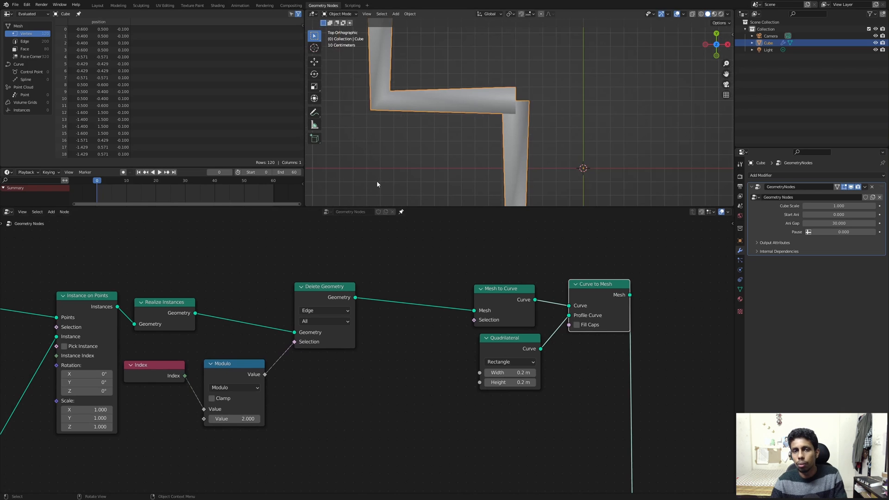
# - Shift Delete Geometry back slightly and insert a Merge by Distance node between it and Mesh to Curve
pyautogui.moveTo(317, 288); pyautogui.dragTo(306, 289)
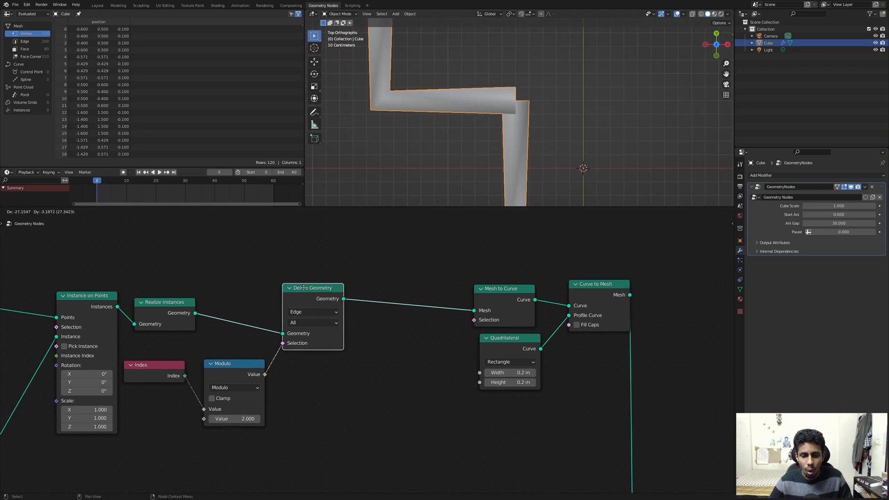
pyautogui.hotkey('shift', 'a')
pyautogui.write('mer')
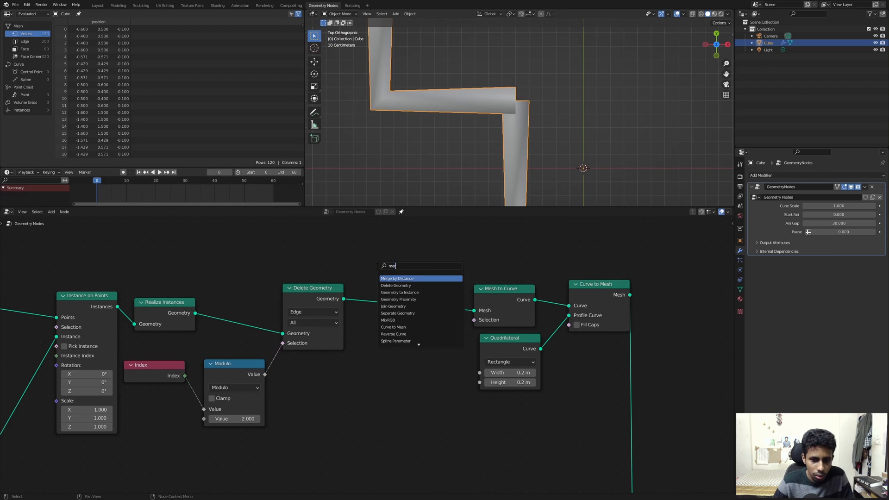
pyautogui.press('Return')
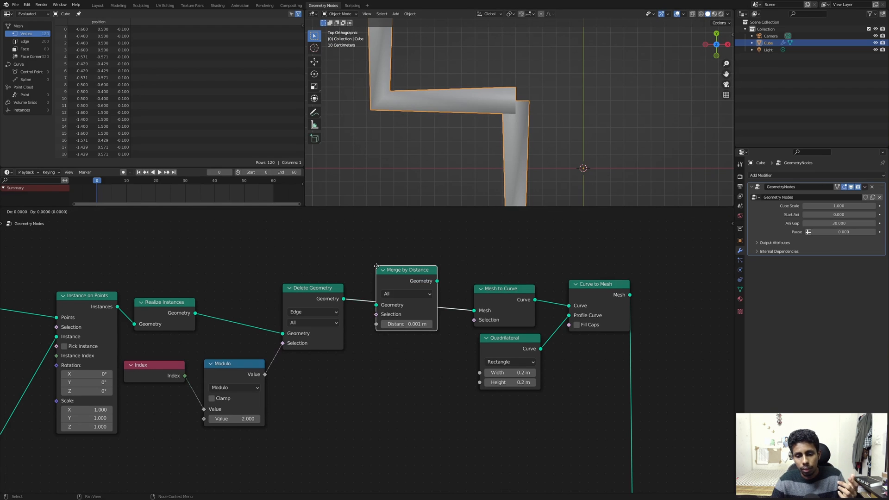
pyautogui.click(371, 279)
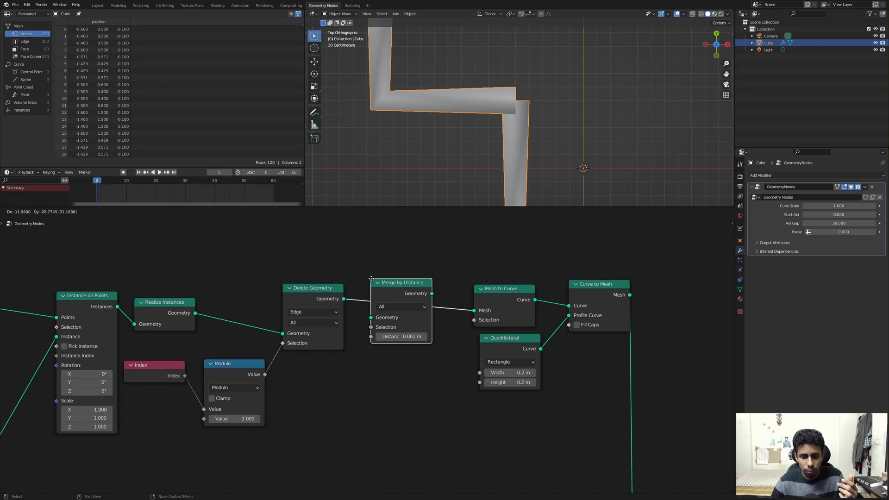
pyautogui.scroll(-7, 424, 87)
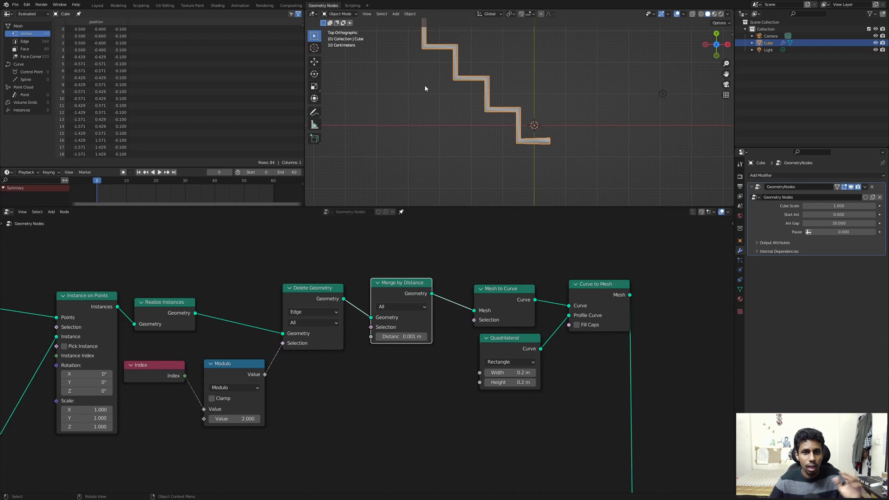
# - Enable Fill Caps on the Curve to Mesh node and move the Group Output node farther away to make room
pyautogui.moveTo(538, 275); pyautogui.dragTo(464, 245, button='middle')
pyautogui.scroll(-6, 562, 272)
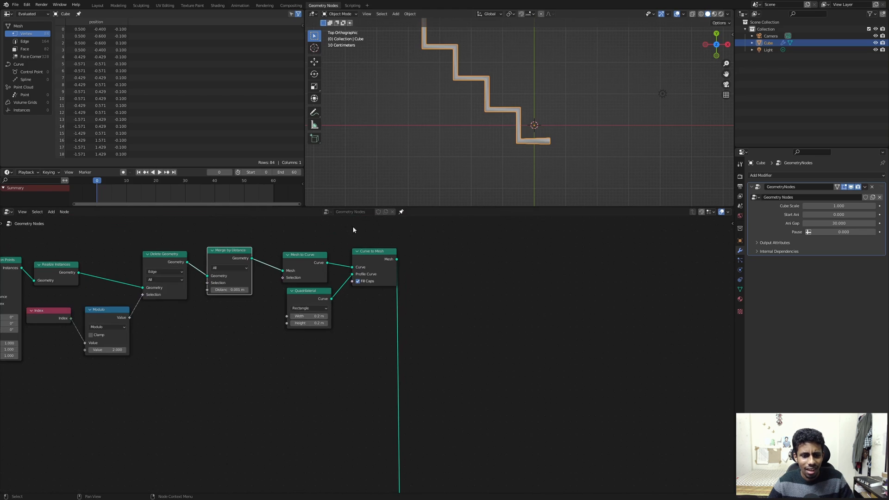
pyautogui.moveTo(397, 244); pyautogui.dragTo(401, 347, button='middle')
pyautogui.scroll(-2, 401, 346)
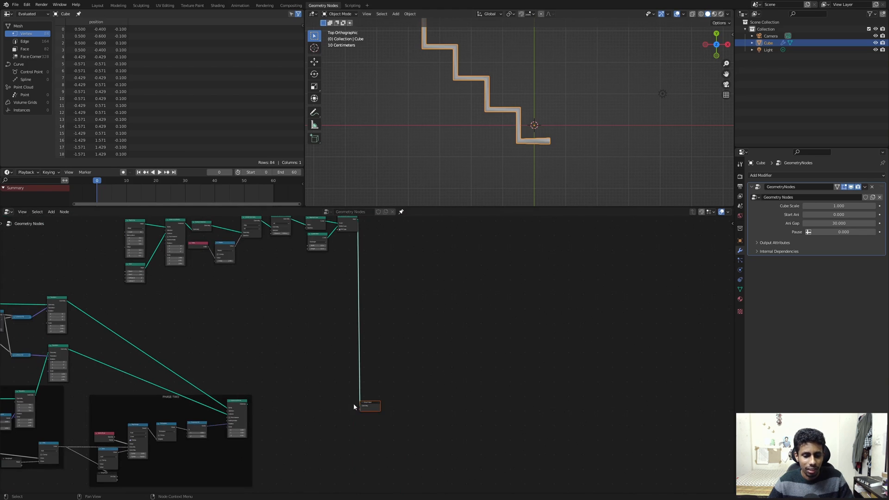
pyautogui.moveTo(357, 407); pyautogui.dragTo(471, 395)
pyautogui.scroll(5, 360, 298)
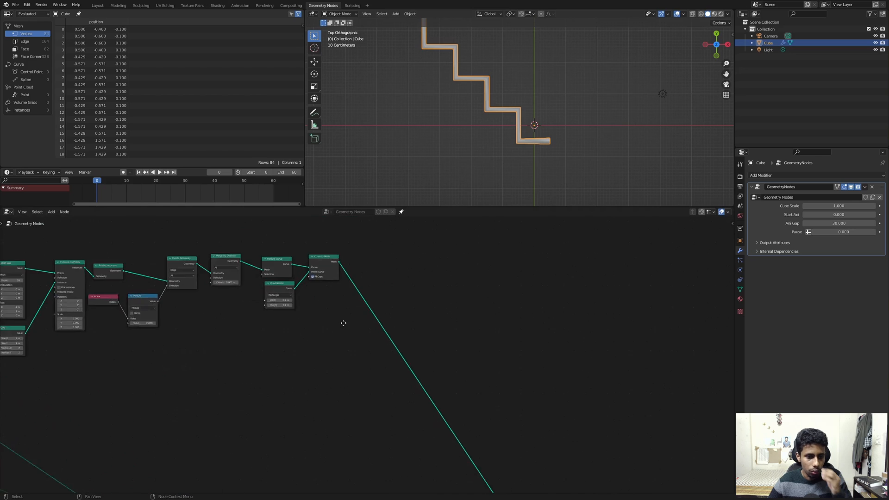
pyautogui.moveTo(344, 321); pyautogui.dragTo(382, 317, button='middle')
# - Insert a Set Shade Smooth node after Curve to Mesh and disable its Shade Smooth option
pyautogui.scroll(7, 478, 145)
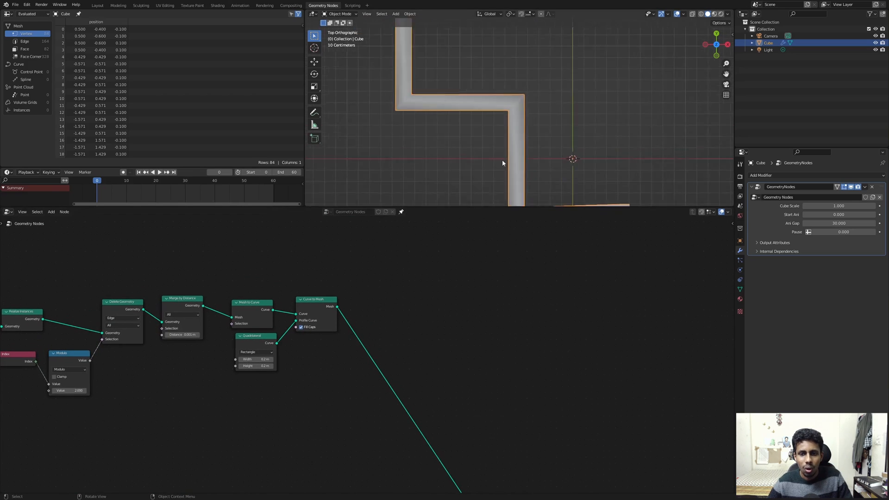
pyautogui.moveTo(502, 190); pyautogui.dragTo(501, 49, button='middle')
pyautogui.hotkey('shift', 'a')
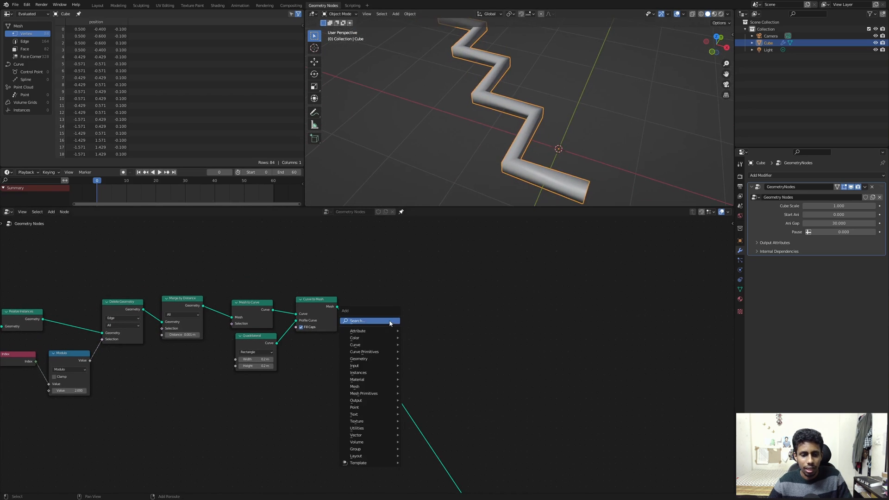
pyautogui.click(390, 321)
pyautogui.write('shade')
pyautogui.press('Return')
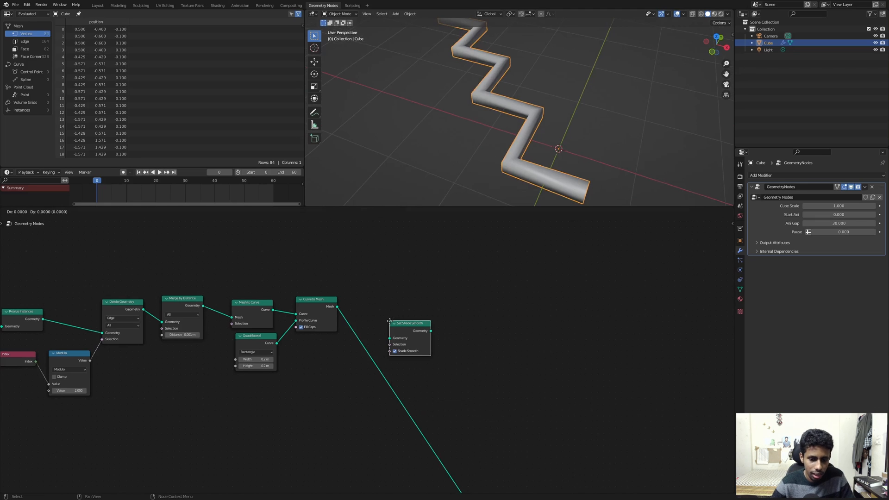
pyautogui.click(361, 305)
pyautogui.scroll(2, 374, 323)
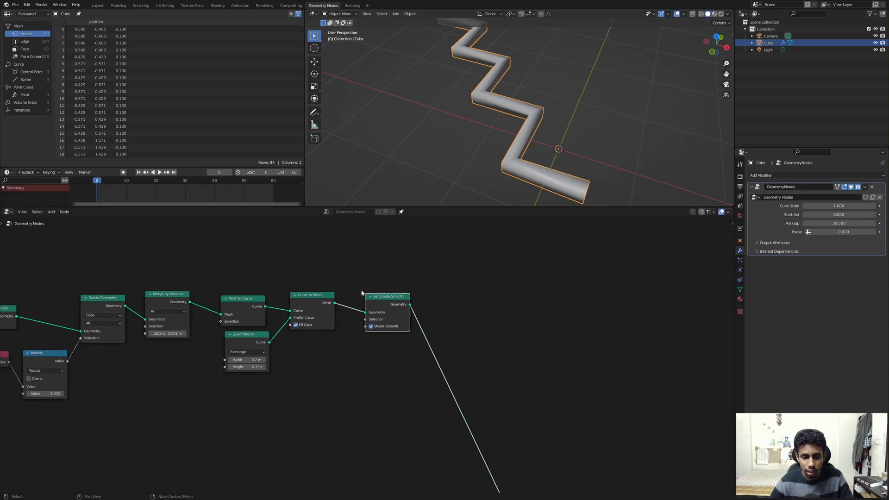
pyautogui.click(372, 322)
pyautogui.moveTo(469, 147); pyautogui.dragTo(466, 139, button='middle')
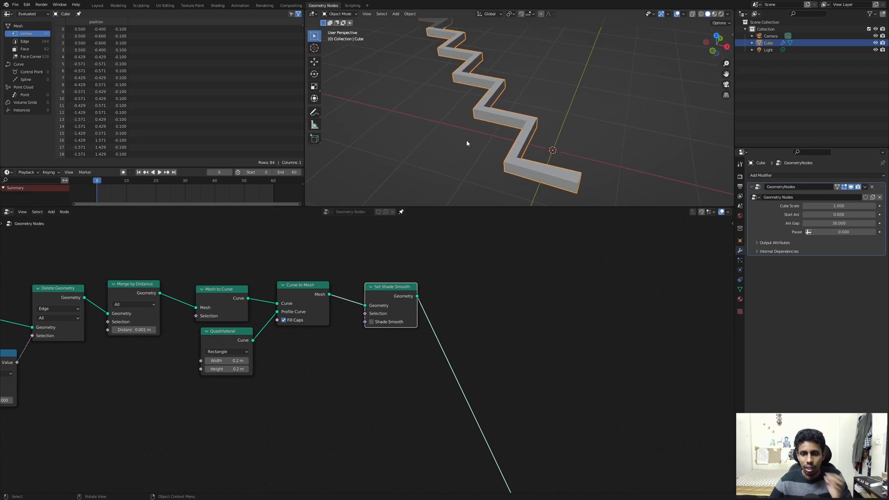
# - Spread the end nodes apart, leaving a wide gap between Mesh to Curve and Curve to Mesh and lowering Quadrilateral
pyautogui.moveTo(379, 296); pyautogui.dragTo(413, 289)
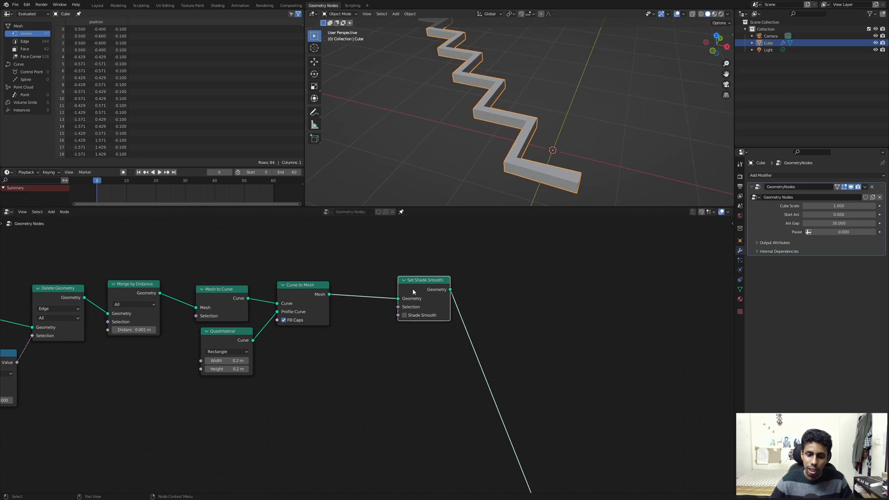
pyautogui.moveTo(296, 285); pyautogui.dragTo(356, 281)
pyautogui.moveTo(218, 288); pyautogui.dragTo(193, 282)
pyautogui.moveTo(228, 333); pyautogui.dragTo(206, 344)
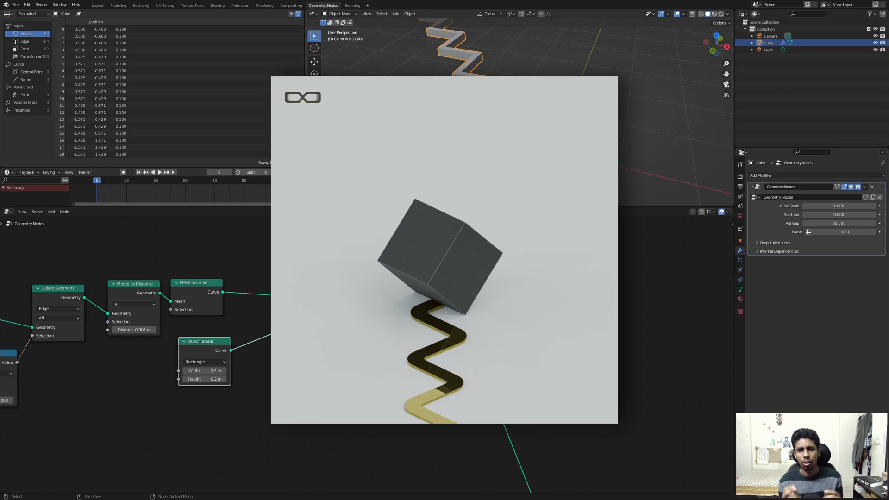
pyautogui.scroll(2, 252, 273)
pyautogui.moveTo(164, 270); pyautogui.dragTo(233, 281, button='middle')
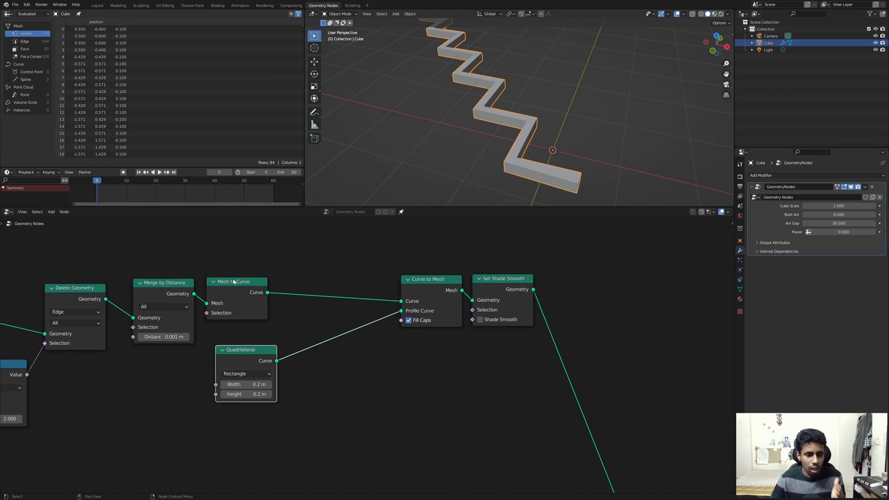
pyautogui.moveTo(233, 282); pyautogui.dragTo(231, 284)
pyautogui.moveTo(316, 267); pyautogui.dragTo(296, 295, button='middle')
pyautogui.scroll(2, 301, 287)
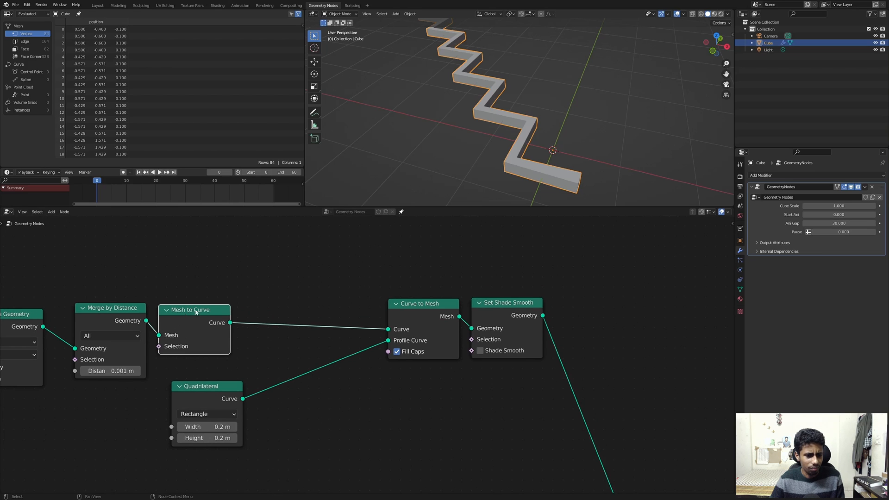
# - Insert a Fillet Curve node between Mesh to Curve and Curve to Mesh
pyautogui.moveTo(250, 285); pyautogui.dragTo(248, 297, button='middle')
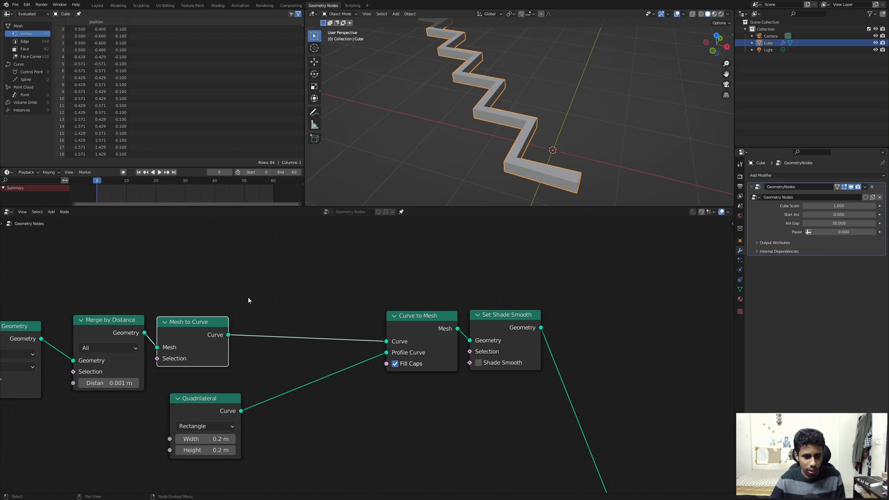
pyautogui.click(273, 300)
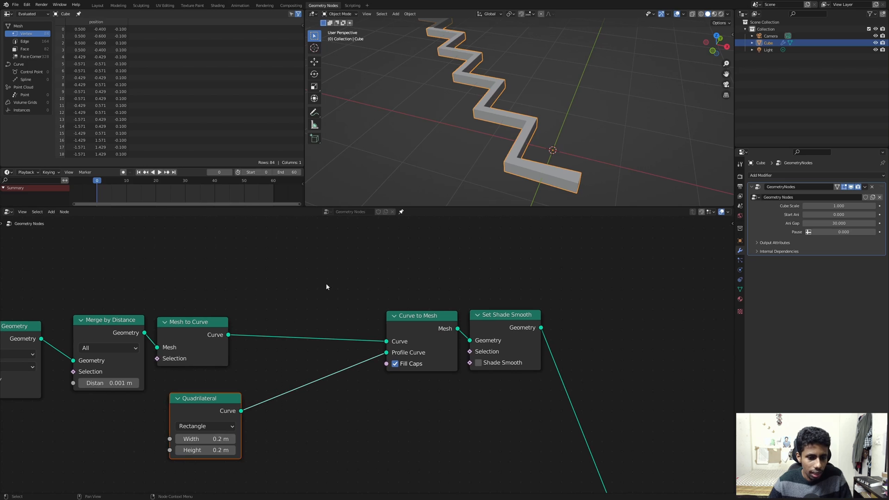
pyautogui.hotkey('shift', 'a')
pyautogui.write('fil')
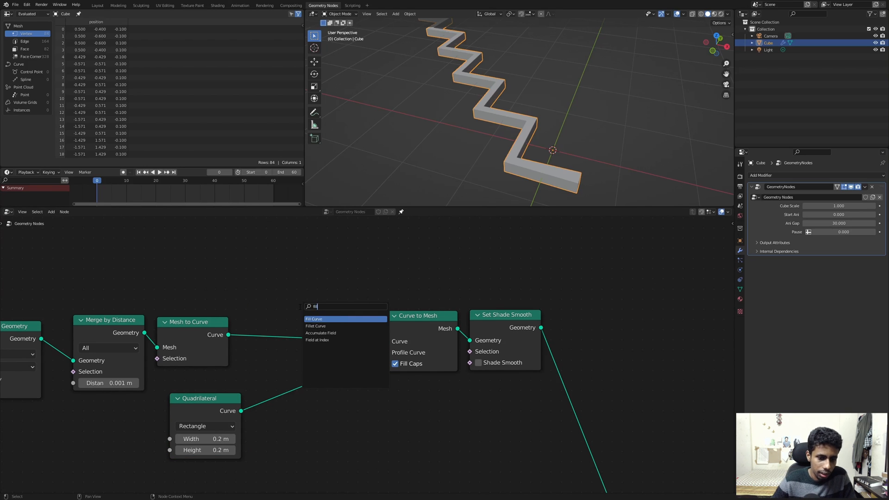
pyautogui.press('Down')
pyautogui.press('Return')
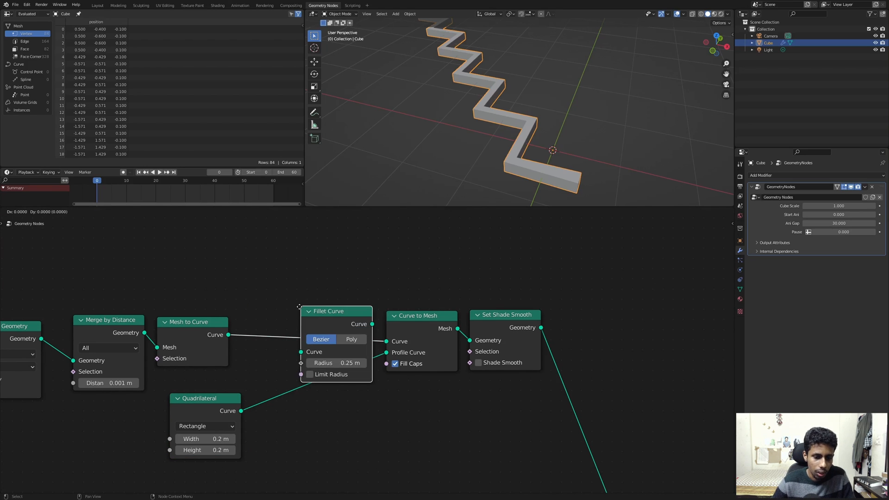
pyautogui.click(288, 292)
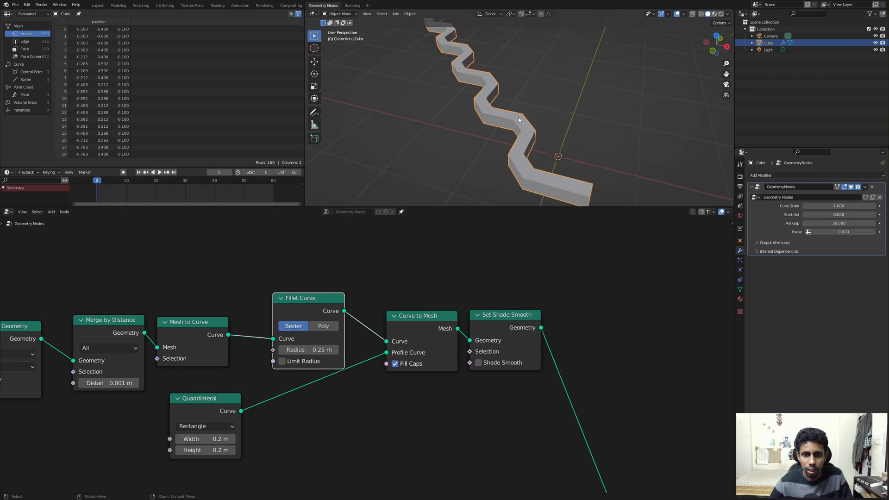
# - Switch the Fillet Curve node to Poly with a Count of 9 and a Radius of about 0.21 m
pyautogui.scroll(5, 504, 164)
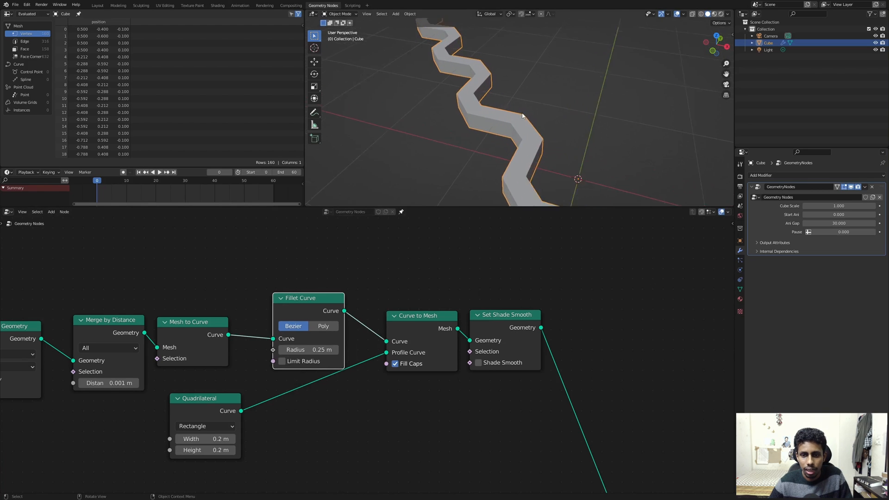
pyautogui.click(323, 327)
pyautogui.moveTo(311, 352)
pyautogui.mouseDown()
pyautogui.moveTo(282, 361)
pyautogui.moveTo(304, 361)
pyautogui.mouseUp()
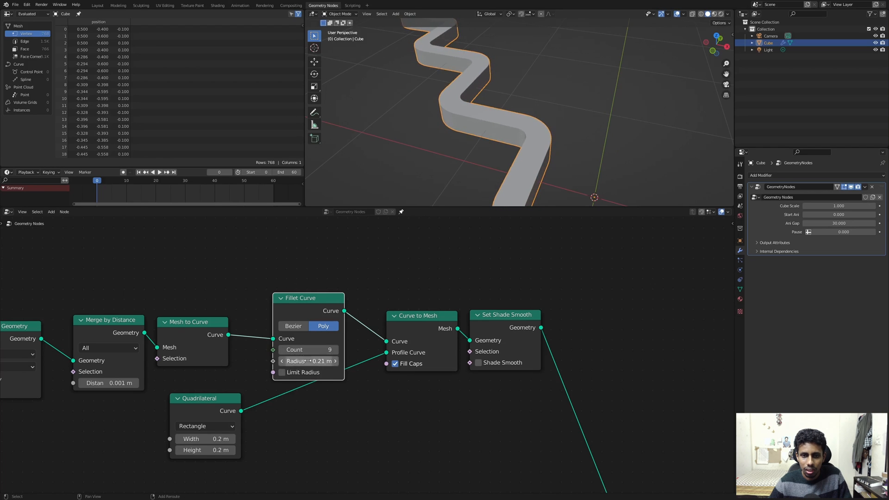
# - Reduce the Quadrilateral profile's Height to about 0.09 m and check the strip through the camera view
pyautogui.scroll(-3, 416, 68)
pyautogui.moveTo(410, 410); pyautogui.dragTo(476, 348, button='middle')
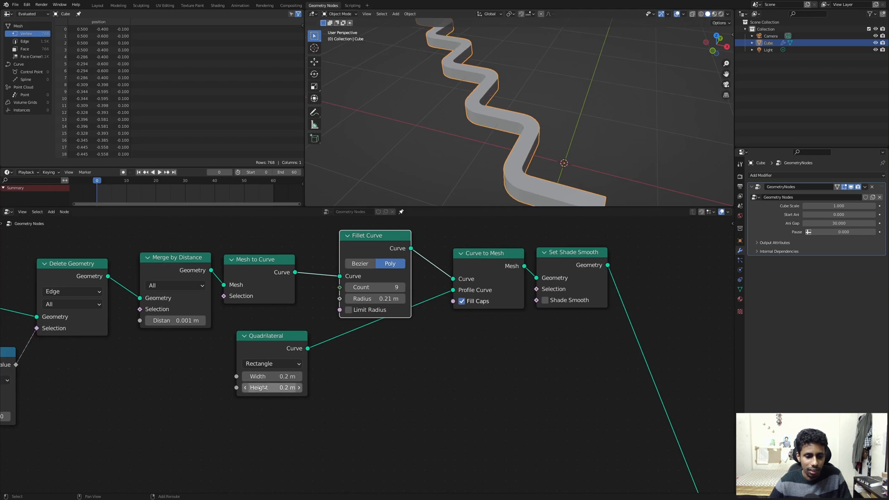
pyautogui.moveTo(278, 388); pyautogui.dragTo(262, 388)
pyautogui.scroll(-3, 484, 51)
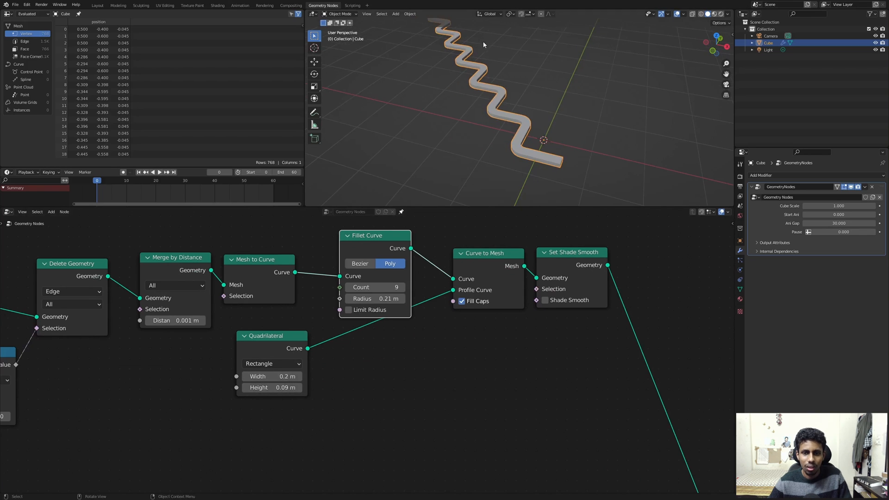
pyautogui.press('KP_0')
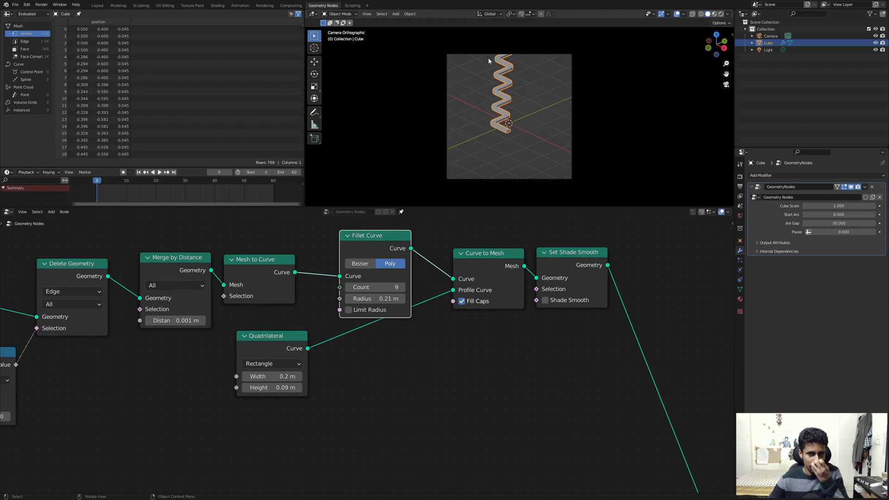
pyautogui.scroll(4, 497, 135)
pyautogui.scroll(-3, 498, 135)
# - Insert a Join Geometry node before Group Output, link the cube's final Instance on Points into it, and place it level with that branch
pyautogui.scroll(-5, 473, 337)
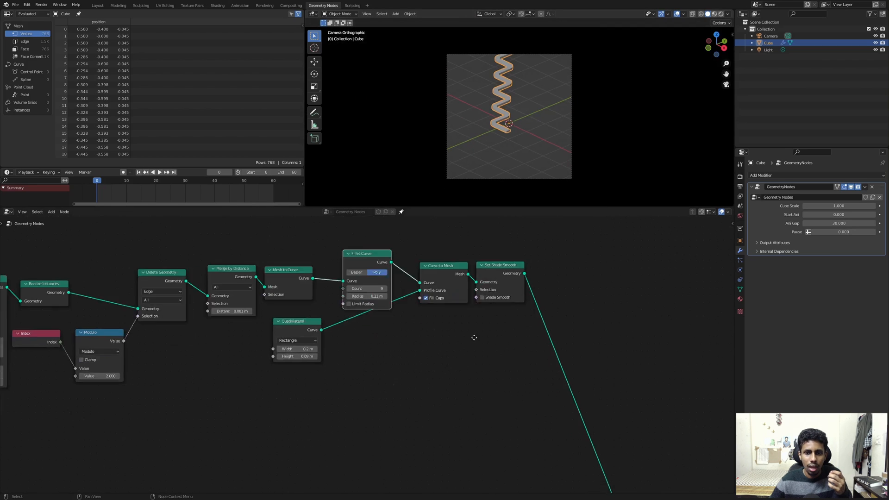
pyautogui.moveTo(379, 342); pyautogui.dragTo(388, 352, button='middle')
pyautogui.click(387, 353)
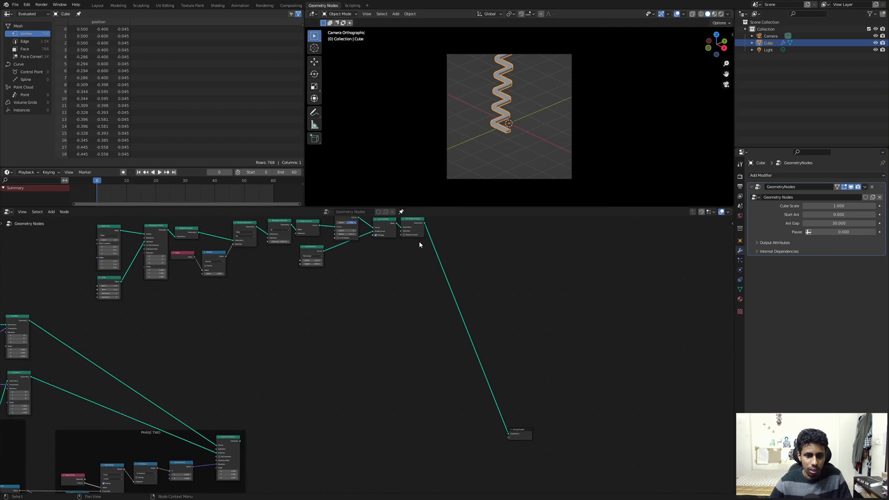
pyautogui.hotkey('shift', 'a')
pyautogui.click(394, 292)
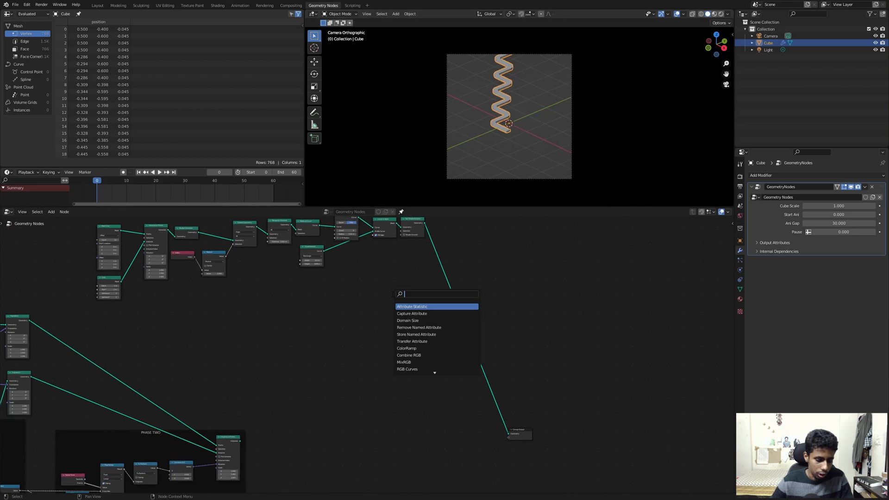
pyautogui.write('join')
pyautogui.press('Return')
pyautogui.click(448, 293)
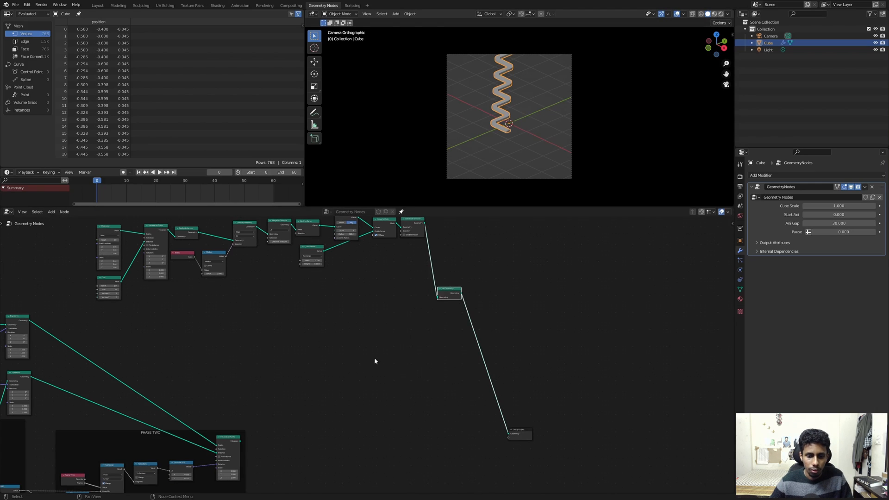
pyautogui.moveTo(242, 440); pyautogui.dragTo(435, 297)
pyautogui.moveTo(443, 291); pyautogui.dragTo(438, 429)
pyautogui.scroll(5, 539, 67)
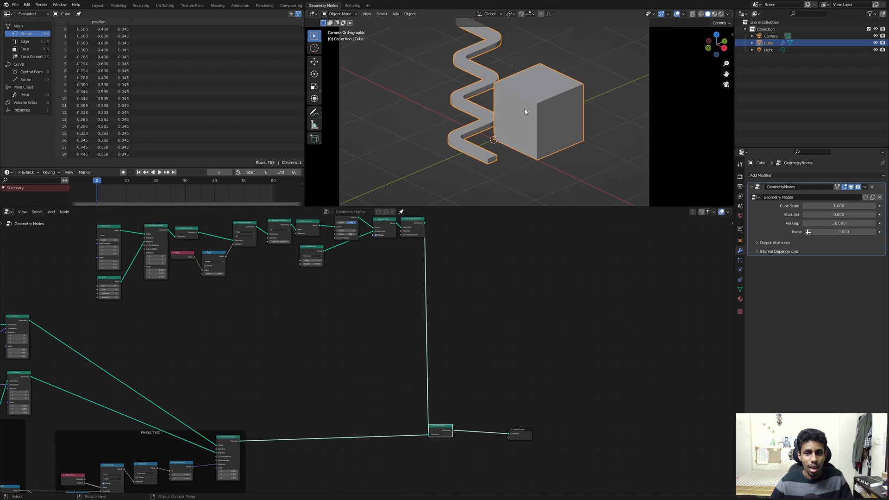
# - Move the Quadrilateral node along the strip chain so it sits beneath the Fillet Curve node
pyautogui.moveTo(332, 325); pyautogui.dragTo(371, 392, button='middle')
pyautogui.moveTo(85, 273); pyautogui.dragTo(512, 377)
pyautogui.scroll(1, 446, 359)
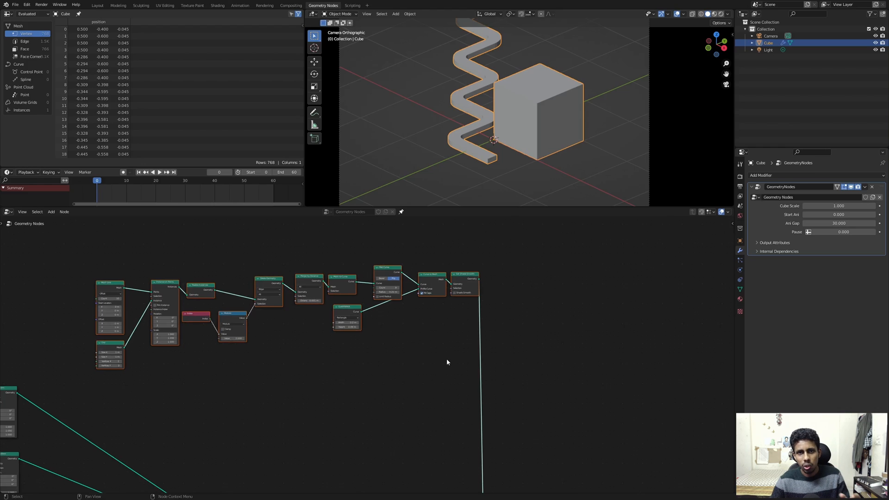
pyautogui.scroll(1, 364, 369)
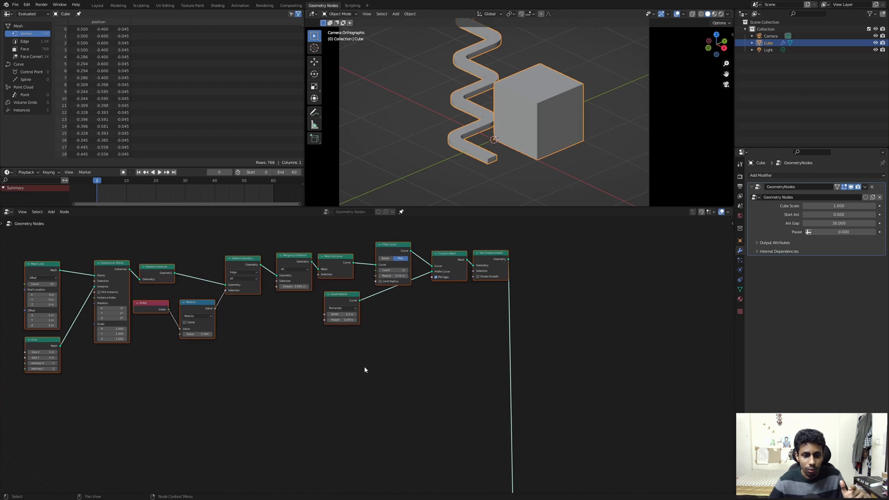
pyautogui.click(335, 297)
pyautogui.moveTo(335, 298); pyautogui.dragTo(388, 299)
# - Join all the strip-building nodes into a frame, label it STRIP, and shift the frame back slightly
pyautogui.scroll(-2, 250, 340)
pyautogui.moveTo(241, 344); pyautogui.dragTo(292, 337, button='middle')
pyautogui.moveTo(57, 232); pyautogui.dragTo(574, 385)
pyautogui.hotkey('ctrl', 'j')
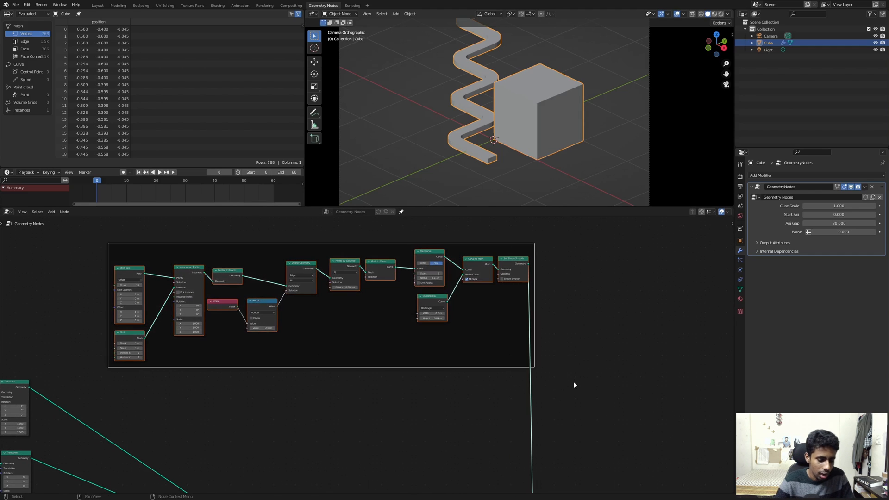
pyautogui.press('F2')
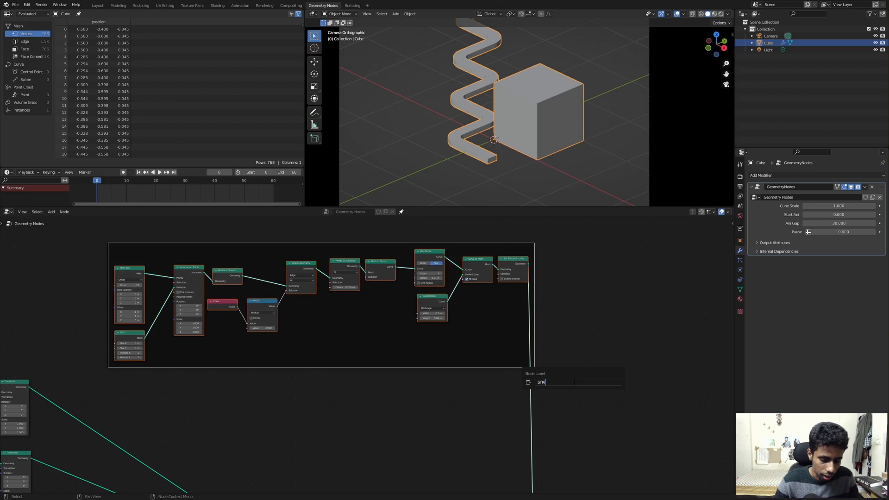
pyautogui.write('STRIP')
pyautogui.press('Return')
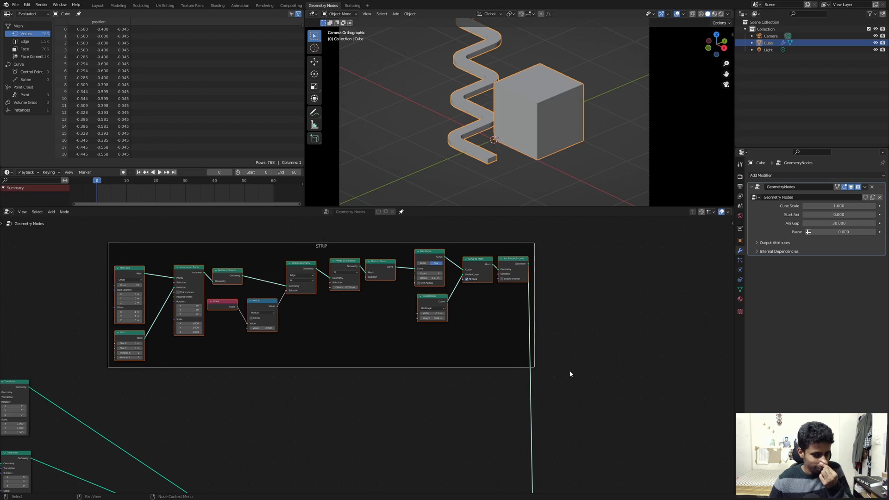
pyautogui.moveTo(307, 248); pyautogui.dragTo(261, 248)
# - Move the Join Geometry and Group Output nodes together farther away from the PHASE TWO frame
pyautogui.scroll(-4, 528, 389)
pyautogui.moveTo(509, 402); pyautogui.dragTo(393, 317, button='middle')
pyautogui.moveTo(329, 365); pyautogui.dragTo(470, 424)
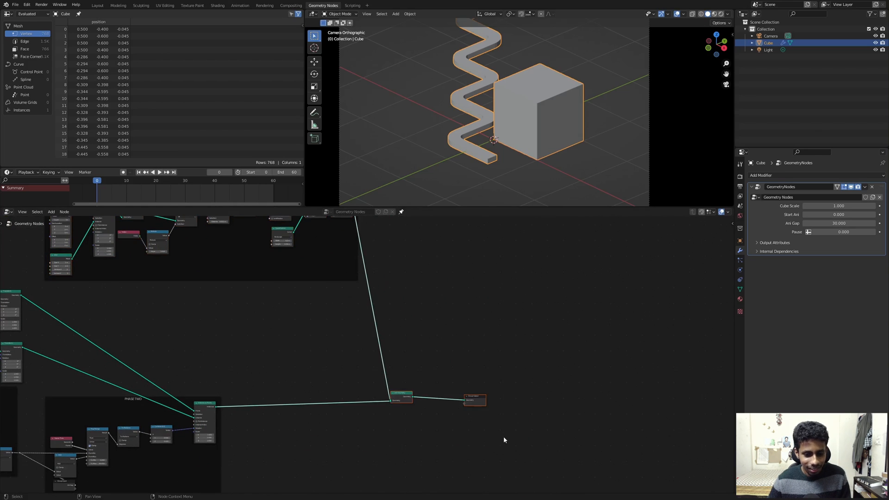
pyautogui.press('g')
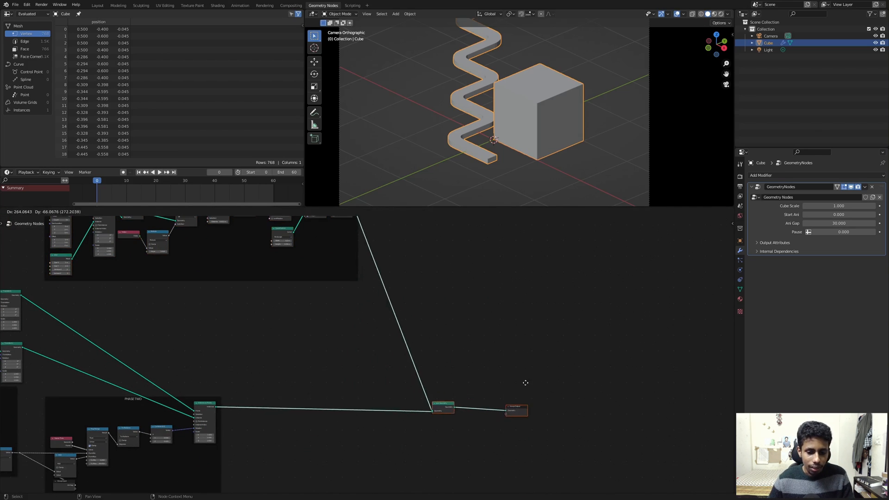
pyautogui.click(526, 381)
pyautogui.moveTo(338, 358); pyautogui.dragTo(389, 392, button='middle')
pyautogui.scroll(-2, 471, 145)
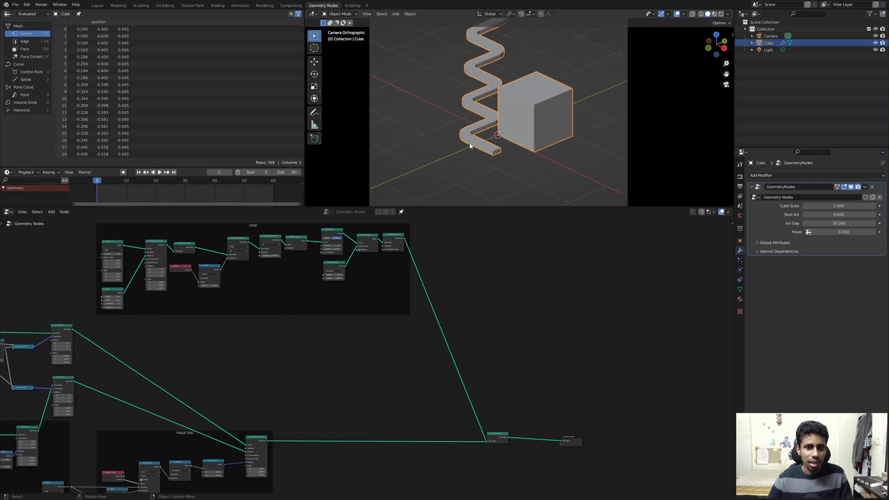
# - Switch the 3D viewport to the top view and examine how the strip lines up with the cube
pyautogui.press('`')
pyautogui.click(473, 98)
pyautogui.scroll(-3, 475, 96)
pyautogui.scroll(-4, 476, 99)
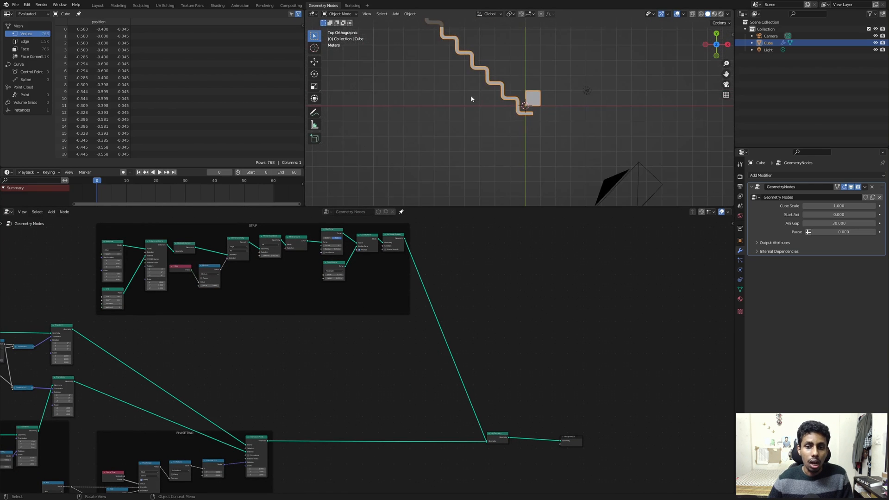
pyautogui.scroll(7, 472, 99)
pyautogui.keyDown('shift'); pyautogui.moveTo(471, 100); pyautogui.dragTo(506, 169, button='middle'); pyautogui.keyUp('shift')
# - Insert a Transform node between the STRIP frame's Set Shade Smooth and Join Geometry, placing it just outside the frame
pyautogui.scroll(-5, 507, 149)
pyautogui.moveTo(272, 342); pyautogui.dragTo(407, 389, button='middle')
pyautogui.moveTo(363, 337); pyautogui.dragTo(543, 281, button='middle')
pyautogui.moveTo(465, 308); pyautogui.dragTo(279, 324, button='middle')
pyautogui.moveTo(555, 303); pyautogui.dragTo(478, 316, button='middle')
pyautogui.scroll(4, 482, 310)
pyautogui.hotkey('shift', 'a')
pyautogui.click(520, 284)
pyautogui.write('transform')
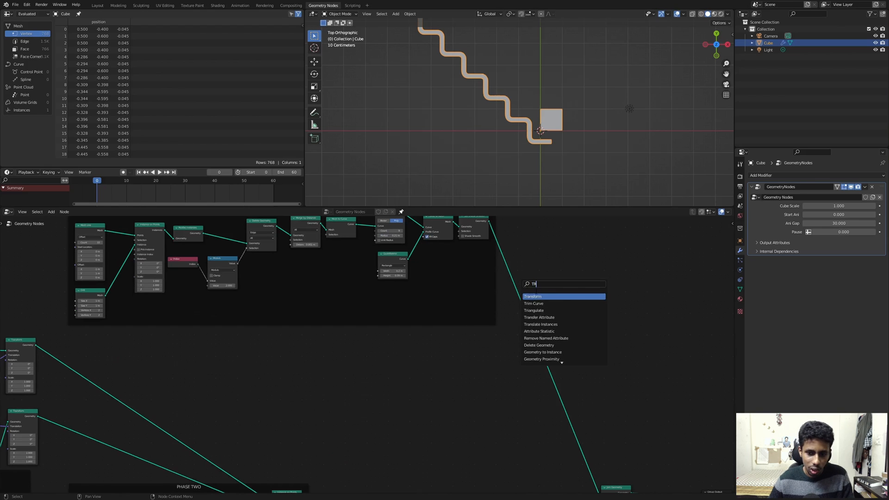
pyautogui.press('Return')
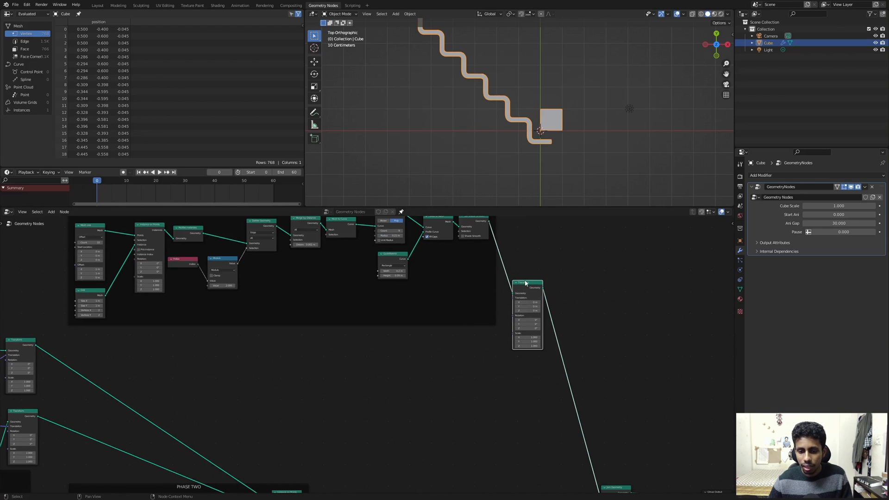
pyautogui.moveTo(525, 283); pyautogui.dragTo(536, 327)
# - Try an X translation of about 1.84 m on the new Transform node and inspect the strip's alignment with the cube
pyautogui.scroll(2, 527, 303)
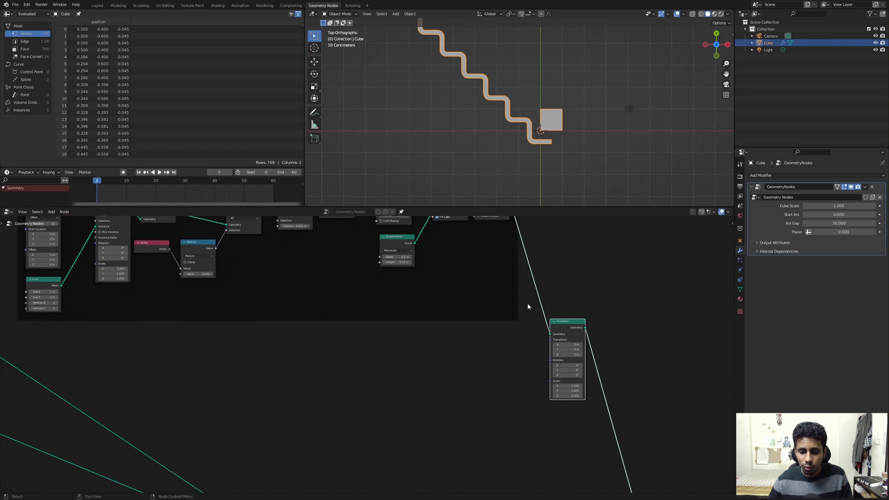
pyautogui.moveTo(527, 303); pyautogui.dragTo(466, 282, button='middle')
pyautogui.scroll(1, 501, 260)
pyautogui.moveTo(481, 294); pyautogui.dragTo(532, 294)
pyautogui.scroll(5, 511, 145)
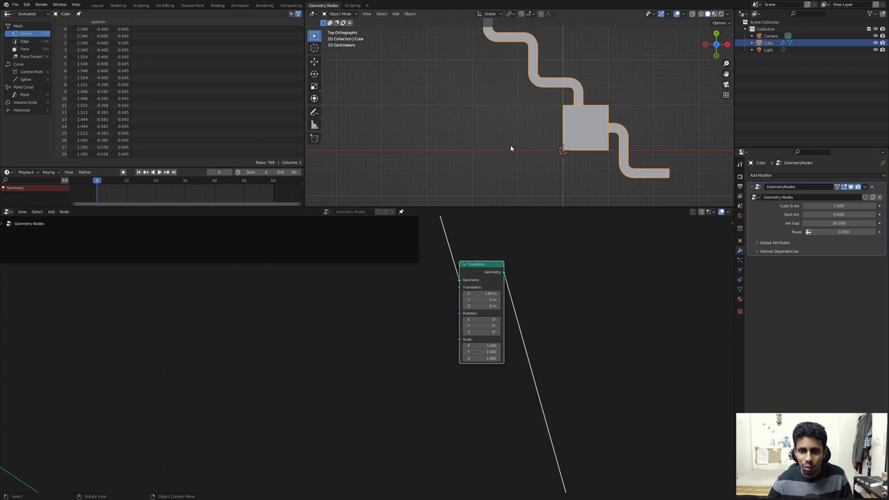
pyautogui.scroll(3, 556, 88)
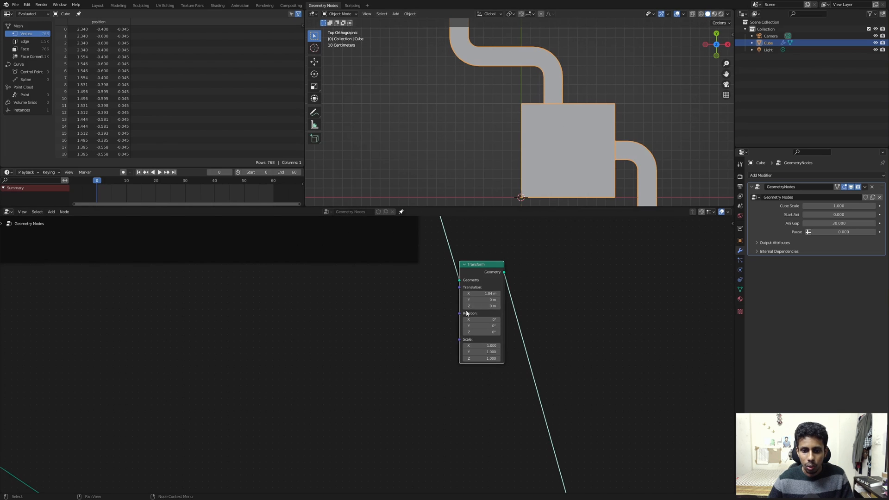
# - Try an X translation of 2 m and a Y translation of about -2.26 m on the strip's Transform node
pyautogui.click(482, 293)
pyautogui.write('2')
pyautogui.press('Return')
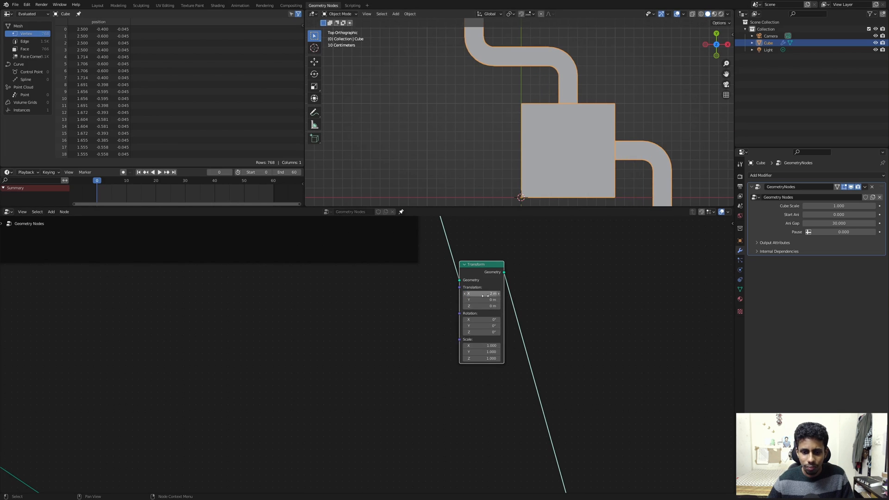
pyautogui.moveTo(485, 300); pyautogui.dragTo(380, 300)
pyautogui.scroll(-3, 519, 112)
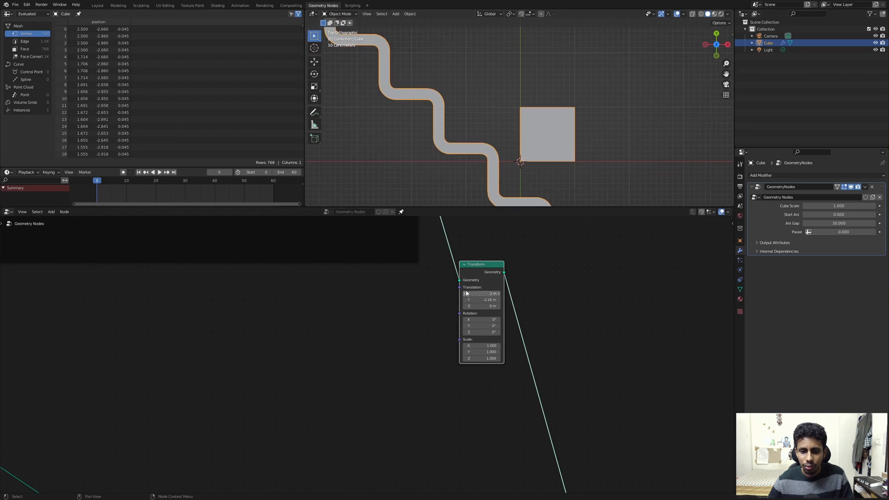
# - Set the strip's Transform translation to -6 m in Y and 7 m in X
pyautogui.click(477, 299)
pyautogui.write('-6')
pyautogui.press('Return')
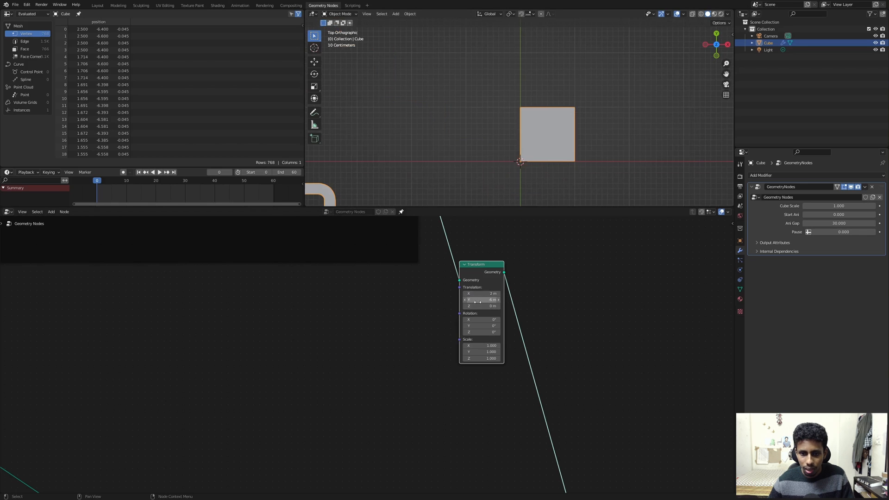
pyautogui.moveTo(481, 294); pyautogui.dragTo(713, 294)
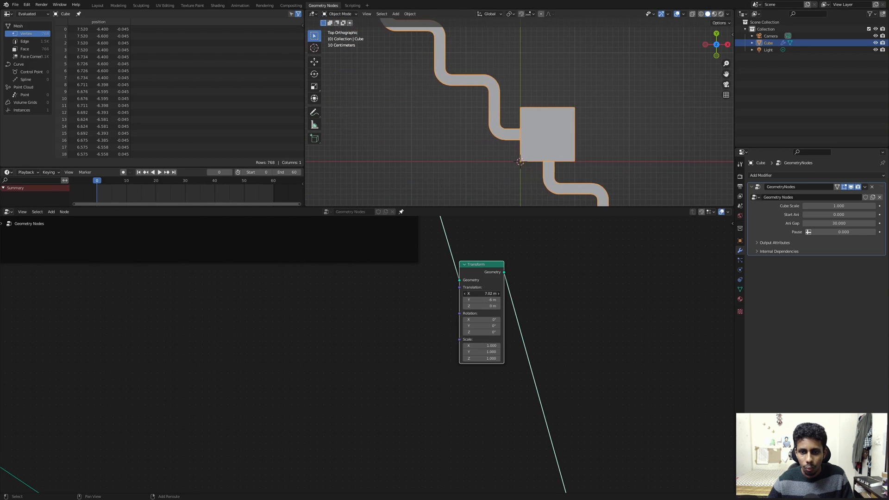
pyautogui.click(481, 294)
pyautogui.press('Return')
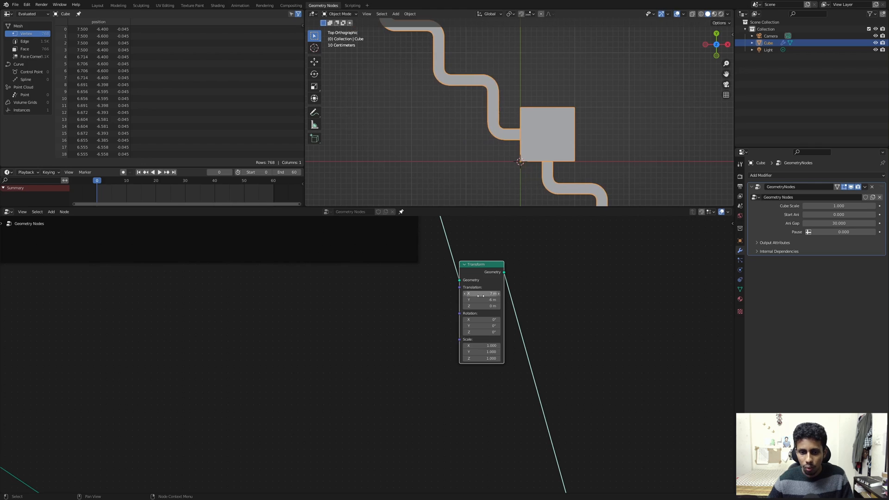
pyautogui.scroll(2, 484, 292)
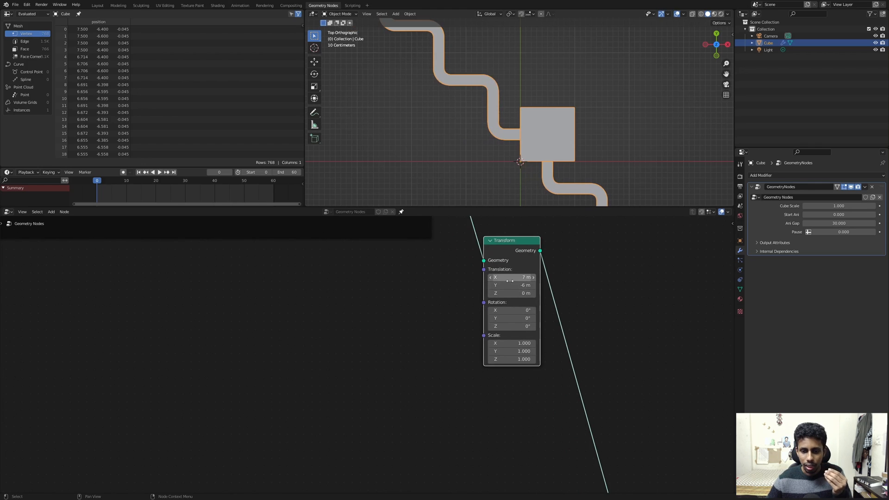
# - Inspect the strip's alignment with the cube from the top and through the camera
pyautogui.scroll(-2, 448, 132)
pyautogui.scroll(-2, 448, 135)
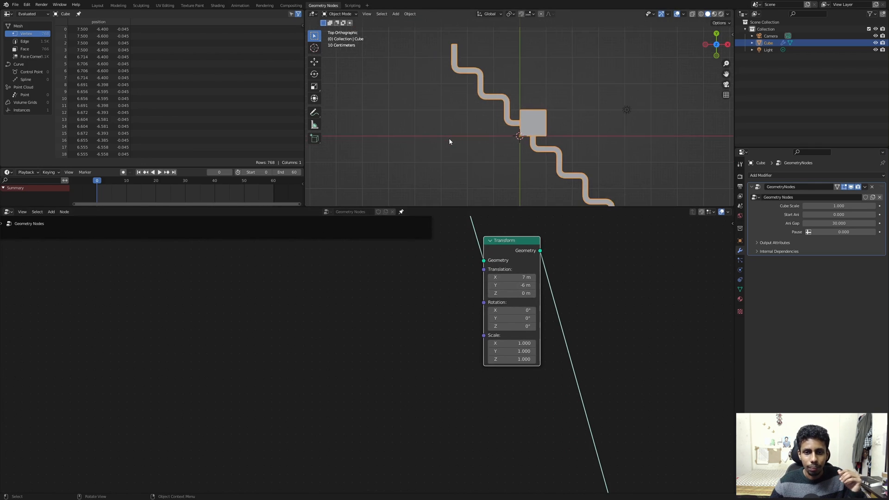
pyautogui.scroll(3, 449, 139)
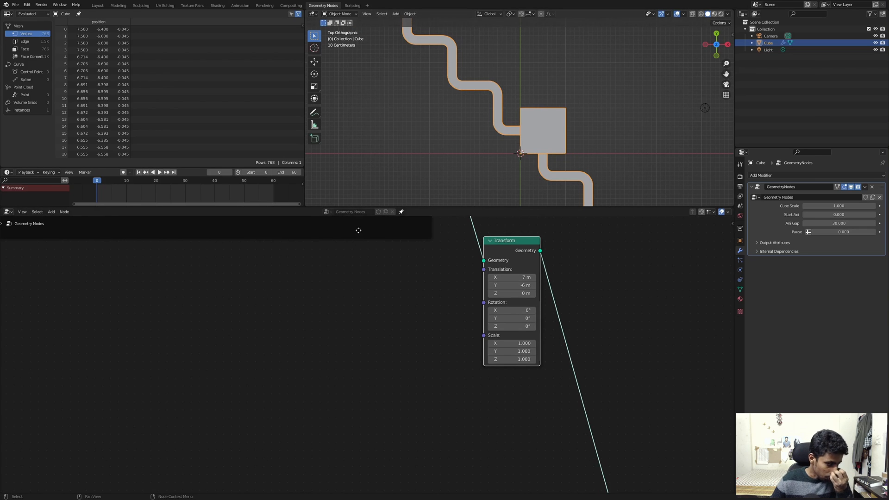
pyautogui.scroll(-2, 414, 252)
pyautogui.scroll(-3, 501, 106)
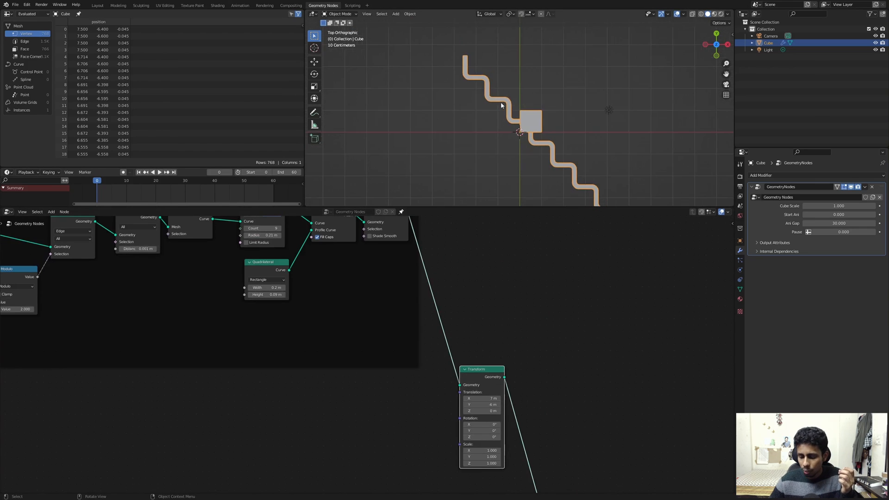
pyautogui.press('KP_0')
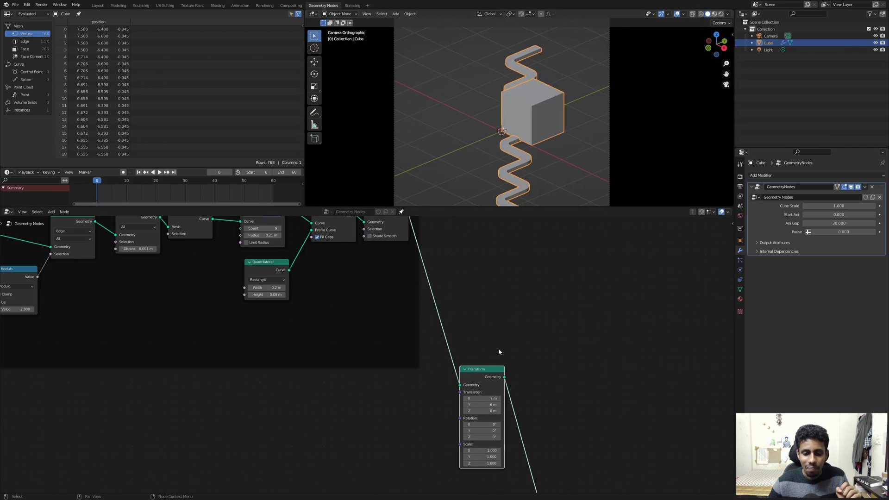
# - Nudge the Merge by Distance node in the STRIP frame and save the blend file
pyautogui.moveTo(331, 314); pyautogui.dragTo(423, 378, button='middle')
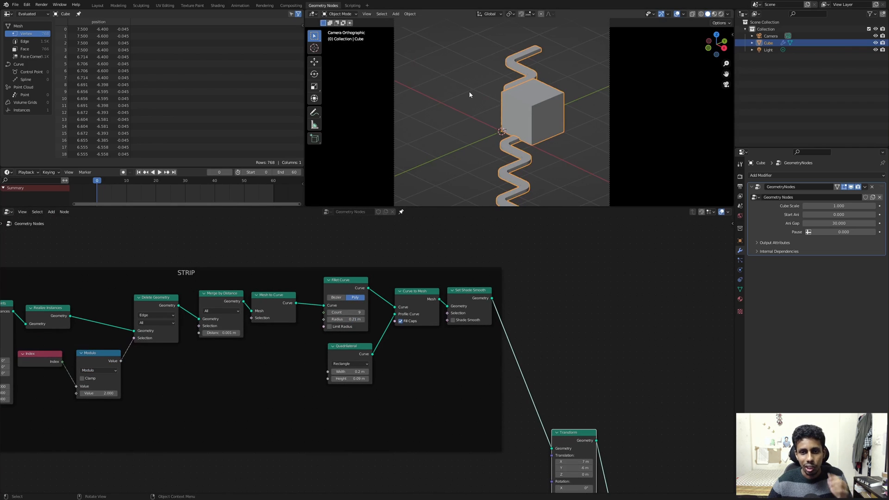
pyautogui.moveTo(228, 295); pyautogui.dragTo(342, 274, button='middle')
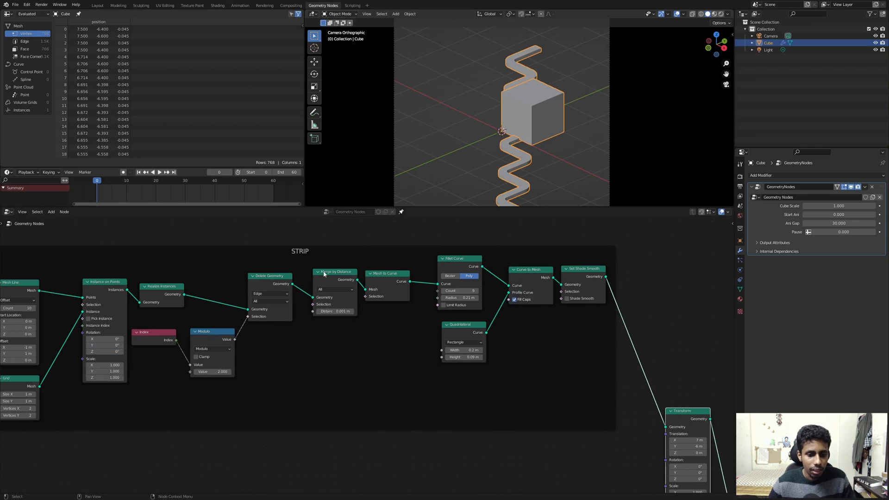
pyautogui.moveTo(324, 274)
pyautogui.mouseDown()
pyautogui.moveTo(303, 278)
pyautogui.moveTo(322, 277)
pyautogui.mouseUp()
pyautogui.scroll(-4, 485, 346)
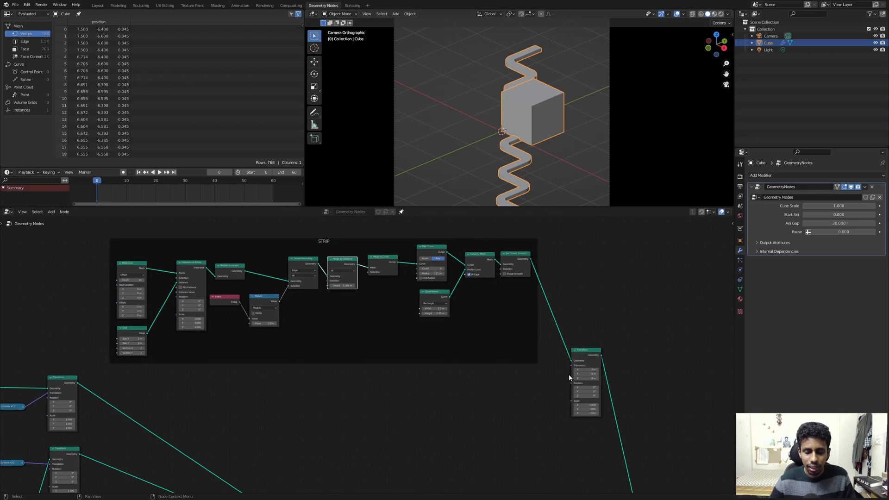
pyautogui.hotkey('ctrl', 's')
pyautogui.scroll(1, 378, 302)
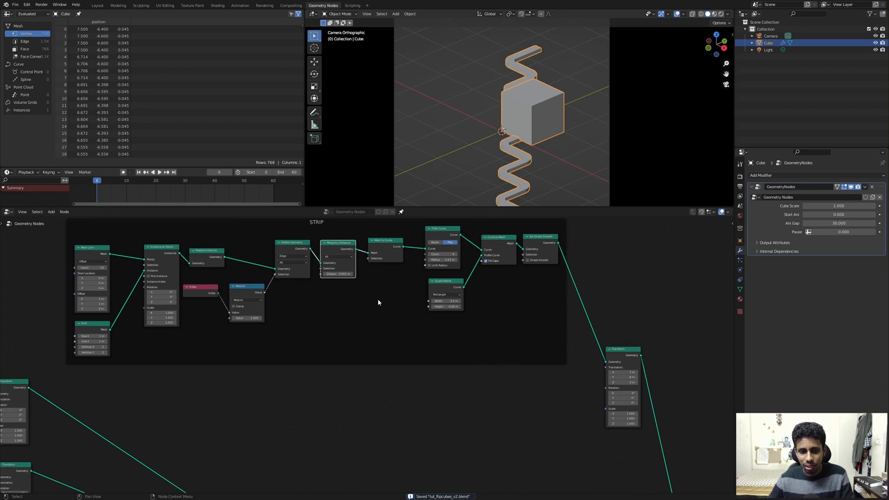
# - Insert a Trim Curve node between Mesh to Curve and Fillet Curve in the STRIP frame
pyautogui.scroll(2, 378, 302)
pyautogui.moveTo(379, 292)
pyautogui.mouseDown()
pyautogui.moveTo(404, 291)
pyautogui.moveTo(373, 290)
pyautogui.mouseUp()
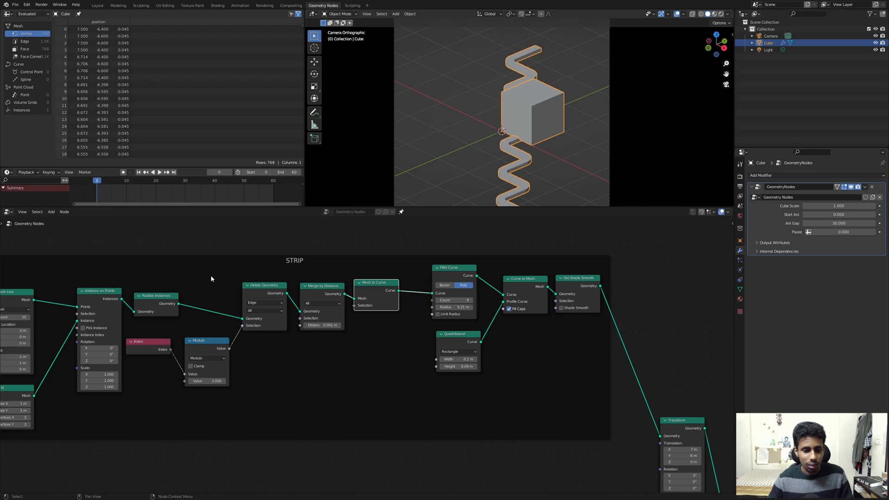
pyautogui.moveTo(451, 269); pyautogui.dragTo(456, 269)
pyautogui.scroll(1, 400, 320)
pyautogui.moveTo(399, 320); pyautogui.dragTo(364, 357, button='middle')
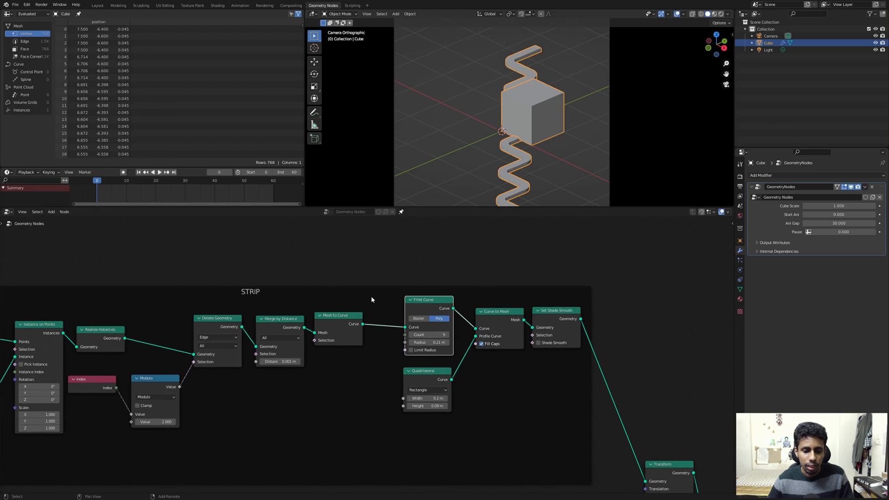
pyautogui.hotkey('shift', 'a')
pyautogui.click(371, 296)
pyautogui.write('trim')
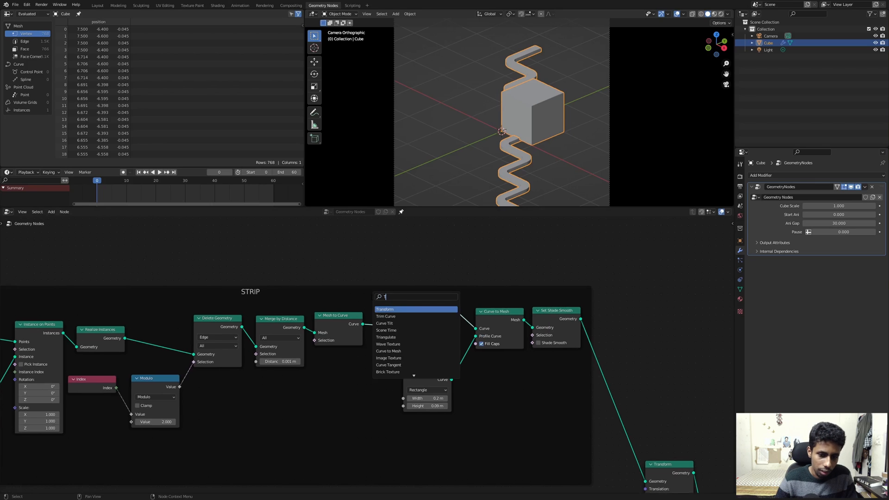
pyautogui.press('Return')
pyautogui.click(367, 316)
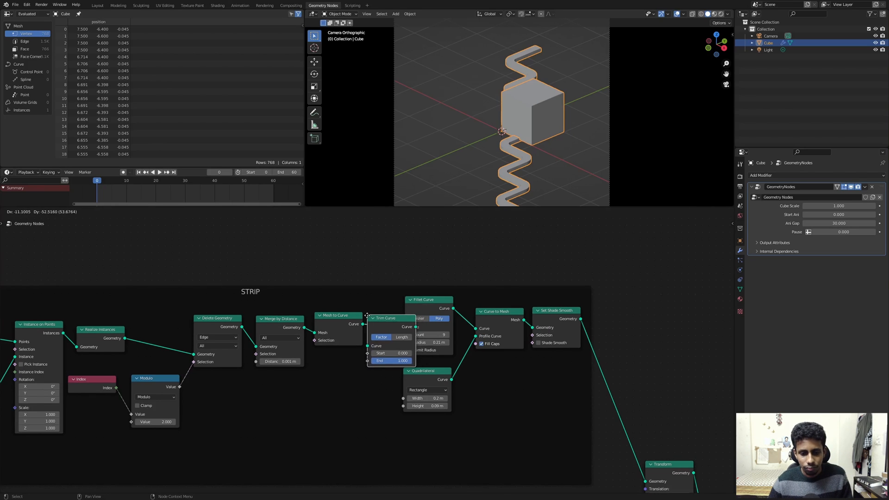
# - Space out Fillet Curve, Quadrilateral, Curve to Mesh and Set Shade Smooth to make room for Trim Curve, and center it in the gap
pyautogui.moveTo(421, 295)
pyautogui.mouseDown()
pyautogui.moveTo(433, 266)
pyautogui.moveTo(436, 289)
pyautogui.mouseUp()
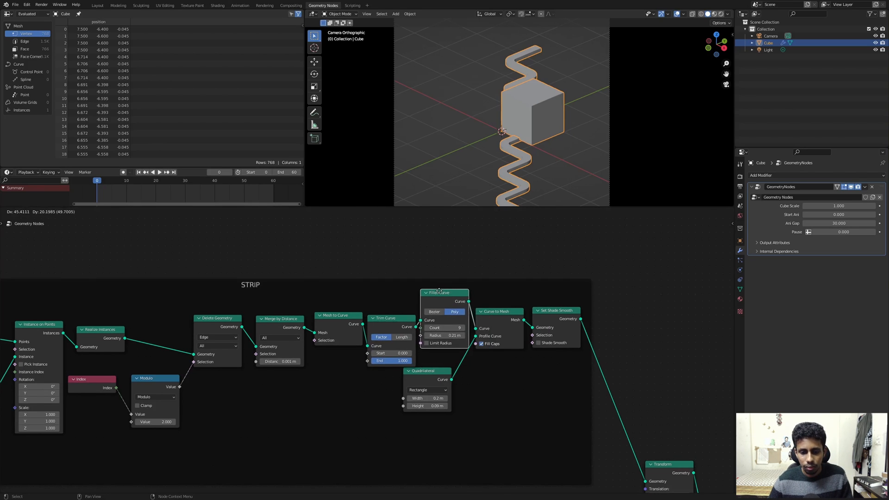
pyautogui.moveTo(423, 371)
pyautogui.mouseDown()
pyautogui.moveTo(448, 362)
pyautogui.moveTo(427, 384)
pyautogui.moveTo(431, 366)
pyautogui.mouseUp()
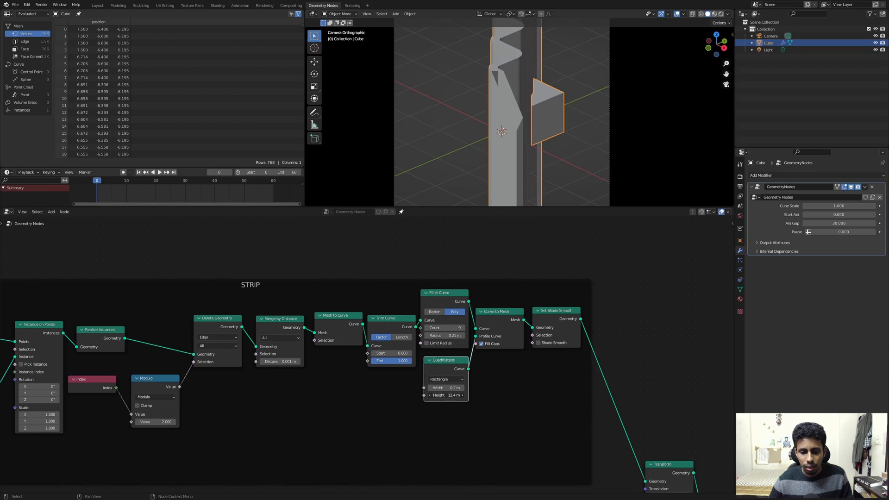
pyautogui.moveTo(425, 448); pyautogui.dragTo(545, 296)
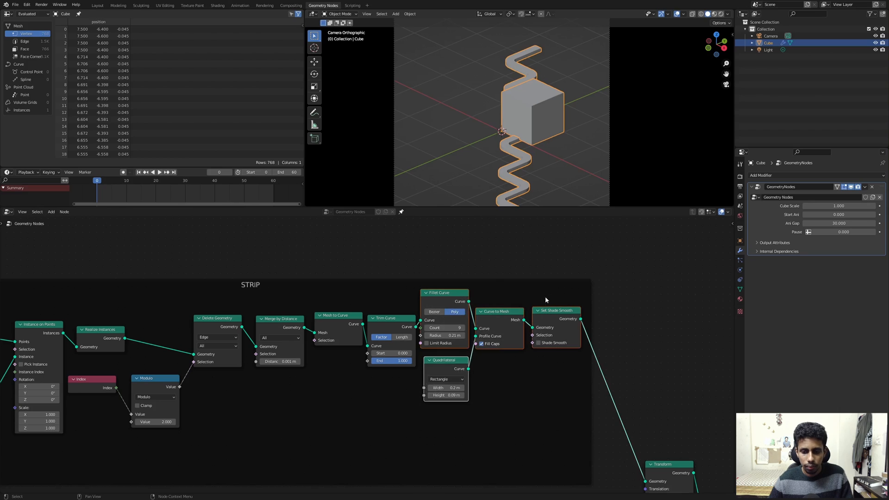
pyautogui.press('g')
pyautogui.click(563, 295)
pyautogui.moveTo(384, 331); pyautogui.dragTo(391, 321)
# - Examine the strip's full length against the cube in the top view, along with the Trim Curve's End factor
pyautogui.moveTo(505, 111); pyautogui.dragTo(526, 125, button='middle')
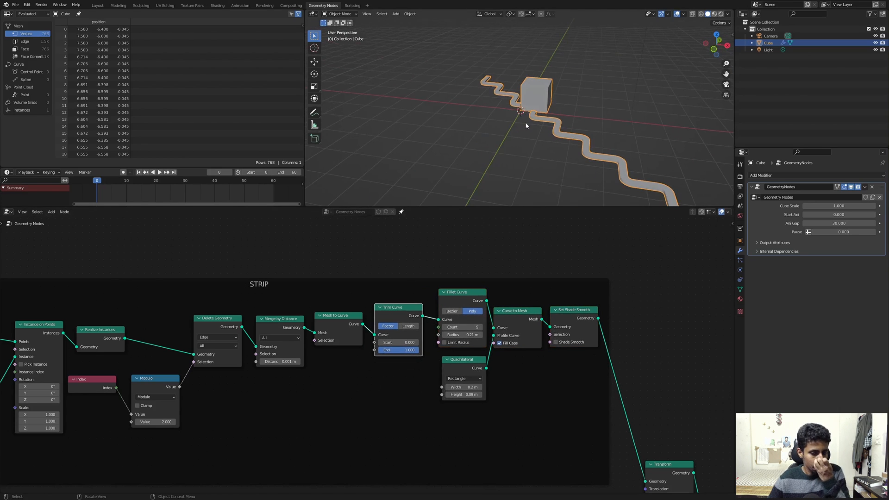
pyautogui.press('KP_7')
pyautogui.scroll(-3, 472, 116)
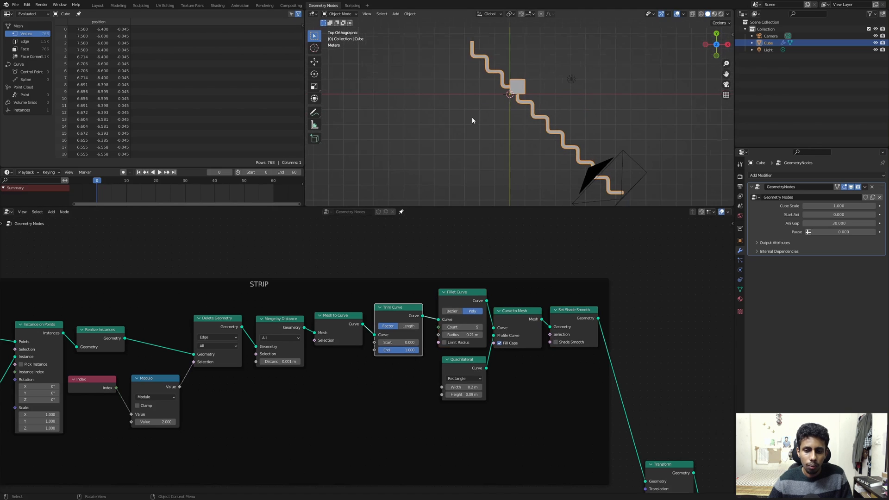
pyautogui.scroll(3, 471, 119)
pyautogui.moveTo(401, 352)
pyautogui.mouseDown()
pyautogui.moveTo(380, 351)
pyautogui.moveTo(410, 351)
pyautogui.mouseUp()
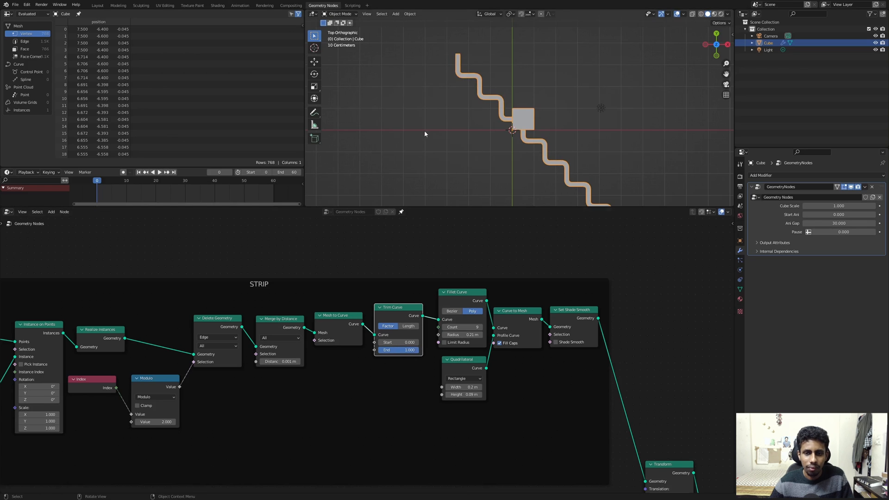
pyautogui.scroll(-2, 426, 130)
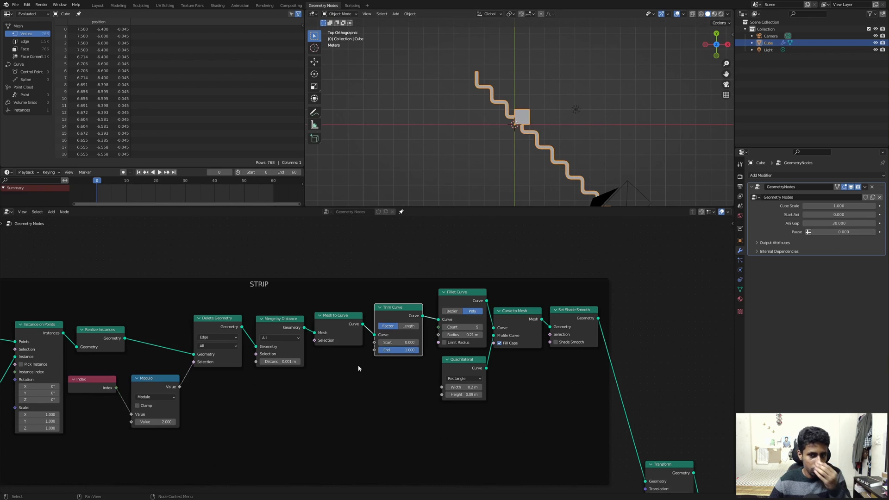
pyautogui.moveTo(368, 366); pyautogui.dragTo(403, 323, button='middle')
pyautogui.moveTo(432, 304)
pyautogui.mouseDown()
pyautogui.moveTo(416, 303)
pyautogui.moveTo(433, 303)
pyautogui.mouseUp()
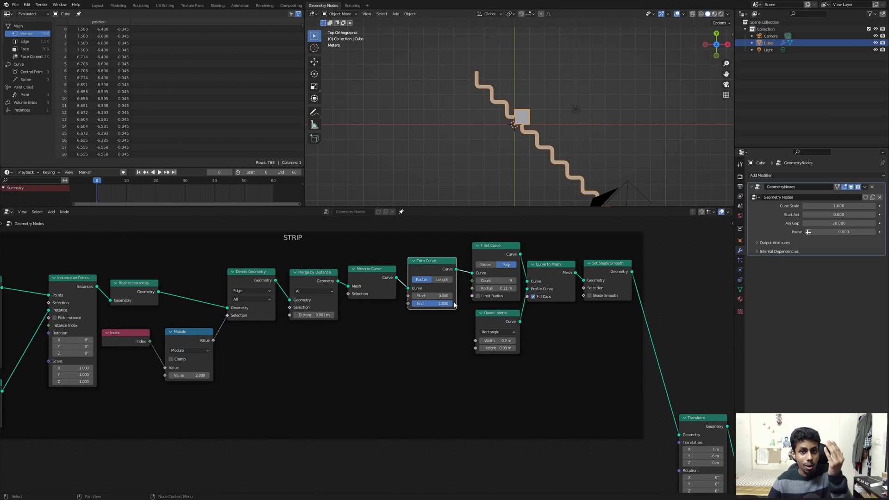
# - Examine the Scene Time and Map Range setups in the PHASE ONE and PHASE TWO frames, and return to the STRIP frame
pyautogui.scroll(-2, 334, 391)
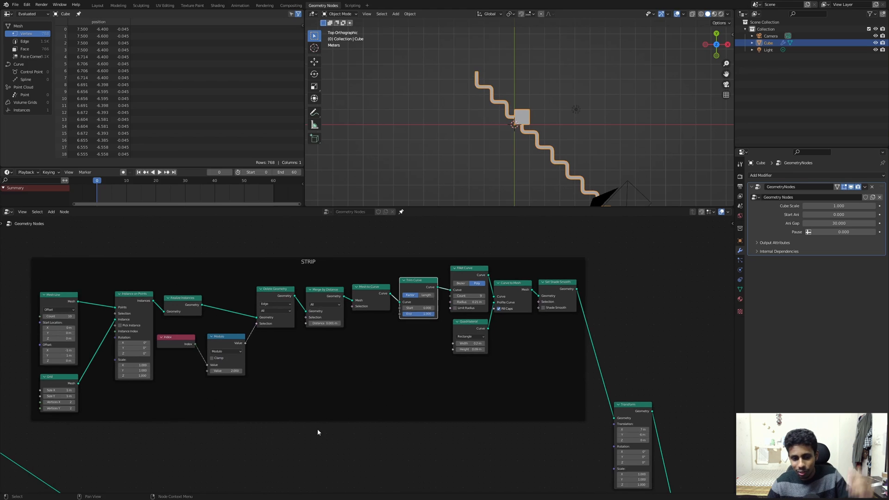
pyautogui.moveTo(345, 382); pyautogui.dragTo(360, 354, button='middle')
pyautogui.scroll(-4, 327, 380)
pyautogui.moveTo(285, 442); pyautogui.dragTo(405, 218, button='middle')
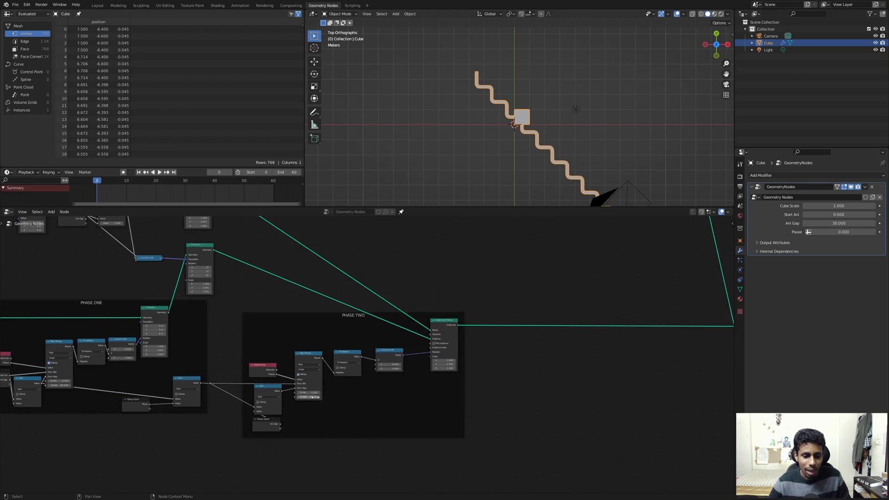
pyautogui.scroll(3, 43, 385)
pyautogui.moveTo(43, 385); pyautogui.dragTo(244, 360, button='middle')
pyautogui.moveTo(409, 243); pyautogui.dragTo(262, 452, button='middle')
pyautogui.moveTo(528, 237); pyautogui.dragTo(457, 353, button='middle')
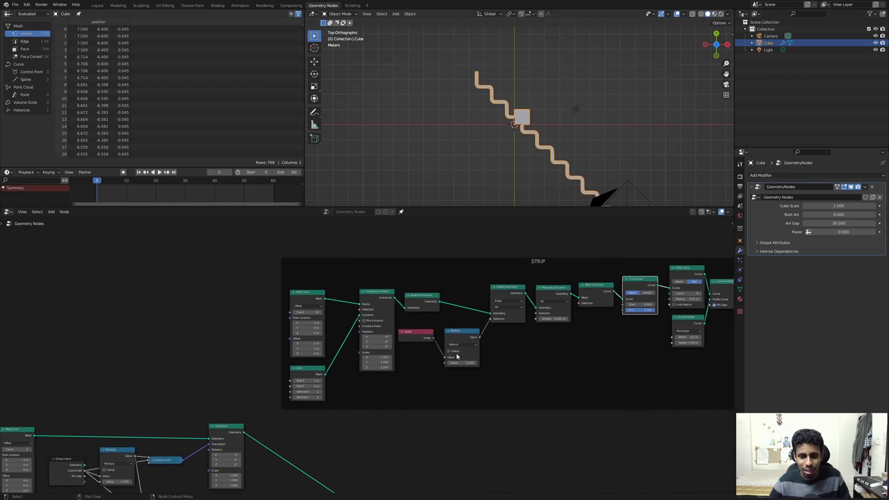
pyautogui.moveTo(591, 338); pyautogui.dragTo(443, 347, button='middle')
pyautogui.scroll(4, 442, 347)
pyautogui.moveTo(545, 314); pyautogui.dragTo(476, 342, button='middle')
# - Add a Scene Time node inside the STRIP frame, in the free area below Merge by Distance
pyautogui.hotkey('shift', 'a')
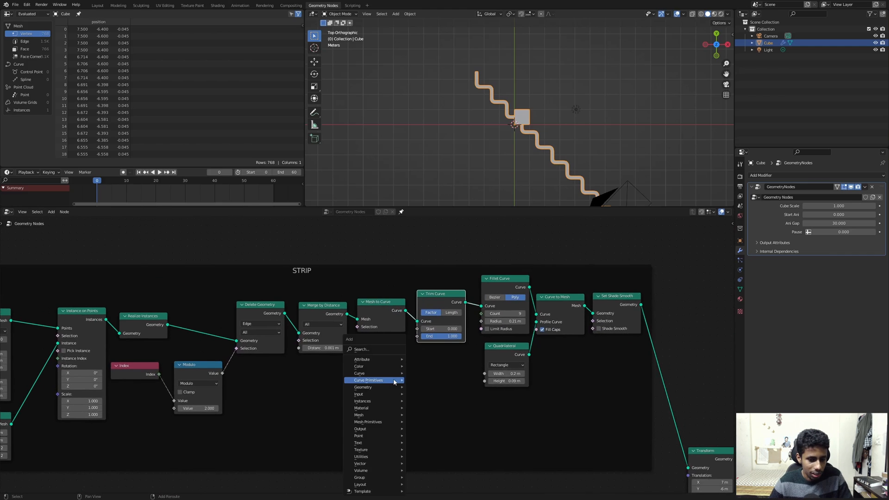
pyautogui.write('sce')
pyautogui.press('Return')
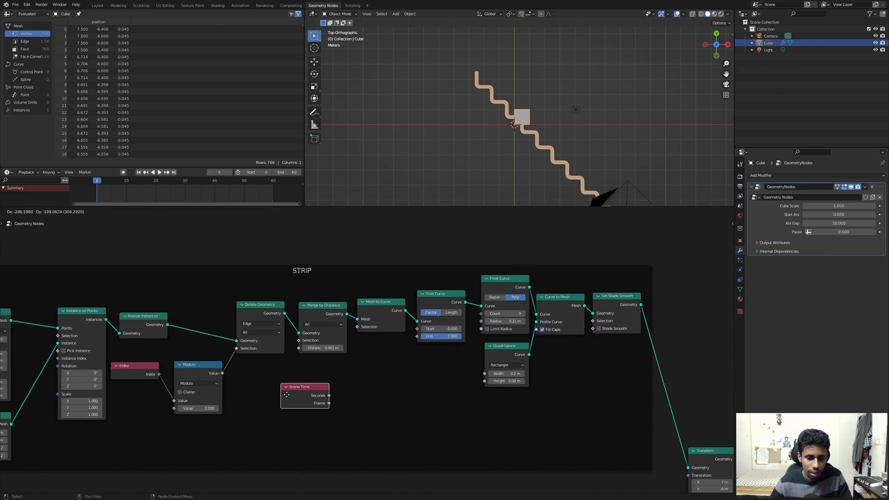
pyautogui.click(299, 395)
# - Add a Map Range node fed by Scene Time's Frame output and place it beside Scene Time, below the Trim Curve's level
pyautogui.moveTo(323, 407); pyautogui.dragTo(386, 407)
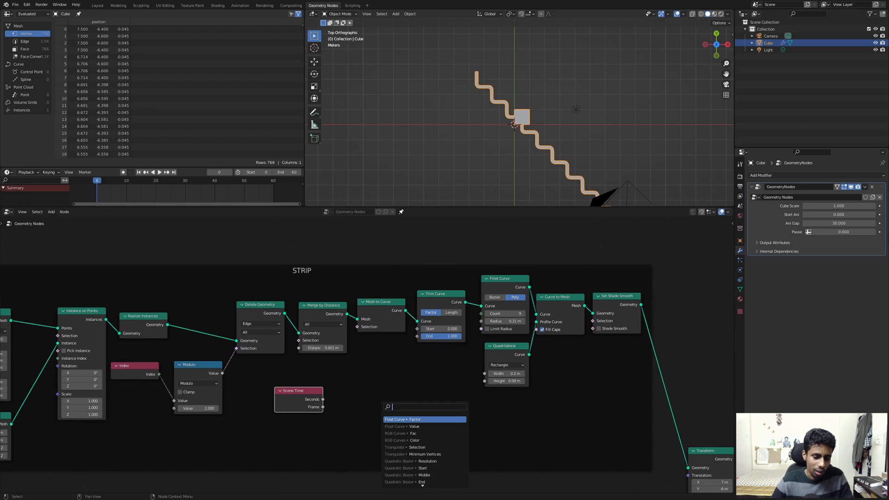
pyautogui.write('map')
pyautogui.press('Return')
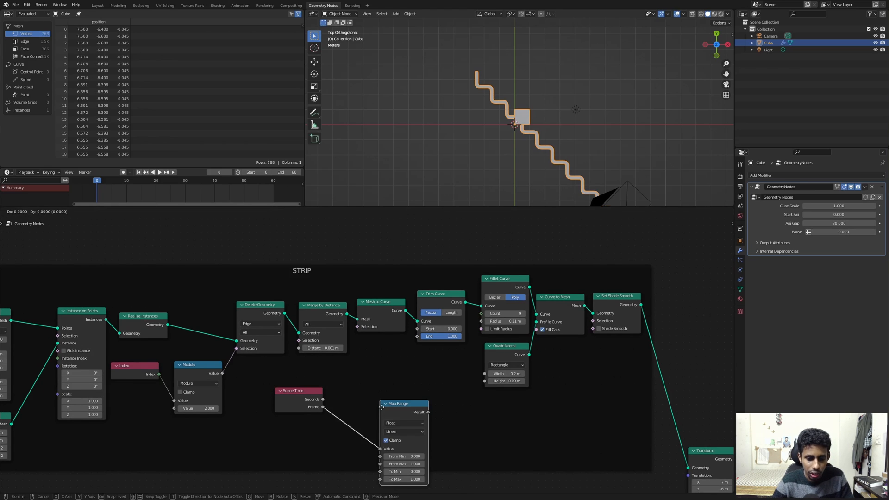
pyautogui.click(340, 383)
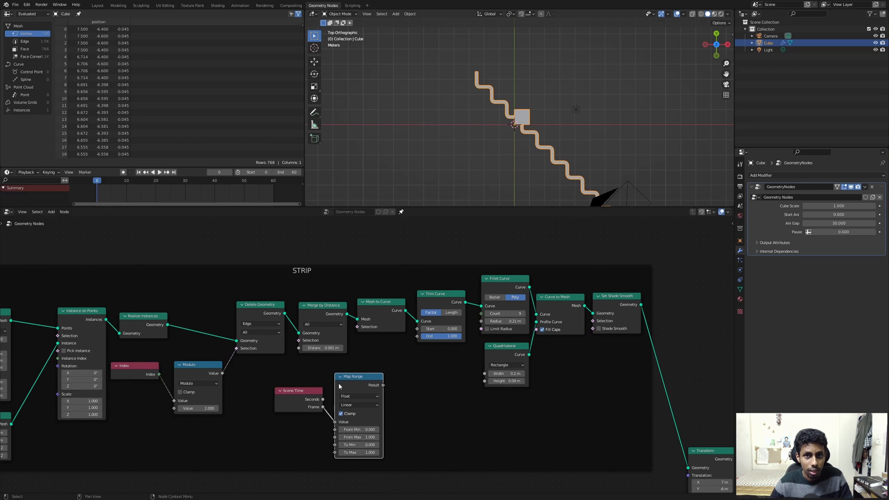
pyautogui.click(340, 377)
pyautogui.click(340, 377)
pyautogui.moveTo(354, 376); pyautogui.dragTo(351, 374)
pyautogui.moveTo(381, 379); pyautogui.dragTo(328, 396, button='middle')
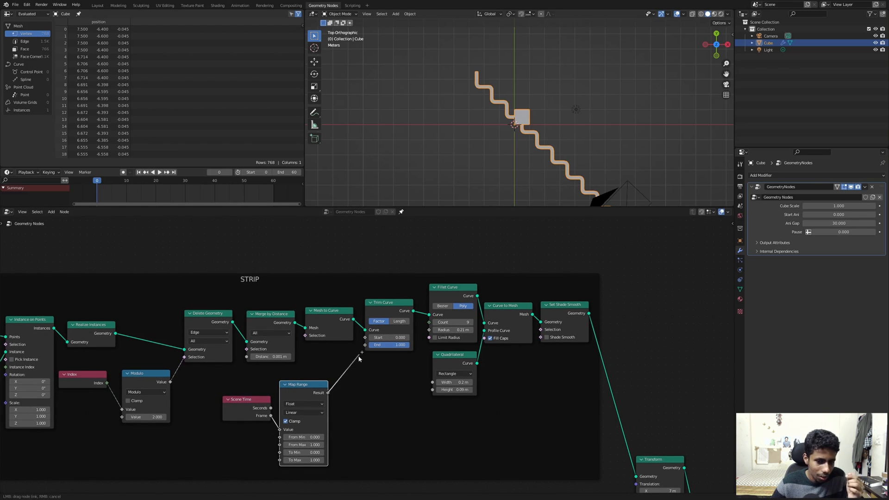
# - Show the viewport in wireframe and lower the Trim Curve's End to about 0.698 so the strip stops beneath the cube
pyautogui.scroll(5, 434, 117)
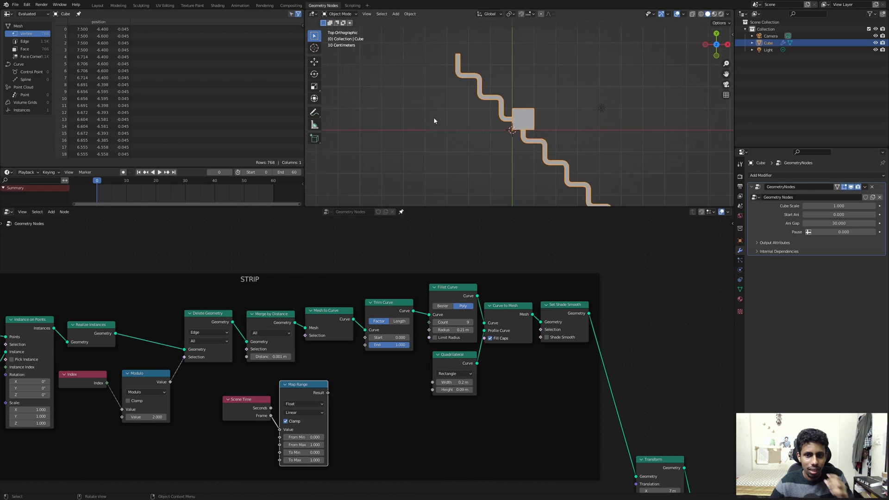
pyautogui.hotkey('shift', 'z')
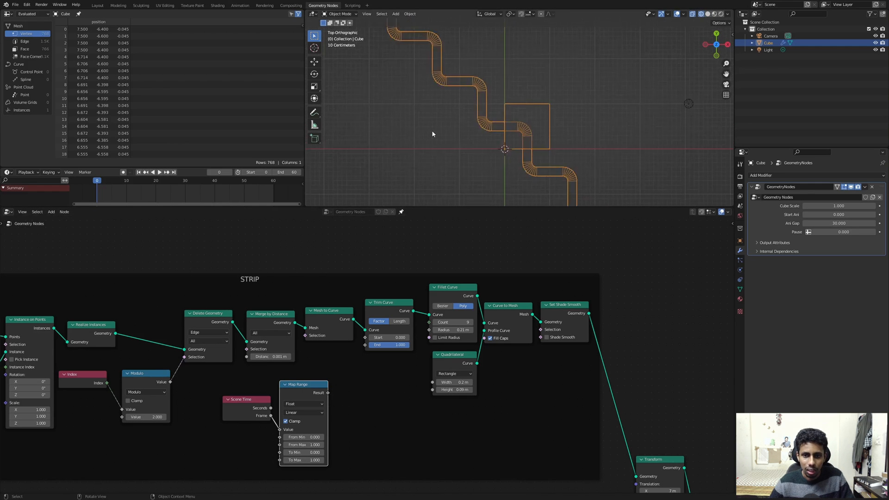
pyautogui.scroll(2, 433, 135)
pyautogui.scroll(2, 395, 374)
pyautogui.moveTo(394, 374); pyautogui.dragTo(371, 397, button='middle')
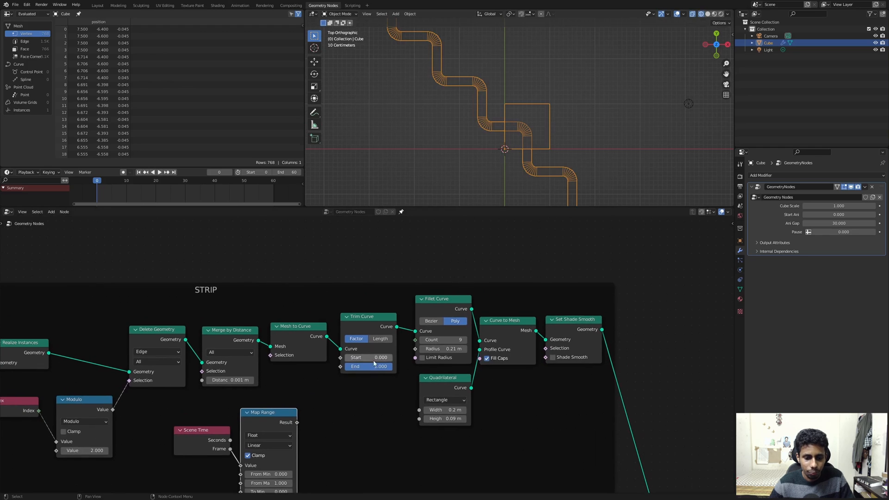
pyautogui.moveTo(376, 366); pyautogui.dragTo(360, 365)
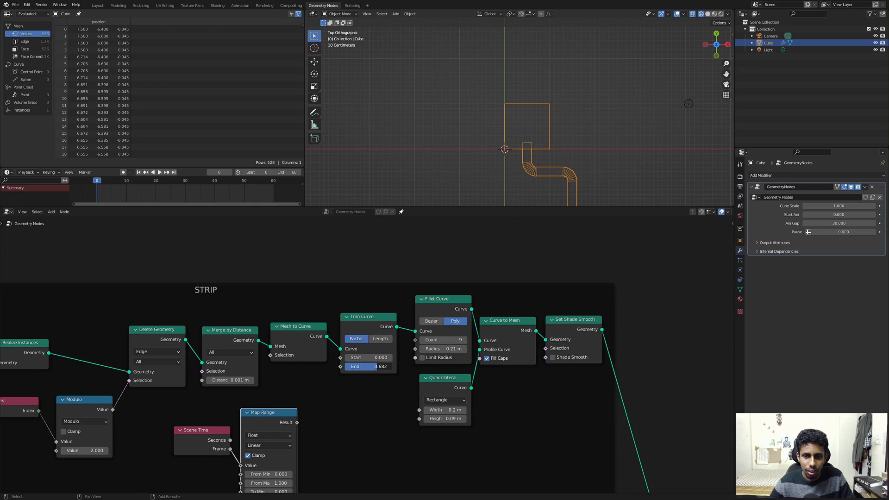
pyautogui.scroll(7, 518, 123)
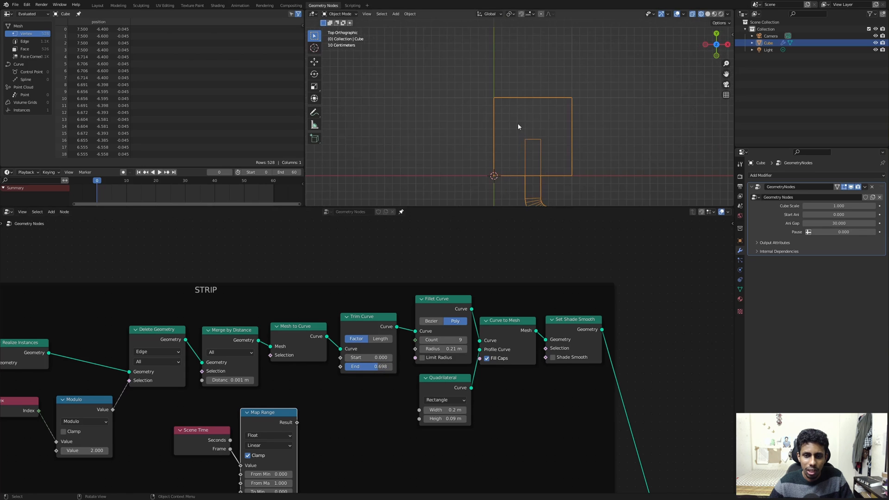
# - Set To Min to 0.698 on the Map Range node in the STRIP frame
pyautogui.scroll(-3, 526, 175)
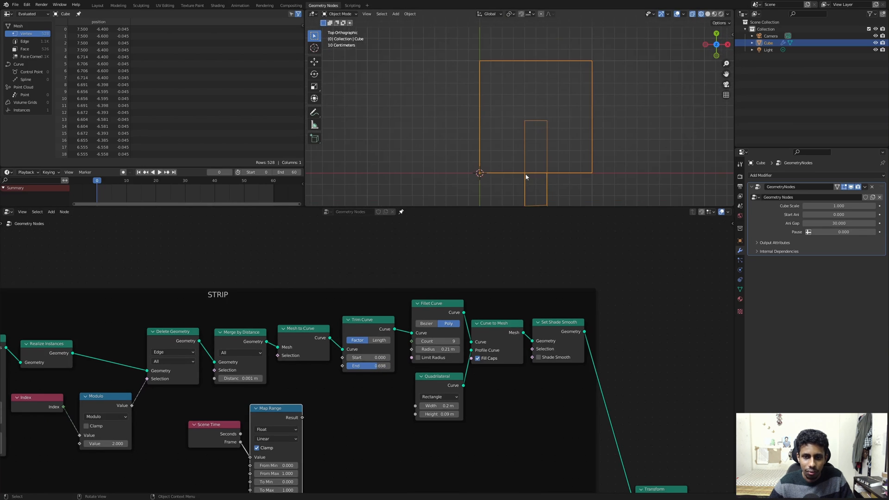
pyautogui.moveTo(377, 368); pyautogui.dragTo(444, 297, button='middle')
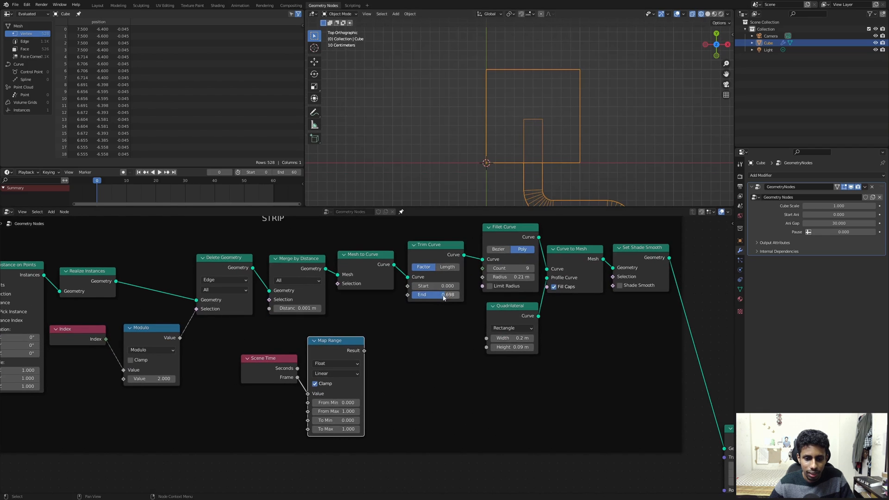
pyautogui.click(333, 420)
pyautogui.write('0.6')
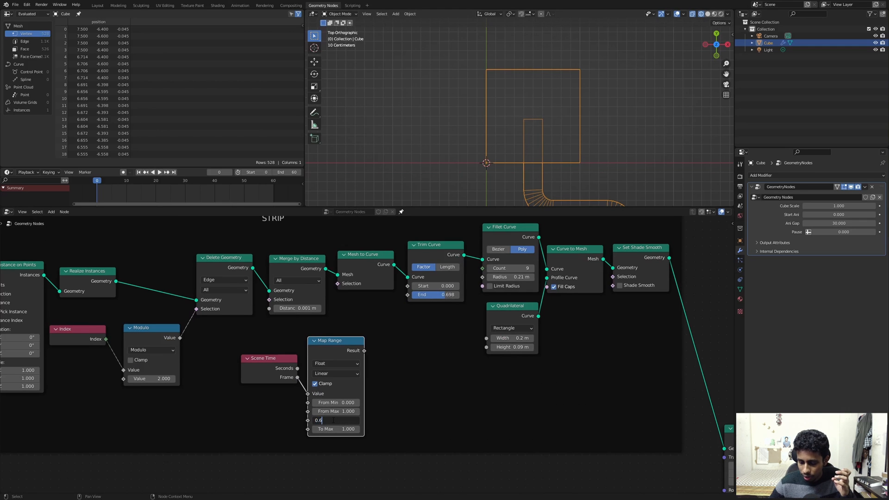
pyautogui.write('98')
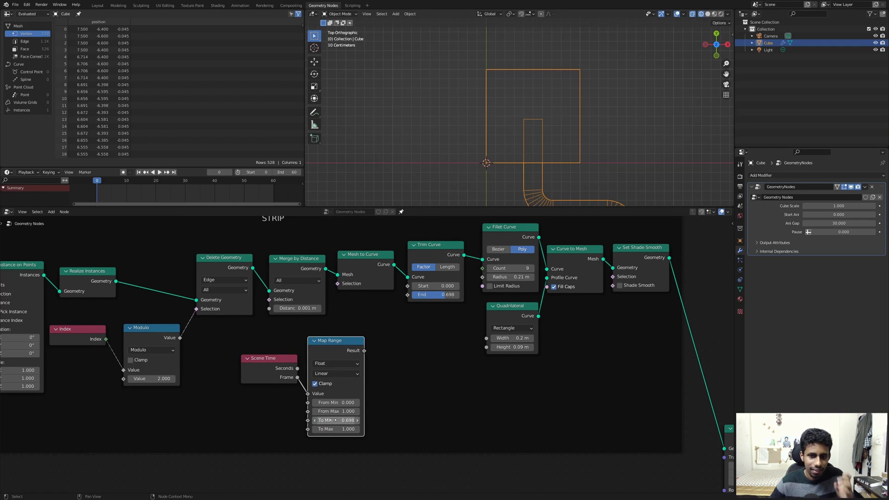
pyautogui.press('Return')
# - Go to frame 60 and raise the Trim Curve's End to 0.8 so the strip reaches beneath the moved cube
pyautogui.moveTo(166, 179); pyautogui.dragTo(274, 190)
pyautogui.keyDown('shift'); pyautogui.moveTo(464, 42); pyautogui.dragTo(478, 106, button='middle'); pyautogui.keyUp('shift')
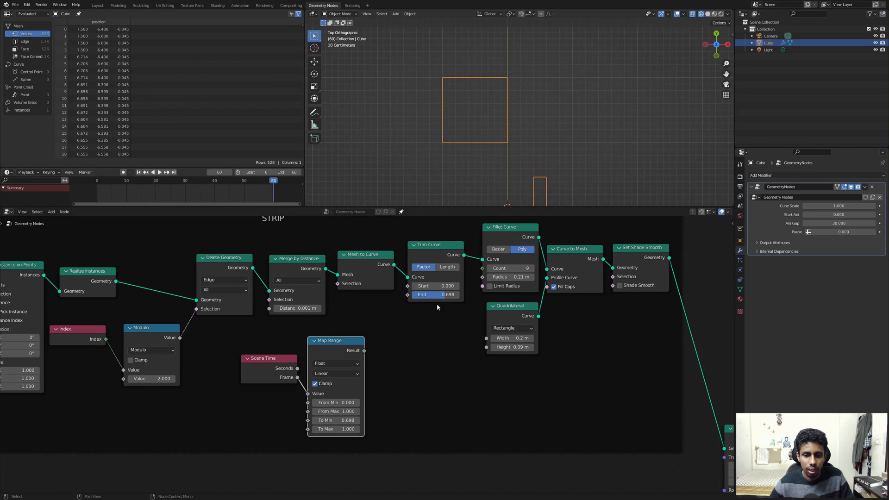
pyautogui.moveTo(437, 295); pyautogui.dragTo(444, 296)
pyautogui.scroll(3, 440, 117)
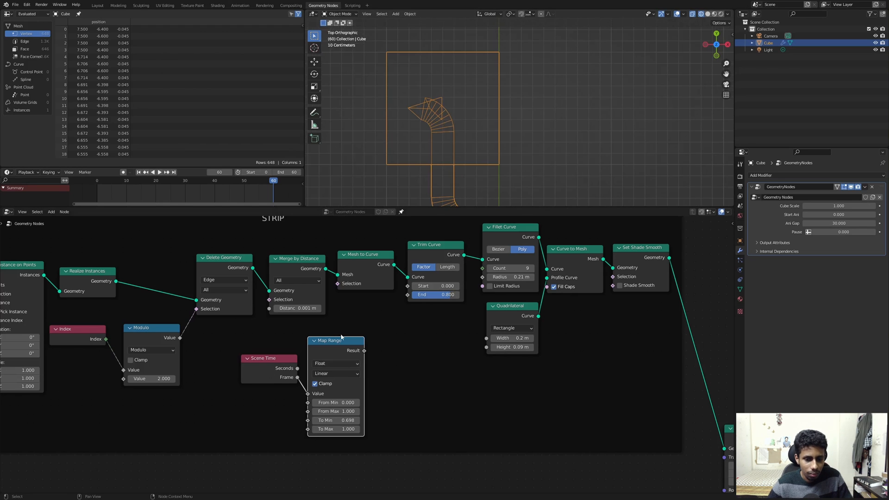
# - Set To Max to 0.8 on the Map Range node in the STRIP frame
pyautogui.moveTo(341, 334); pyautogui.dragTo(357, 303, button='middle')
pyautogui.scroll(1, 354, 311)
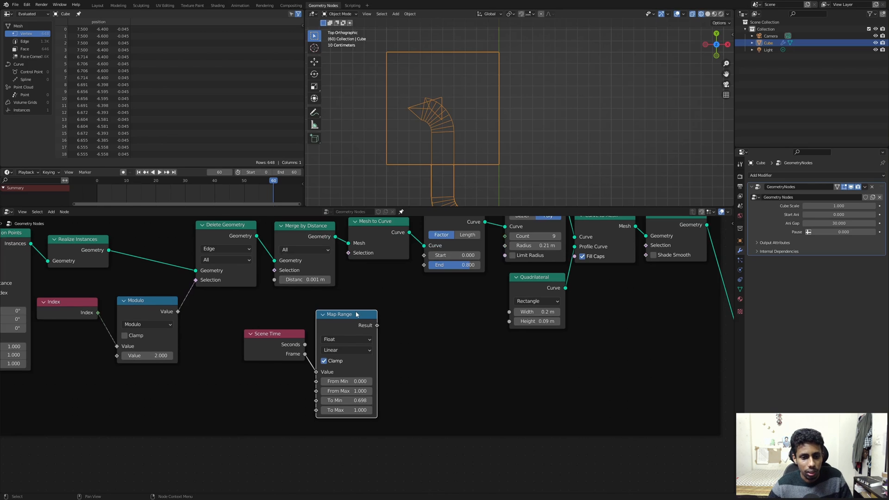
pyautogui.click(340, 410)
pyautogui.write('0.8')
pyautogui.press('Return')
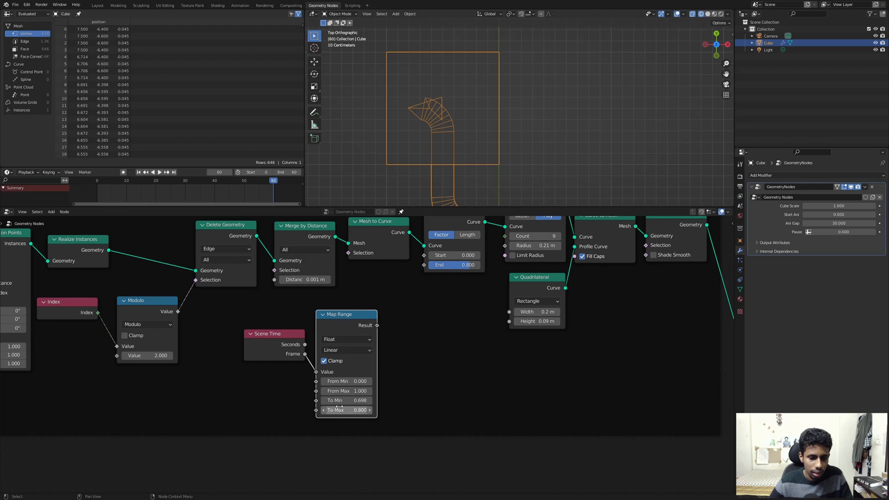
# - Add a Group Input node below the strip's Scene Time and connect Start Ani to the Map Range's From Min
pyautogui.moveTo(271, 378); pyautogui.dragTo(308, 366, button='middle')
pyautogui.scroll(1, 386, 369)
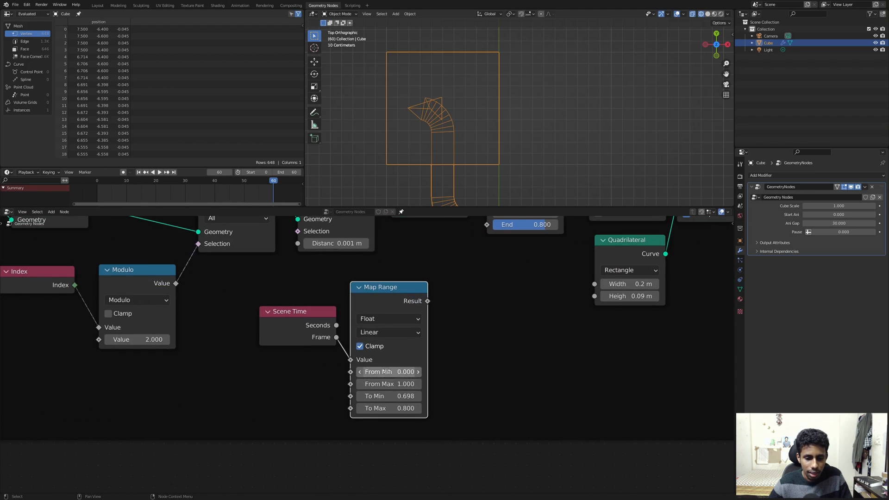
pyautogui.hotkey('shift', 'a')
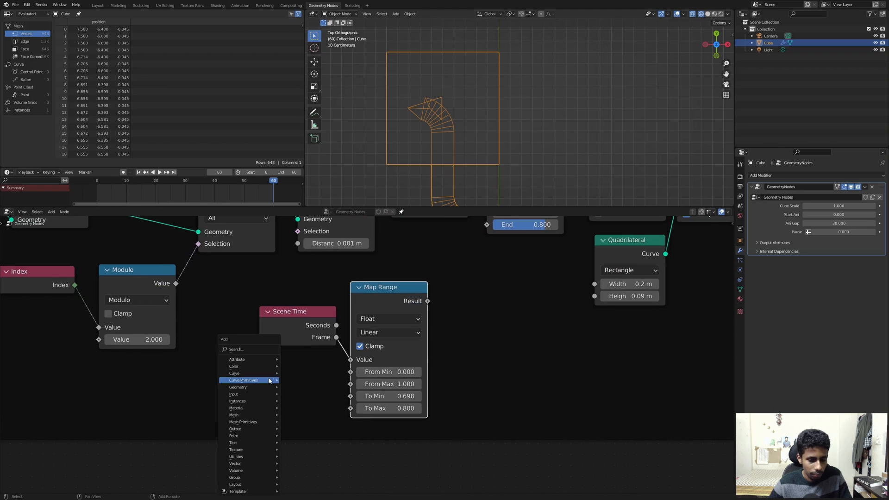
pyautogui.write('G')
pyautogui.click(260, 364)
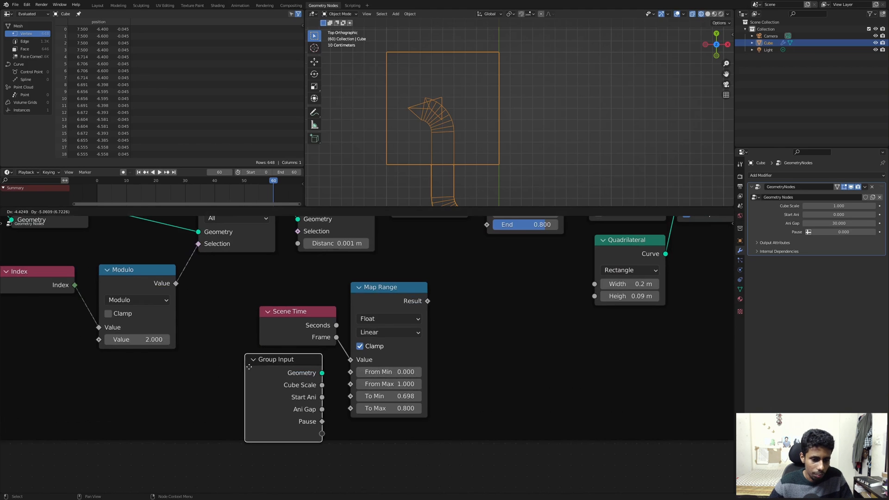
pyautogui.click(300, 396)
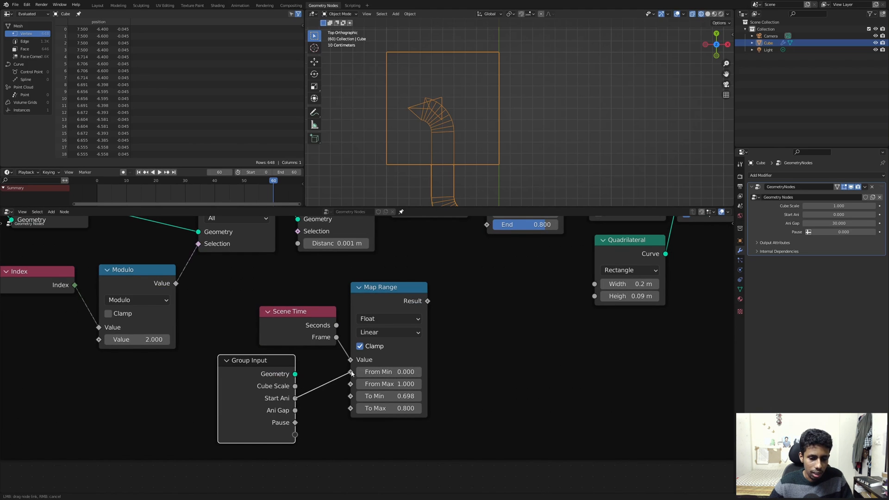
# - Examine how the Add nodes and Ani Gap feed From Min and From Max on the Map Range whose To Max is -90
pyautogui.scroll(-5, 251, 381)
pyautogui.moveTo(252, 382); pyautogui.dragTo(327, 335, button='middle')
pyautogui.moveTo(234, 413); pyautogui.dragTo(297, 336, button='middle')
pyautogui.scroll(4, 303, 409)
pyautogui.moveTo(305, 425); pyautogui.dragTo(324, 363, button='middle')
pyautogui.scroll(7, 305, 343)
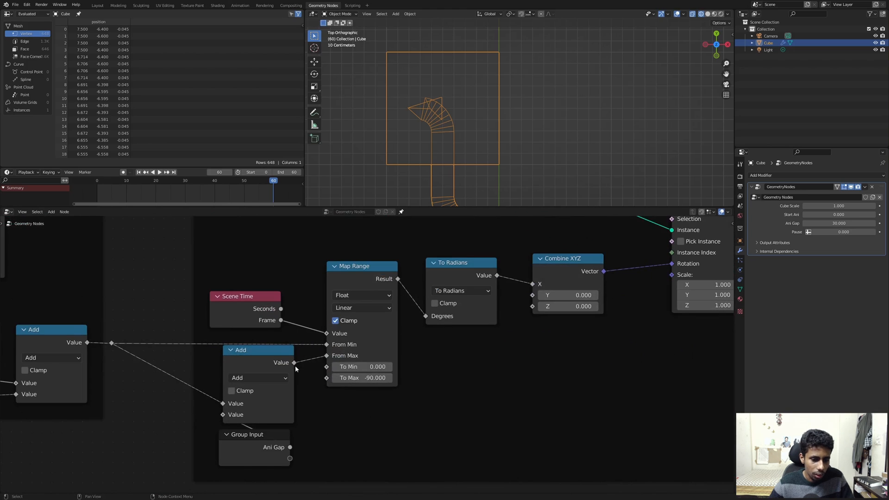
pyautogui.scroll(-5, 314, 339)
pyautogui.scroll(6, 386, 329)
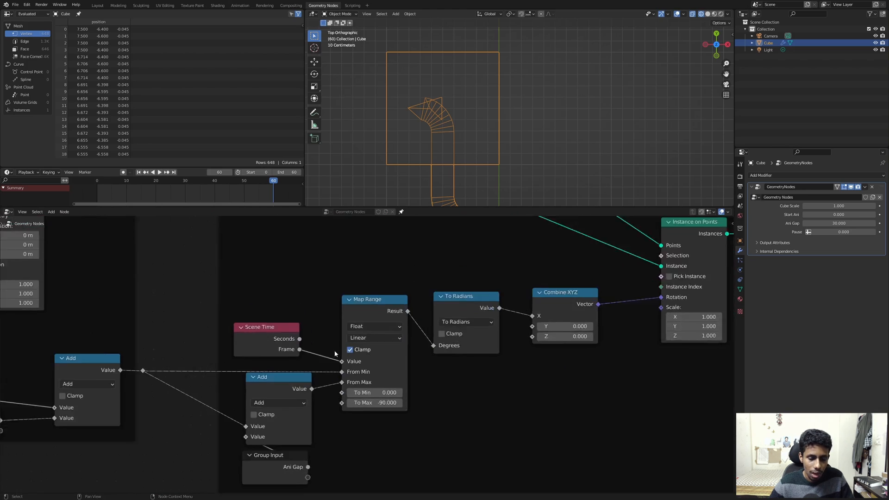
pyautogui.moveTo(293, 407); pyautogui.dragTo(301, 363, button='middle')
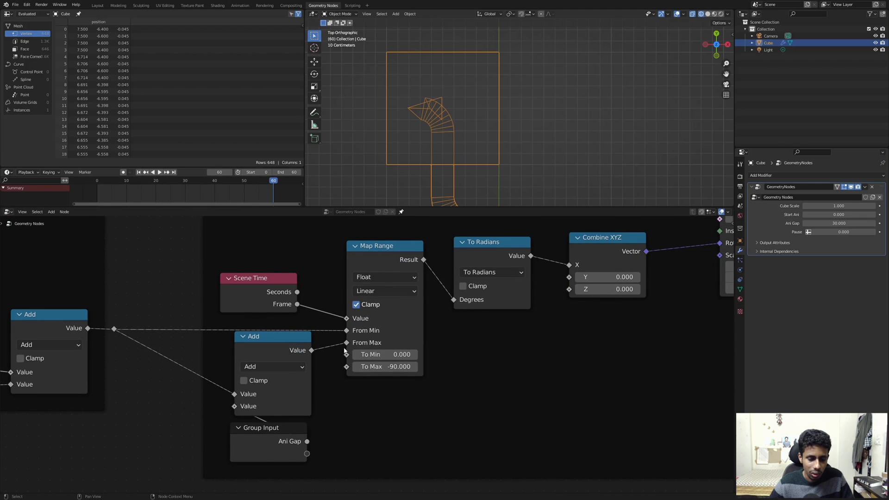
pyautogui.scroll(1, 344, 351)
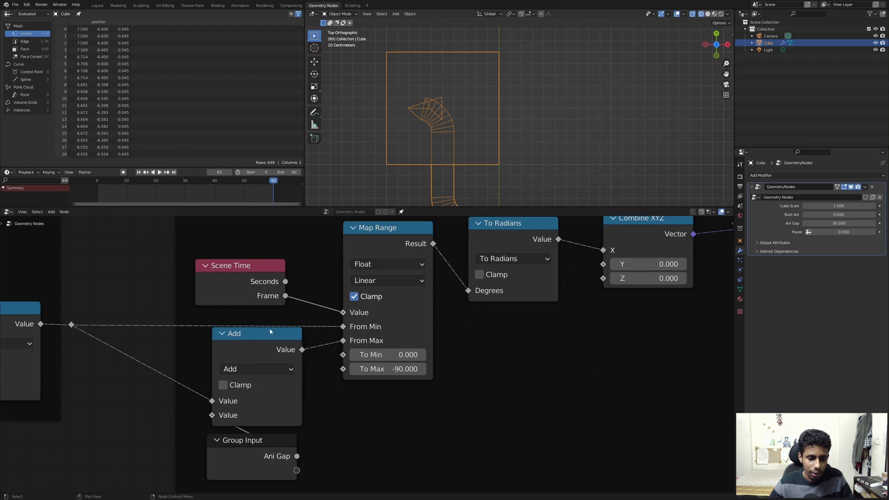
pyautogui.scroll(-6, 259, 348)
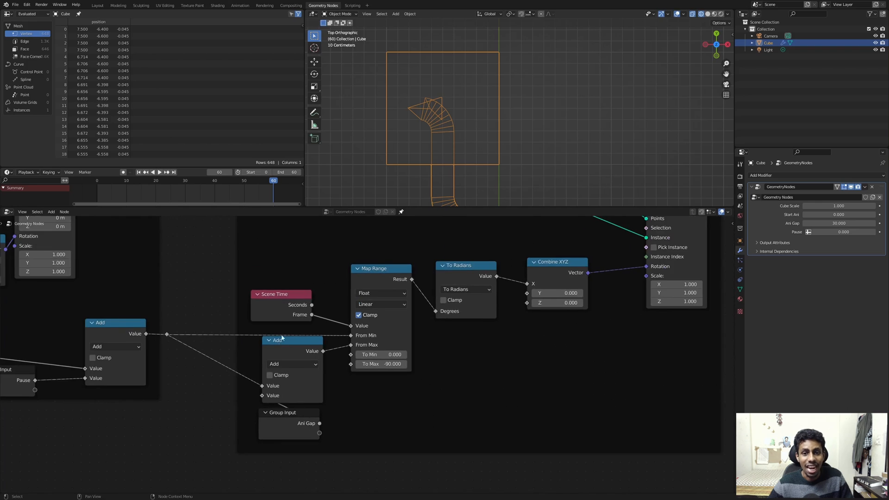
# - Connect the rotation setup's end-time Add output to the strip Map Range's From Max, and its Result to Trim Curve's End
pyautogui.moveTo(284, 316); pyautogui.dragTo(259, 388, button='middle')
pyautogui.scroll(-5, 307, 339)
pyautogui.moveTo(308, 339); pyautogui.dragTo(258, 413, button='middle')
pyautogui.moveTo(269, 470); pyautogui.dragTo(551, 280)
pyautogui.scroll(3, 507, 340)
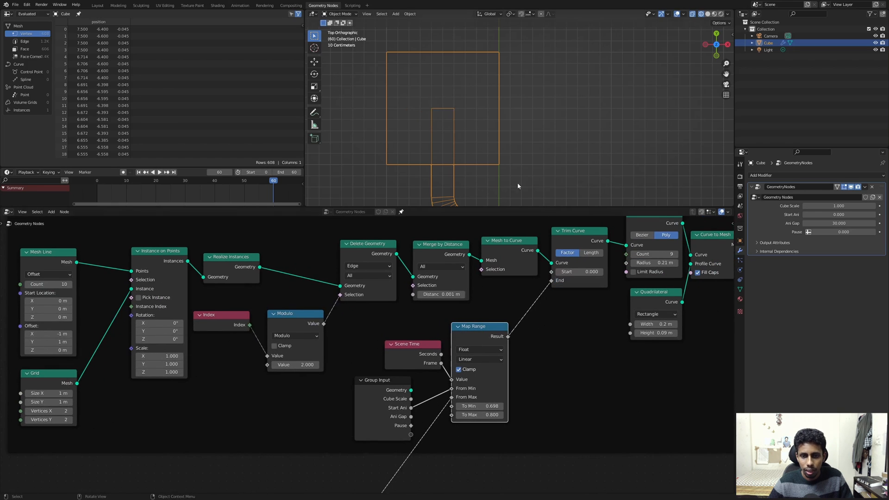
# - Play the animation from its first frame in the camera view with solid shading to check the strip against the cube
pyautogui.scroll(-2, 504, 167)
pyautogui.moveTo(492, 152); pyautogui.dragTo(493, 152, button='middle')
pyautogui.press('KP_0')
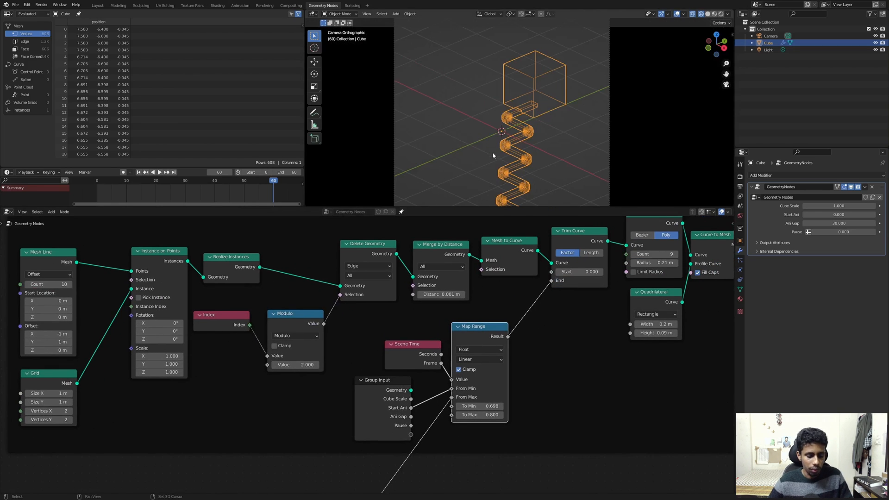
pyautogui.hotkey('shift', 'z')
pyautogui.hotkey('shift', 'Left')
pyautogui.press('space')
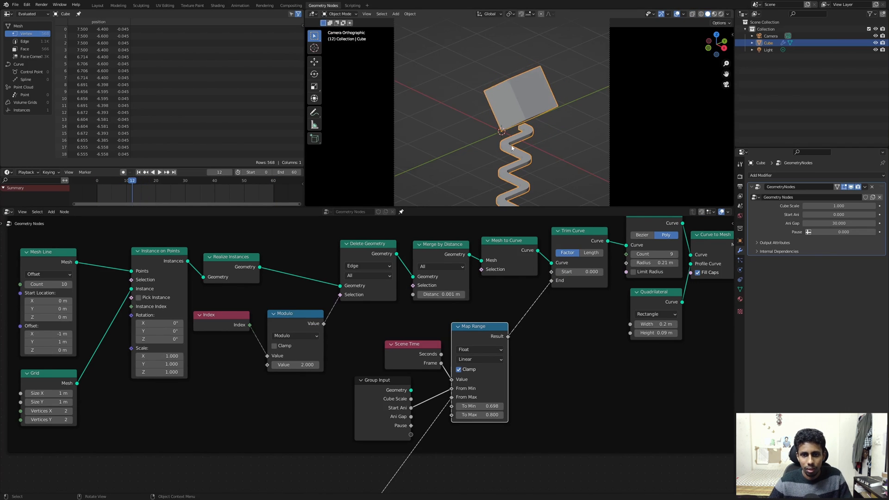
# - Raise the strip Map Range's To Min to 0.728, checking the strip's end inside the cube in a top wireframe view
pyautogui.moveTo(492, 152)
pyautogui.mouseDown(button='middle')
pyautogui.moveTo(504, 120)
pyautogui.moveTo(487, 92)
pyautogui.mouseUp(button='middle')
pyautogui.press('KP_7')
pyautogui.hotkey('shift', 'z')
pyautogui.scroll(2, 422, 401)
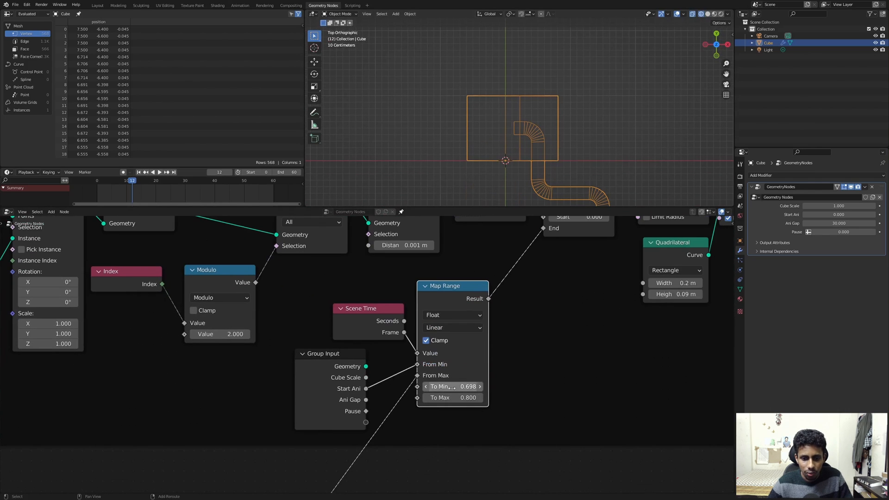
pyautogui.moveTo(463, 387); pyautogui.dragTo(477, 386)
pyautogui.click(455, 391)
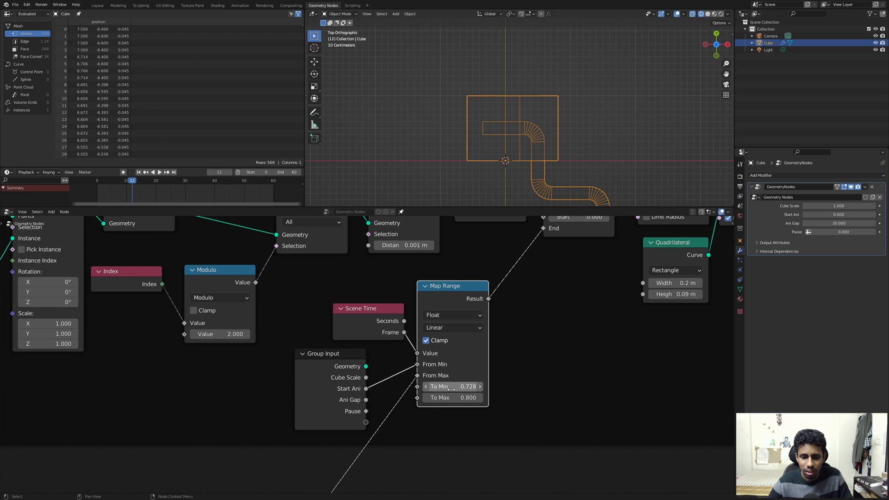
# - Set the To Min value of the Map Range node driving the Trim Curve end to 0.72
pyautogui.write('0.')
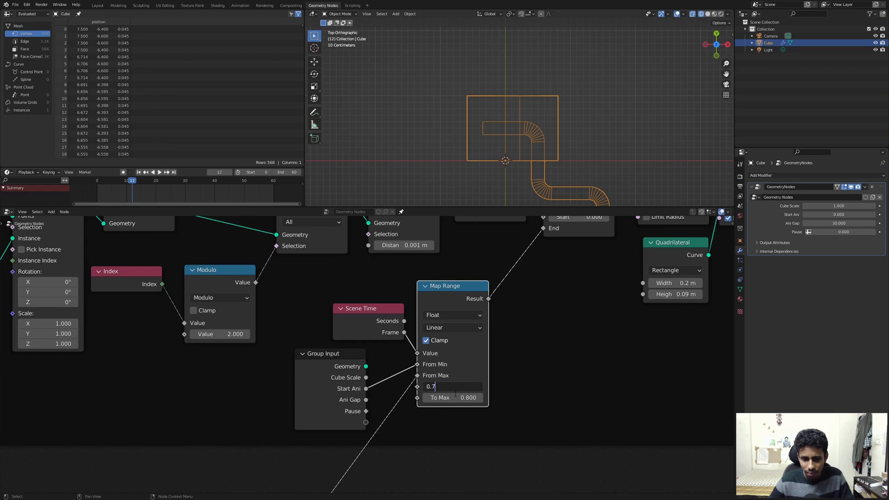
pyautogui.write('72')
pyautogui.press('Return')
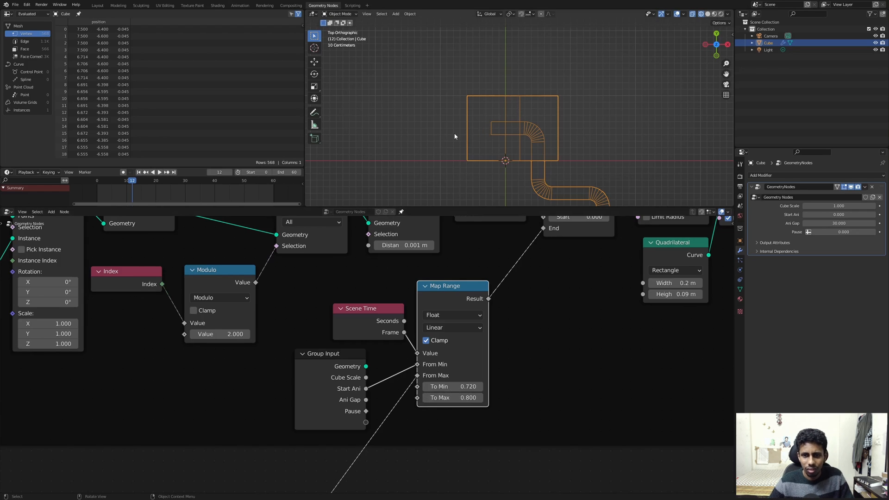
# - Preview the animation from its start in solid-shaded camera view and save the file
pyautogui.press('KP_0')
pyautogui.hotkey('shift', 'z')
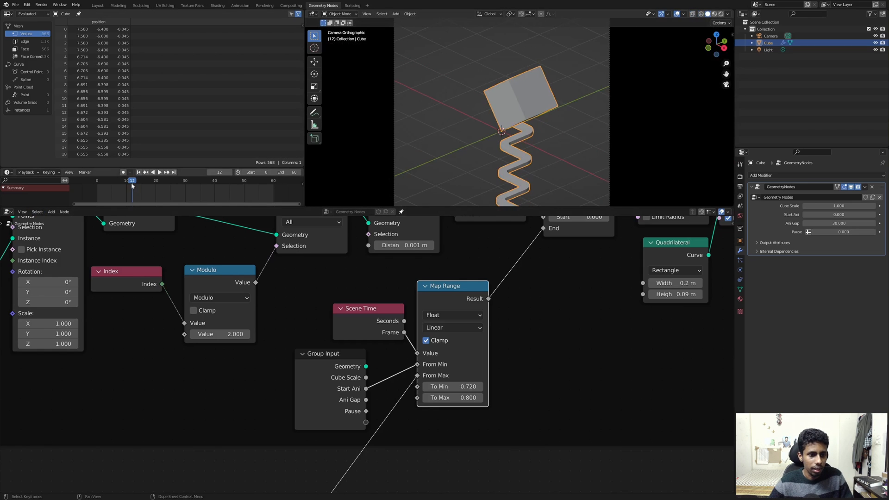
pyautogui.moveTo(132, 182); pyautogui.dragTo(99, 191)
pyautogui.press('space')
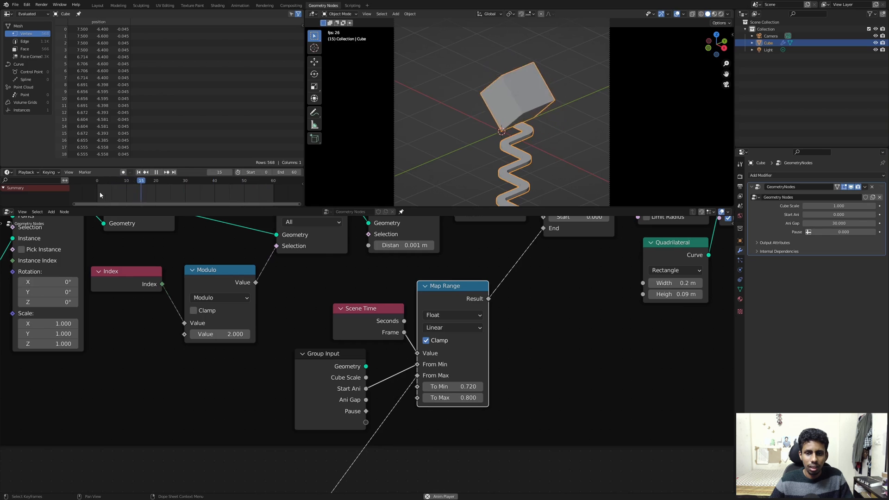
pyautogui.press('space')
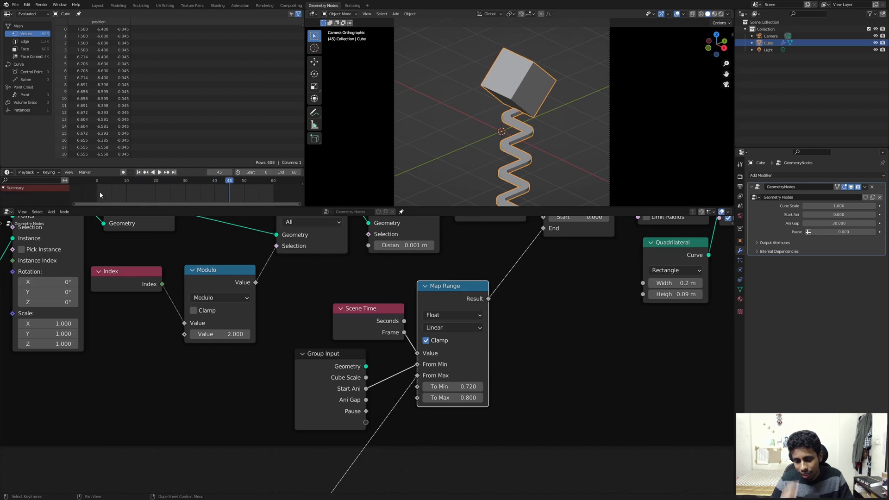
pyautogui.hotkey('shift', 'ctrl', 'space')
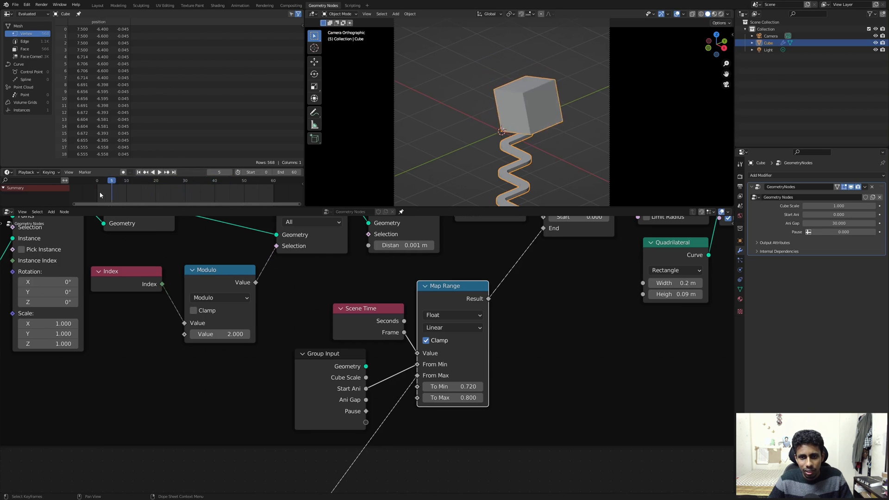
pyautogui.hotkey('ctrl', 's')
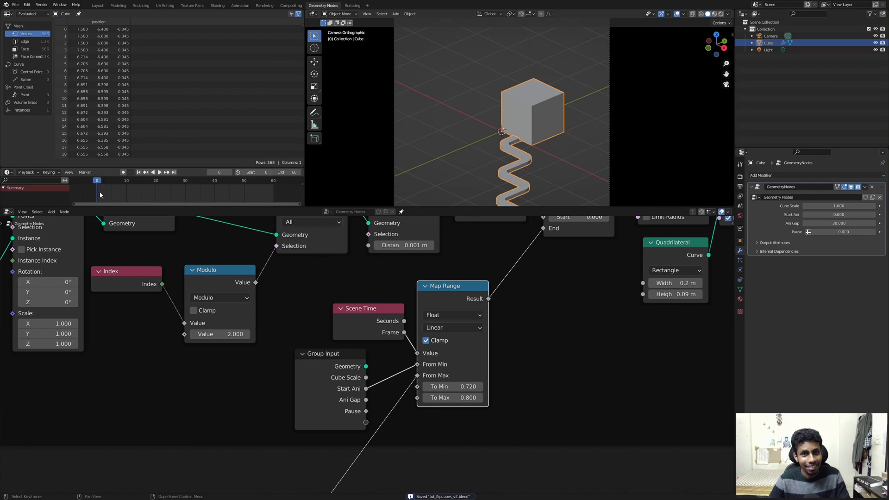
# - Hide the unused sockets of the Group Input node feeding Map Range and place it just below the Scene Time node
pyautogui.scroll(-5, 93, 295)
pyautogui.moveTo(201, 236); pyautogui.dragTo(125, 274, button='middle')
pyautogui.scroll(-1, 164, 293)
pyautogui.scroll(2, 218, 371)
pyautogui.moveTo(320, 399); pyautogui.dragTo(331, 337, button='middle')
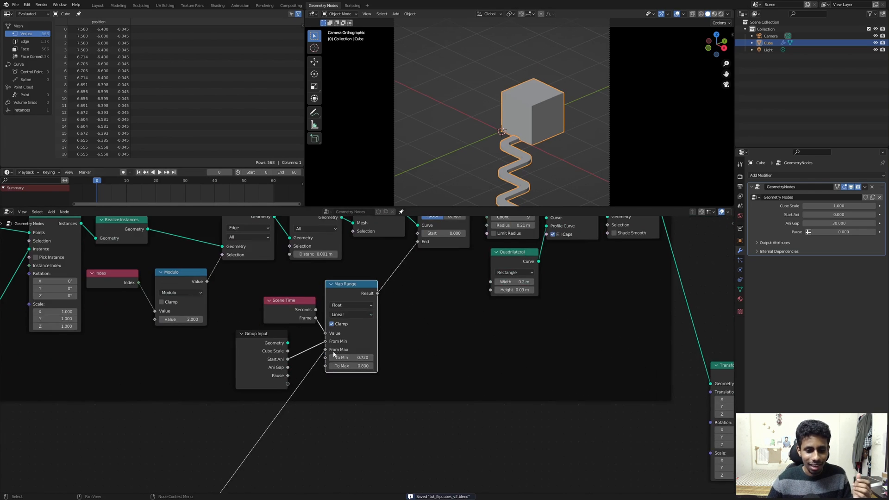
pyautogui.moveTo(364, 293); pyautogui.dragTo(322, 345, button='middle')
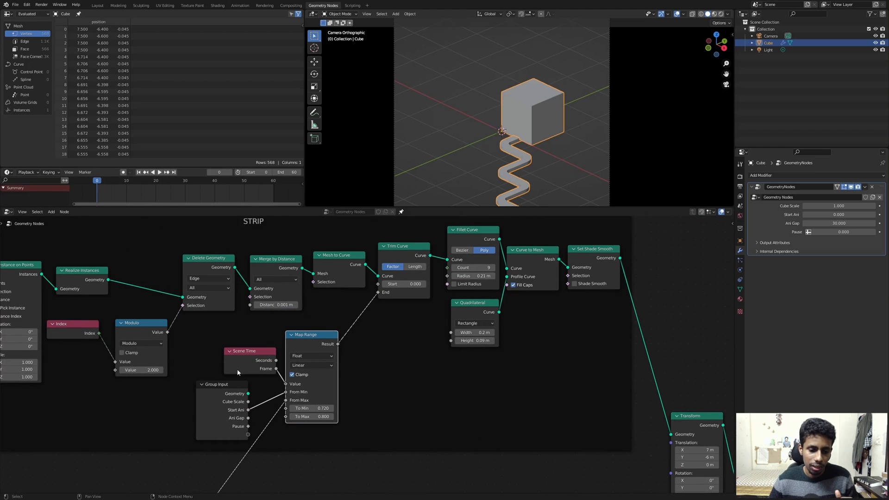
pyautogui.moveTo(238, 370); pyautogui.dragTo(213, 374)
pyautogui.click(221, 403)
pyautogui.scroll(1, 238, 369)
pyautogui.moveTo(220, 402); pyautogui.dragTo(269, 358, button='middle')
pyautogui.hotkey('ctrl', 'h')
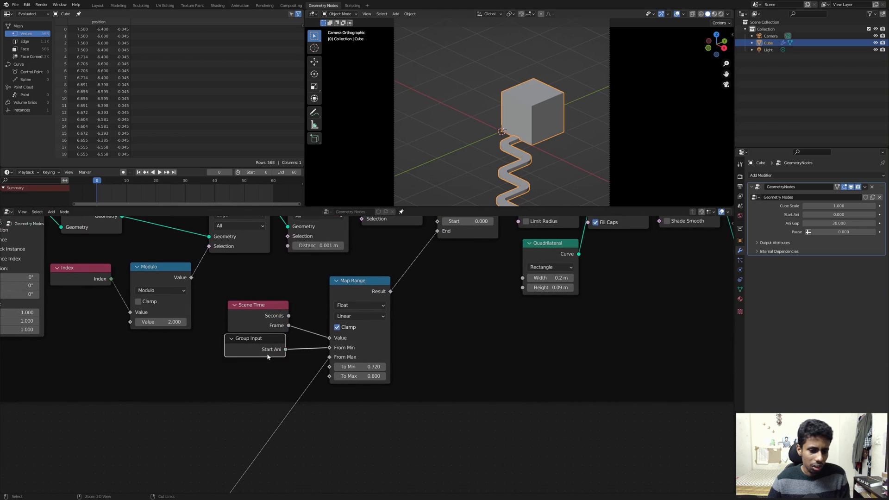
pyautogui.moveTo(259, 350); pyautogui.dragTo(262, 365)
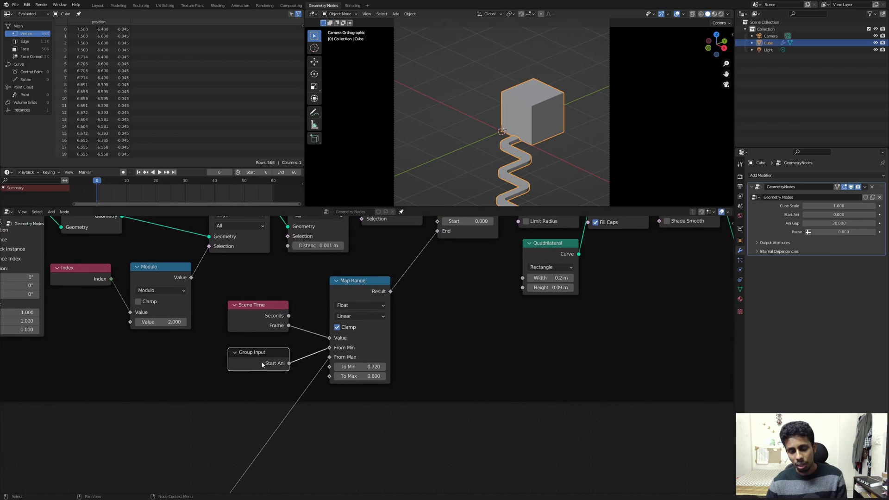
# - Play the animation briefly with the full camera frame in view and review the STRIP node layout
pyautogui.scroll(-2, 311, 294)
pyautogui.scroll(1, 293, 323)
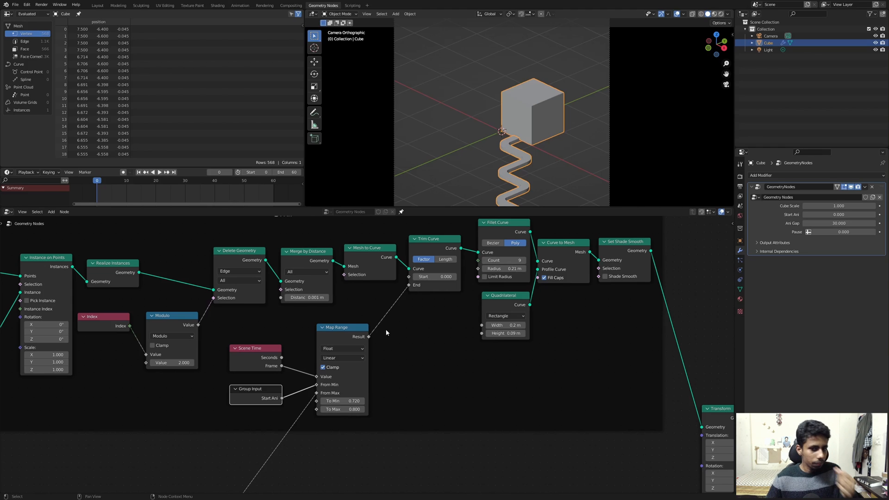
pyautogui.scroll(-2, 371, 335)
pyautogui.scroll(-1, 460, 173)
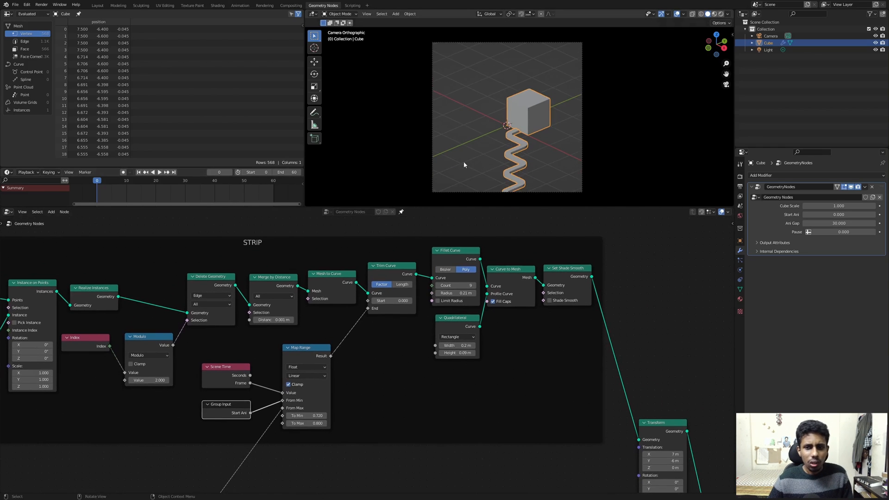
pyautogui.press('space')
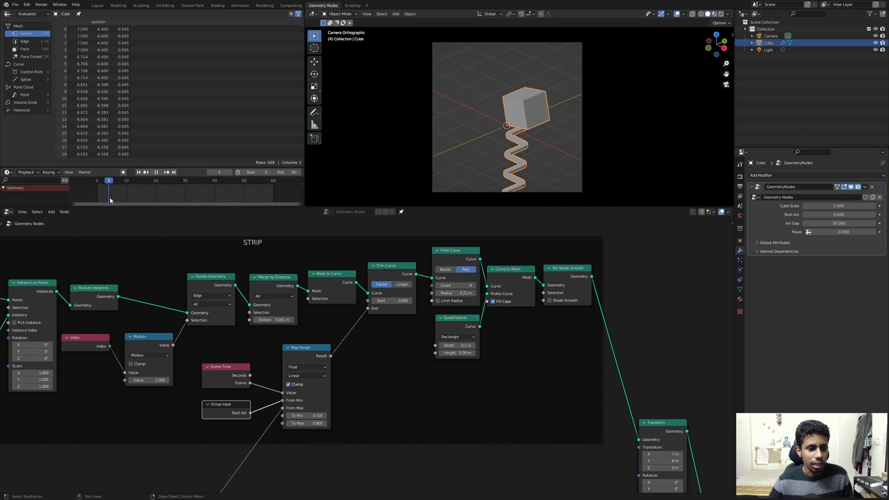
pyautogui.press('Escape')
pyautogui.scroll(-1, 417, 415)
pyautogui.moveTo(416, 415); pyautogui.dragTo(370, 383, button='middle')
# - Set the modifier's Cube Scale to 2, play the animation to test it and return to the first frame
pyautogui.click(839, 205)
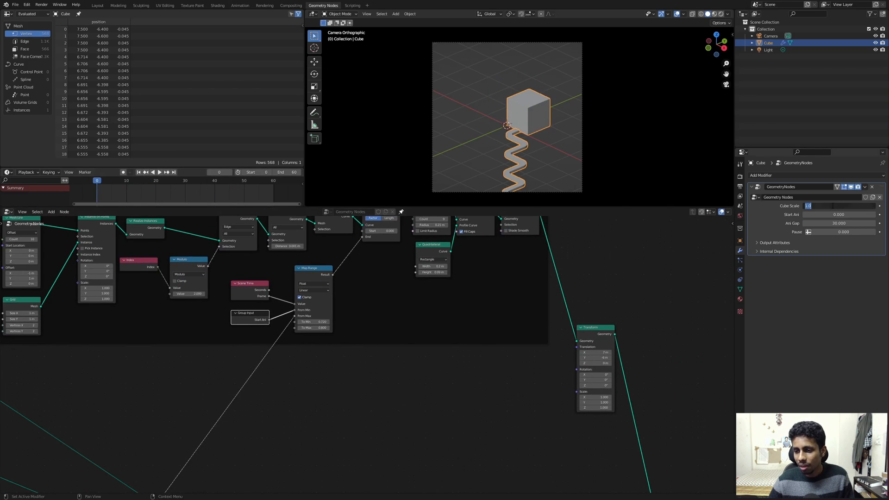
pyautogui.write('2')
pyautogui.press('Return')
pyautogui.press('space')
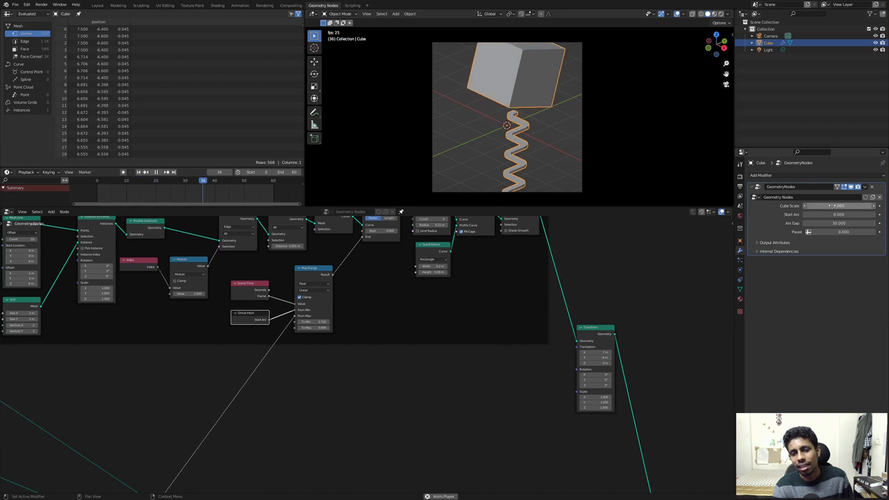
pyautogui.press('space')
pyautogui.hotkey('shift', 'Left')
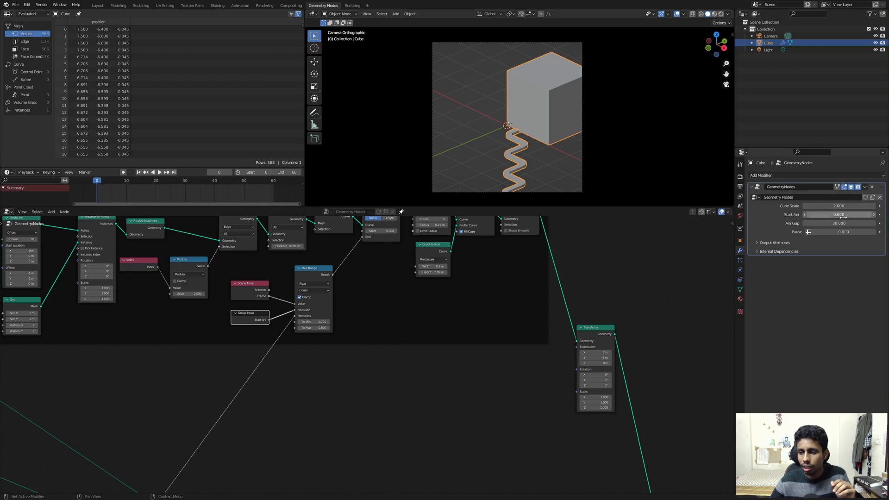
# - Set the modifier's Cube Scale to 1
pyautogui.click(838, 206)
pyautogui.write('1')
pyautogui.press('Return')
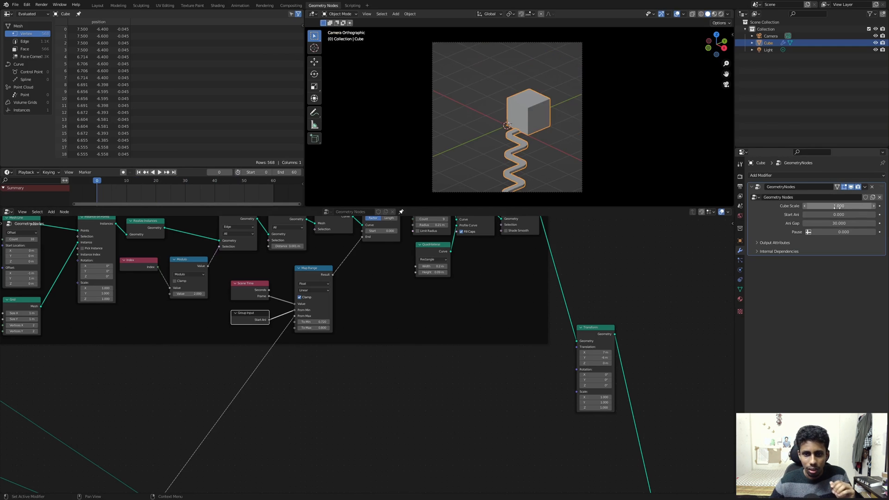
# - Shift the Transform node after the STRIP frame aside and examine the strip in perspective and its Mesh Line and Grid settings
pyautogui.scroll(1, 519, 145)
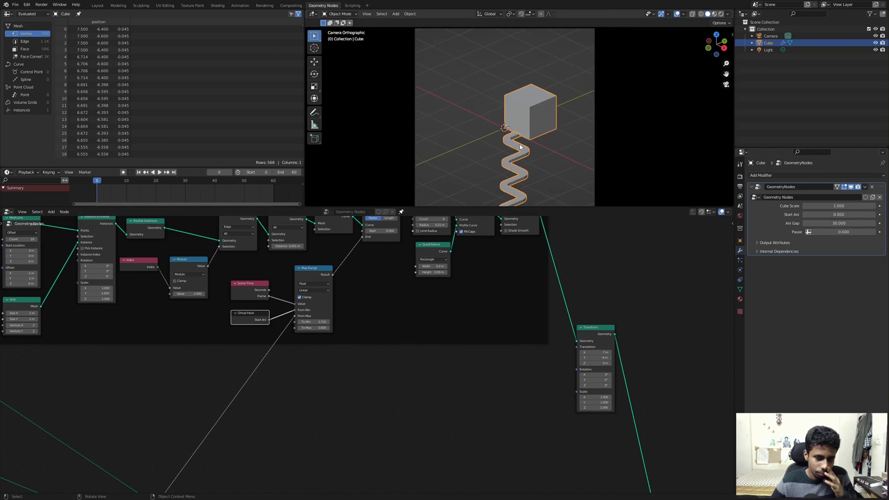
pyautogui.moveTo(520, 147)
pyautogui.mouseDown(button='middle')
pyautogui.moveTo(504, 141)
pyautogui.moveTo(529, 135)
pyautogui.mouseUp(button='middle')
pyautogui.scroll(2, 528, 135)
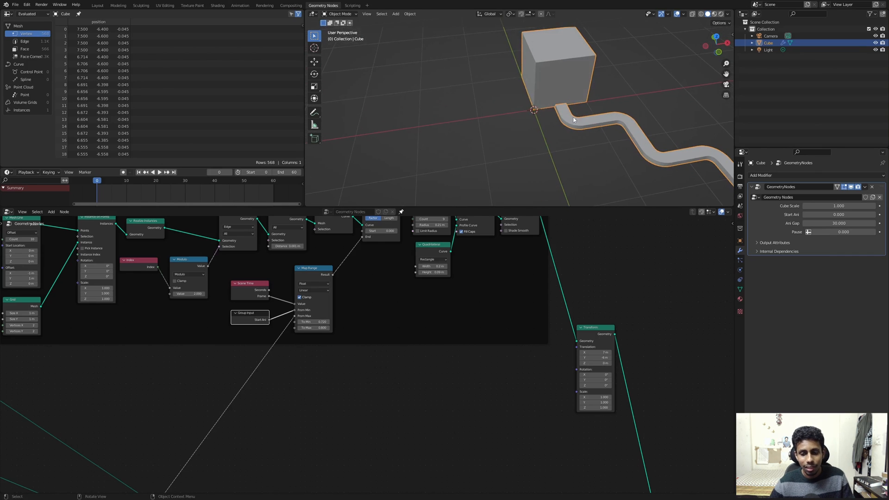
pyautogui.moveTo(584, 348); pyautogui.dragTo(622, 339)
pyautogui.scroll(-5, 430, 420)
pyautogui.moveTo(358, 410); pyautogui.dragTo(463, 384, button='middle')
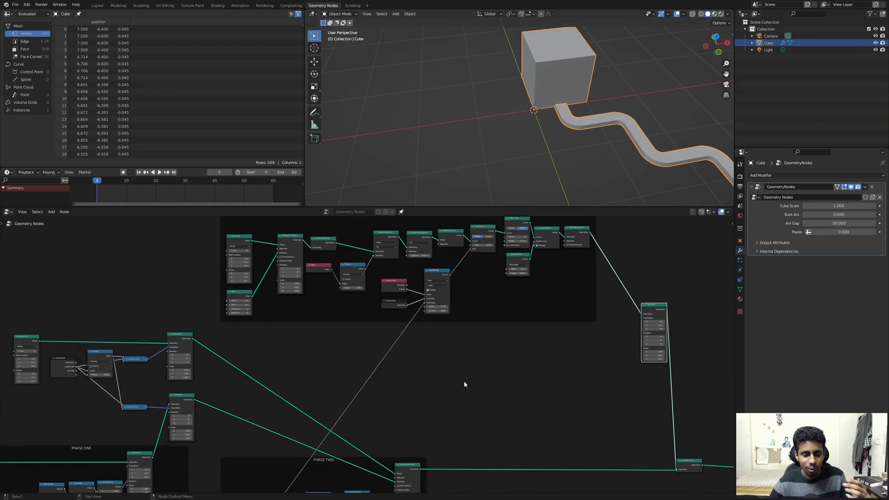
pyautogui.scroll(5, 366, 381)
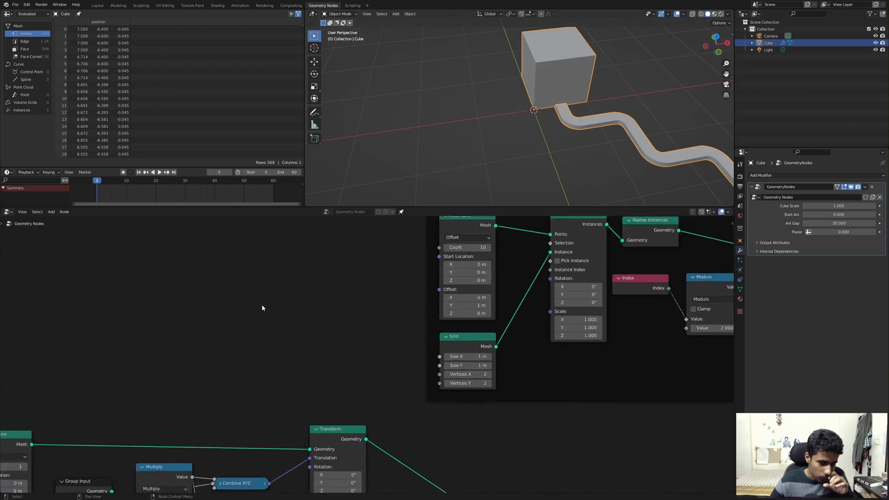
pyautogui.scroll(1, 262, 308)
pyautogui.moveTo(262, 308); pyautogui.dragTo(276, 274, button='middle')
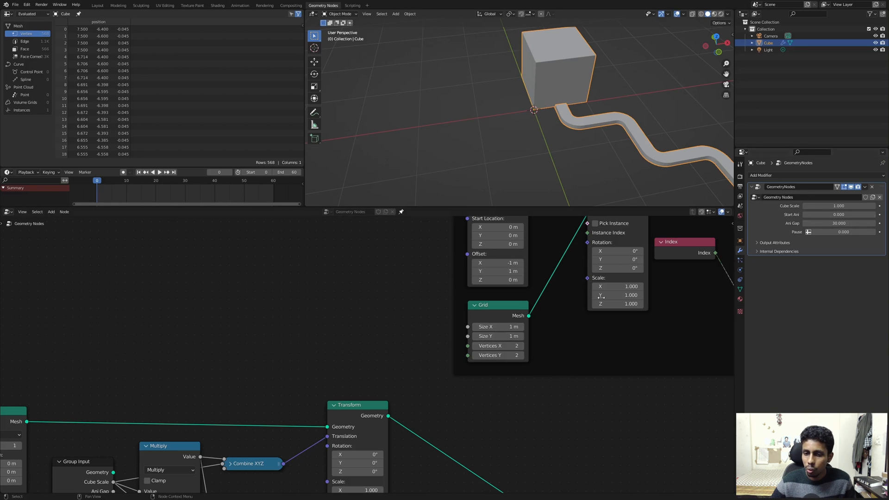
pyautogui.moveTo(346, 269); pyautogui.dragTo(302, 328, button='middle')
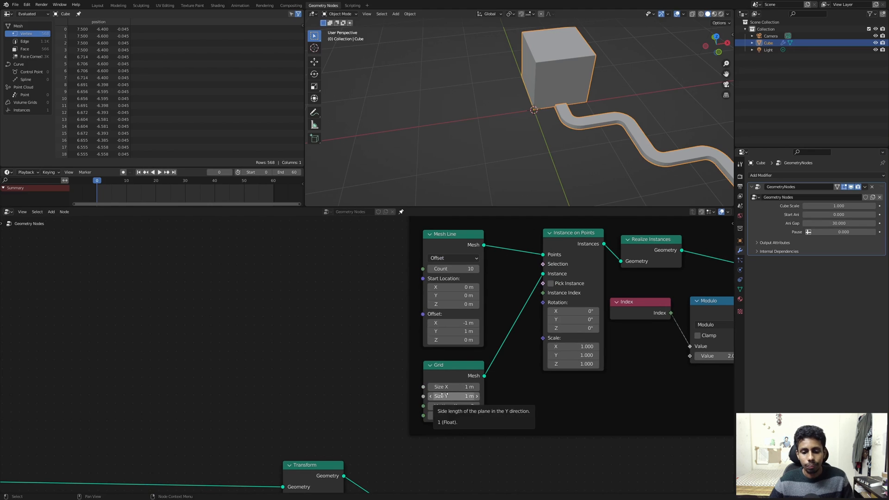
# - Add a Group Input node in the empty space ahead of the STRIP frame's Mesh Line and Grid nodes
pyautogui.moveTo(224, 333); pyautogui.dragTo(319, 316, button='middle')
pyautogui.scroll(-2, 318, 315)
pyautogui.hotkey('shift', 'a')
pyautogui.click(319, 316)
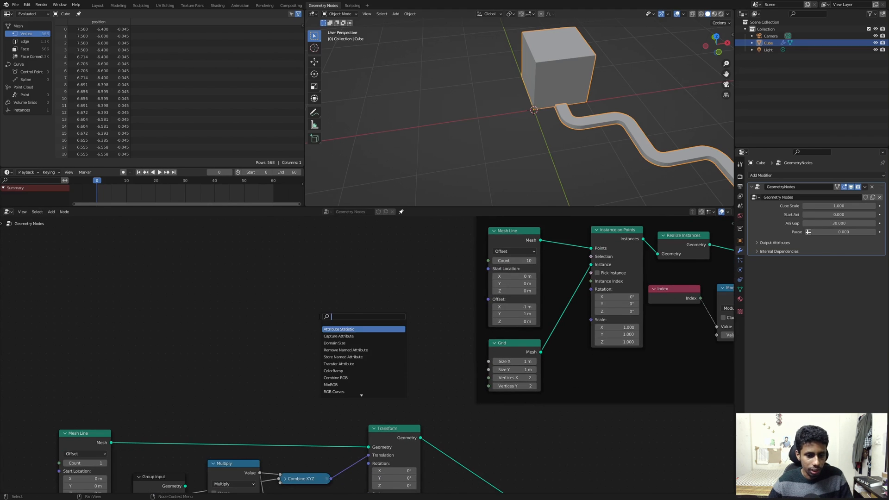
pyautogui.write('Grou')
pyautogui.press('Return')
pyautogui.click(236, 303)
pyautogui.scroll(5, 258, 327)
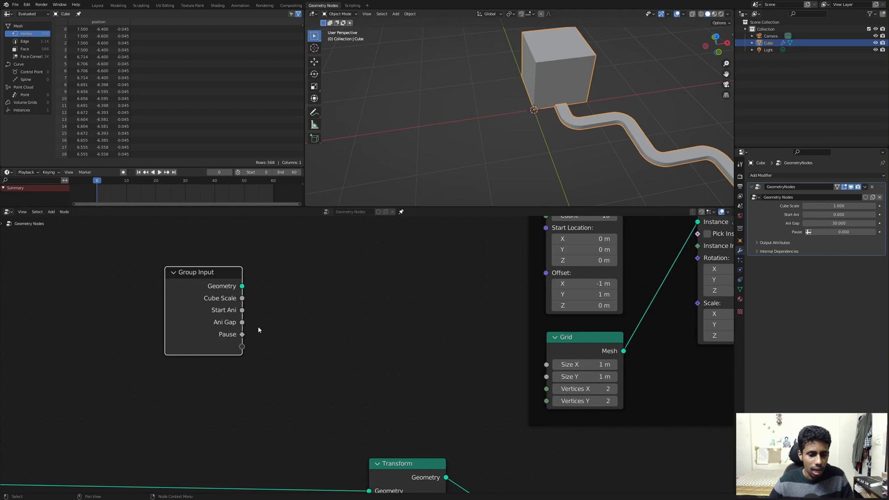
# - Add a single Combine XYZ node between the new Group Input and the Mesh Line node
pyautogui.moveTo(325, 278); pyautogui.dragTo(286, 313, button='middle')
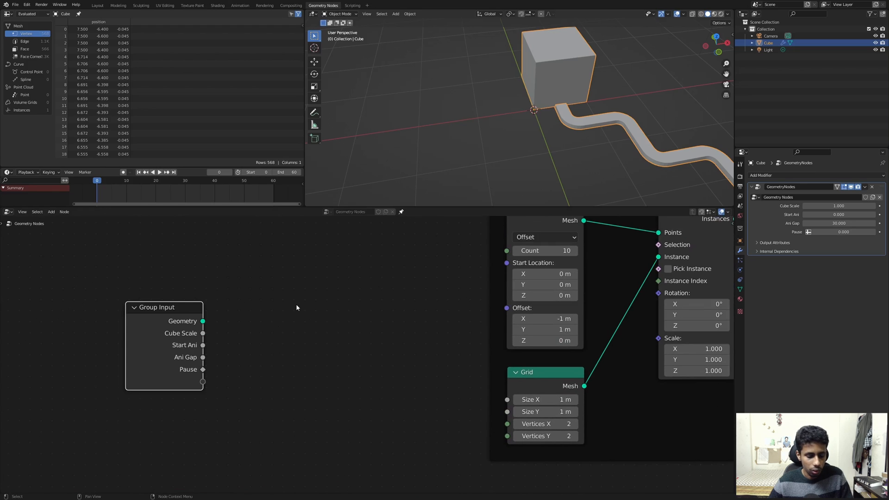
pyautogui.hotkey('shift', 'a')
pyautogui.write('CXY')
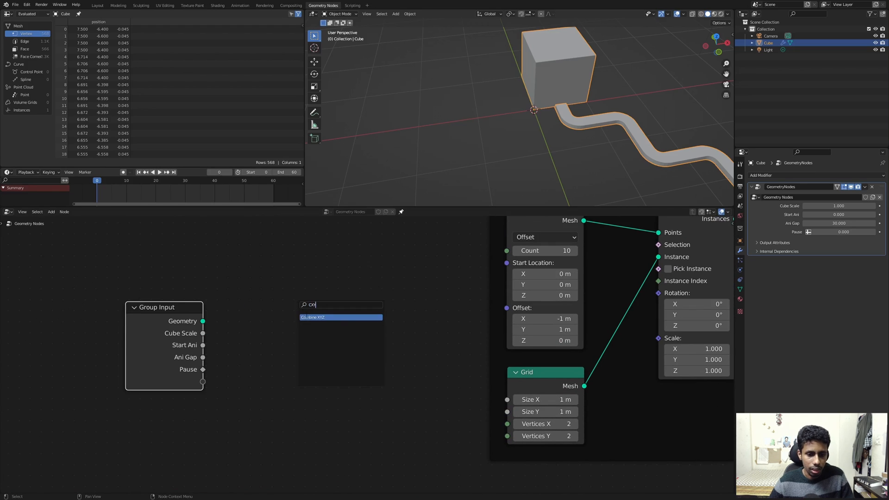
pyautogui.press('Return')
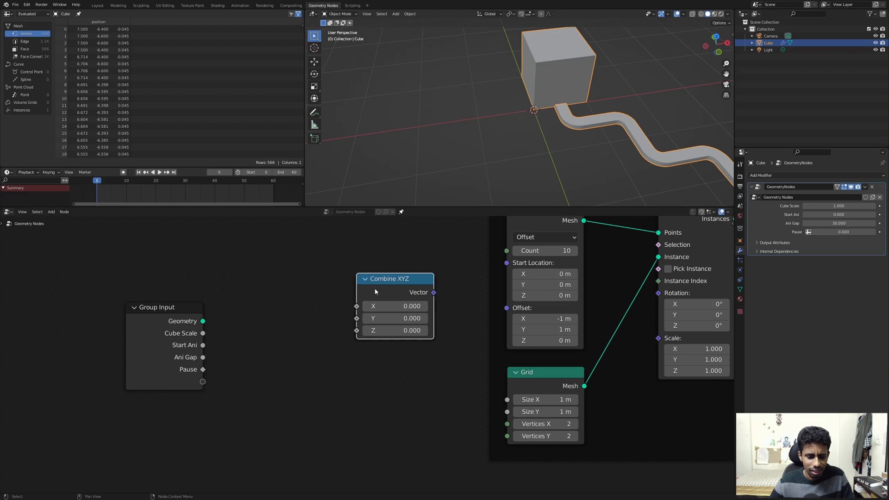
pyautogui.hotkey('shift', 'd')
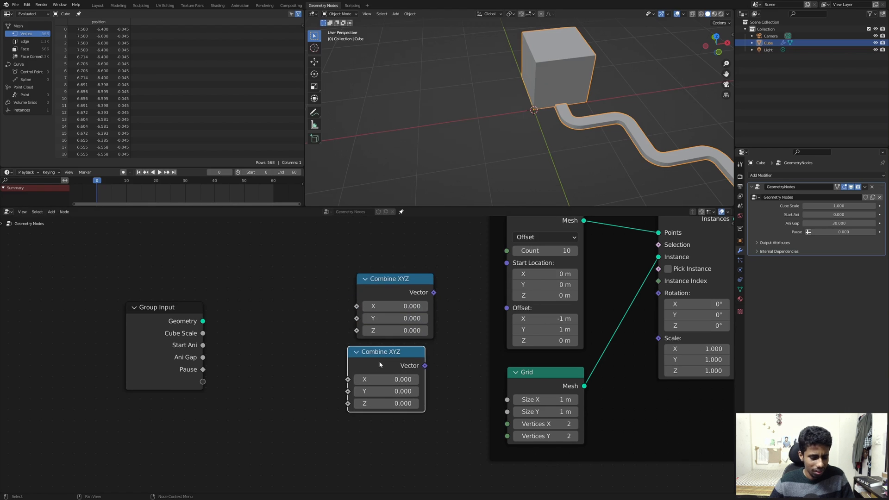
pyautogui.rightClick(379, 364)
# - Space the Group Input and Combine XYZ nodes apart and connect Cube Scale to the X input
pyautogui.scroll(1, 370, 355)
pyautogui.moveTo(106, 313); pyautogui.dragTo(87, 308)
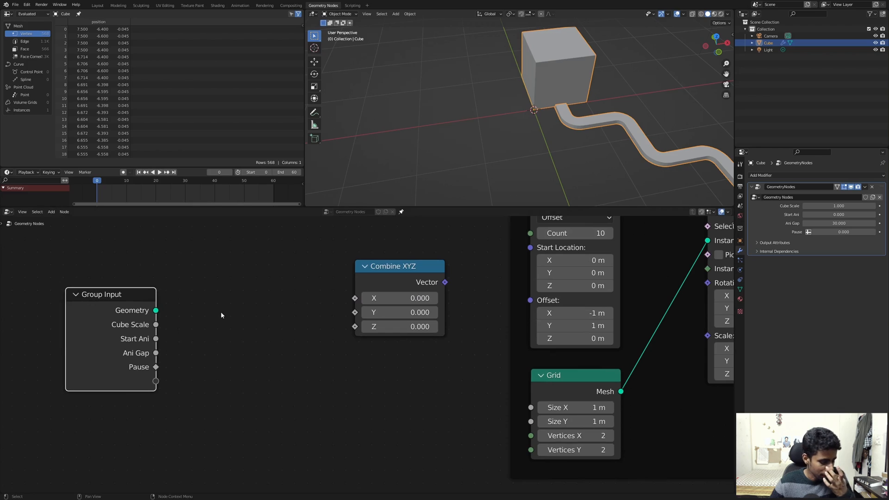
pyautogui.moveTo(156, 325); pyautogui.dragTo(368, 301)
pyautogui.moveTo(371, 304); pyautogui.dragTo(390, 310)
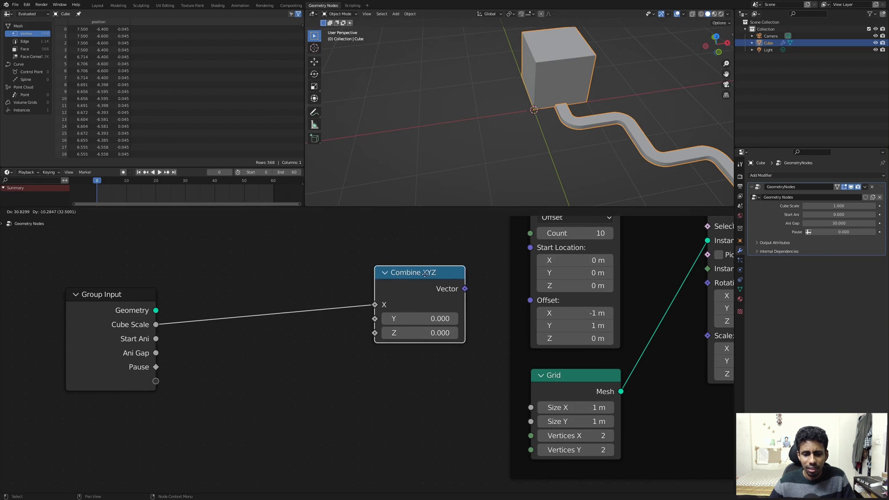
# - Insert a Math node on the link between Cube Scale and the Combine XYZ node's X input
pyautogui.hotkey('shift', 'a')
pyautogui.click(273, 299)
pyautogui.write('mat')
pyautogui.click(295, 308)
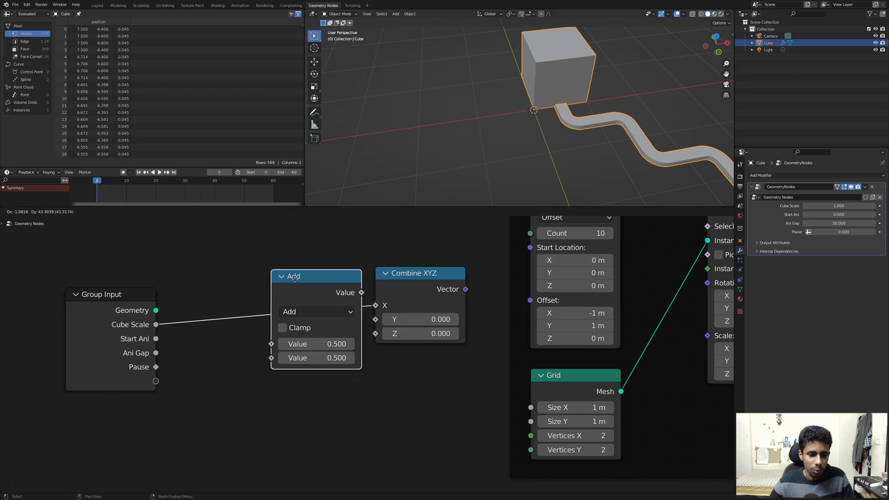
pyautogui.click(294, 280)
# - Change the new Math node's operation to Multiply and set its second value to -1
pyautogui.click(316, 311)
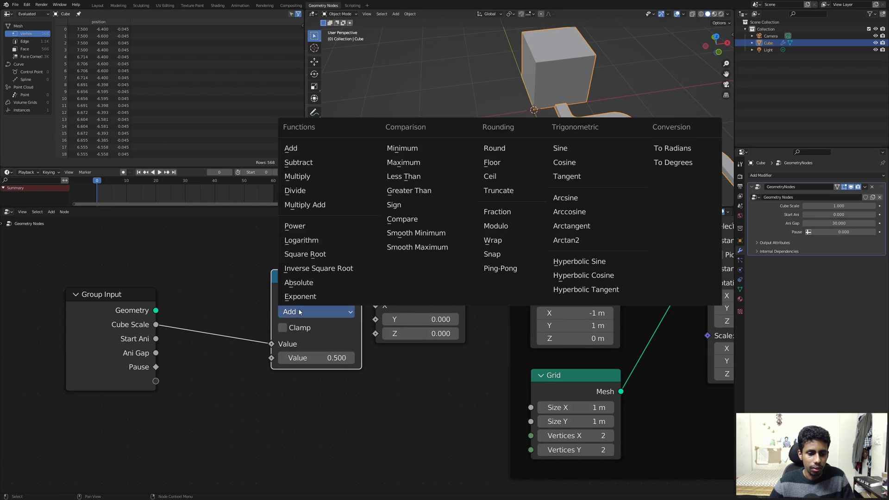
pyautogui.click(322, 176)
pyautogui.click(319, 357)
pyautogui.write('-1')
pyautogui.press('Return')
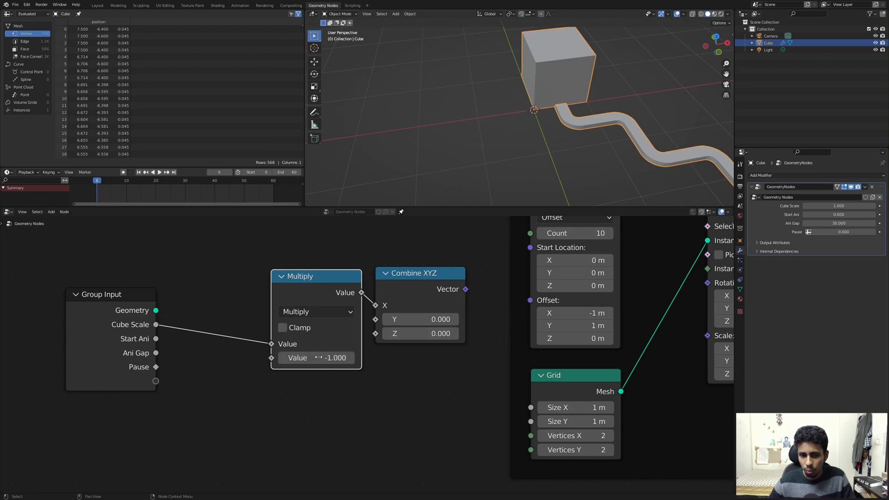
# - Move the Multiply node up and connect Cube Scale directly to the Combine XYZ node's Y input
pyautogui.moveTo(300, 292); pyautogui.dragTo(270, 261)
pyautogui.moveTo(155, 325); pyautogui.dragTo(377, 319)
pyautogui.moveTo(411, 285); pyautogui.dragTo(409, 290)
pyautogui.moveTo(428, 258); pyautogui.dragTo(352, 285, button='middle')
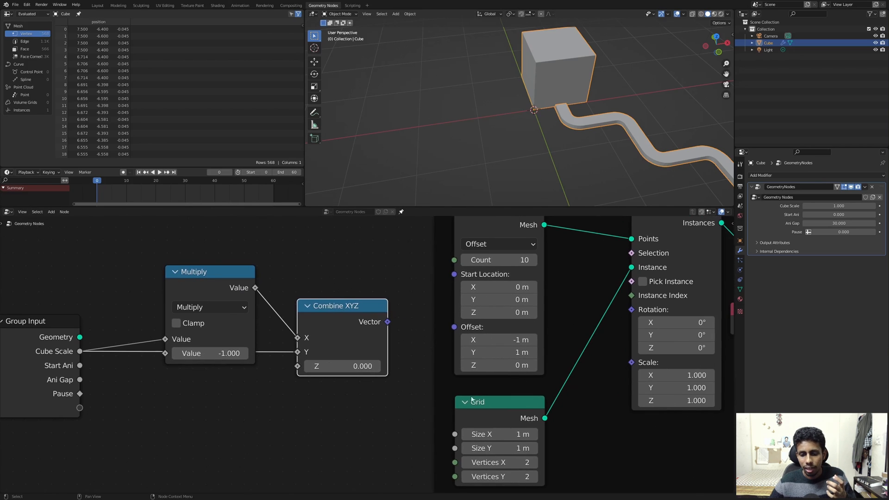
# - Connect the Combine XYZ vector to the Mesh Line's Offset, and Cube Scale to the Grid's Size X and Size Y
pyautogui.moveTo(388, 322); pyautogui.dragTo(454, 327)
pyautogui.moveTo(340, 408); pyautogui.dragTo(418, 335, button='middle')
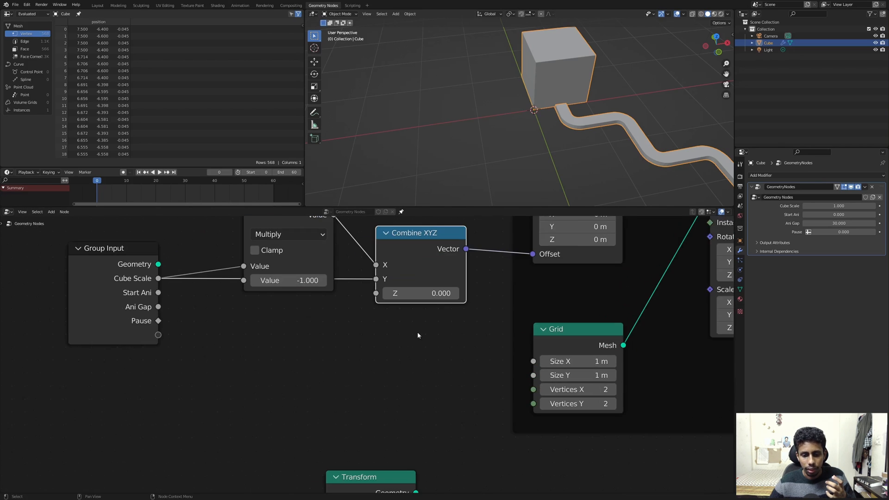
pyautogui.moveTo(158, 278)
pyautogui.mouseDown()
pyautogui.moveTo(278, 324)
pyautogui.moveTo(533, 361)
pyautogui.moveTo(292, 327)
pyautogui.moveTo(158, 280)
pyautogui.mouseUp()
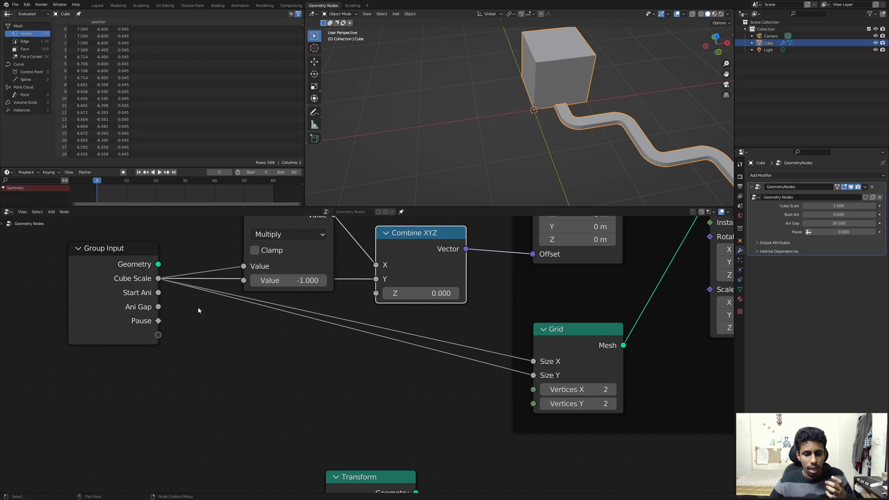
# - Test the strip with Cube Scale raised to 1.77, and set it back to 1
pyautogui.moveTo(828, 206); pyautogui.dragTo(870, 206)
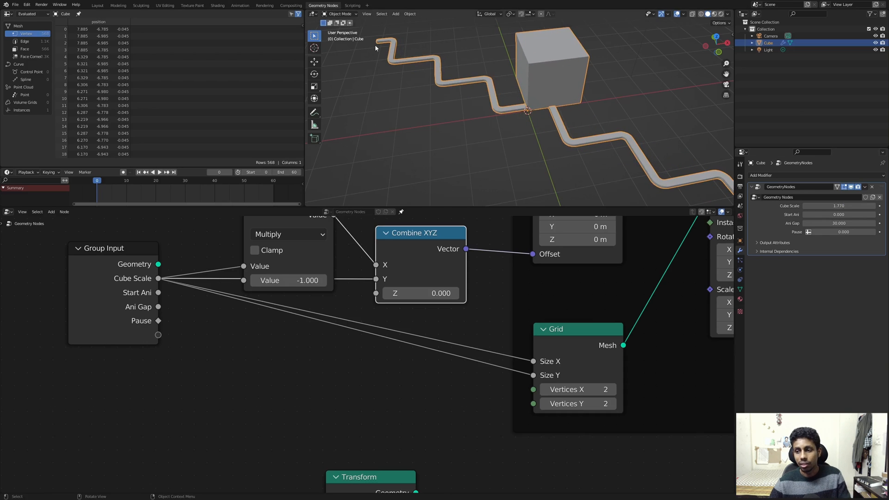
pyautogui.click(822, 206)
pyautogui.write('1')
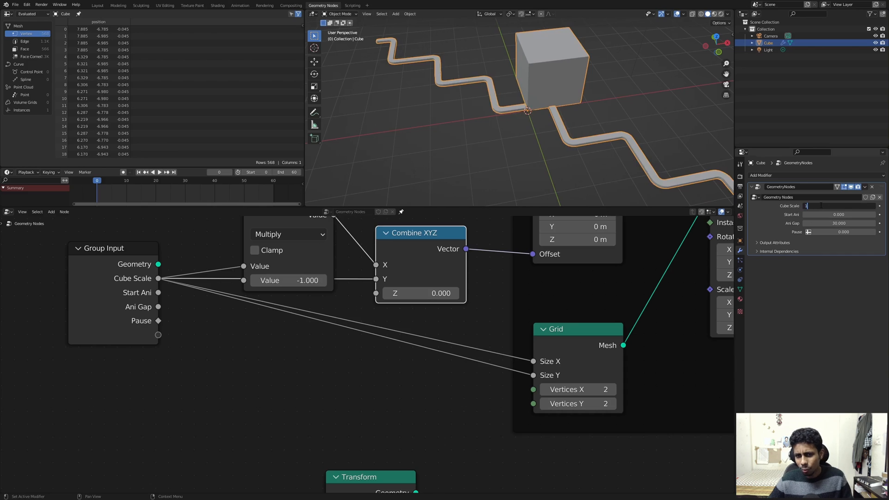
pyautogui.press('Return')
# - Move the Group Input node that feeds the Mesh Line and Grid slightly lower, below the Multiply node
pyautogui.scroll(-2, 363, 368)
pyautogui.moveTo(364, 368); pyautogui.dragTo(276, 383, button='middle')
pyautogui.scroll(-2, 485, 390)
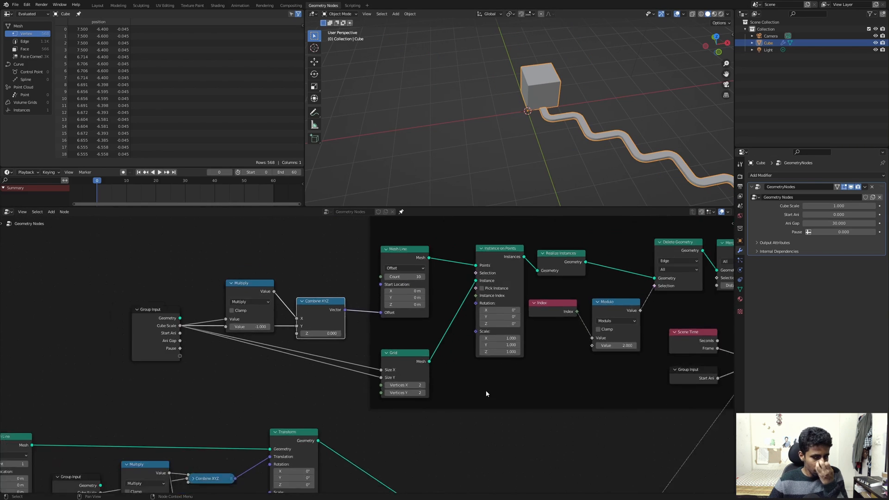
pyautogui.moveTo(485, 391); pyautogui.dragTo(300, 370, button='middle')
pyautogui.scroll(-1, 327, 410)
pyautogui.moveTo(327, 410); pyautogui.dragTo(422, 373, button='middle')
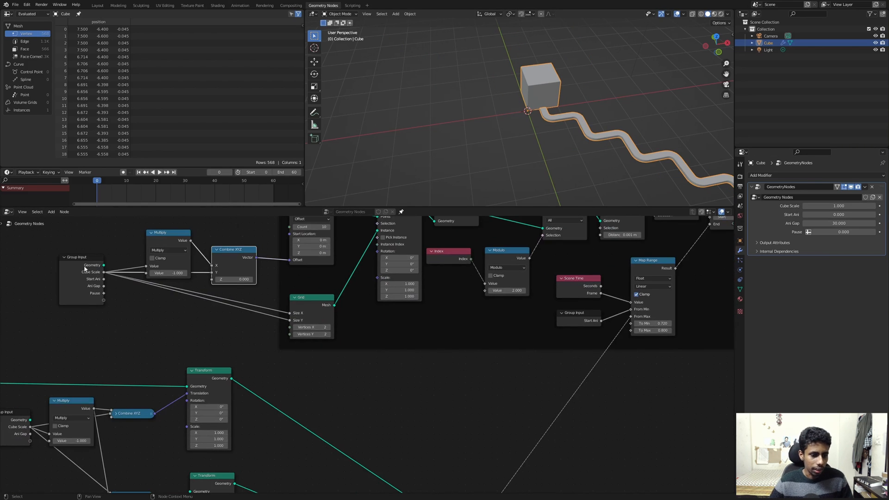
pyautogui.moveTo(81, 261); pyautogui.dragTo(72, 294)
# - Shift the Transform node after the strip's Set Shade Smooth node slightly to tidy the layout
pyautogui.scroll(-3, 458, 355)
pyautogui.moveTo(457, 355); pyautogui.dragTo(262, 377, button='middle')
pyautogui.scroll(1, 554, 401)
pyautogui.moveTo(554, 401); pyautogui.dragTo(336, 386, button='middle')
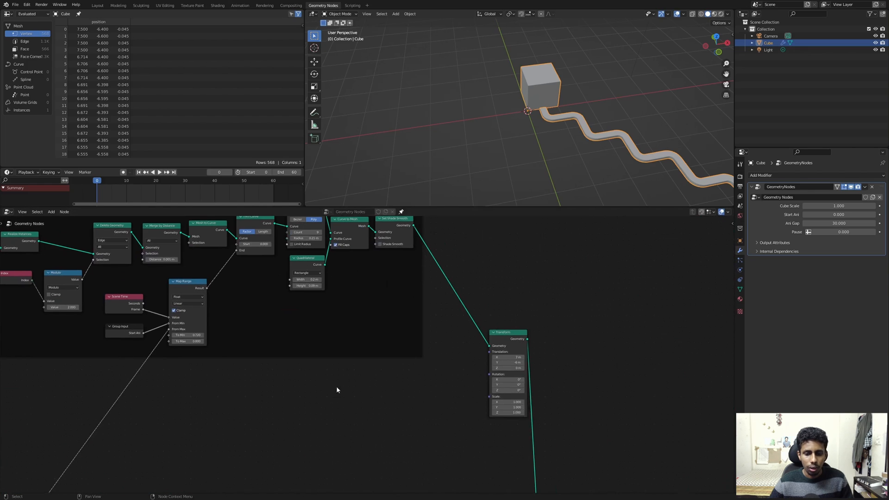
pyautogui.click(512, 337)
pyautogui.moveTo(512, 337); pyautogui.dragTo(521, 344)
pyautogui.scroll(3, 401, 392)
pyautogui.moveTo(401, 392); pyautogui.dragTo(384, 379, button='middle')
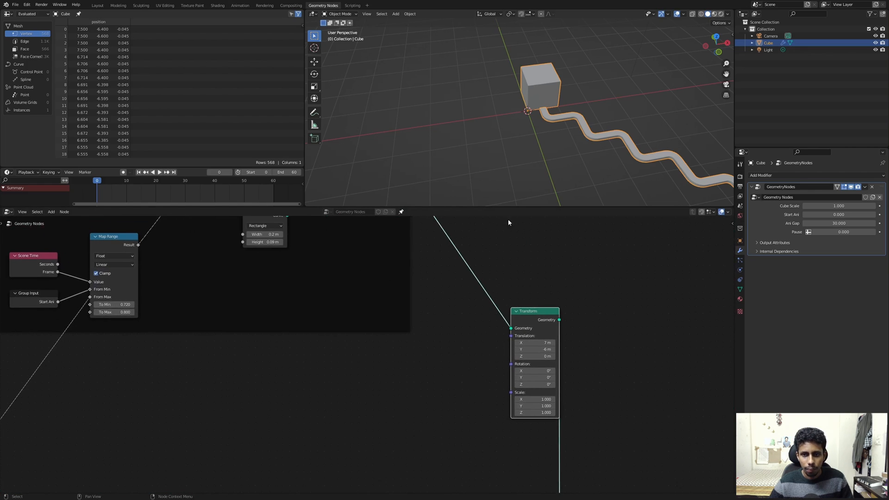
# - Set Cube Scale to 2 and try an X translation of 8 m on the strip's Transform node
pyautogui.scroll(2, 505, 134)
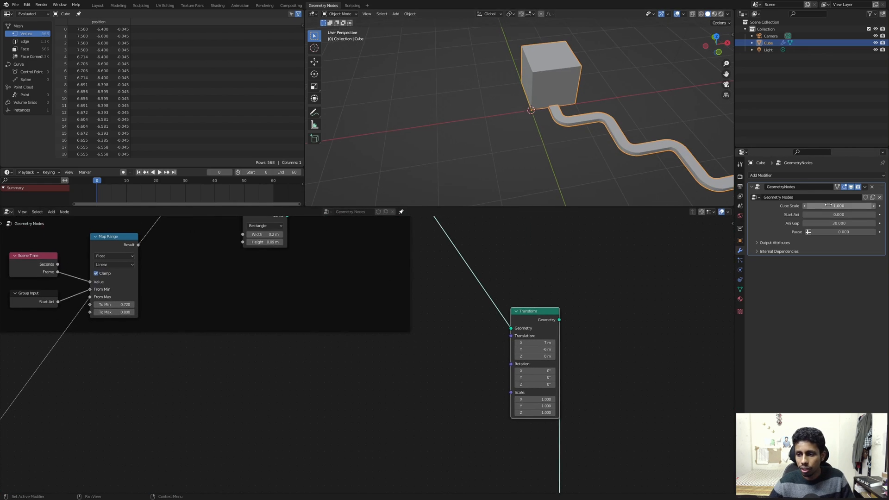
pyautogui.moveTo(839, 205); pyautogui.dragTo(870, 206)
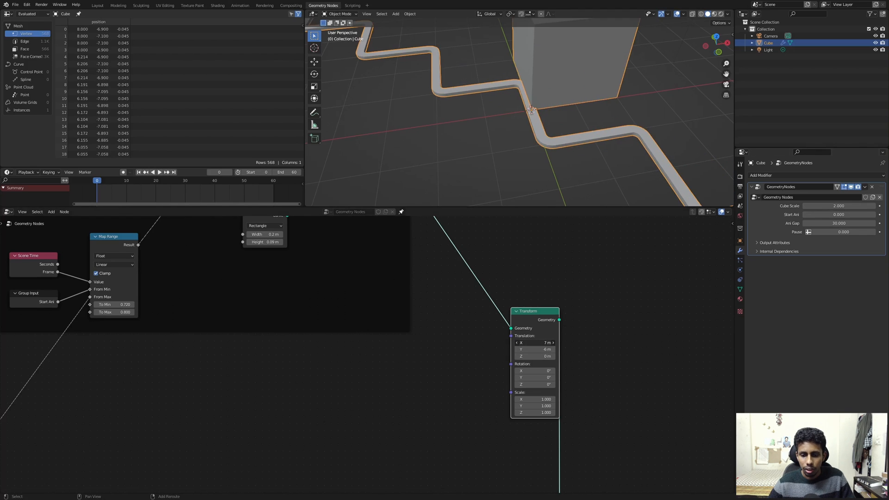
pyautogui.moveTo(534, 342)
pyautogui.mouseDown()
pyautogui.moveTo(570, 343)
pyautogui.moveTo(539, 341)
pyautogui.mouseUp()
pyautogui.click(538, 341)
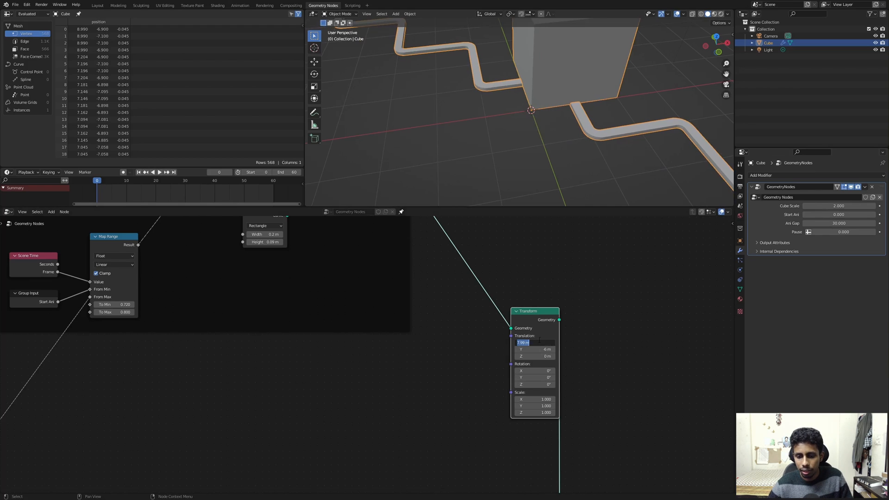
pyautogui.write('8')
pyautogui.press('Return')
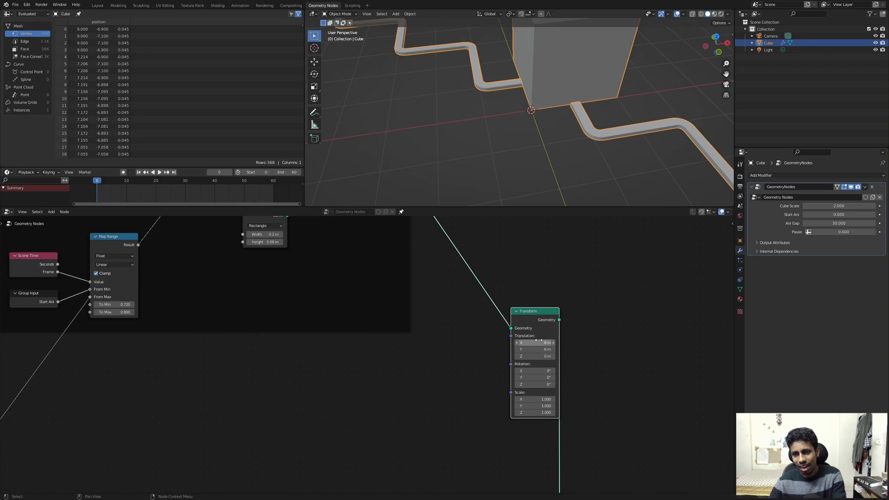
# - Set the strip Transform node's X and Y translation to 0 m
pyautogui.scroll(-2, 560, 100)
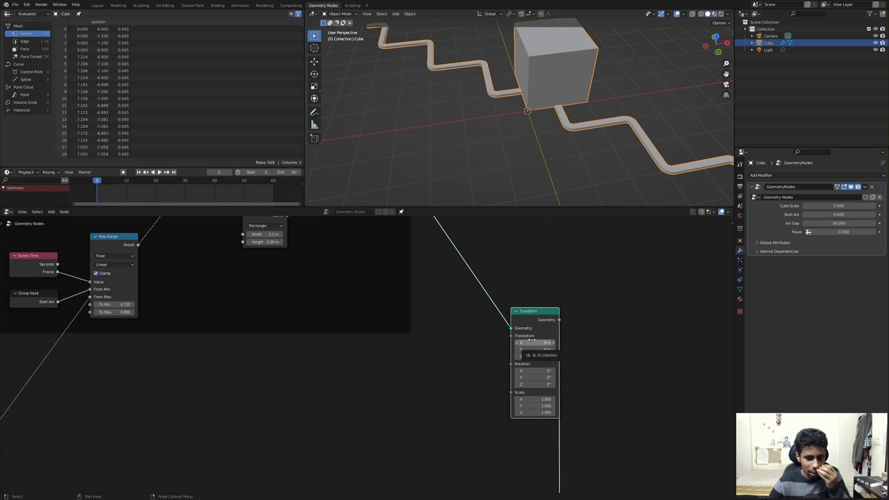
pyautogui.moveTo(531, 341); pyautogui.dragTo(532, 350)
pyautogui.write('0')
pyautogui.press('Return')
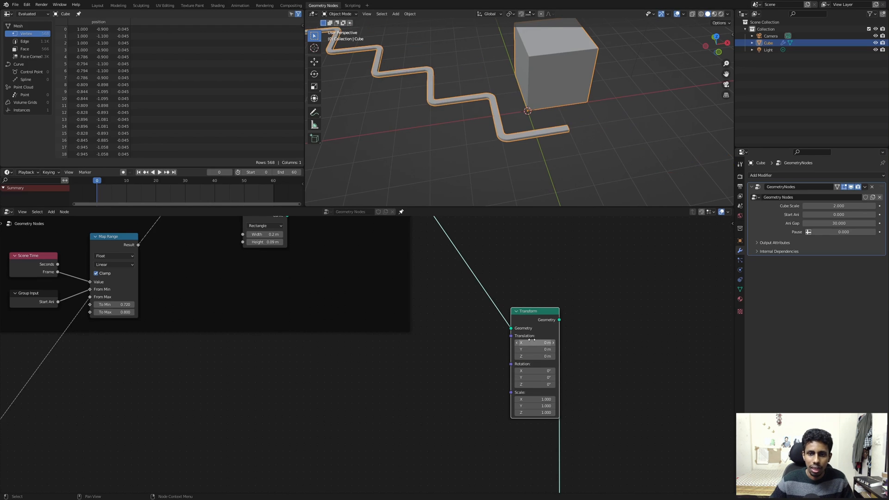
pyautogui.click(517, 312)
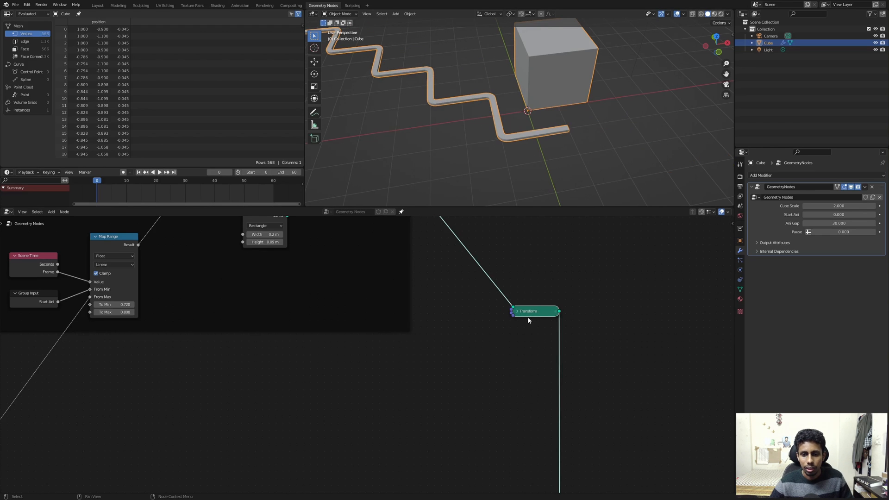
pyautogui.click(517, 312)
# - Add a Combine XYZ node feeding the strip Transform node's Translation input and place it beside that node
pyautogui.moveTo(521, 321); pyautogui.dragTo(536, 315)
pyautogui.moveTo(497, 337); pyautogui.dragTo(499, 337, button='middle')
pyautogui.moveTo(530, 330); pyautogui.dragTo(442, 370)
pyautogui.write('CXY')
pyautogui.click(450, 379)
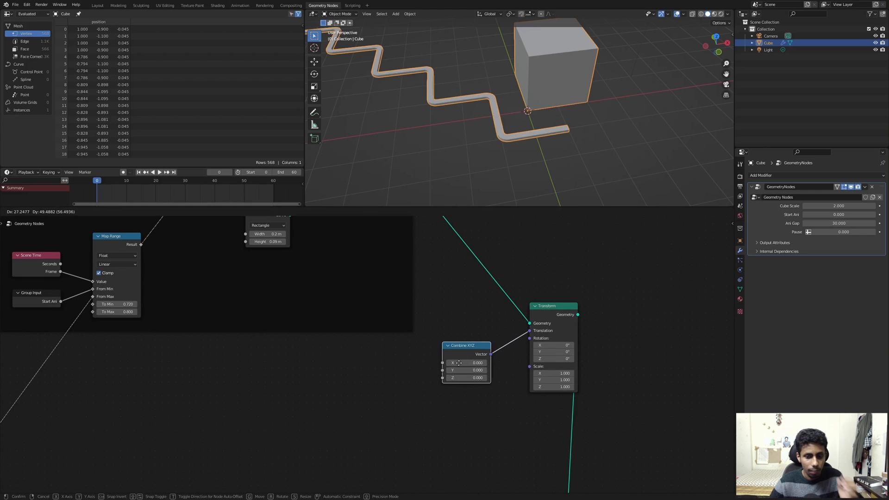
pyautogui.click(433, 374)
# - Add a Group Input node in the empty area before the Transform node's Combine XYZ node
pyautogui.moveTo(316, 363); pyautogui.dragTo(397, 348, button='middle')
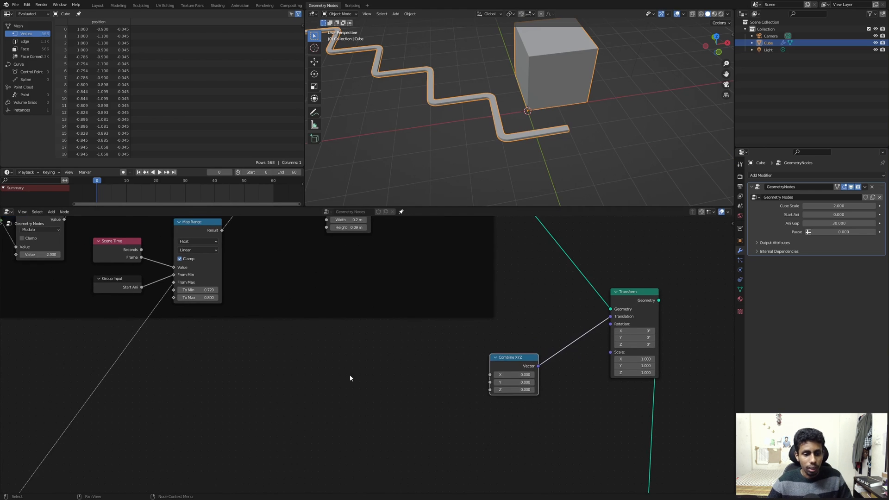
pyautogui.scroll(-3, 352, 379)
pyautogui.moveTo(352, 378); pyautogui.dragTo(379, 355, button='middle')
pyautogui.scroll(-1, 265, 370)
pyautogui.moveTo(264, 369); pyautogui.dragTo(353, 367, button='middle')
pyautogui.scroll(-1, 154, 340)
pyautogui.moveTo(154, 340); pyautogui.dragTo(342, 359, button='middle')
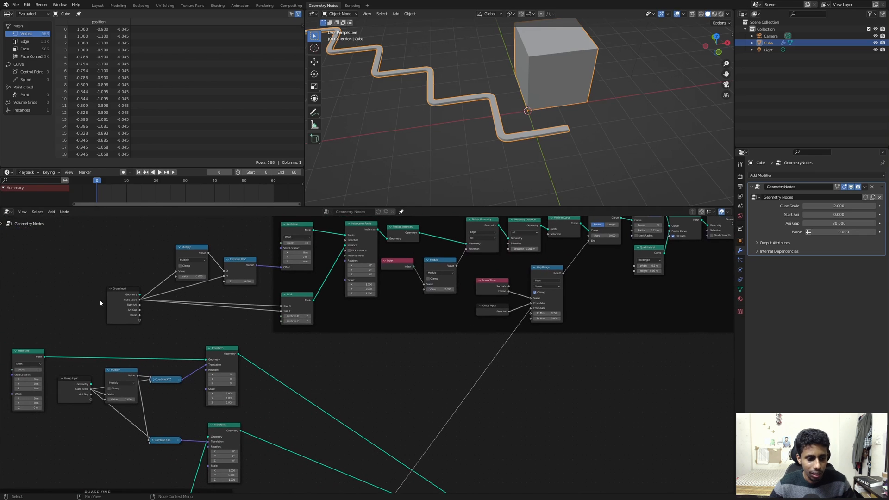
pyautogui.moveTo(450, 376); pyautogui.dragTo(279, 377, button='middle')
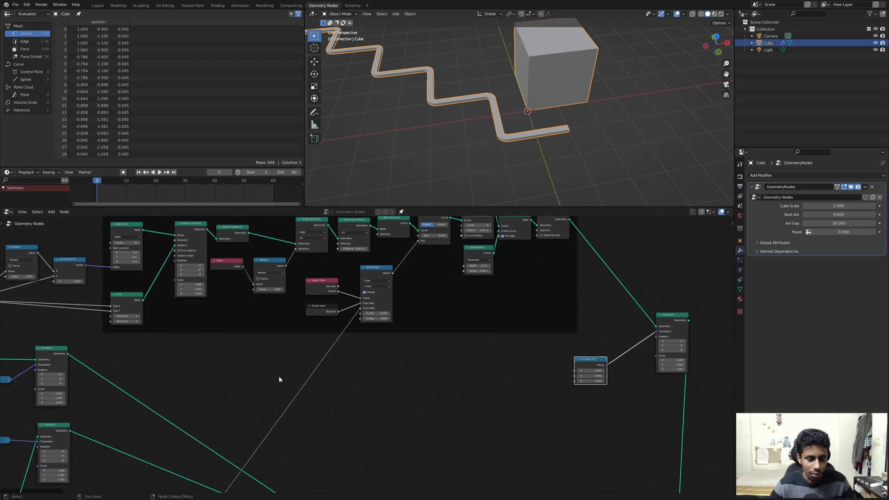
pyautogui.moveTo(394, 376); pyautogui.dragTo(372, 378, button='middle')
pyautogui.scroll(2, 372, 381)
pyautogui.hotkey('shift', 'a')
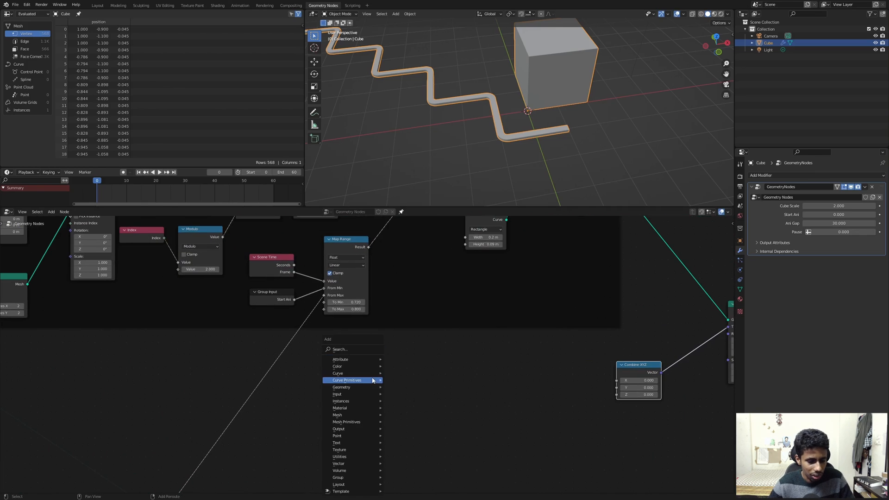
pyautogui.click(357, 355)
pyautogui.write('G')
pyautogui.click(378, 362)
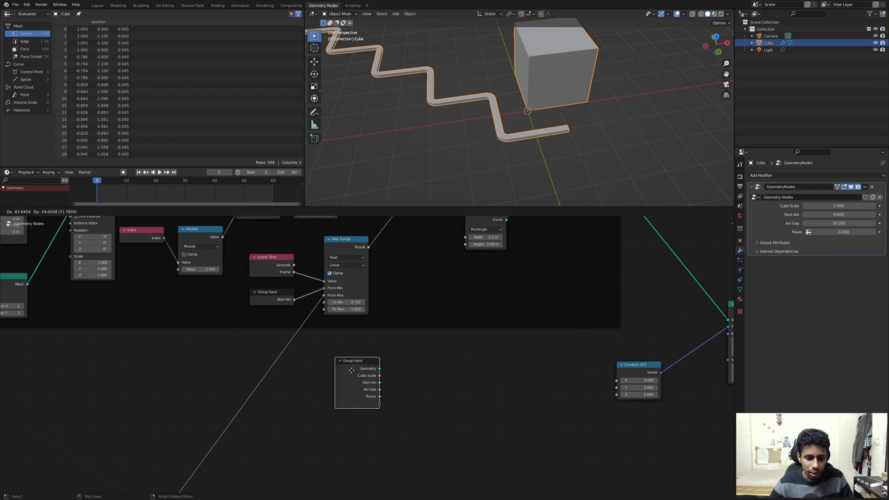
pyautogui.click(329, 383)
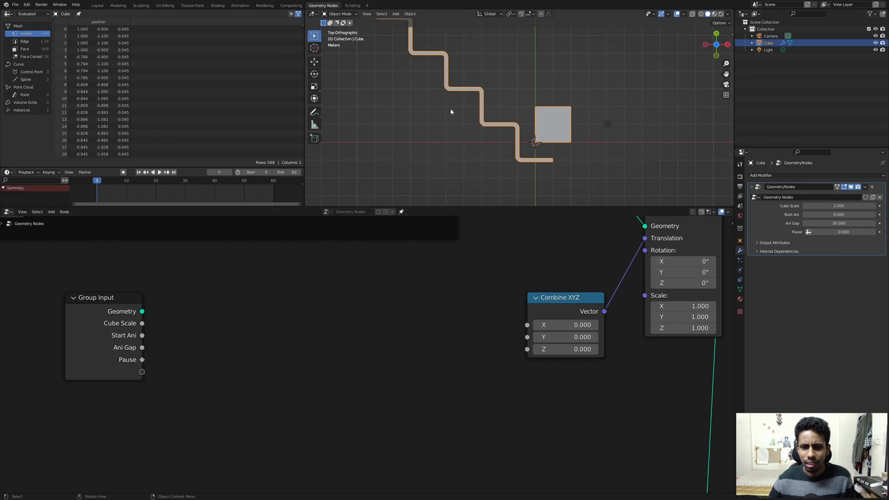
# - Connect the new Group Input's Cube Scale to the X input of the Transform node's Combine XYZ
pyautogui.scroll(-2, 449, 113)
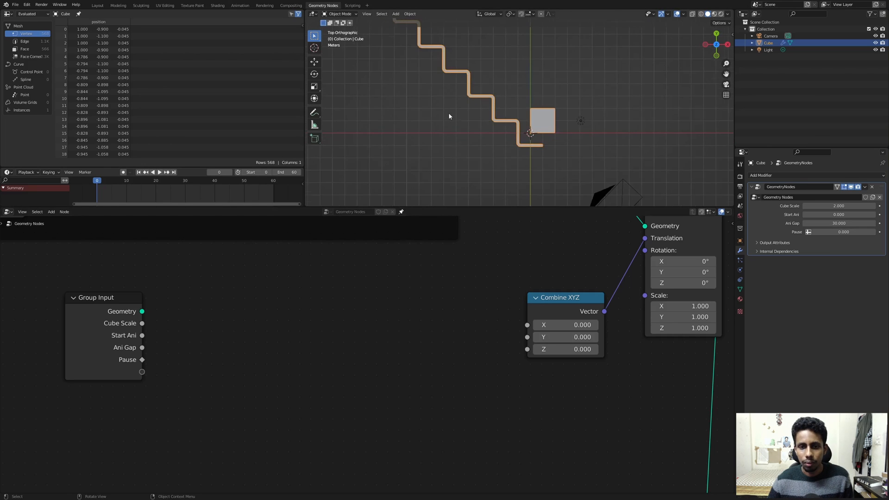
pyautogui.scroll(2, 452, 116)
pyautogui.scroll(-2, 472, 120)
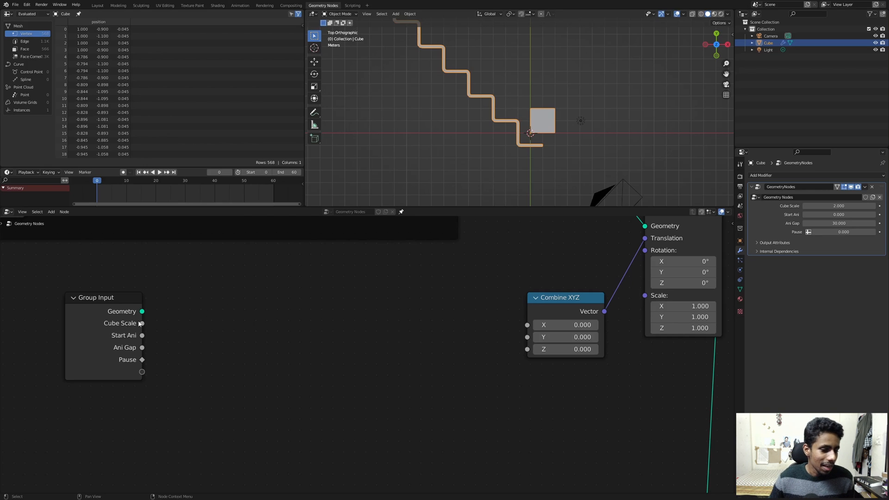
pyautogui.moveTo(141, 326)
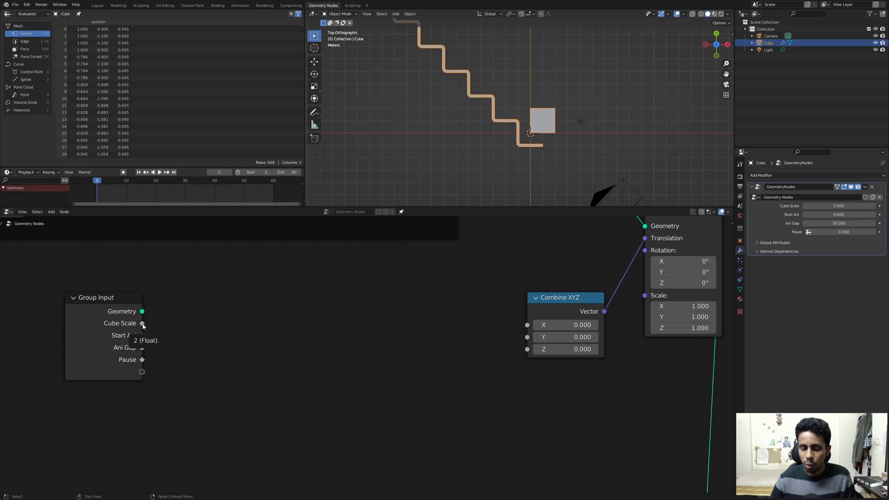
pyautogui.moveTo(143, 325); pyautogui.dragTo(528, 325)
pyautogui.scroll(3, 545, 153)
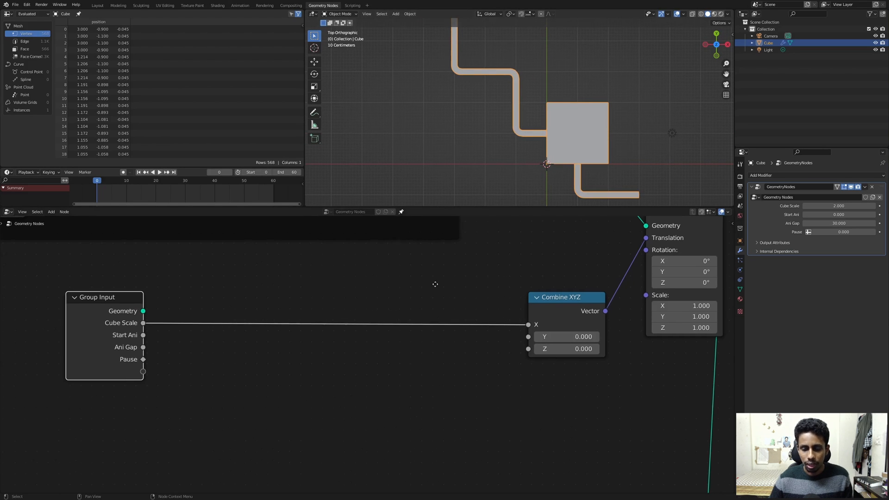
pyautogui.moveTo(434, 281); pyautogui.dragTo(444, 278, button='middle')
# - Test the strip's offset by setting Cube Scale to 3 and then to 5
pyautogui.click(840, 208)
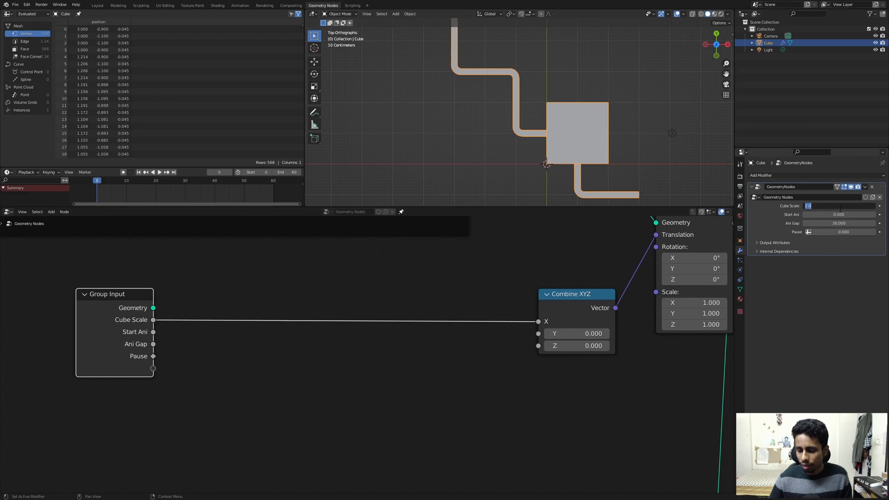
pyautogui.write('3')
pyautogui.press('Return')
pyautogui.click(839, 208)
pyautogui.write('5')
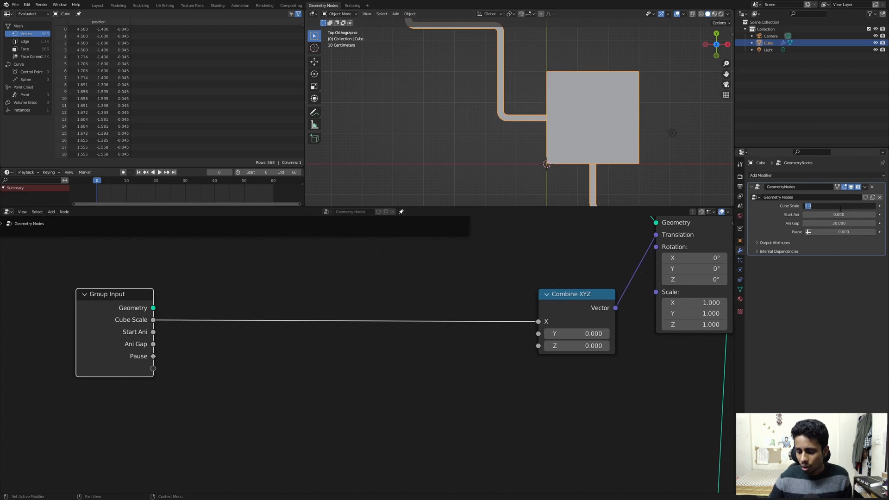
pyautogui.press('Return')
# - Examine from the top view how the strip lines up with the enlarged cube
pyautogui.scroll(-4, 677, 182)
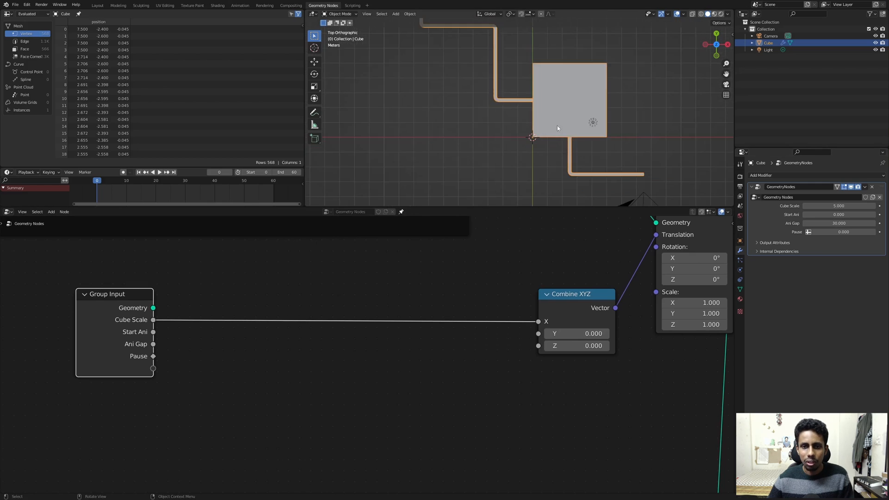
pyautogui.scroll(2, 486, 88)
pyautogui.scroll(-8, 557, 103)
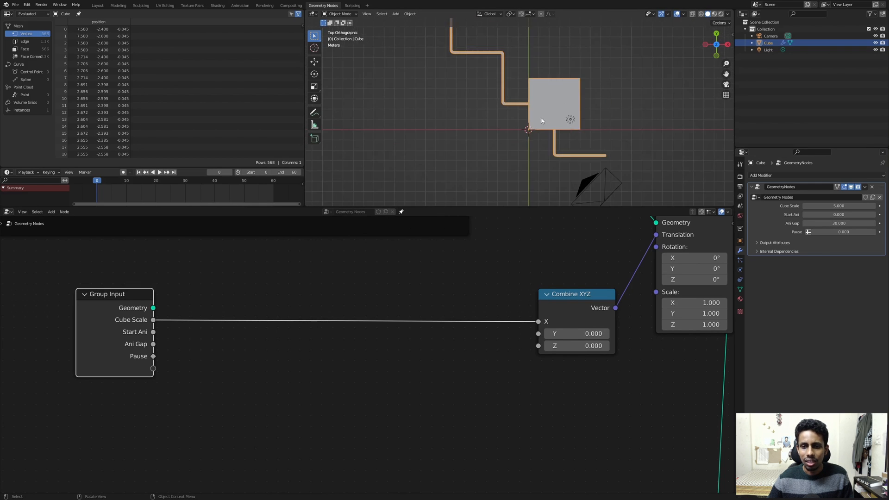
pyautogui.scroll(8, 486, 102)
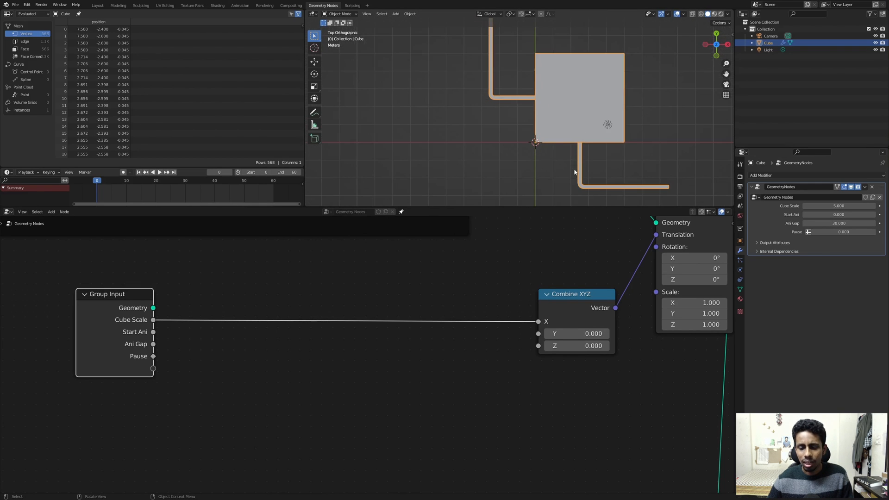
pyautogui.scroll(2, 572, 166)
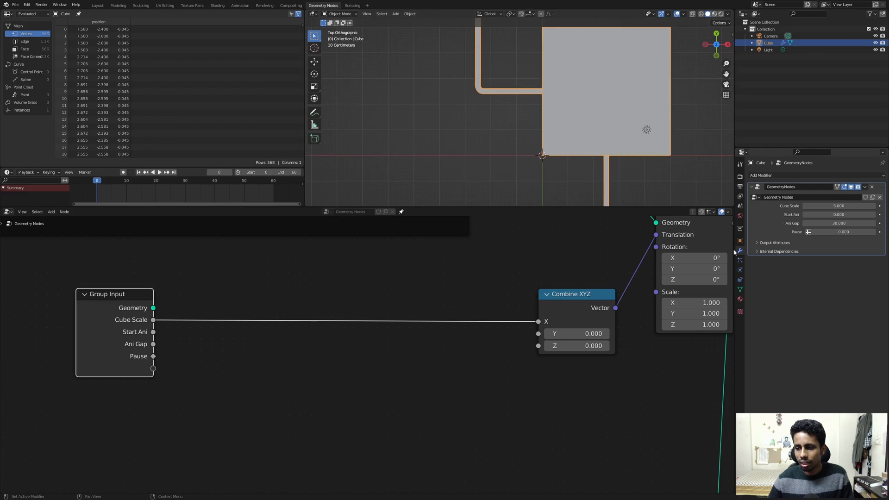
pyautogui.scroll(-3, 514, 114)
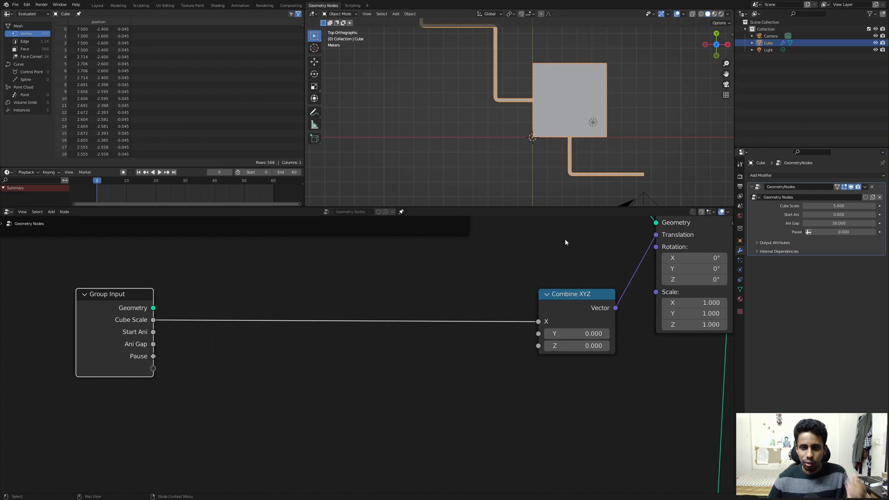
pyautogui.scroll(-3, 556, 197)
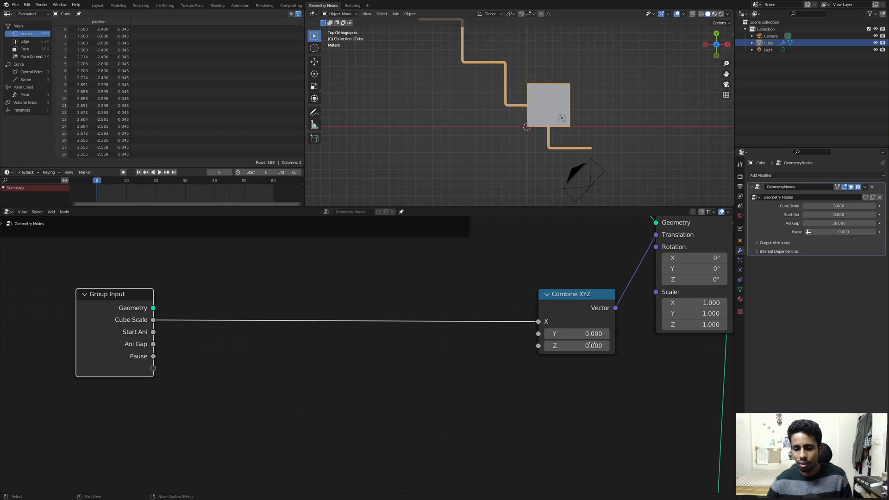
# - Set the Combine XYZ Y offset to -7.66 and insert an Add Math node between Cube Scale and the X input
pyautogui.moveTo(588, 334); pyautogui.dragTo(541, 334)
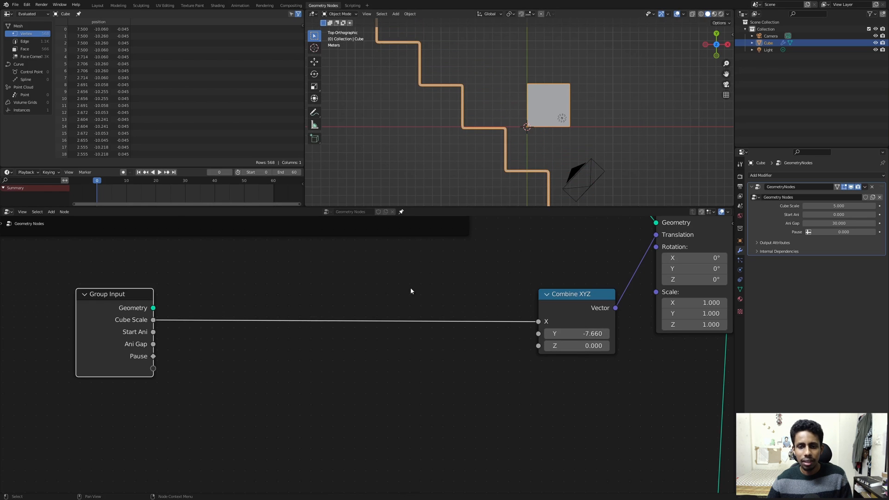
pyautogui.hotkey('shift', 'a')
pyautogui.click(382, 296)
pyautogui.write('ma')
pyautogui.press('Return')
pyautogui.click(378, 287)
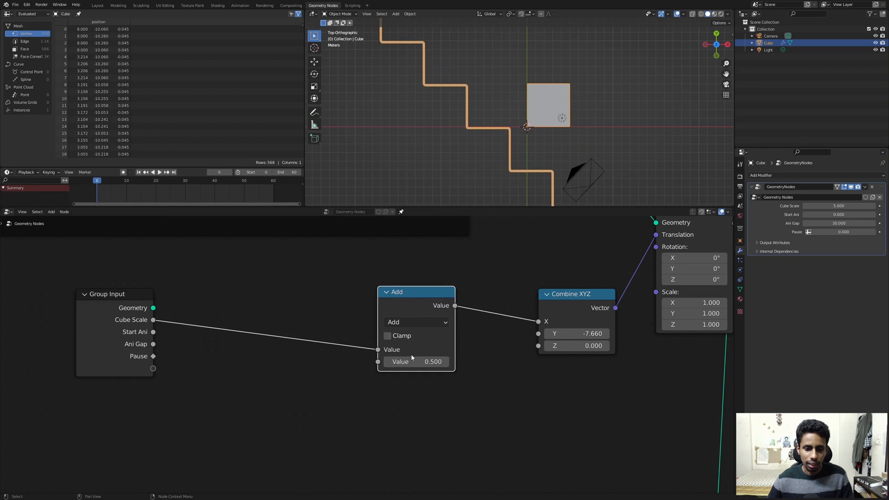
# - Shift the strip along X by setting the Add node's second value to 10
pyautogui.moveTo(411, 361); pyautogui.dragTo(569, 340)
pyautogui.click(393, 363)
pyautogui.write('10')
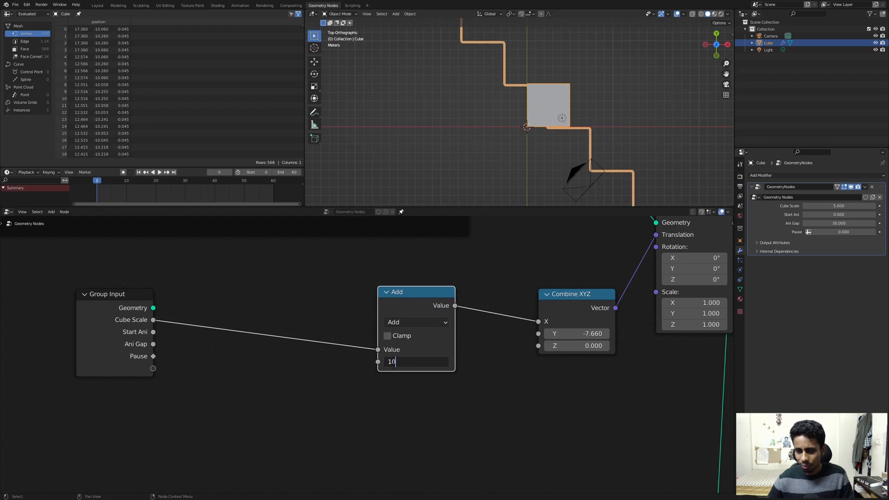
pyautogui.press('Return')
# - Shift the strip along Y by setting the Combine XYZ Y value to -9 and then to -10
pyautogui.moveTo(574, 334); pyautogui.dragTo(541, 334)
pyautogui.click(575, 334)
pyautogui.write('-9')
pyautogui.press('Return')
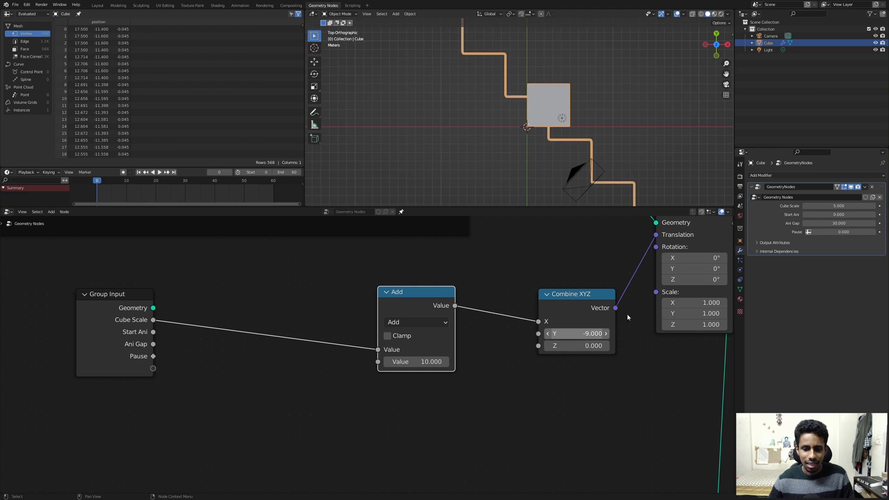
pyautogui.moveTo(434, 305); pyautogui.dragTo(458, 281)
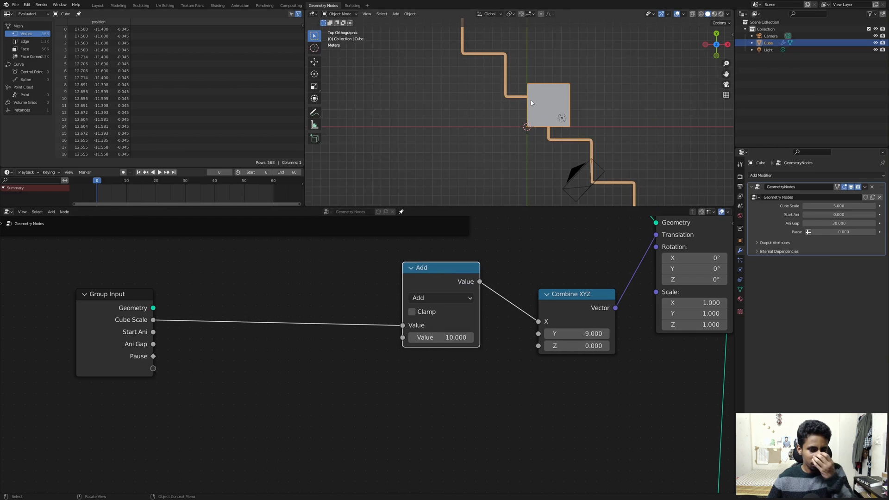
pyautogui.scroll(2, 531, 100)
pyautogui.moveTo(574, 333)
pyautogui.mouseDown()
pyautogui.moveTo(548, 333)
pyautogui.moveTo(578, 333)
pyautogui.mouseUp()
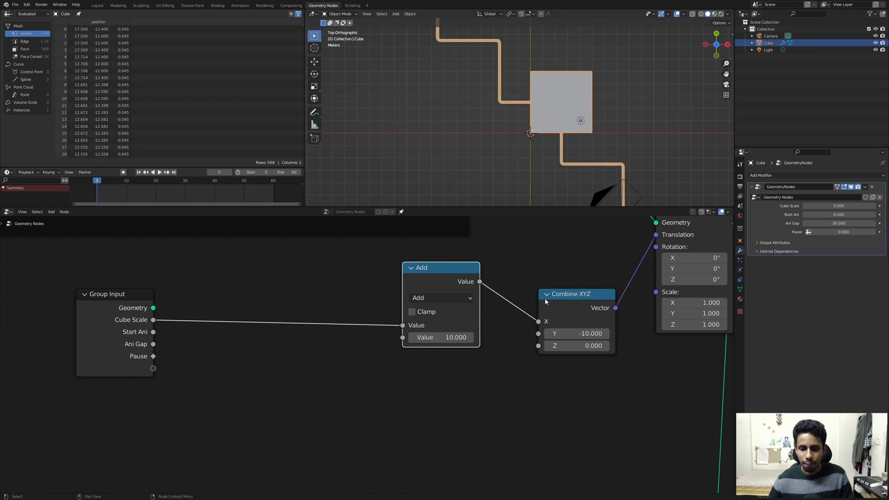
# - Test how the offset strip follows the cube by raising Cube Scale to 5.72
pyautogui.moveTo(442, 274); pyautogui.dragTo(444, 264)
pyautogui.moveTo(839, 206); pyautogui.dragTo(872, 206)
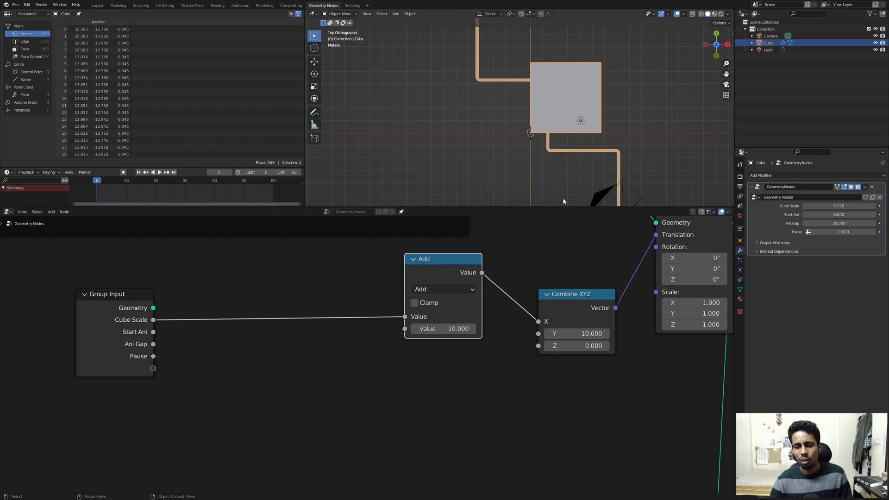
pyautogui.moveTo(442, 268); pyautogui.dragTo(406, 278)
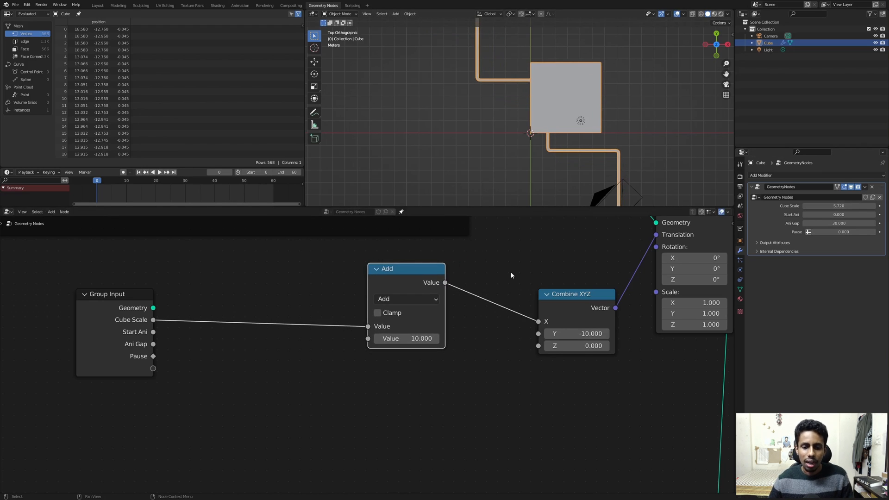
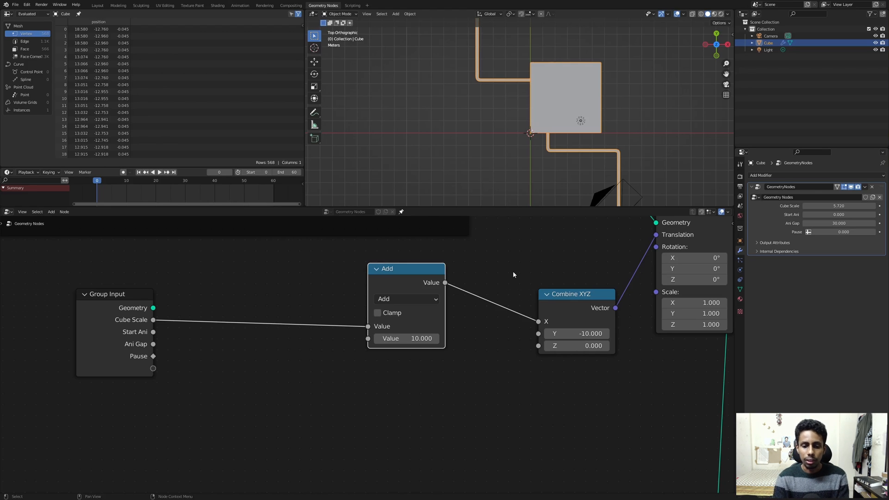
# - Reset the Combine XYZ Y value and the Add node's second value to 0
pyautogui.click(574, 334)
pyautogui.write('0')
pyautogui.press('Return')
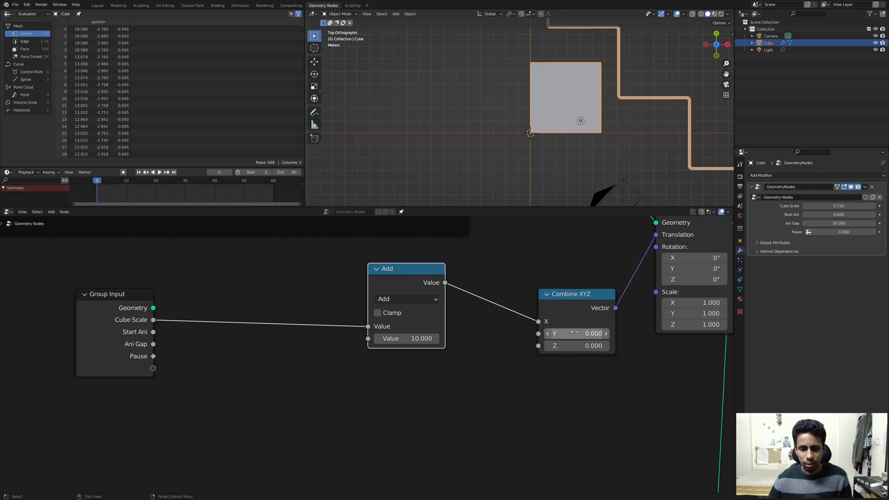
pyautogui.click(407, 339)
pyautogui.write('0')
pyautogui.press('Return')
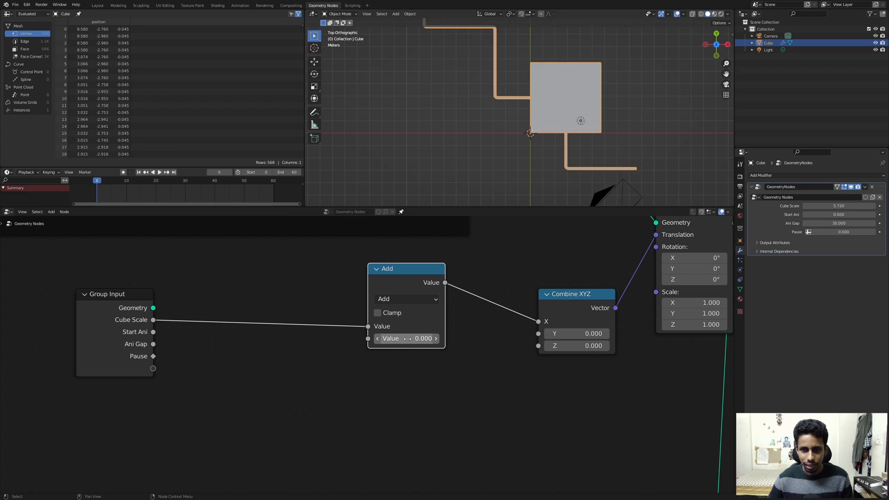
# - Switch the Math node's operation to Multiply and set its second value to 1
pyautogui.click(406, 299)
pyautogui.click(407, 353)
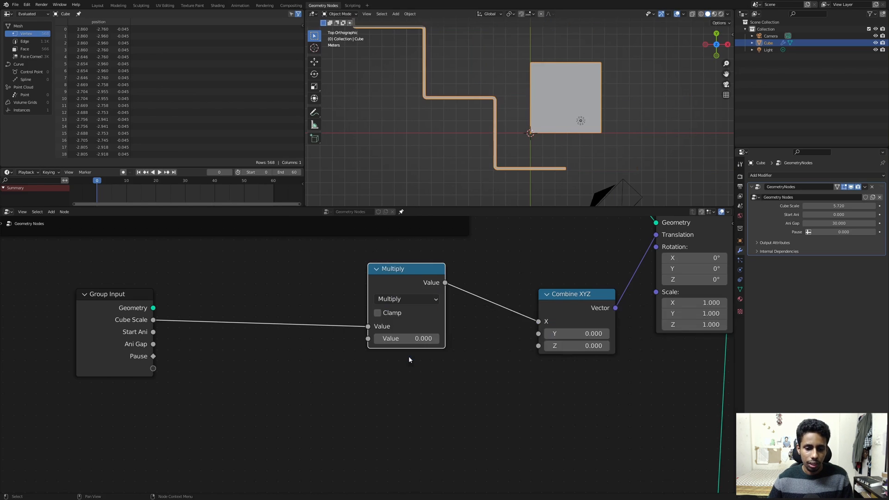
pyautogui.moveTo(394, 275); pyautogui.dragTo(422, 271, button='middle')
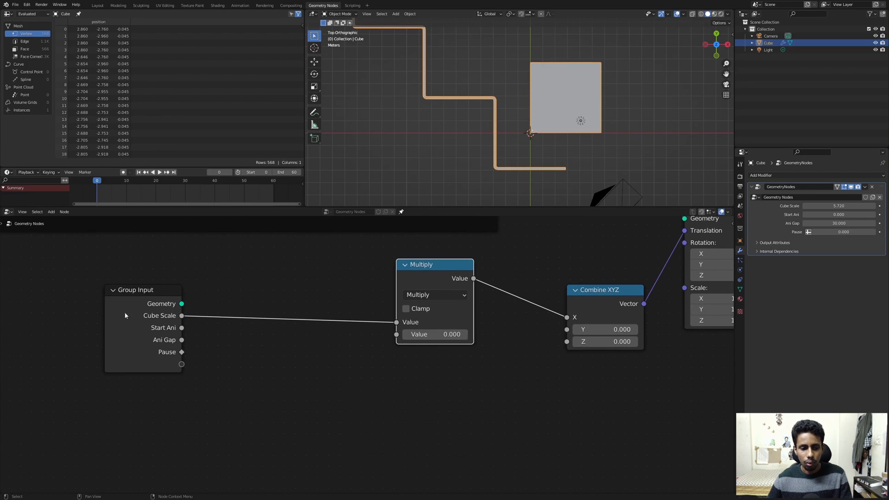
pyautogui.scroll(1, 402, 332)
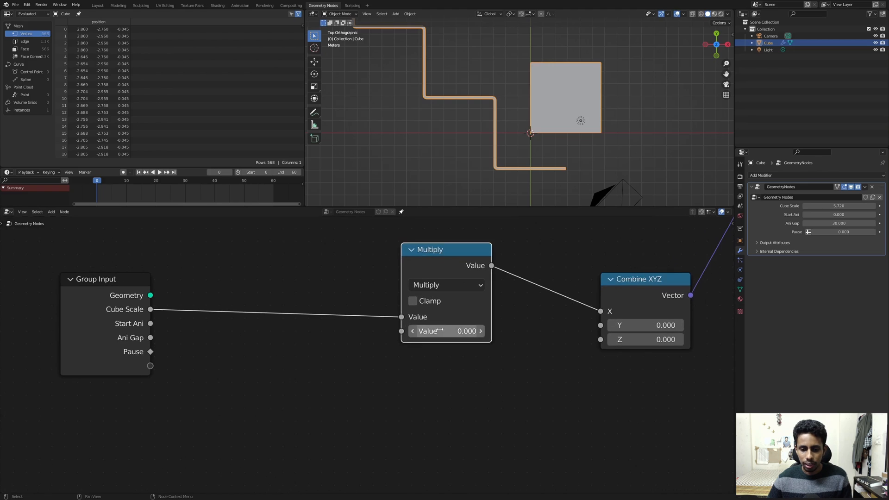
pyautogui.moveTo(446, 301); pyautogui.dragTo(419, 321, button='middle')
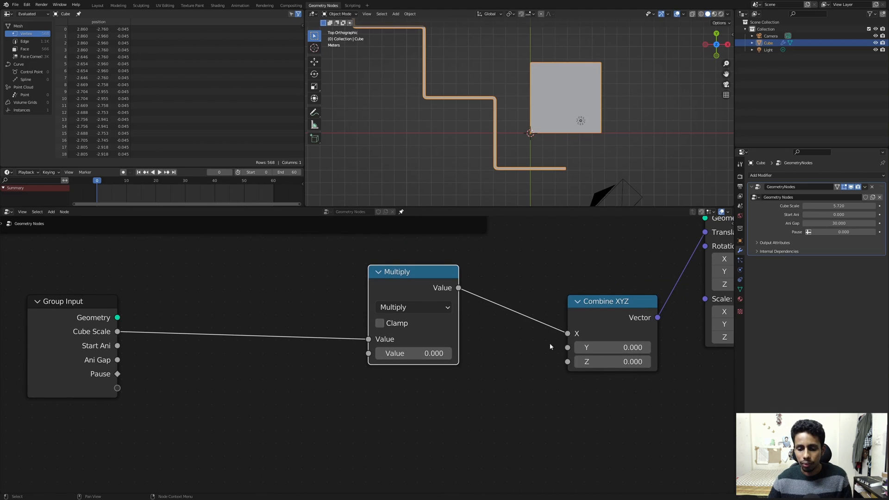
pyautogui.click(411, 353)
pyautogui.write('1')
pyautogui.press('Return')
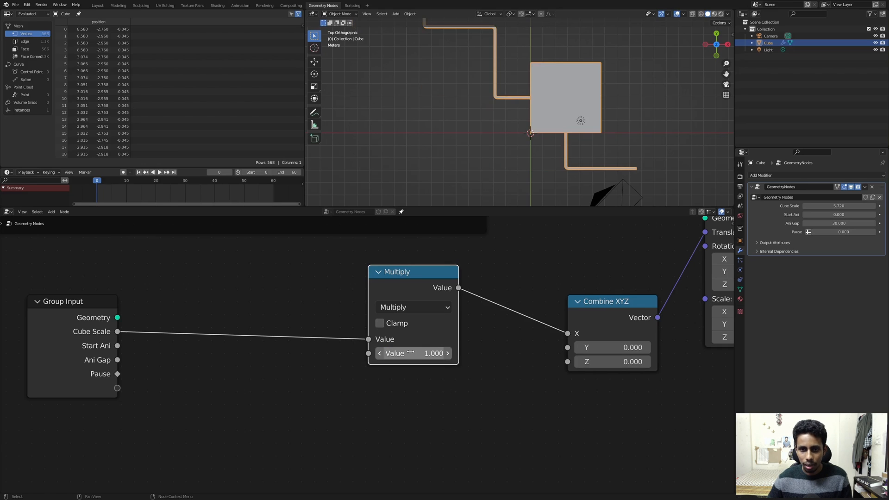
# - Set the Multiply node's second value to 2 and the modifier's Cube Scale to 2
pyautogui.click(411, 353)
pyautogui.write('2')
pyautogui.press('Return')
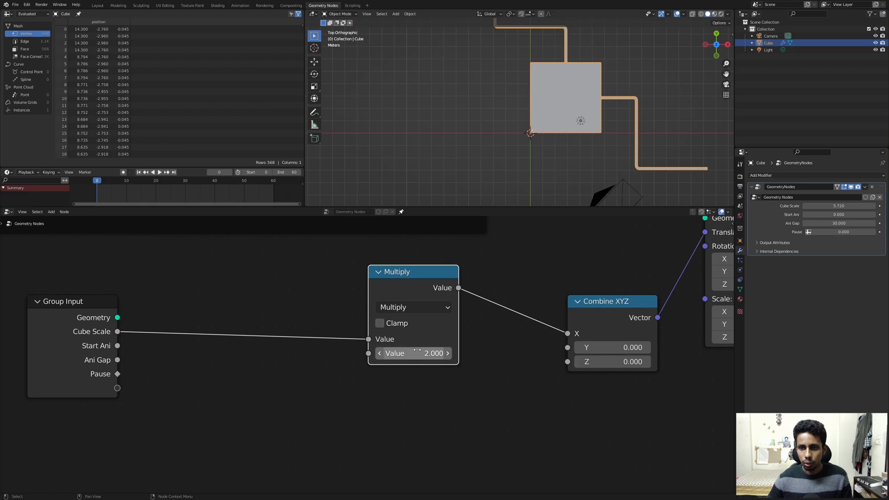
pyautogui.click(843, 206)
pyautogui.write('2')
pyautogui.press('Return')
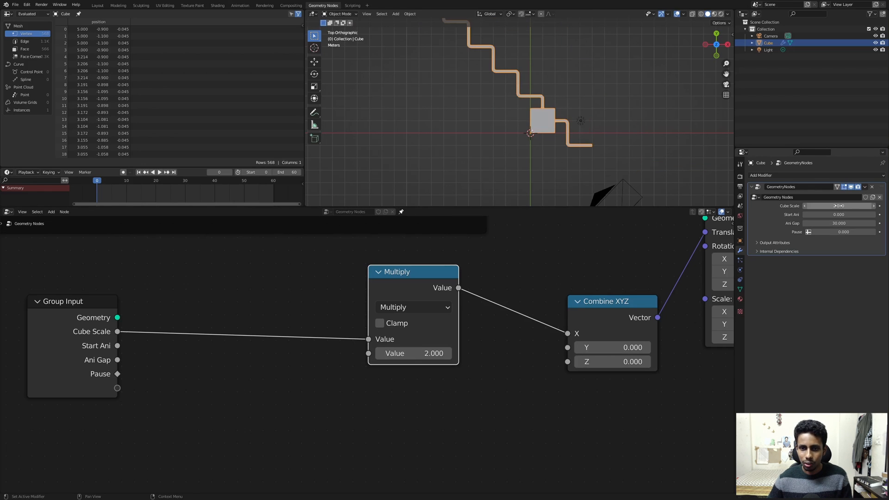
# - Set the Multiply node's second value back to 1
pyautogui.click(431, 354)
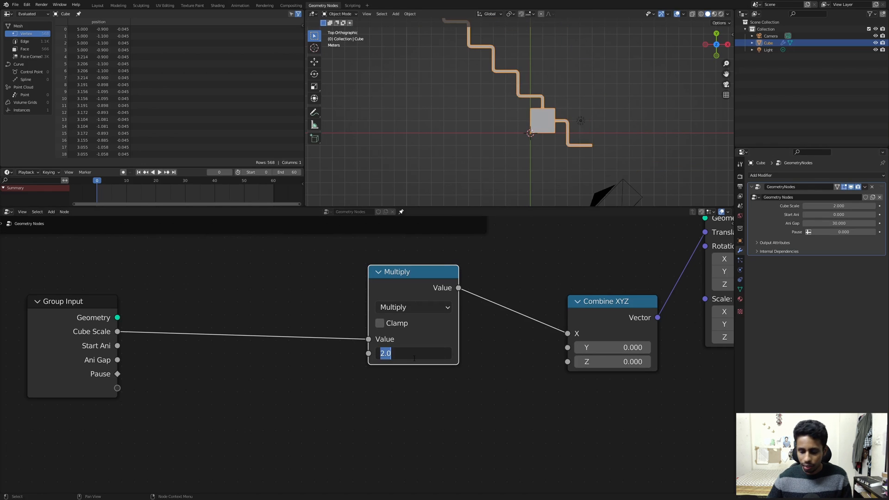
pyautogui.write('1')
pyautogui.press('Return')
# - Reposition the Multiply and Group Input nodes to leave more room between them
pyautogui.moveTo(413, 280); pyautogui.dragTo(395, 280)
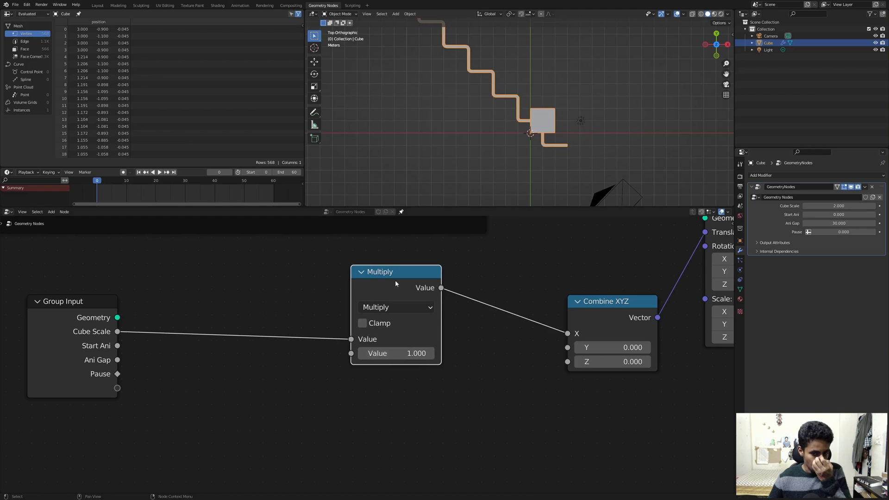
pyautogui.moveTo(396, 280); pyautogui.dragTo(452, 280, button='middle')
pyautogui.scroll(2, 520, 255)
pyautogui.moveTo(510, 258); pyautogui.dragTo(465, 271, button='middle')
pyautogui.moveTo(464, 271); pyautogui.dragTo(488, 265)
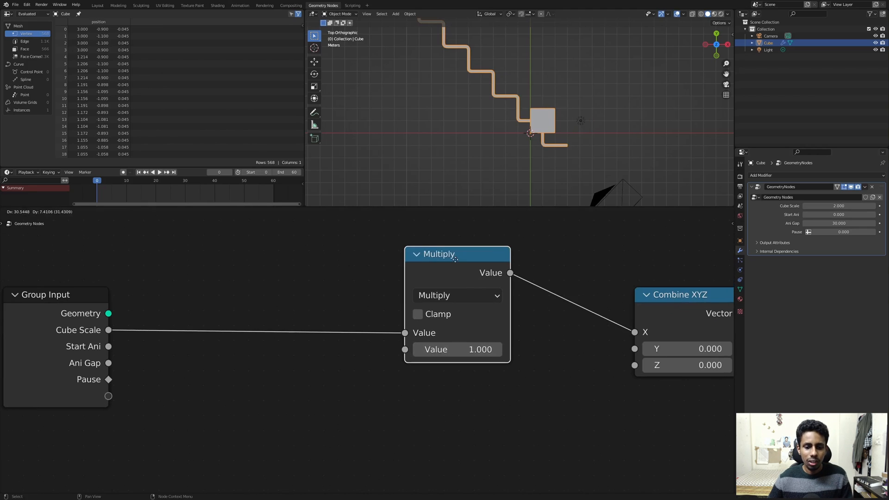
pyautogui.scroll(-3, 487, 265)
pyautogui.moveTo(91, 332); pyautogui.dragTo(38, 332)
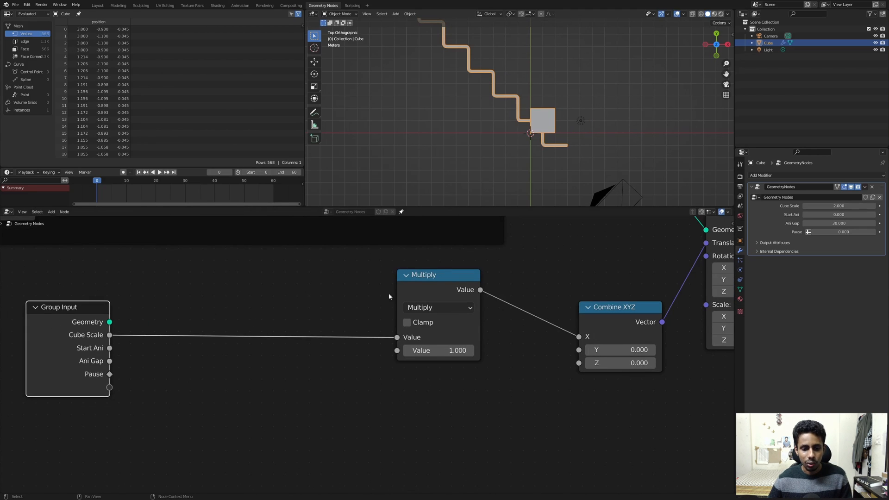
# - Add an Integer node connected to the Multiply node's second value input
pyautogui.moveTo(343, 374); pyautogui.dragTo(415, 335, button='middle')
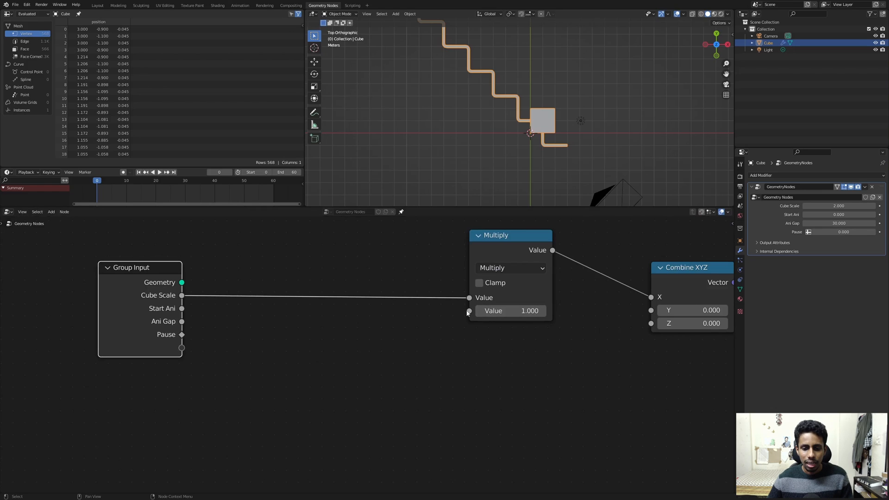
pyautogui.moveTo(468, 312); pyautogui.dragTo(442, 325)
pyautogui.moveTo(380, 340); pyautogui.dragTo(379, 340)
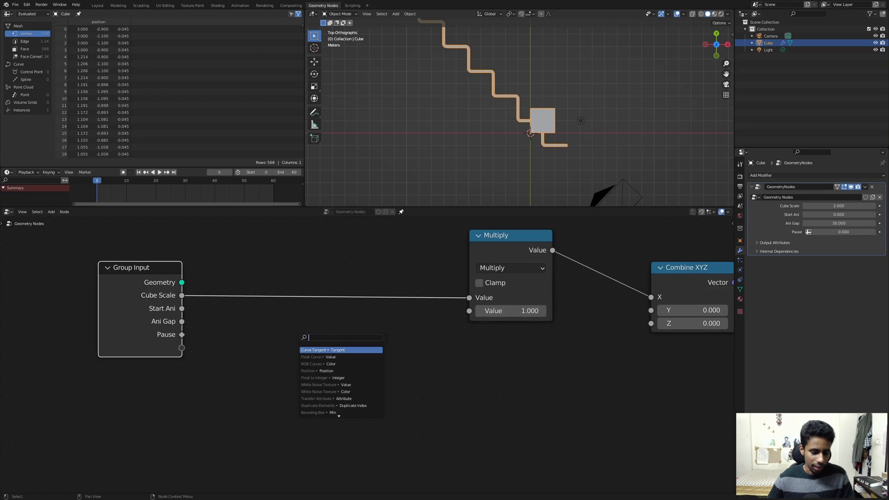
pyautogui.write('in')
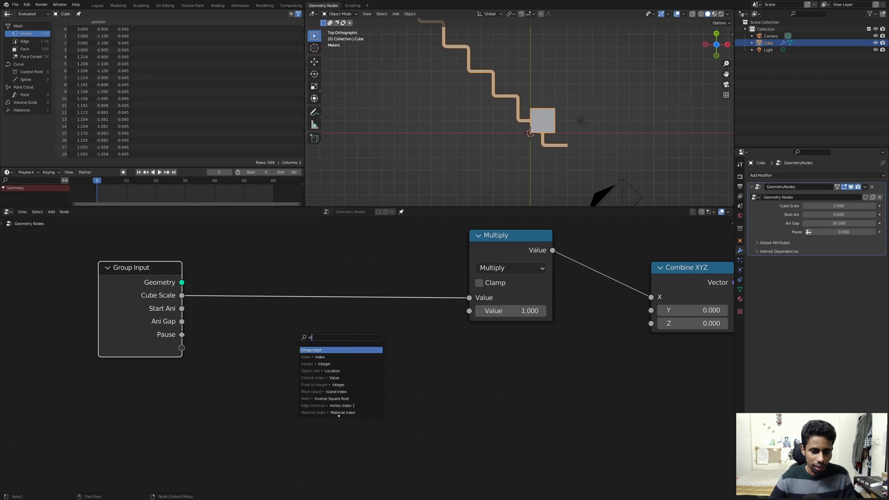
pyautogui.press('Down')
pyautogui.press('Down')
pyautogui.press('Return')
# - Set the Integer node's value to 1
pyautogui.click(361, 365)
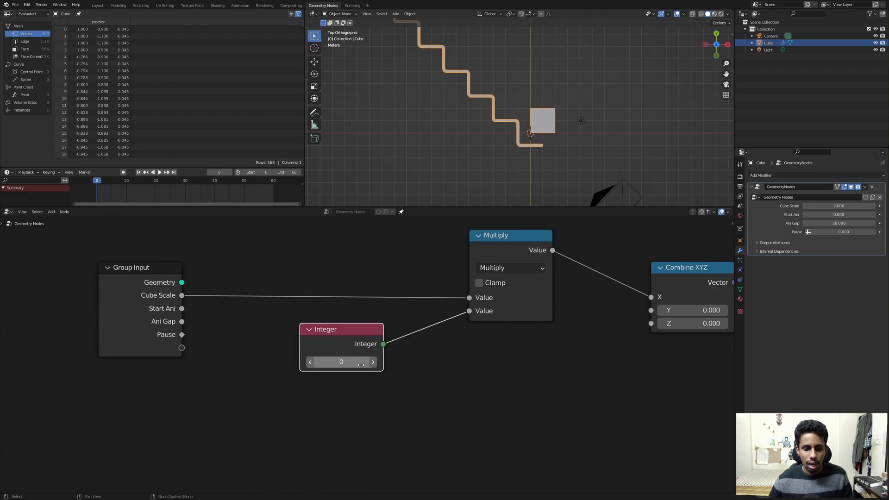
pyautogui.click(360, 364)
pyautogui.write('1')
pyautogui.press('Return')
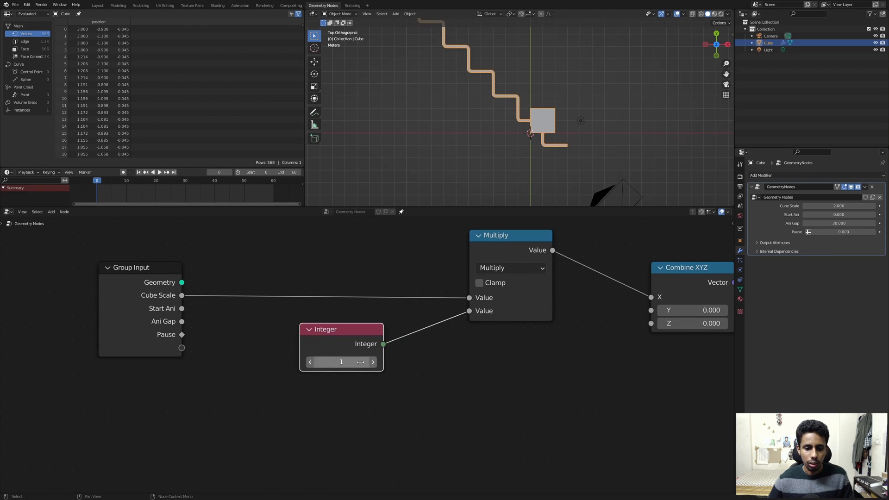
# - Test the strip's shift in whole cube steps by raising the Integer value to 4
pyautogui.click(373, 362)
pyautogui.click(372, 362)
pyautogui.click(372, 362)
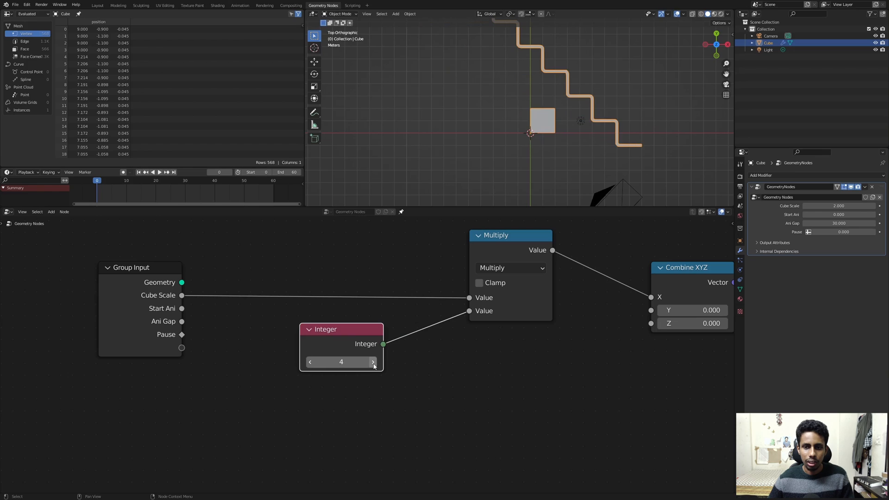
pyautogui.scroll(-3, 556, 50)
pyautogui.scroll(2, 556, 50)
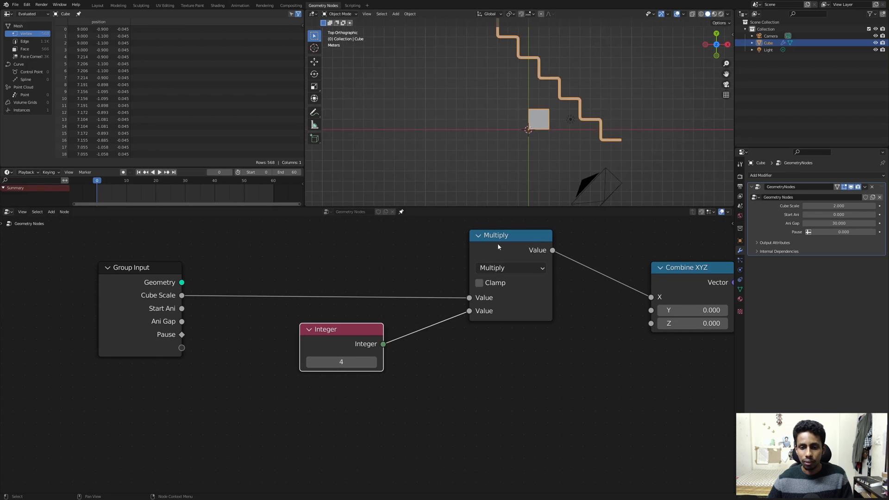
pyautogui.moveTo(498, 244); pyautogui.dragTo(492, 257, button='middle')
pyautogui.scroll(-3, 554, 121)
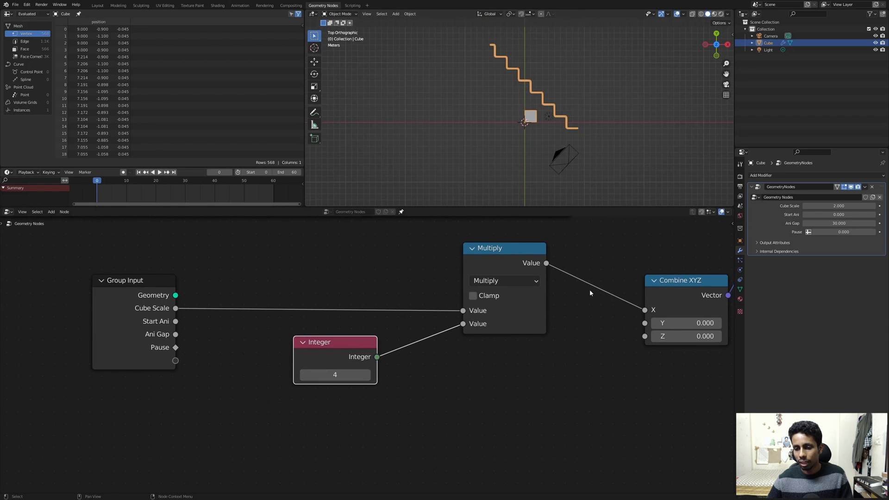
# - Lower the Integer value step by step to 1 and place its node nearer the Group Input
pyautogui.click(305, 375)
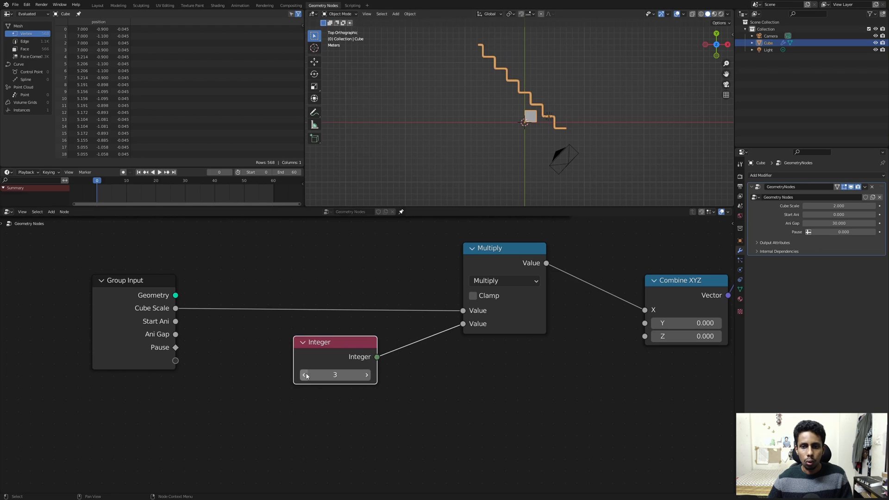
pyautogui.click(305, 374)
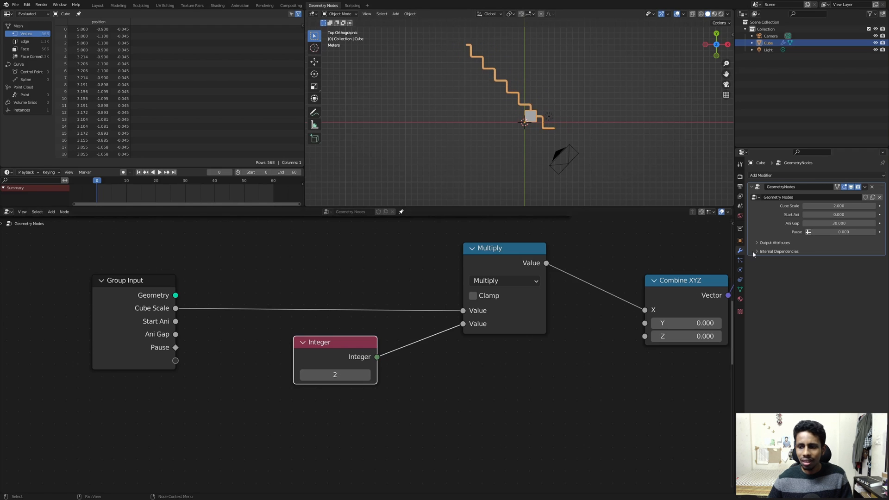
pyautogui.moveTo(309, 379); pyautogui.dragTo(300, 350)
pyautogui.click(286, 368)
# - Move the Multiply node slightly up and away from the Combine XYZ node
pyautogui.moveTo(415, 354); pyautogui.dragTo(346, 358, button='middle')
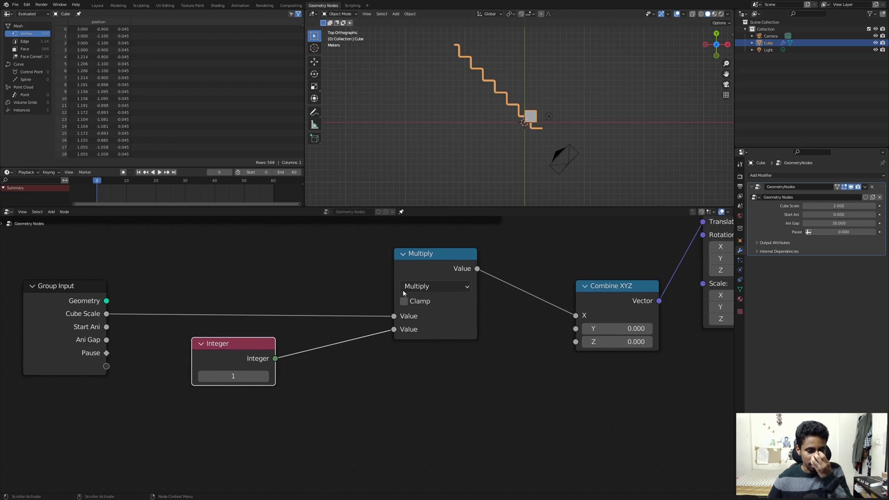
pyautogui.scroll(3, 510, 166)
pyautogui.moveTo(434, 259); pyautogui.dragTo(427, 255)
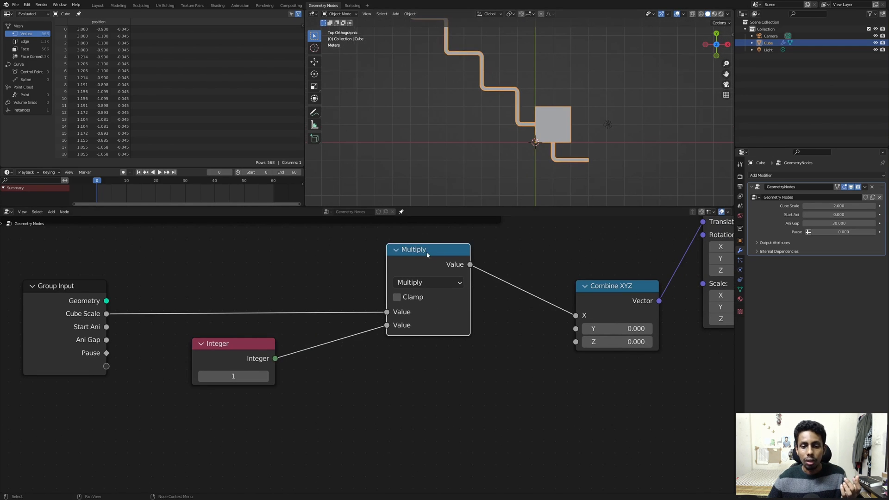
pyautogui.scroll(-2, 398, 284)
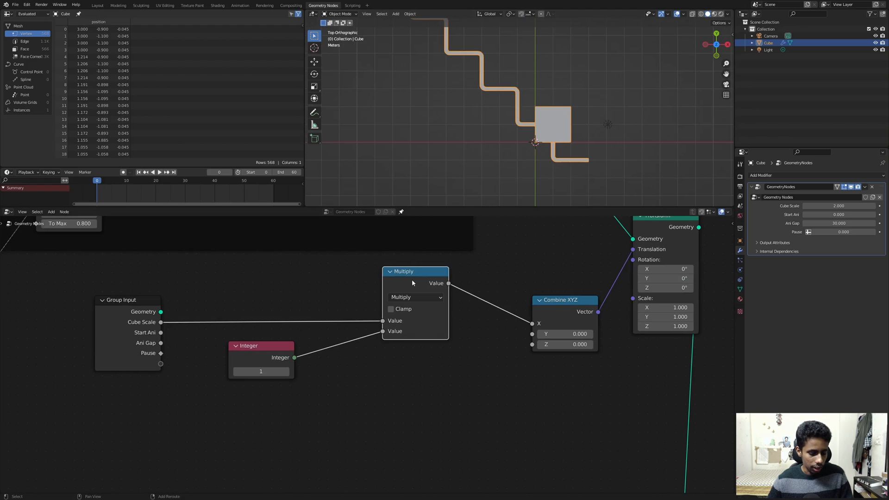
# - Duplicate the Multiply node below the original, feed it Cube Scale, and link its output to the Combine XYZ node's Y input
pyautogui.hotkey('shift', 'd')
pyautogui.moveTo(444, 370); pyautogui.dragTo(532, 334)
pyautogui.moveTo(379, 407); pyautogui.dragTo(160, 322)
pyautogui.moveTo(261, 352); pyautogui.dragTo(212, 394)
pyautogui.moveTo(375, 365); pyautogui.dragTo(401, 324, button='middle')
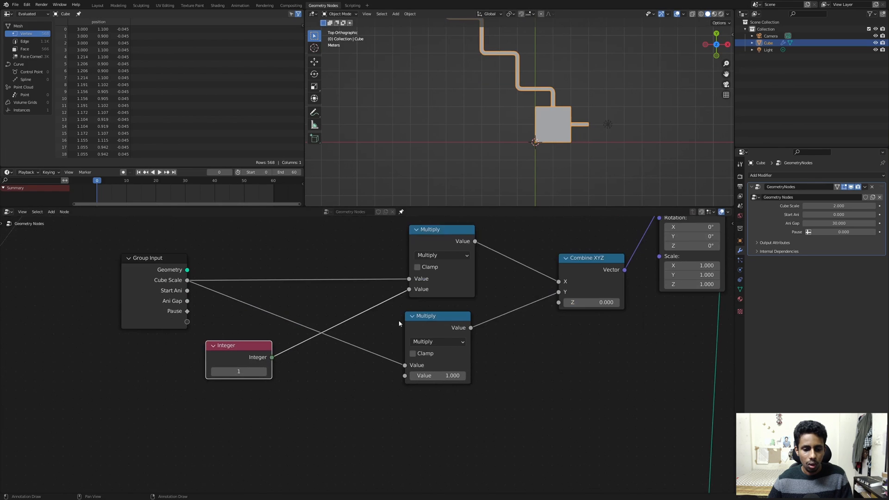
pyautogui.scroll(3, 401, 324)
pyautogui.moveTo(450, 305); pyautogui.dragTo(464, 301)
pyautogui.scroll(1, 469, 290)
pyautogui.scroll(2, 555, 167)
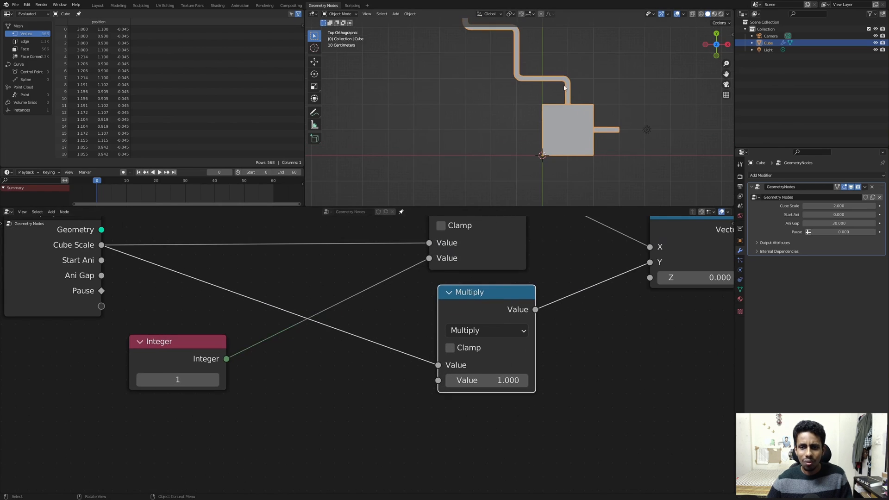
pyautogui.scroll(-1, 564, 88)
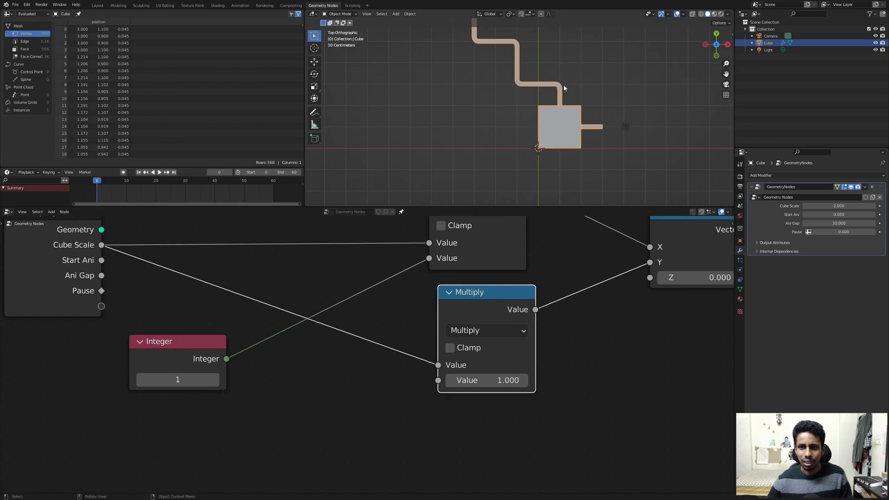
# - Test the strip's Y shift by setting the lower Multiply node's second value to 2, and to -2
pyautogui.click(483, 381)
pyautogui.write('2')
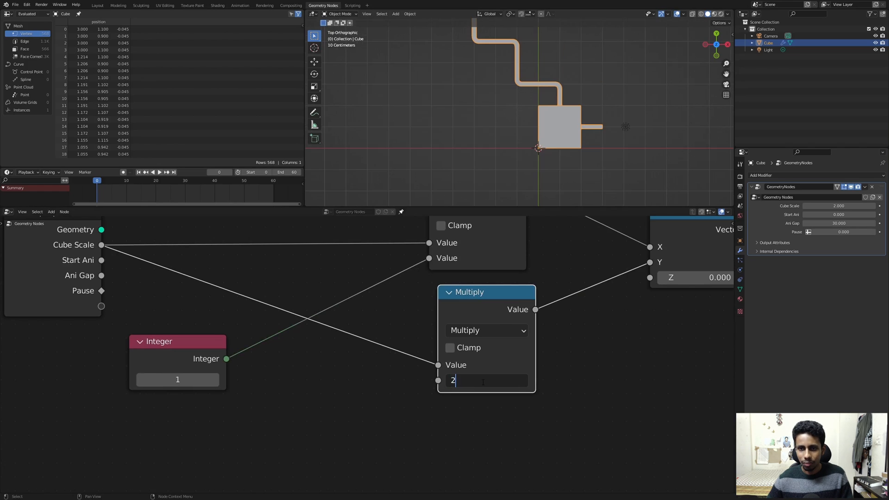
pyautogui.press('Return')
pyautogui.click(483, 381)
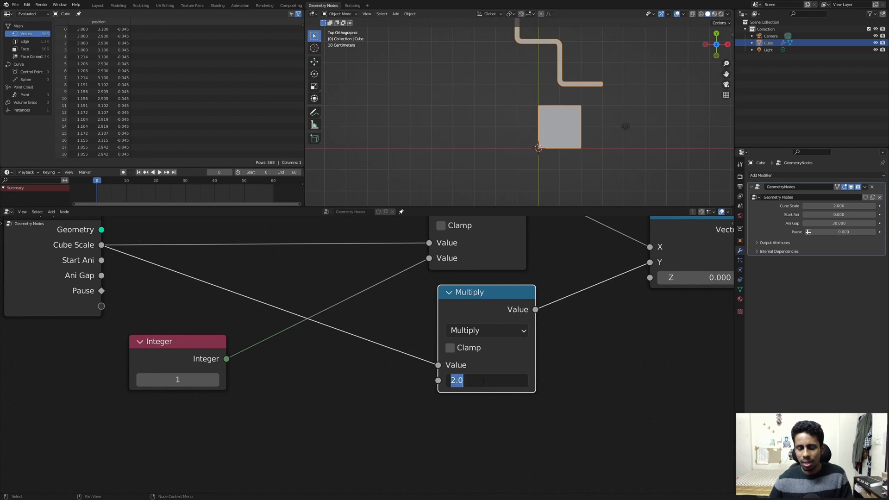
pyautogui.press('Home')
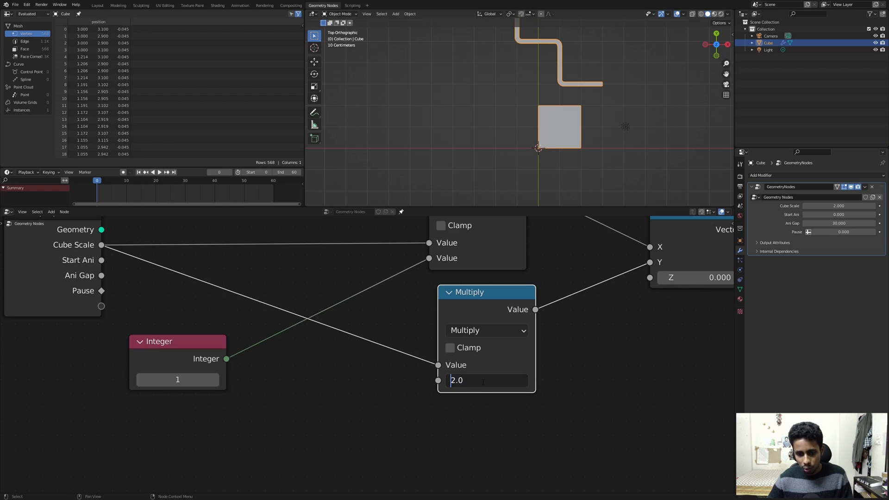
pyautogui.write('-')
pyautogui.press('Return')
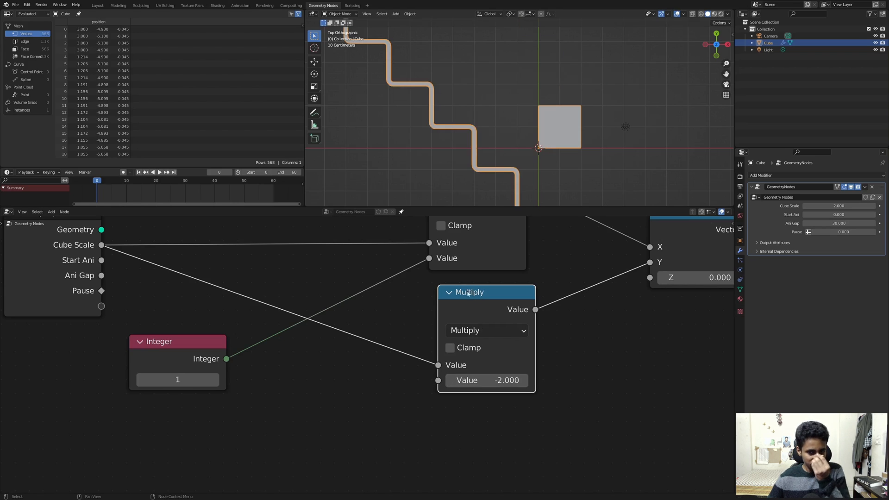
# - Try -1 and 0 as the lower Multiply node's second value, nudging the Integer node upward
pyautogui.moveTo(192, 344); pyautogui.dragTo(194, 330)
pyautogui.moveTo(345, 314); pyautogui.dragTo(314, 341, button='middle')
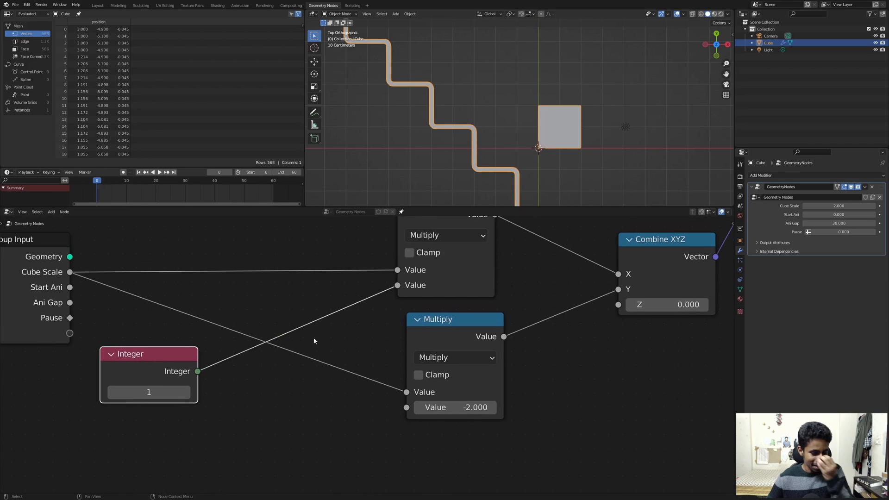
pyautogui.scroll(-2, 454, 174)
pyautogui.click(477, 408)
pyautogui.write('-')
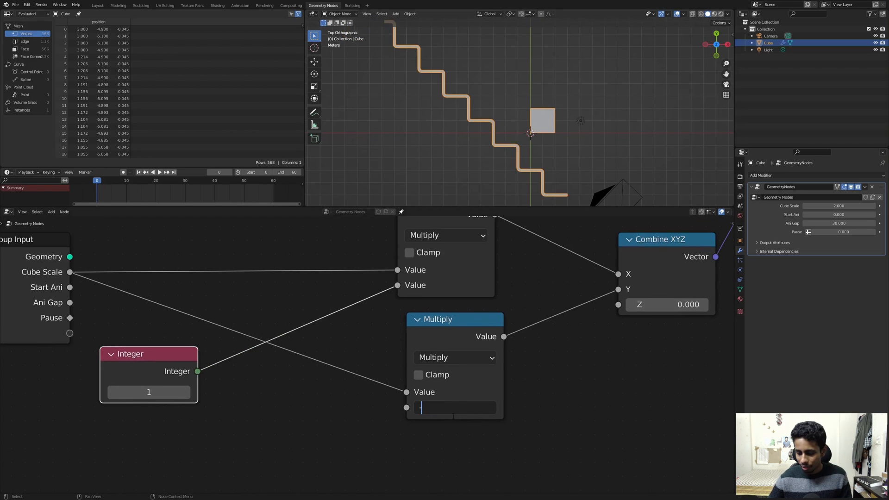
pyautogui.write('1')
pyautogui.press('Return')
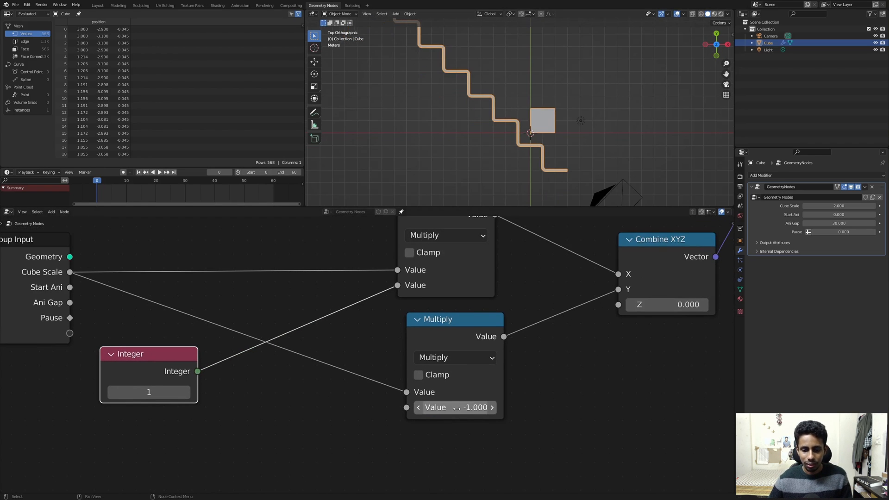
pyautogui.click(455, 407)
pyautogui.write('0')
pyautogui.press('Return')
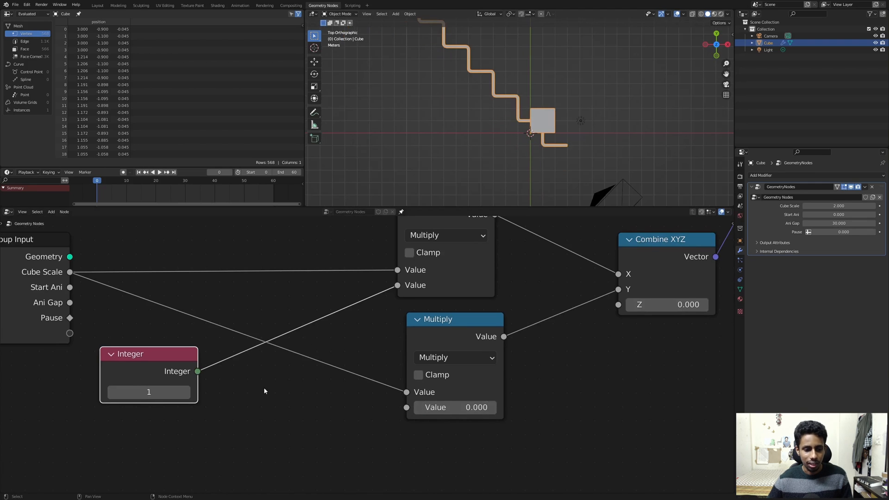
# - Shift the Integer node slightly and raise its value to 2
pyautogui.moveTo(361, 339); pyautogui.dragTo(422, 345, button='middle')
pyautogui.moveTo(307, 329); pyautogui.dragTo(295, 339, button='middle')
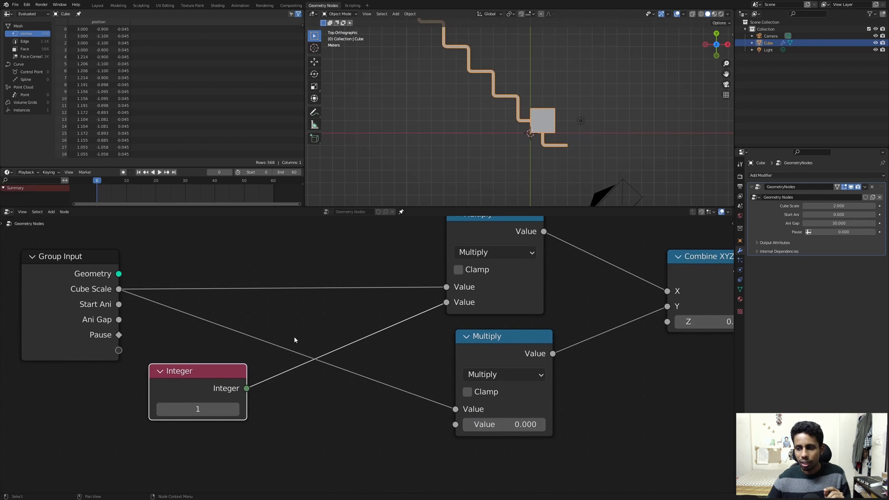
pyautogui.moveTo(165, 391); pyautogui.dragTo(180, 382)
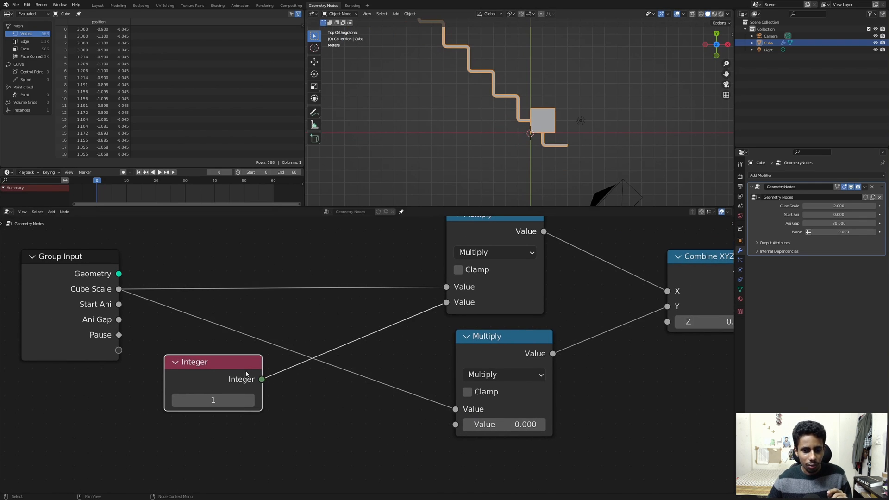
pyautogui.click(251, 400)
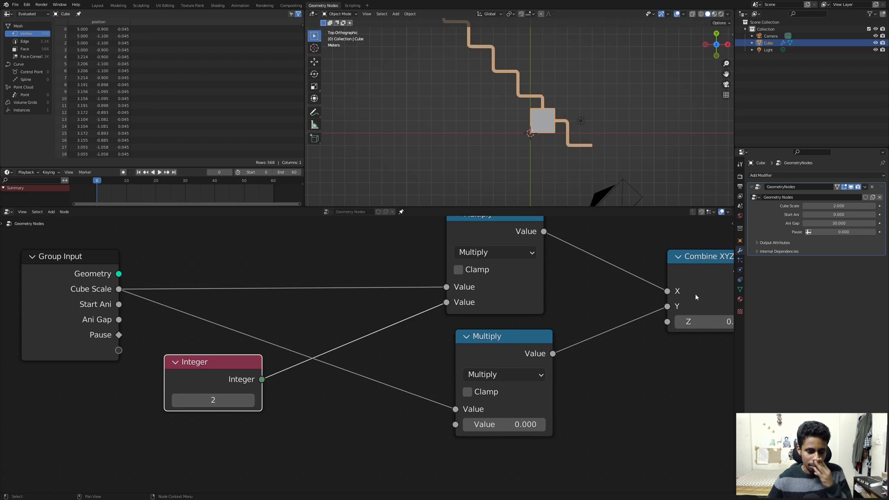
# - Set the modifier's Cube Scale to 3 to test the strip's alignment with the cube
pyautogui.click(817, 206)
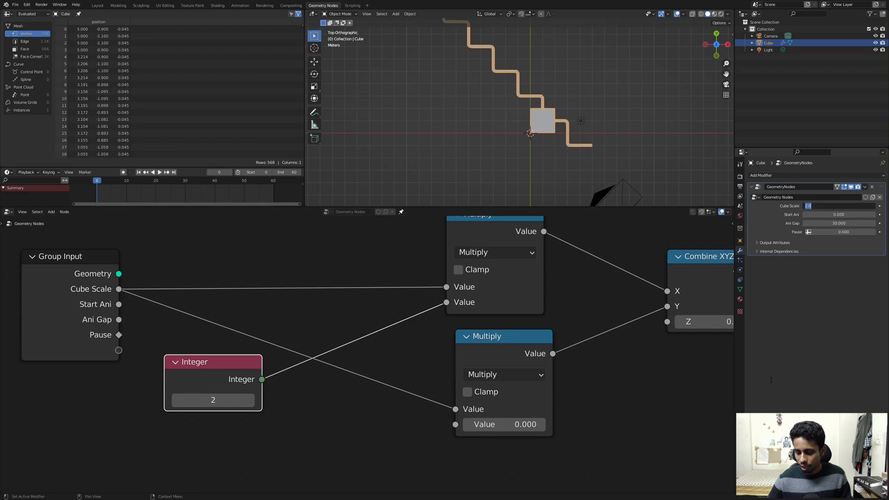
pyautogui.write('3')
pyautogui.press('Return')
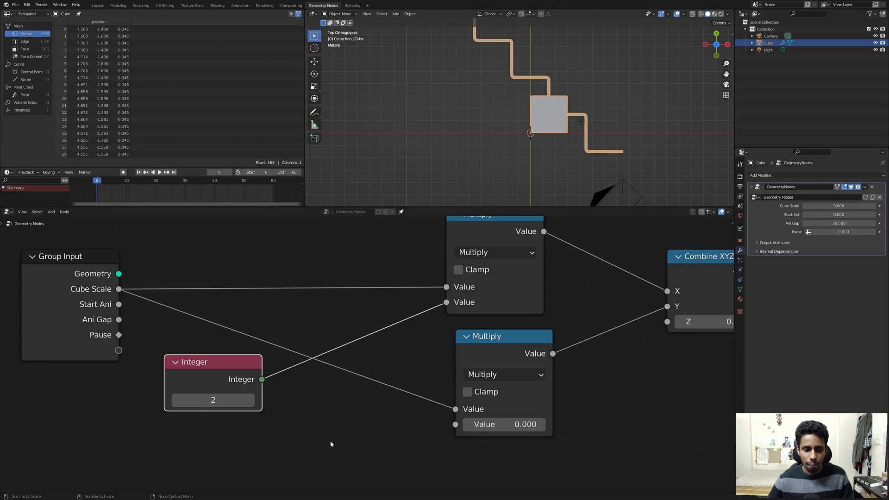
# - Move the Integer node closer to the Group Input and set the lower Multiply node's second value to -1
pyautogui.moveTo(204, 372); pyautogui.dragTo(178, 363)
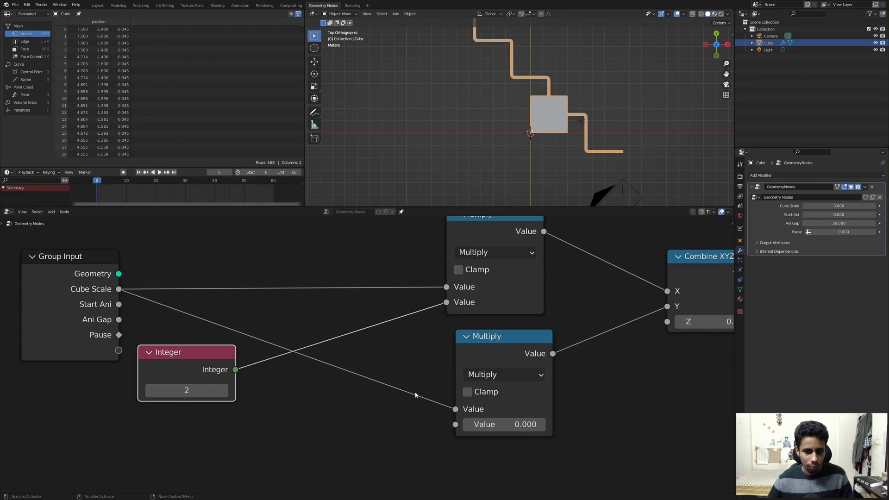
pyautogui.click(511, 424)
pyautogui.write('-1')
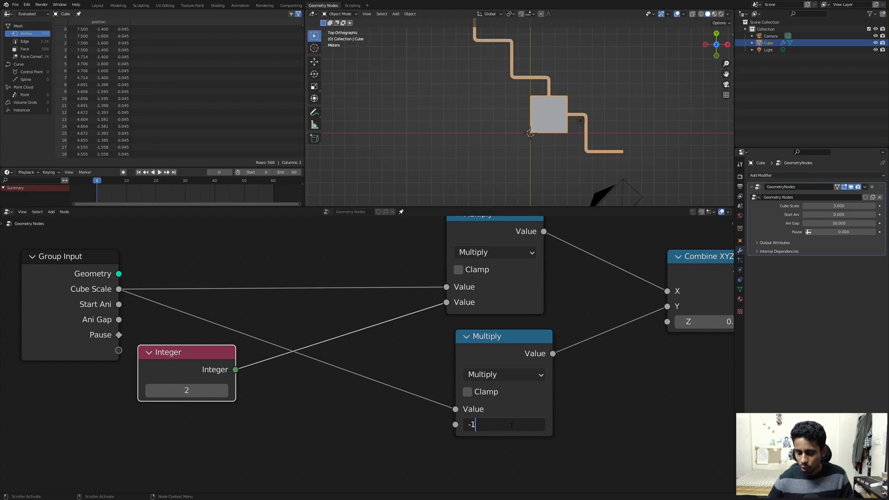
pyautogui.press('Return')
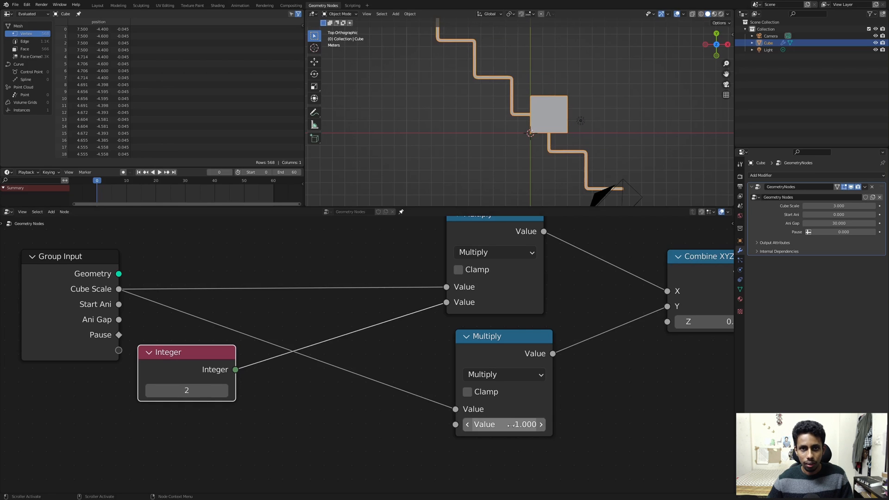
# - Test the strip's alignment with Cube Scale at 4 and at smaller values, and return Cube Scale to 2
pyautogui.click(851, 205)
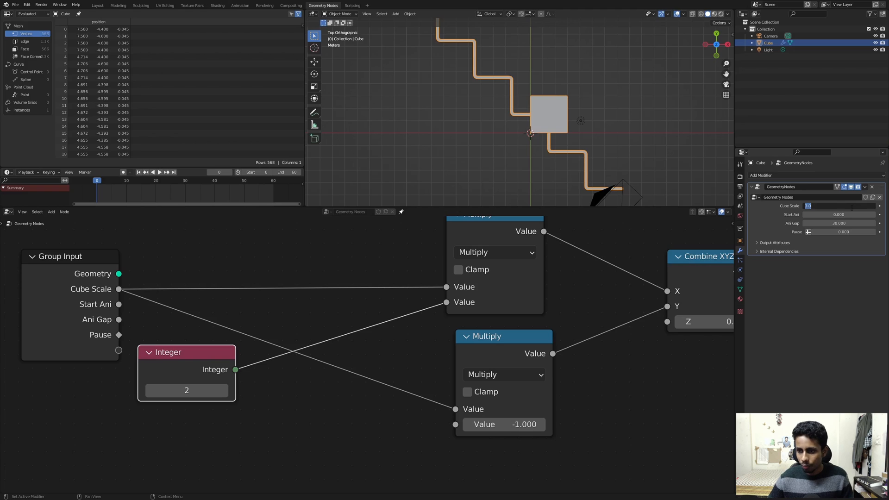
pyautogui.write('4')
pyautogui.press('Return')
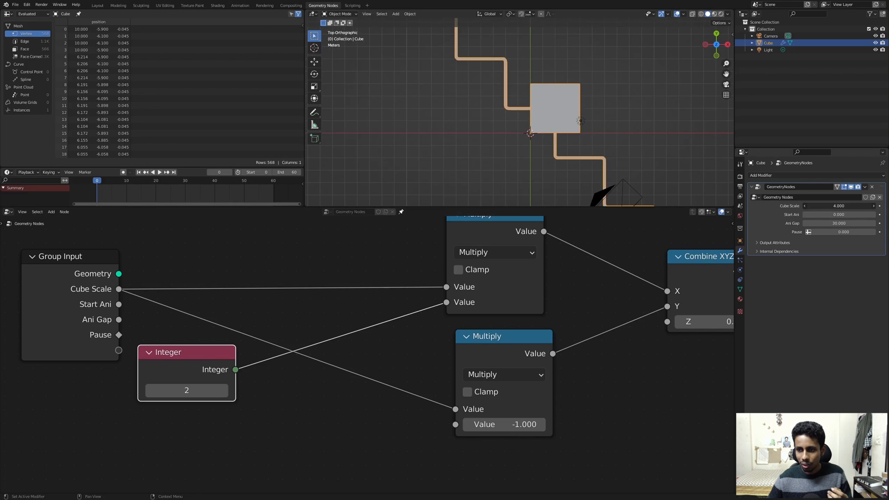
pyautogui.moveTo(839, 206)
pyautogui.mouseDown()
pyautogui.moveTo(870, 205)
pyautogui.moveTo(829, 206)
pyautogui.mouseUp()
pyautogui.click(828, 207)
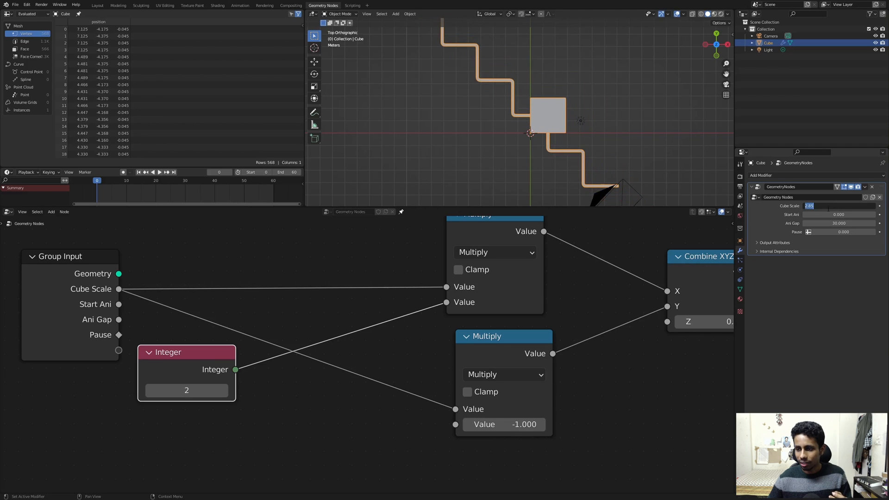
pyautogui.write('2')
pyautogui.press('Return')
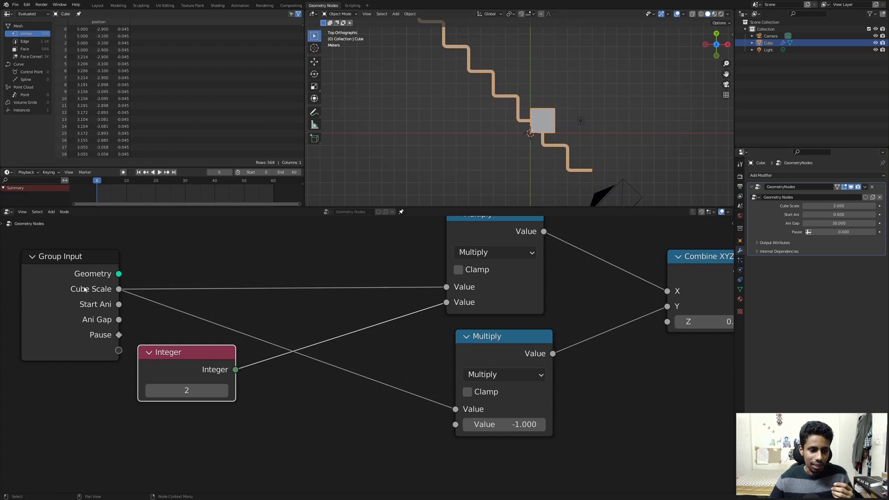
# - Align the lower Multiply node under the upper one and inspect the value reaching the Combine XYZ node's Y input
pyautogui.moveTo(486, 351); pyautogui.dragTo(477, 351)
pyautogui.moveTo(698, 306); pyautogui.dragTo(657, 332, button='middle')
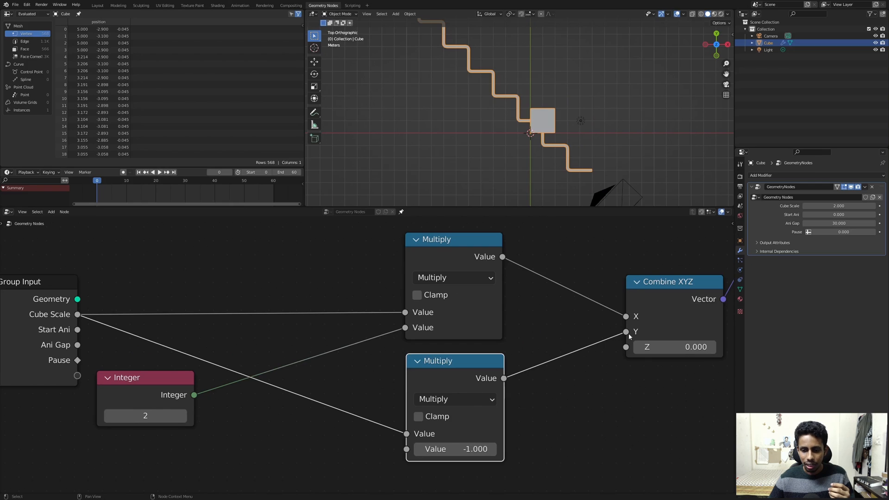
pyautogui.moveTo(626, 332)
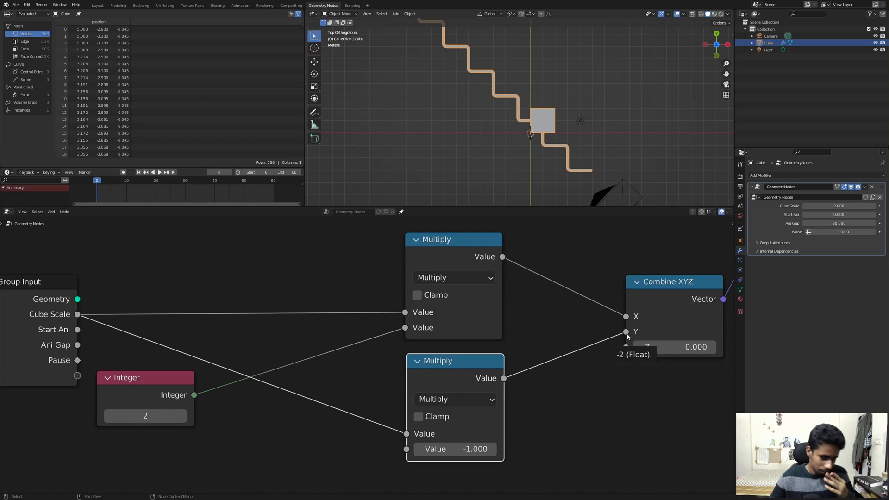
pyautogui.moveTo(452, 370); pyautogui.dragTo(452, 369)
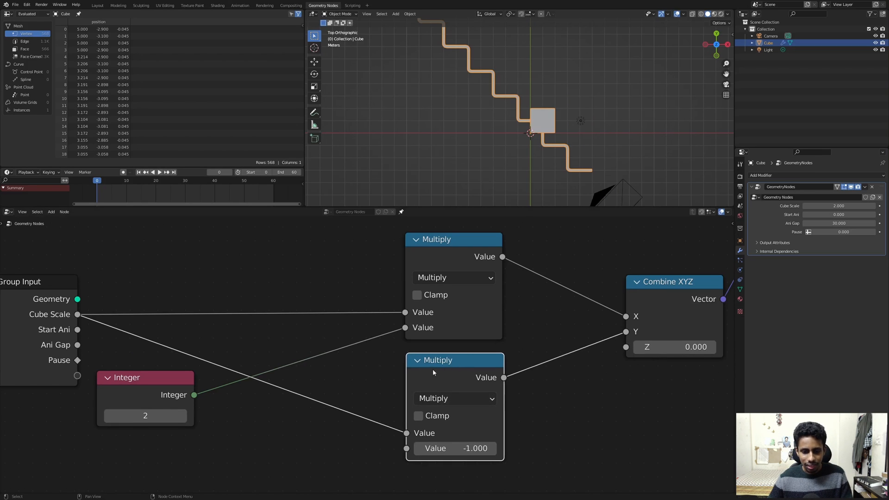
# - Try driving the lower Multiply node's second value directly from the Integer node, and disconnect that link
pyautogui.moveTo(218, 383); pyautogui.dragTo(300, 328, button='middle')
pyautogui.moveTo(237, 325); pyautogui.dragTo(297, 321)
pyautogui.moveTo(288, 360); pyautogui.dragTo(268, 352)
pyautogui.click(251, 360)
pyautogui.moveTo(329, 341); pyautogui.dragTo(492, 396)
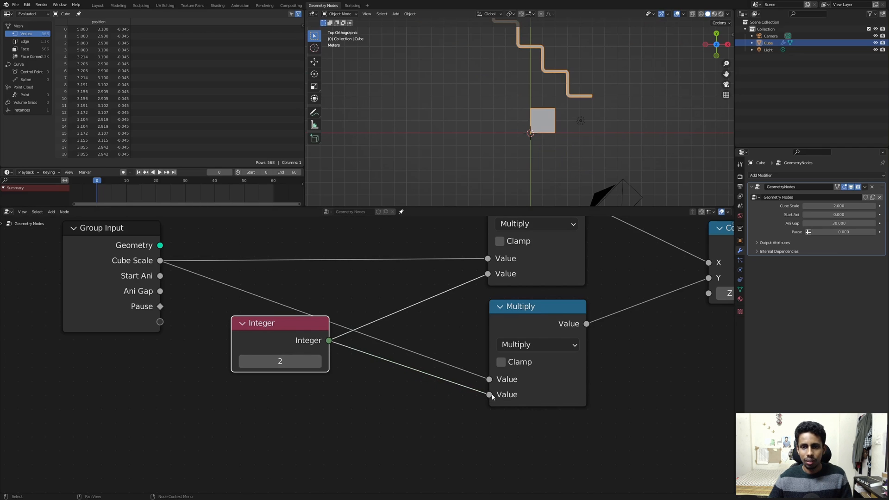
pyautogui.moveTo(304, 350); pyautogui.dragTo(260, 355)
pyautogui.moveTo(489, 395); pyautogui.dragTo(416, 388)
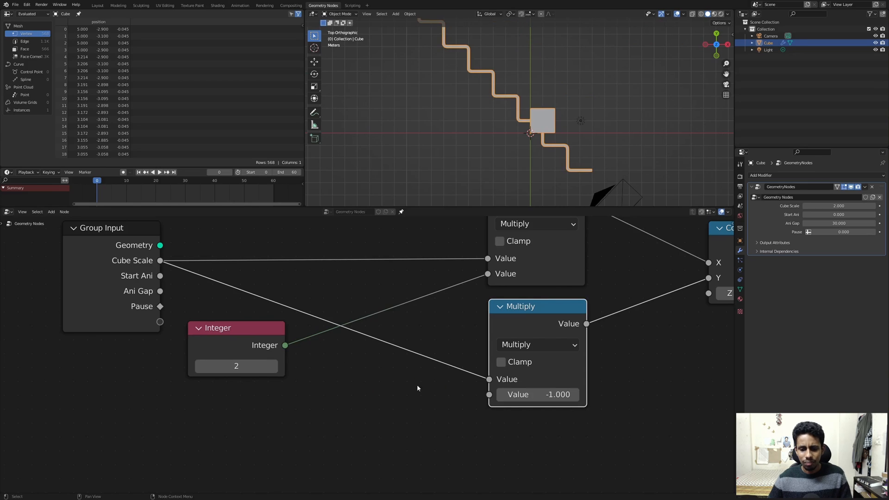
# - Add a Subtract math node fed by the Integer node and set its second value to 1
pyautogui.moveTo(260, 354); pyautogui.dragTo(242, 356)
pyautogui.scroll(2, 482, 394)
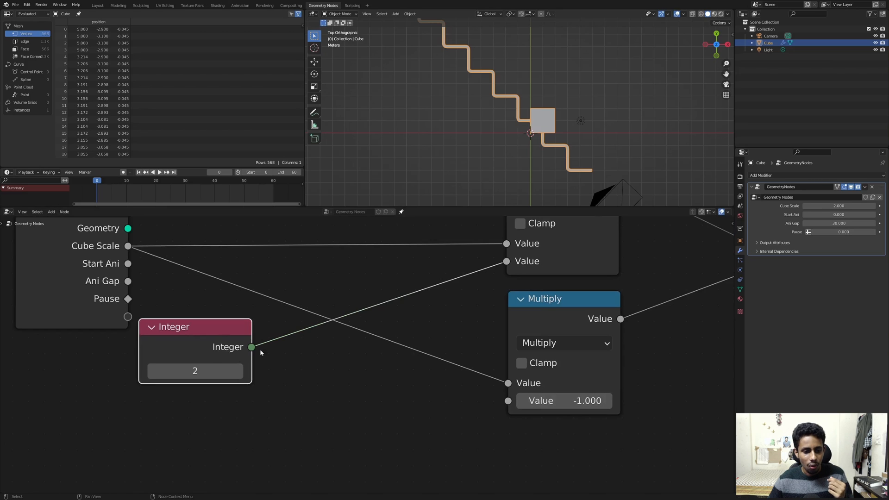
pyautogui.moveTo(253, 348); pyautogui.dragTo(295, 374)
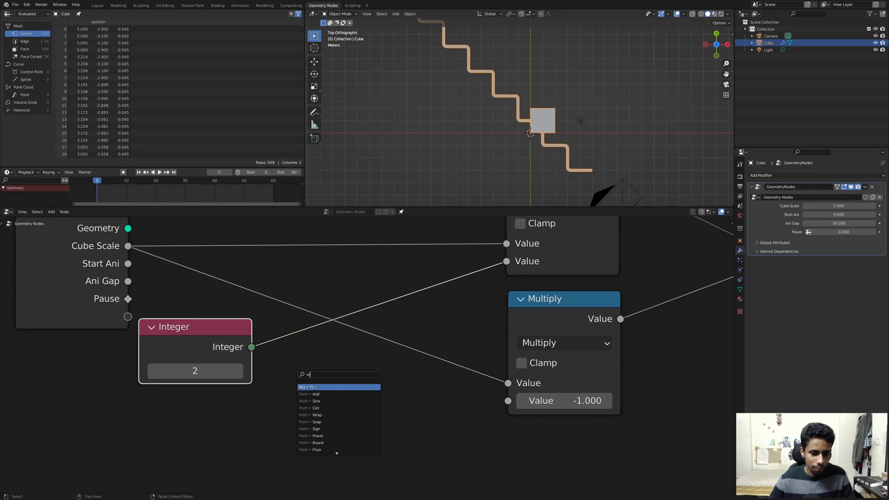
pyautogui.click(316, 394)
pyautogui.click(320, 381)
pyautogui.click(338, 399)
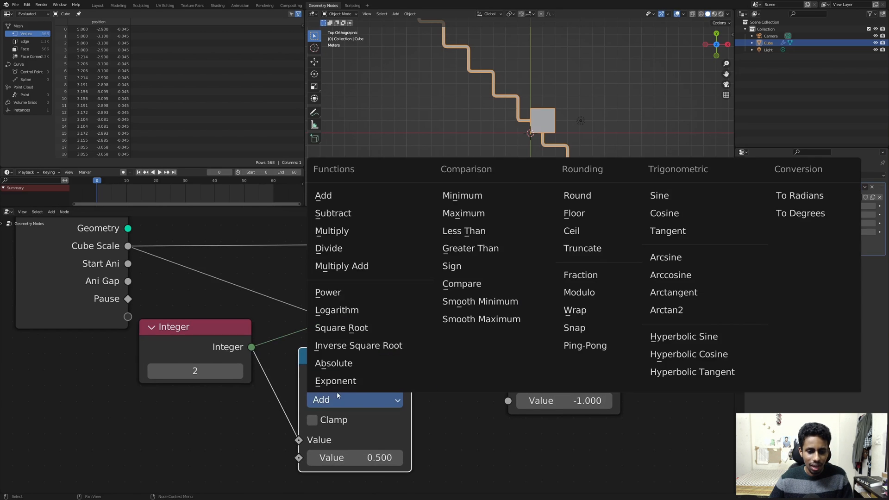
pyautogui.click(358, 222)
pyautogui.keyDown('shift'); pyautogui.scroll(-2, 341, 273); pyautogui.keyUp('shift')
pyautogui.click(347, 420)
pyautogui.write('1')
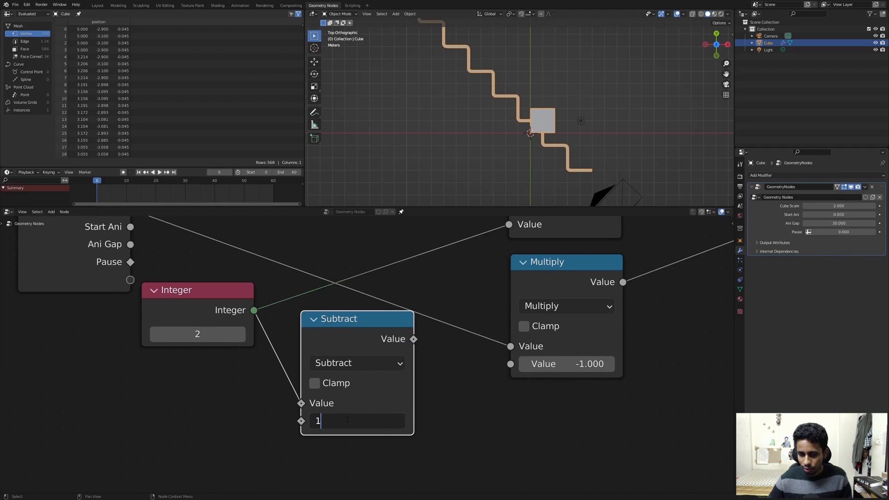
pyautogui.press('Return')
# - Place the Subtract node below the Integer node, trying to link its output to the lower Multiply node's second value
pyautogui.moveTo(343, 324); pyautogui.dragTo(332, 347)
pyautogui.moveTo(408, 363); pyautogui.dragTo(396, 337, button='middle')
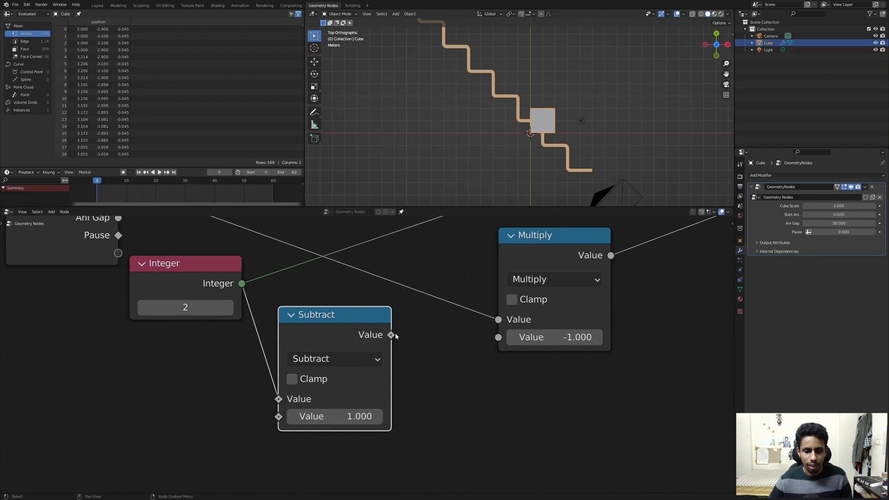
pyautogui.moveTo(391, 335); pyautogui.dragTo(534, 342)
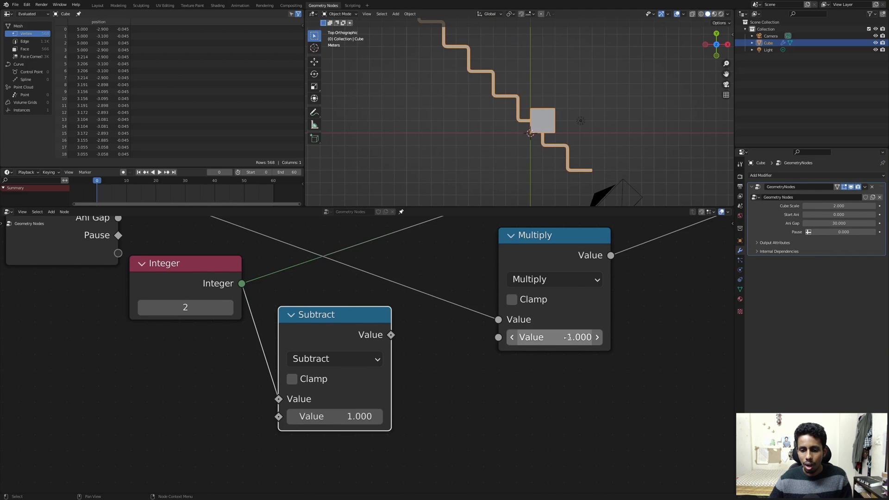
pyautogui.moveTo(357, 318); pyautogui.dragTo(332, 327)
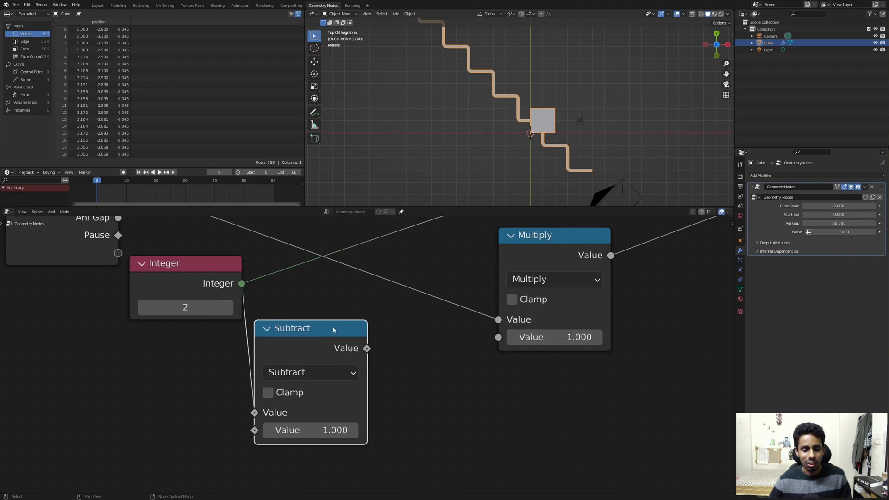
# - Duplicate the lower Multiply node with its -1.000 value beside the Subtract node and feed it from the Subtract output
pyautogui.scroll(-1, 439, 296)
pyautogui.click(458, 290)
pyautogui.hotkey('shift', 'd')
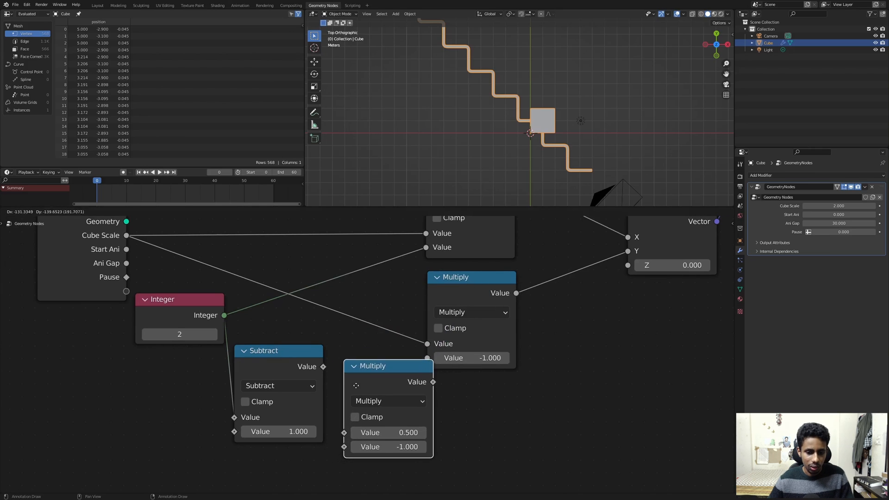
pyautogui.click(356, 386)
pyautogui.moveTo(324, 368); pyautogui.dragTo(345, 432)
# - Link the duplicated Multiply node's output to the lower Multiply node's second value and tidy the Subtract and Multiply nodes' positions
pyautogui.moveTo(376, 382); pyautogui.dragTo(364, 379)
pyautogui.moveTo(305, 359); pyautogui.dragTo(291, 379)
pyautogui.moveTo(399, 375); pyautogui.dragTo(438, 358)
pyautogui.moveTo(341, 371); pyautogui.dragTo(346, 371)
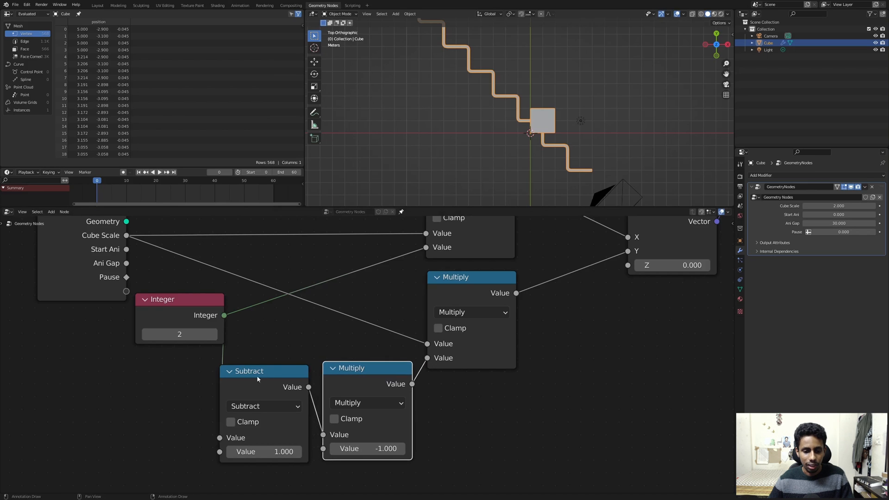
pyautogui.moveTo(252, 371); pyautogui.dragTo(258, 371)
# - Step the Integer node's value up to 5 and back to 2 to test the strip offset
pyautogui.moveTo(208, 332); pyautogui.dragTo(229, 360, button='middle')
pyautogui.click(235, 363)
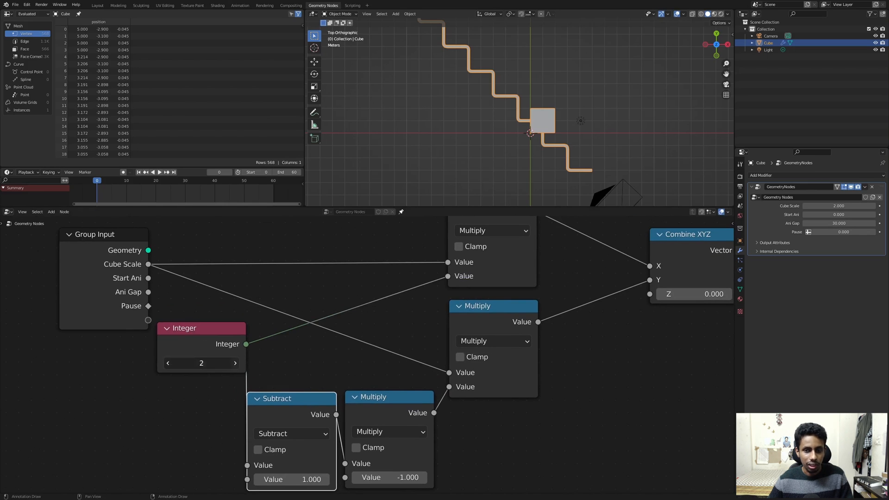
pyautogui.click(234, 363)
pyautogui.click(235, 363)
pyautogui.scroll(-3, 471, 174)
pyautogui.scroll(-2, 472, 175)
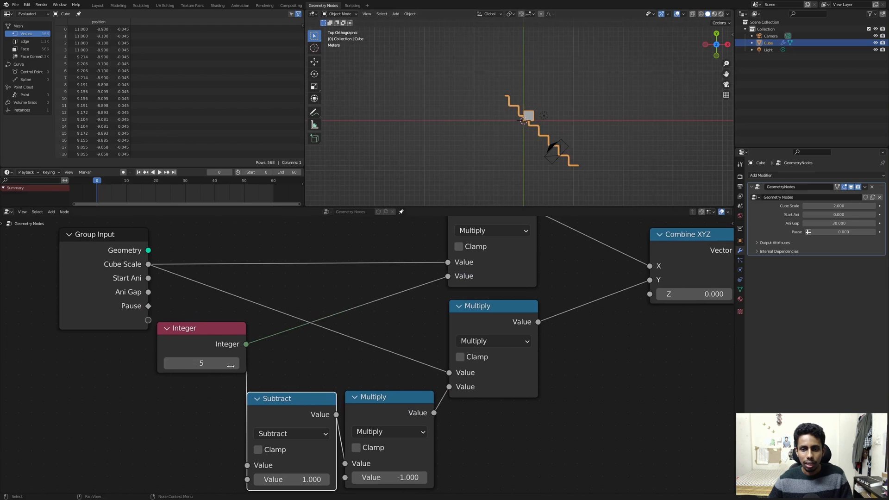
pyautogui.click(168, 364)
pyautogui.click(168, 364)
pyautogui.click(168, 364)
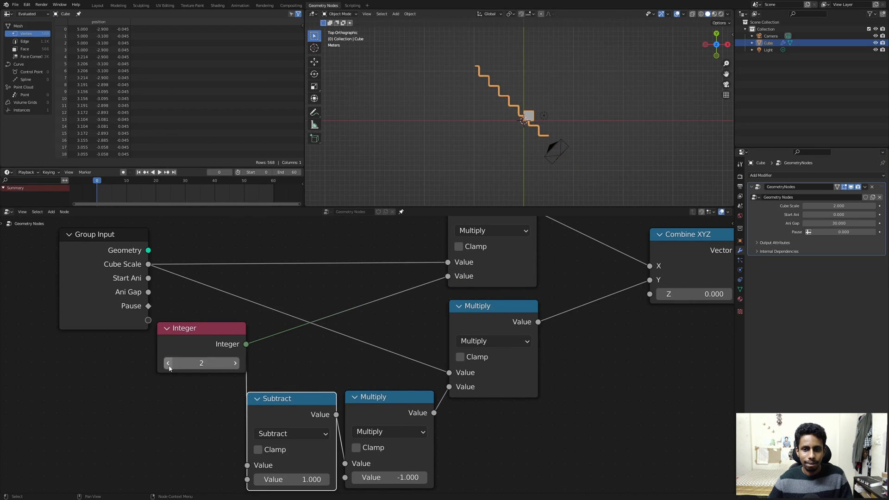
# - Lower the Integer node's value further to test the strip, and raise it to 4
pyautogui.click(168, 364)
pyautogui.click(167, 364)
pyautogui.click(168, 363)
pyautogui.click(238, 366)
pyautogui.click(238, 366)
pyautogui.click(239, 366)
pyautogui.click(239, 366)
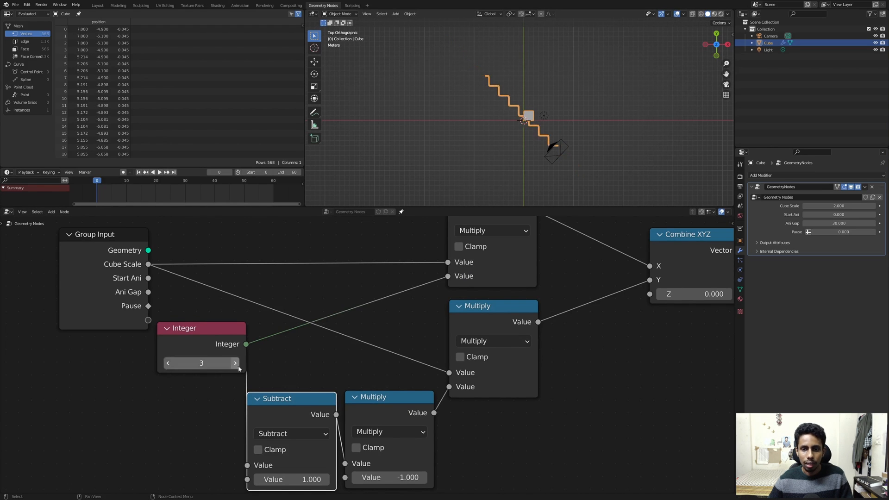
pyautogui.click(238, 365)
# - Set the modifier's Cube Scale to 1
pyautogui.moveTo(838, 206)
pyautogui.mouseDown()
pyautogui.moveTo(867, 206)
pyautogui.moveTo(827, 206)
pyautogui.mouseUp()
pyautogui.hotkey('ctrl', 'z')
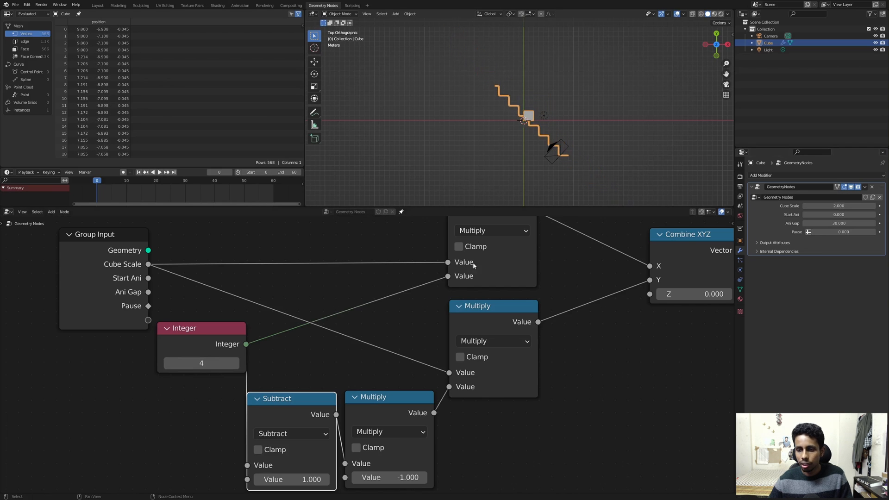
pyautogui.click(839, 206)
pyautogui.write('1')
pyautogui.press('Return')
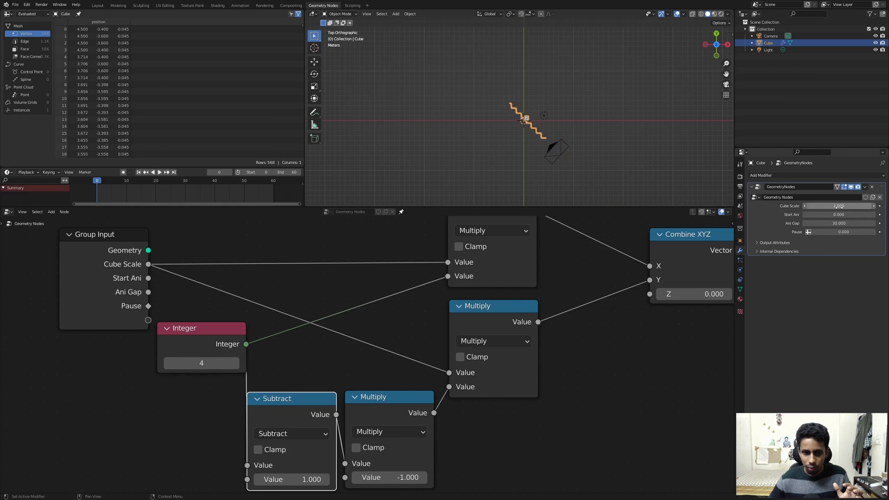
# - Move the Integer node away from the Subtract node to a free spot below the Group Input node
pyautogui.moveTo(209, 336); pyautogui.dragTo(419, 281, button='middle')
pyautogui.moveTo(419, 281); pyautogui.dragTo(341, 317)
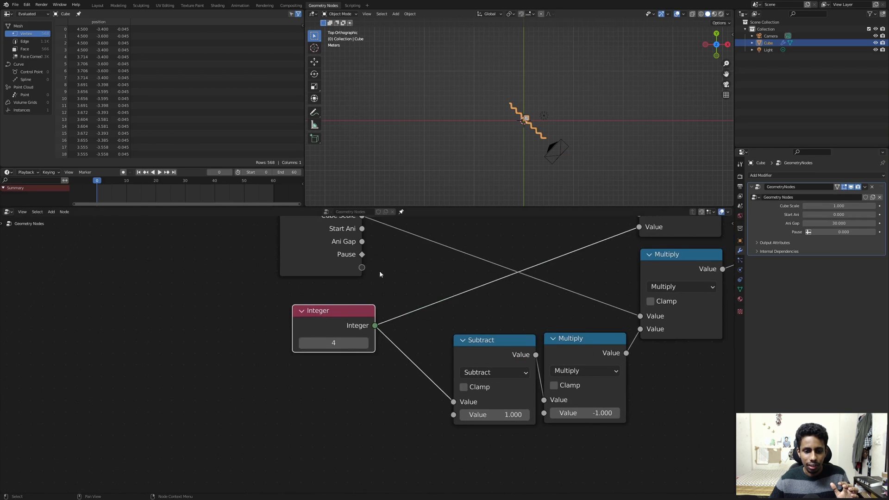
pyautogui.moveTo(380, 274); pyautogui.dragTo(384, 330, button='middle')
pyautogui.scroll(-1, 384, 330)
pyautogui.moveTo(314, 274); pyautogui.dragTo(312, 268)
pyautogui.moveTo(347, 368); pyautogui.dragTo(311, 365)
pyautogui.scroll(1, 369, 353)
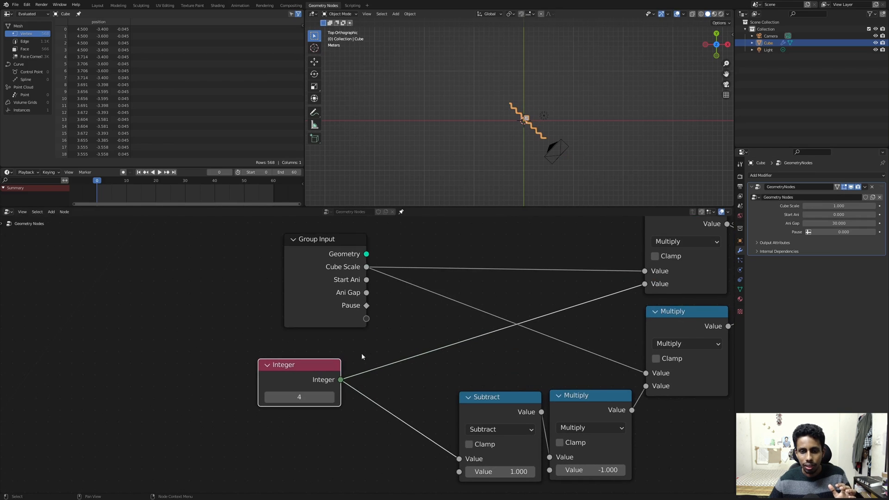
# - View the cube and strip closer from another angle and through the scene camera
pyautogui.scroll(9, 467, 85)
pyautogui.moveTo(468, 84); pyautogui.dragTo(426, 28, button='middle')
pyautogui.press('KP_0')
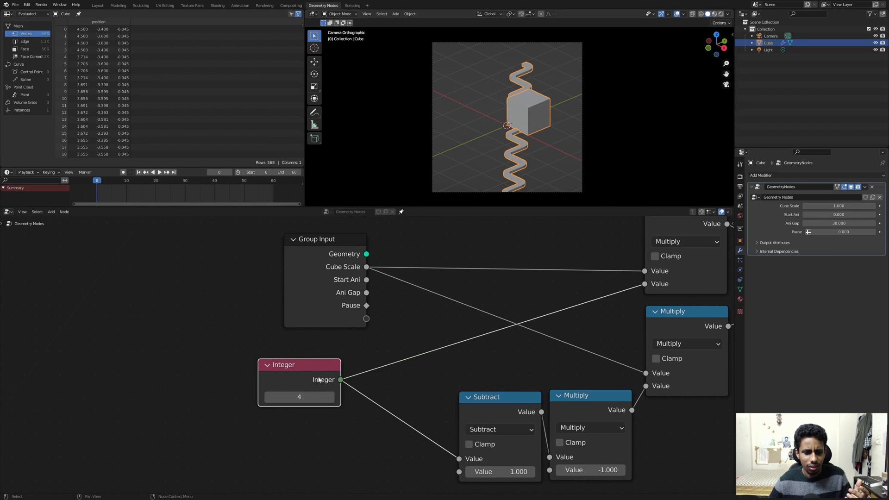
# - Join the Integer node's two output links in one reroute and move the Integer node further away from it
pyautogui.moveTo(306, 378); pyautogui.dragTo(219, 371)
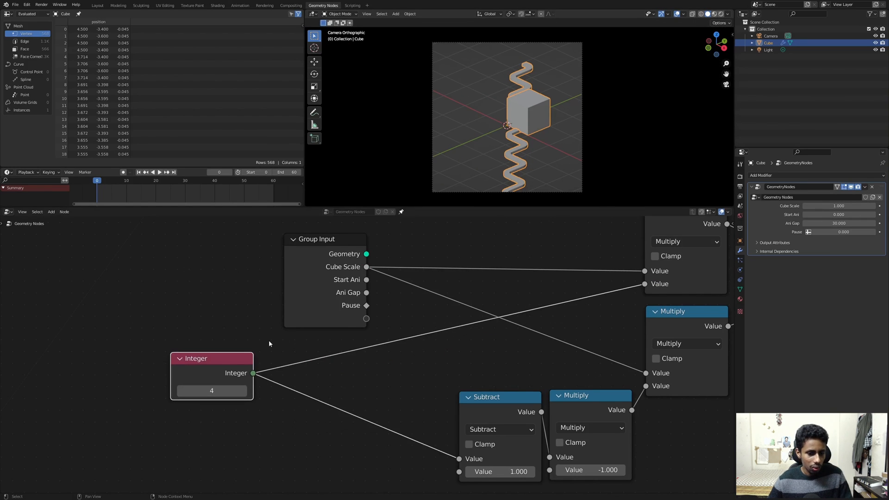
pyautogui.keyDown('shift'); pyautogui.moveTo(269, 341); pyautogui.dragTo(253, 432, button='right'); pyautogui.keyUp('shift')
pyautogui.moveTo(207, 366); pyautogui.dragTo(98, 361)
pyautogui.moveTo(185, 342); pyautogui.dragTo(265, 341, button='middle')
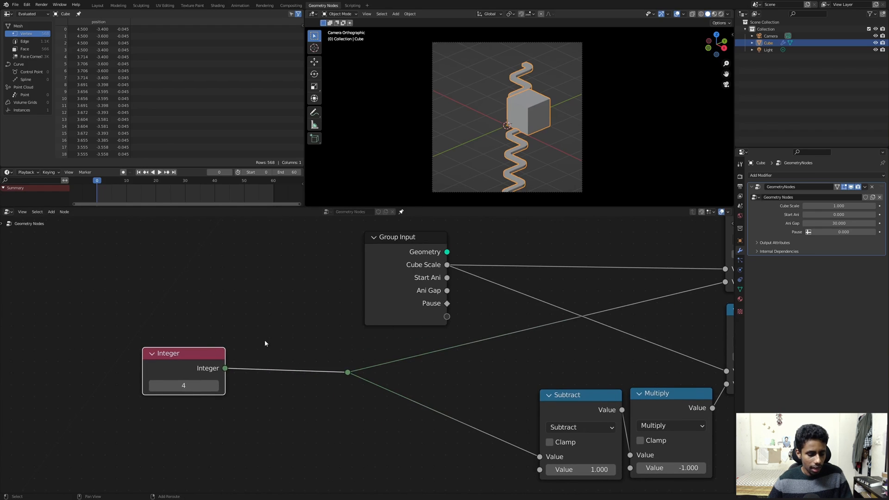
# - Shift the Integer node around and try adding a second reroute on its output link
pyautogui.hotkey('shift', 'a')
pyautogui.press('g')
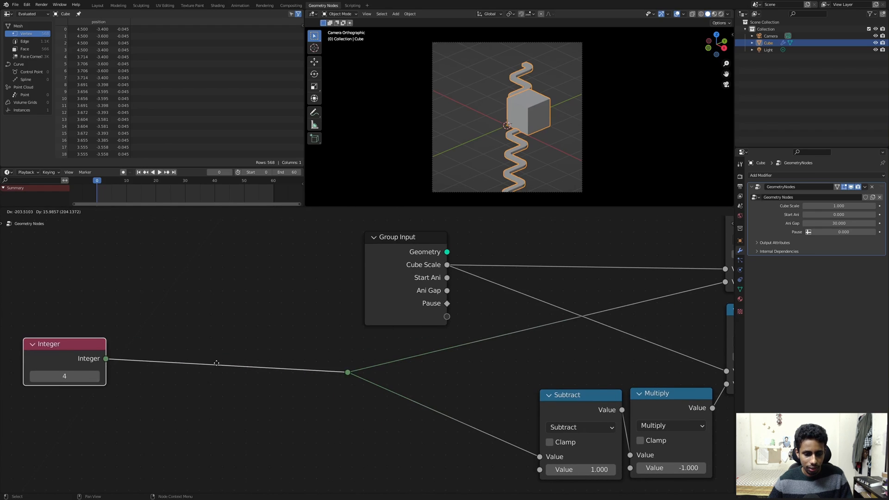
pyautogui.click(279, 393)
pyautogui.click(256, 372)
pyautogui.keyDown('shift'); pyautogui.moveTo(235, 340); pyautogui.dragTo(221, 409, button='right'); pyautogui.keyUp('shift')
pyautogui.hotkey('ctrl', 'z')
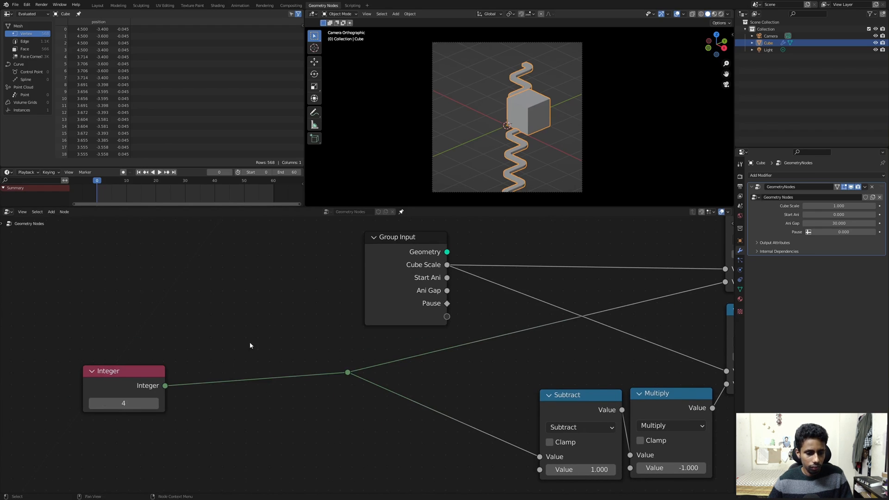
# - Cut the Integer node's link and feed the reroute from a new Group Input socket, moving the Group Input node closer to the Integer node
pyautogui.keyDown('ctrl'); pyautogui.moveTo(250, 347); pyautogui.dragTo(252, 407, button='right'); pyautogui.keyUp('ctrl')
pyautogui.moveTo(147, 375); pyautogui.dragTo(205, 376)
pyautogui.moveTo(348, 372); pyautogui.dragTo(447, 317)
pyautogui.moveTo(395, 296); pyautogui.dragTo(305, 306)
pyautogui.moveTo(347, 372)
pyautogui.mouseDown()
pyautogui.moveTo(359, 329)
pyautogui.moveTo(347, 372)
pyautogui.mouseUp()
pyautogui.moveTo(330, 333); pyautogui.dragTo(310, 336)
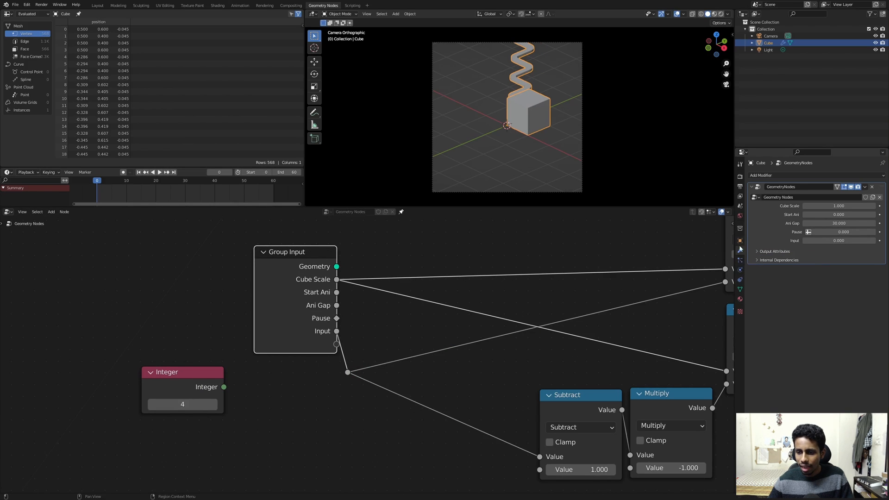
# - Rename the new group input to Step
pyautogui.press('n')
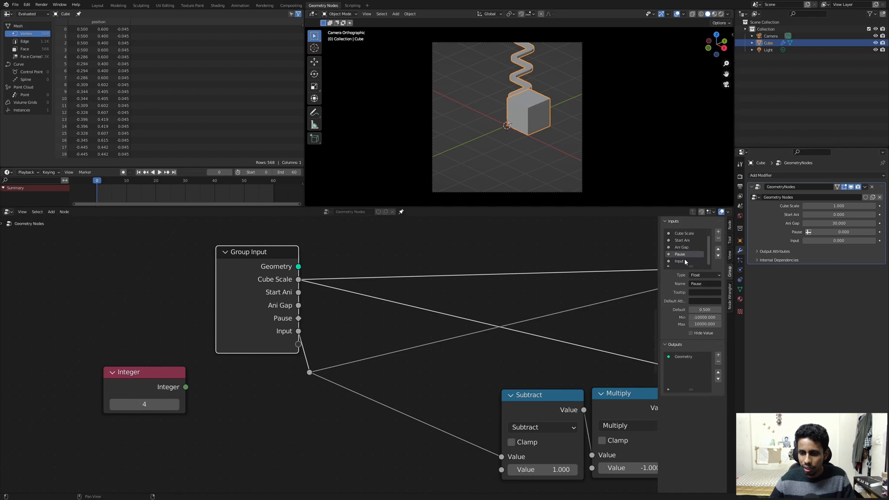
pyautogui.click(704, 284)
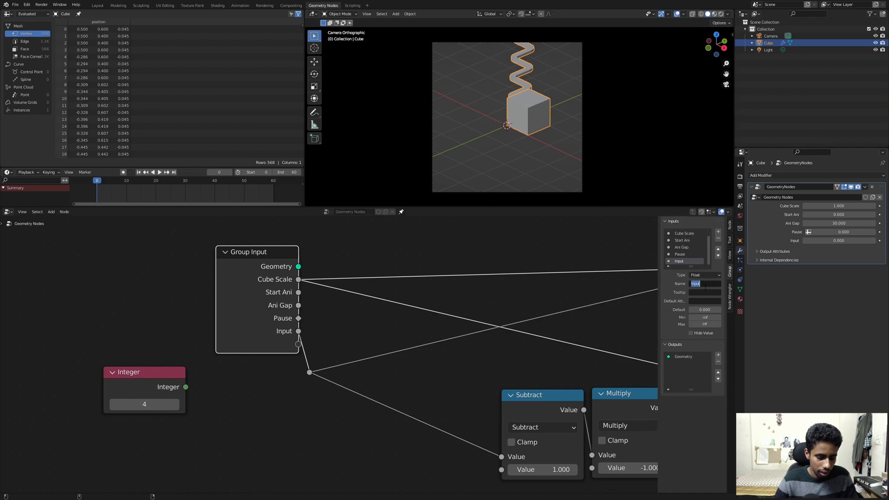
pyautogui.write('S')
pyautogui.write('Step')
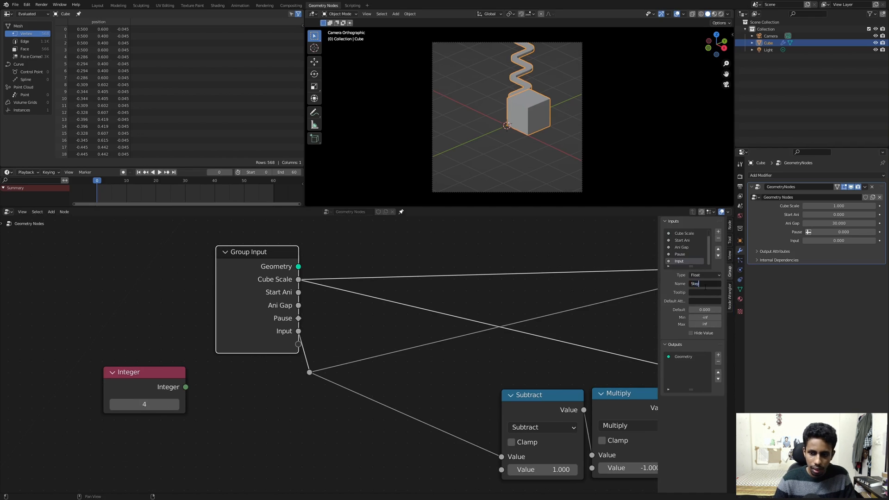
pyautogui.press('Return')
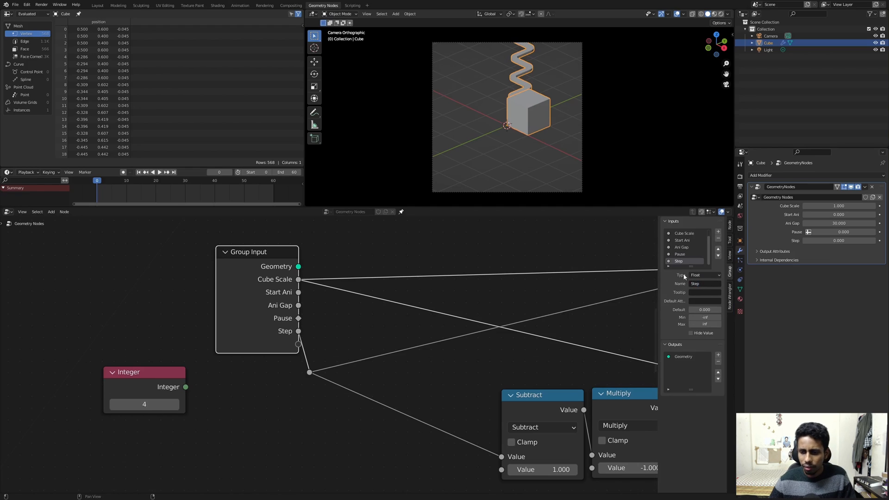
# - Add another group input of type String and place it above the Step input
pyautogui.click(718, 232)
pyautogui.click(705, 275)
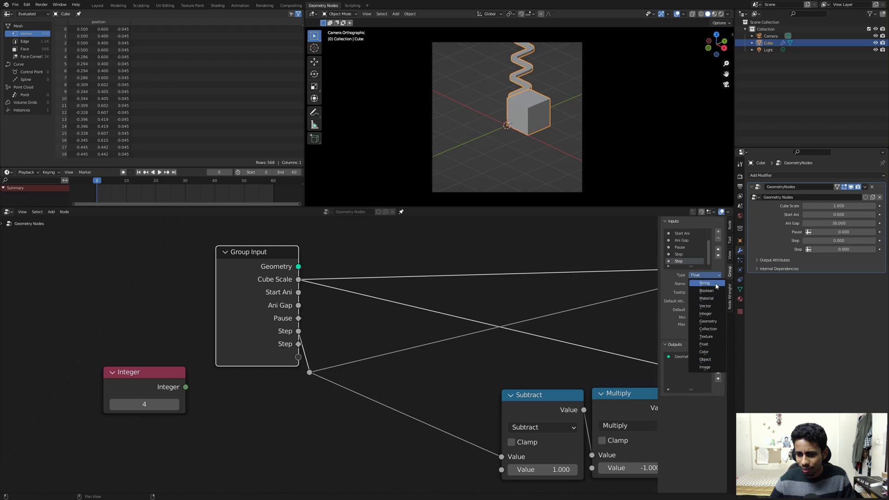
pyautogui.click(705, 283)
pyautogui.click(718, 249)
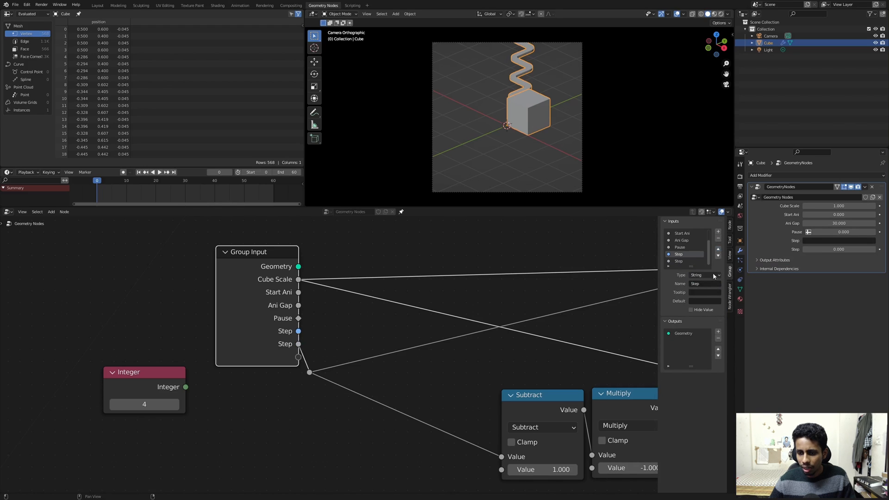
# - Clear the String input's name and enter Strip as its value in the modifier to serve as a heading
pyautogui.click(701, 283)
pyautogui.press('Return')
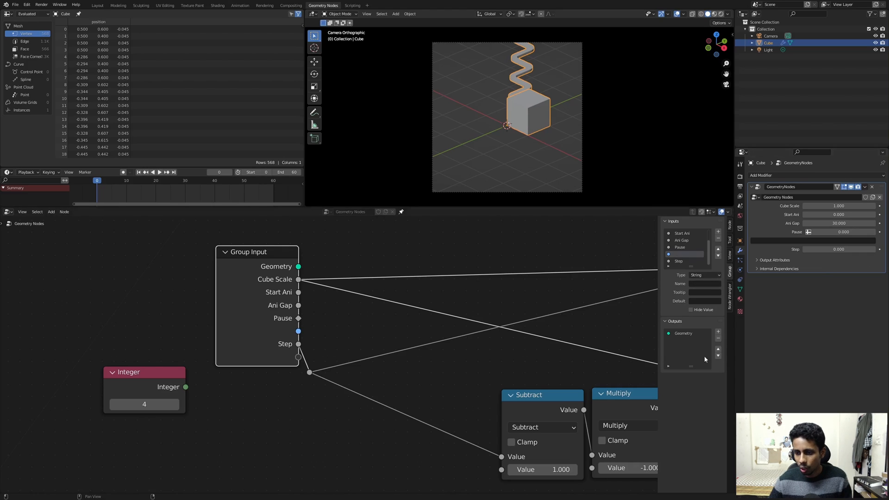
pyautogui.click(791, 241)
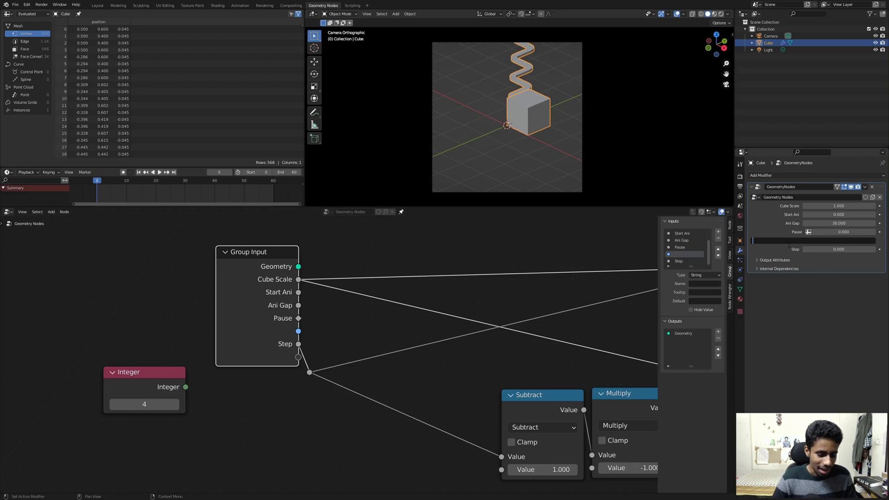
pyautogui.write('Strip')
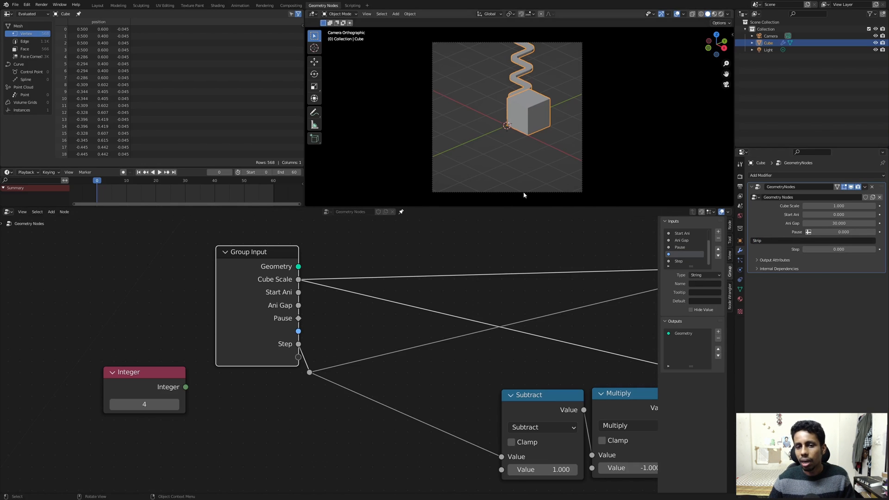
# - Reposition the reroute beside the Group Input node and change the Step input's type to Integer
pyautogui.moveTo(339, 335); pyautogui.dragTo(339, 359)
pyautogui.click(684, 261)
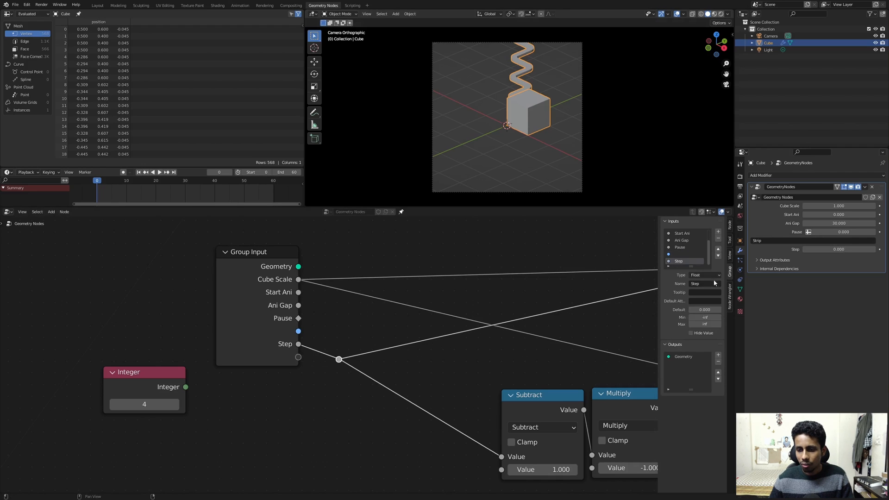
pyautogui.click(693, 276)
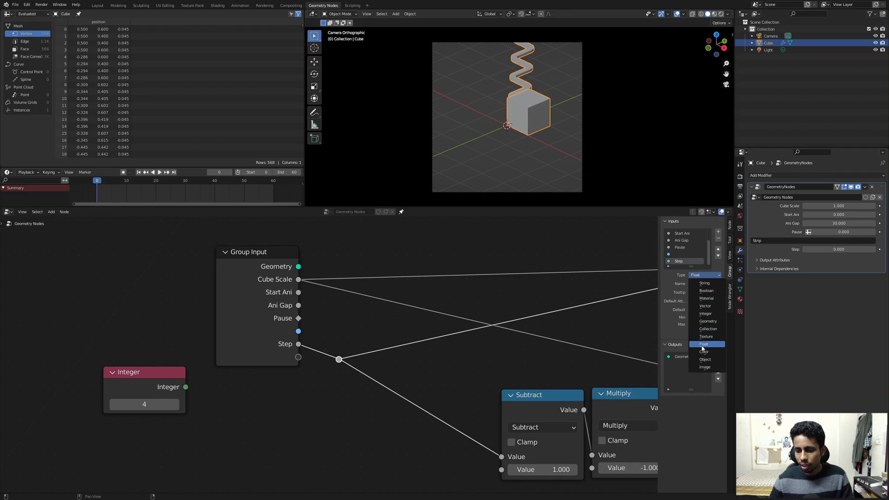
pyautogui.click(705, 313)
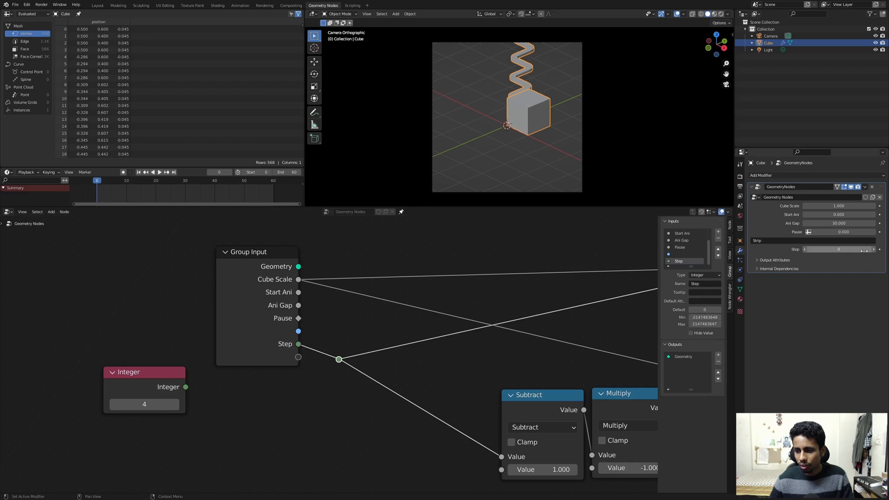
# - Raise the modifier's Step value to 7, checking the strip's position against the cube
pyautogui.click(873, 249)
pyautogui.click(873, 250)
pyautogui.click(873, 249)
pyautogui.click(874, 250)
pyautogui.click(874, 249)
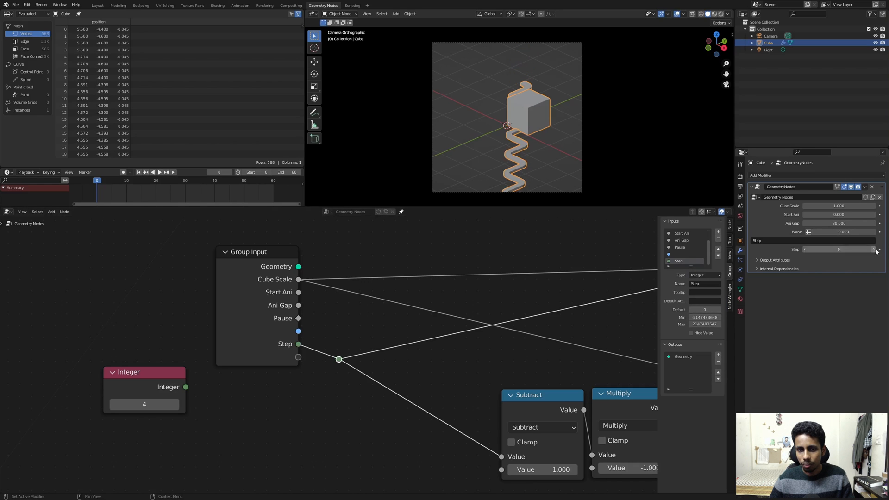
pyautogui.click(873, 249)
pyautogui.moveTo(529, 162); pyautogui.dragTo(605, 135, button='middle')
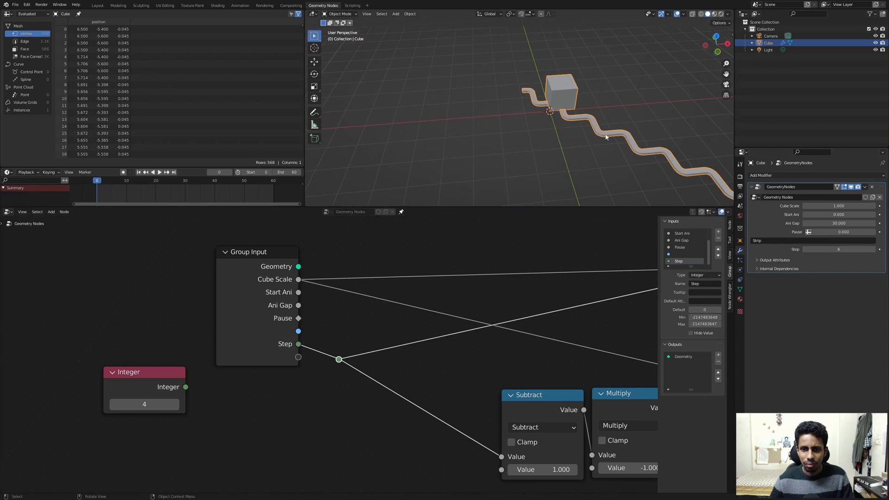
pyautogui.click(874, 252)
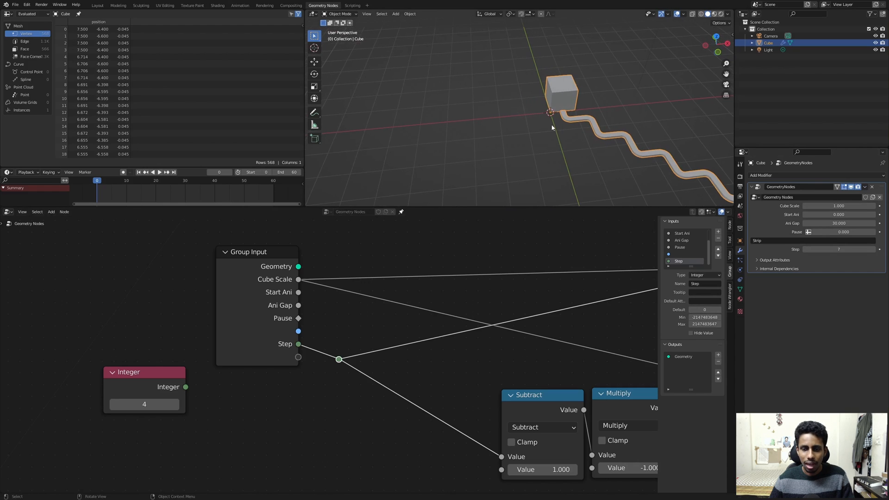
# - Play and scrub the cube animation in the top view, and view it through the scene camera
pyautogui.press('`')
pyautogui.click(537, 87)
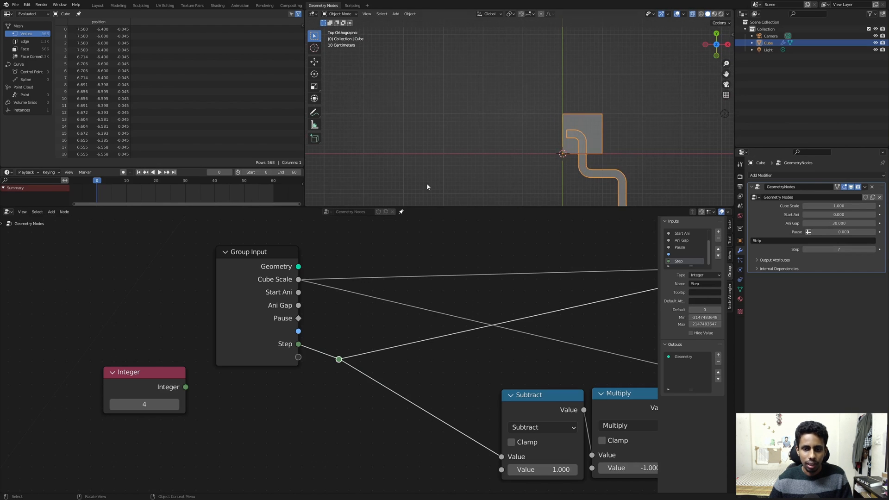
pyautogui.press('space')
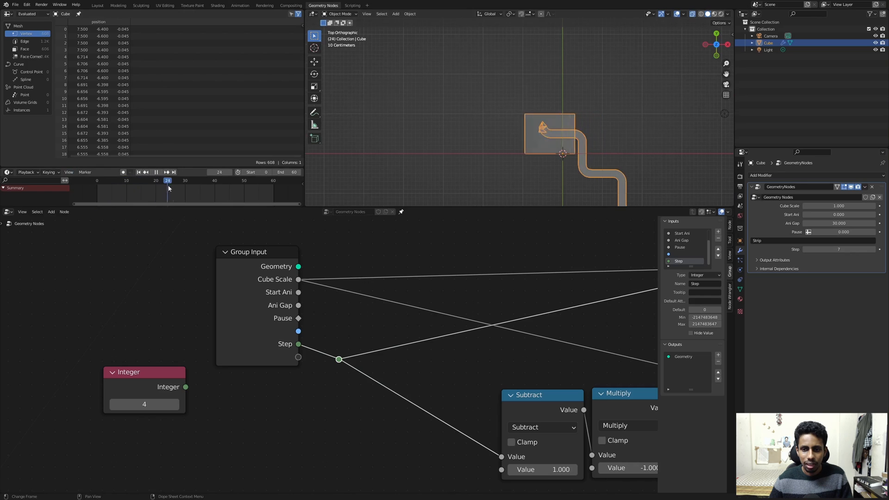
pyautogui.press('space')
pyautogui.click(140, 191)
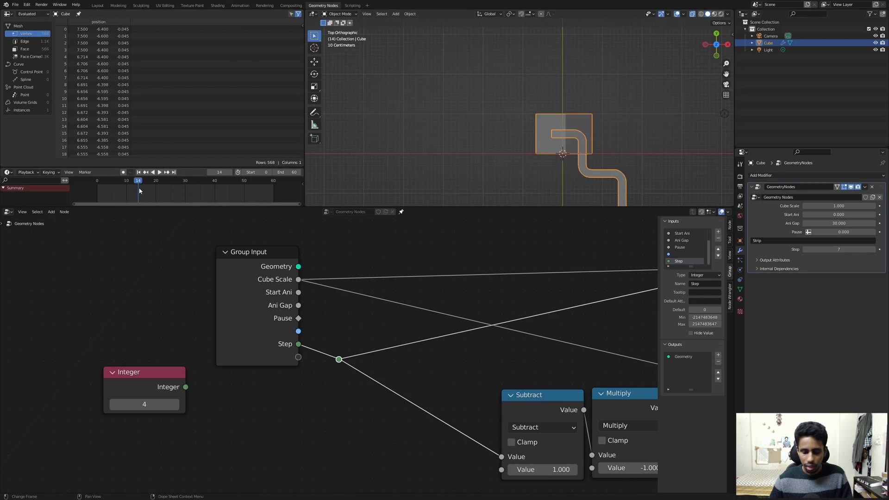
pyautogui.hotkey('shift', 'Left')
pyautogui.press('KP_0')
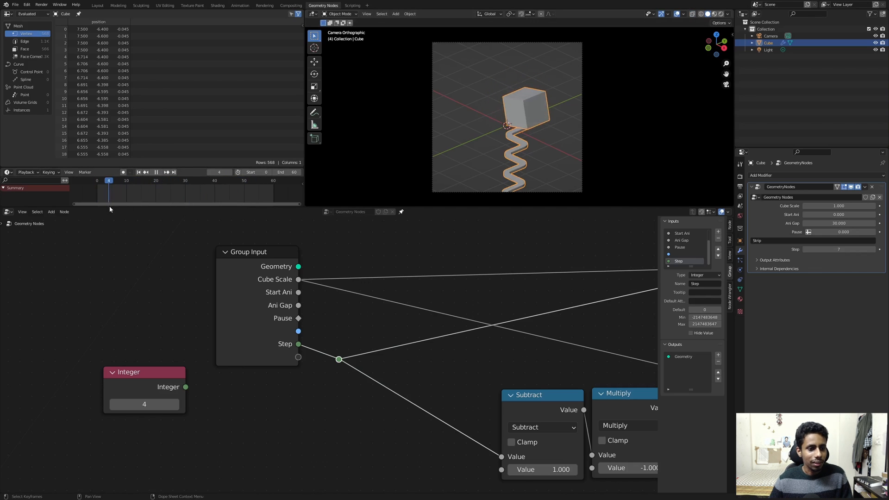
# - Save the file, then nudge the upper Multiply node and the Group Input node to tidy the strip offset network
pyautogui.press('Escape')
pyautogui.hotkey('ctrl', 's')
pyautogui.scroll(-4, 352, 310)
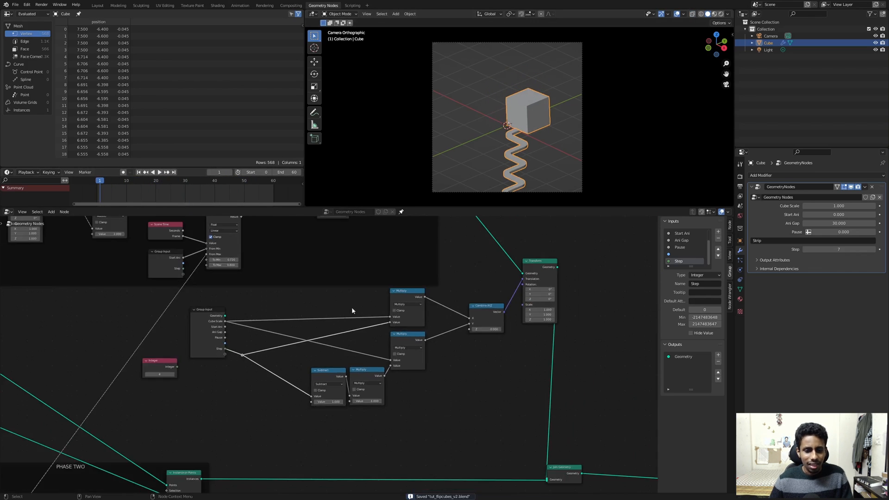
pyautogui.moveTo(405, 296); pyautogui.dragTo(403, 297)
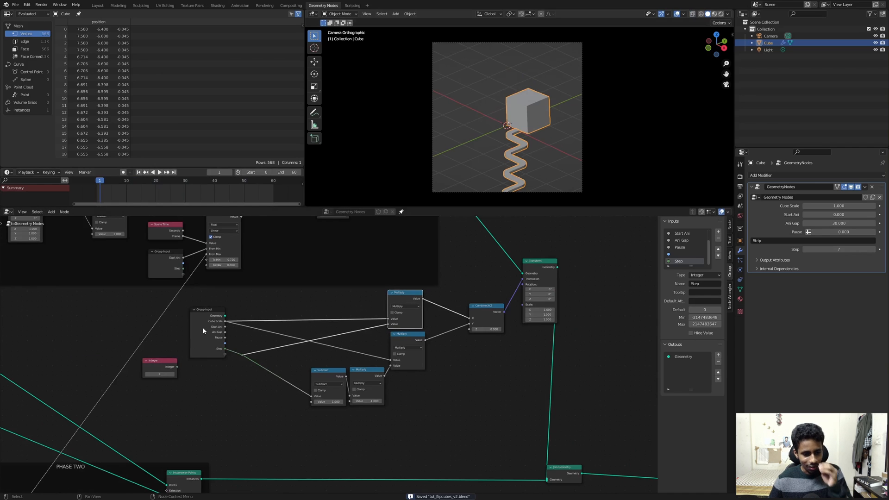
pyautogui.moveTo(203, 331); pyautogui.dragTo(196, 332)
# - Frame the Subtract, Multiply and Combine XYZ nodes together and label the frame Strip Math
pyautogui.moveTo(250, 299); pyautogui.dragTo(471, 411)
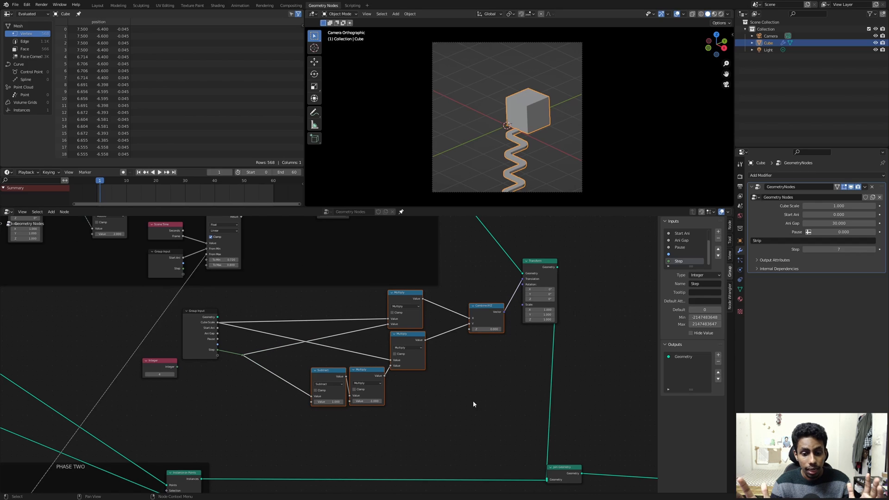
pyautogui.hotkey('ctrl', 'j')
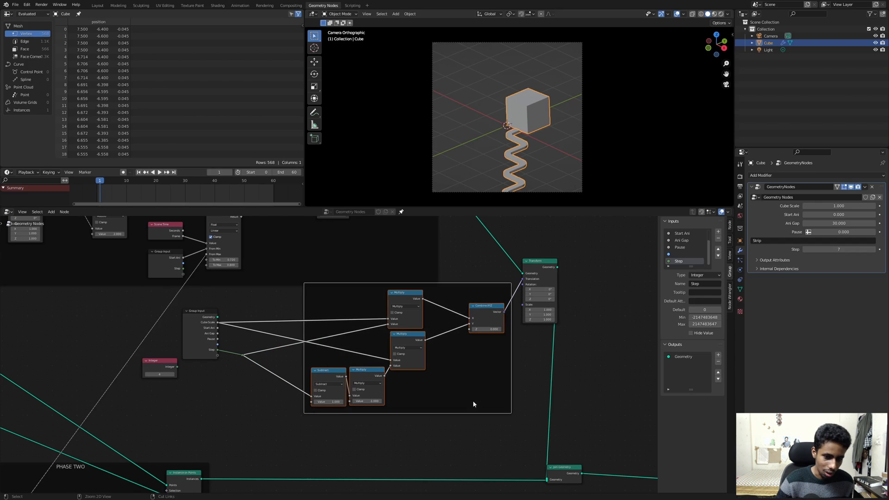
pyautogui.press('F2')
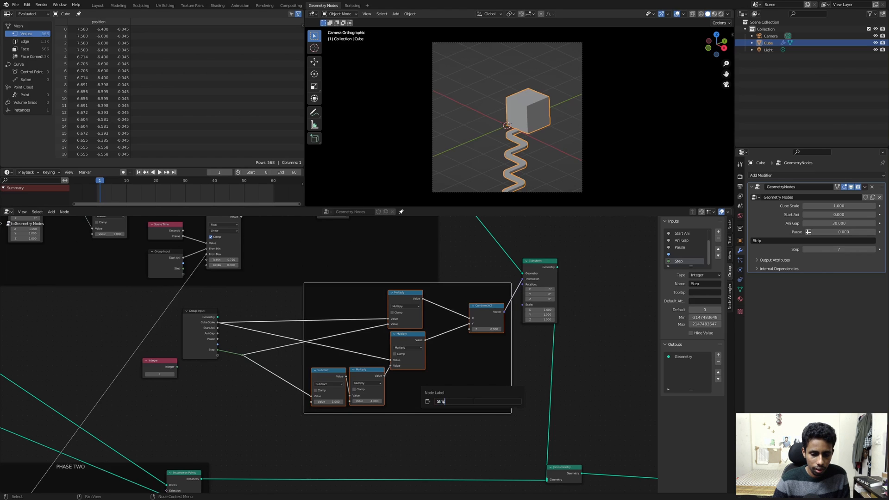
pyautogui.press('Return')
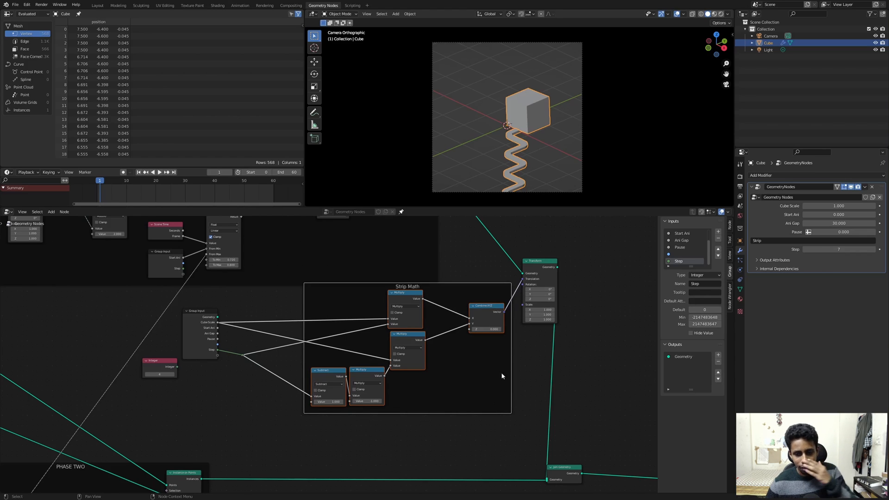
# - Move the Join Geometry and Group Output nodes farther along from the Strip Math frame and save the file
pyautogui.moveTo(603, 384); pyautogui.dragTo(485, 343, button='middle')
pyautogui.moveTo(555, 359); pyautogui.dragTo(495, 331, button='middle')
pyautogui.moveTo(589, 371); pyautogui.dragTo(335, 458)
pyautogui.press('g')
pyautogui.click(446, 455)
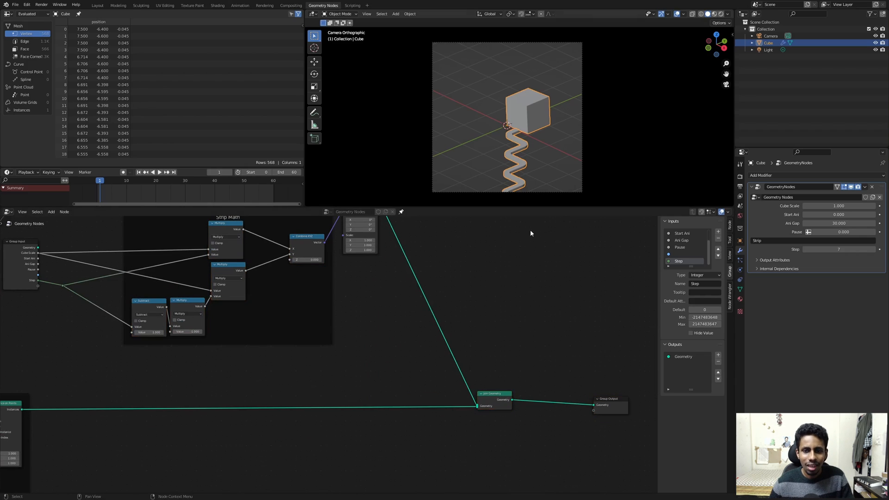
pyautogui.scroll(2, 500, 112)
pyautogui.hotkey('ctrl', 's')
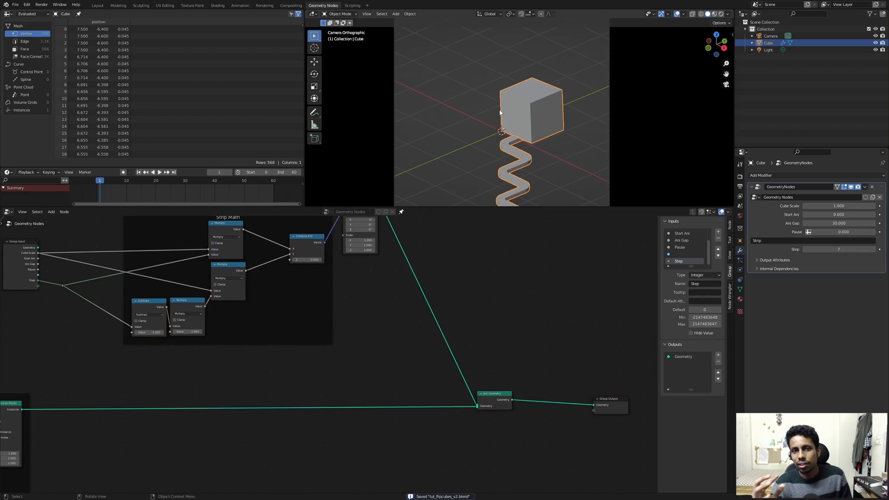
# - Play the cube and strip animation through the camera, return to frame 0 and save the file
pyautogui.press('space')
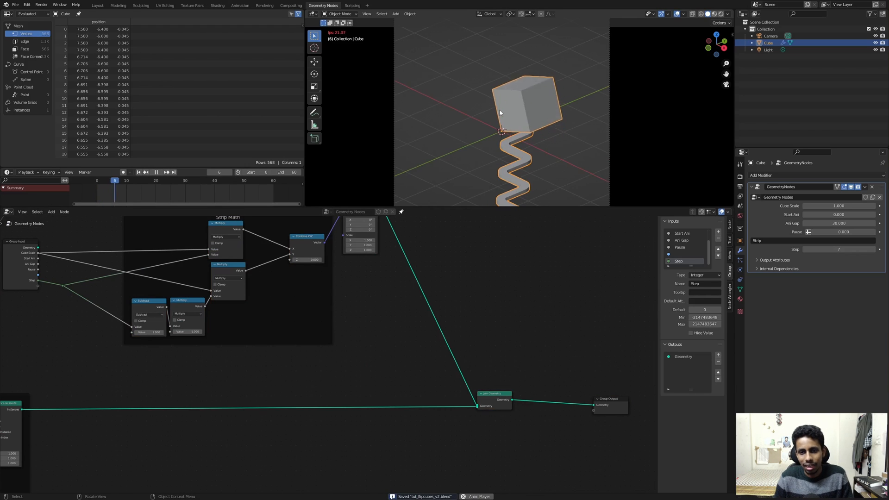
pyautogui.scroll(-2, 505, 101)
pyautogui.scroll(2, 506, 101)
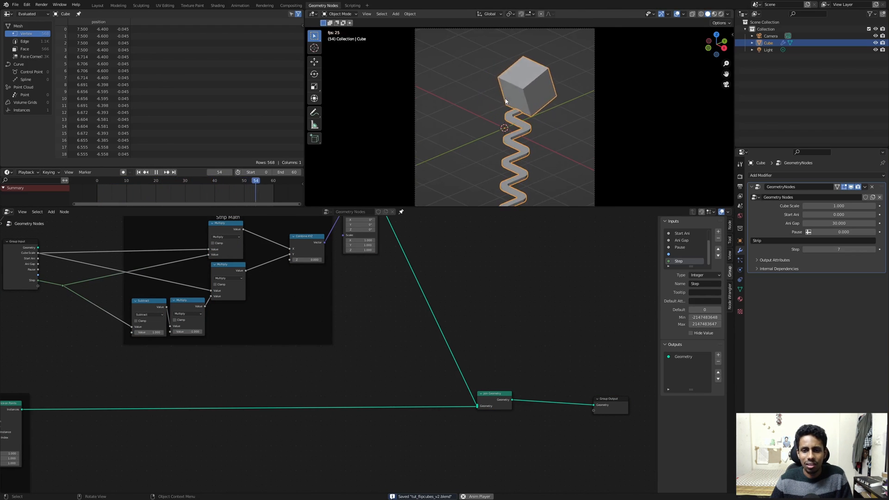
pyautogui.press('space')
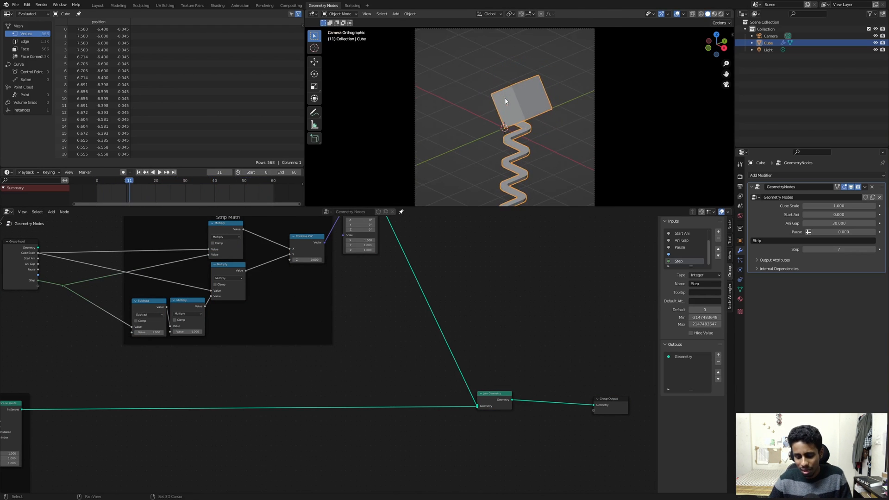
pyautogui.hotkey('shift', 'Left')
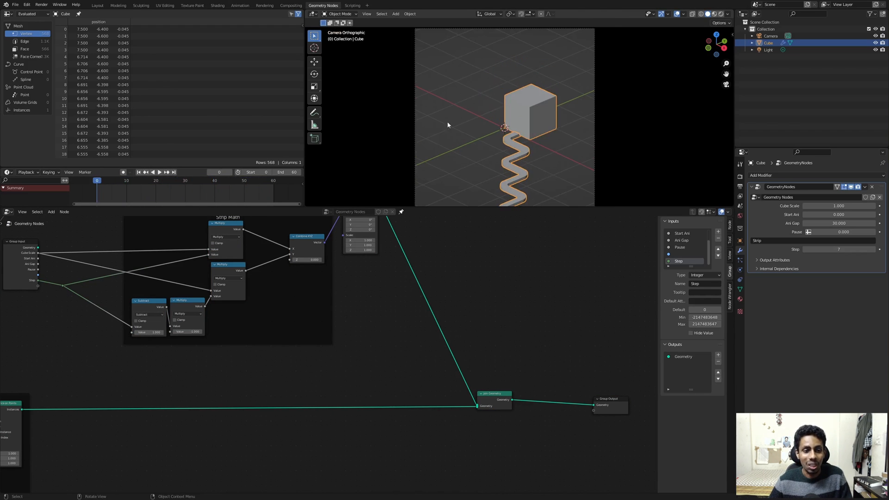
pyautogui.press('space')
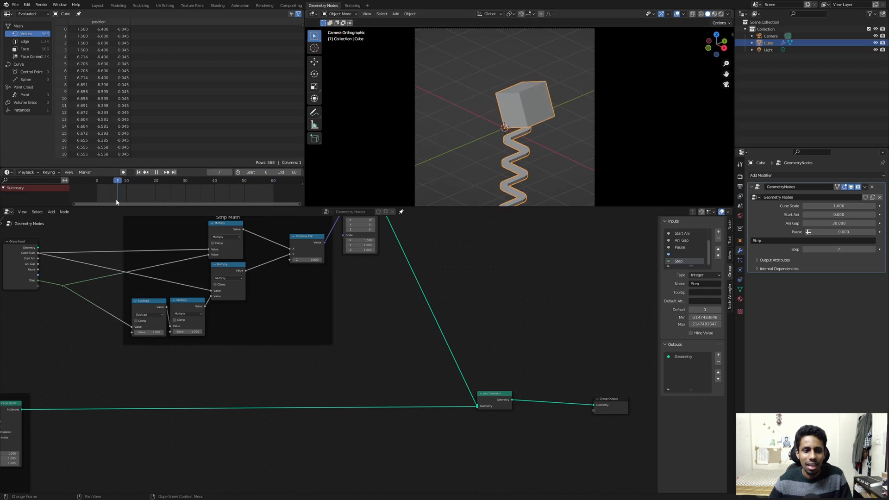
pyautogui.press('Escape')
pyautogui.hotkey('ctrl', 's')
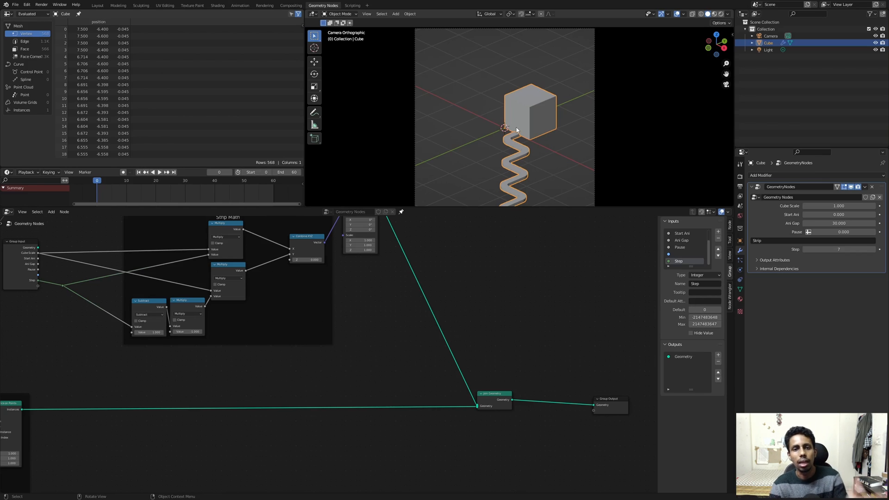
# - Outline the cube's frame 0 position with an annotation in top view, scrub the first frames for comparison, and erase the outline
pyautogui.press('KP_7')
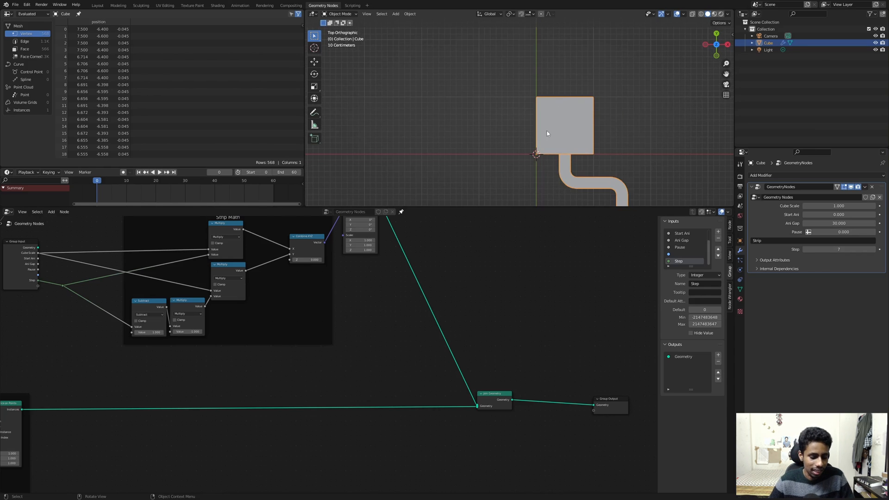
pyautogui.press('d')
pyautogui.rightClick(544, 116)
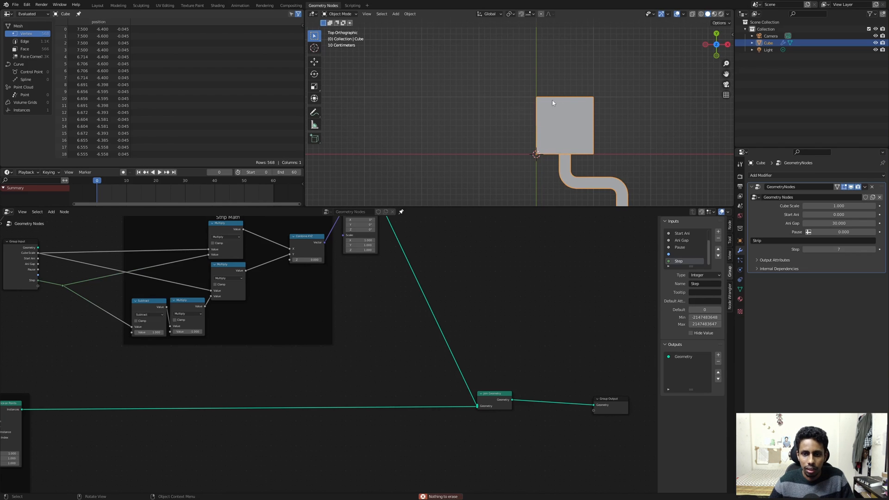
pyautogui.moveTo(531, 95)
pyautogui.mouseDown()
pyautogui.moveTo(532, 123)
pyautogui.moveTo(612, 144)
pyautogui.moveTo(536, 90)
pyautogui.mouseUp()
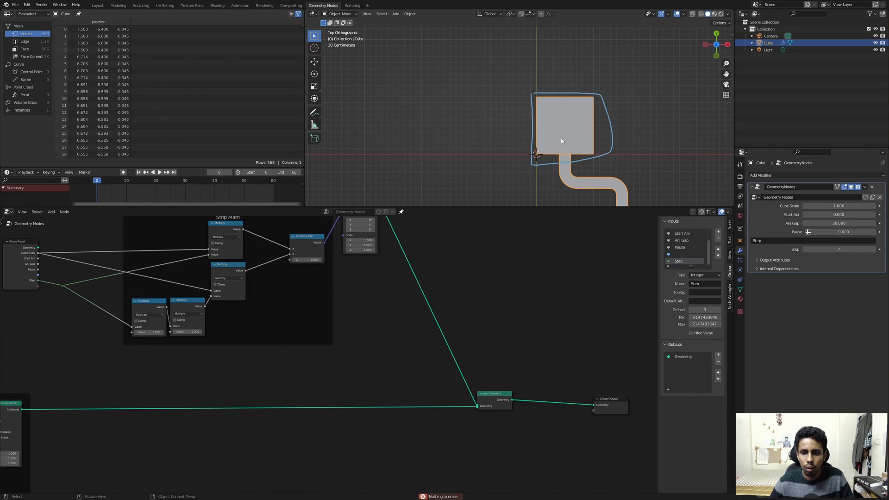
pyautogui.scroll(1, 541, 107)
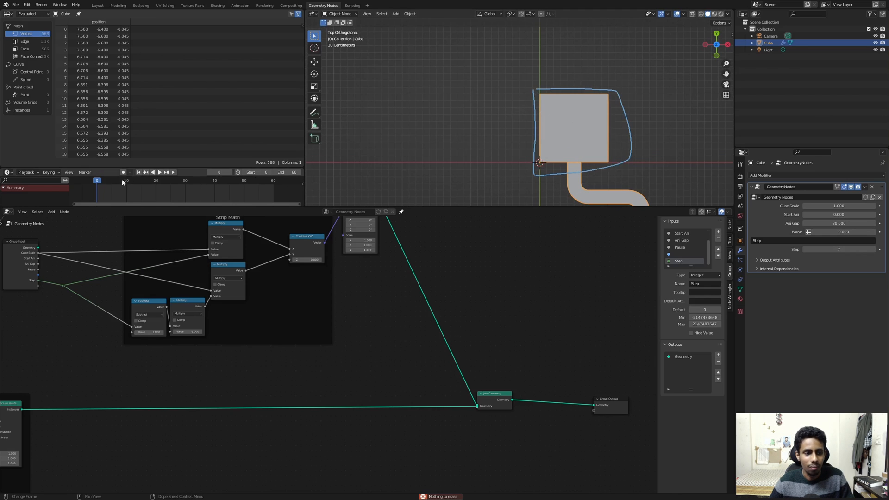
pyautogui.press('space')
pyautogui.moveTo(113, 187); pyautogui.dragTo(98, 188)
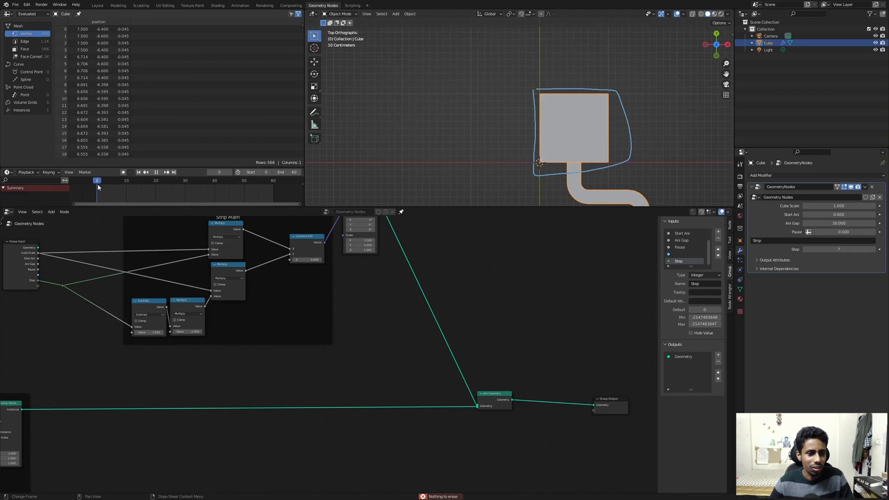
pyautogui.press('space')
pyautogui.press('d')
pyautogui.moveTo(523, 91)
pyautogui.mouseDown(button='right')
pyautogui.moveTo(520, 133)
pyautogui.moveTo(587, 80)
pyautogui.moveTo(629, 100)
pyautogui.moveTo(641, 127)
pyautogui.mouseUp(button='right')
# - Go to frame 60, annotate an arrow from the cube diagonally back past the origin, and erase it
pyautogui.moveTo(104, 183); pyautogui.dragTo(274, 184)
pyautogui.scroll(-2, 488, 91)
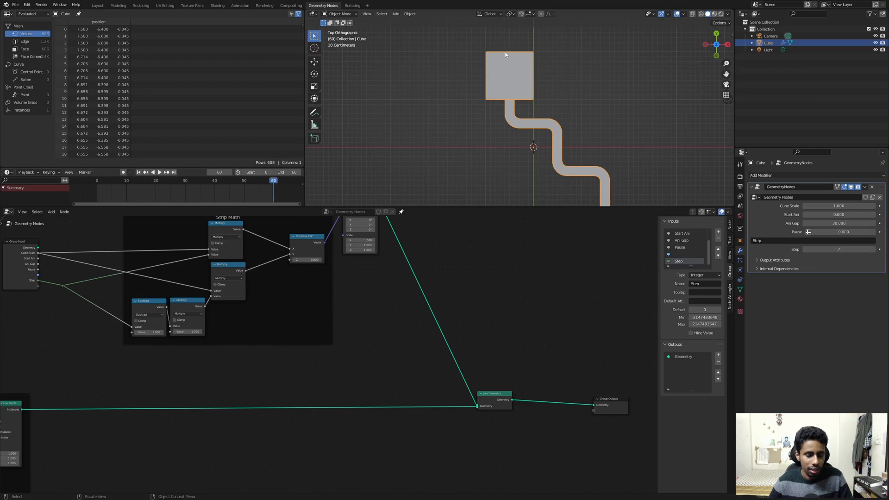
pyautogui.moveTo(499, 62); pyautogui.dragTo(571, 136)
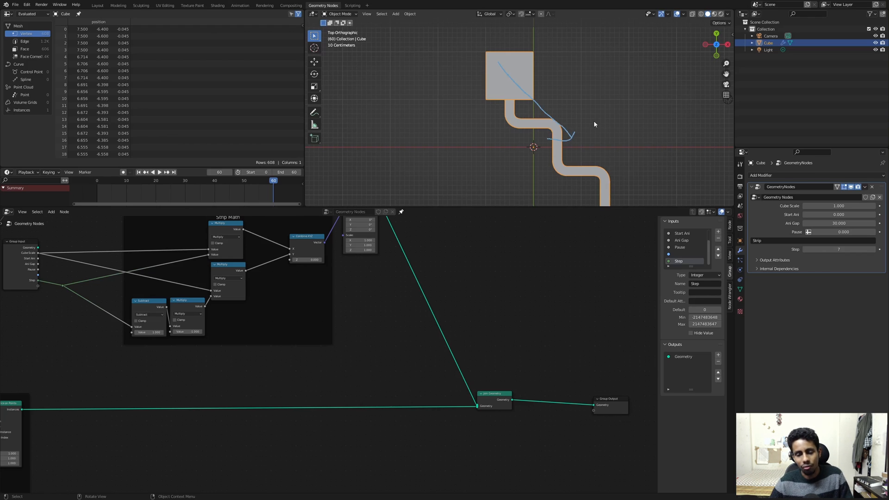
pyautogui.keyDown('ctrl'); pyautogui.moveTo(595, 124); pyautogui.dragTo(557, 106); pyautogui.keyUp('ctrl')
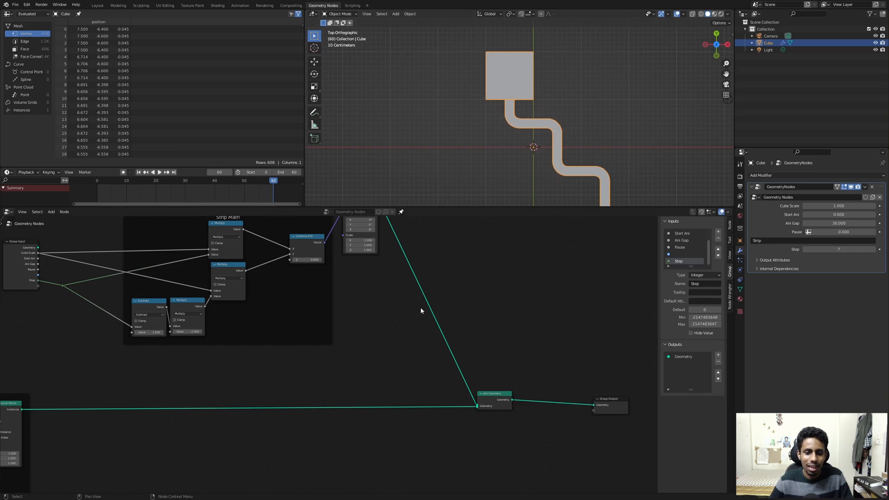
# - Move the Group Output node farther from Join Geometry to make room for another node
pyautogui.scroll(-1, 421, 311)
pyautogui.moveTo(483, 301); pyautogui.dragTo(351, 283, button='middle')
pyautogui.moveTo(385, 293); pyautogui.dragTo(519, 380)
pyautogui.press('g')
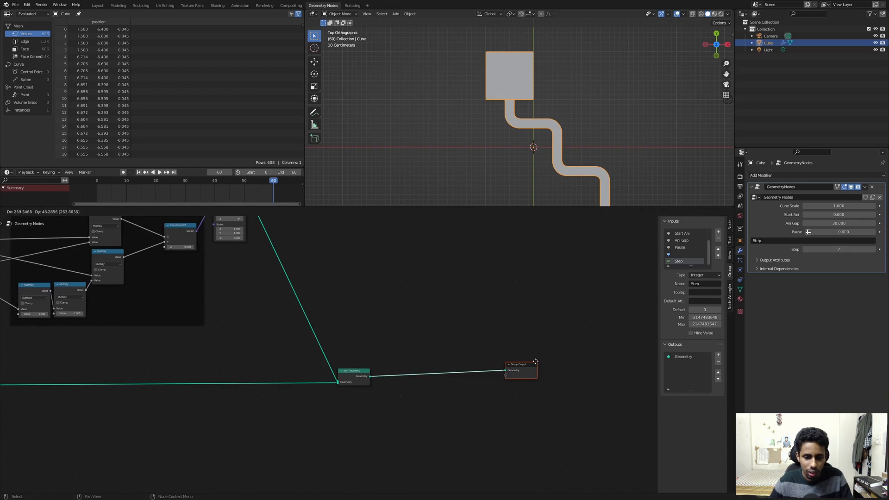
pyautogui.click(555, 373)
# - Insert a Transform node between Join Geometry and Group Output and align it with them
pyautogui.click(464, 326)
pyautogui.scroll(1, 412, 319)
pyautogui.moveTo(464, 326); pyautogui.dragTo(342, 294, button='middle')
pyautogui.hotkey('shift', 'a')
pyautogui.click(409, 315)
pyautogui.write('tr')
pyautogui.press('Return')
pyautogui.click(380, 342)
pyautogui.scroll(3, 373, 328)
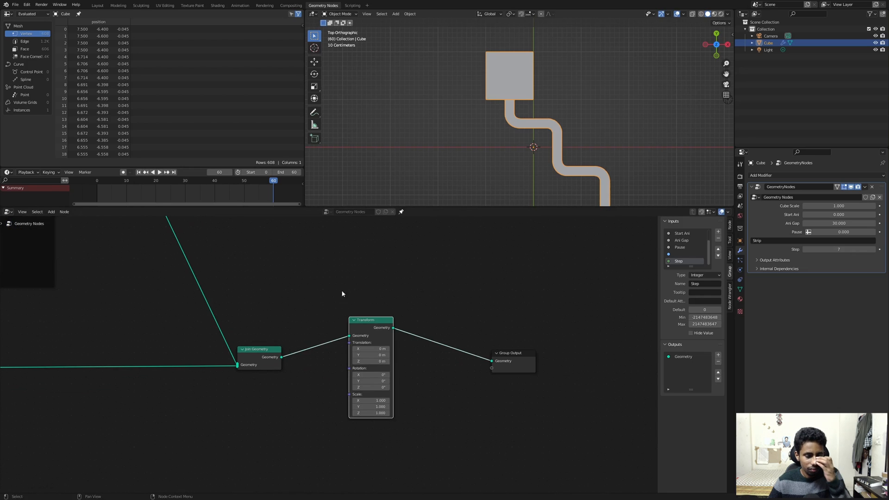
pyautogui.moveTo(363, 320); pyautogui.dragTo(368, 339)
pyautogui.moveTo(357, 319); pyautogui.dragTo(400, 306, button='middle')
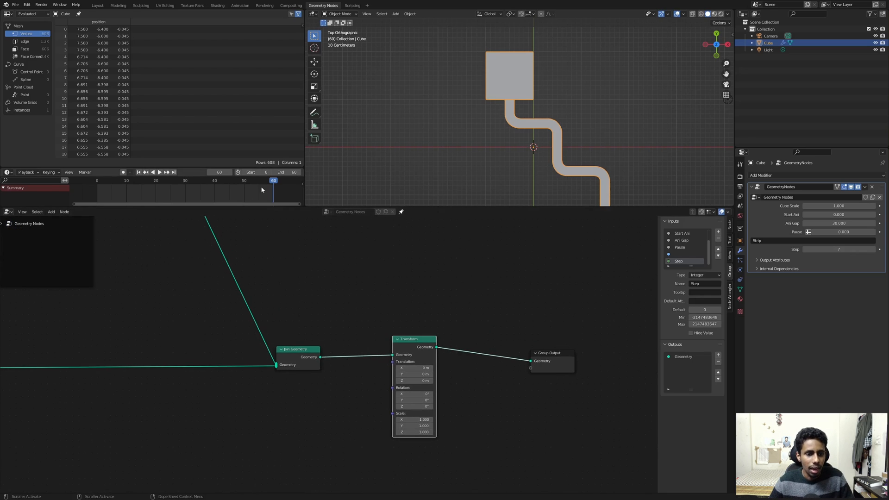
# - Compare the cube at frames 0 and 60, then outline its starting position at the origin with an annotation
pyautogui.moveTo(273, 190); pyautogui.dragTo(95, 193)
pyautogui.scroll(1, 478, 162)
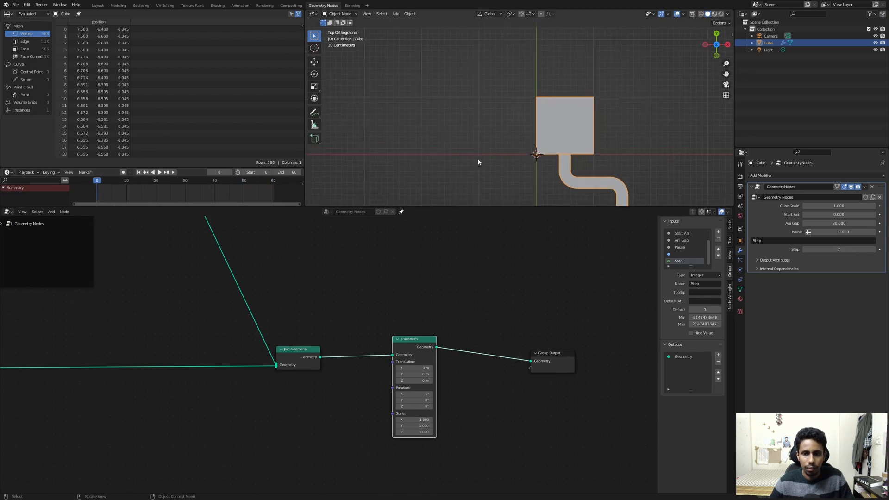
pyautogui.press('space')
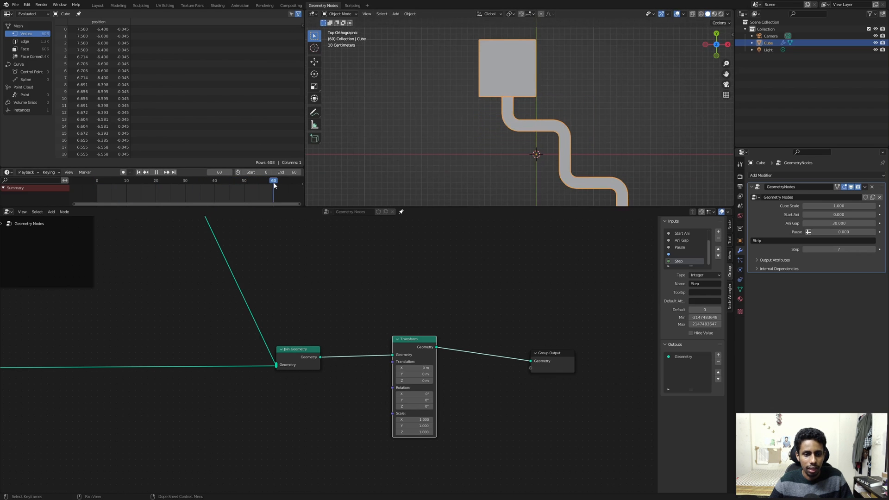
pyautogui.press('b')
pyautogui.moveTo(538, 151); pyautogui.dragTo(537, 151)
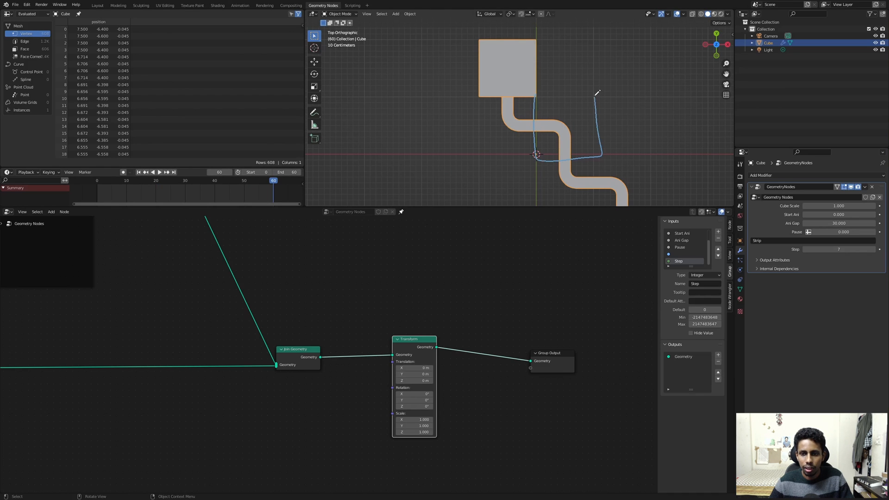
# - Set the Transform node's translation to -1 m in Y and 1 m in X, checking the cube against the outline
pyautogui.scroll(3, 399, 301)
pyautogui.scroll(-1, 399, 301)
pyautogui.moveTo(399, 301); pyautogui.dragTo(408, 258, button='middle')
pyautogui.moveTo(437, 296); pyautogui.dragTo(444, 296)
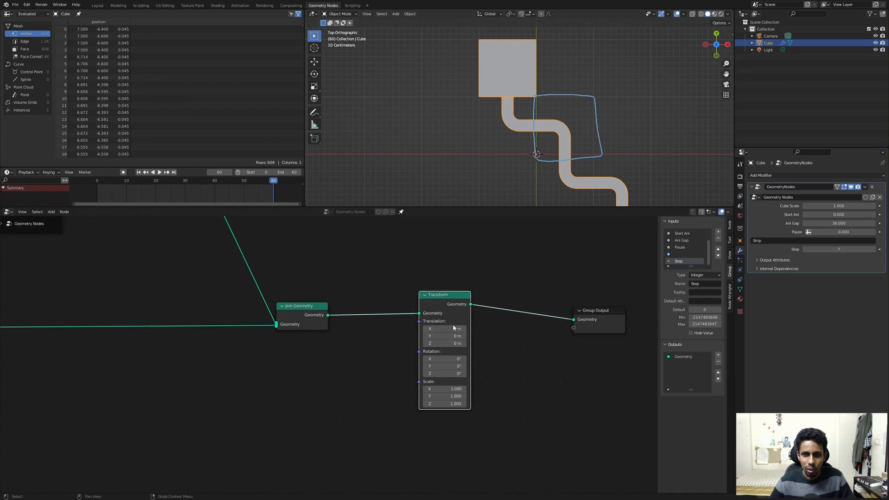
pyautogui.write('-1')
pyautogui.press('Return')
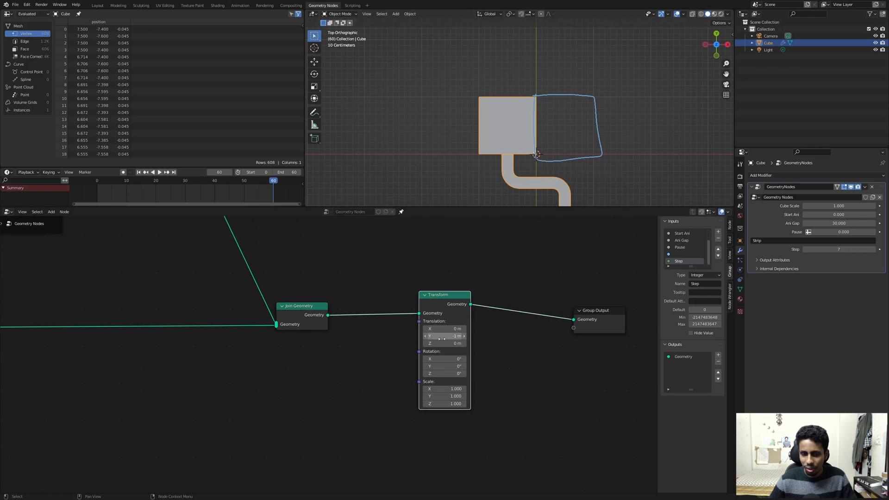
pyautogui.click(446, 329)
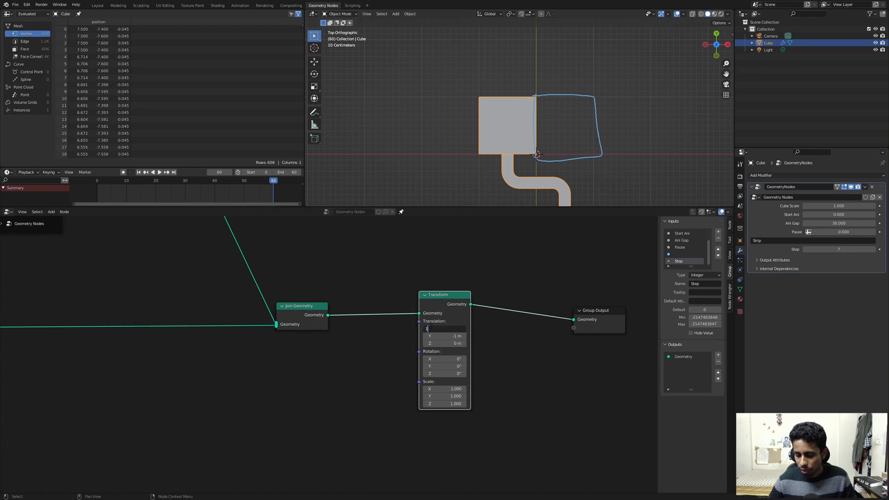
pyautogui.press('Return')
pyautogui.scroll(1, 526, 119)
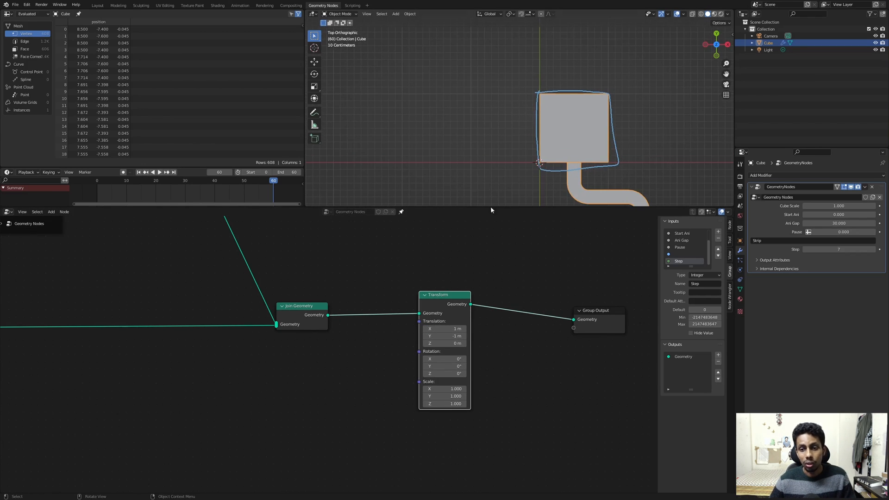
# - Move the Transform node slightly farther from Join Geometry to leave space for its inputs
pyautogui.moveTo(448, 300); pyautogui.dragTo(460, 306)
pyautogui.moveTo(347, 364); pyautogui.dragTo(444, 305, button='middle')
pyautogui.scroll(1, 433, 310)
pyautogui.click(400, 326)
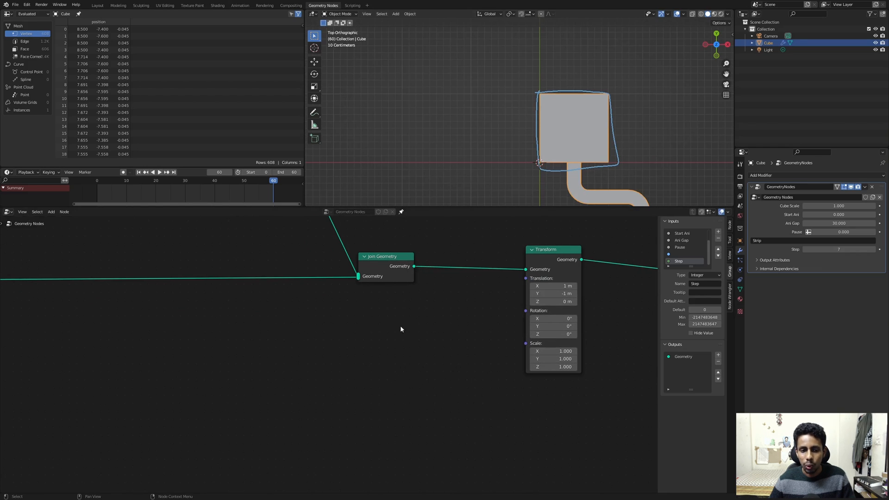
pyautogui.moveTo(406, 351); pyautogui.dragTo(376, 359, button='middle')
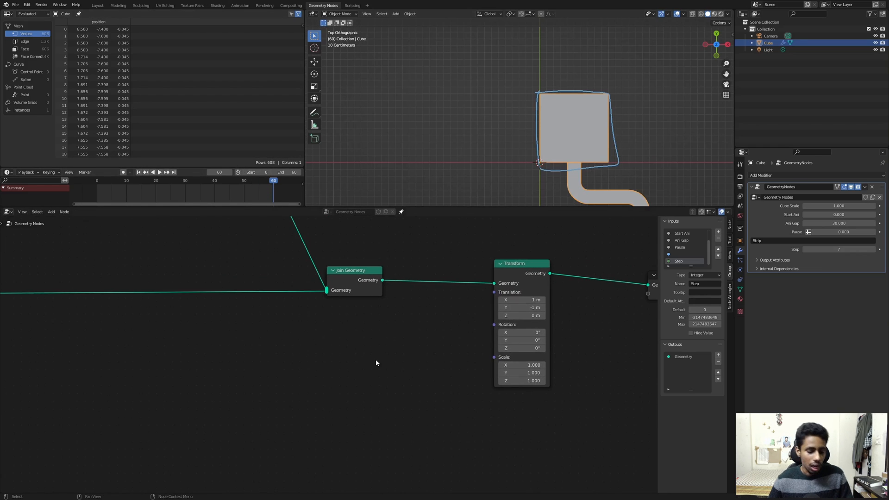
pyautogui.hotkey('shift', 'a')
pyautogui.click(369, 353)
pyautogui.press('Escape')
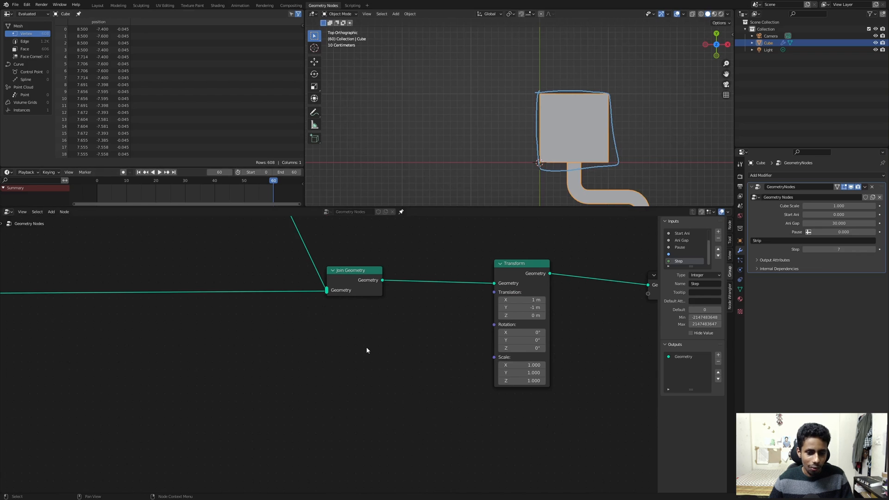
# - Add a Scene Time node below Join Geometry and connect its Frame output to the Value of a new Map Range node
pyautogui.hotkey('shift', 'a')
pyautogui.write('scene time')
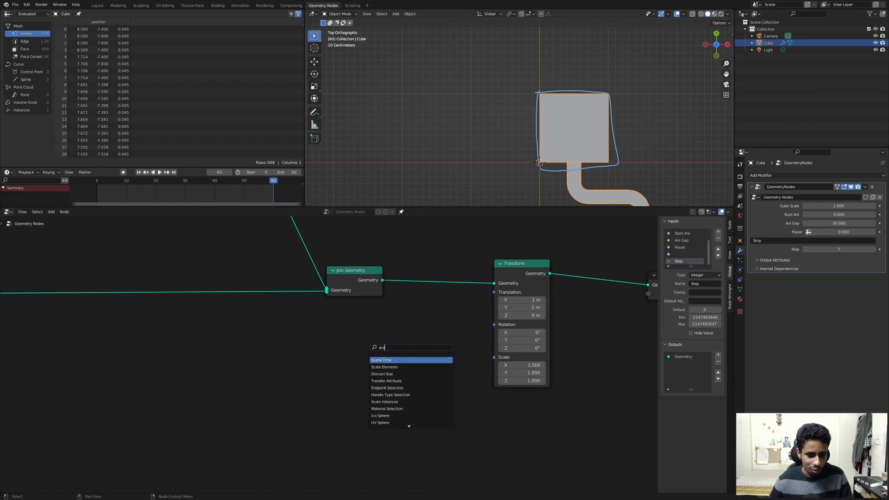
pyautogui.press('Return')
pyautogui.moveTo(284, 355); pyautogui.dragTo(347, 356)
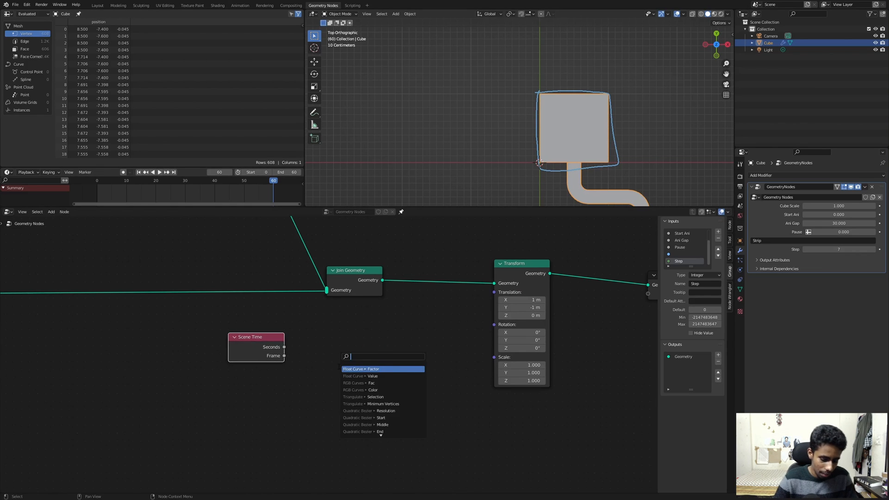
pyautogui.write('map')
pyautogui.press('Return')
pyautogui.click(336, 329)
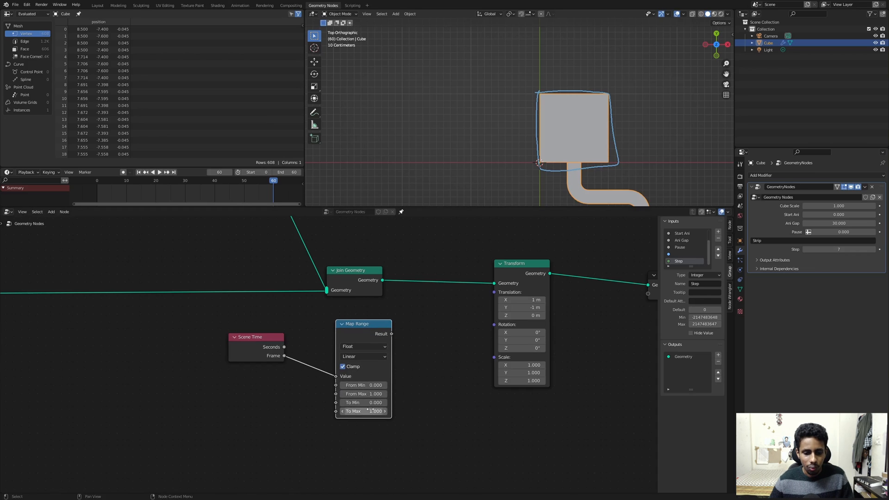
# - Add a Group Input node, link Start Ani to the new Map Range's From Min, and hide its unused sockets
pyautogui.moveTo(232, 374); pyautogui.dragTo(347, 411, button='middle')
pyautogui.scroll(-4, 348, 411)
pyautogui.hotkey('shift', 'a')
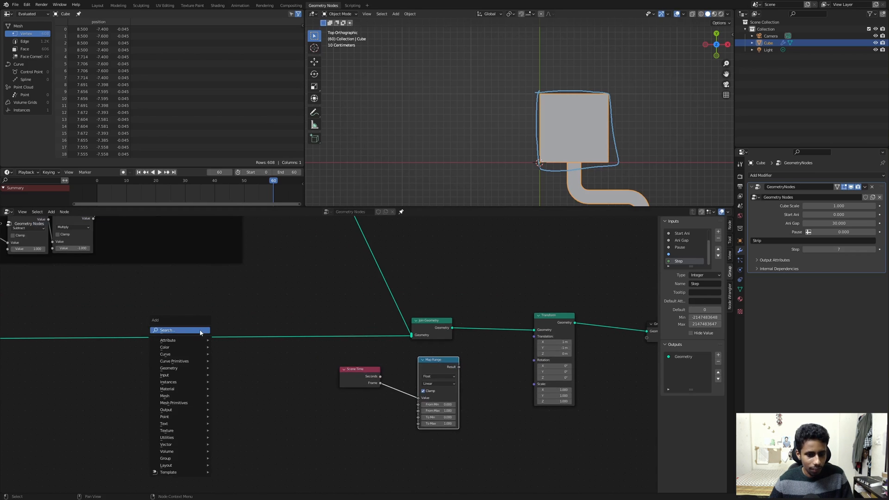
pyautogui.click(200, 331)
pyautogui.write('gro')
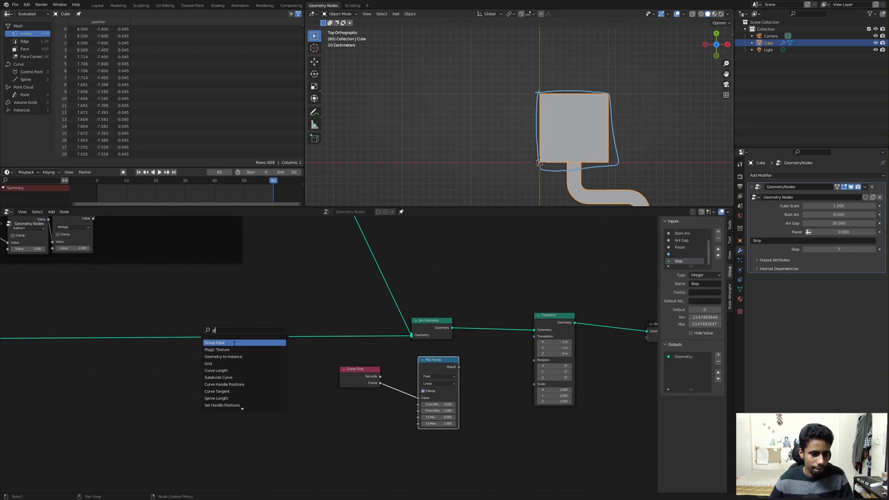
pyautogui.press('Return')
pyautogui.click(300, 400)
pyautogui.scroll(3, 323, 379)
pyautogui.scroll(2, 323, 379)
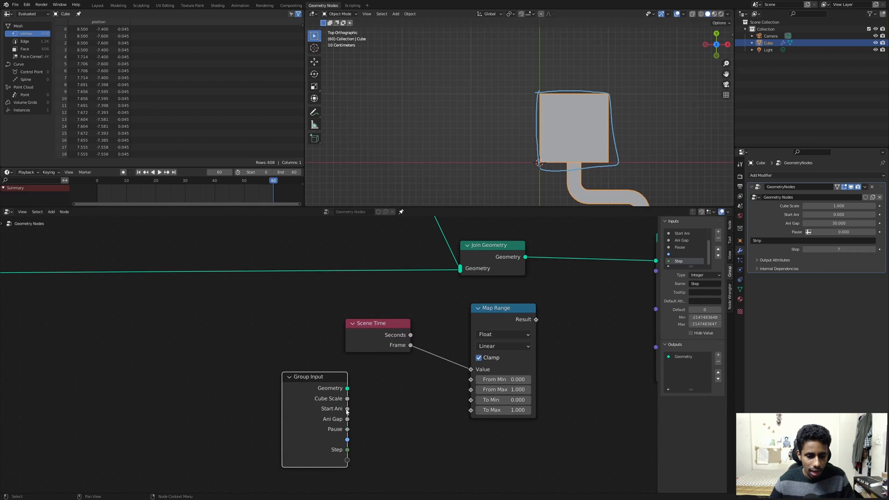
pyautogui.moveTo(347, 409); pyautogui.dragTo(471, 379)
pyautogui.moveTo(310, 397); pyautogui.dragTo(307, 377)
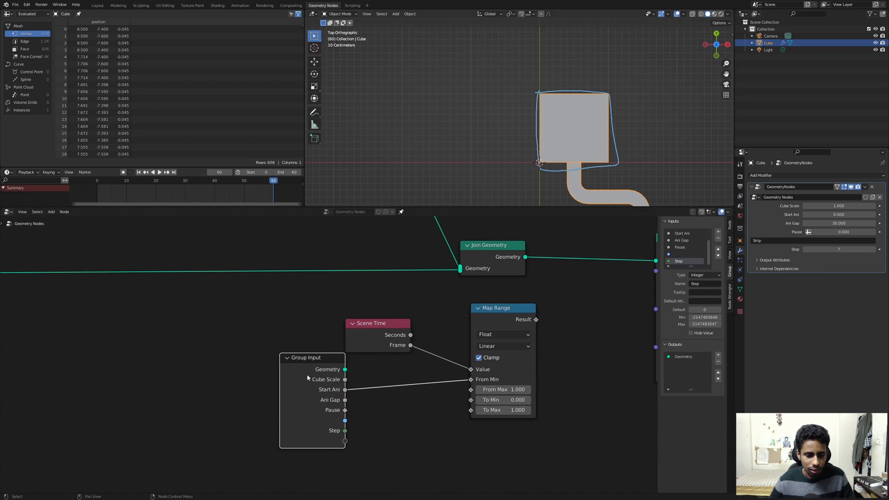
pyautogui.hotkey('ctrl', 'h')
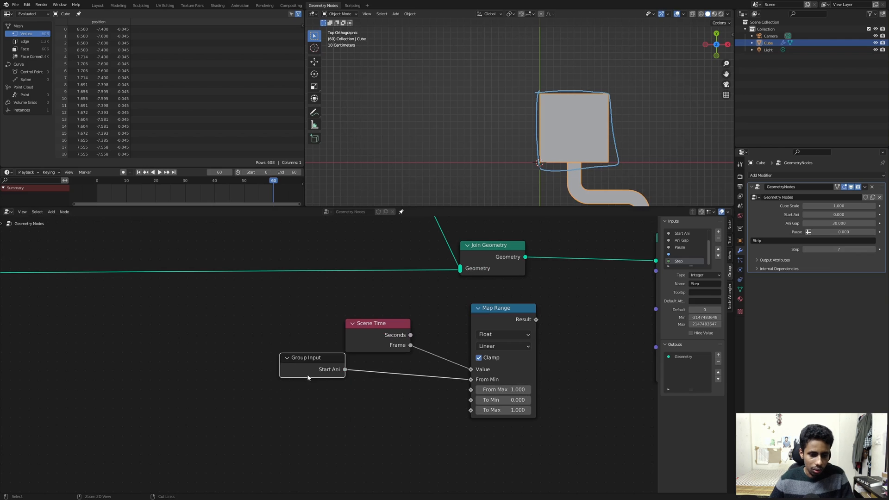
# - Connect the Value output of Phase Two's Add node to the new Map Range's From Max
pyautogui.scroll(-5, 365, 382)
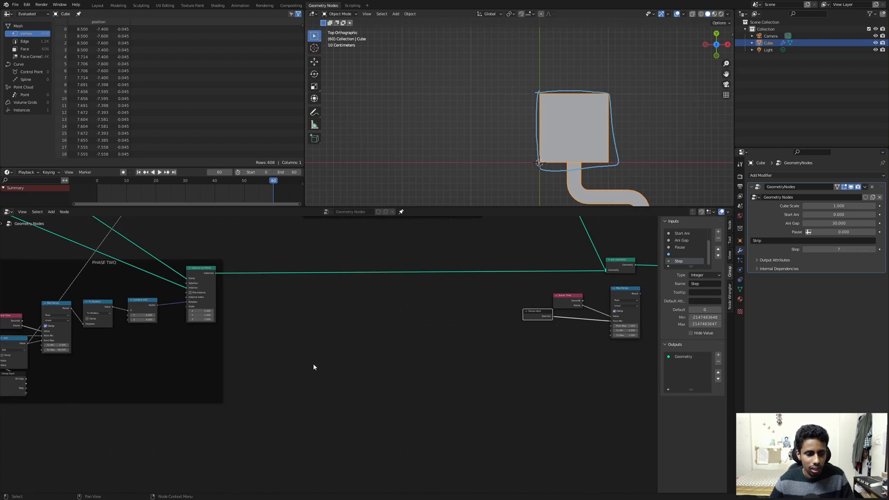
pyautogui.moveTo(26, 344); pyautogui.dragTo(114, 340, button='middle')
pyautogui.moveTo(114, 340); pyautogui.dragTo(616, 320)
pyautogui.moveTo(577, 319); pyautogui.dragTo(407, 363, button='middle')
pyautogui.scroll(6, 437, 345)
pyautogui.moveTo(611, 280); pyautogui.dragTo(430, 299, button='middle')
pyautogui.scroll(5, 431, 299)
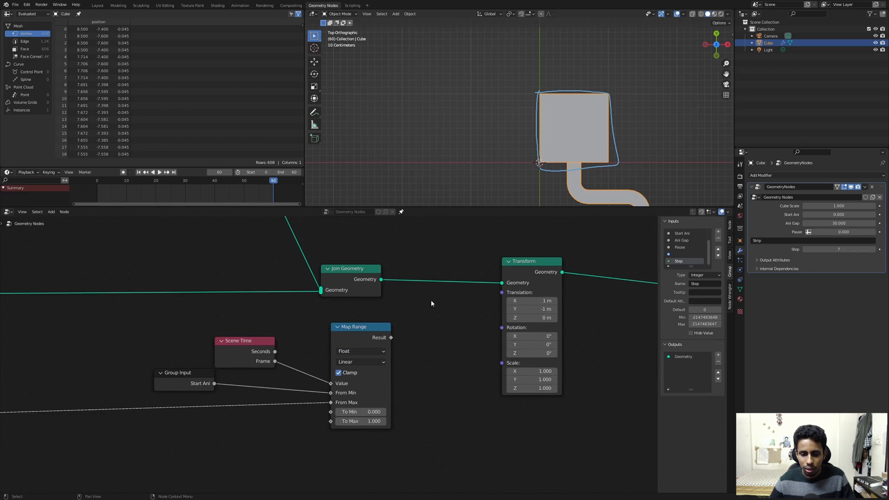
# - Add a Combine XYZ node before the final Transform, connect the Map Range result to its X, and space the nodes apart
pyautogui.hotkey('shift', 'a')
pyautogui.click(476, 308)
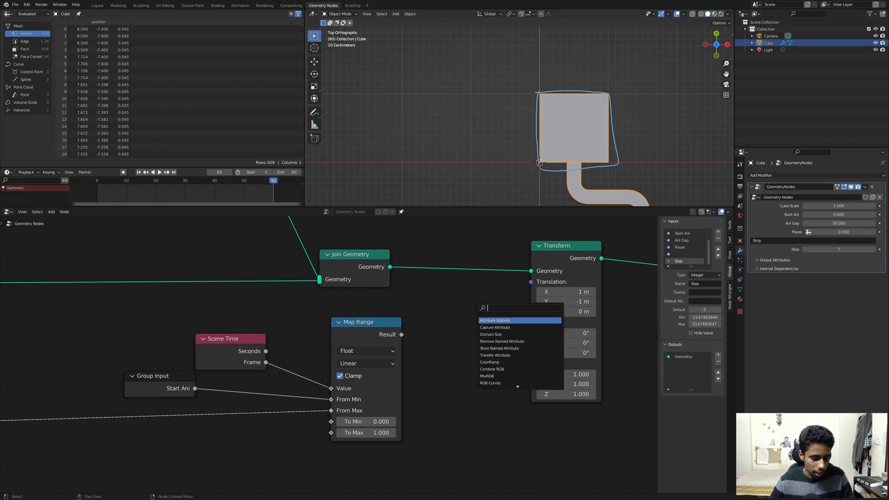
pyautogui.write('cxy')
pyautogui.press('Return')
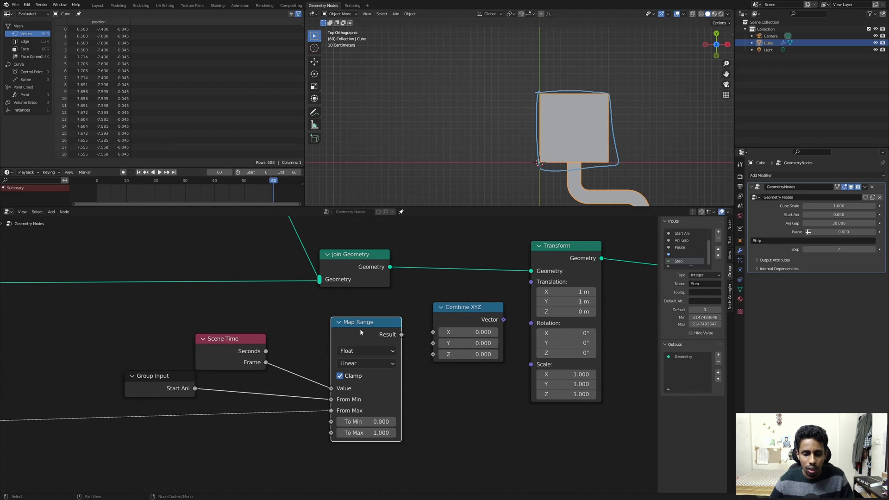
pyautogui.moveTo(360, 329); pyautogui.dragTo(347, 328)
pyautogui.moveTo(410, 302); pyautogui.dragTo(440, 277, button='middle')
pyautogui.scroll(3, 441, 277)
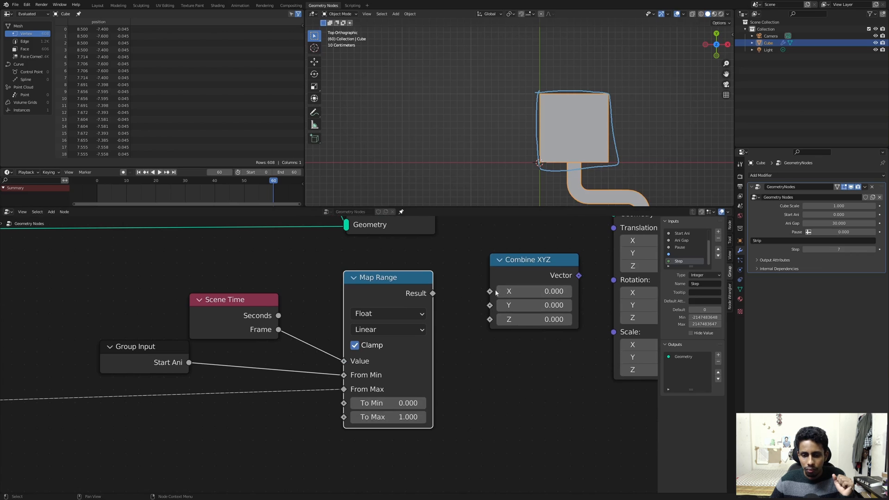
pyautogui.moveTo(656, 241); pyautogui.dragTo(565, 281, button='middle')
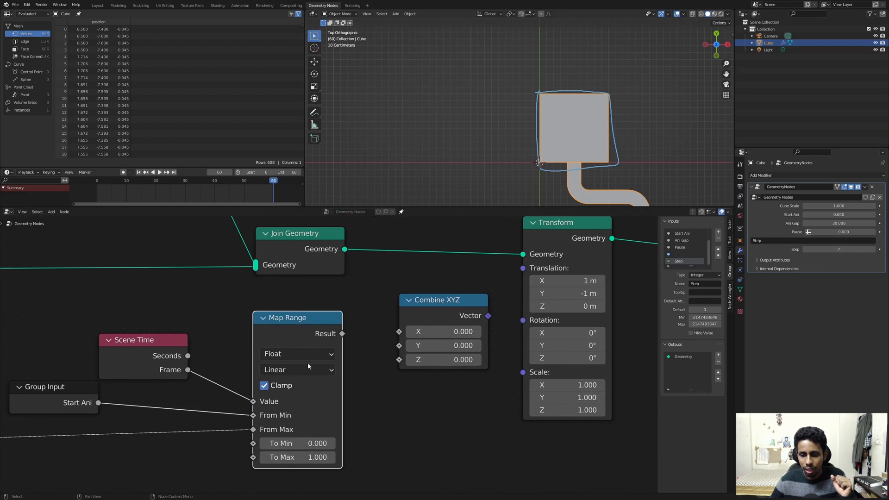
pyautogui.moveTo(342, 334); pyautogui.dragTo(461, 328)
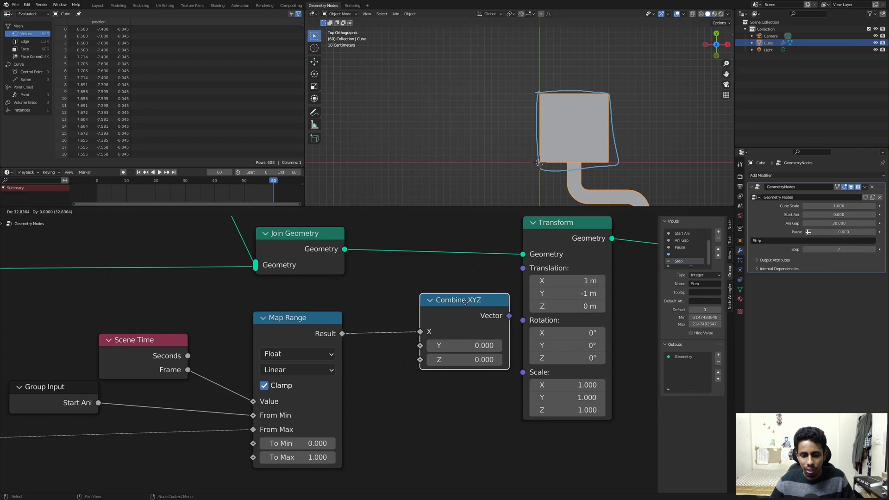
pyautogui.moveTo(567, 296); pyautogui.dragTo(601, 260, button='middle')
pyautogui.moveTo(337, 282); pyautogui.dragTo(318, 281)
pyautogui.scroll(-2, 301, 271)
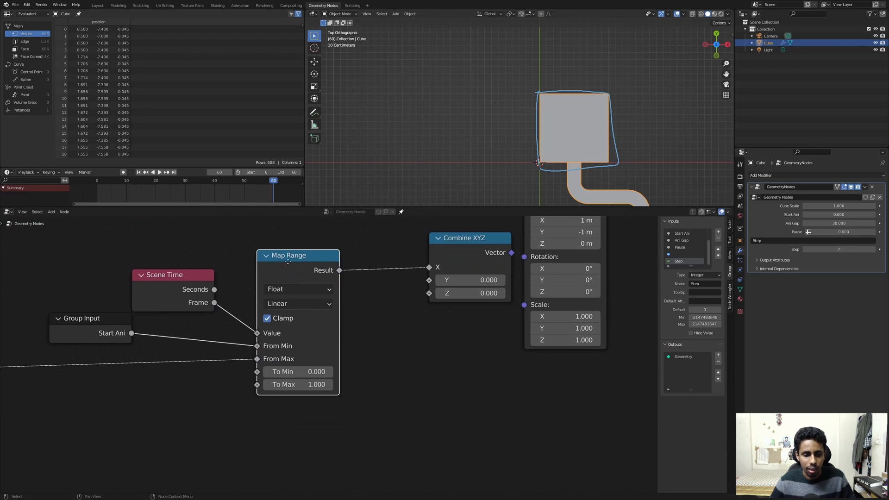
# - Duplicate the Map Range with its input links, place it below the original, and set its To Max to -1
pyautogui.hotkey('ctrl', 'shift', 'd')
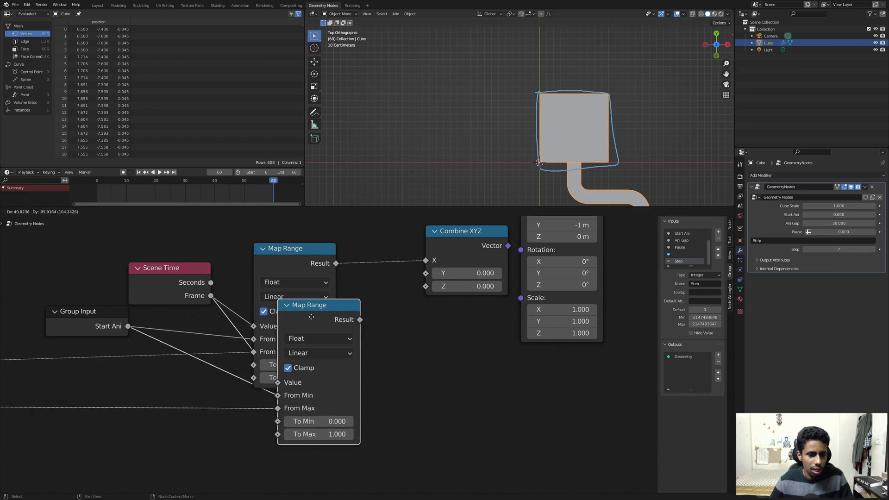
pyautogui.click(278, 423)
pyautogui.moveTo(319, 381); pyautogui.dragTo(355, 298, button='middle')
pyautogui.click(322, 457)
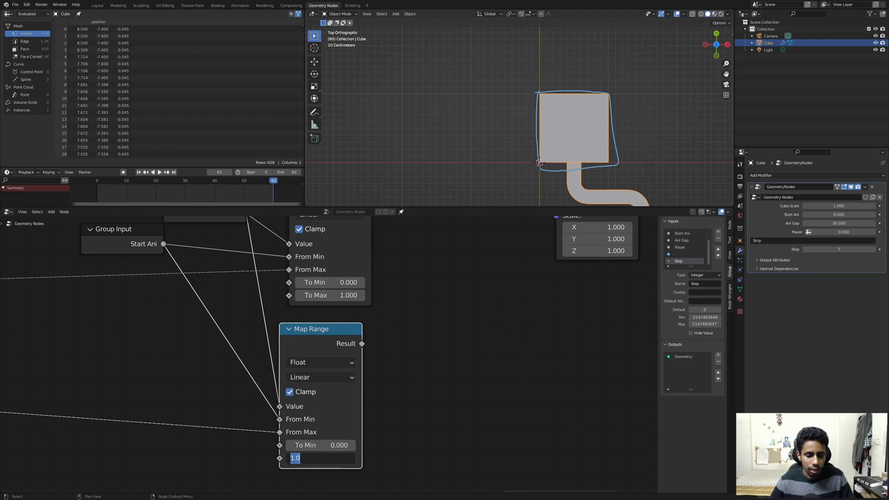
pyautogui.press('Return')
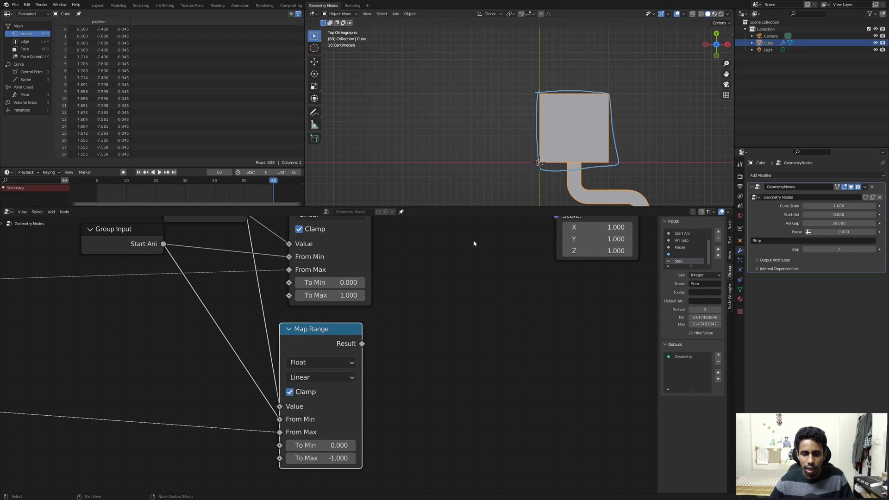
# - Connect the second Map Range's result to Combine XYZ's Y and the combined vector to the final Transform's Translation
pyautogui.moveTo(423, 280); pyautogui.dragTo(376, 325, button='middle')
pyautogui.moveTo(316, 390); pyautogui.dragTo(415, 248)
pyautogui.moveTo(427, 276); pyautogui.dragTo(360, 380, button='middle')
pyautogui.moveTo(395, 315); pyautogui.dragTo(443, 280)
# - Erase the annotation outline around the cube, play the animation from the top view, and return to the first frame
pyautogui.moveTo(546, 101); pyautogui.dragTo(573, 157)
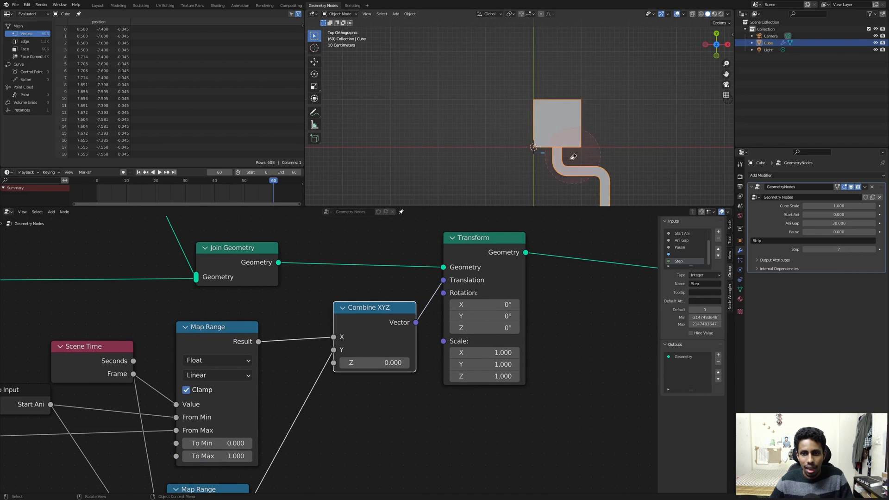
pyautogui.press('space')
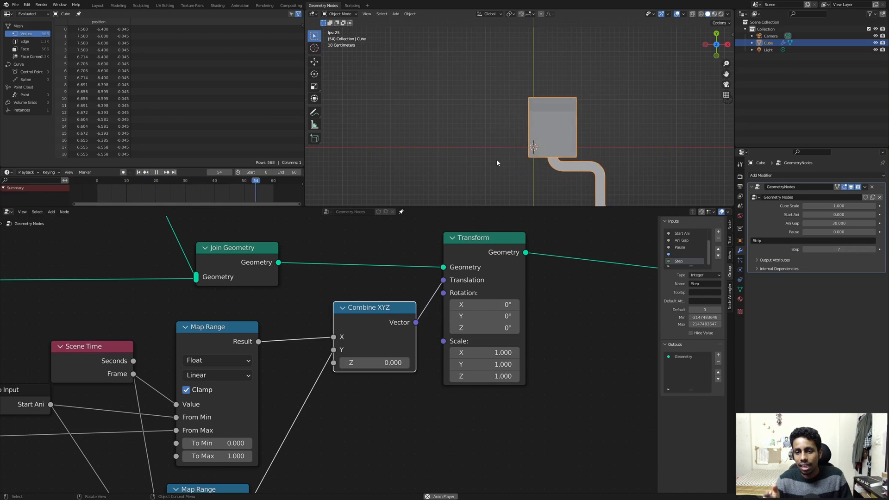
pyautogui.press('space')
pyautogui.hotkey('shift', 'Left')
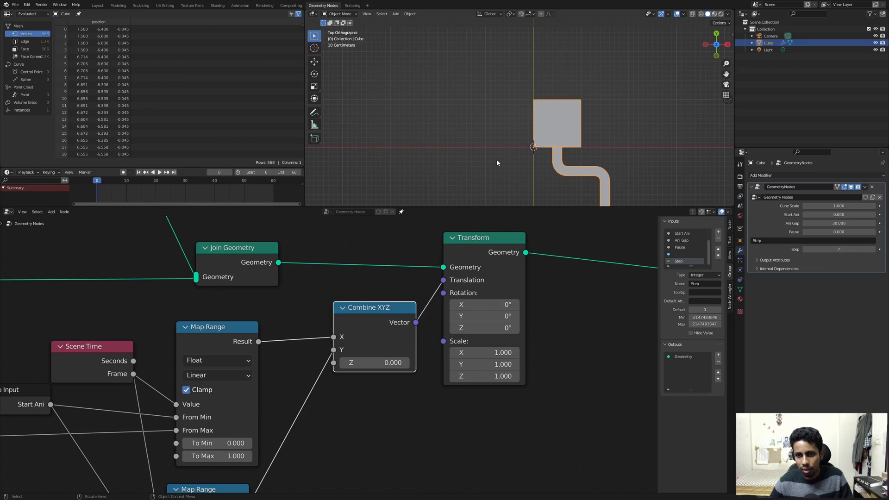
# - Switch to the camera view with overlays hidden, play the animation, and return to the first frame
pyautogui.press('KP_0')
pyautogui.hotkey('shift', 'alt', 'z')
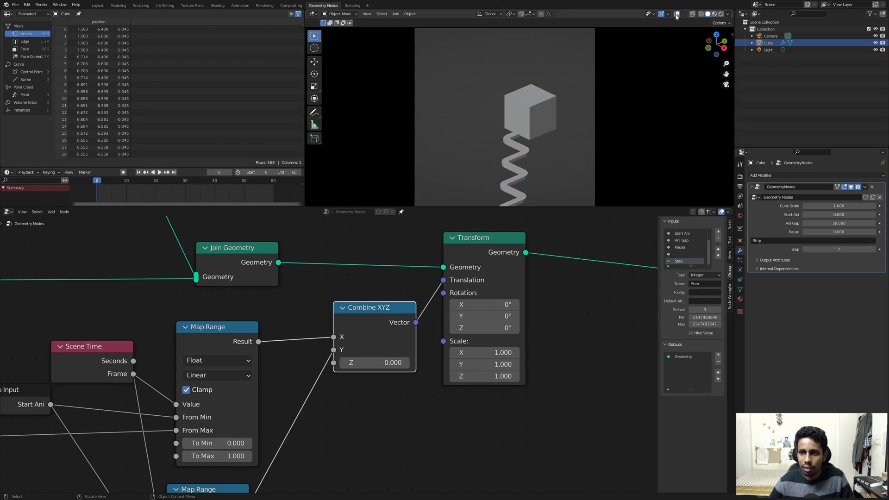
pyautogui.press('space')
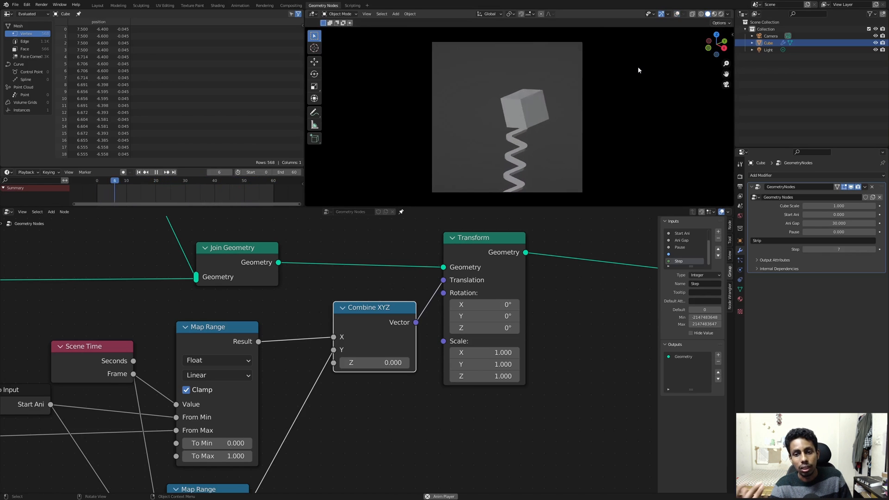
pyautogui.press('space')
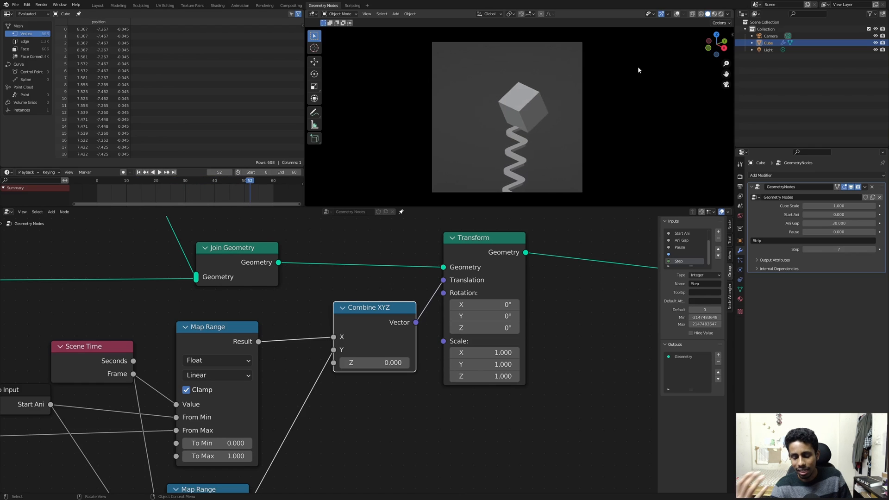
pyautogui.hotkey('shift', 'Left')
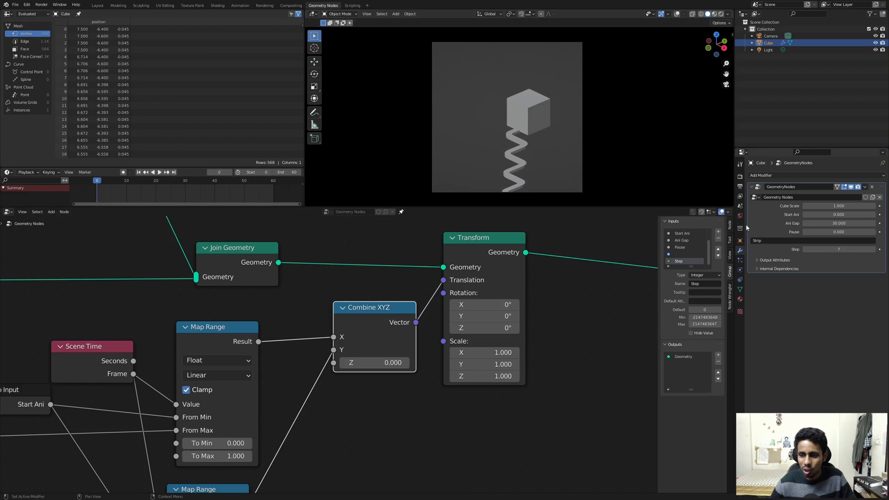
# - Set the camera's horizontal lens shift (Shift X) to 0.087 and save the file
pyautogui.click(770, 36)
pyautogui.click(739, 270)
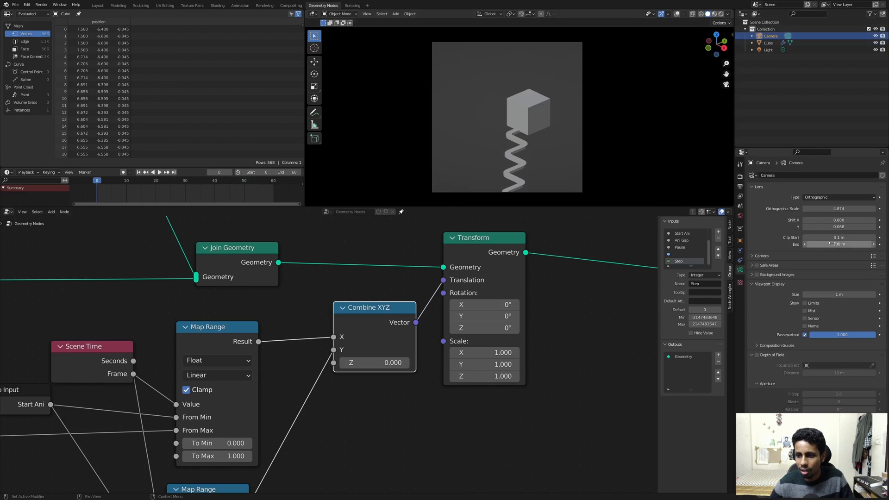
pyautogui.moveTo(838, 220); pyautogui.dragTo(849, 220)
pyautogui.hotkey('ctrl', 's')
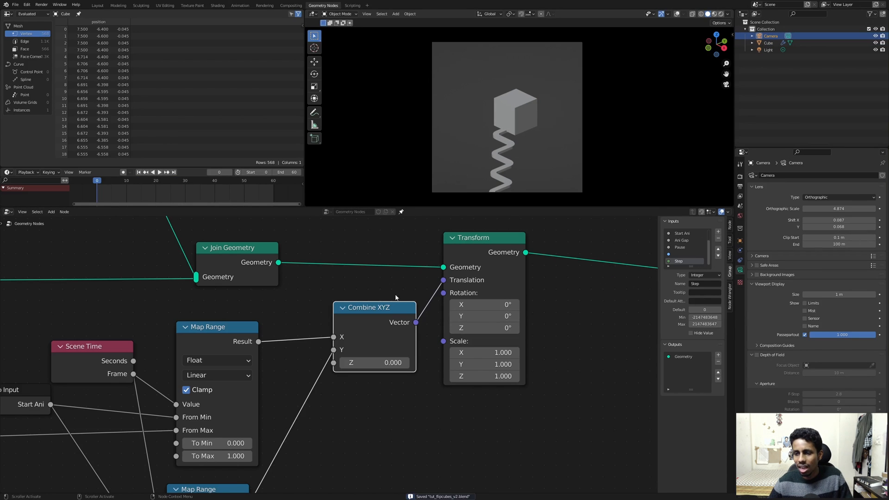
# - Change the interpolation of the Map Range node in the Phase One frame to Smooth Step
pyautogui.scroll(-1, 310, 296)
pyautogui.moveTo(262, 295); pyautogui.dragTo(361, 279, button='middle')
pyautogui.scroll(-11, 185, 322)
pyautogui.moveTo(143, 341); pyautogui.dragTo(268, 316, button='middle')
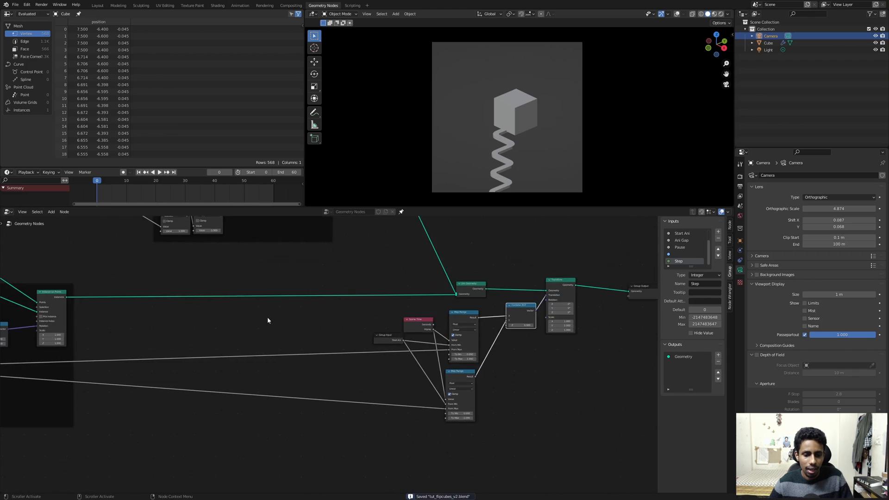
pyautogui.moveTo(69, 325); pyautogui.dragTo(469, 295, button='middle')
pyautogui.moveTo(194, 290); pyautogui.dragTo(404, 290, button='middle')
pyautogui.scroll(5, 232, 292)
pyautogui.moveTo(232, 291); pyautogui.dragTo(215, 356, button='middle')
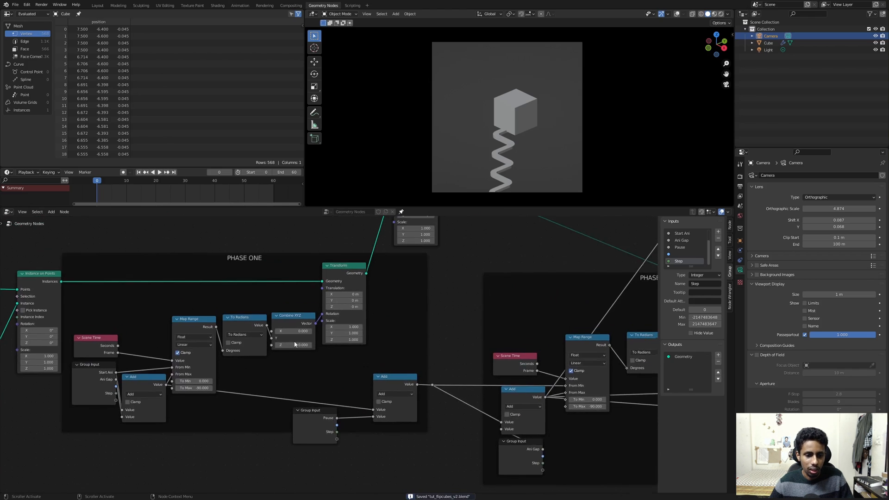
pyautogui.scroll(-2, 258, 273)
pyautogui.scroll(3, 220, 312)
pyautogui.moveTo(219, 313); pyautogui.dragTo(230, 291, button='middle')
pyautogui.click(276, 293)
pyautogui.scroll(-3, 311, 271)
pyautogui.click(544, 341)
pyautogui.scroll(5, 178, 326)
pyautogui.moveTo(178, 327); pyautogui.dragTo(249, 292, button='middle')
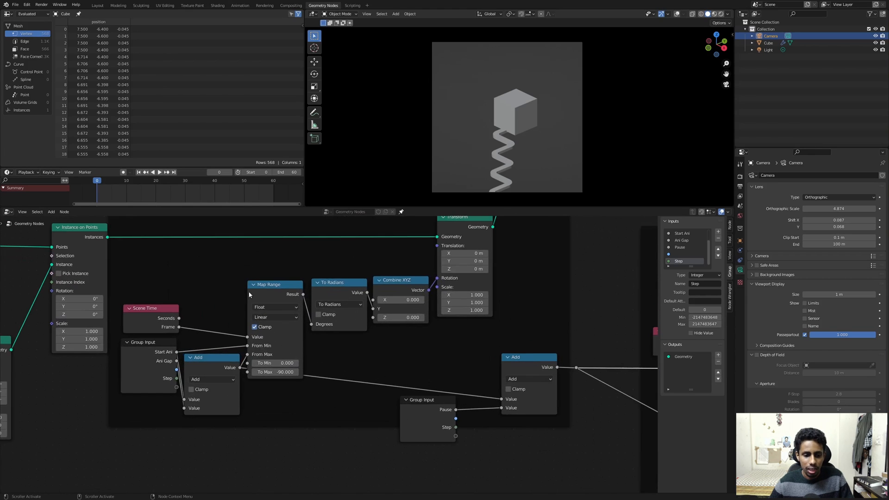
pyautogui.click(275, 317)
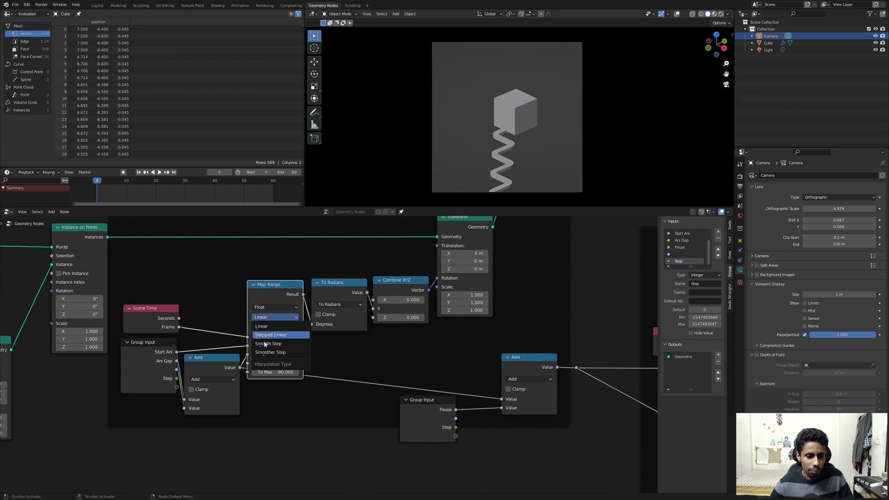
pyautogui.click(268, 344)
# - Change the Phase Two Map Range's interpolation to Smooth Step and play the animation
pyautogui.keyDown('ctrl'); pyautogui.scroll(-10, 267, 344); pyautogui.keyUp('ctrl')
pyautogui.click(422, 369)
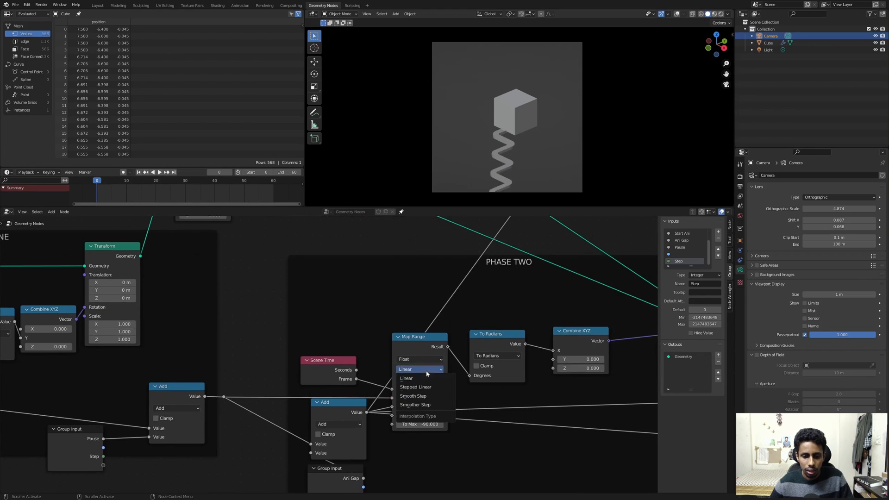
pyautogui.click(425, 394)
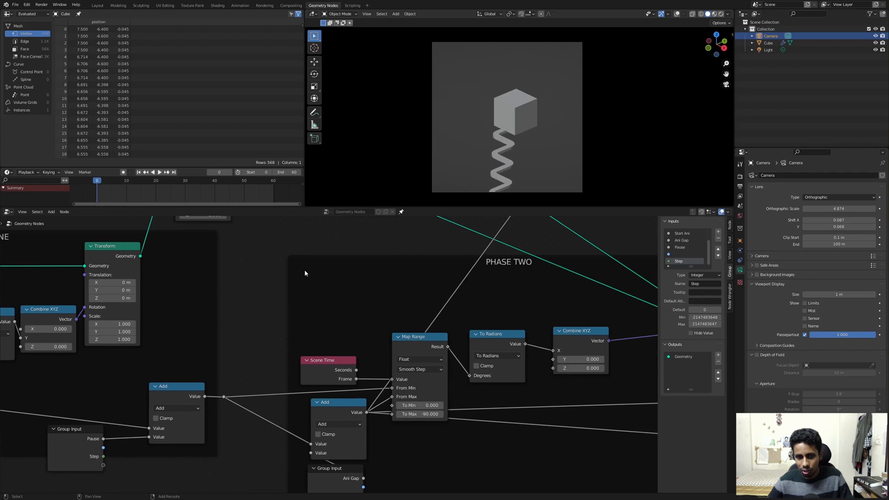
pyautogui.press('space')
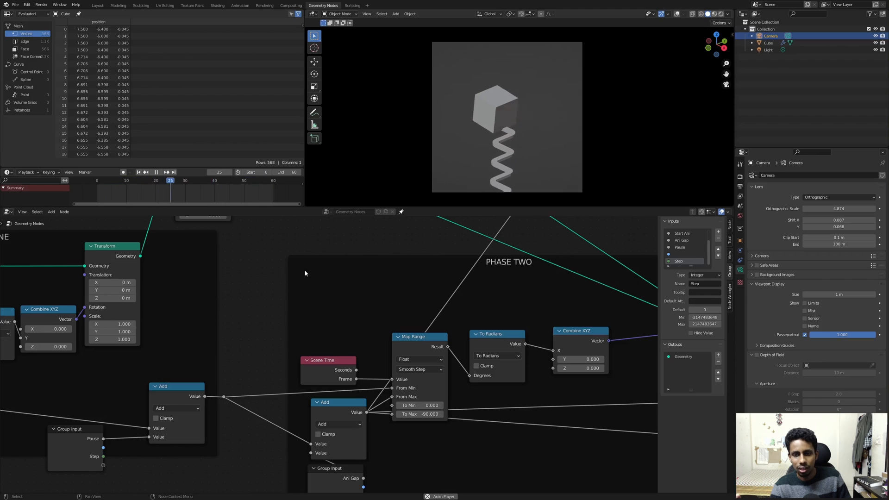
# - Stop playback at the first frame and examine the two Map Range nodes driving the final Transform node's translation
pyautogui.press('Escape')
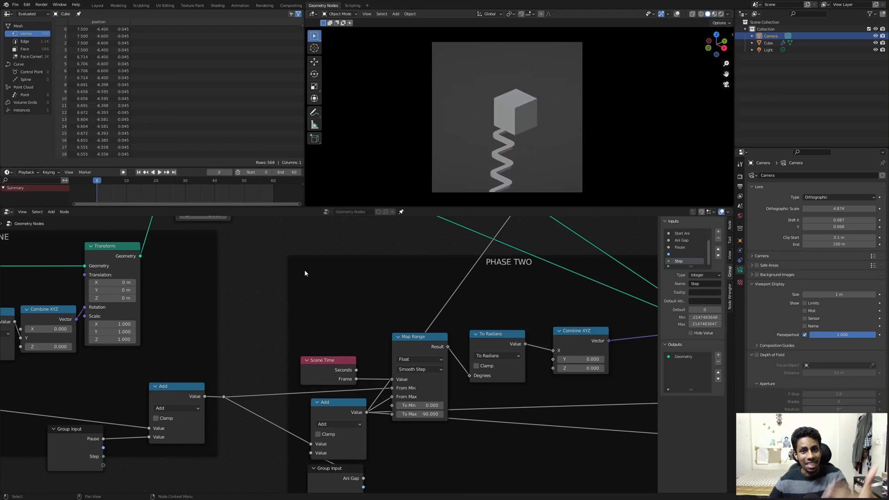
pyautogui.moveTo(402, 280); pyautogui.dragTo(190, 270, button='middle')
pyautogui.scroll(-6, 518, 291)
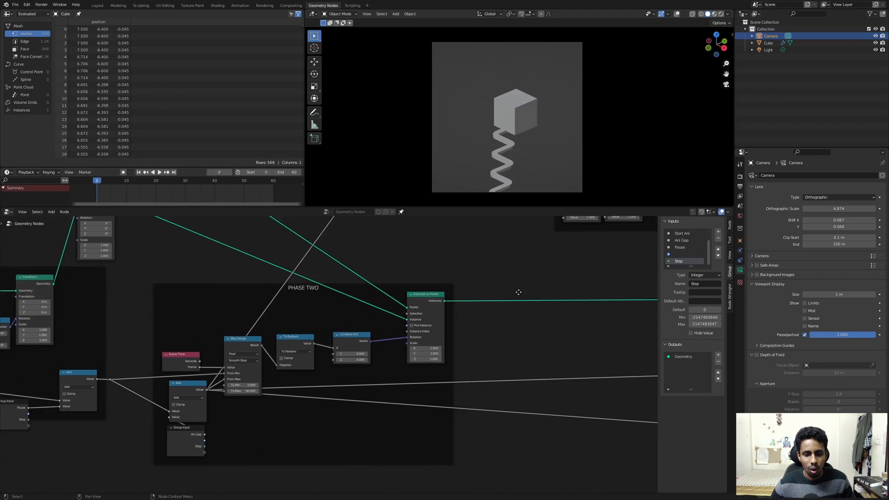
pyautogui.moveTo(648, 292); pyautogui.dragTo(195, 278, button='middle')
pyautogui.scroll(3, 382, 301)
pyautogui.scroll(1, 381, 302)
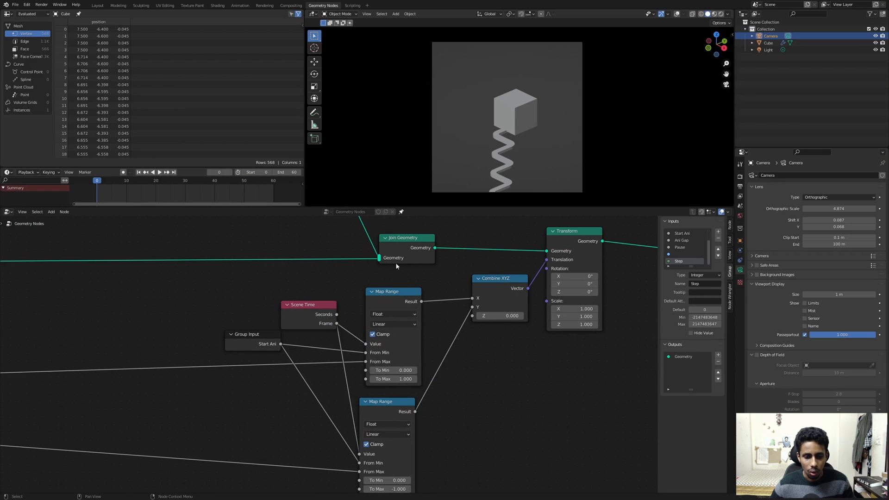
pyautogui.scroll(-1, 396, 265)
pyautogui.moveTo(250, 319); pyautogui.dragTo(526, 430)
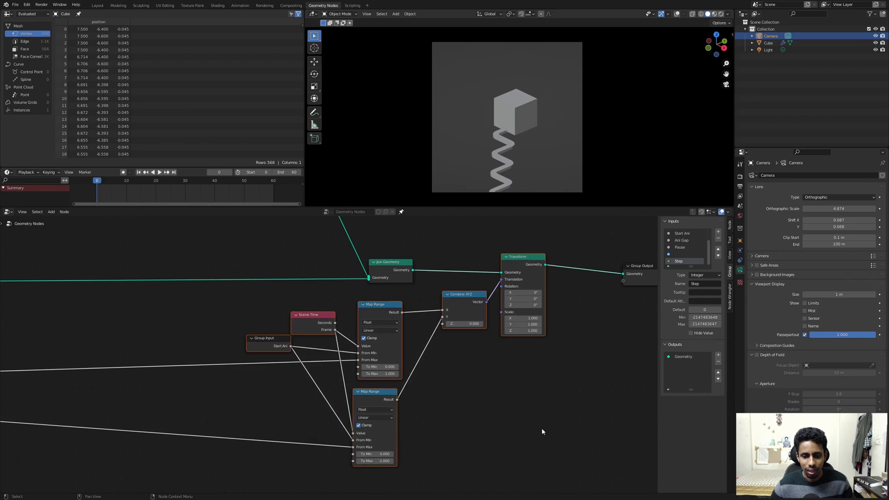
pyautogui.scroll(1, 233, 320)
pyautogui.moveTo(232, 320); pyautogui.dragTo(264, 316, button='middle')
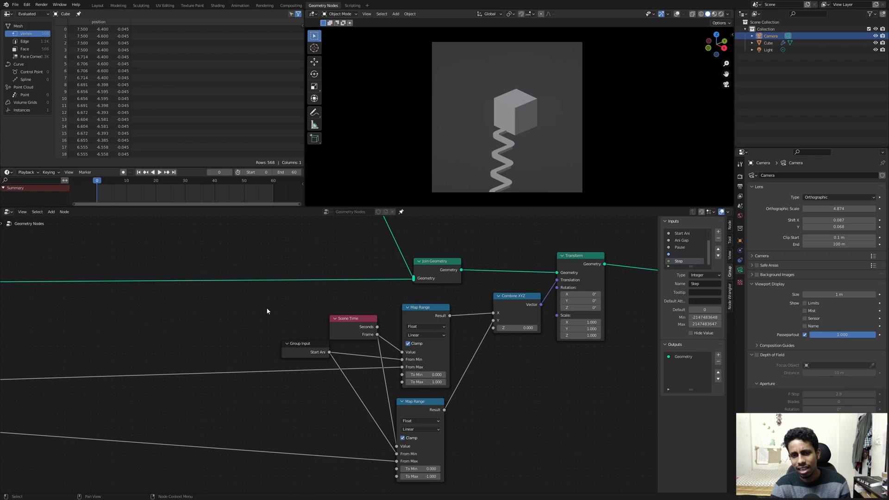
# - Set the animation's end frame to 59, play the loop, return to the first frame, and save the file
pyautogui.press('space')
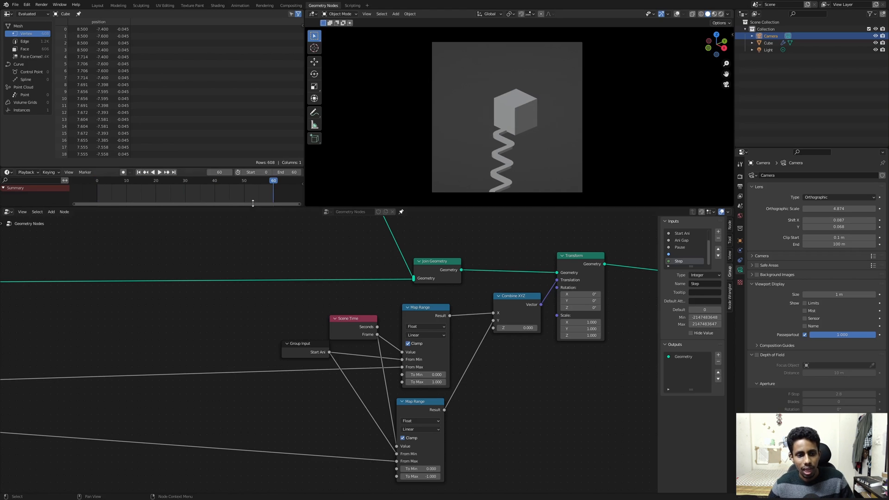
pyautogui.press('Return')
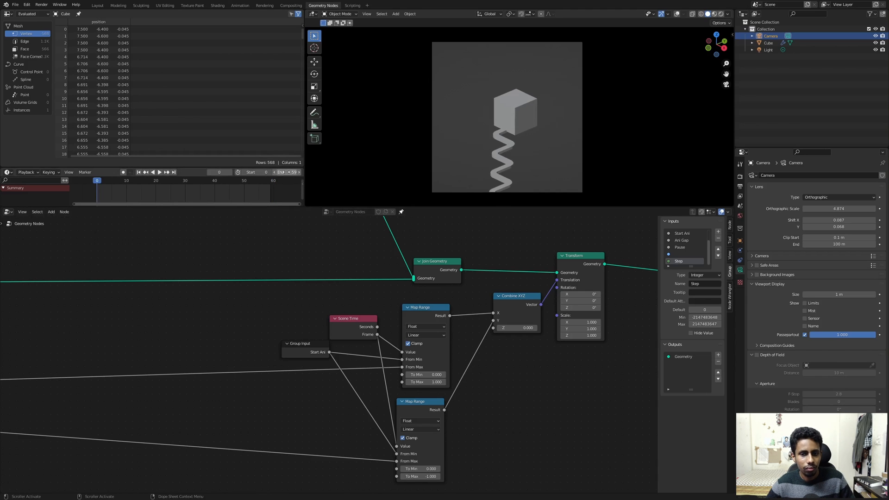
pyautogui.press('space')
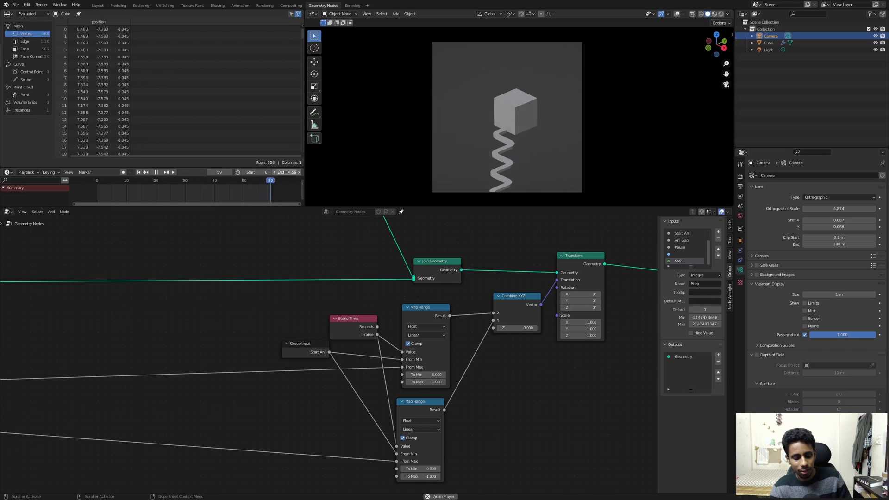
pyautogui.press('space')
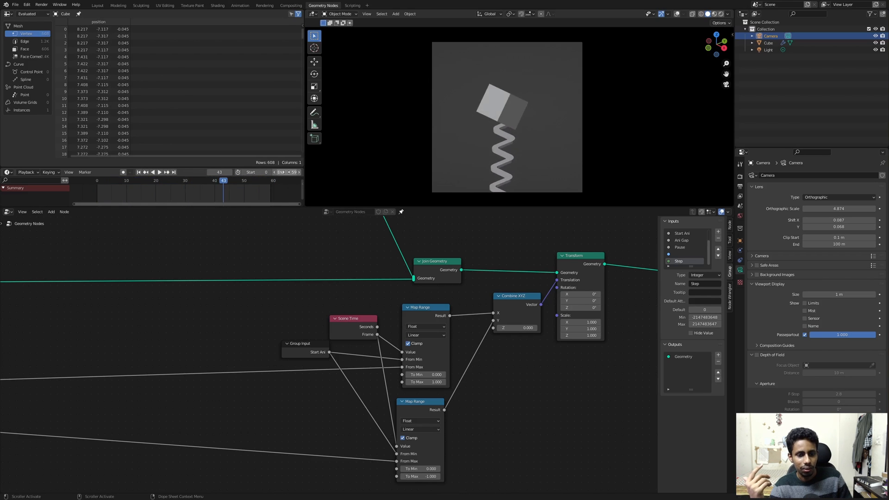
pyautogui.hotkey('shift', 'Left')
pyautogui.hotkey('ctrl', 's')
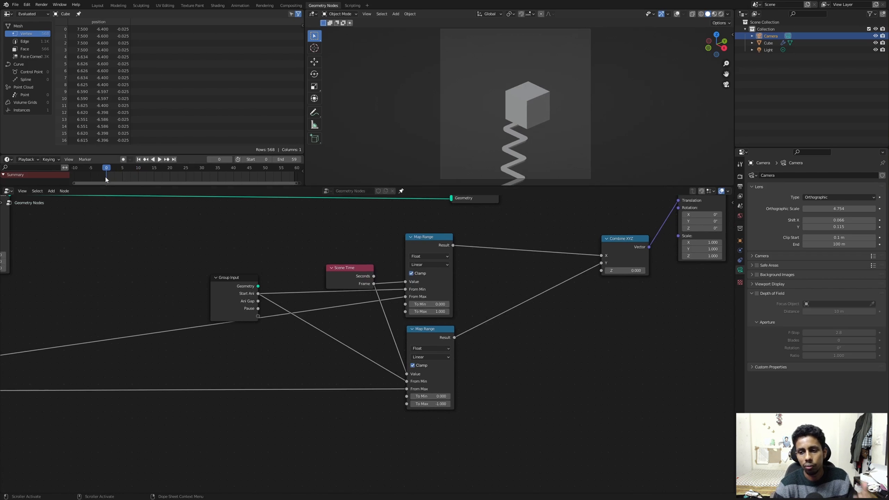
# - Show the cube's GeometryNodes modifier settings and inspect the output value of the Add node in the Phase Two frame
pyautogui.click(768, 43)
pyautogui.click(740, 250)
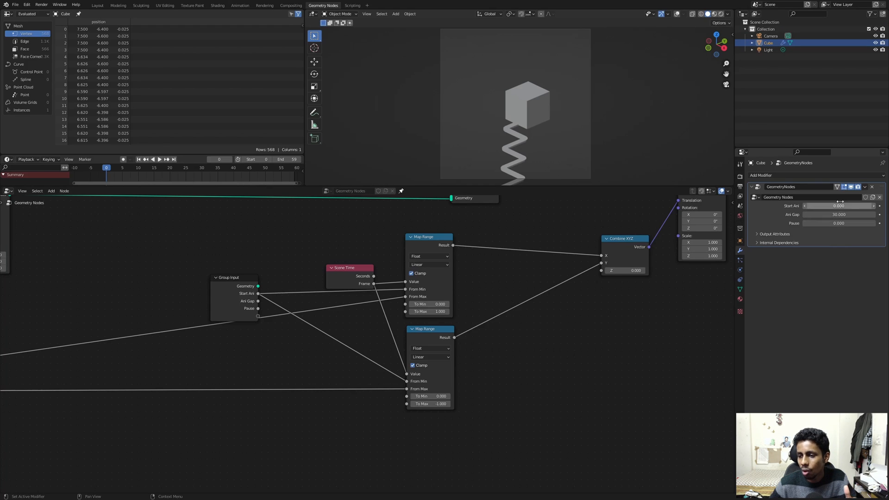
pyautogui.scroll(3, 266, 168)
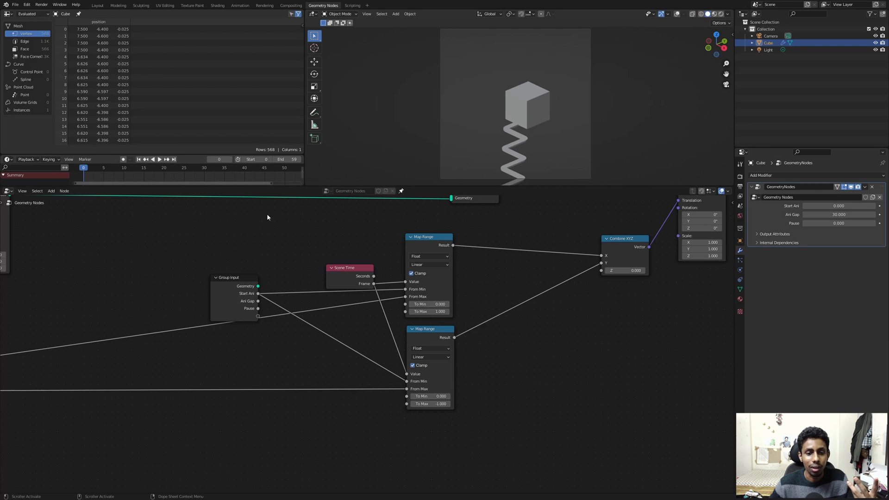
pyautogui.scroll(-2, 186, 326)
pyautogui.moveTo(187, 325); pyautogui.dragTo(359, 307, button='middle')
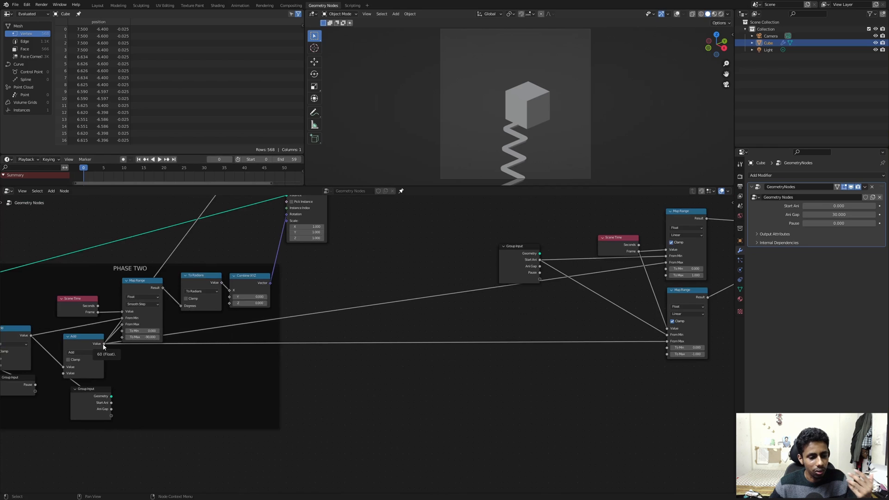
pyautogui.scroll(2, 103, 345)
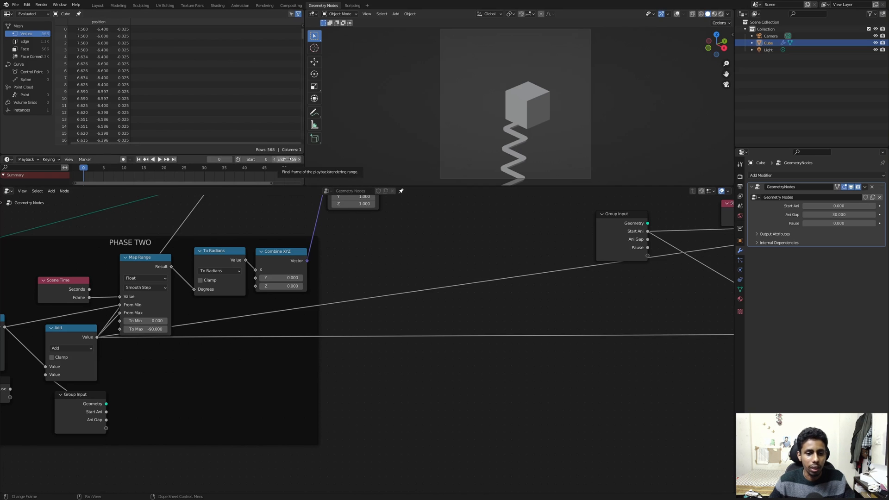
pyautogui.scroll(-3, 409, 327)
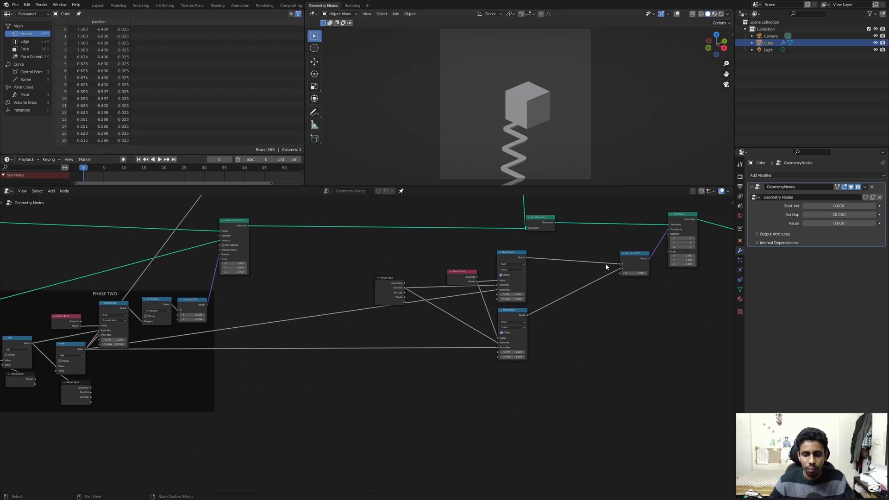
# - Lower the Group Output node and connect the Phase Two Add node's value to a new output socket through a reroute
pyautogui.moveTo(544, 301); pyautogui.dragTo(388, 320, button='middle')
pyautogui.scroll(-1, 388, 321)
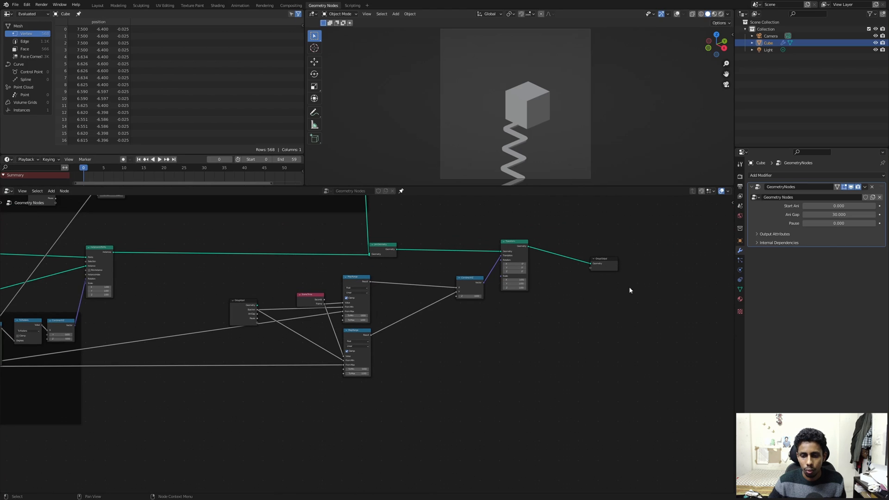
pyautogui.moveTo(592, 270); pyautogui.dragTo(603, 340)
pyautogui.moveTo(394, 395); pyautogui.dragTo(477, 382, button='middle')
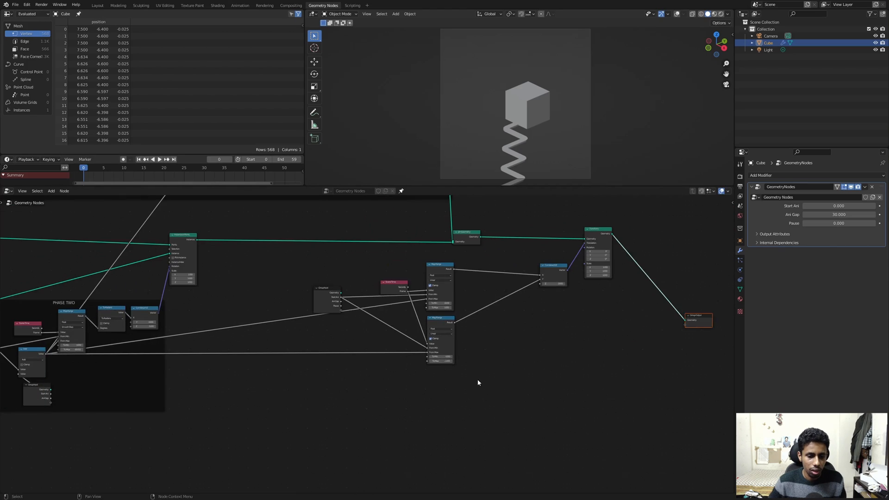
pyautogui.click(479, 383)
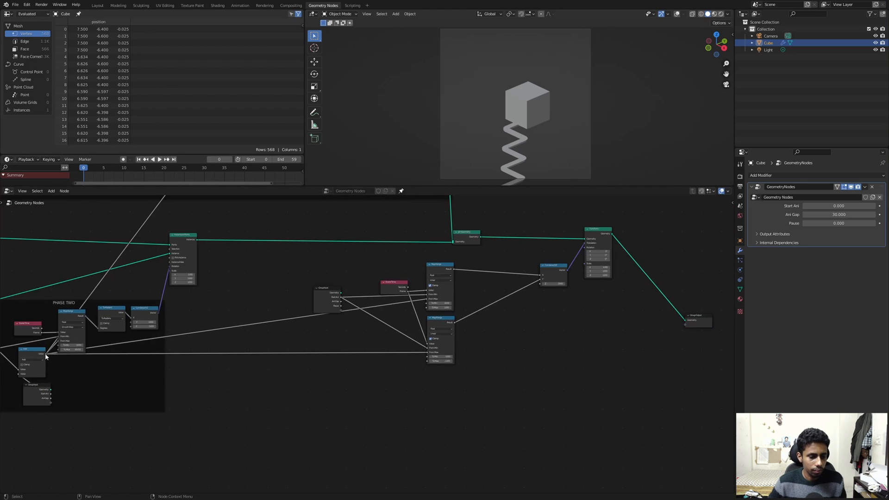
pyautogui.keyDown('shift'); pyautogui.moveTo(301, 333); pyautogui.dragTo(285, 365, button='right'); pyautogui.keyUp('shift')
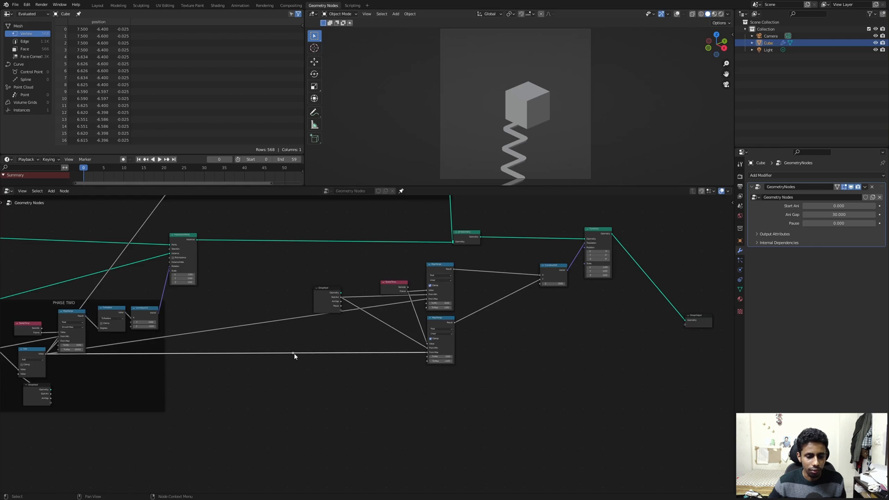
pyautogui.moveTo(294, 354); pyautogui.dragTo(685, 324)
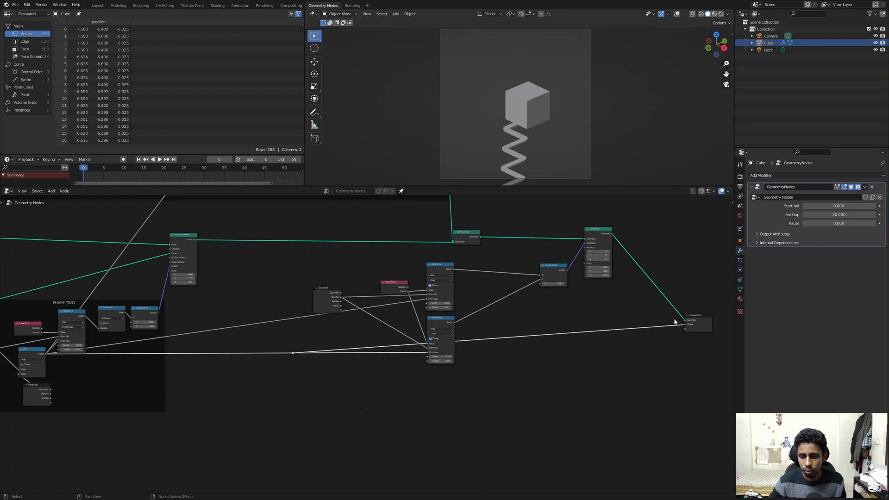
# - Rename the new float group output to "End Ani Frame"
pyautogui.moveTo(674, 320); pyautogui.dragTo(527, 322, button='middle')
pyautogui.scroll(5, 562, 308)
pyautogui.press('n')
pyautogui.moveTo(621, 287); pyautogui.dragTo(536, 284, button='middle')
pyautogui.click(690, 343)
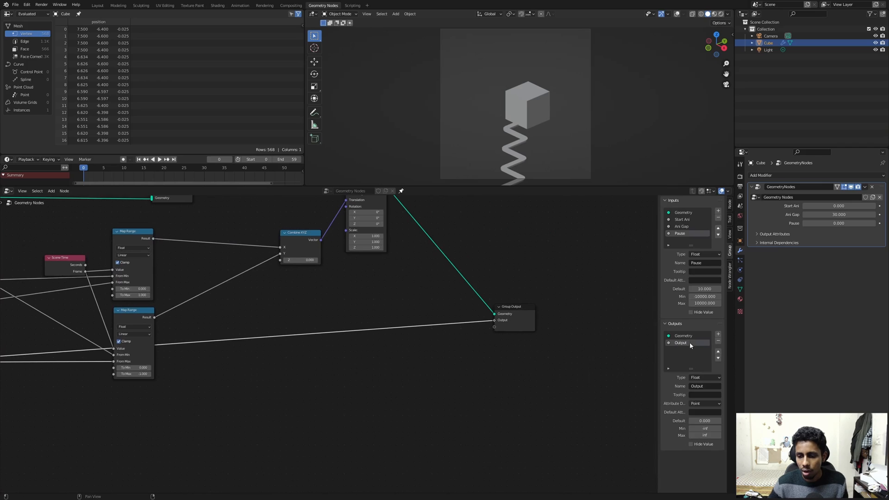
pyautogui.click(703, 386)
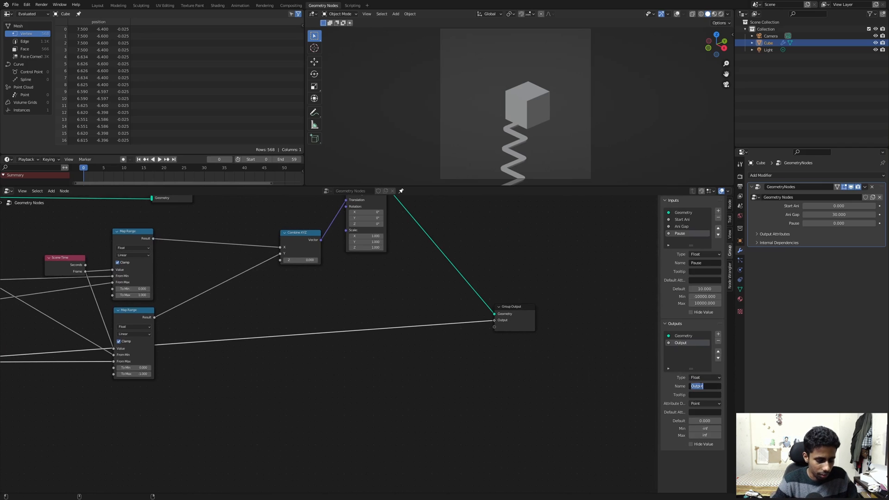
pyautogui.write('End ANi')
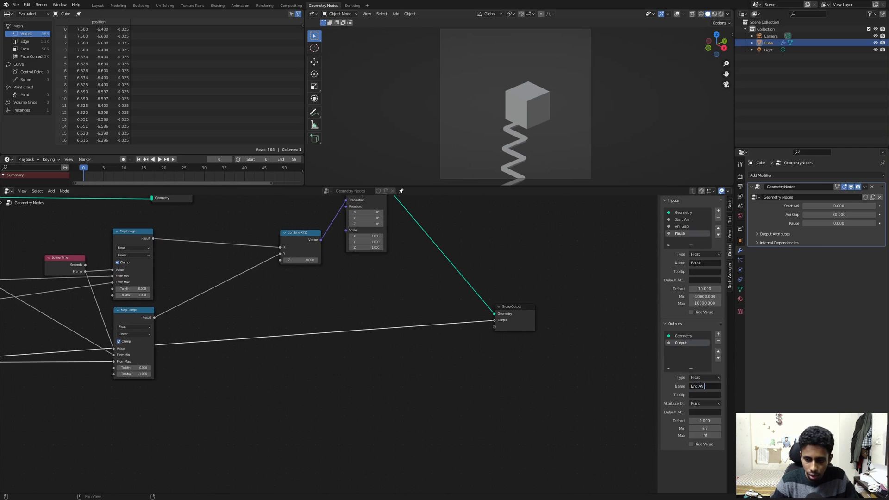
pyautogui.write(' Frame')
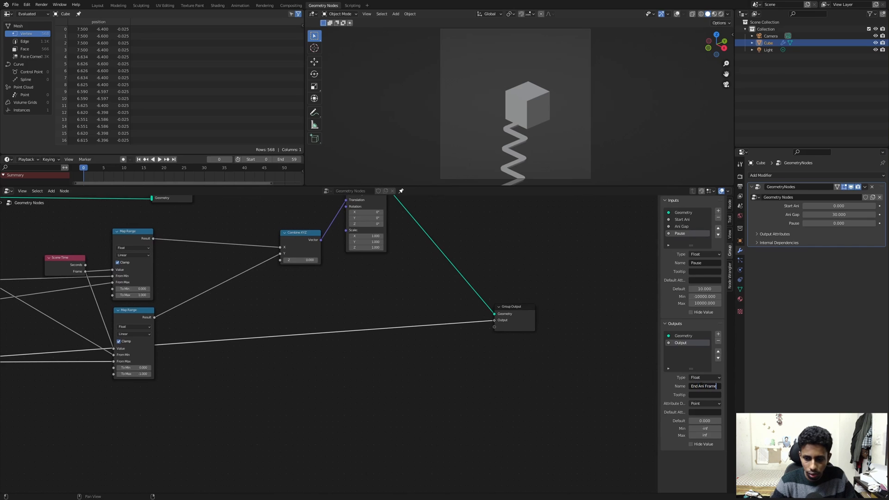
pyautogui.press('Return')
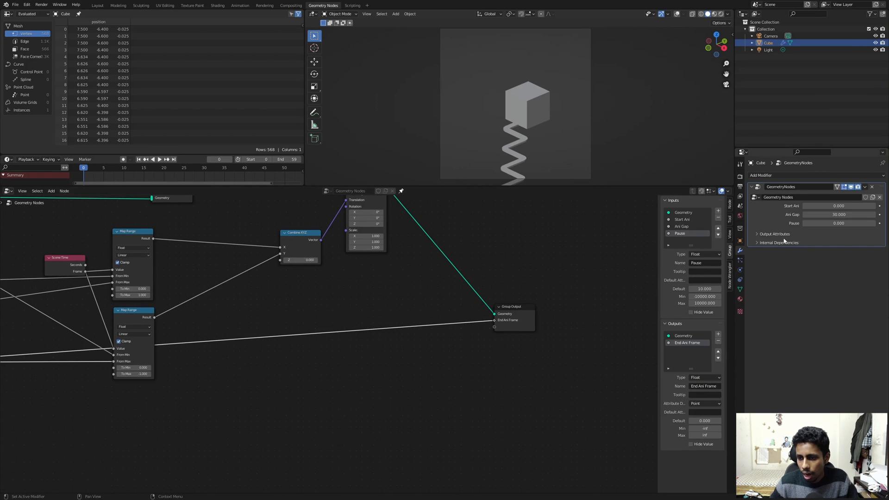
# - Store the modifier's End Ani Frame output in an attribute named "End Ani Frame"
pyautogui.click(757, 234)
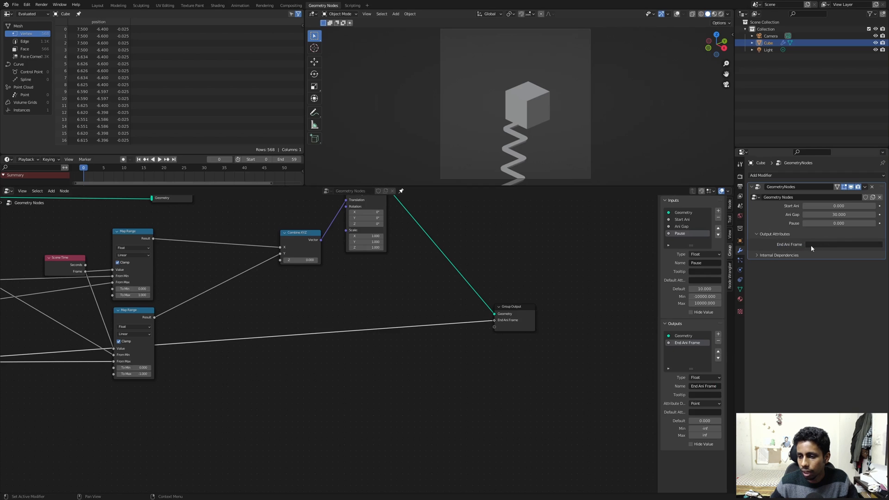
pyautogui.click(838, 243)
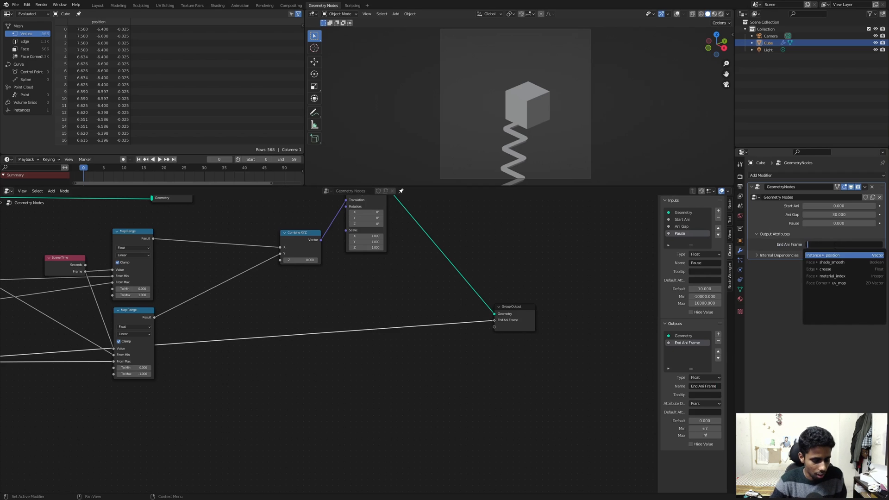
pyautogui.write('End ANi')
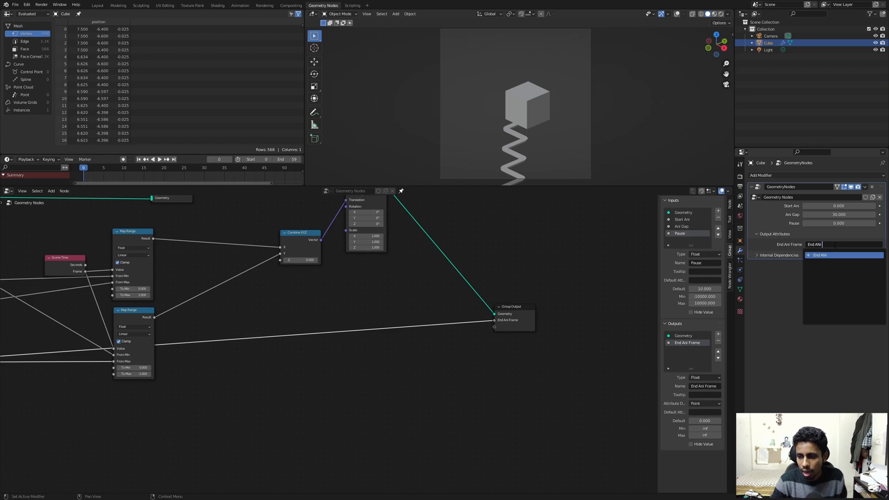
pyautogui.write('ni Frame')
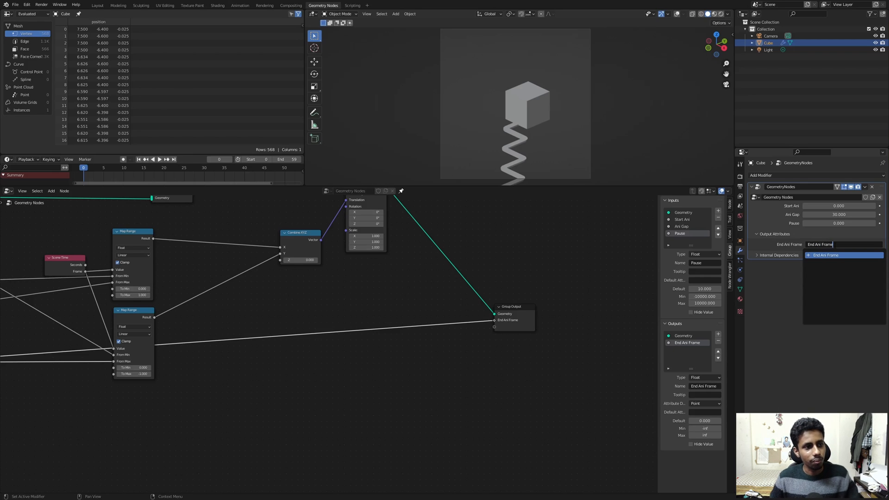
pyautogui.press('Return')
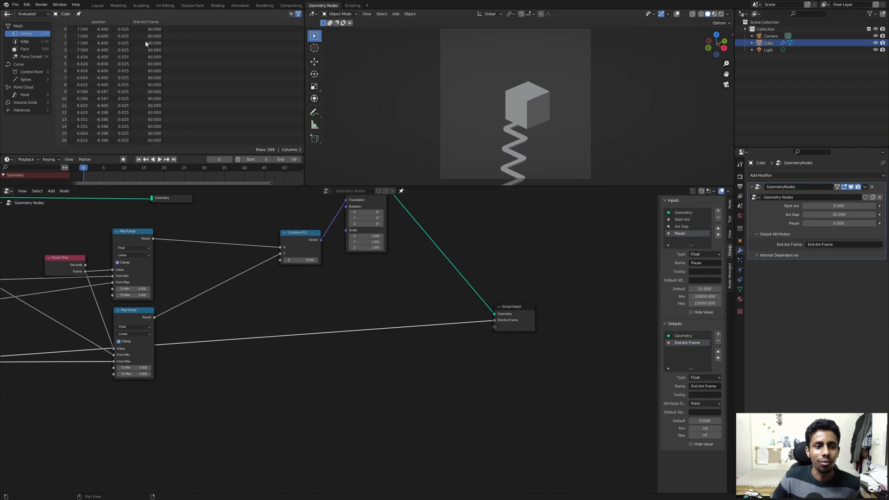
# - Set the modifier's Pause value to 20
pyautogui.click(832, 224)
pyautogui.write('20')
pyautogui.press('Return')
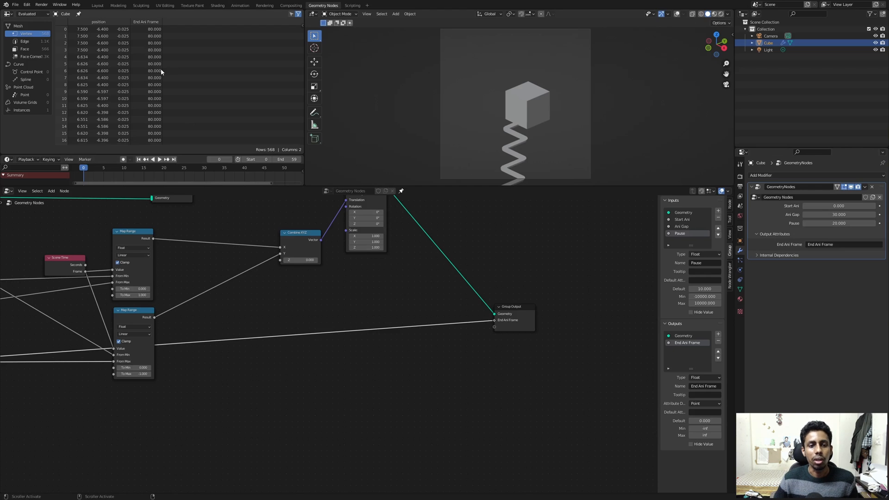
# - Set the animation's end frame to 79
pyautogui.moveTo(286, 168); pyautogui.dragTo(243, 168, button='middle')
pyautogui.click(285, 159)
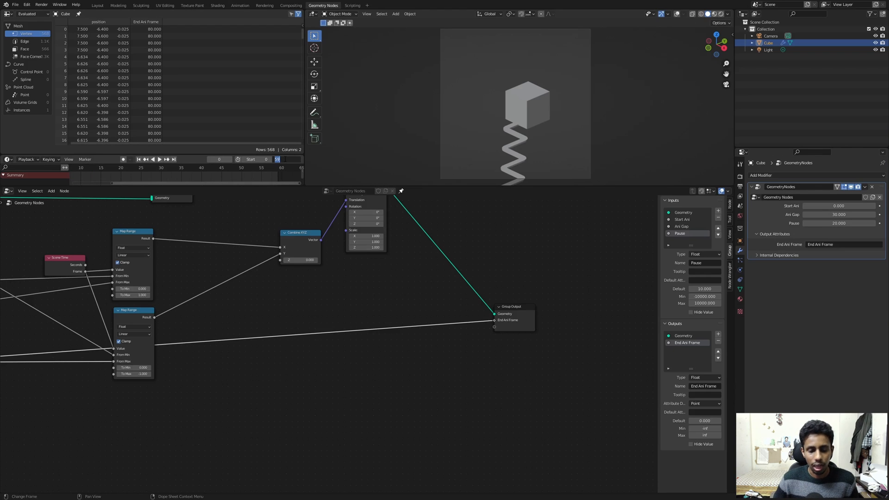
pyautogui.write('7+9')
pyautogui.press('Return')
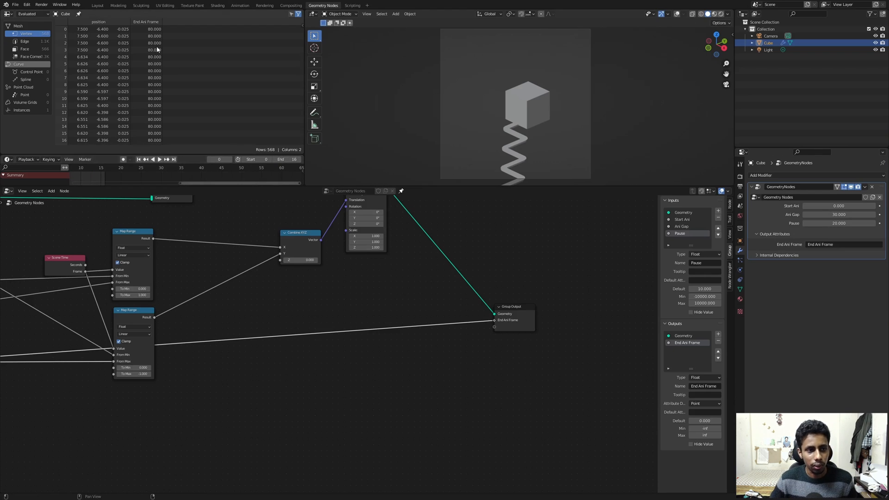
pyautogui.click(287, 160)
pyautogui.write('7')
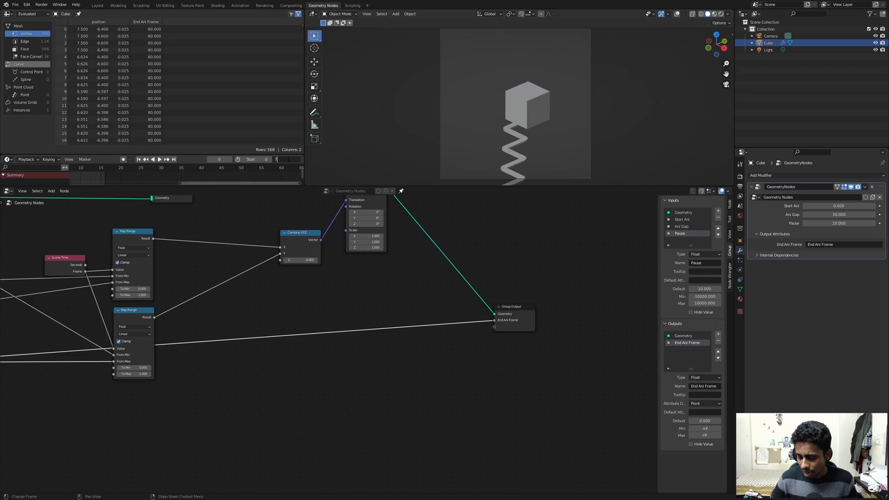
pyautogui.write('9')
pyautogui.press('Return')
# - Set the modifier's Pause value to 0
pyautogui.click(826, 224)
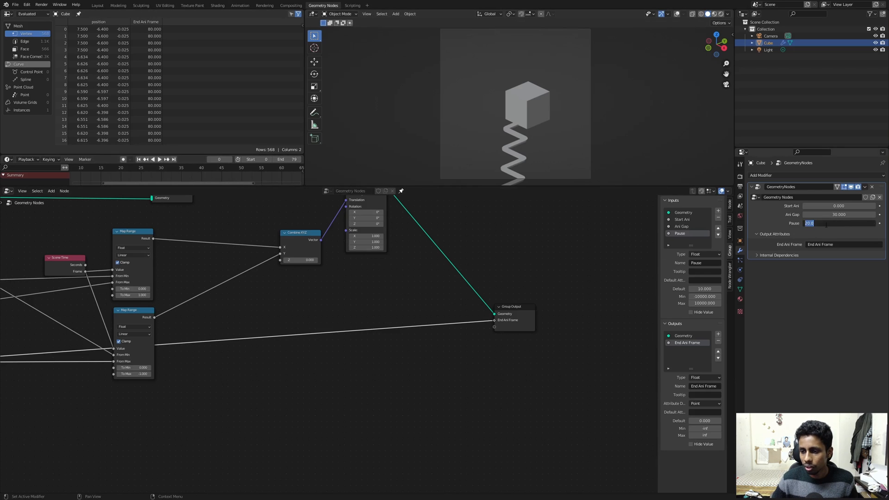
pyautogui.write('0')
pyautogui.press('Return')
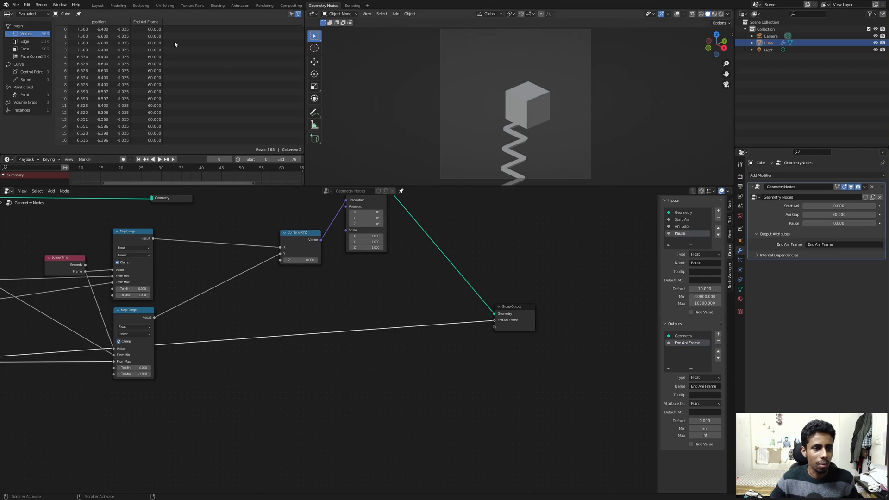
# - Set the animation's end frame to 59 and fit the timeline to the frame range
pyautogui.click(287, 160)
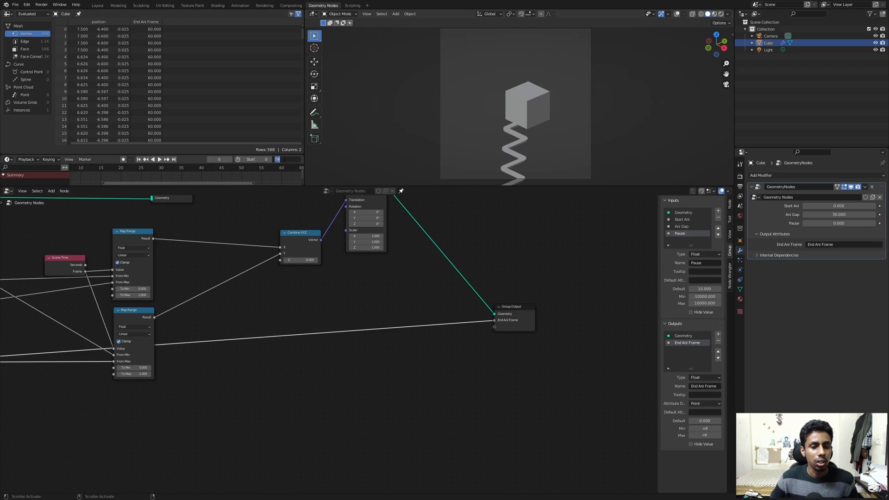
pyautogui.write('59')
pyautogui.press('Return')
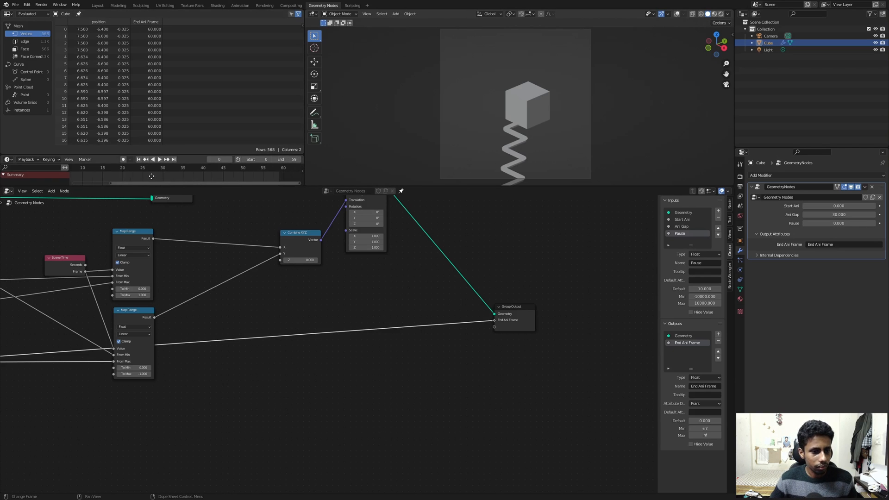
pyautogui.press('Home')
pyautogui.scroll(-5, 230, 285)
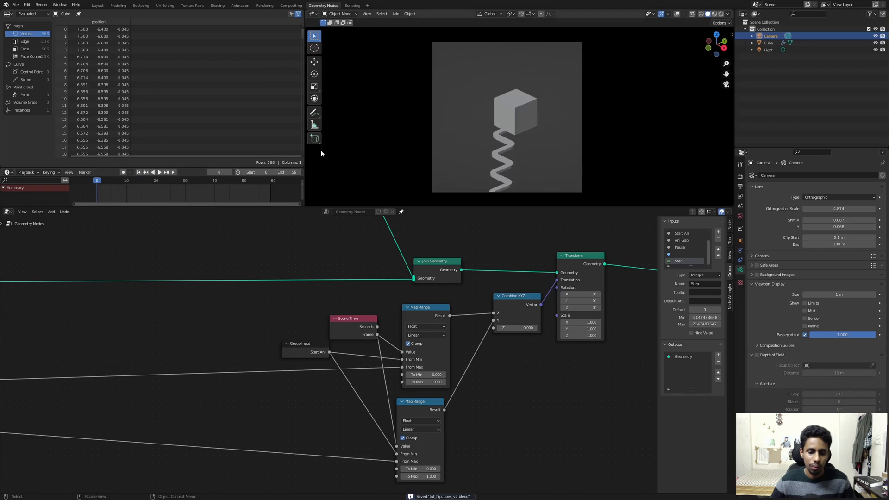
# - Save the tut_flipcubes_v2.blend file
pyautogui.scroll(-2, 252, 310)
pyautogui.scroll(-1, 252, 310)
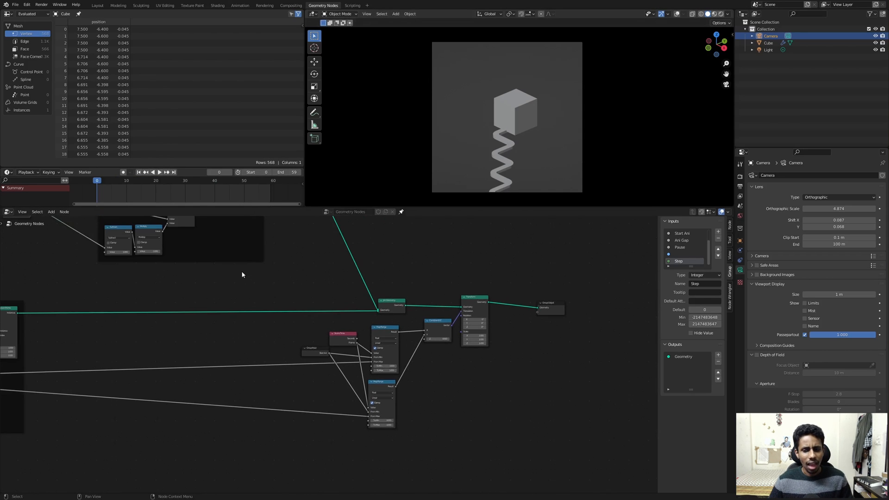
pyautogui.moveTo(338, 271); pyautogui.dragTo(315, 297, button='middle')
pyautogui.hotkey('ctrl', 's')
# - Examine the STRIP frame's nodes, including Trim Curve and Quadrilateral, and the layout of the complete node tree
pyautogui.scroll(-2, 222, 305)
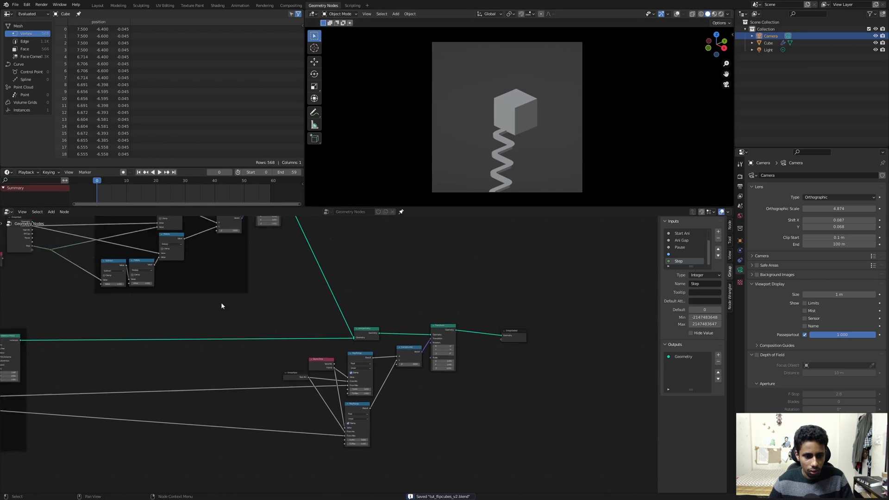
pyautogui.moveTo(160, 274); pyautogui.dragTo(252, 335, button='middle')
pyautogui.moveTo(207, 316); pyautogui.dragTo(304, 357, button='middle')
pyautogui.scroll(3, 304, 357)
pyautogui.moveTo(182, 288); pyautogui.dragTo(264, 313, button='middle')
pyautogui.scroll(5, 264, 314)
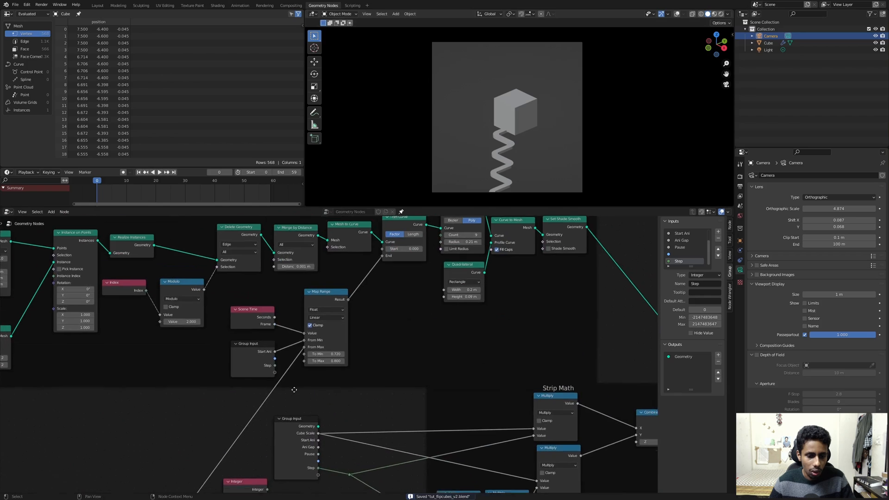
pyautogui.moveTo(447, 372); pyautogui.dragTo(445, 345, button='middle')
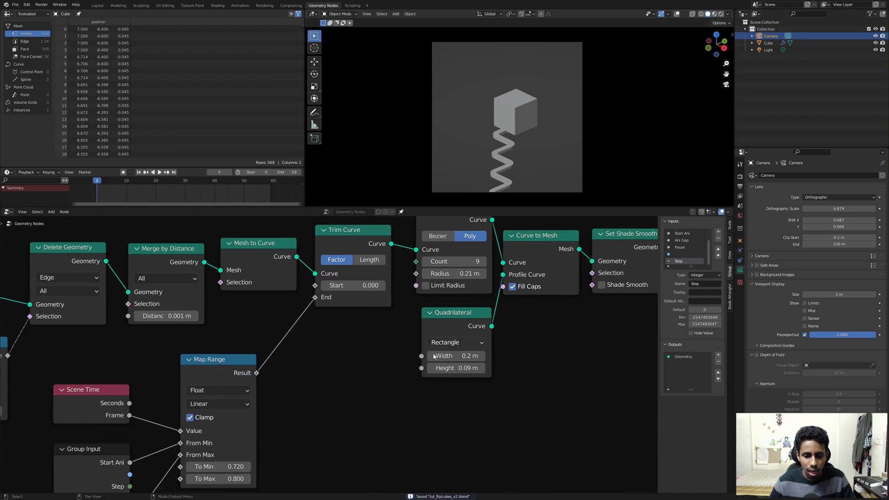
pyautogui.scroll(1, 451, 374)
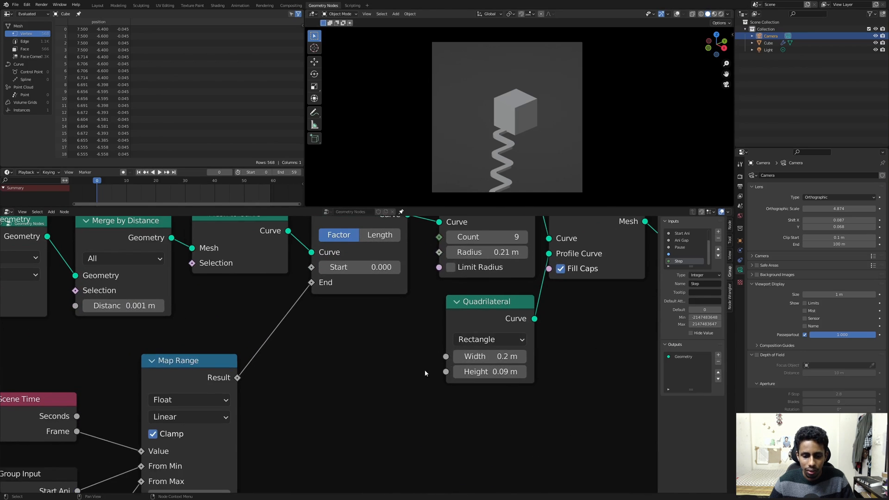
pyautogui.scroll(-5, 450, 374)
pyautogui.scroll(-4, 307, 379)
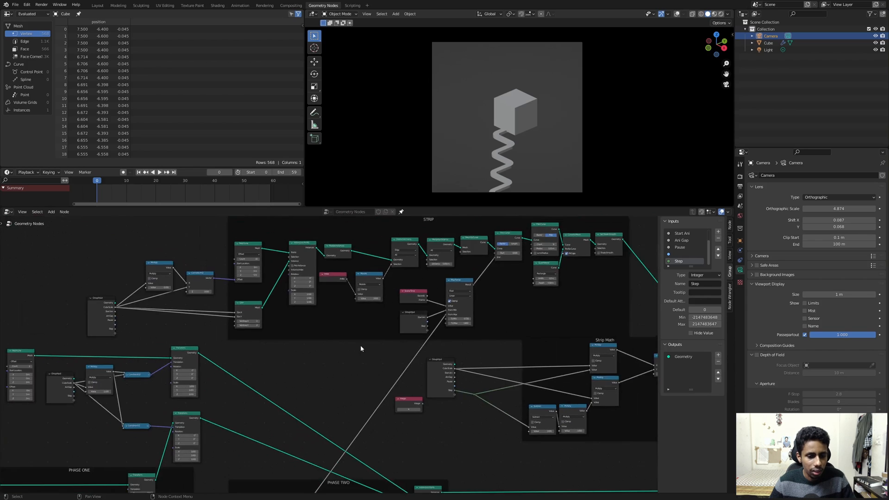
pyautogui.scroll(-2, 303, 373)
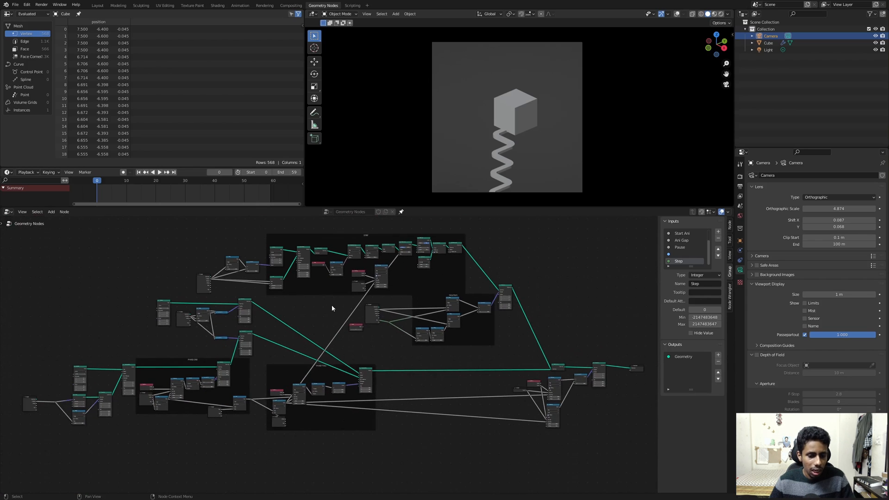
# - Save the file, switch to the Blender window with RUNNING_CUBES_v2.blend and make that window full screen
pyautogui.hotkey('ctrl', 's')
pyautogui.hotkey('alt', 'Tab')
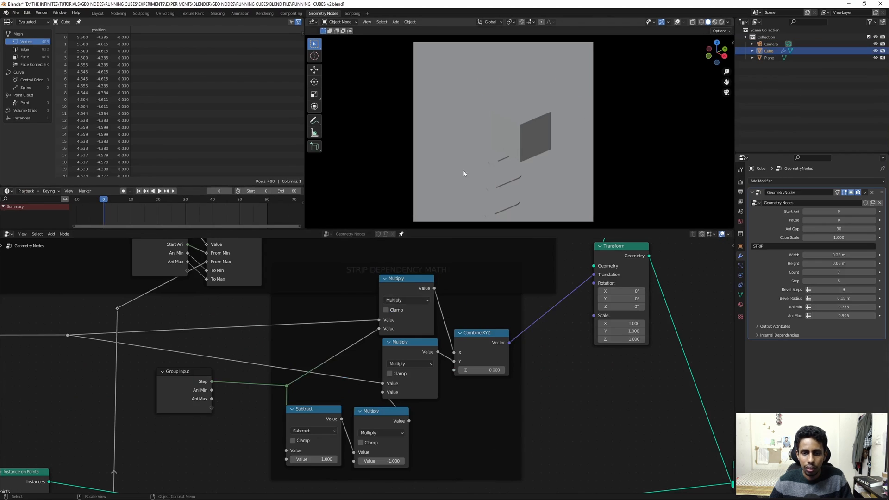
pyautogui.press('q')
pyautogui.click(454, 176)
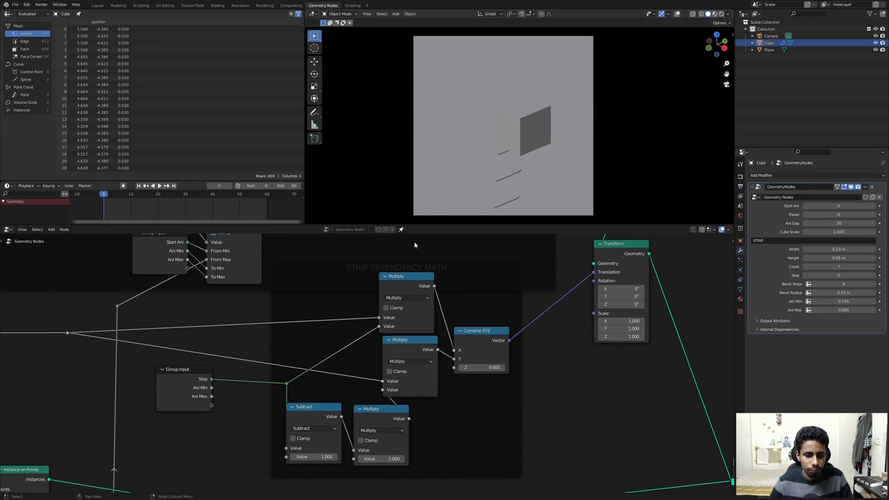
# - Deselect all objects, go to the Shading workspace and save the file
pyautogui.scroll(-6, 348, 347)
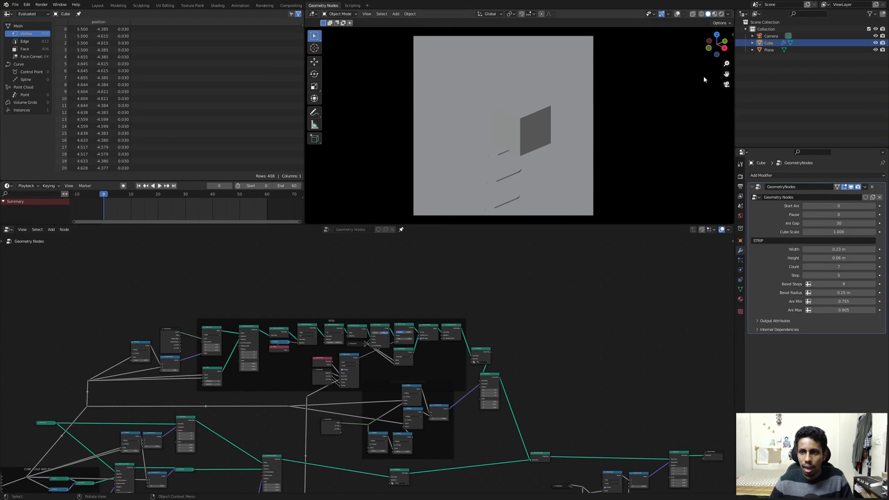
pyautogui.press('a')
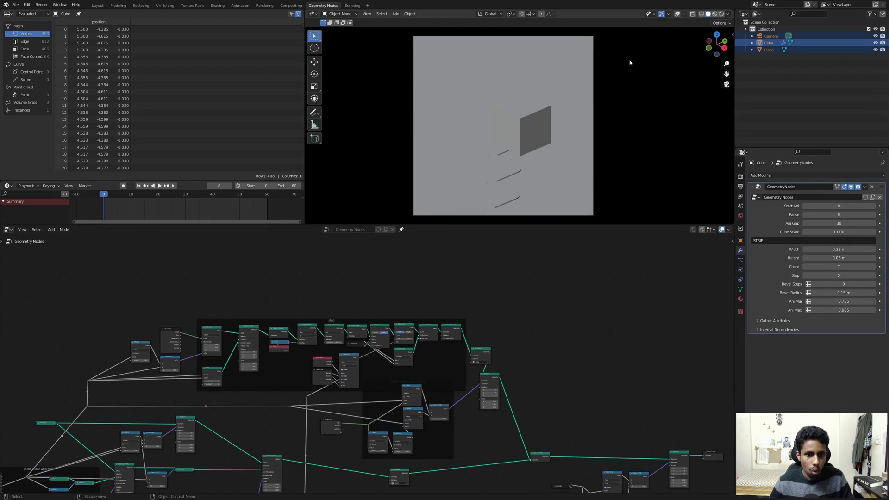
pyautogui.click(771, 96)
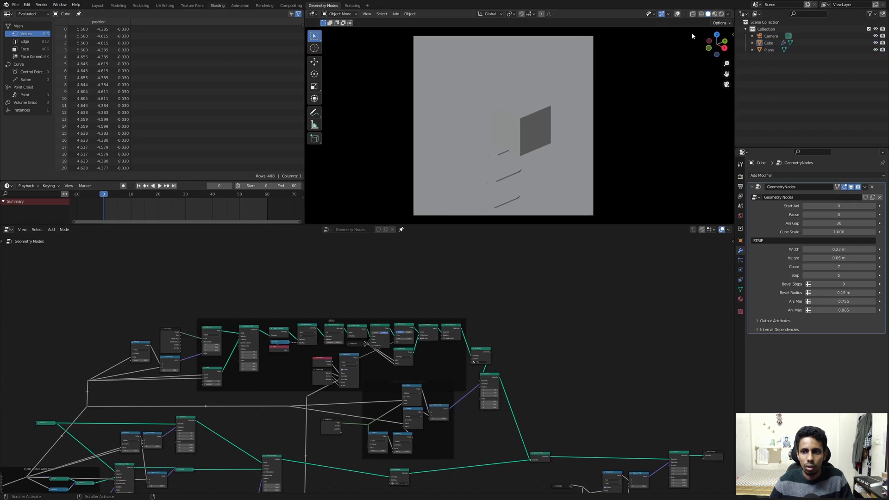
pyautogui.click(217, 5)
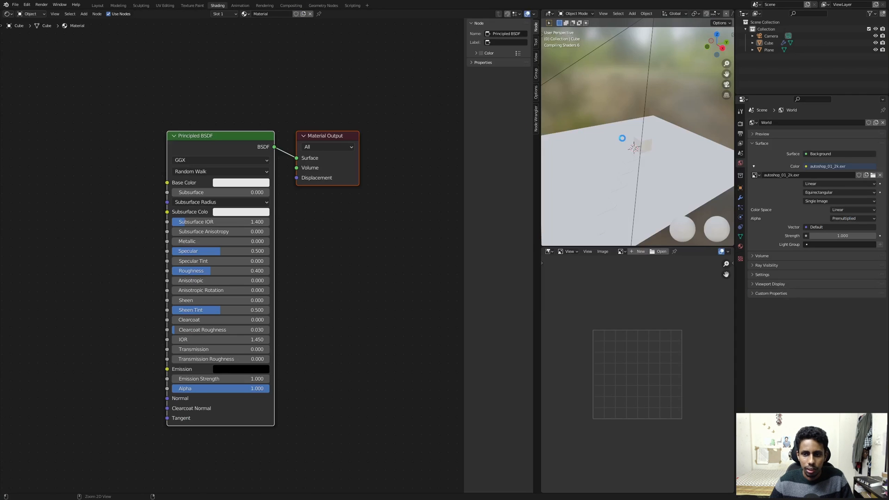
pyautogui.hotkey('ctrl', 's')
# - View the scene through the camera and display it with rendered viewport shading
pyautogui.press('KP_0')
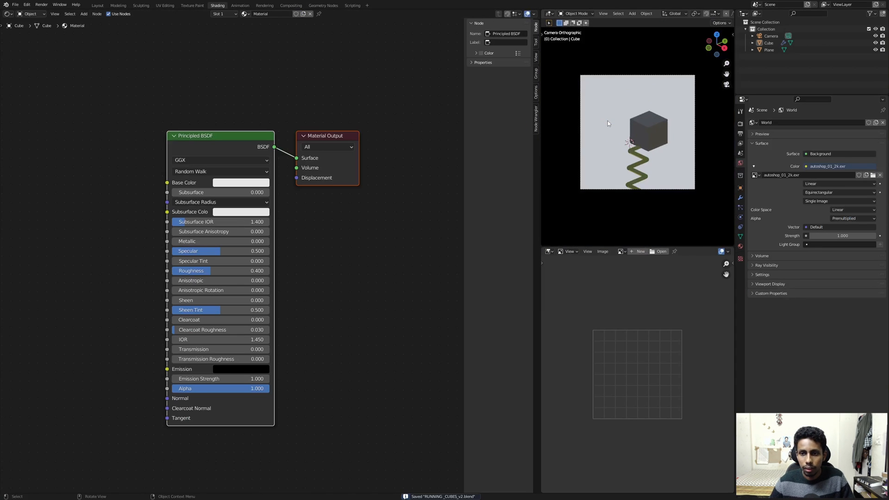
pyautogui.scroll(2, 611, 120)
pyautogui.scroll(-5, 706, 16)
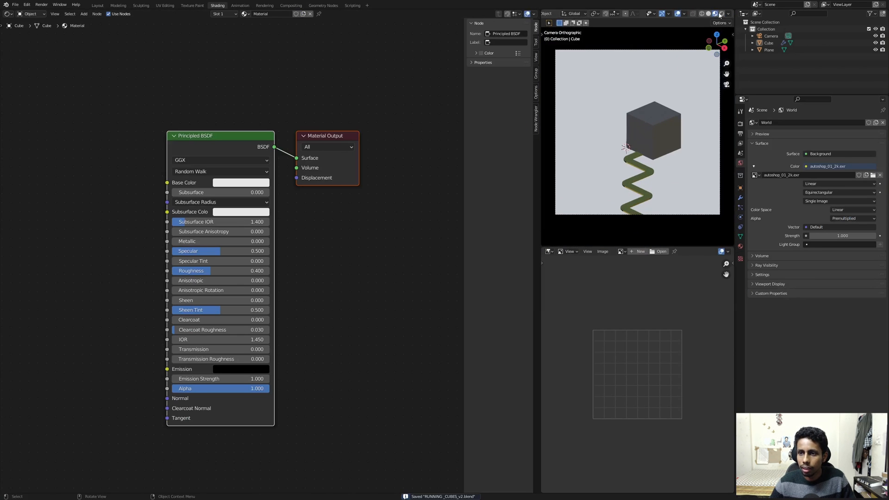
pyautogui.click(722, 14)
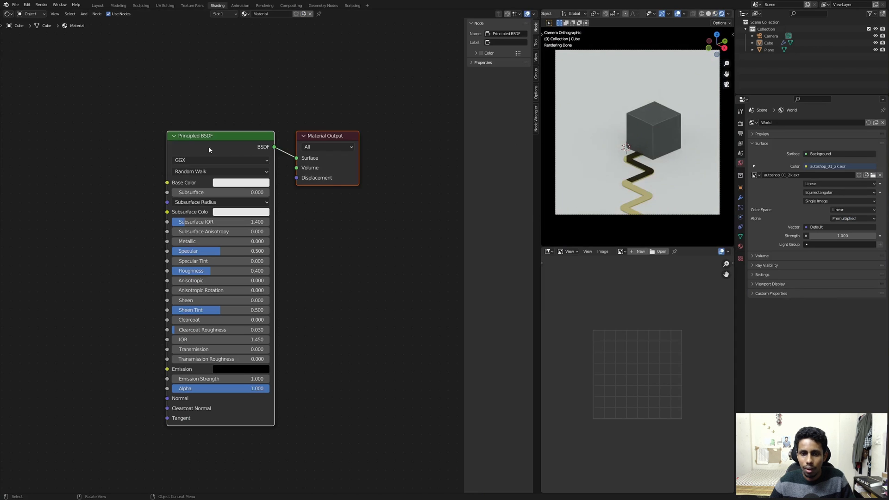
# - Inspect the Cube object's material settings and the list of materials available in the file
pyautogui.click(740, 246)
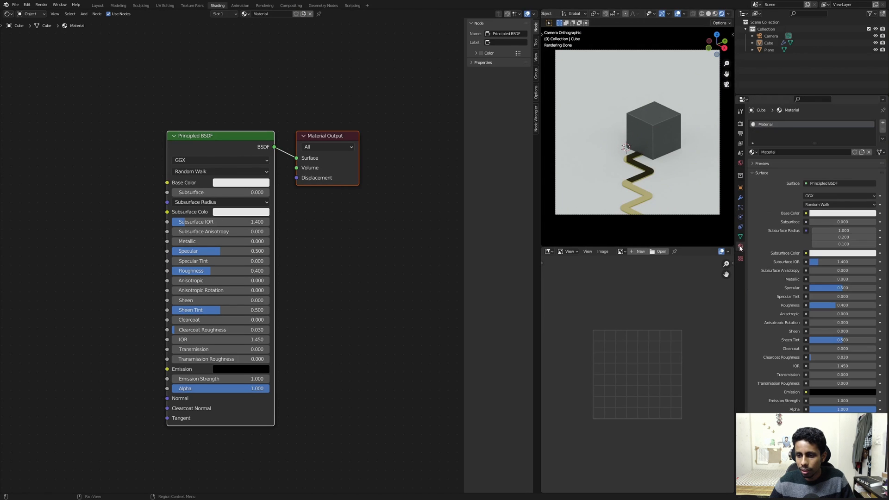
pyautogui.click(632, 124)
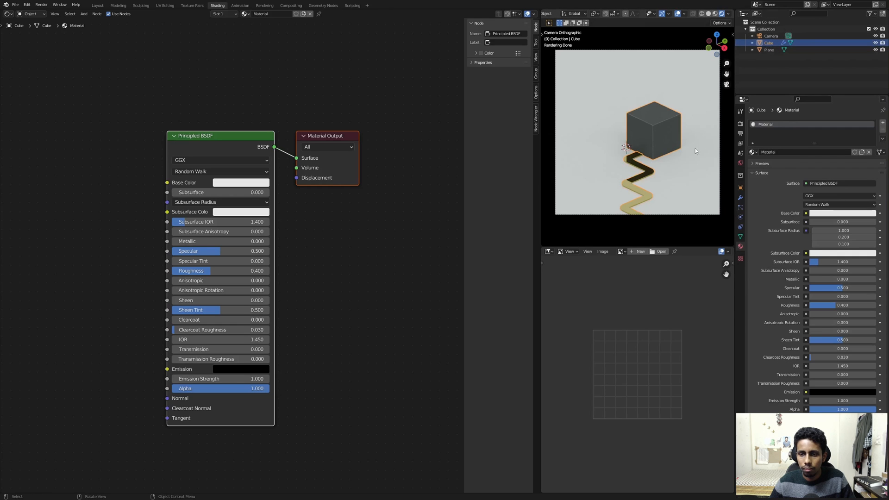
pyautogui.click(768, 50)
pyautogui.click(770, 43)
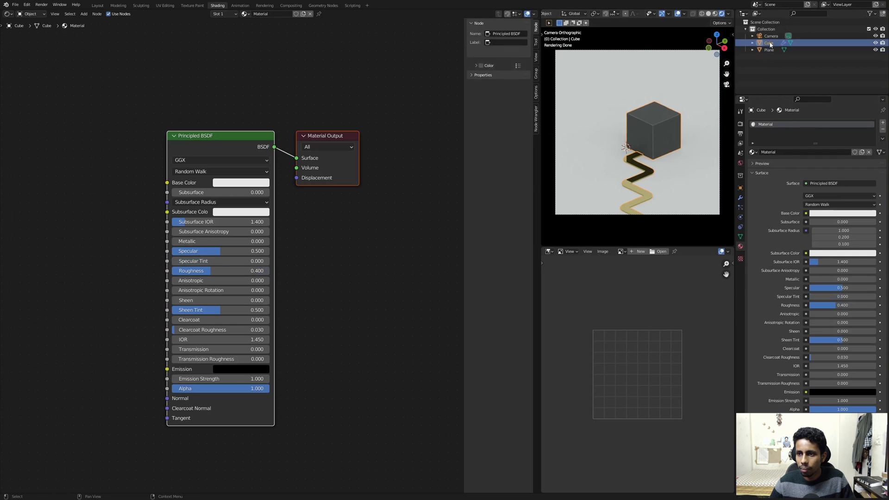
pyautogui.click(348, 91)
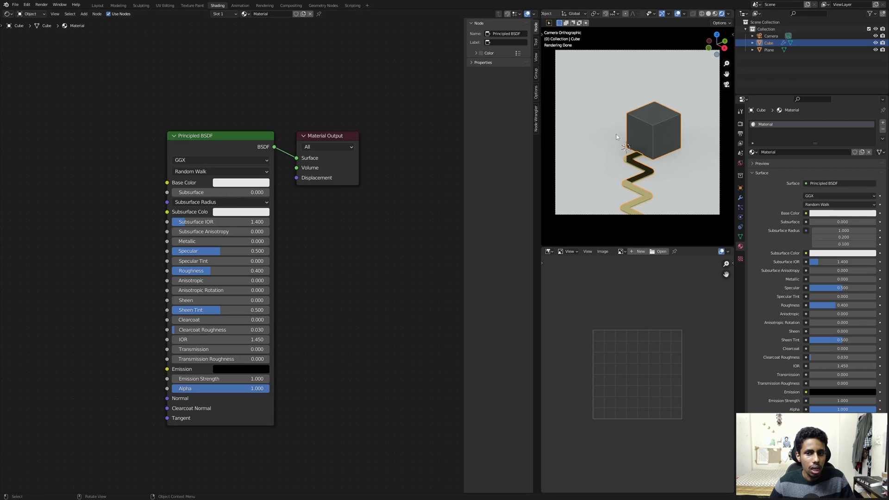
pyautogui.click(753, 152)
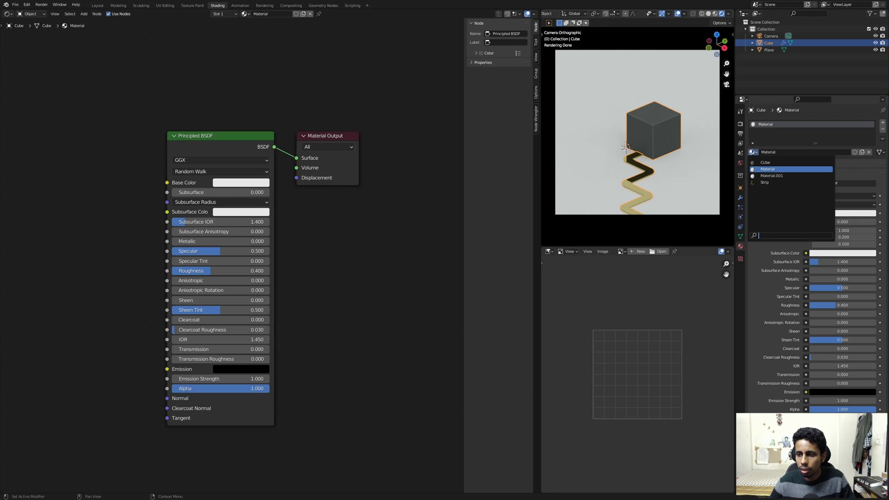
pyautogui.scroll(-5, 571, 90)
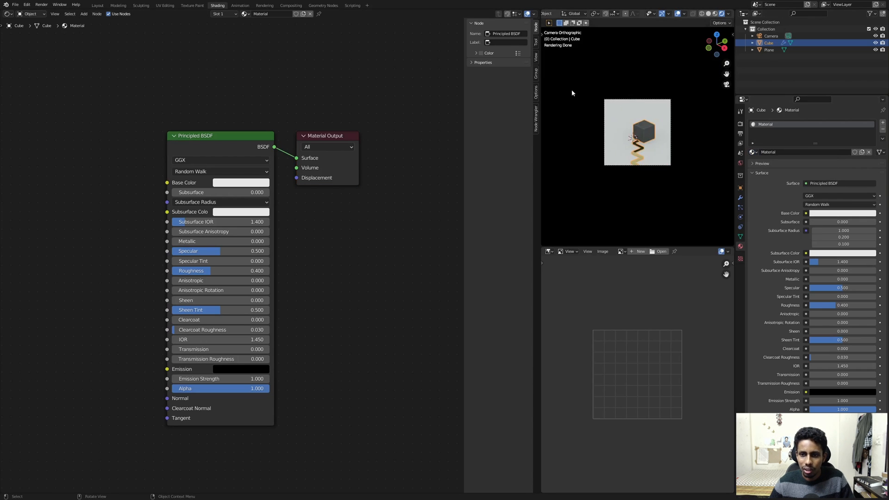
# - Select the background plane to inspect its material
pyautogui.click(571, 89)
pyautogui.scroll(-2, 662, 98)
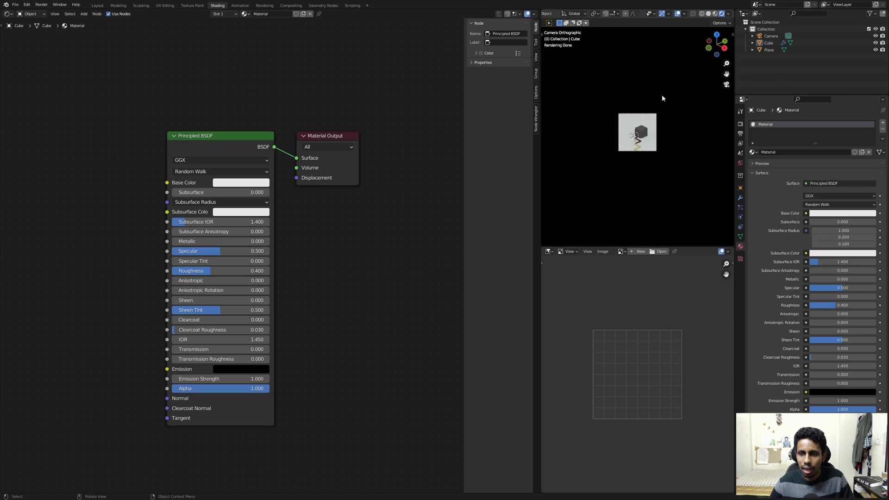
pyautogui.click(626, 120)
pyautogui.scroll(2, 582, 109)
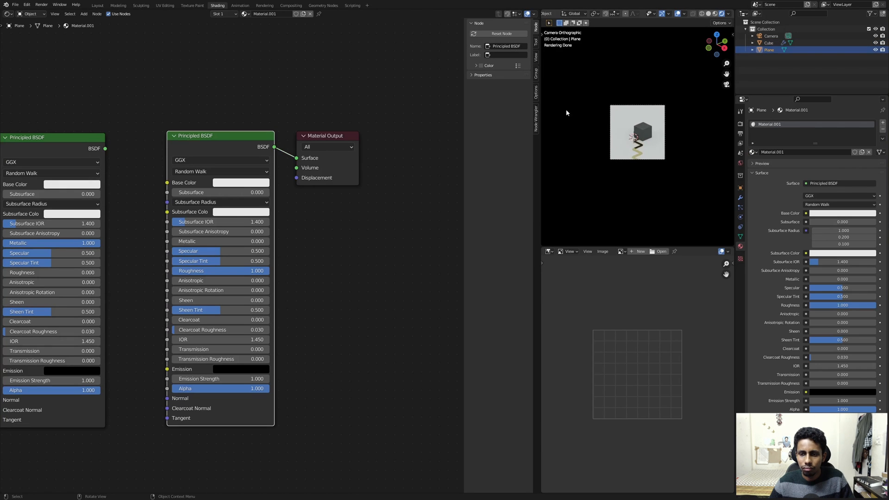
pyautogui.scroll(-2, 566, 110)
# - Add a new cube mesh and move it out of the camera's frame
pyautogui.hotkey('shift', 'a')
pyautogui.moveTo(567, 108)
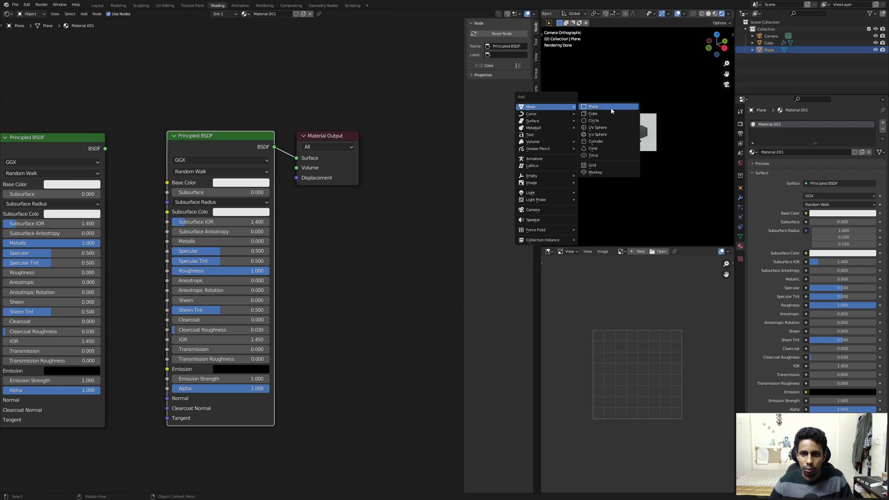
pyautogui.click(605, 113)
pyautogui.press('g')
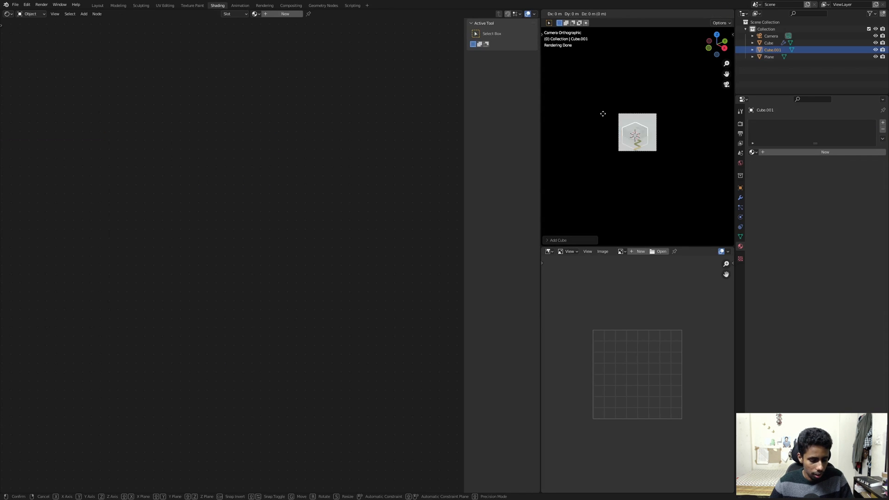
pyautogui.click(648, 83)
# - Assign the Strip material to the new cube and add a second material slot holding the CUbe material
pyautogui.click(752, 153)
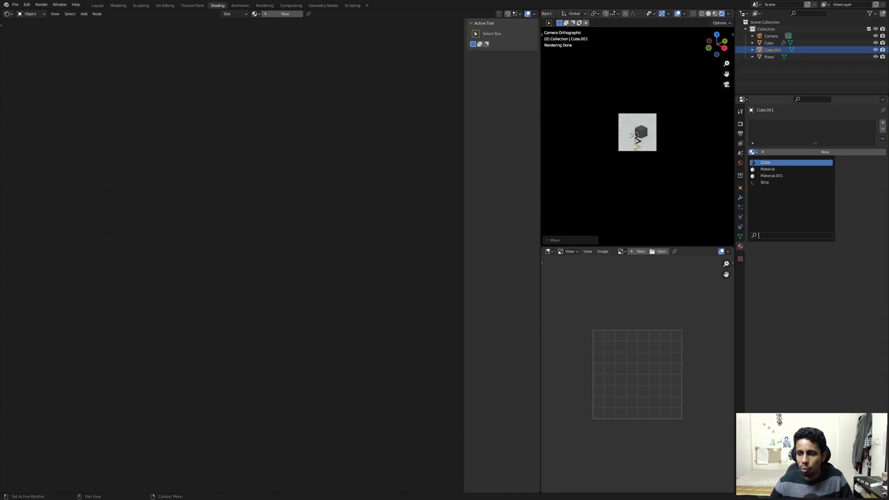
pyautogui.click(769, 182)
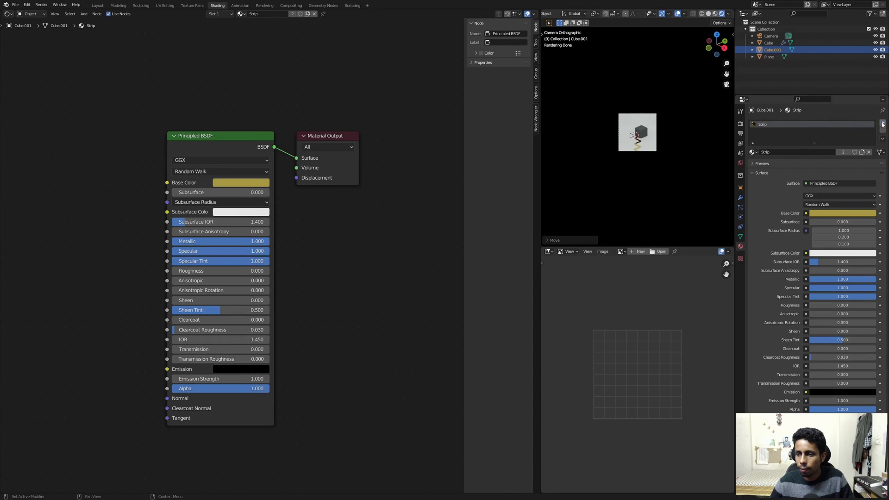
pyautogui.click(883, 122)
pyautogui.click(753, 163)
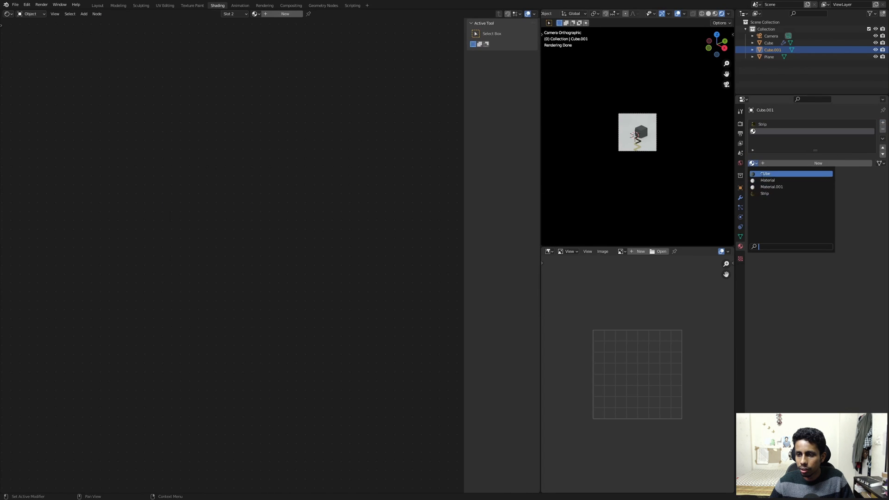
pyautogui.click(765, 174)
pyautogui.press('Home')
pyautogui.moveTo(317, 87); pyautogui.dragTo(315, 173, button='middle')
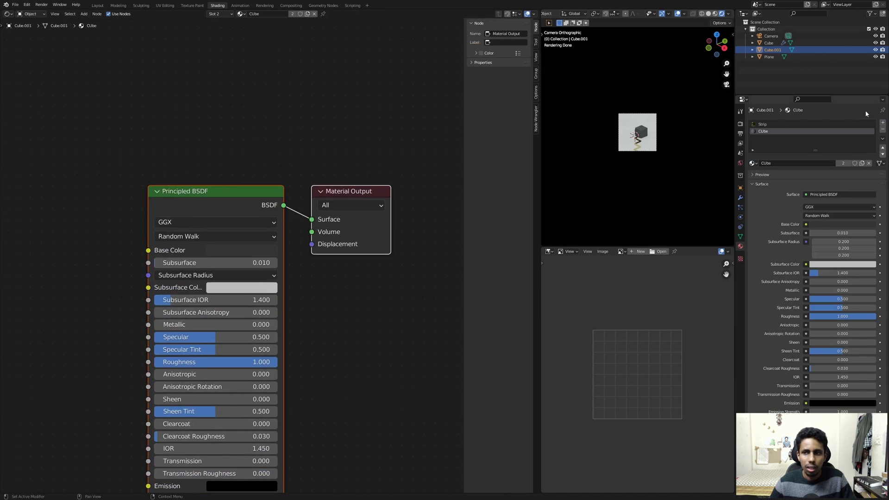
# - Examine the CUbe material's Principled BSDF settings, including its base colour values
pyautogui.scroll(6, 654, 125)
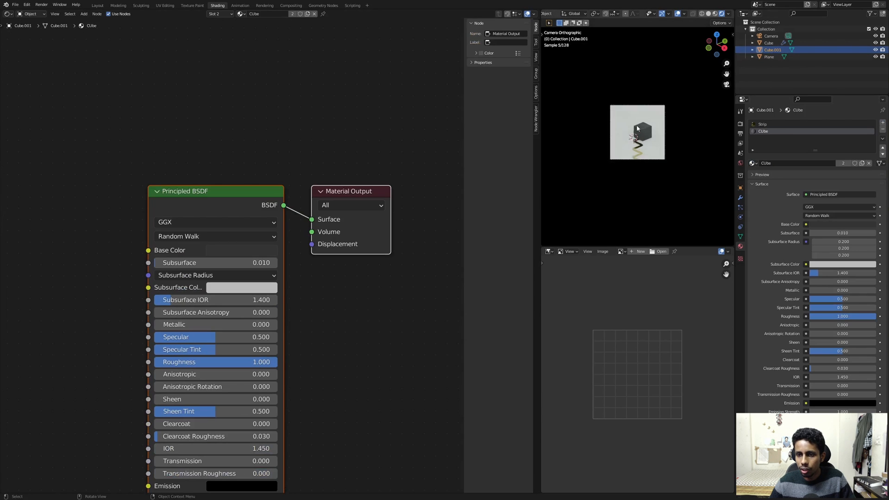
pyautogui.moveTo(177, 183); pyautogui.dragTo(211, 147, button='middle')
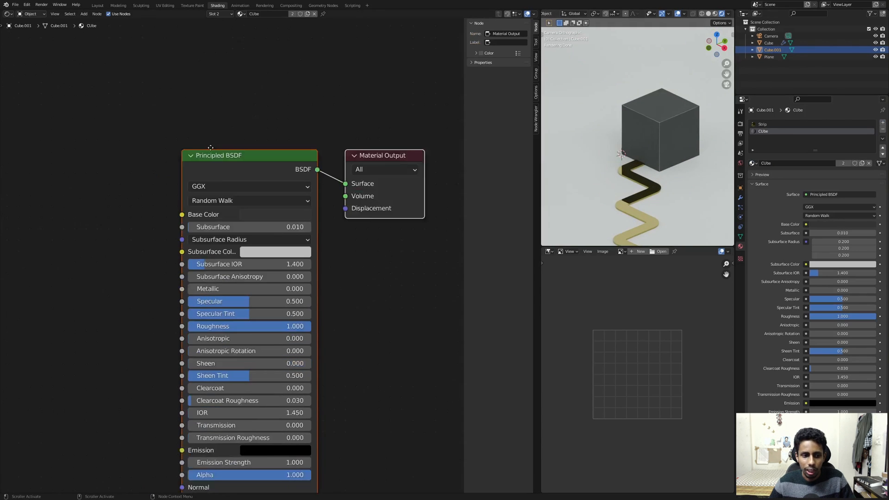
pyautogui.moveTo(200, 218); pyautogui.dragTo(257, 172, button='middle')
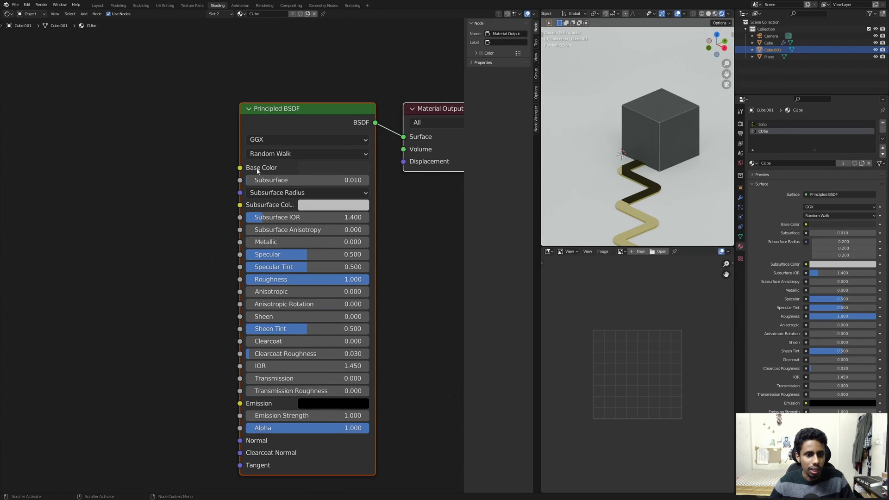
pyautogui.click(327, 170)
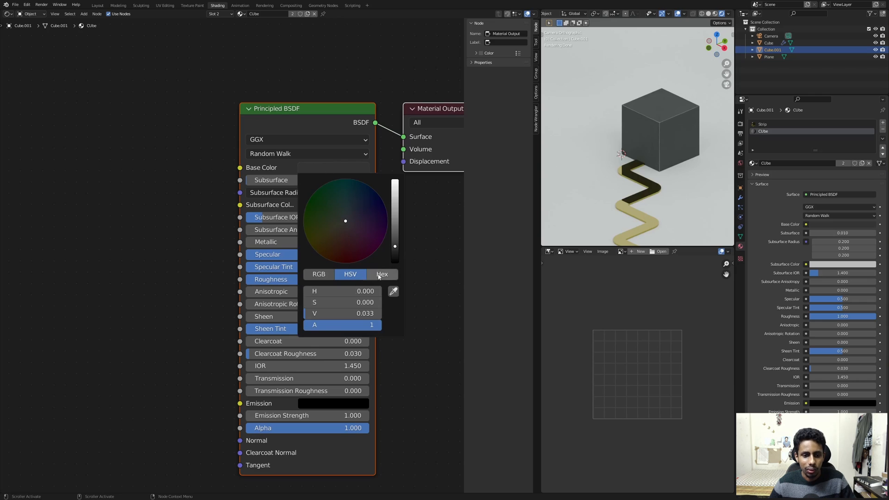
pyautogui.moveTo(304, 193); pyautogui.dragTo(317, 173, button='middle')
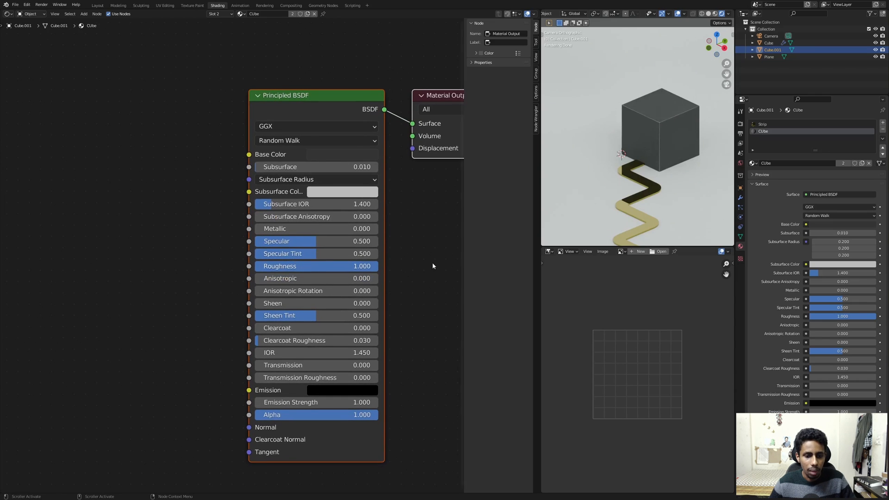
pyautogui.scroll(1, 307, 267)
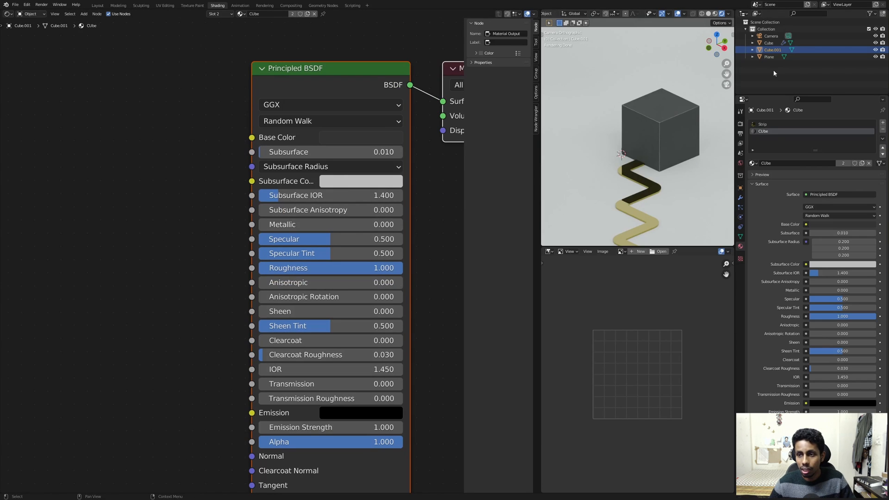
# - Switch to the Strip material slot and examine its Principled BSDF settings
pyautogui.click(773, 123)
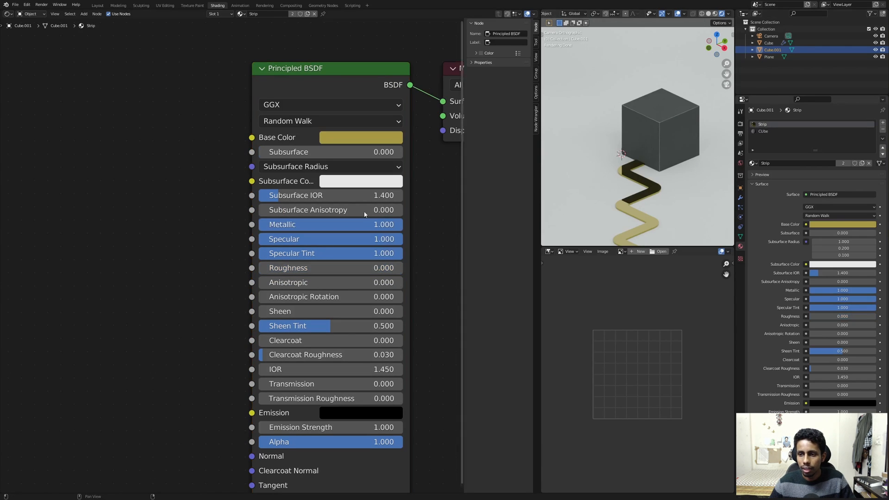
pyautogui.moveTo(136, 172); pyautogui.dragTo(183, 157, button='middle')
pyautogui.moveTo(294, 248); pyautogui.dragTo(209, 255, button='middle')
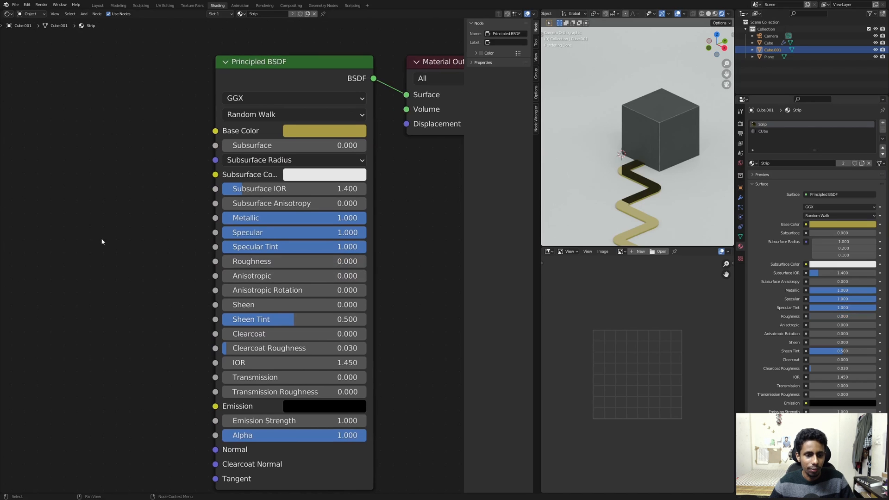
pyautogui.moveTo(101, 240); pyautogui.dragTo(92, 303, button='middle')
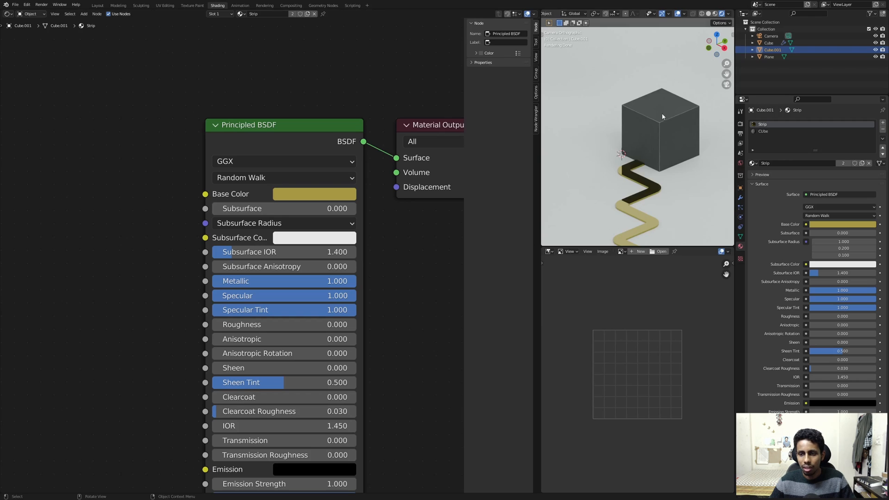
# - Hide the extra cube Cube.001 and save the file
pyautogui.scroll(-3, 662, 113)
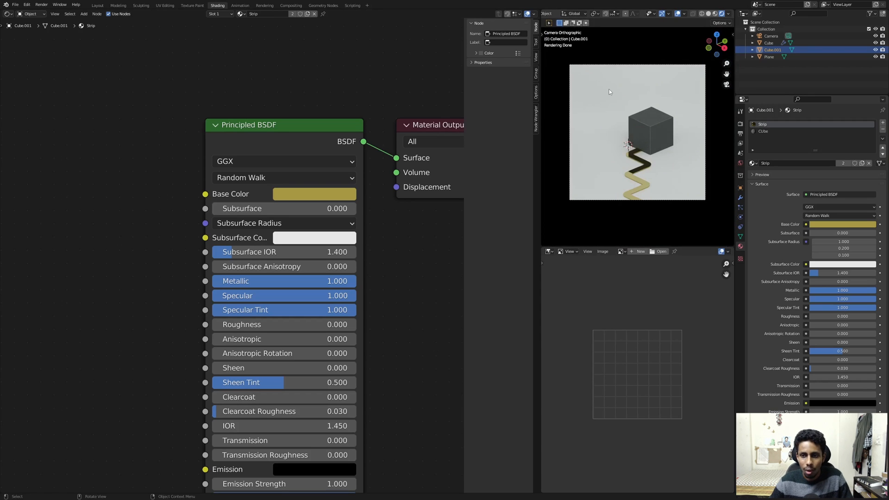
pyautogui.hotkey('ctrl', 's')
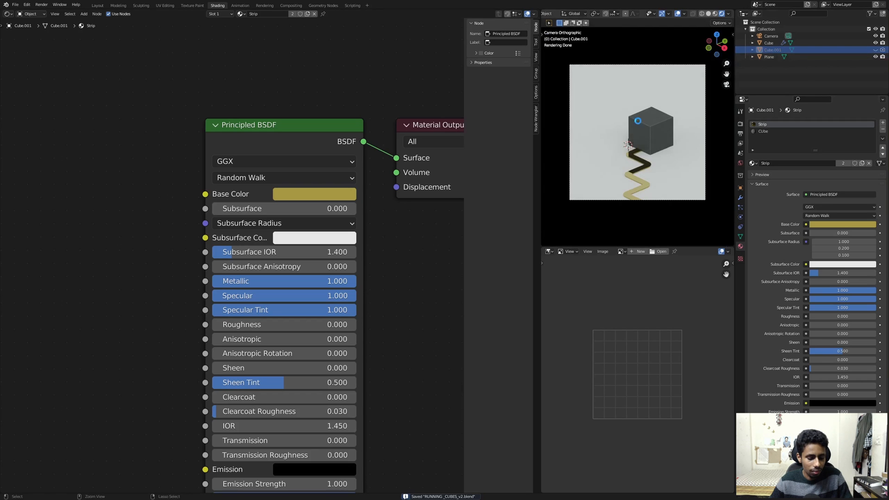
# - Switch to the other Blender window with the geometry nodes setup and show the Cube object's GeometryNodes modifier inputs
pyautogui.hotkey('alt', 'Tab')
pyautogui.scroll(-3, 290, 290)
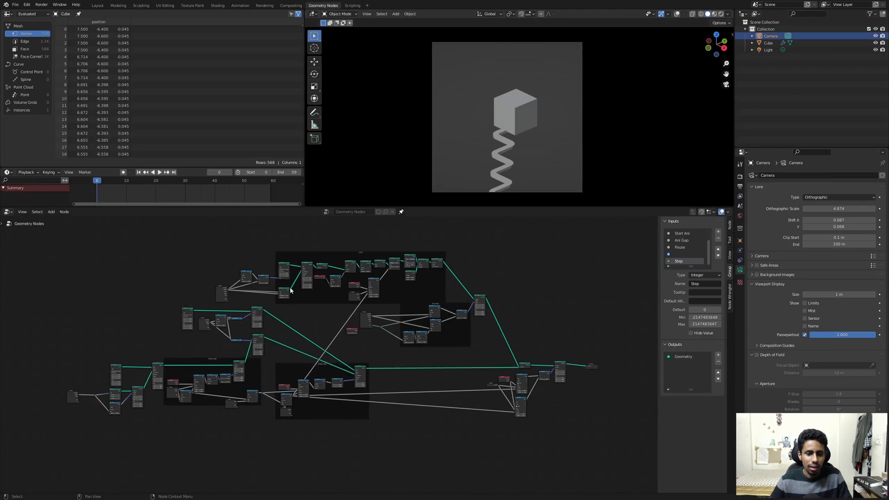
pyautogui.scroll(3, 388, 297)
pyautogui.moveTo(388, 298); pyautogui.dragTo(311, 311, button='middle')
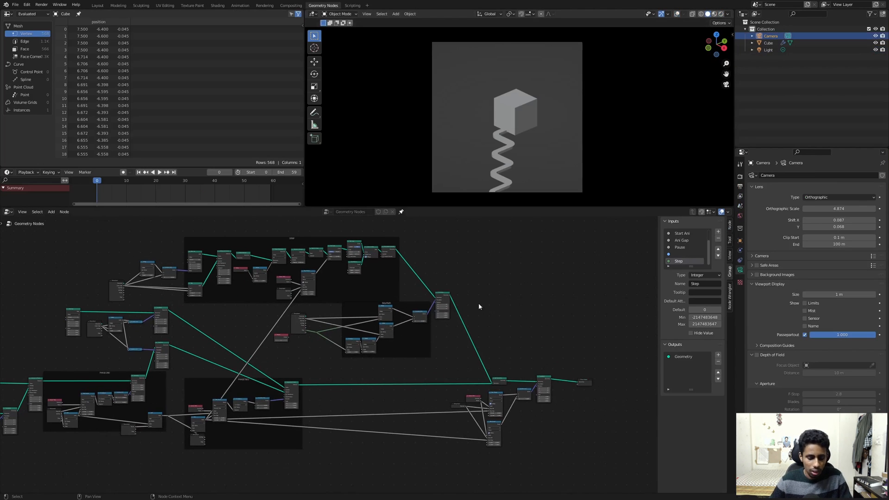
pyautogui.press('n')
pyautogui.click(767, 43)
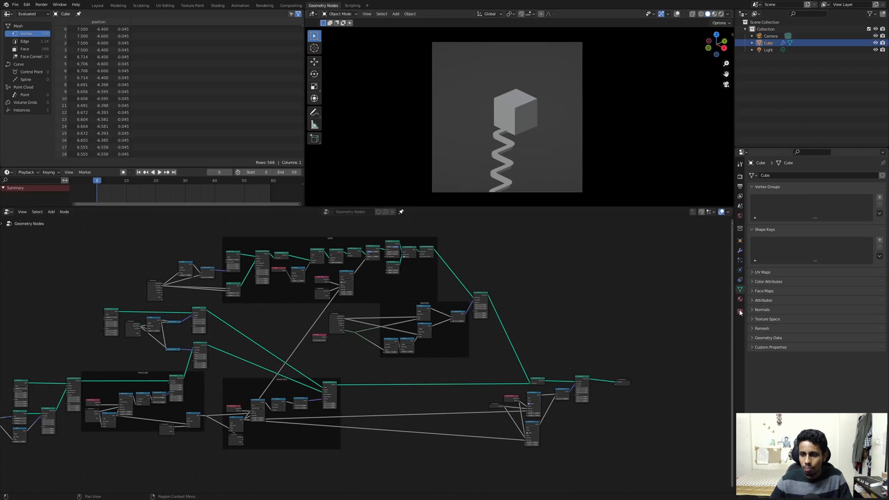
pyautogui.click(740, 250)
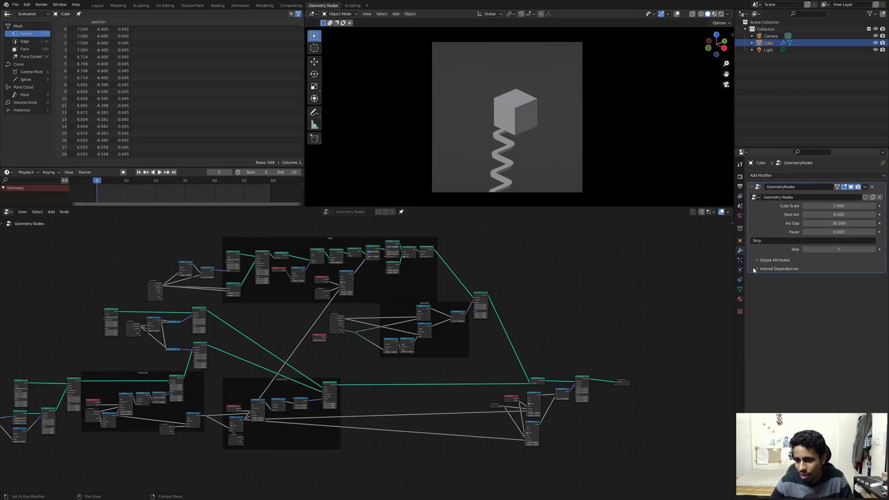
pyautogui.scroll(2, 398, 369)
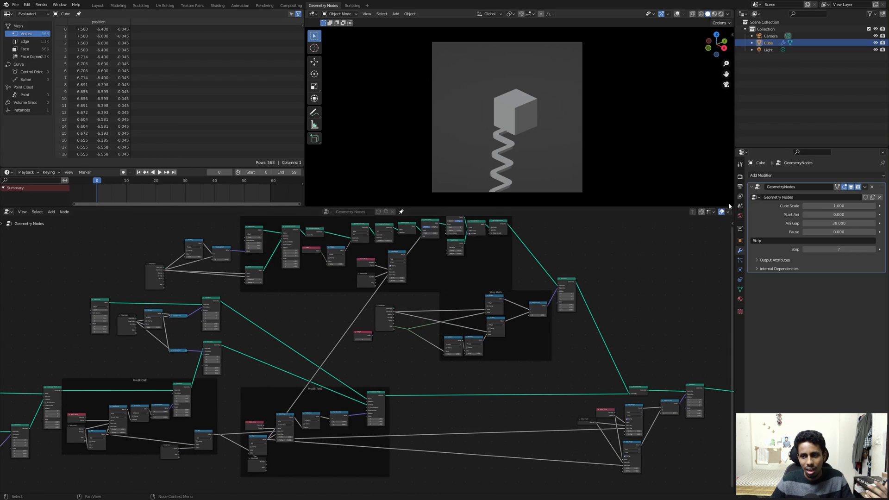
# - Try a Cube Scale of 2 in the Cube's GeometryNodes modifier, preview the animation and undo the change
pyautogui.click(832, 206)
pyautogui.write('2')
pyautogui.press('Return')
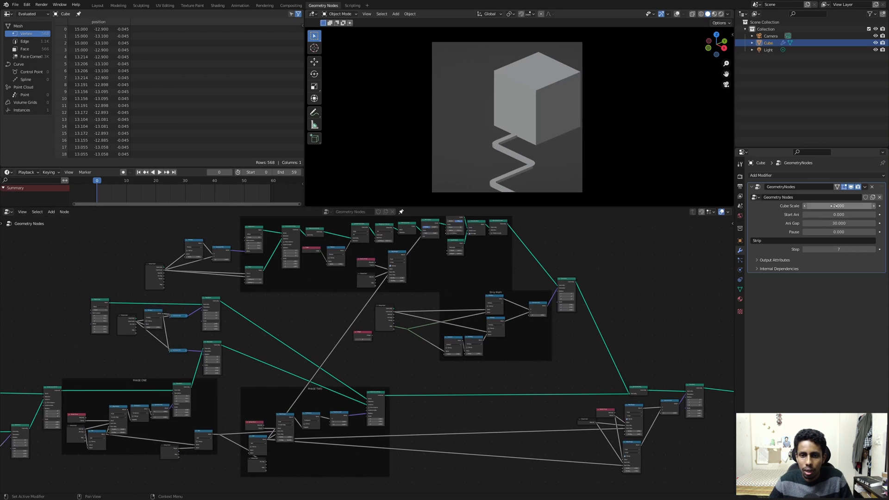
pyautogui.hotkey('ctrl', 'z')
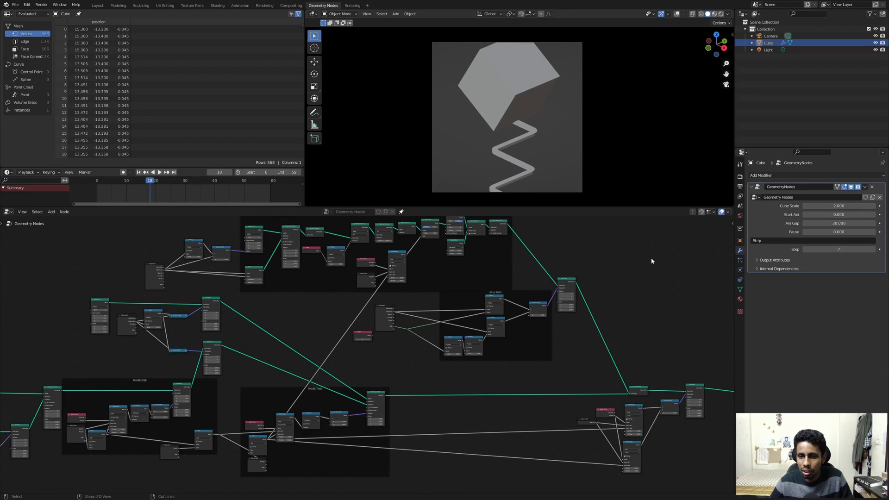
# - Try a different width for the strip's Quadrilateral profile and undo the change
pyautogui.scroll(3, 430, 270)
pyautogui.moveTo(430, 270); pyautogui.dragTo(407, 378, button='middle')
pyautogui.scroll(10, 379, 338)
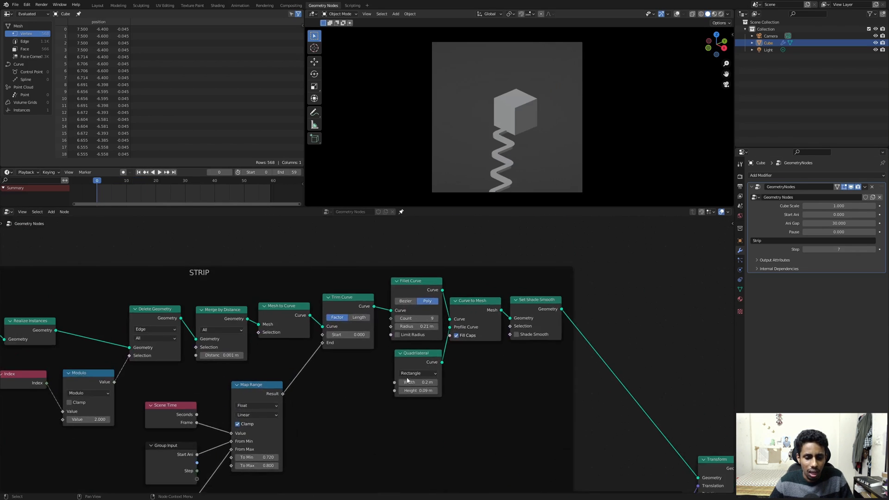
pyautogui.scroll(2, 417, 384)
pyautogui.moveTo(437, 399); pyautogui.dragTo(454, 399)
pyautogui.hotkey('ctrl', 'z')
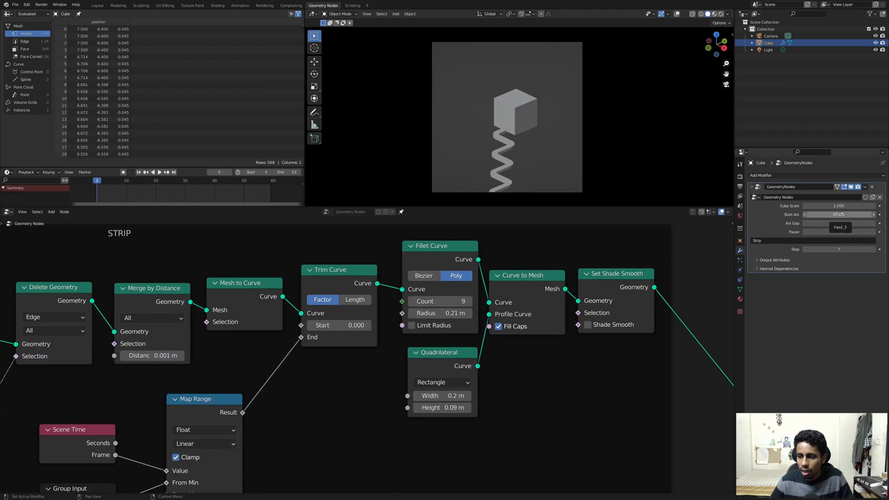